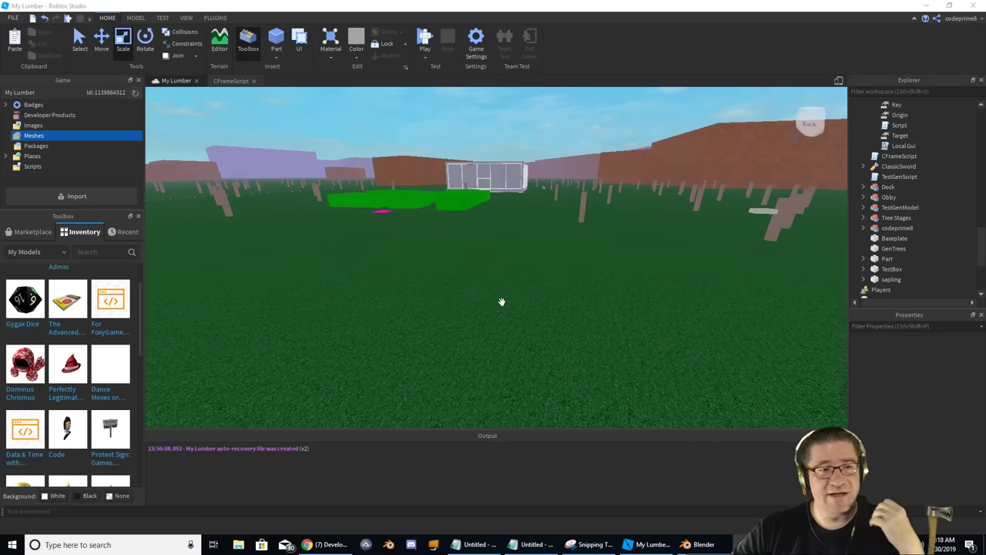
Switch from Roblox Studio to the Blender window showing the default cube scene.
left_click(699, 544)
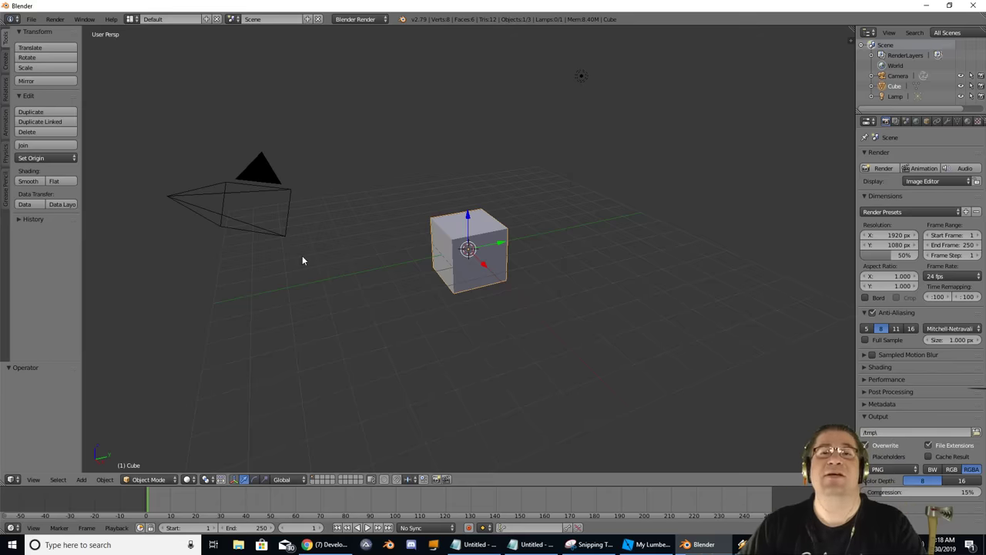
Enter Edit Mode and scale the default cube to about twice its size.
middle_click_drag(356, 117, 434, 120)
key("Tab")
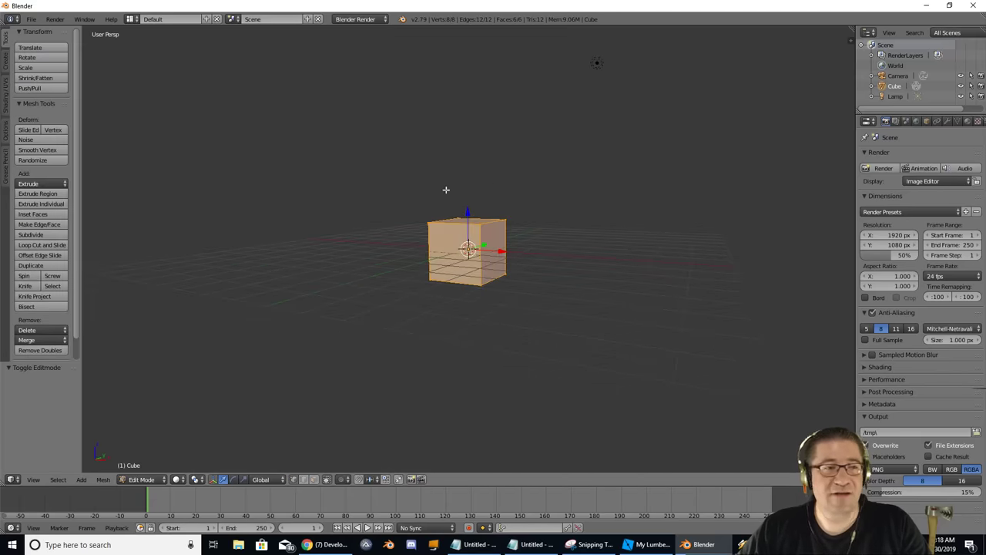
key("s")
left_click(561, 144)
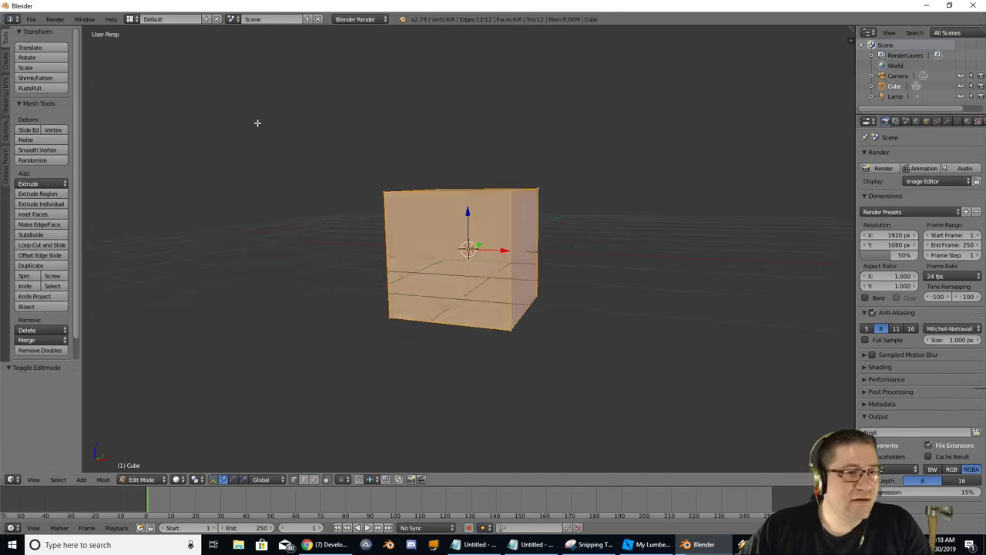
Inspect the enlarged cube's top face, then toggle to Object Mode and back into Edit Mode.
middle_click_drag(257, 121, 249, 146)
scroll(266, 139, "down", 4)
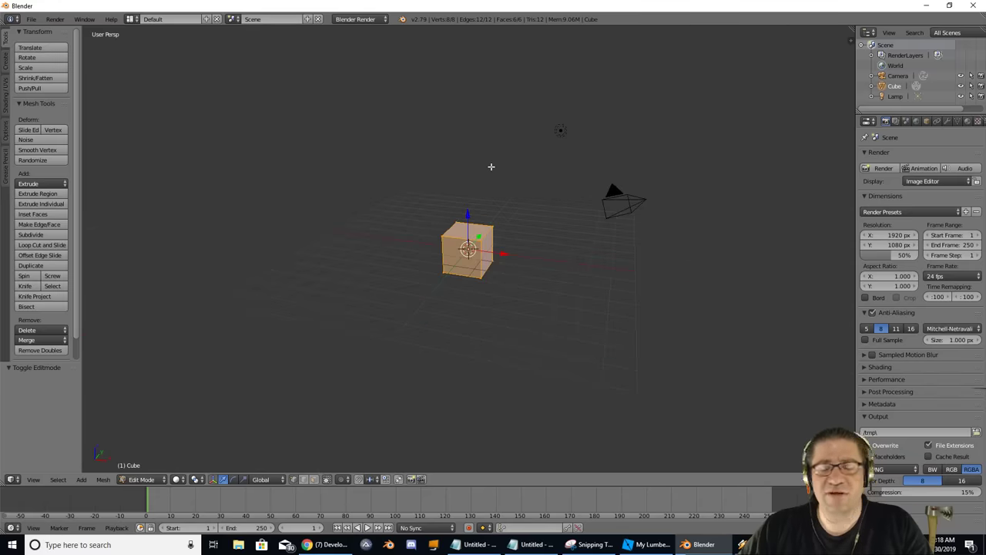
scroll(471, 193, "down", 2)
scroll(471, 193, "up", 2)
scroll(471, 192, "down", 3)
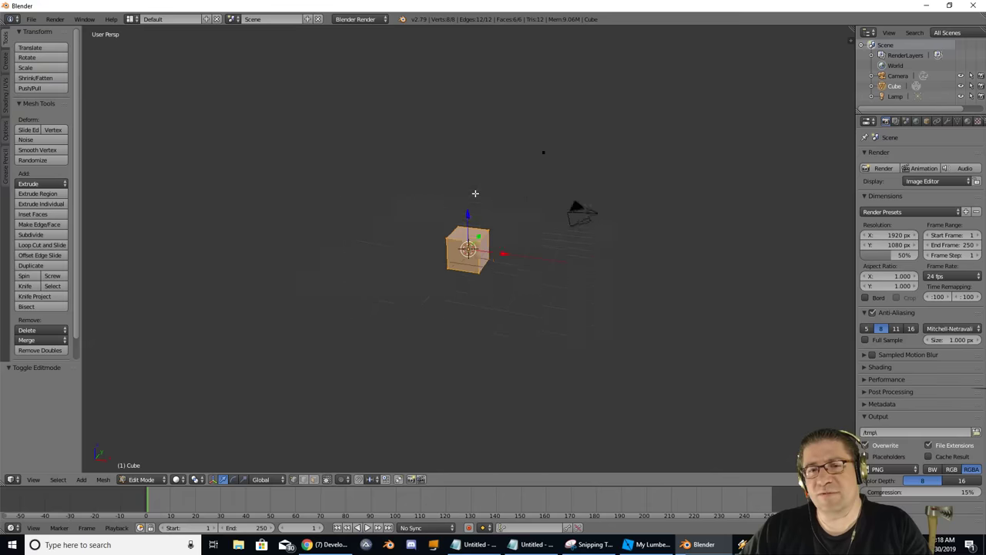
scroll(475, 193, "up", 4)
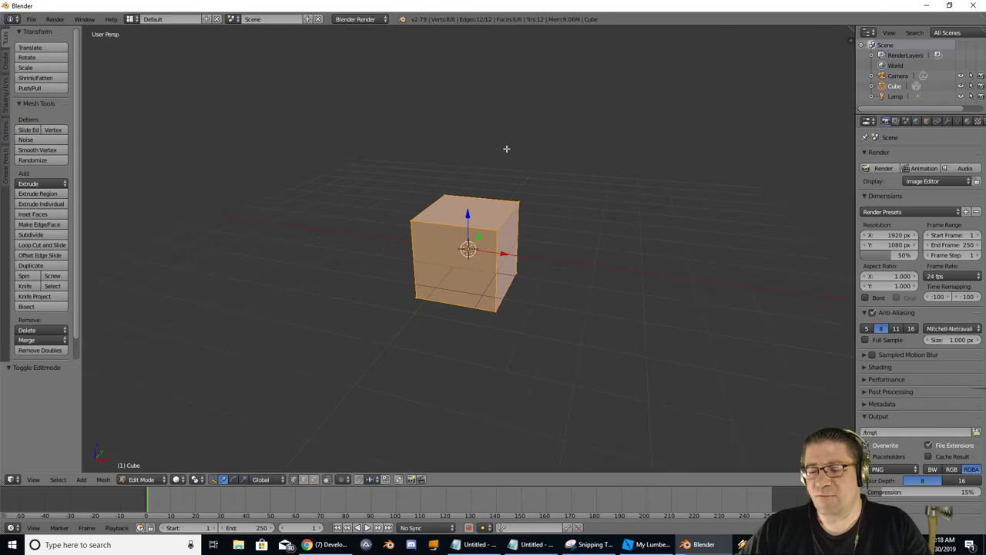
middle_click_drag(507, 148, 525, 123)
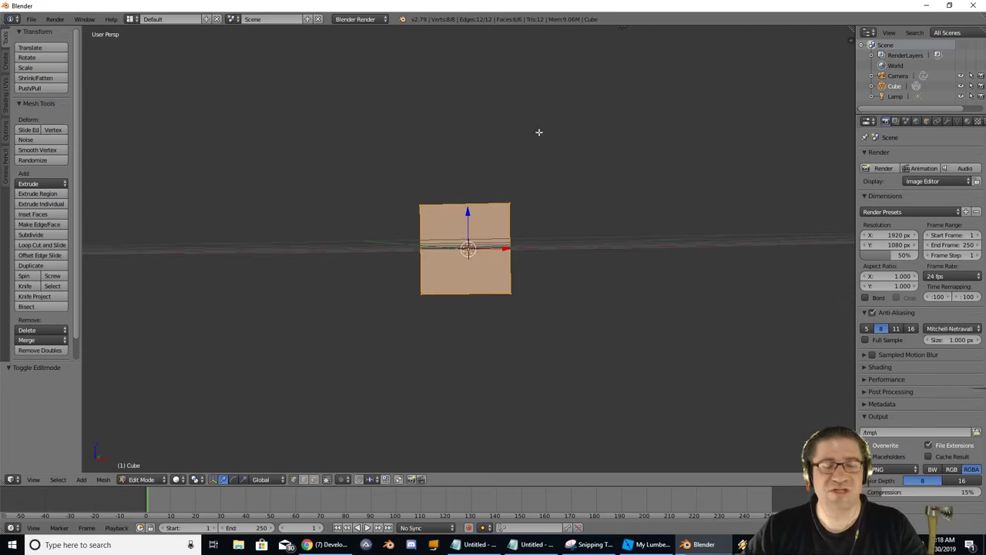
middle_click_drag(522, 168, 541, 192)
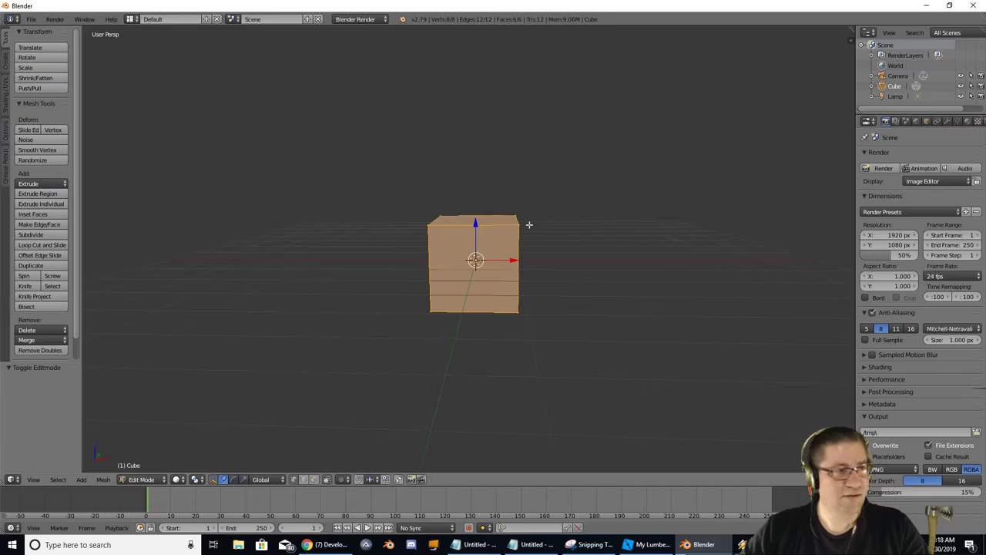
key("Tab")
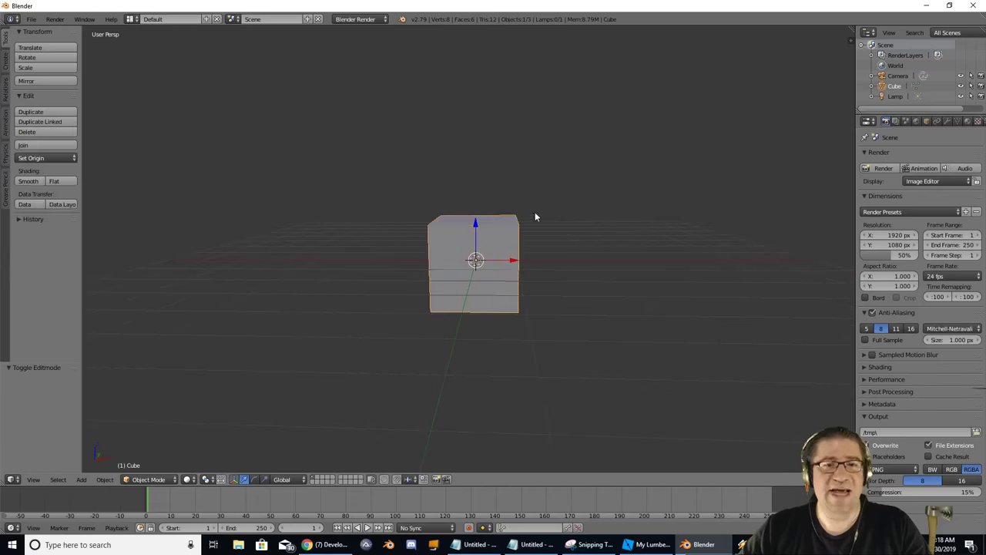
middle_click_drag(536, 216, 558, 207)
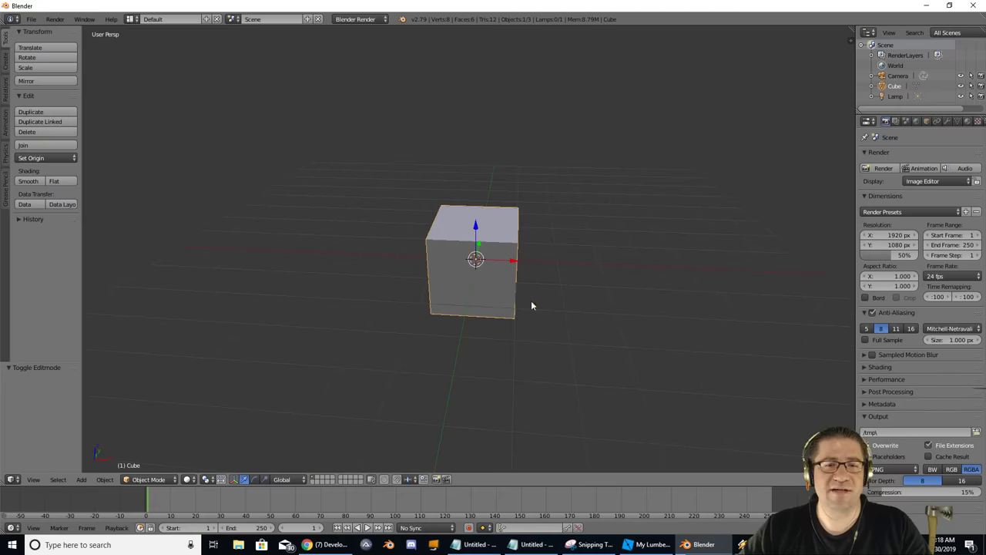
key("Tab")
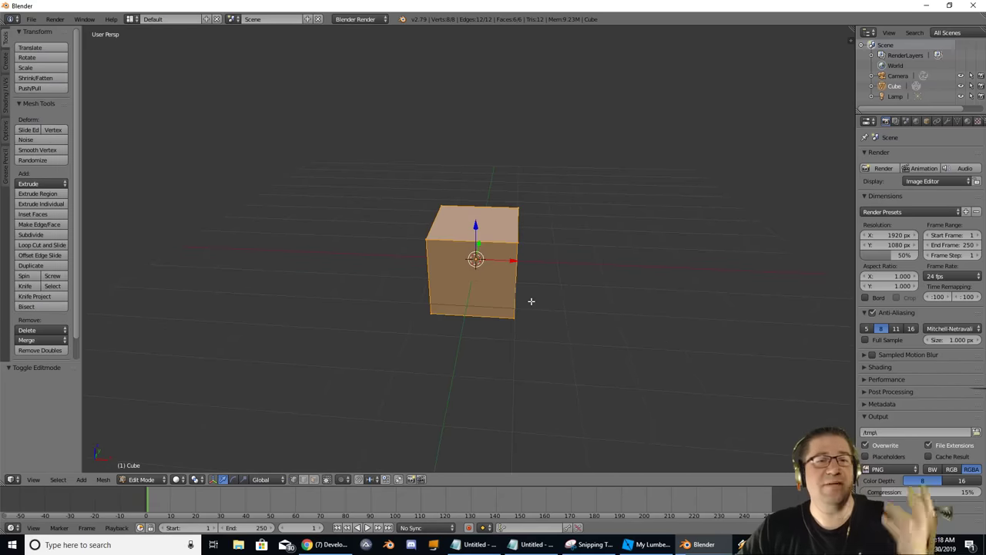
Subdivide the cube with 1 cut and view it through the camera and from above.
left_click(42, 236)
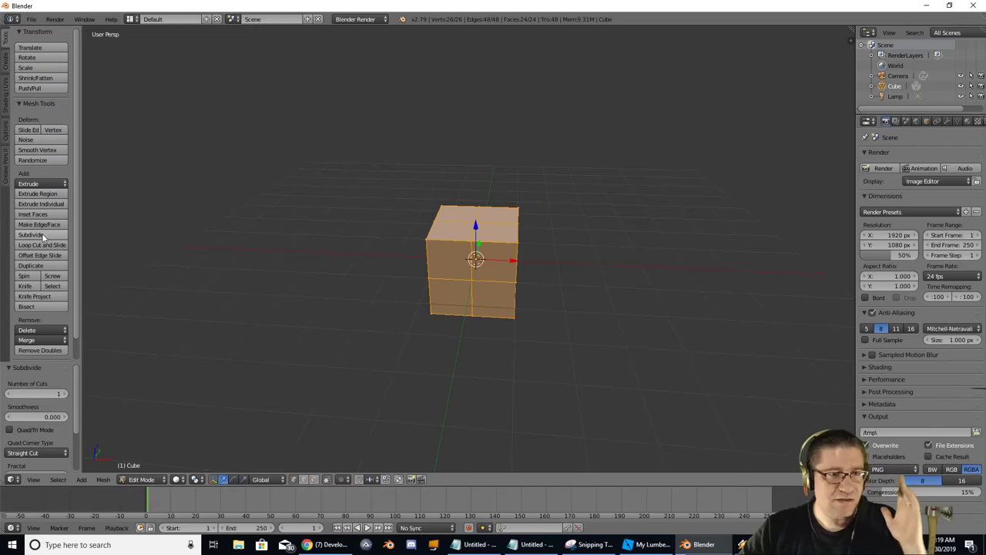
mouse_move(514, 192)
middle_mouse_down()
mouse_move(500, 144)
mouse_move(364, 135)
mouse_move(527, 185)
mouse_move(494, 196)
middle_mouse_up()
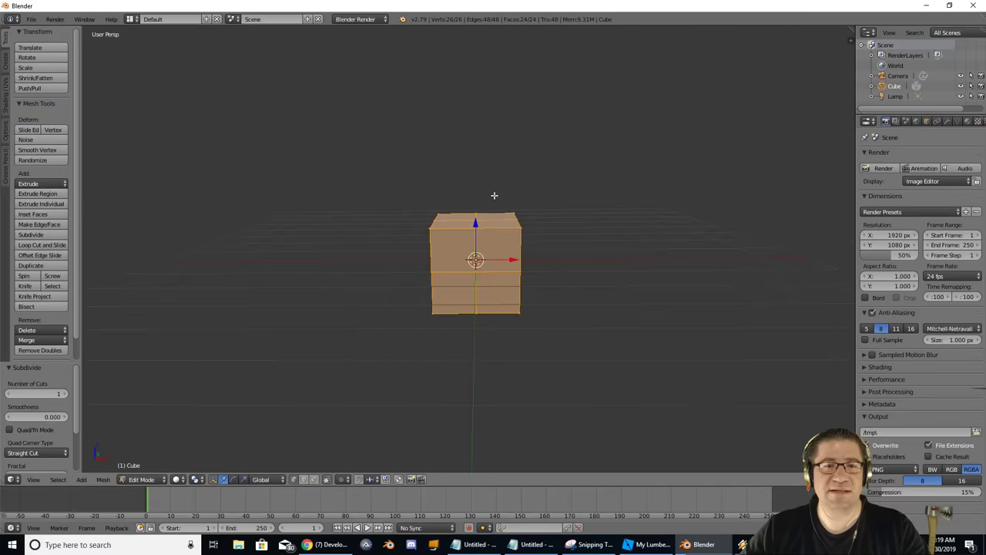
key("KP_0")
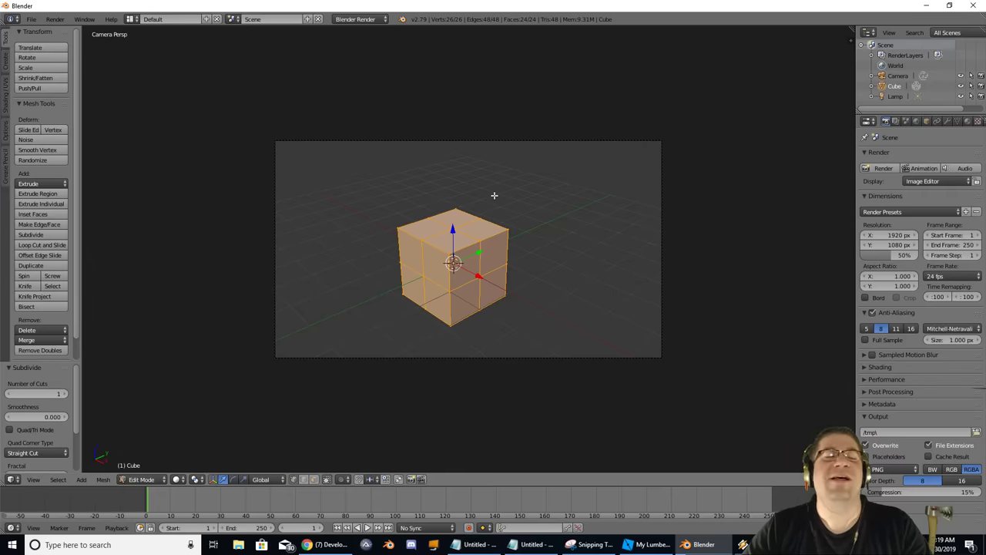
key("KP_7")
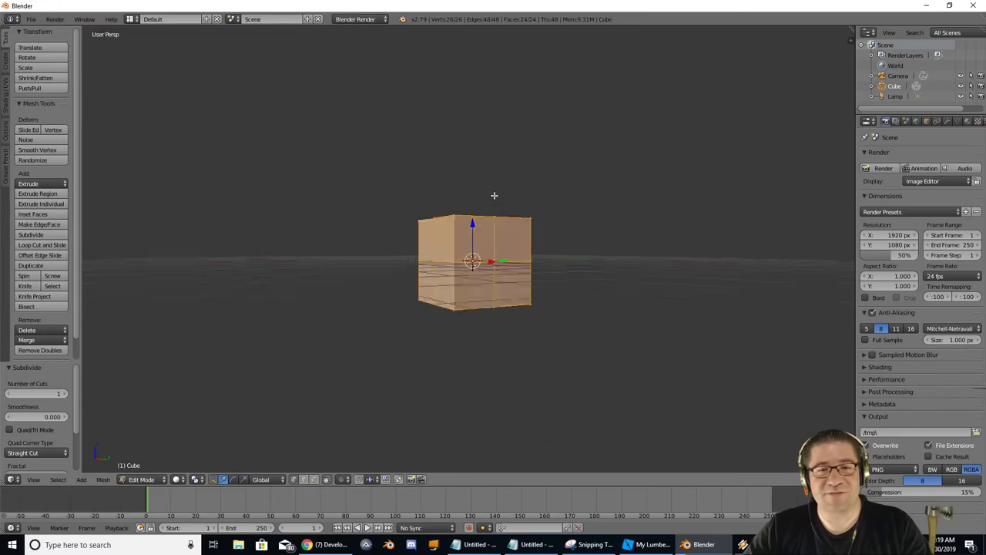
middle_click_drag(494, 195, 494, 195)
Check the subdivided cube from front, right, top and camera views, toggling orthographic projection.
key("KP_1")
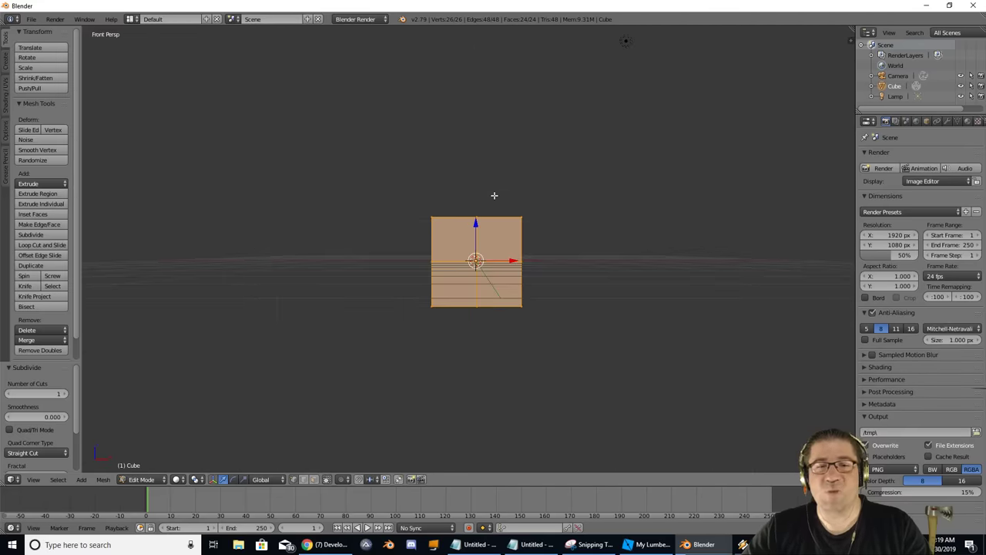
key("KP_3")
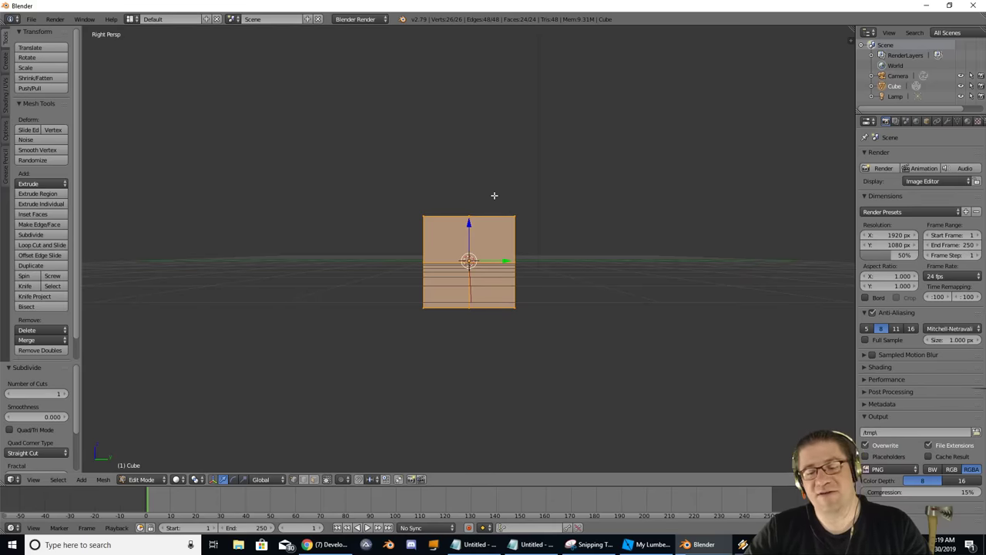
key("KP_7")
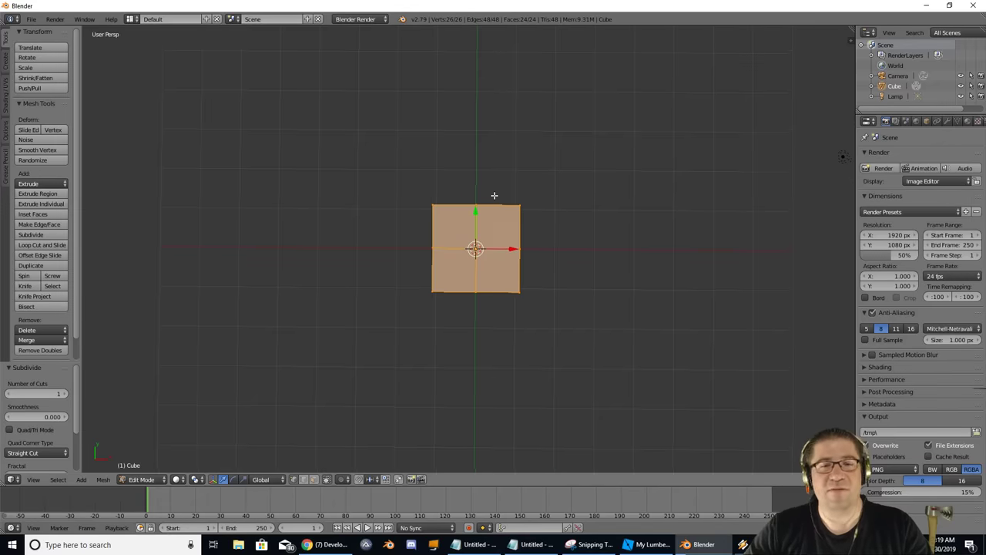
key("KP_0")
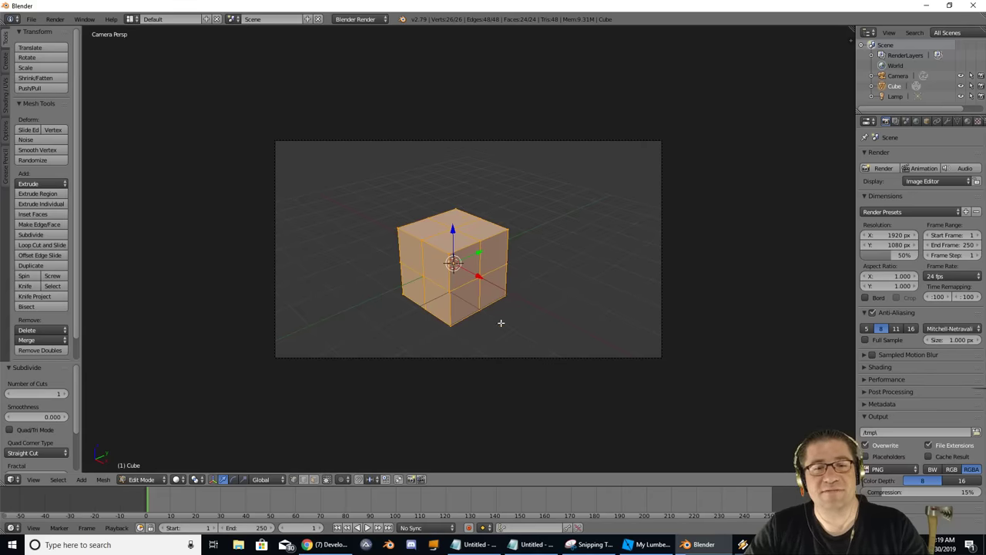
key("KP_1")
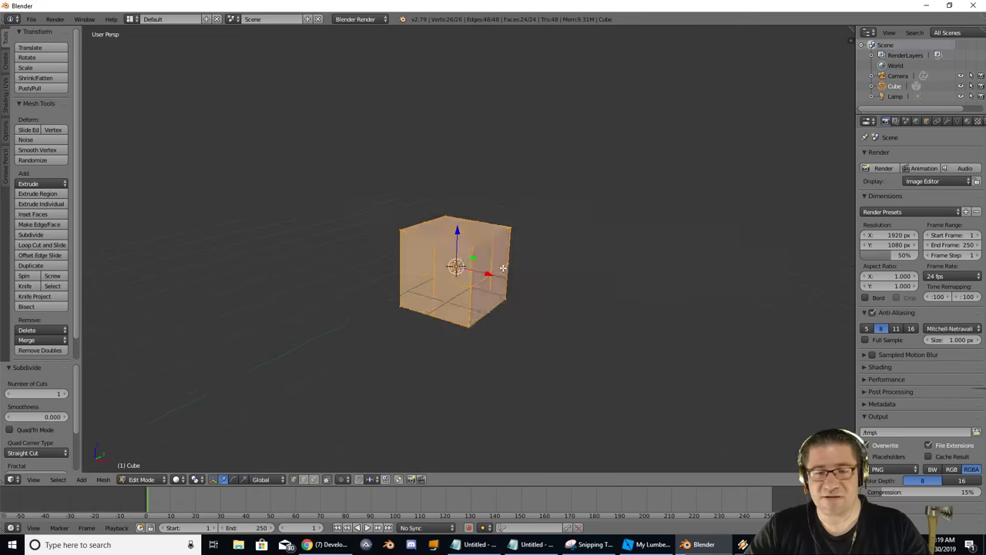
middle_click_drag(531, 266, 459, 154)
key("KP_5")
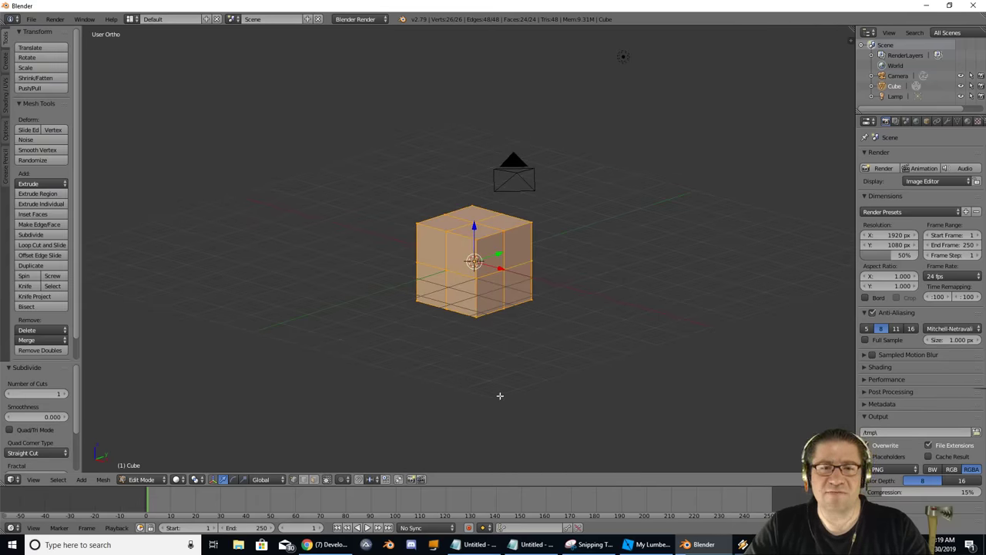
mouse_move(502, 374)
middle_mouse_down()
mouse_move(499, 359)
mouse_move(500, 375)
middle_mouse_up()
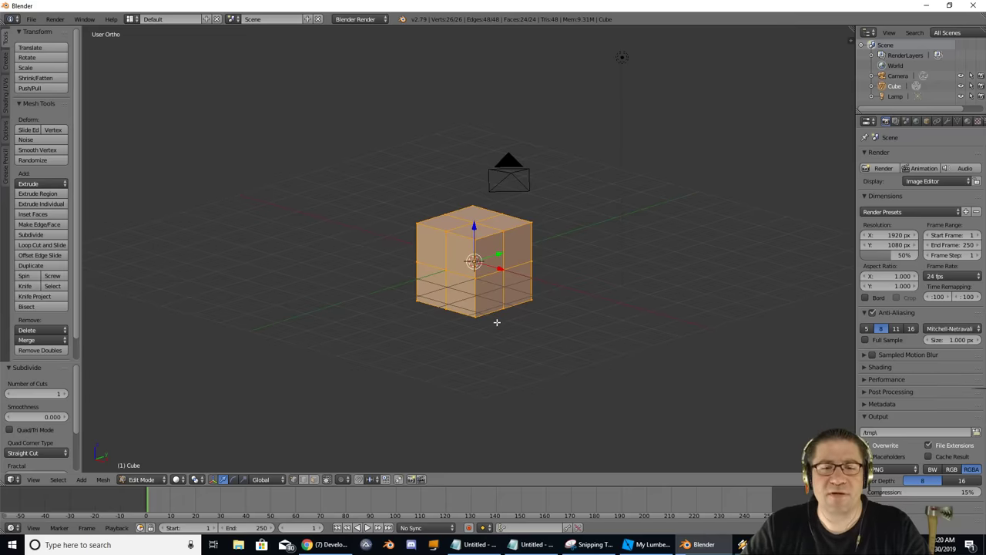
middle_click_drag(495, 321, 519, 308)
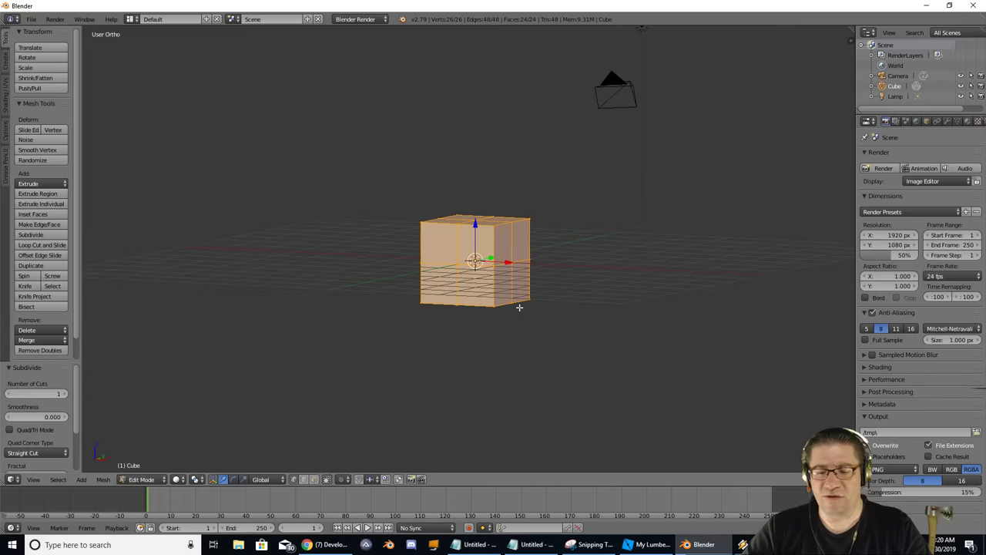
key("KP_1")
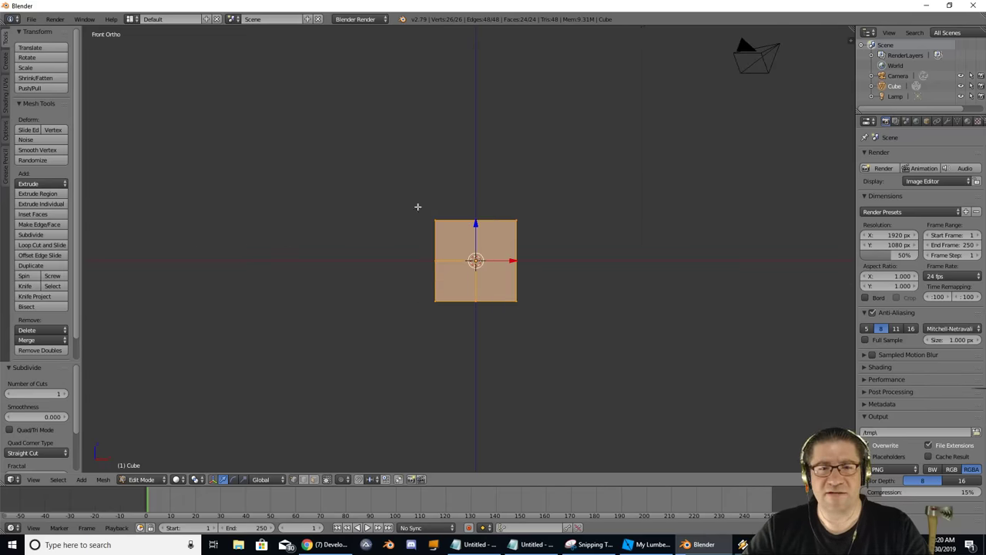
key("KP_5")
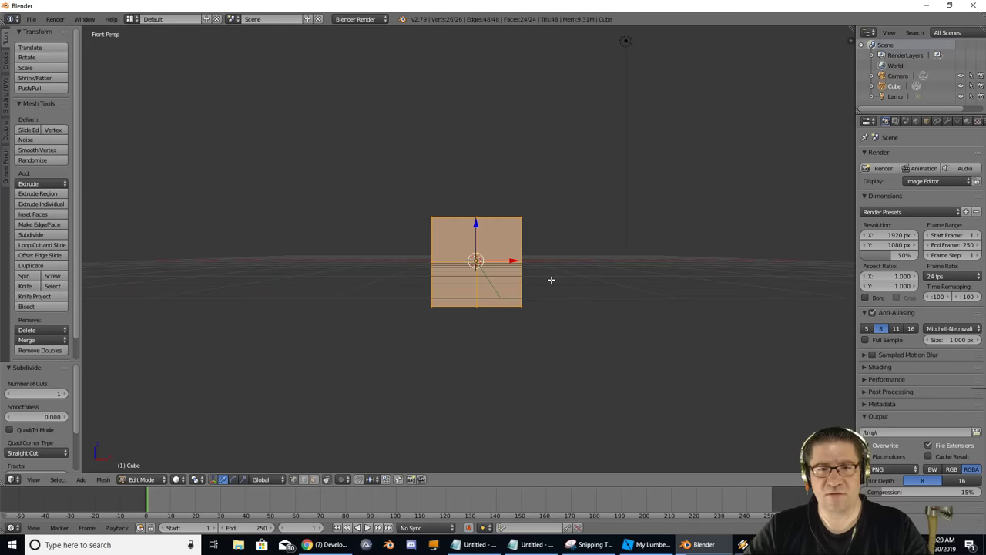
scroll(579, 283, "up", 1)
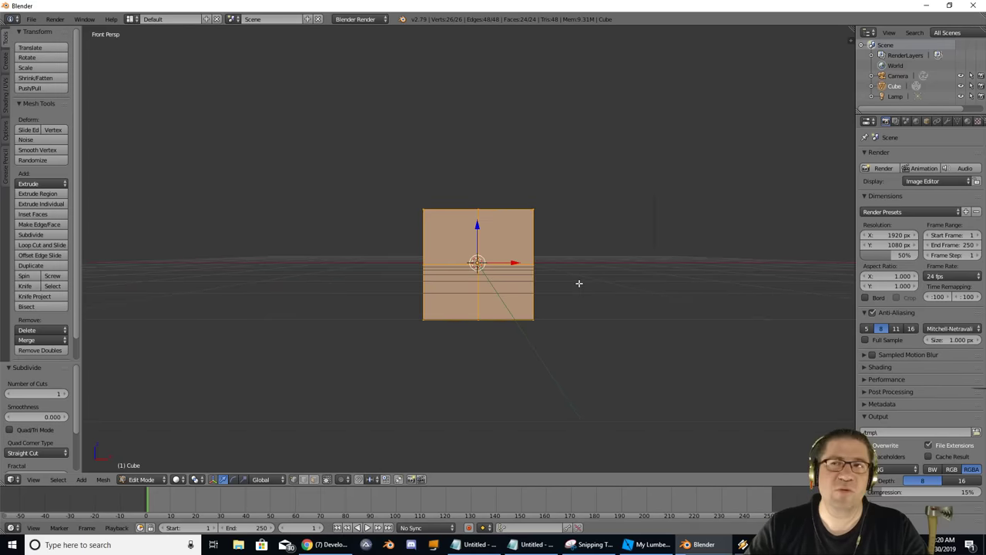
Toggle the cube mesh selection off and on, ending with everything selected.
key("a")
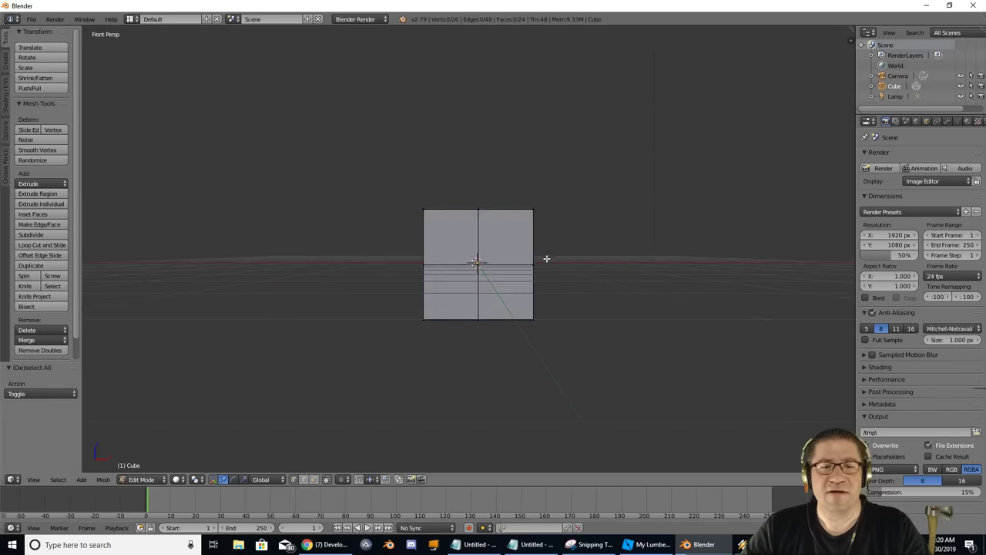
key("a")
key("a")
mouse_move(502, 270)
middle_mouse_down()
mouse_move(582, 280)
mouse_move(489, 286)
mouse_move(516, 284)
middle_mouse_up()
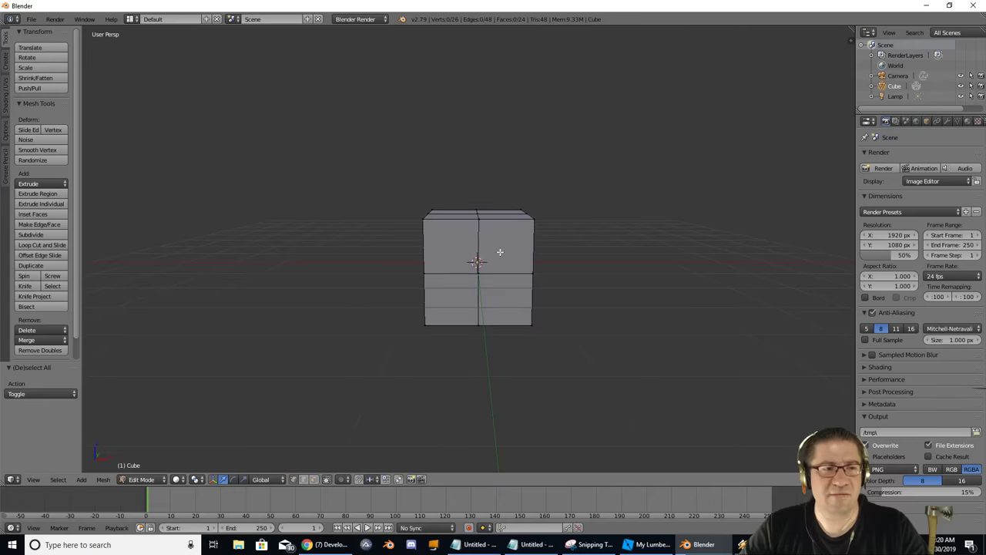
key("a")
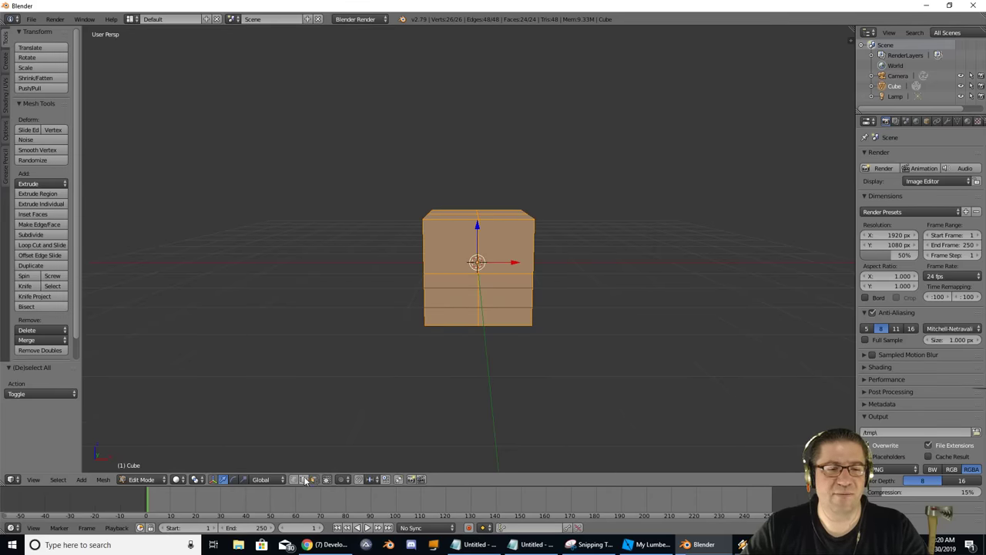
Test selecting the four front faces and several vertical edges of the subdivided cube.
right_click(449, 248)
right_click(504, 245)
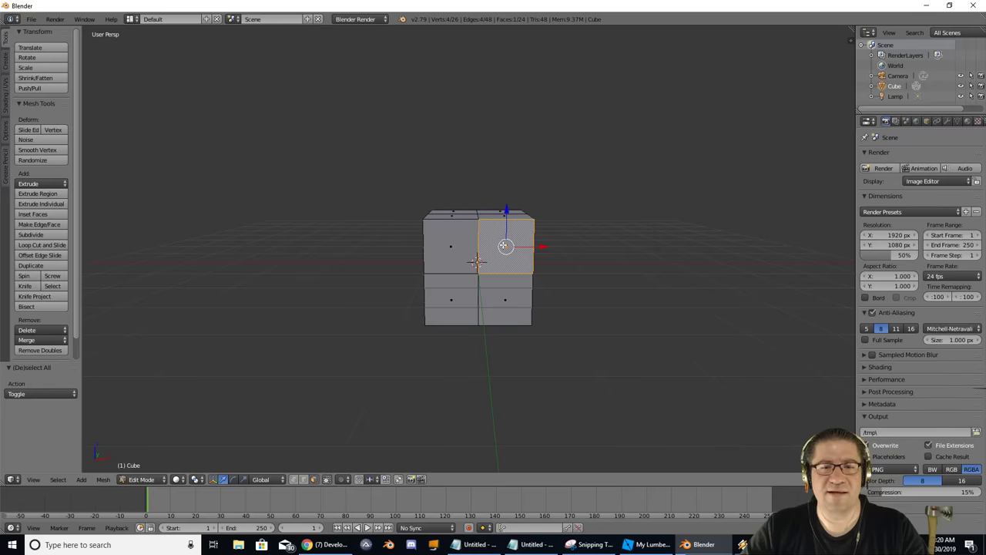
right_click(506, 301)
right_click(461, 299)
right_click(446, 239)
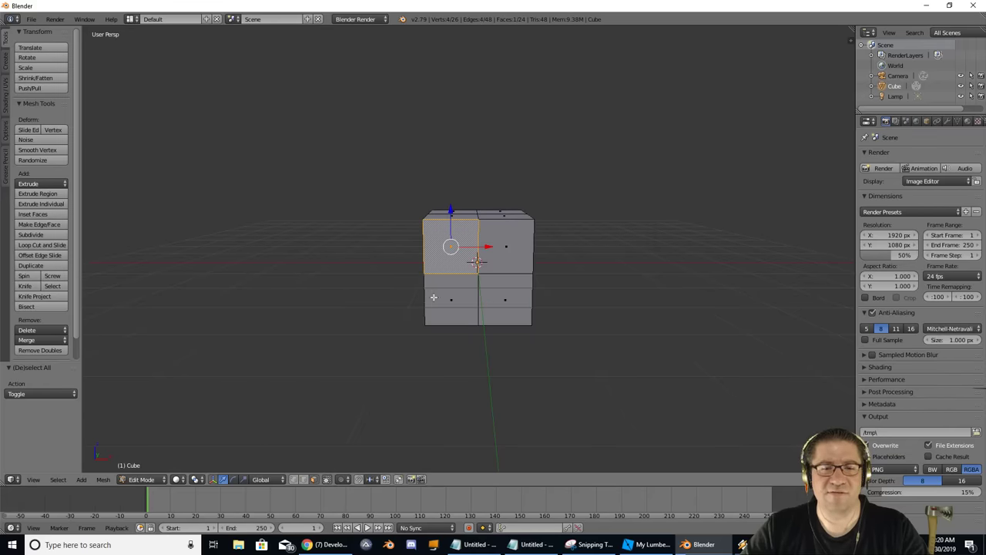
right_click(423, 247)
right_click(425, 307)
right_click(479, 293)
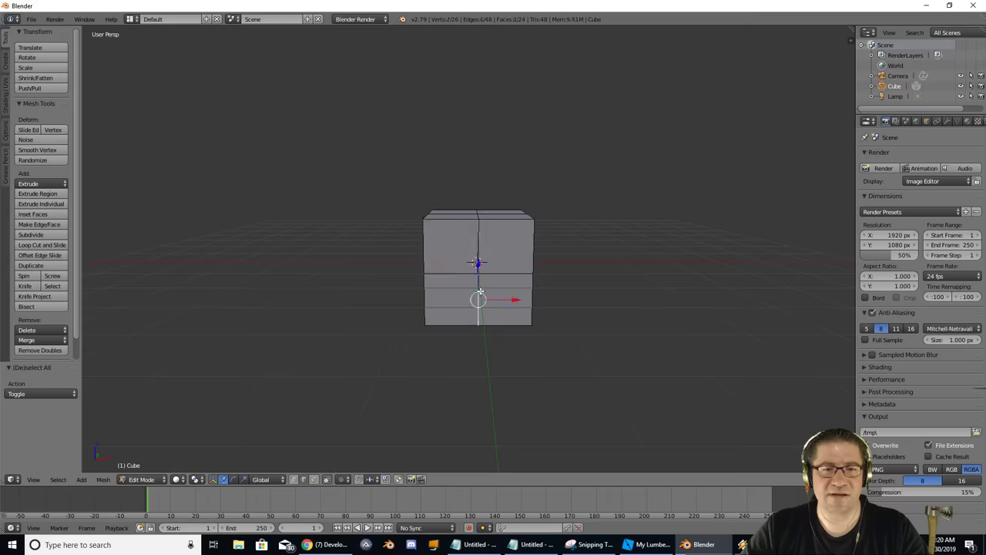
right_click(534, 266)
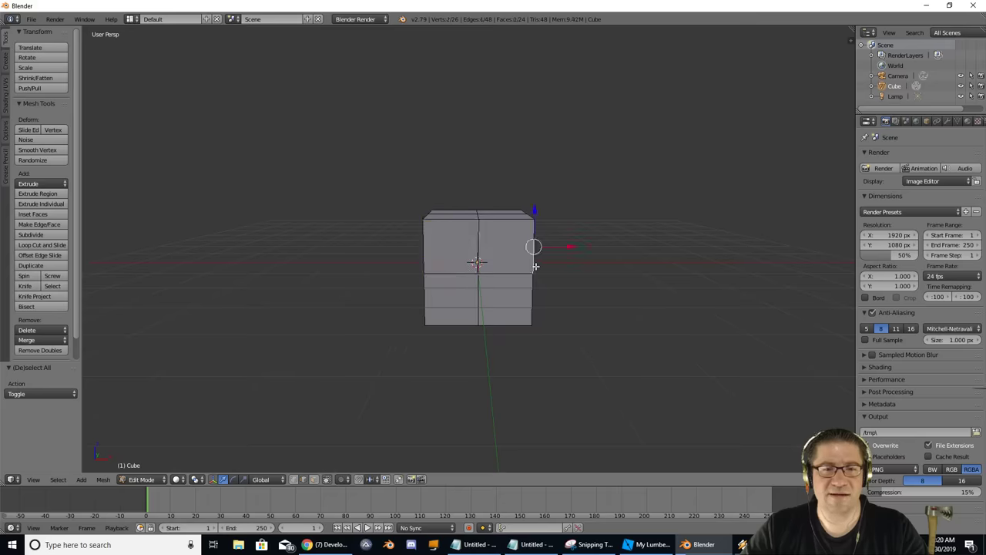
Switch to vertex select mode and pick the corner, top-middle, centre and left-middle vertices.
left_click(295, 480)
right_click(423, 218)
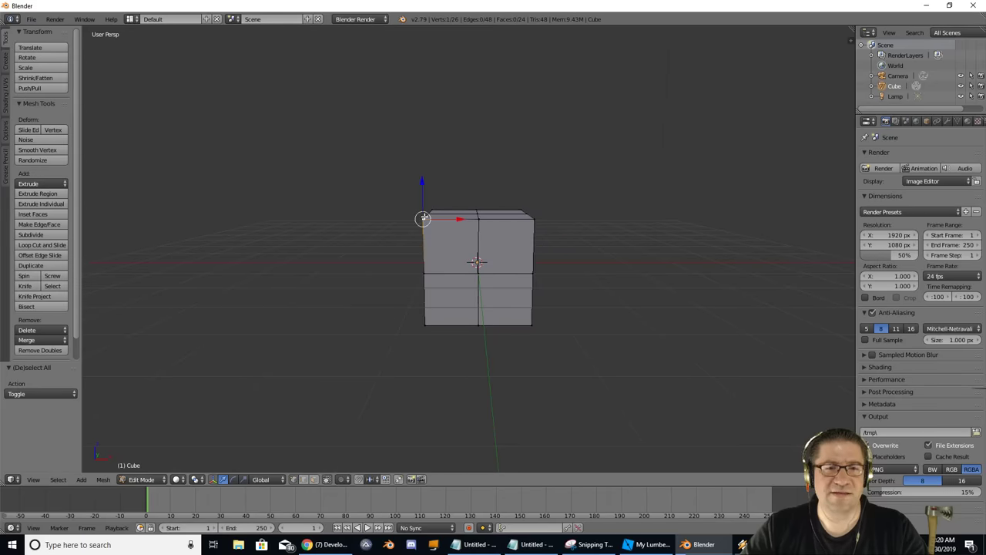
right_click(480, 218)
right_click(478, 273)
right_click(432, 274)
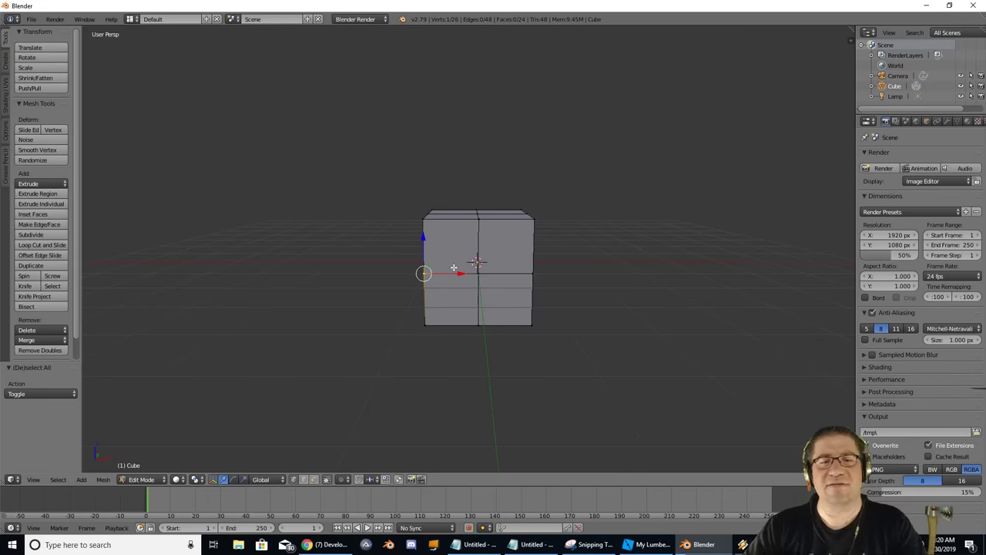
Try box-selecting the cube's left-side vertices from the front view and inspect the selection.
middle_click_drag(429, 176, 427, 167)
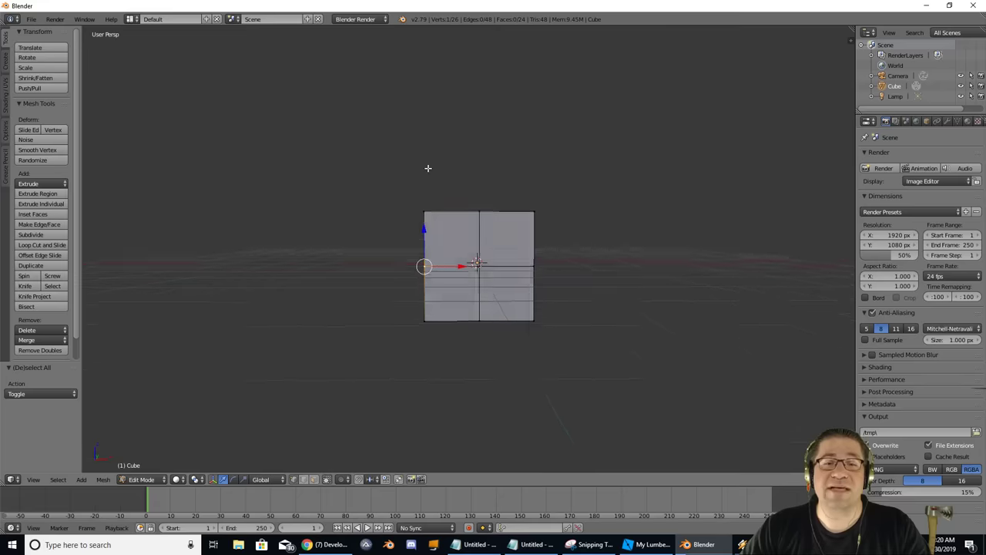
key("a")
left_click_drag(406, 191, 446, 354)
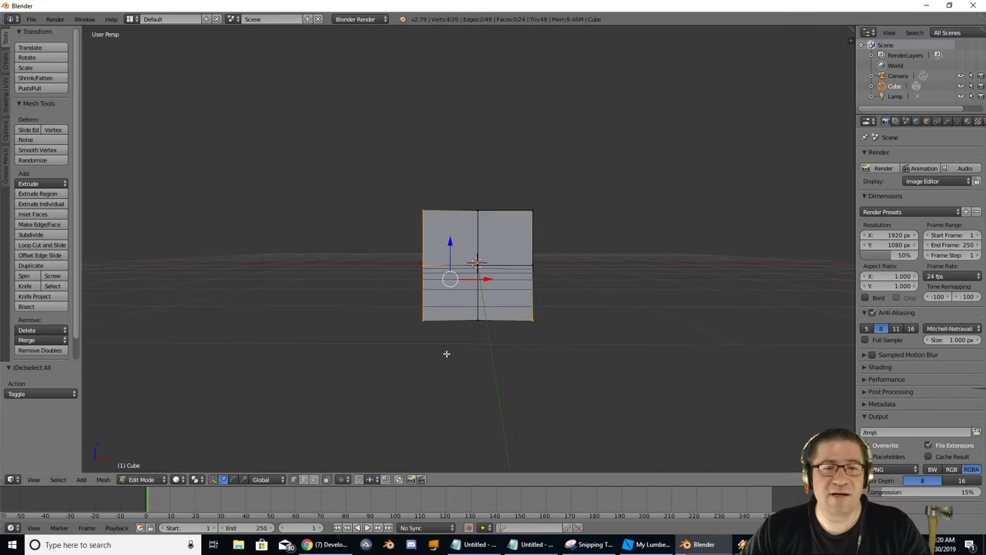
mouse_move(424, 245)
middle_mouse_down()
mouse_move(451, 248)
mouse_move(428, 248)
middle_mouse_up()
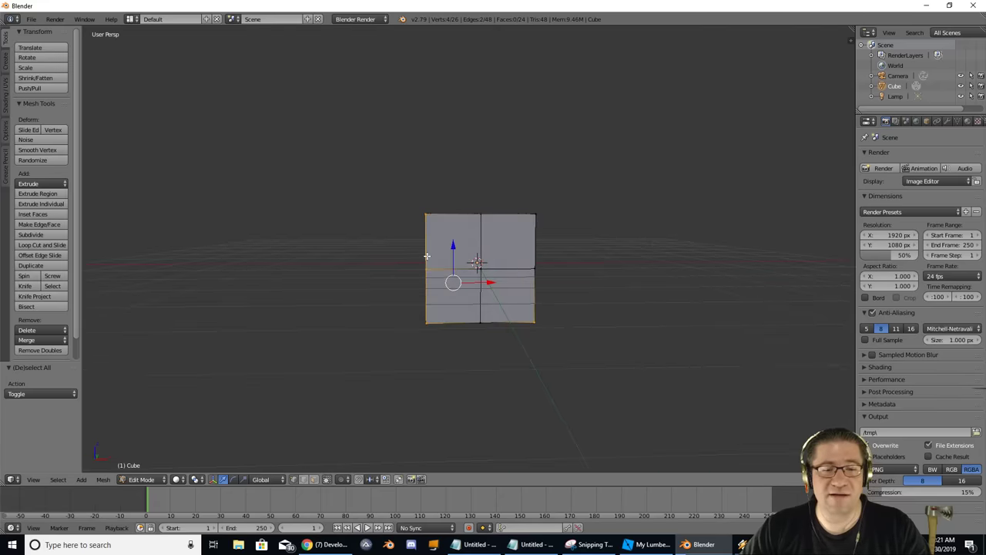
mouse_move(374, 339)
middle_mouse_down()
mouse_move(438, 337)
mouse_move(373, 328)
middle_mouse_up()
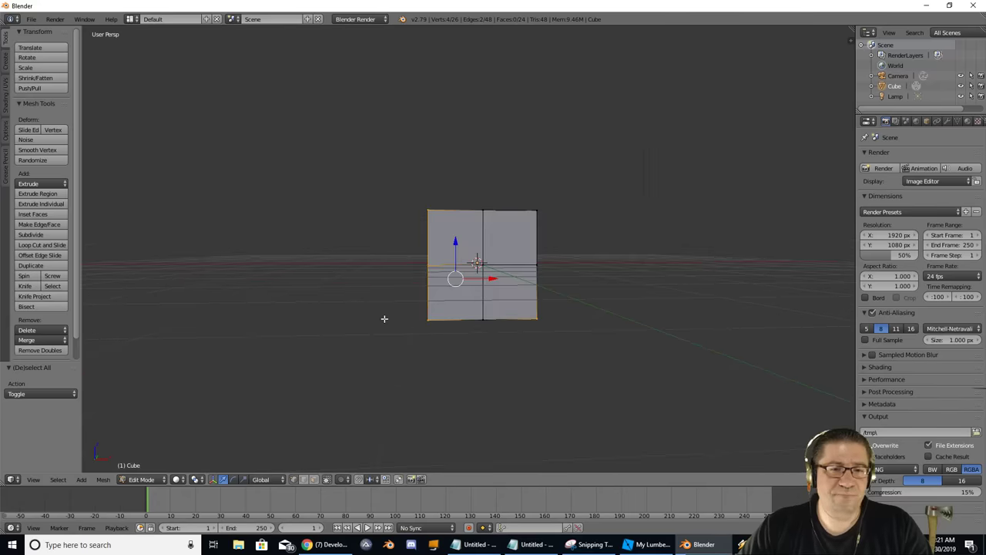
key("a")
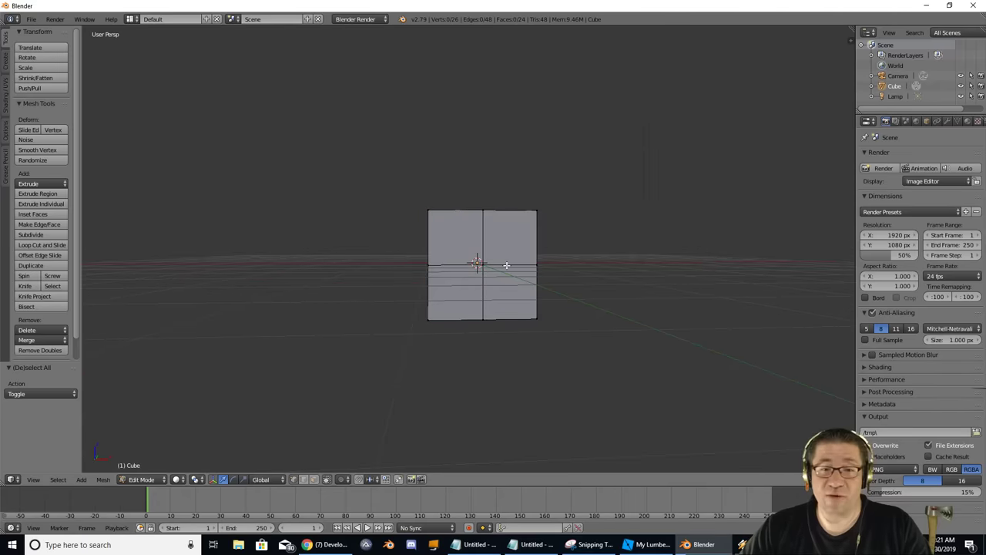
key("a")
key("a")
key("a")
key("a")
key("a")
key("a")
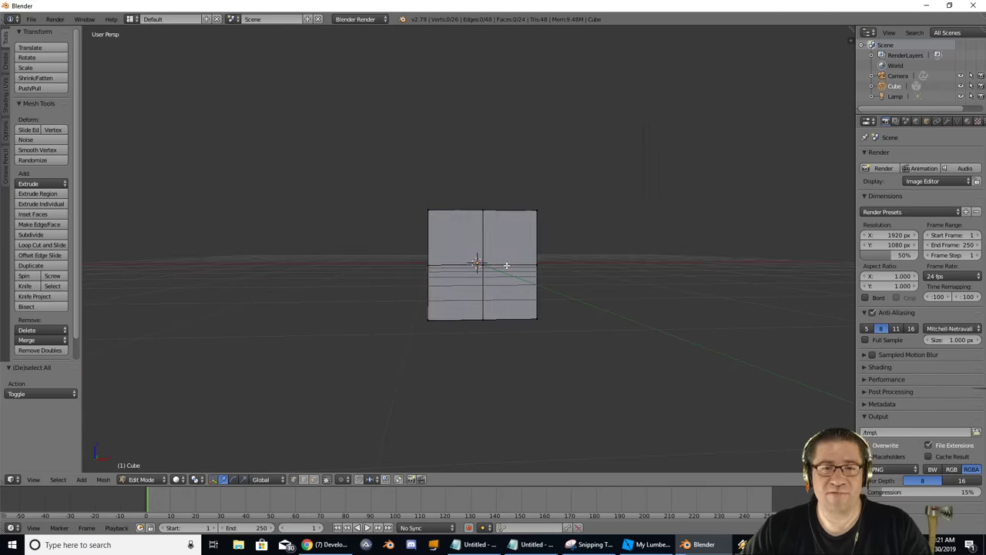
key("b")
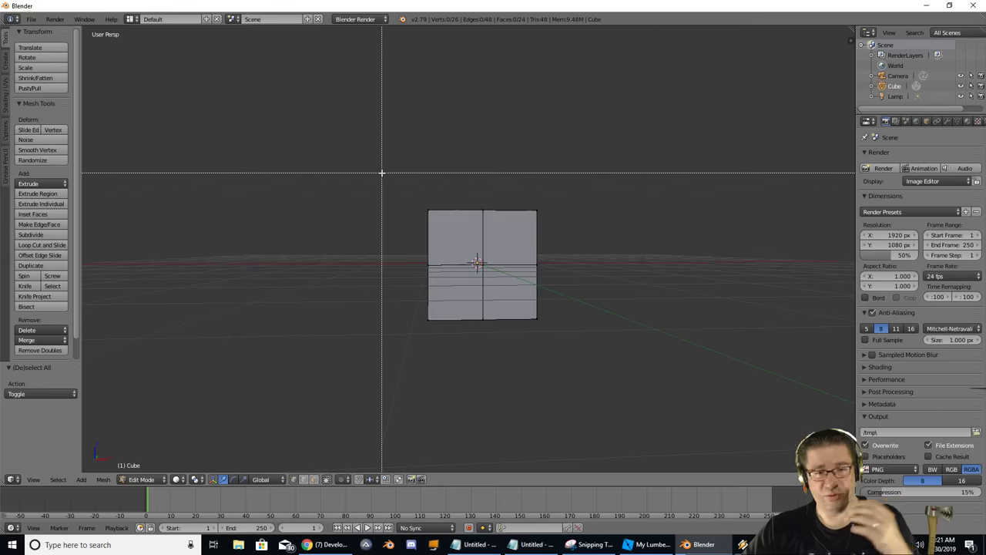
left_click_drag(382, 173, 467, 336)
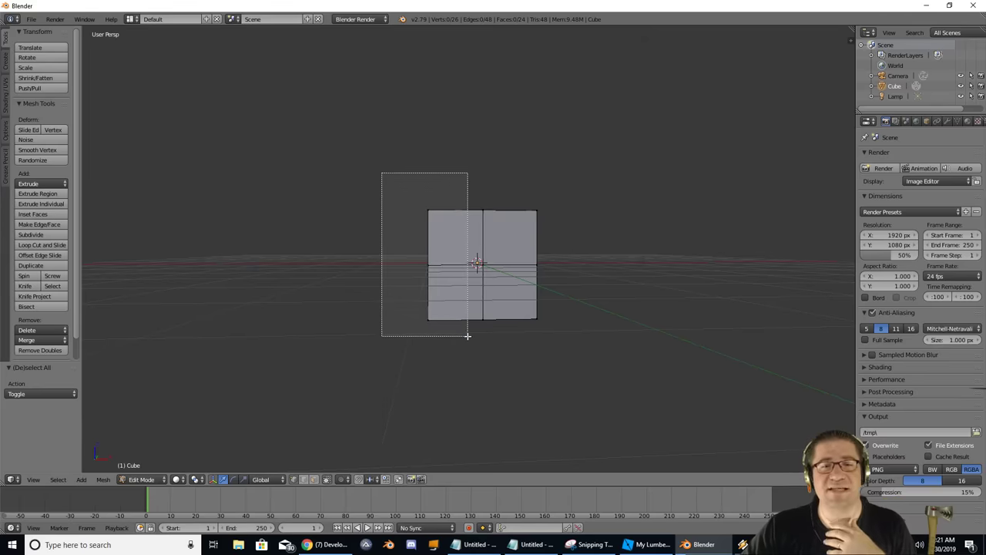
left_click_drag(467, 336, 469, 333)
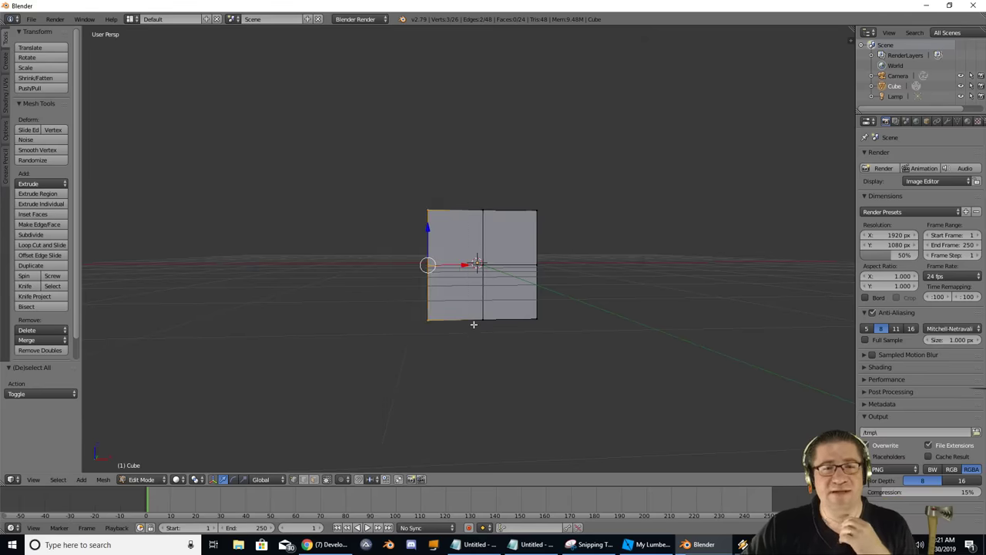
middle_click_drag(473, 326, 506, 326)
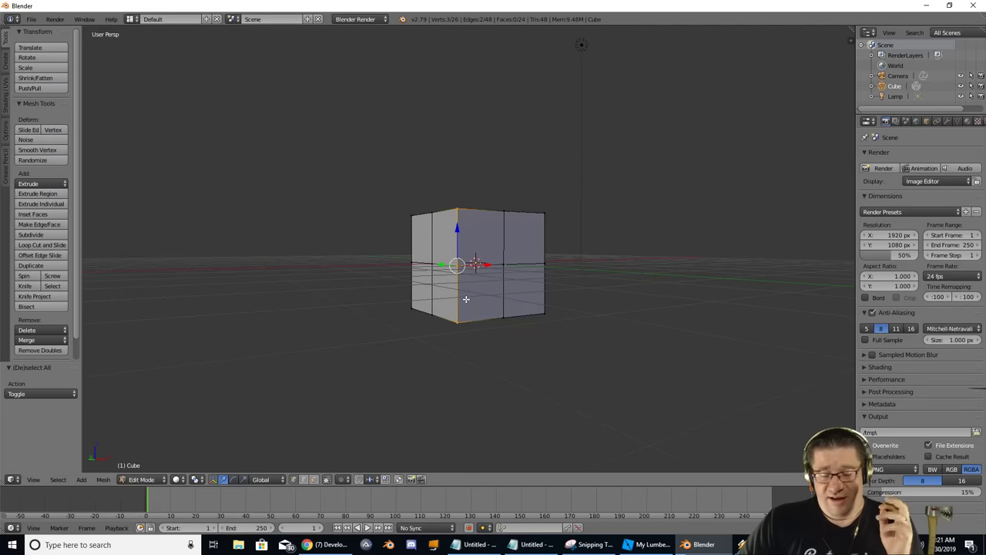
middle_click_drag(467, 297, 426, 298)
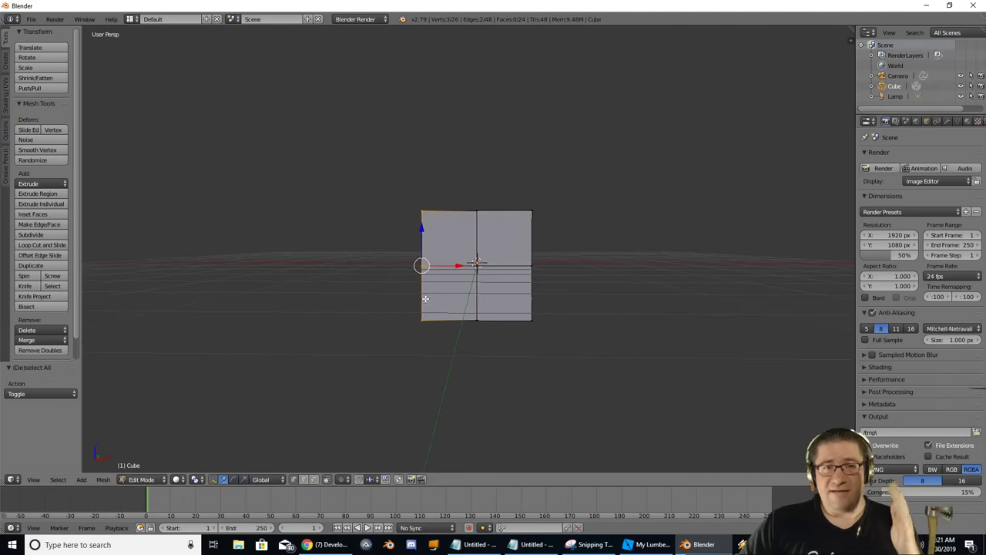
Disable Limit selection to visible and box-select all nine left-side vertices, front and back.
left_click(328, 481)
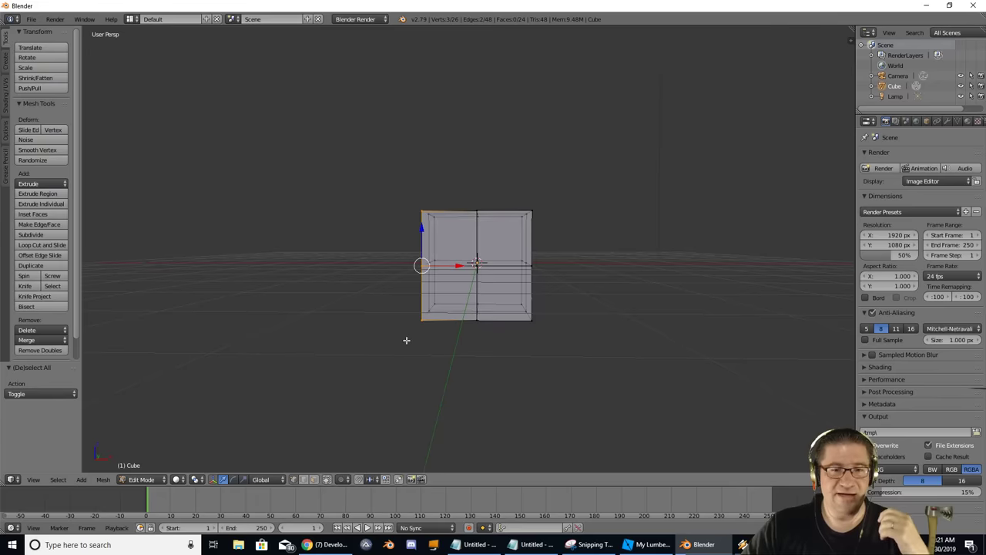
mouse_move(406, 342)
middle_mouse_down()
mouse_move(443, 334)
mouse_move(396, 330)
mouse_move(403, 309)
mouse_move(415, 310)
mouse_move(419, 331)
middle_mouse_up()
key("a")
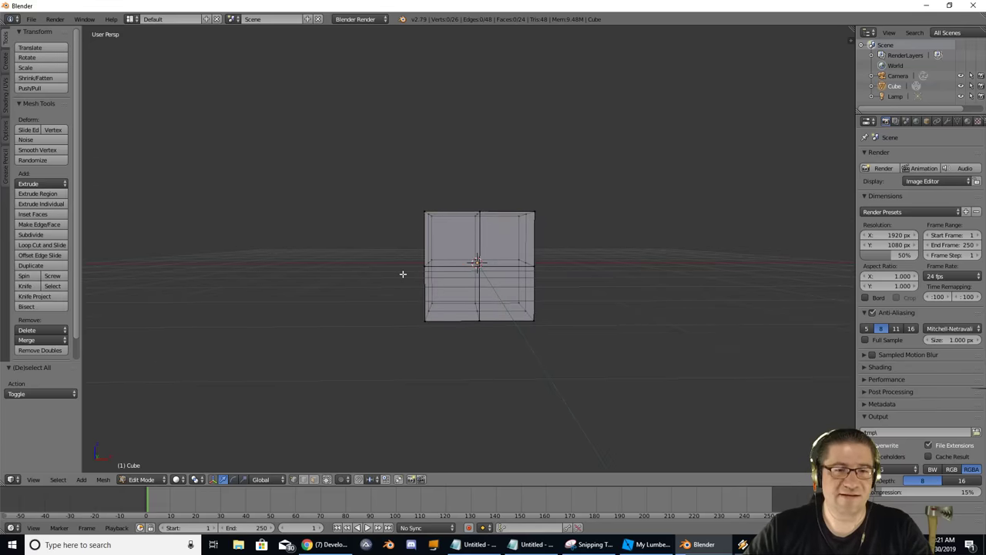
key("b")
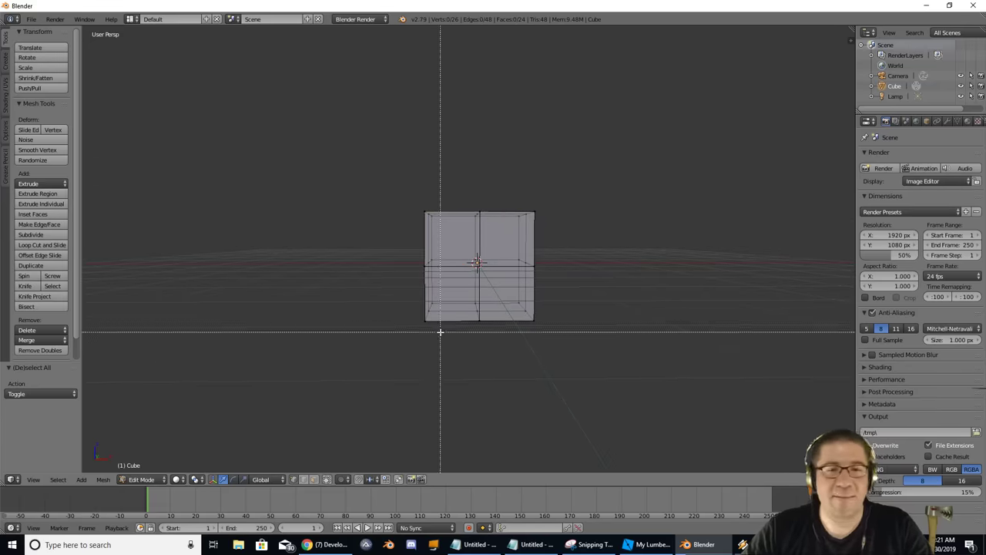
left_click_drag(393, 180, 456, 352)
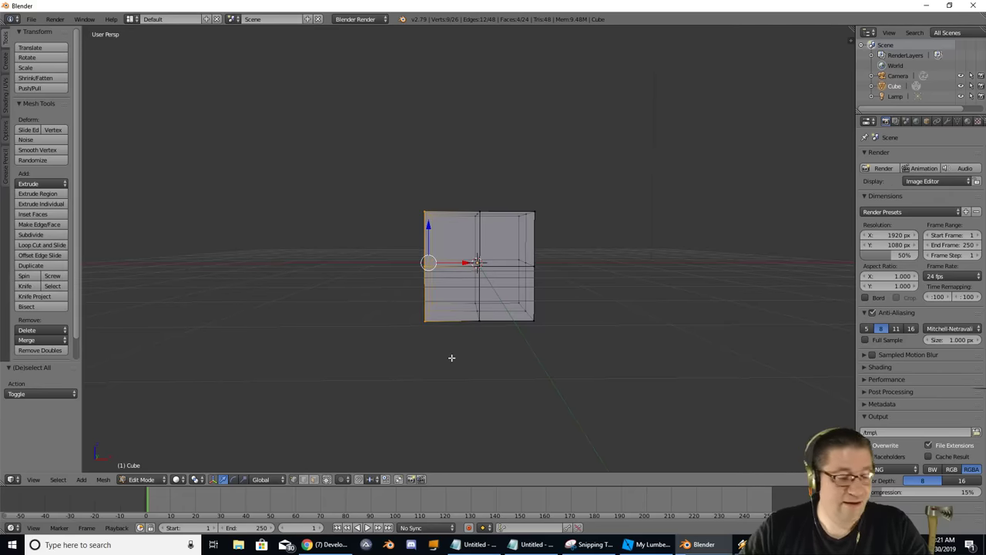
Delete the selected left-half vertices, leaving only the right half of the cube.
key("x")
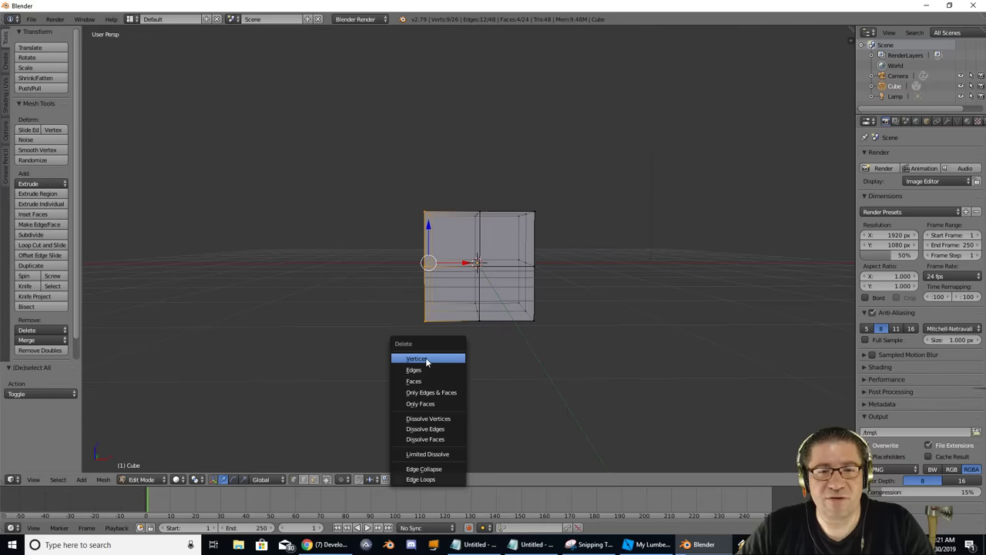
left_click(426, 359)
mouse_move(424, 357)
middle_mouse_down()
mouse_move(494, 352)
mouse_move(423, 346)
mouse_move(426, 354)
middle_mouse_up()
key("Tab")
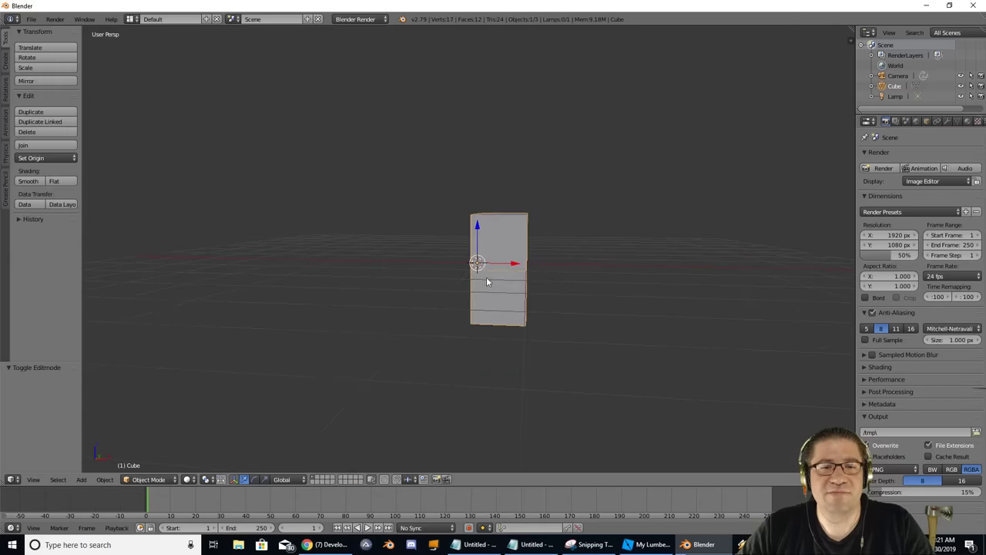
middle_click_drag(518, 260, 542, 260)
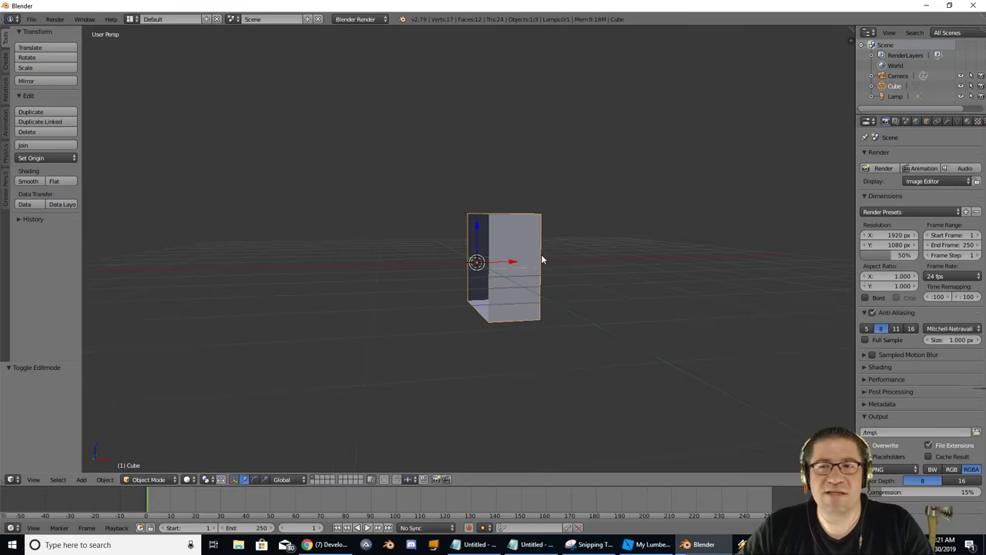
left_click(948, 123)
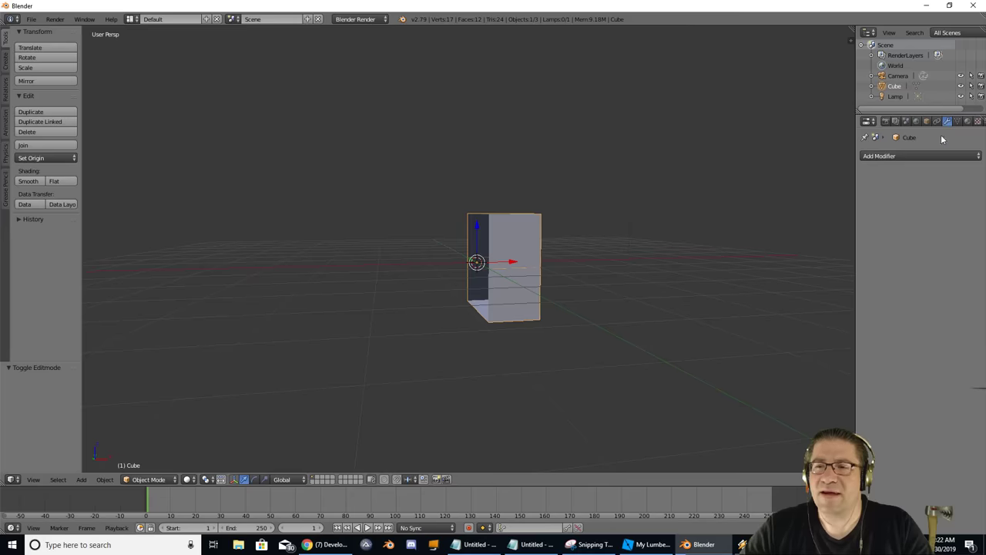
left_click(896, 157)
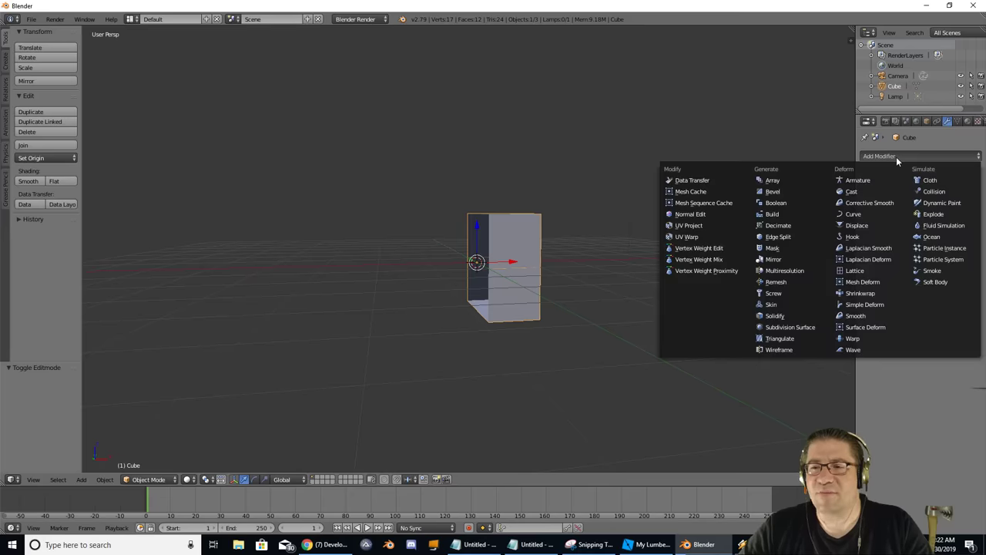
left_click(780, 260)
middle_click_drag(640, 255, 615, 260)
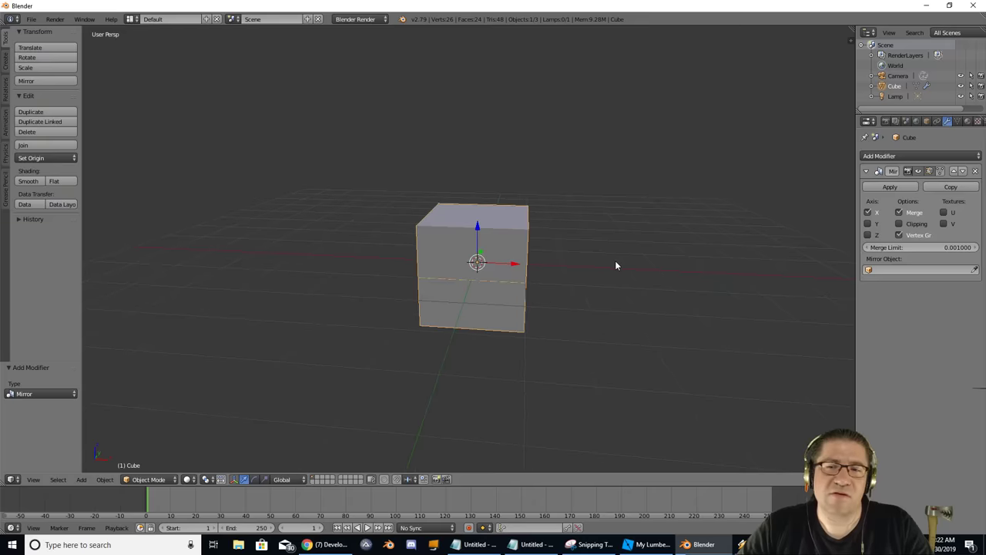
left_click(899, 223)
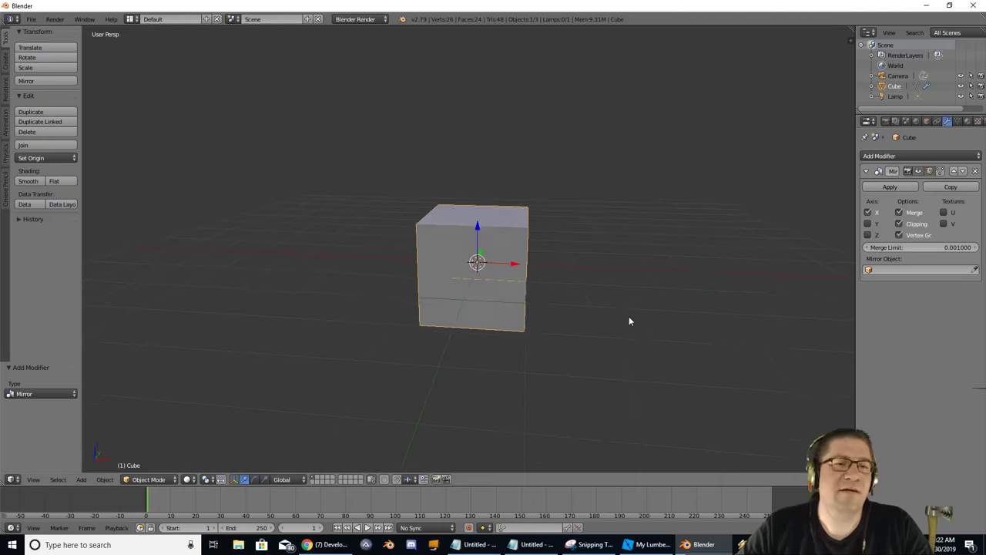
middle_click_drag(629, 321, 639, 293)
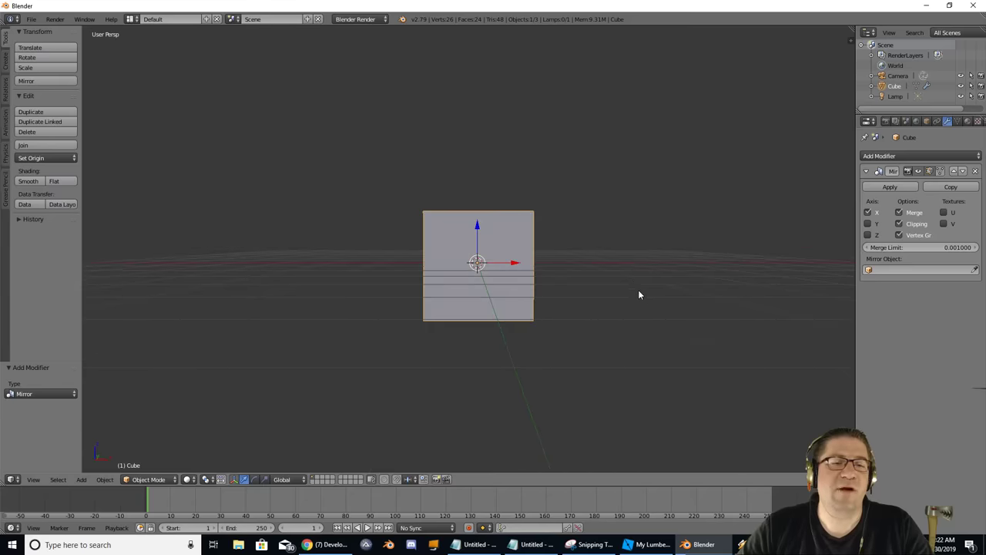
key("Tab")
mouse_move(560, 239)
middle_mouse_down()
mouse_move(514, 275)
mouse_move(614, 242)
mouse_move(575, 242)
mouse_move(547, 228)
middle_mouse_up()
right_click(542, 224)
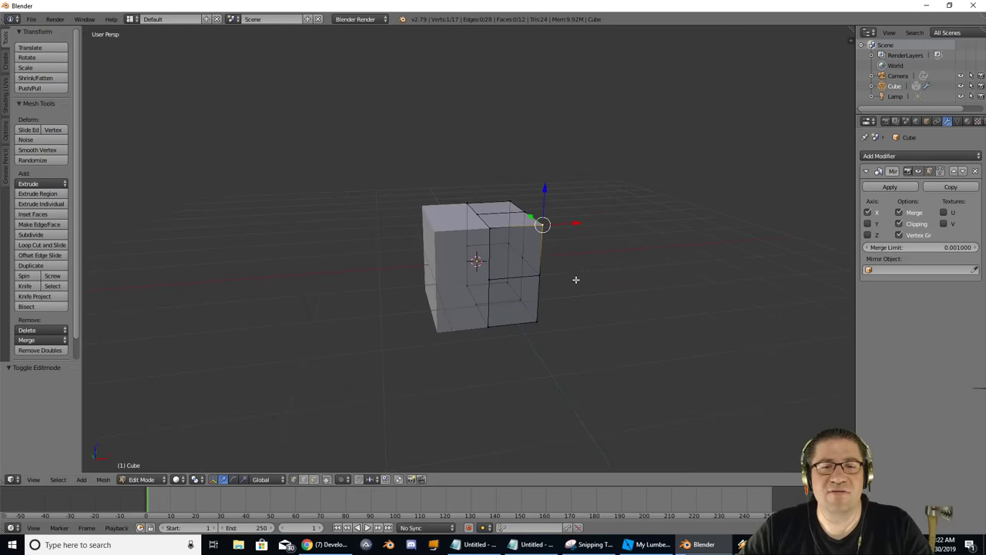
key("g")
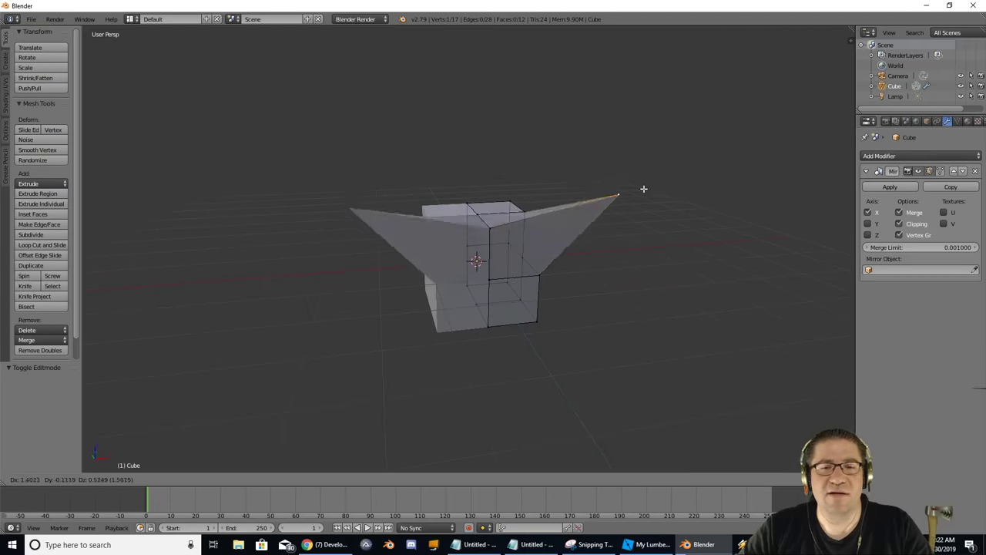
key("Escape")
key("g")
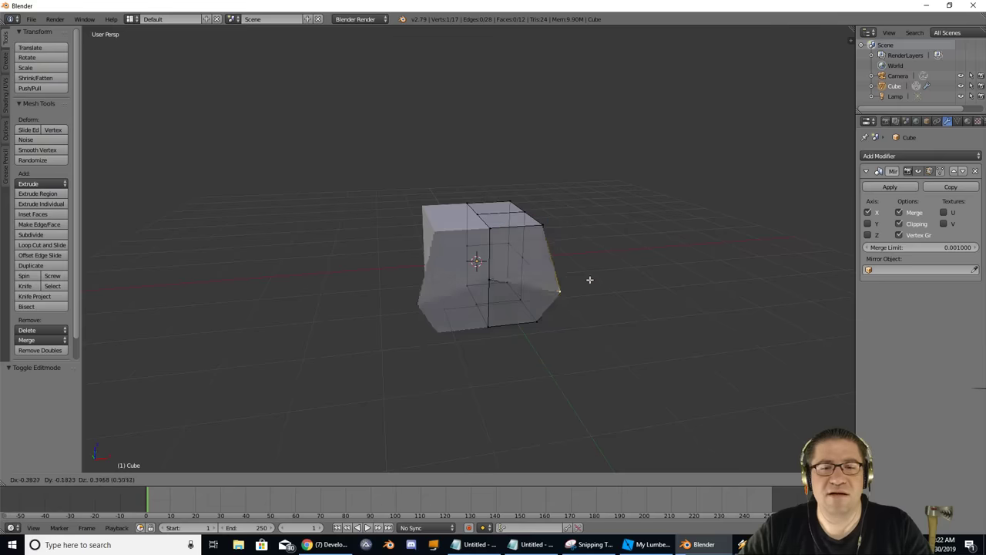
key("Escape")
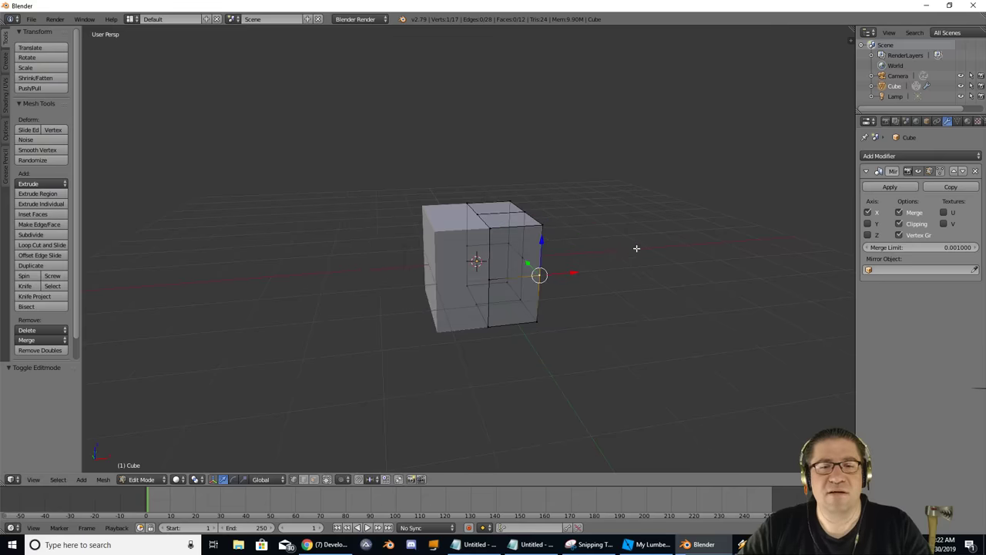
middle_click_drag(637, 248, 615, 214)
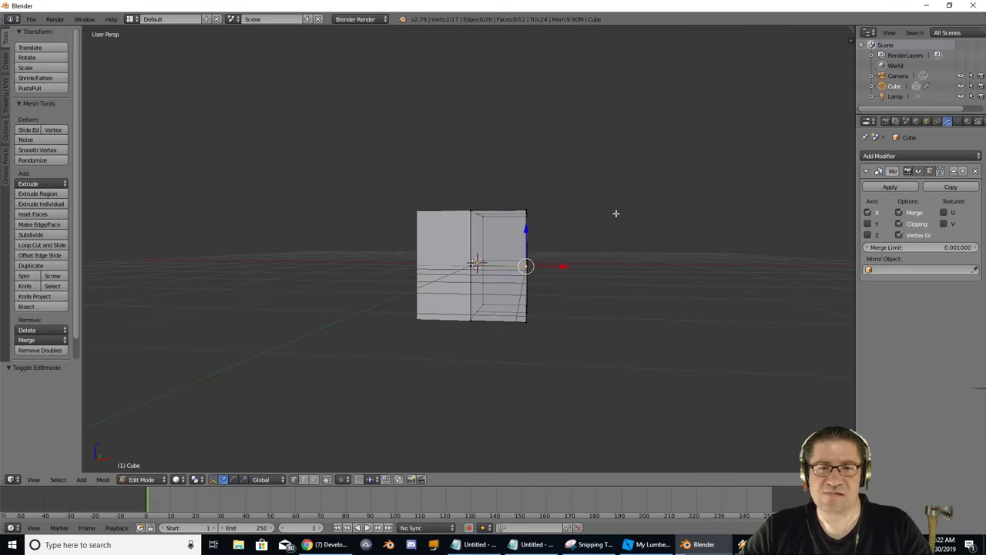
Search Google Images for 'axes' in a new Chrome tab and open the hatchet preview.
left_click(323, 544)
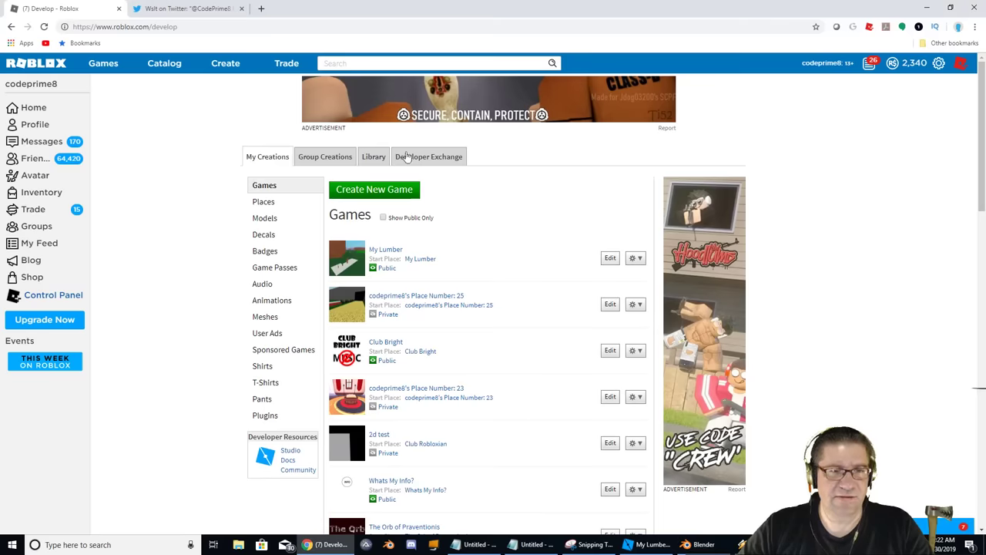
left_click(261, 8)
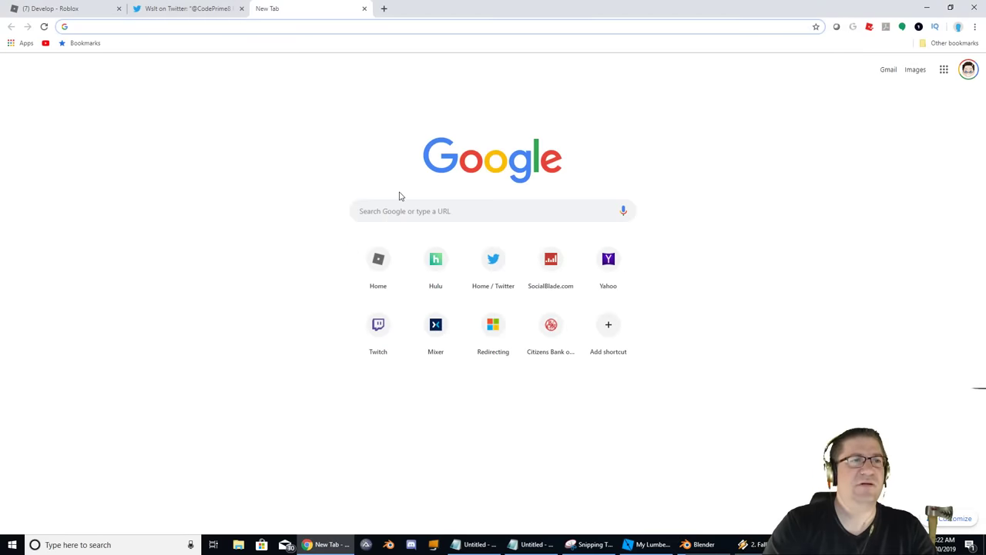
type("axes")
key("Return")
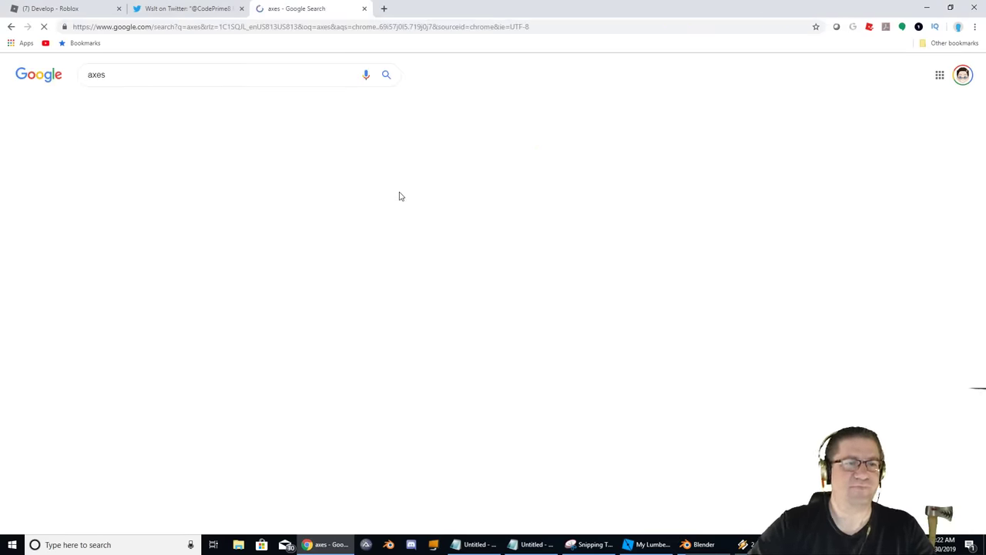
left_click(161, 104)
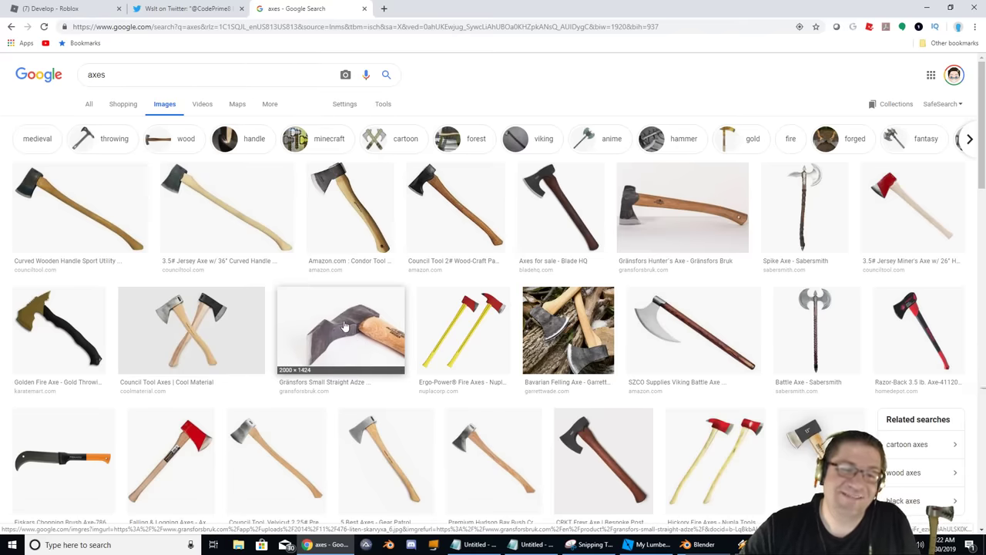
left_click(388, 461)
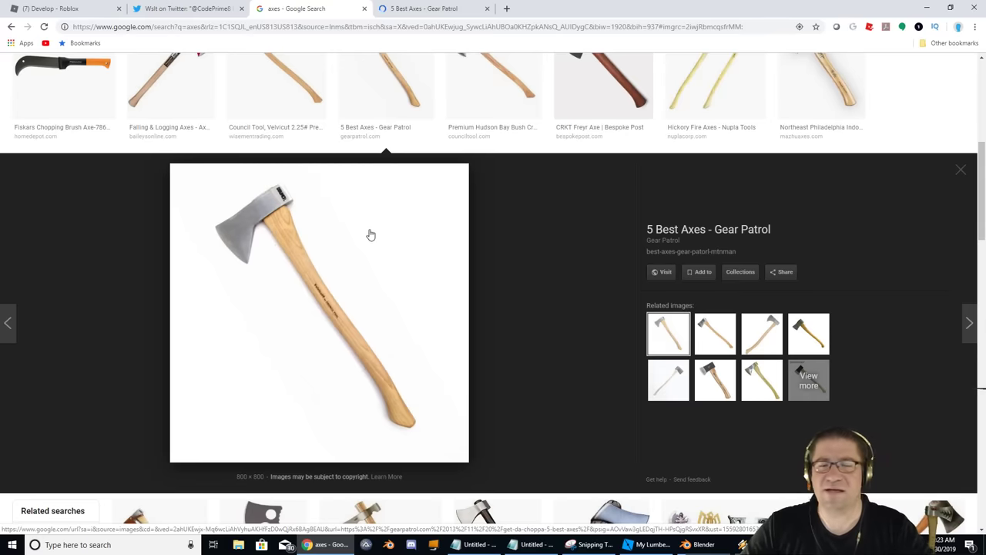
Compare the axe reference image with Blender's cube, orbiting the cube to a front view.
key("alt+Tab")
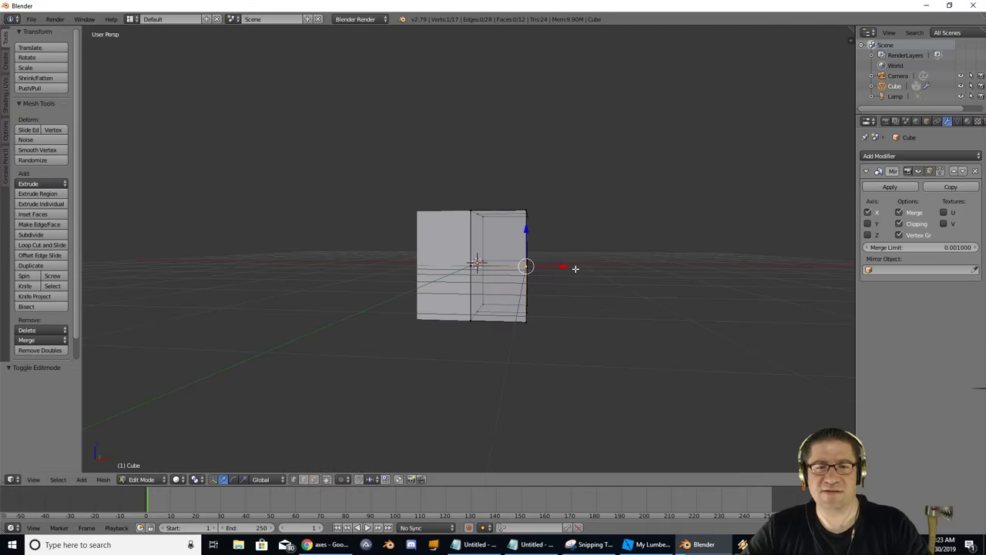
middle_click_drag(575, 268, 474, 273)
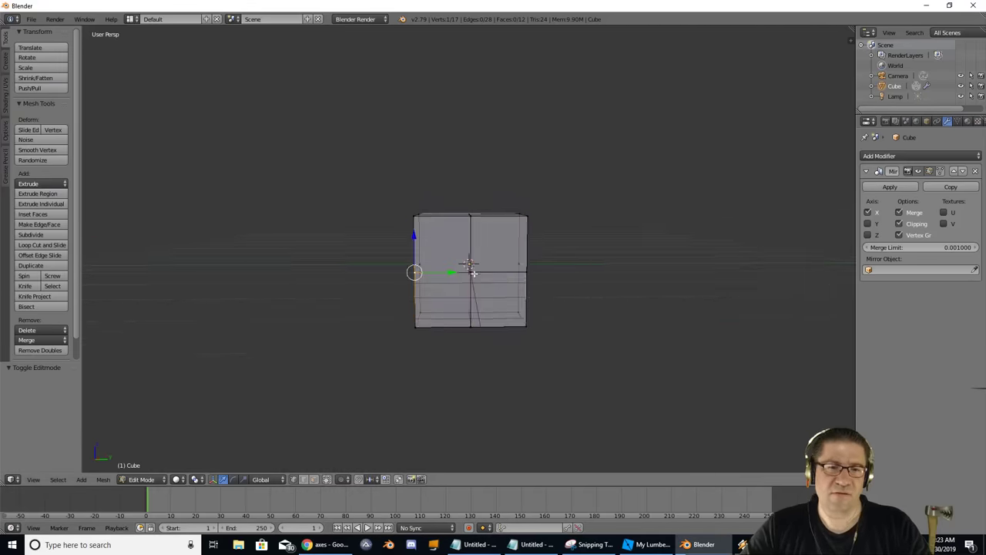
key("alt+Tab")
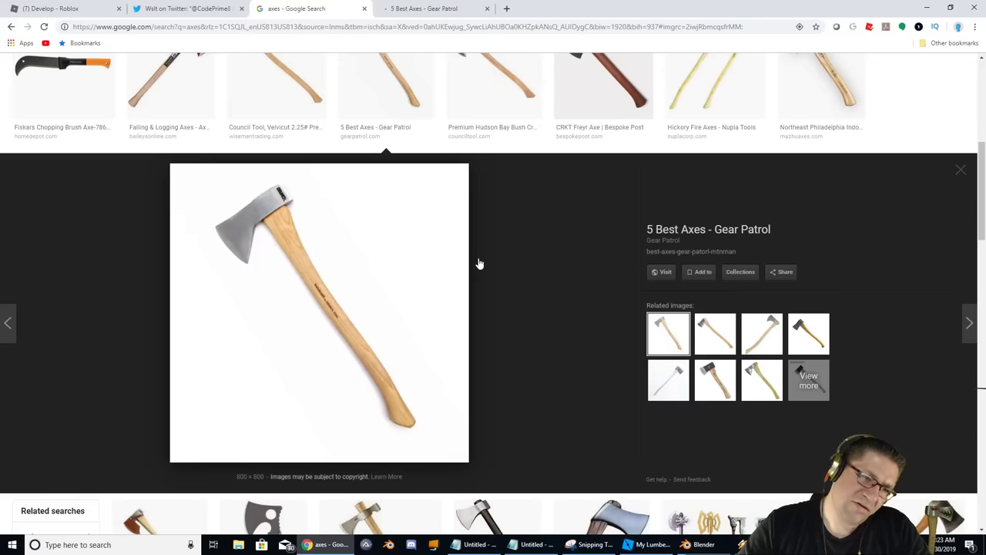
key("alt+Tab")
middle_click_drag(513, 235, 512, 218)
key("alt+Tab")
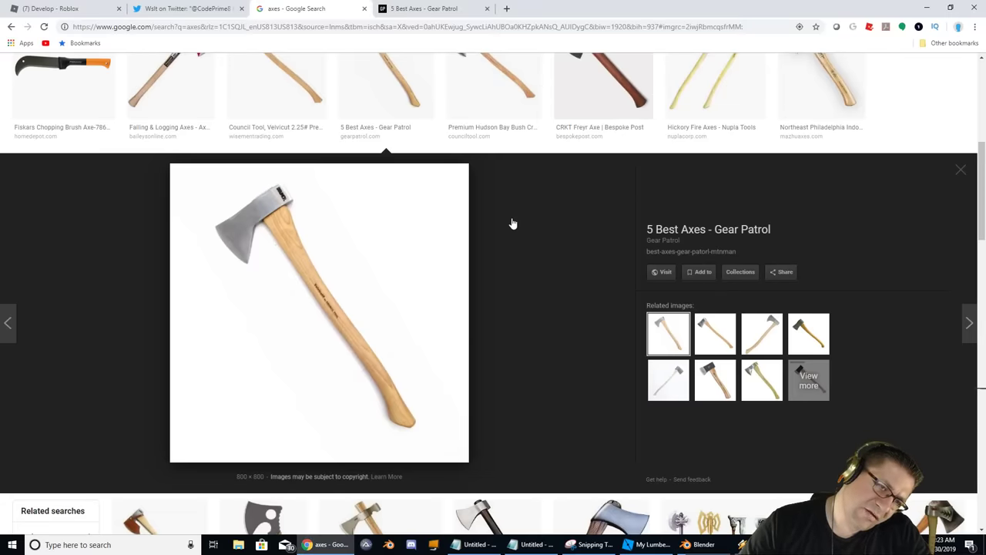
key("alt+Tab")
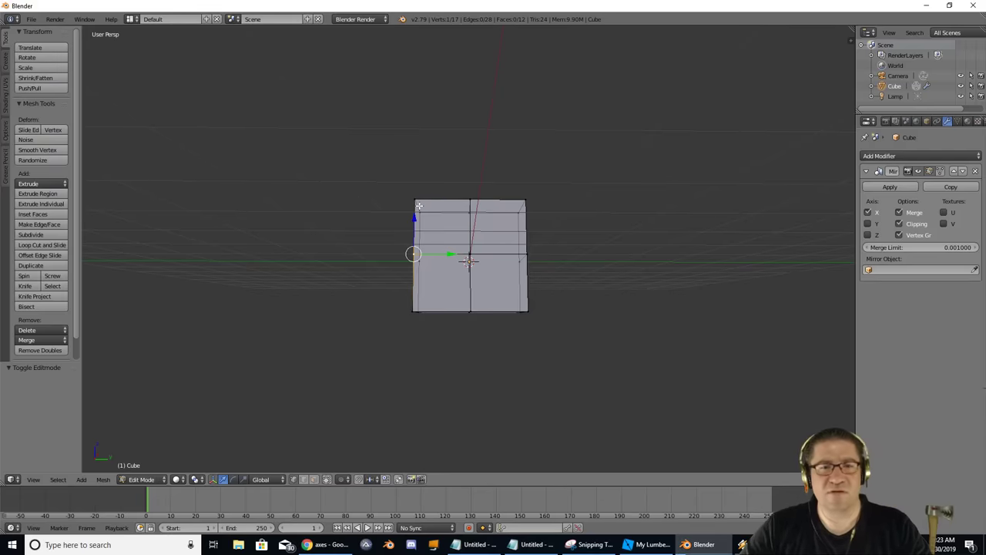
middle_click_drag(419, 206, 453, 222)
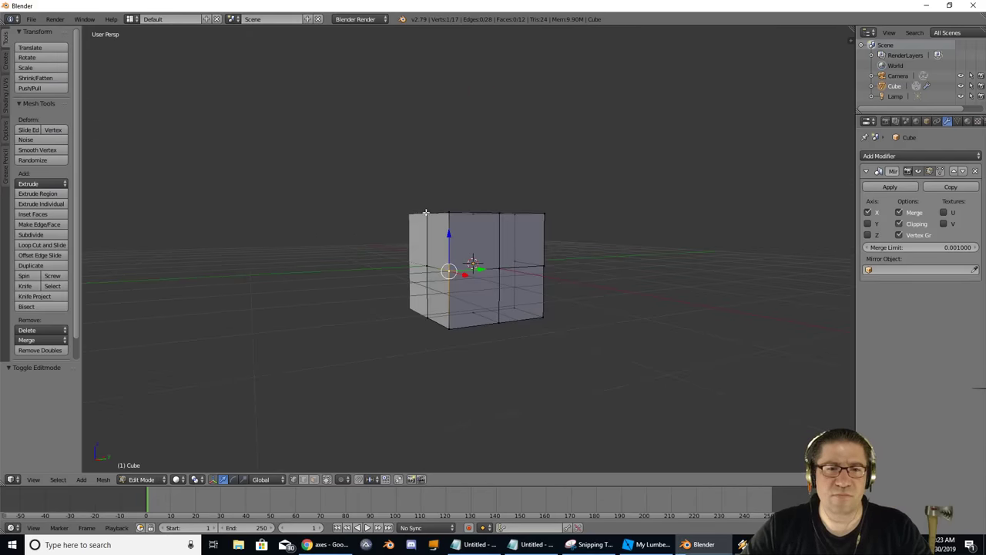
right_click(426, 212)
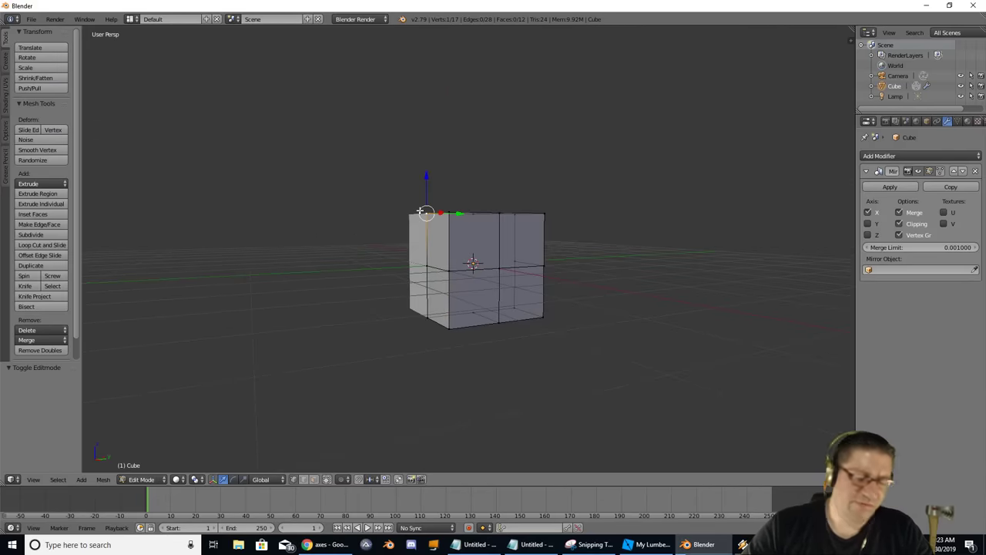
left_click_drag(427, 212, 370, 200)
key("g")
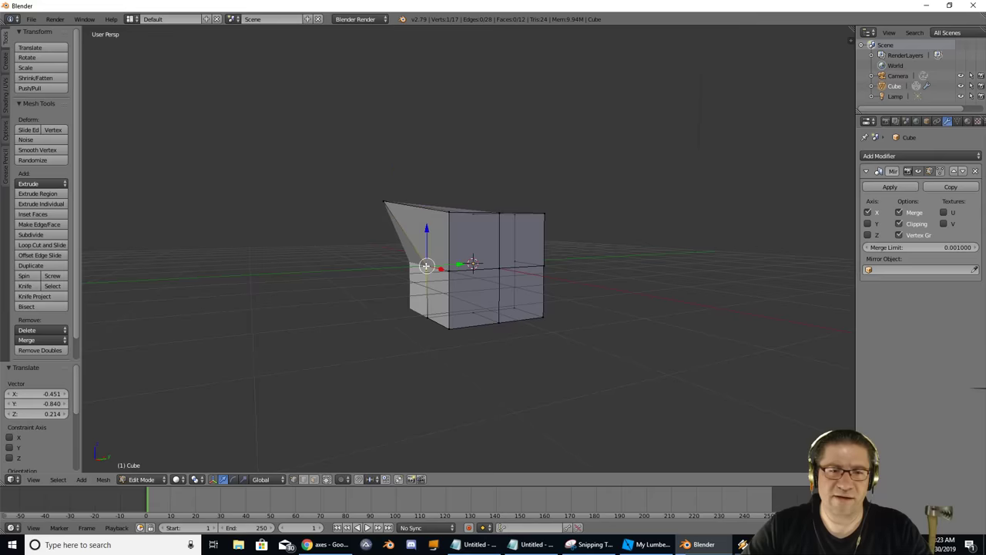
left_click(364, 258)
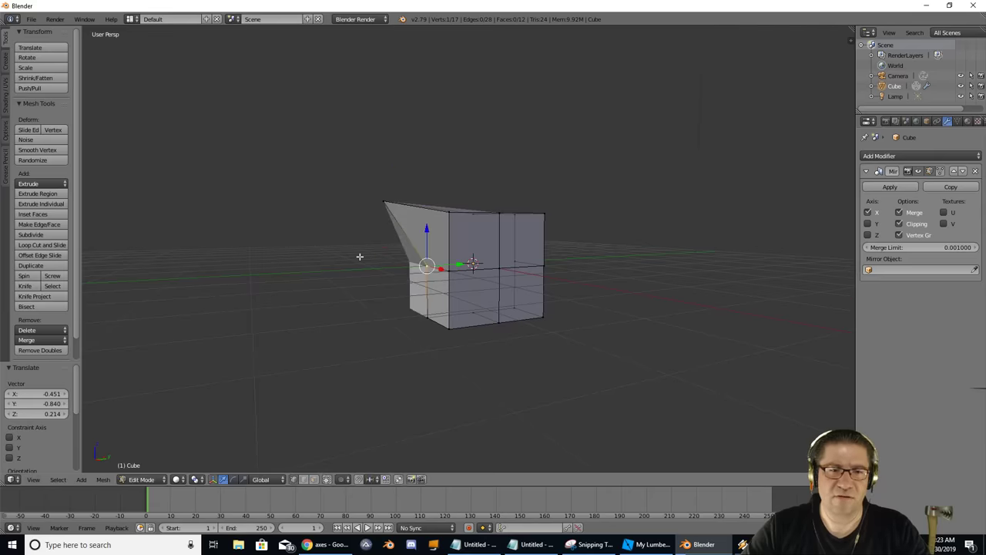
mouse_move(359, 255)
middle_mouse_down()
mouse_move(462, 226)
mouse_move(397, 256)
mouse_move(367, 255)
middle_mouse_up()
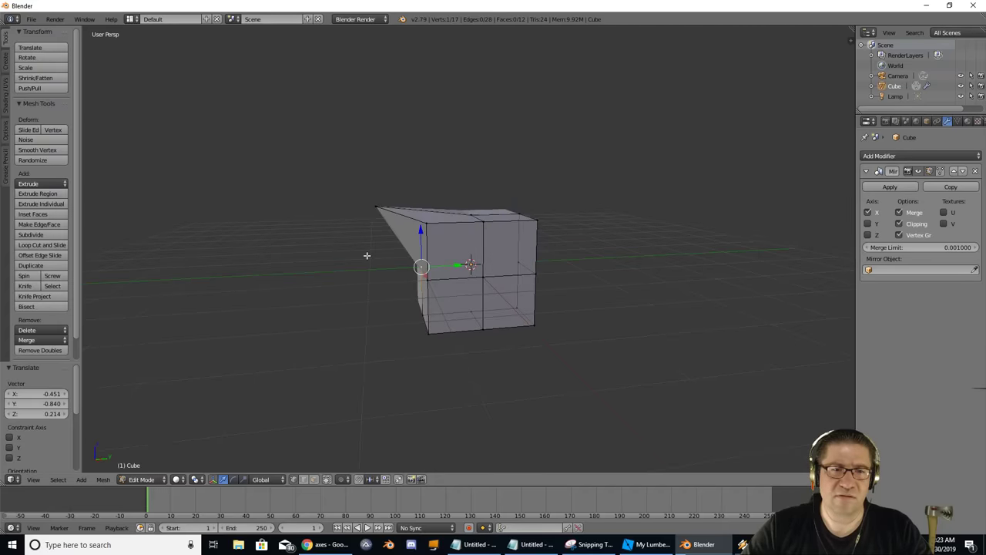
right_click(366, 226)
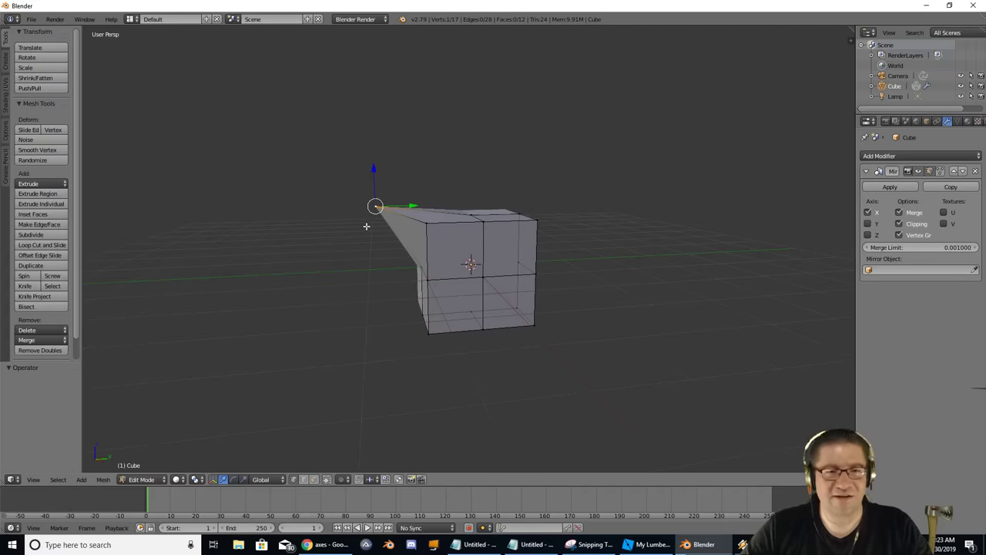
key("ctrl+z")
middle_click_drag(383, 216, 403, 214)
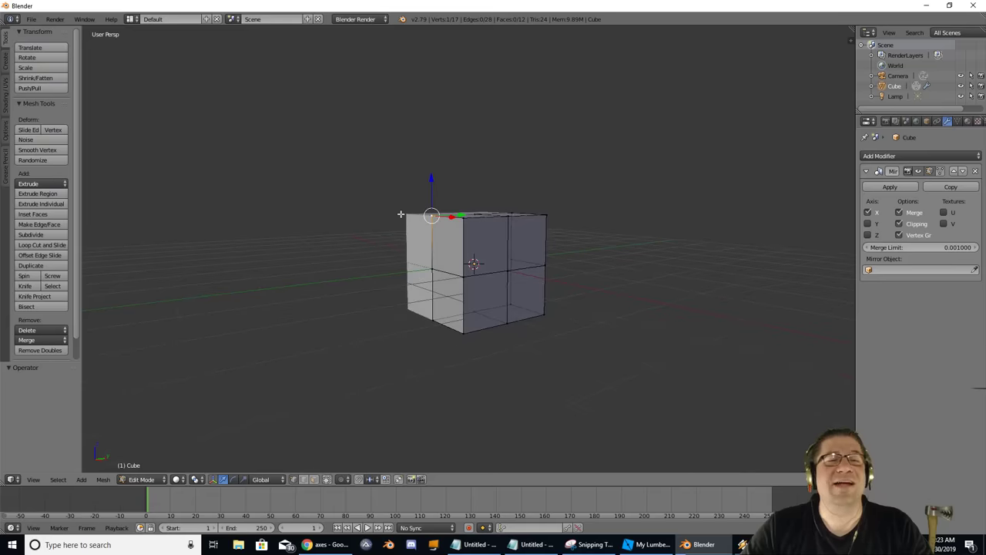
right_click(434, 268)
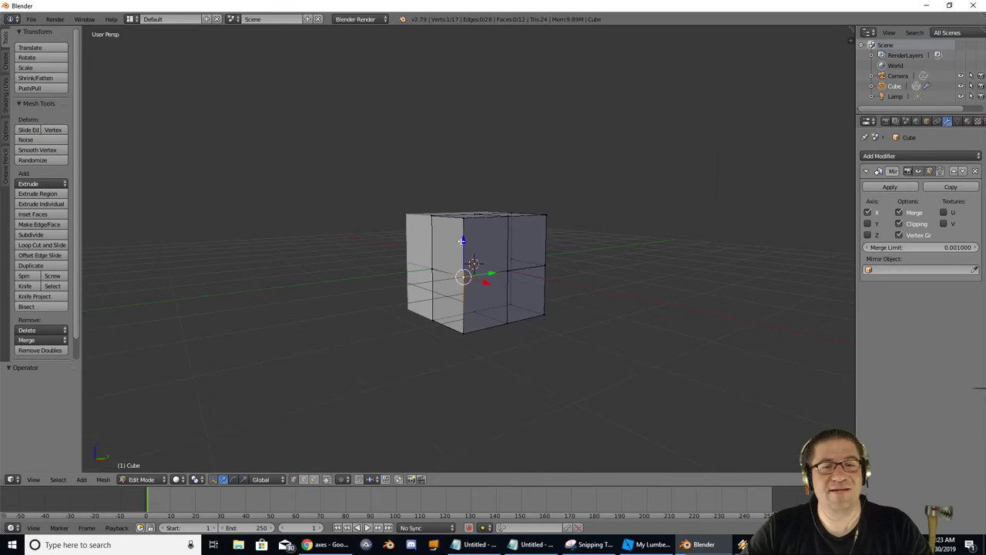
right_click(462, 217)
right_click(433, 215)
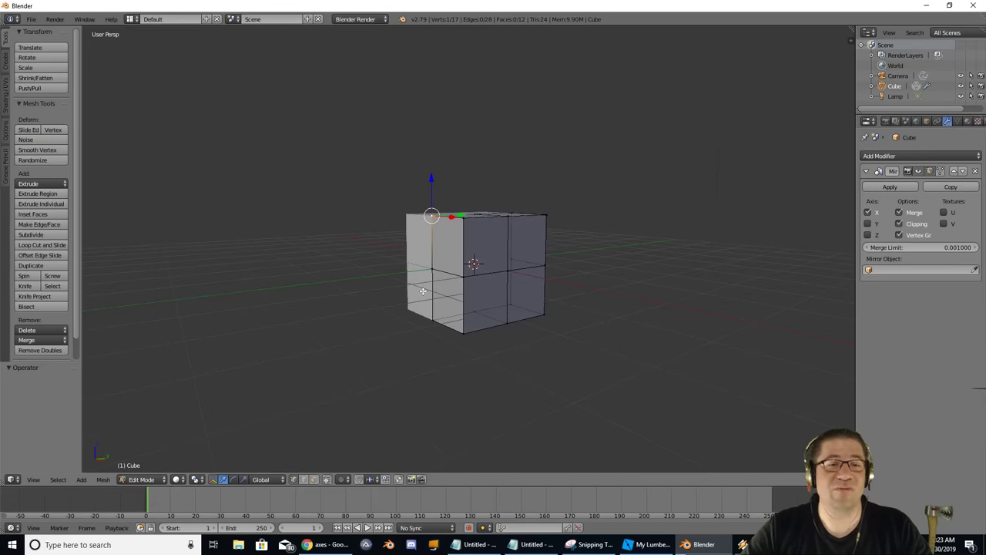
right_click(430, 261, "shift")
right_click(462, 270, "shift")
right_click(462, 219, "shift")
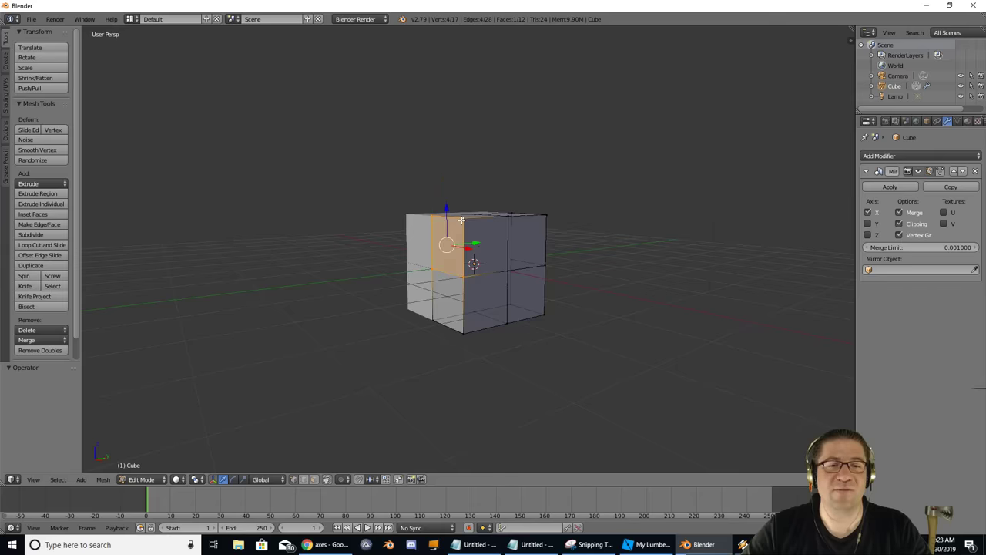
right_click(505, 217, "shift")
right_click(506, 270, "shift")
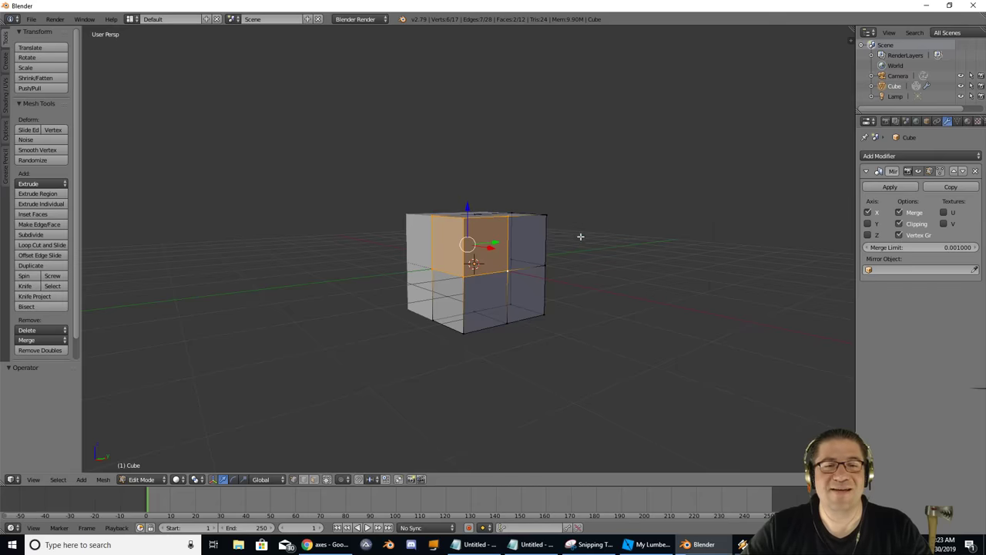
right_click(433, 268)
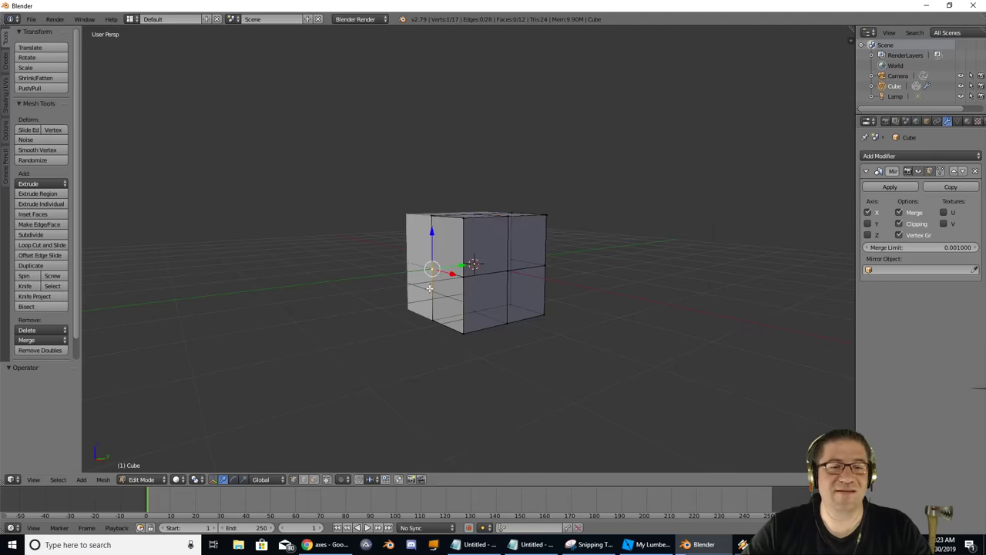
right_click(463, 272, "shift")
right_click(462, 218, "shift")
right_click(432, 216, "shift")
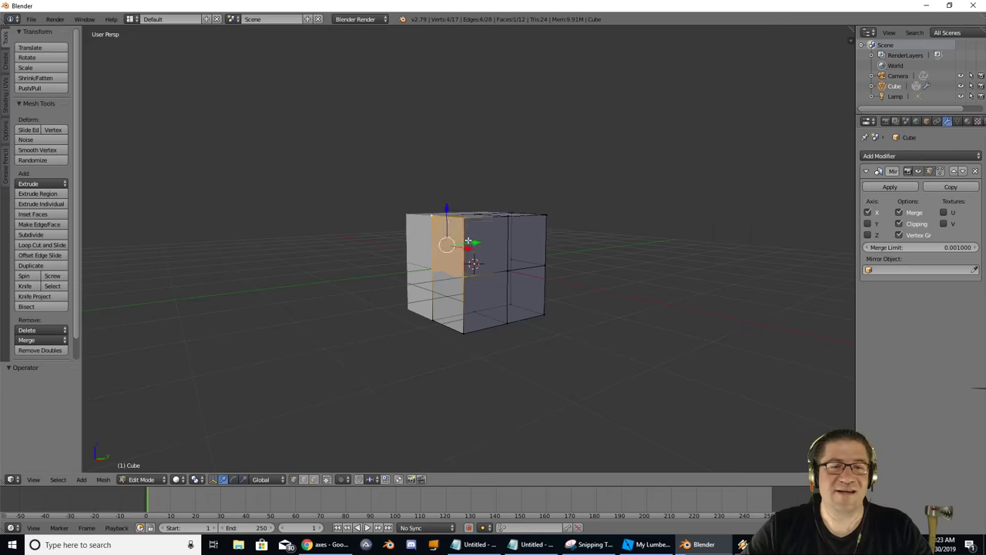
key("g")
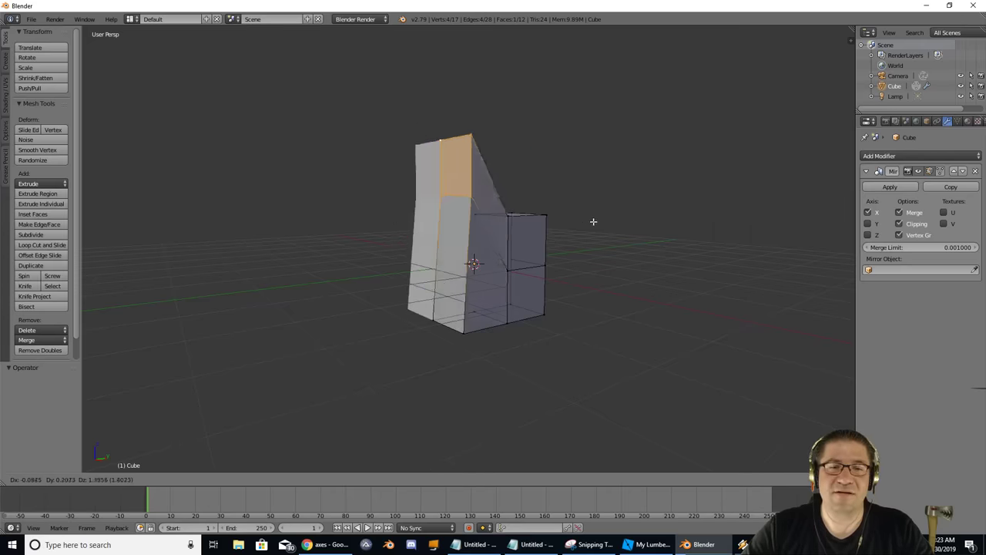
key("Escape")
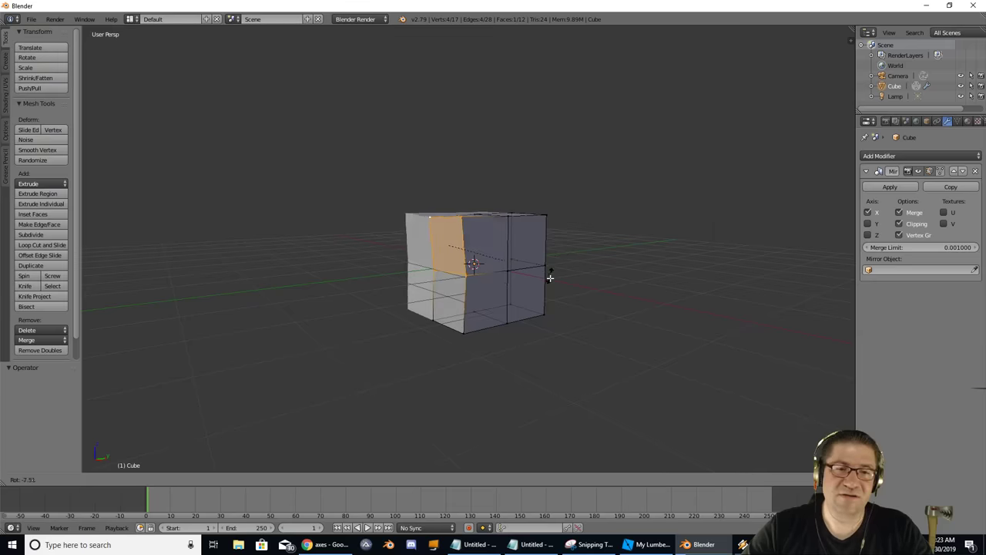
key("r")
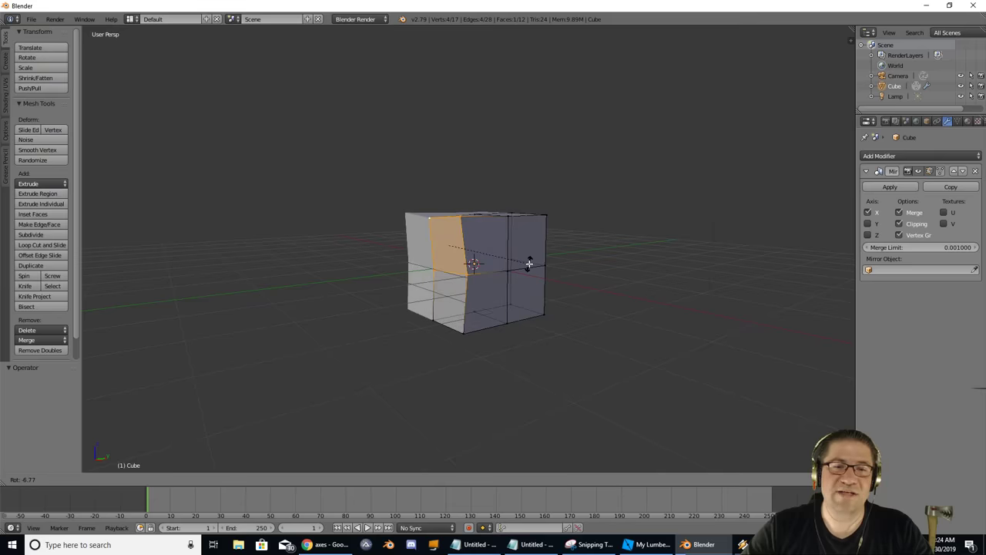
key("s")
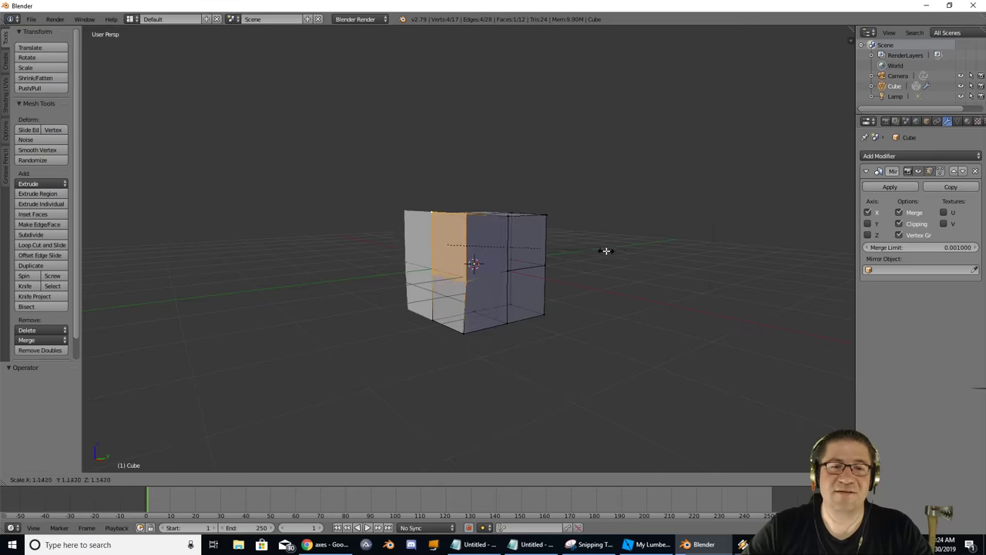
left_click(584, 217)
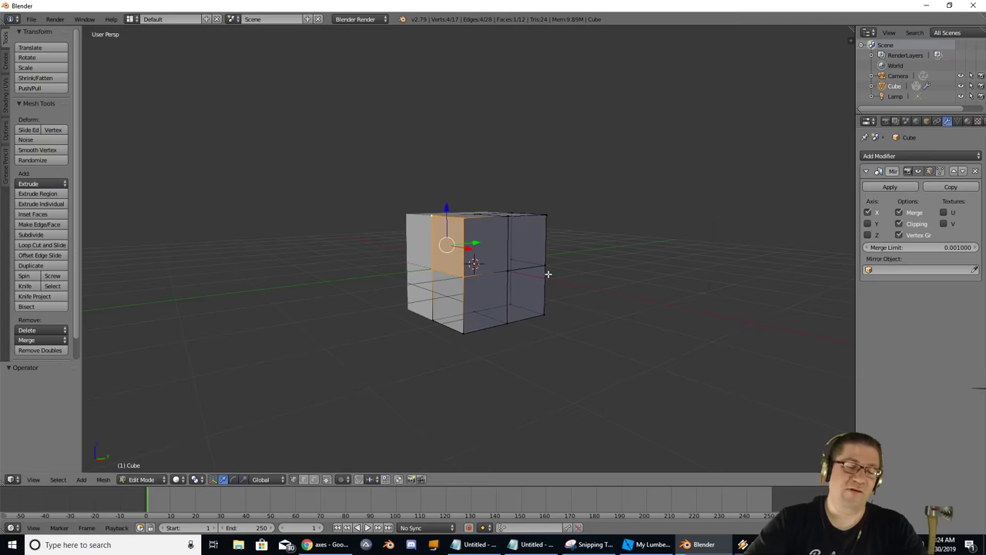
key("r")
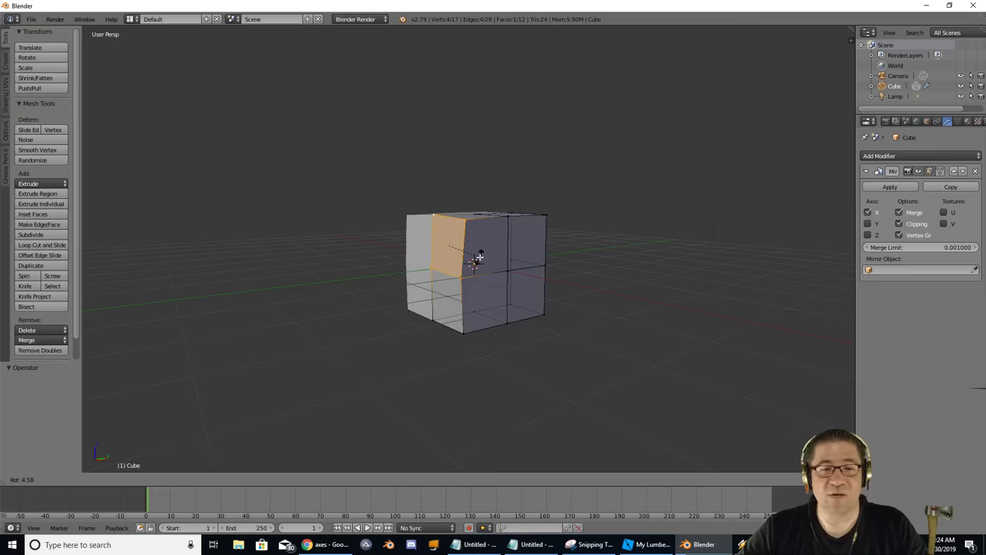
key("x")
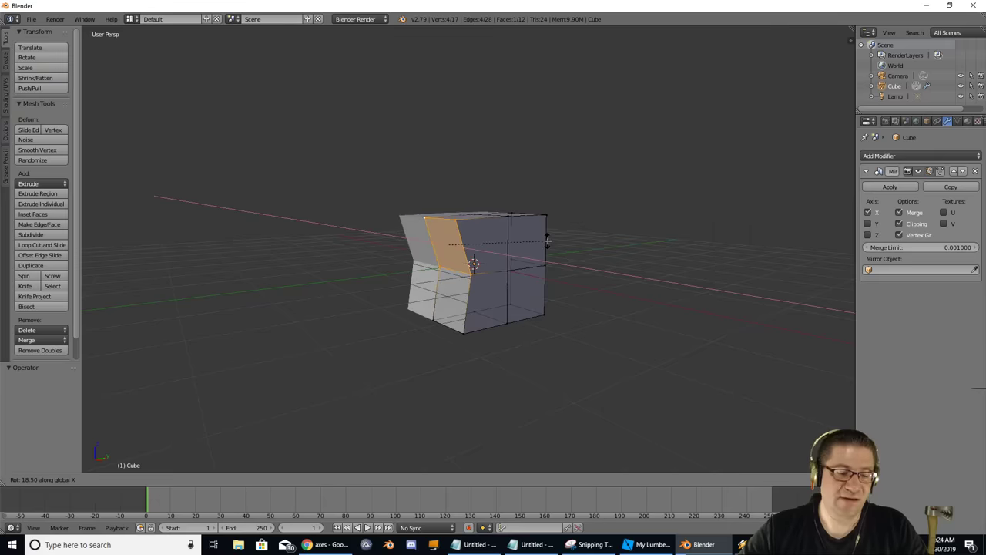
key("y")
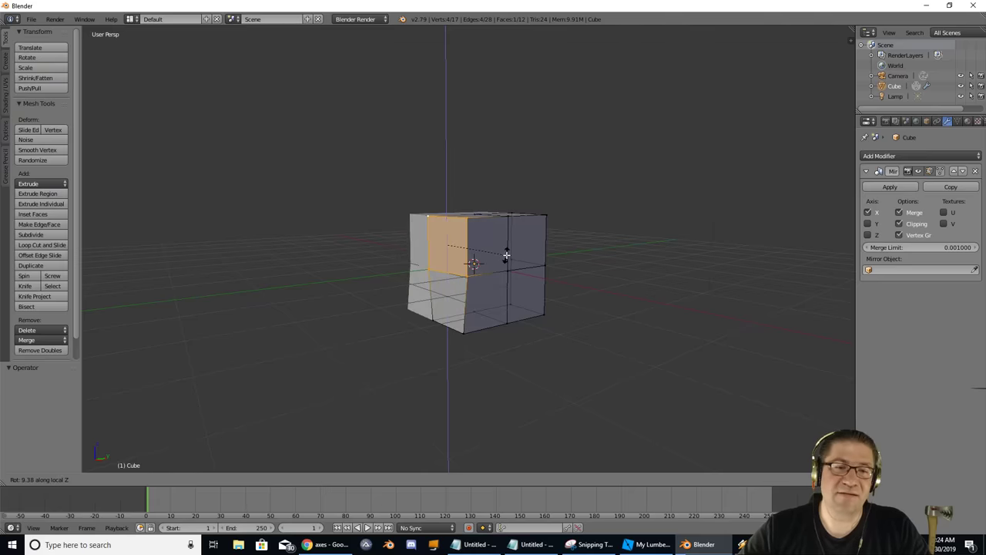
key("z")
key("z")
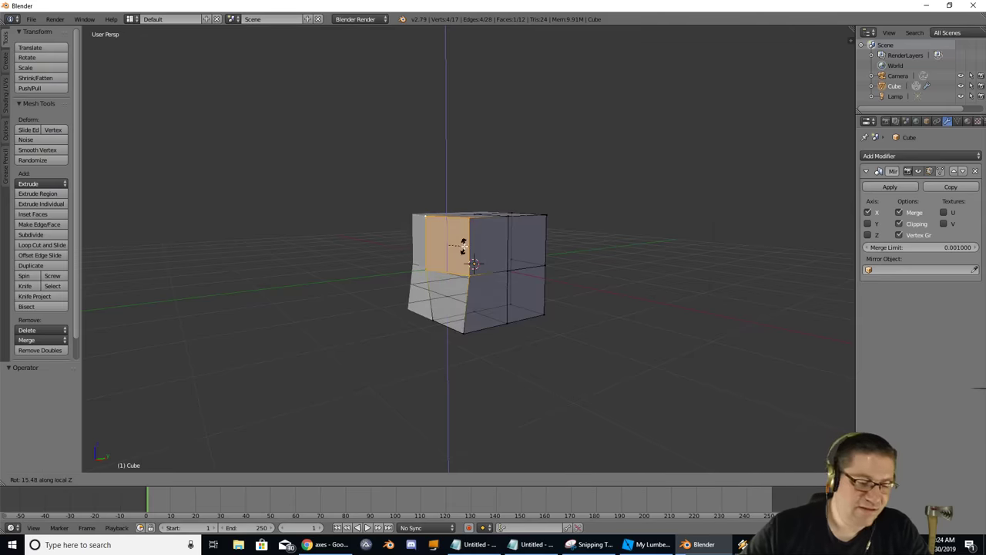
key("y")
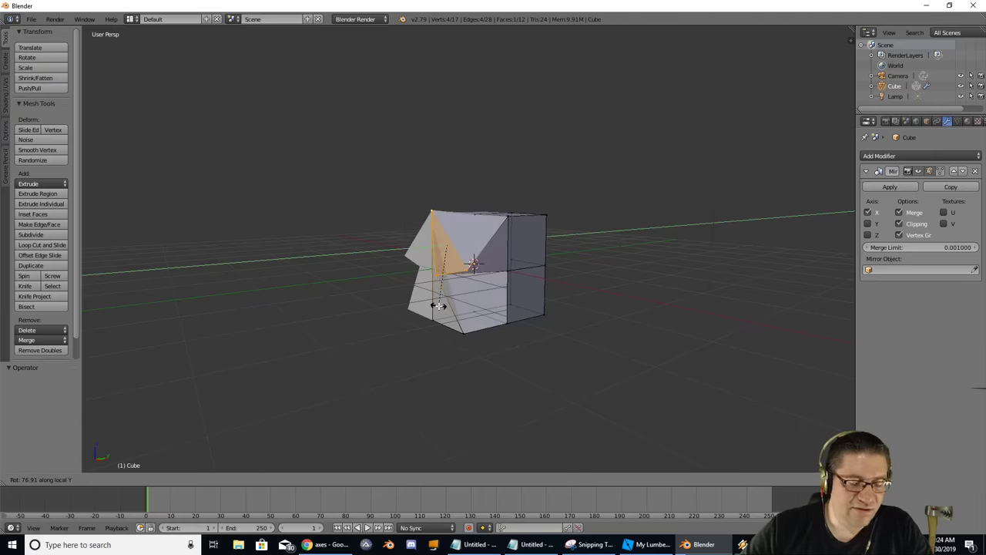
key("x")
key("x")
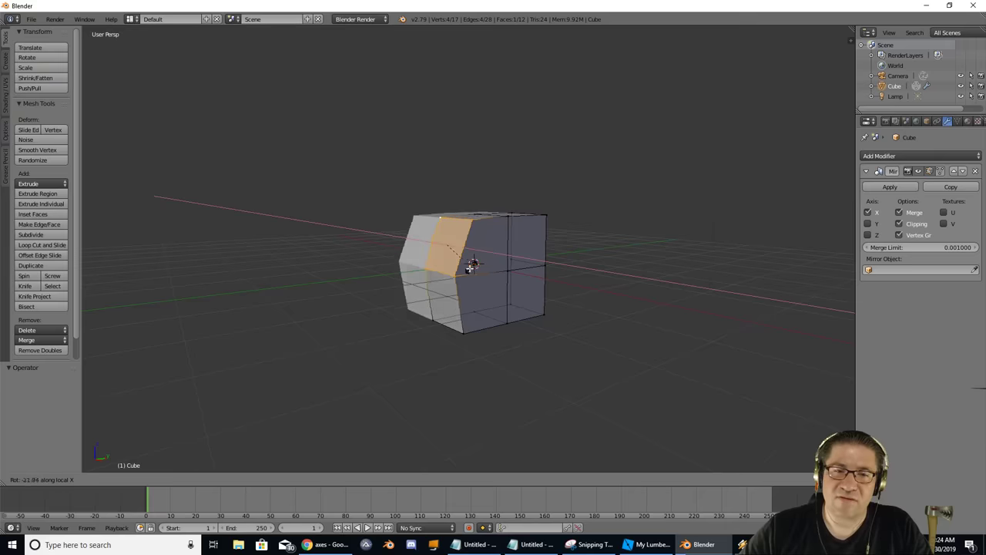
key("Escape")
key("a")
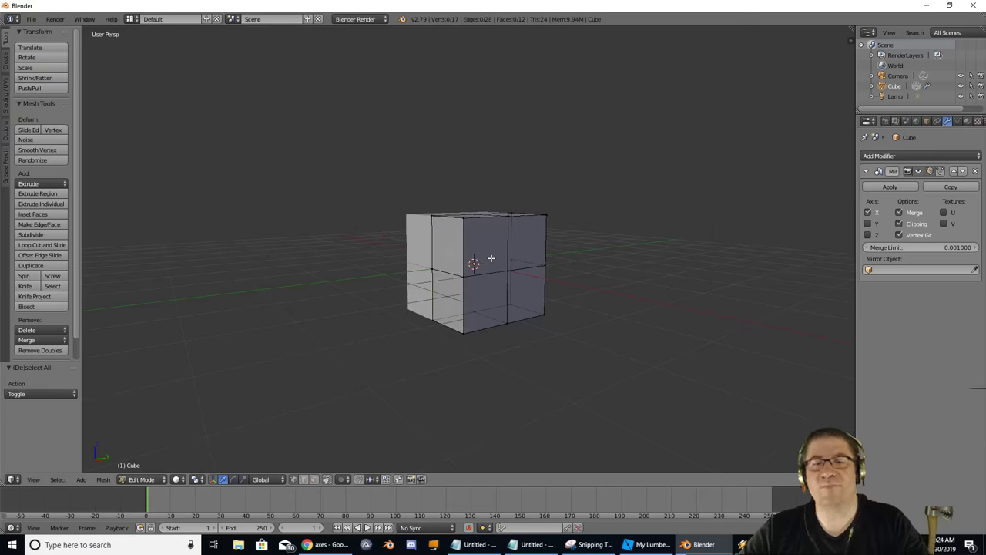
key("b")
left_click_drag(412, 189, 605, 356)
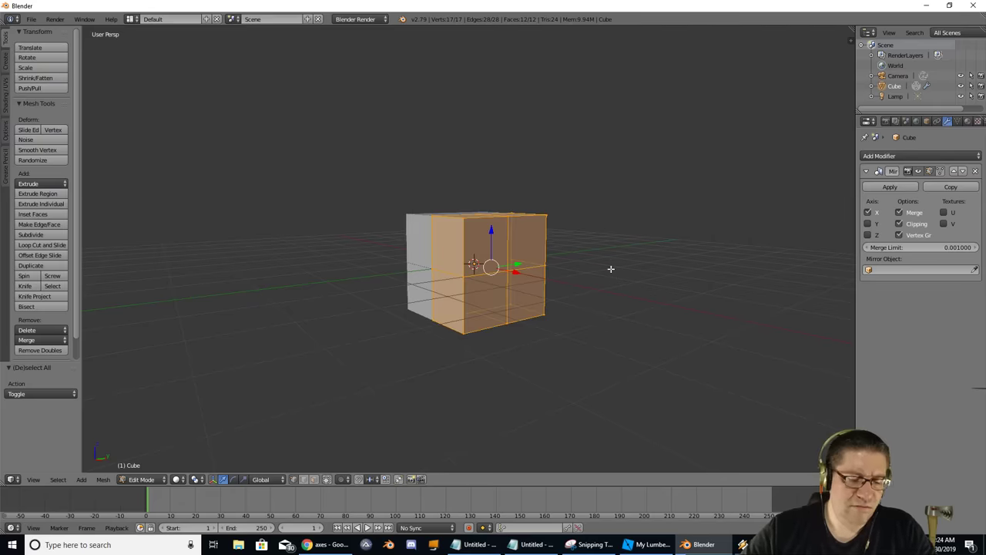
key("g")
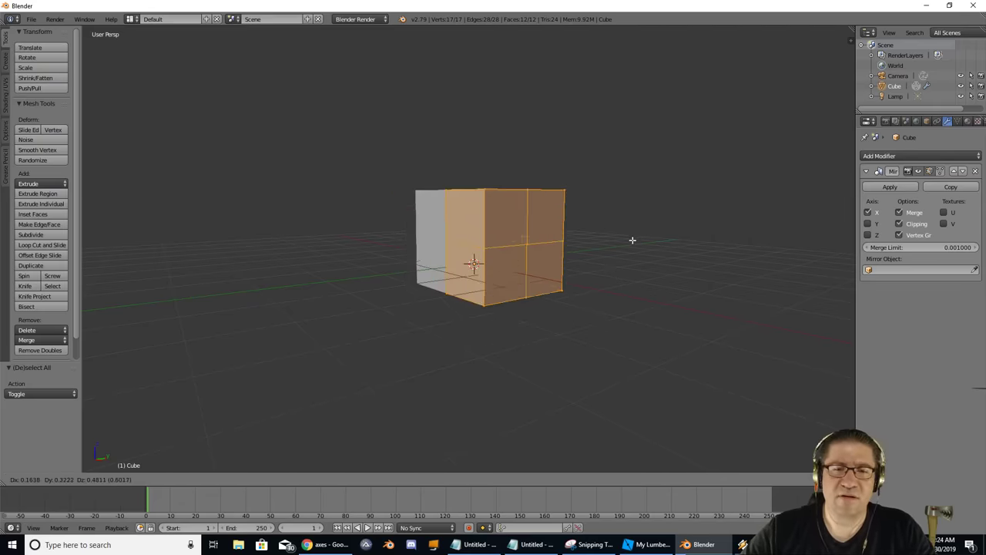
key("x")
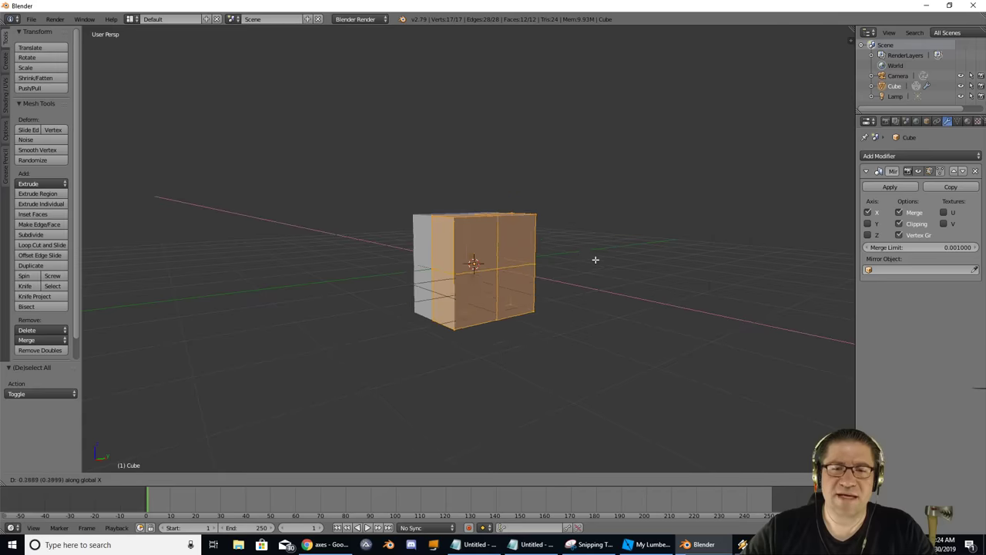
key("x")
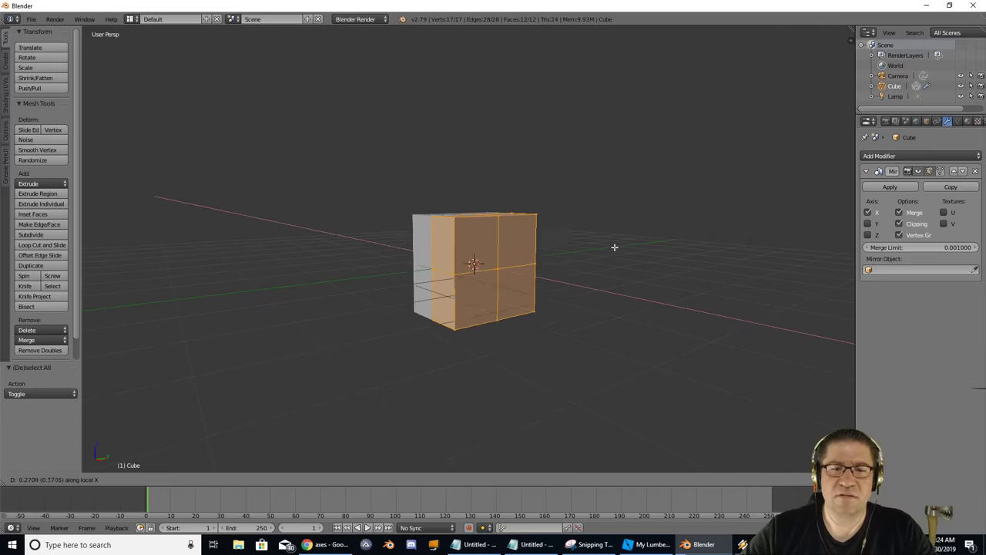
right_click(617, 245)
key("a")
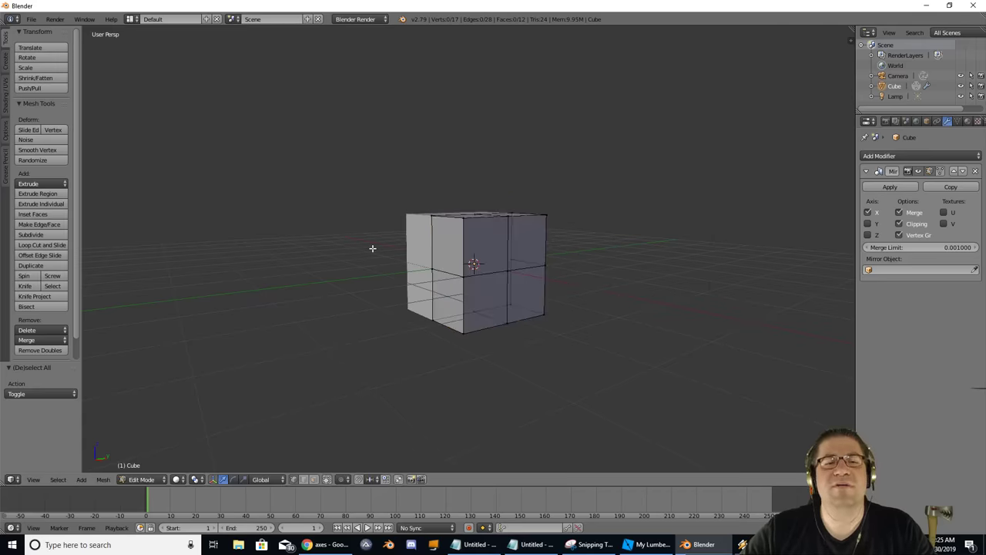
key("Tab")
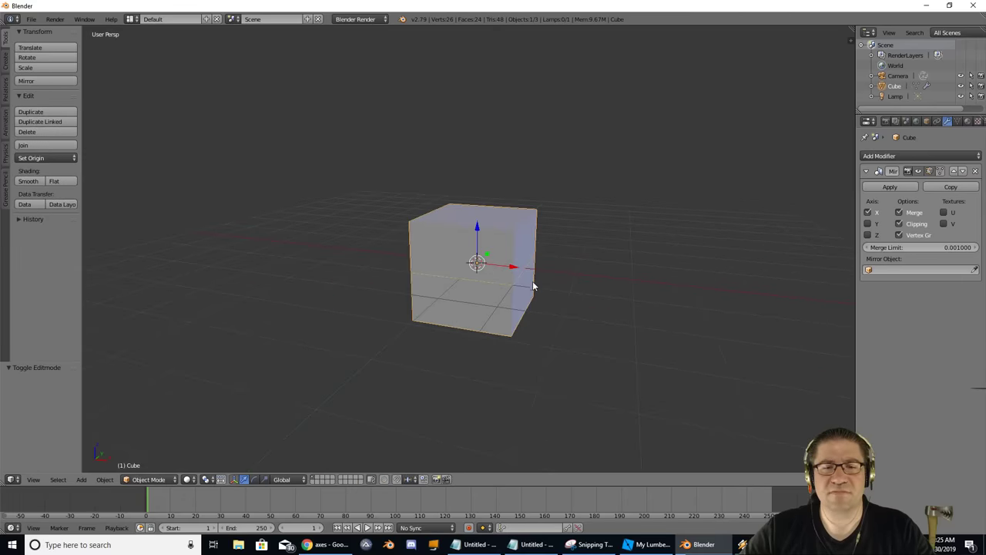
key("r")
left_click(540, 211)
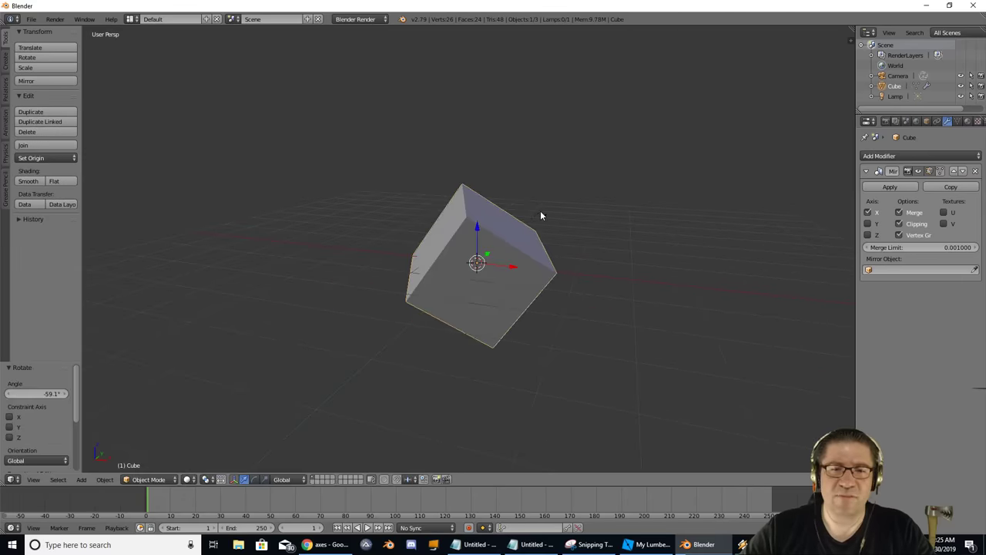
mouse_move(587, 248)
middle_mouse_down()
mouse_move(553, 251)
mouse_move(575, 244)
middle_mouse_up()
key("Tab")
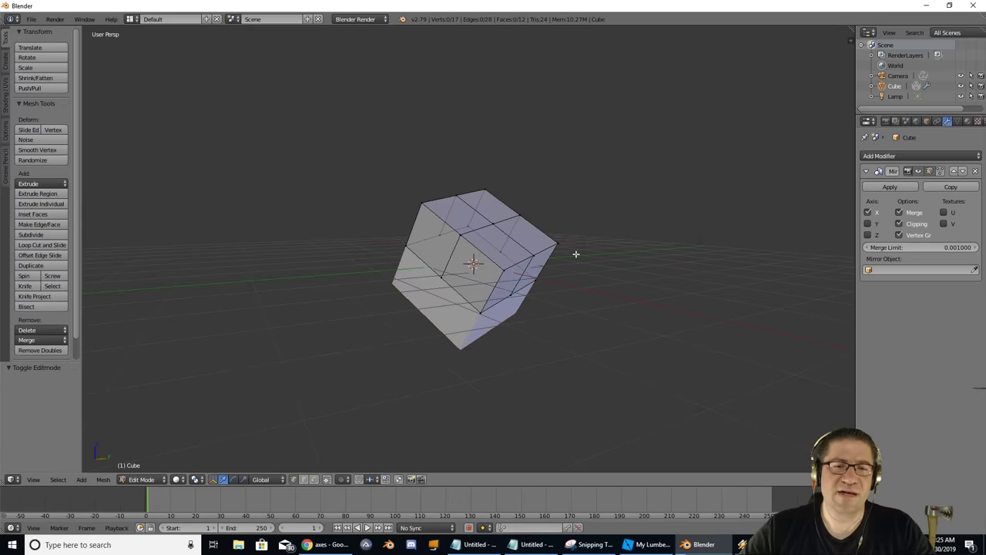
right_click(422, 202)
right_click(479, 218, "shift")
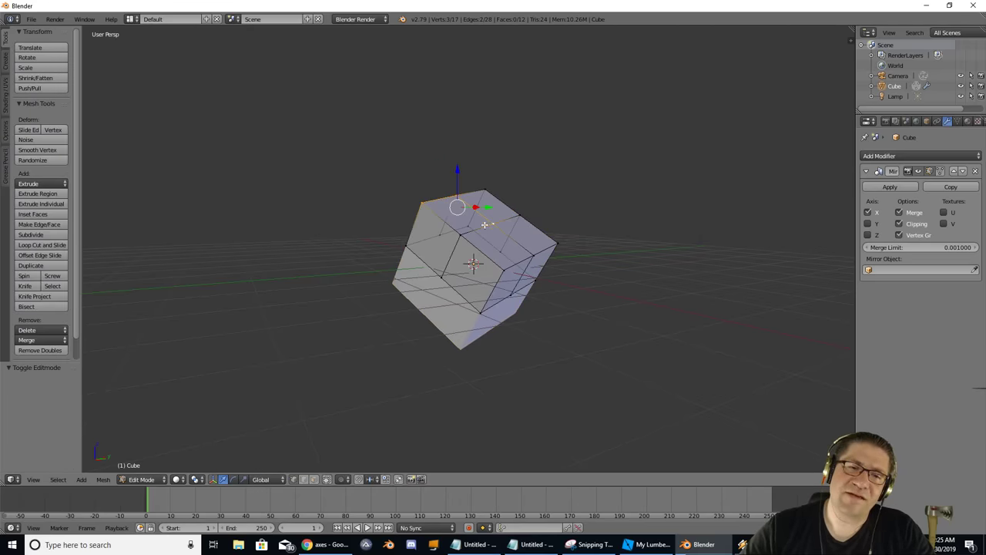
right_click(459, 235, "shift")
key("g")
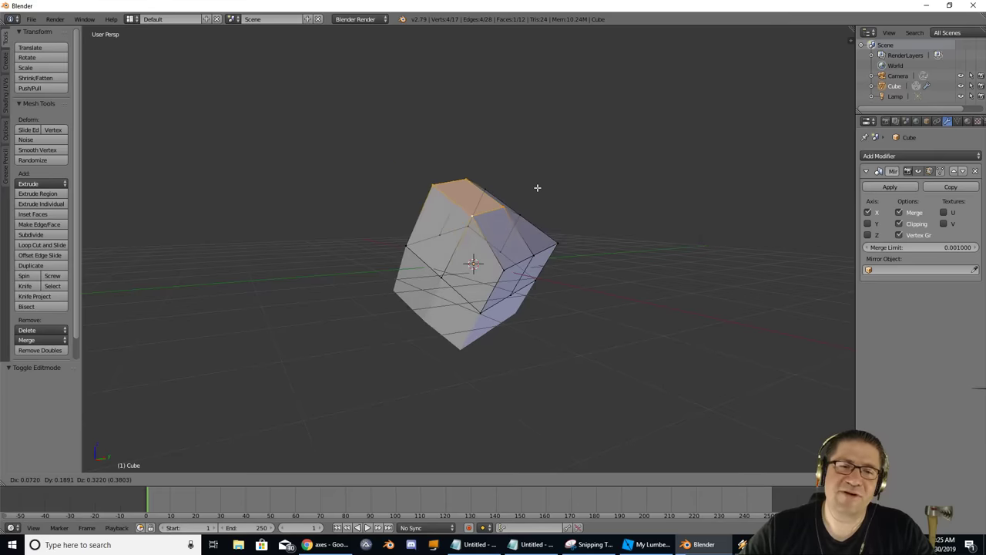
key("x")
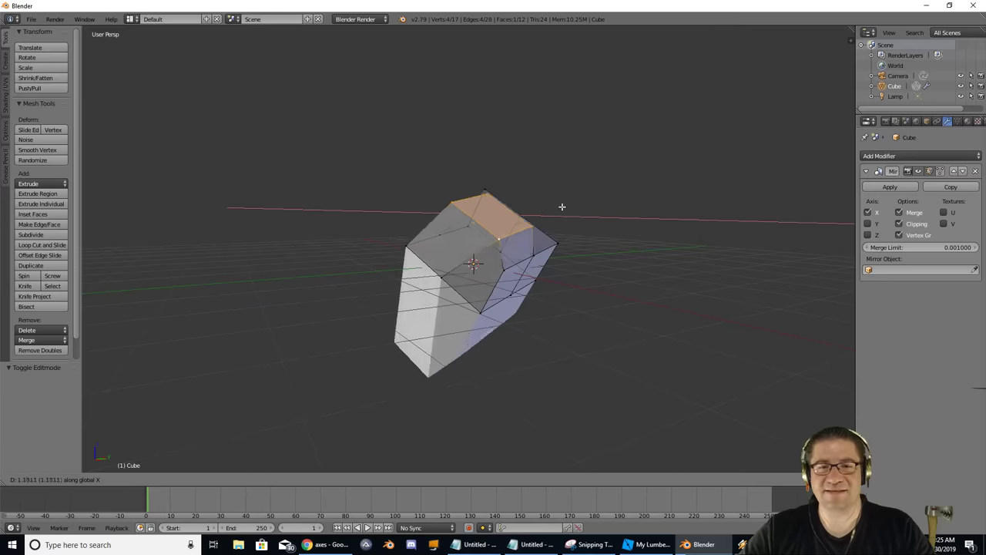
key("x")
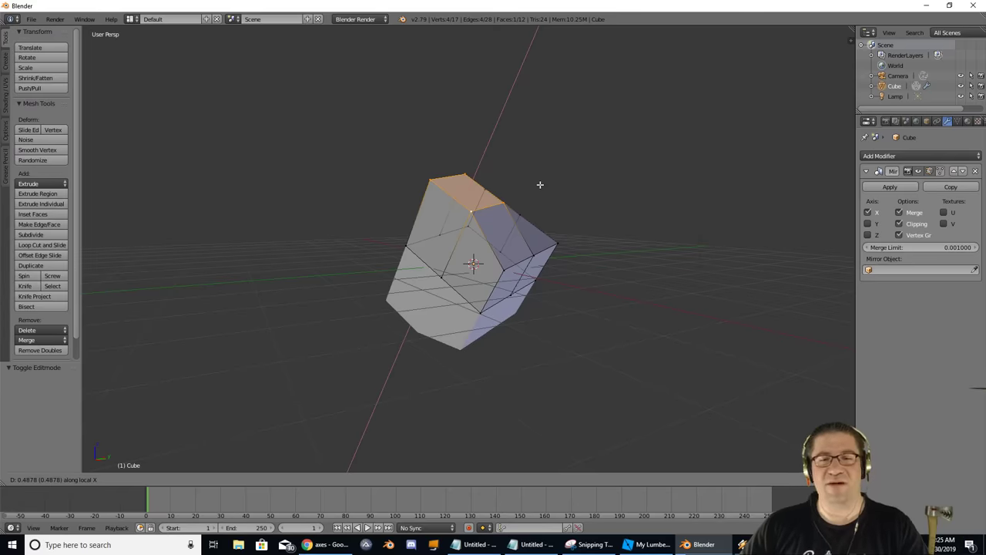
key("Escape")
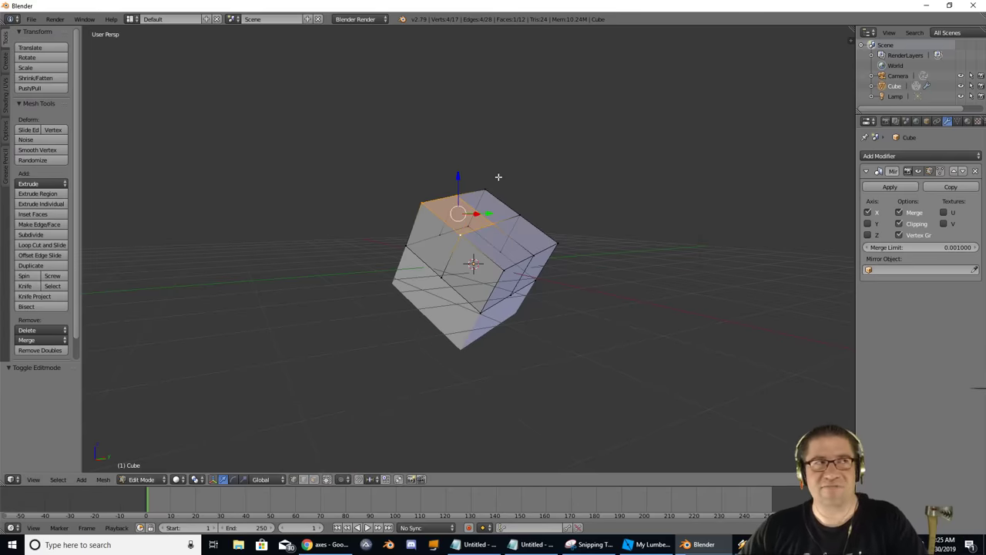
key("a")
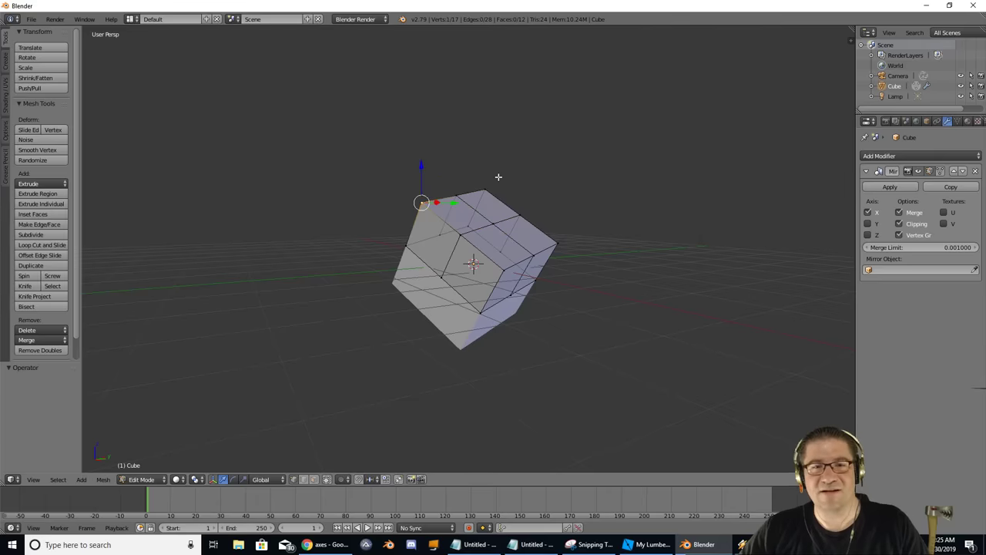
key("a")
key("a")
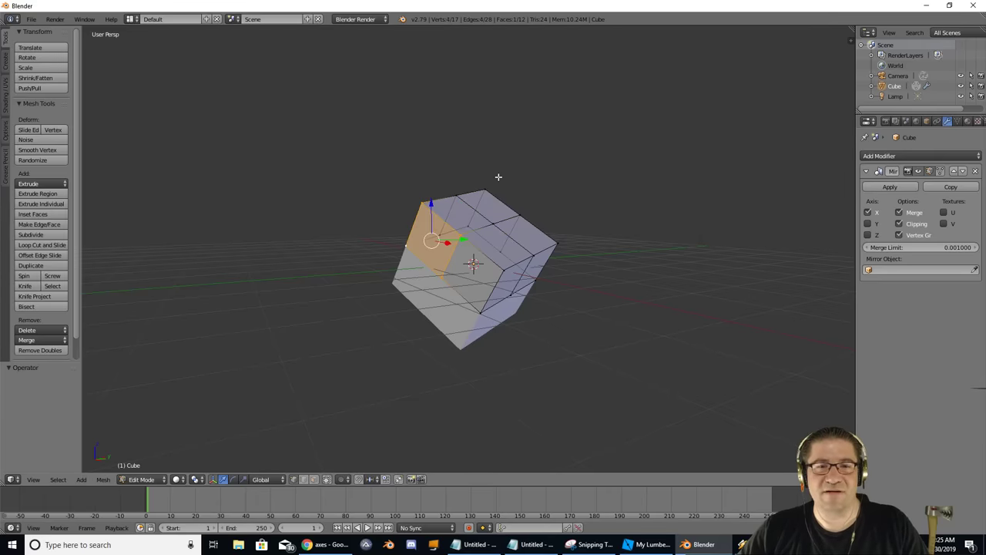
key("ctrl+z")
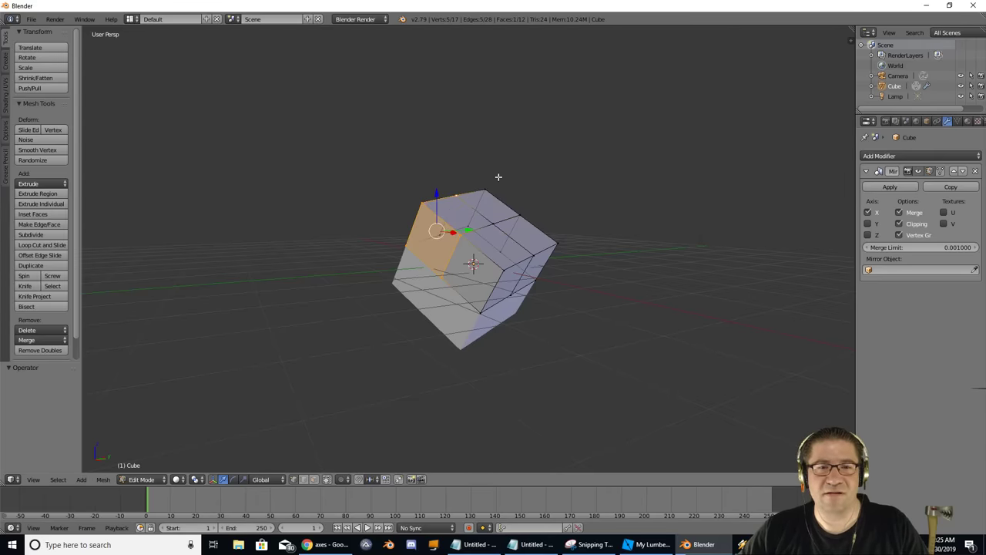
key("Tab")
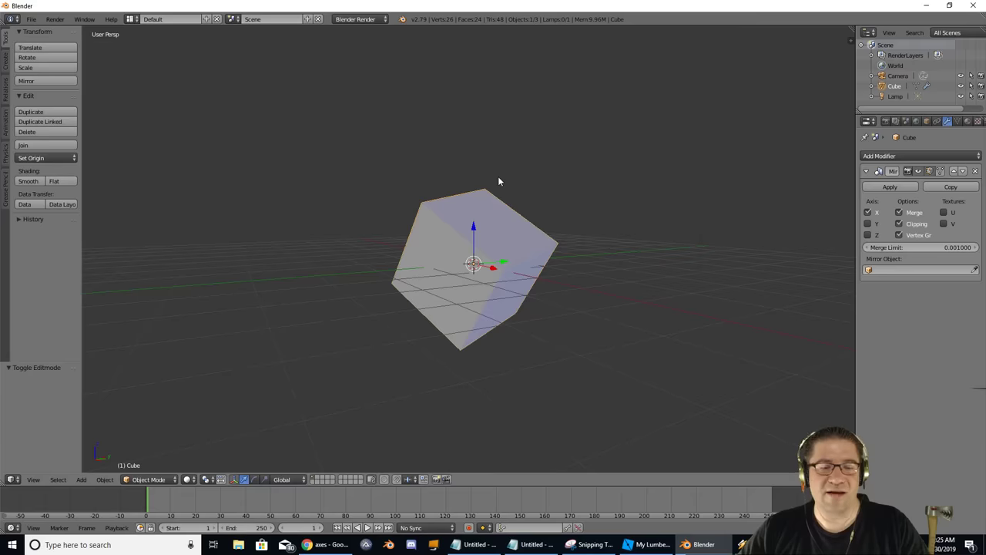
key("ctrl+z")
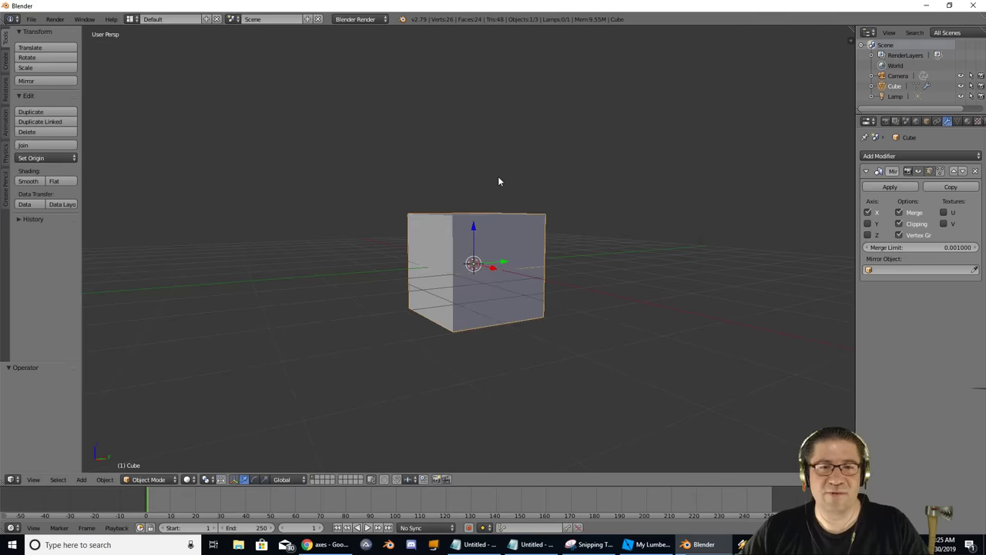
key("Tab")
middle_click_drag(496, 176, 497, 201)
key("alt+Tab")
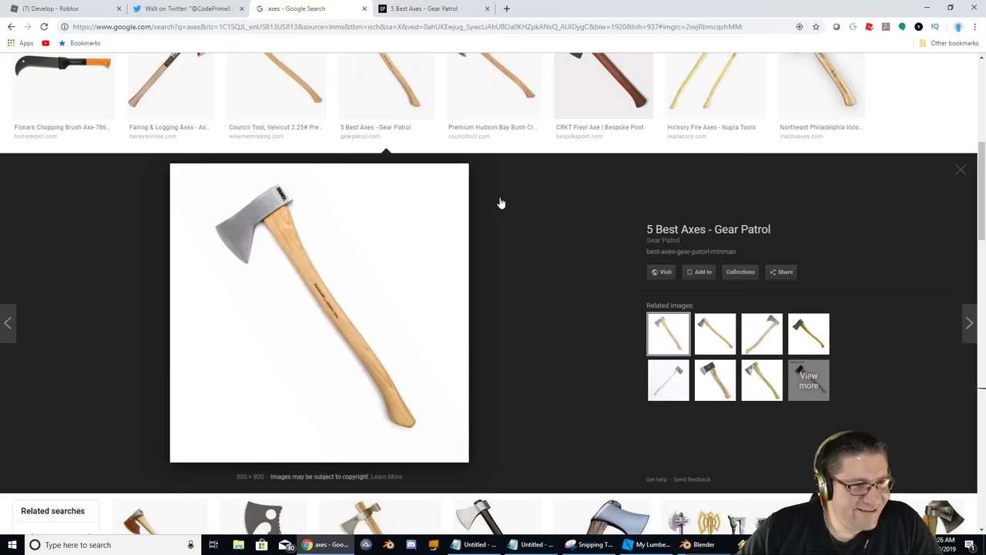
key("alt+Tab")
middle_click_drag(528, 178, 573, 162)
key("alt+Tab")
key("alt+Tab")
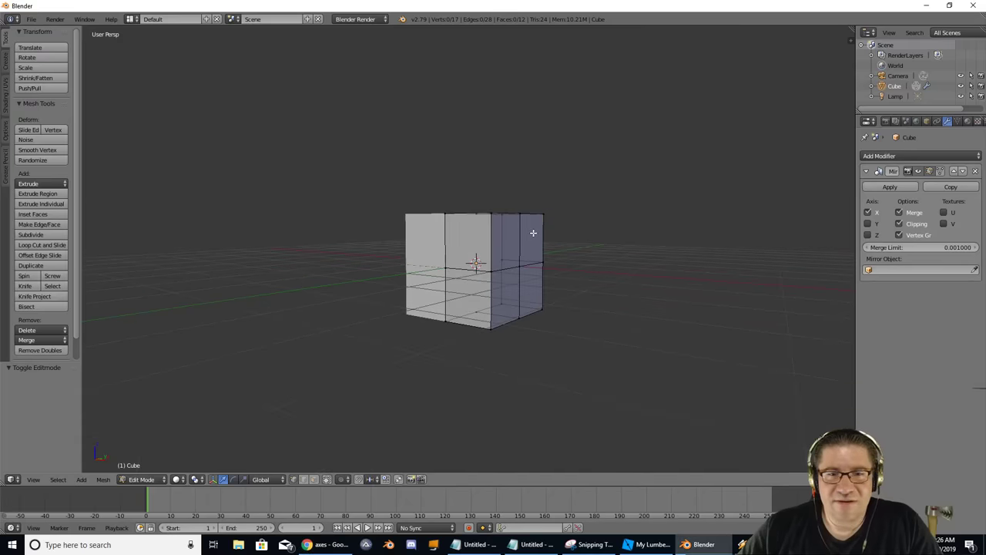
Select the whole mesh and subdivide it once more.
key("a")
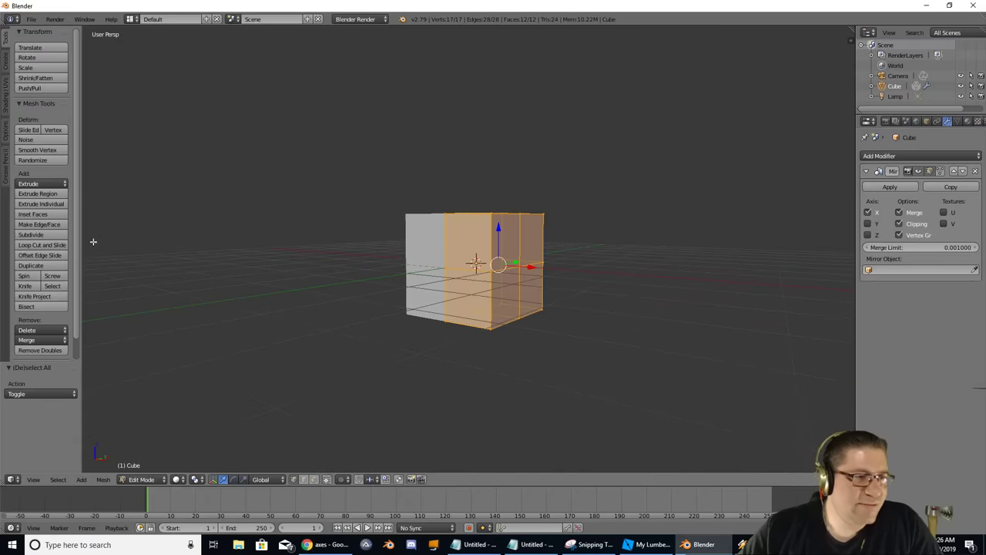
left_click(31, 234)
middle_click_drag(388, 215, 394, 235)
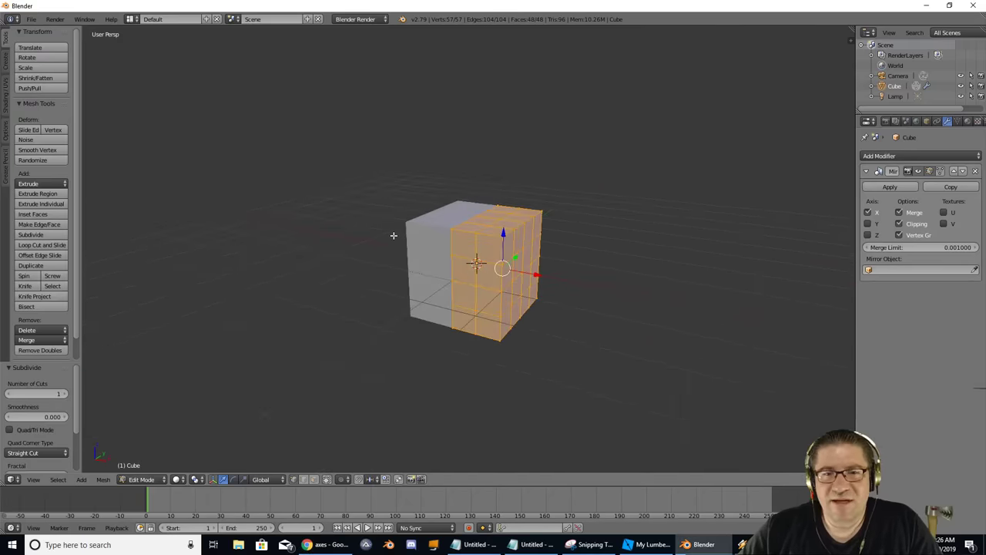
middle_click_drag(509, 227, 595, 280)
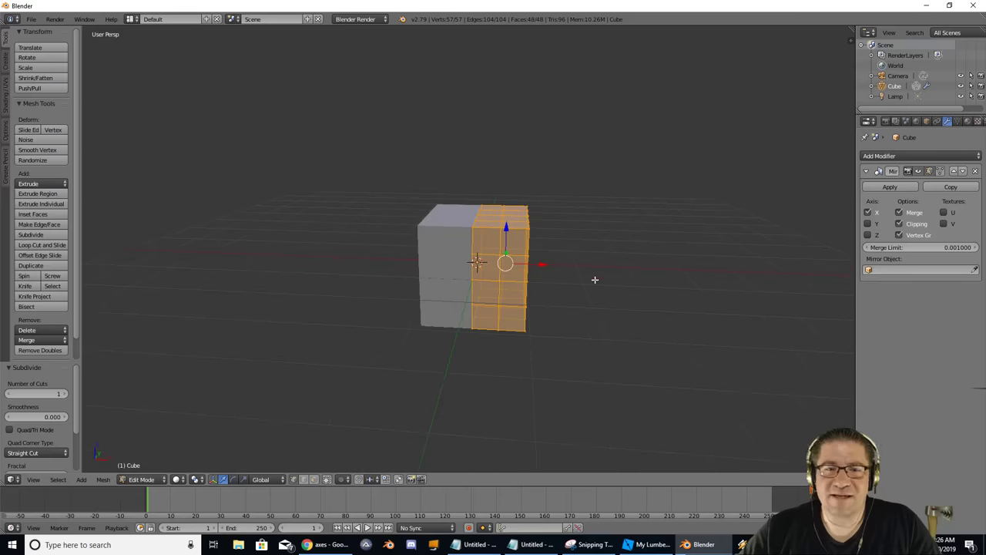
Move the selected vertices along the X axis, switching from scaling to moving.
key("s")
key("x")
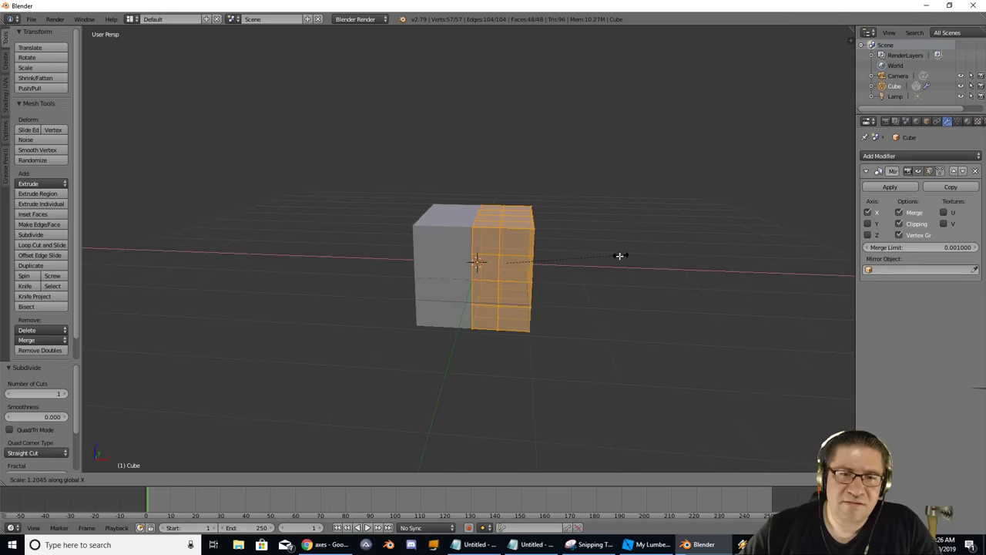
key("g")
key("x")
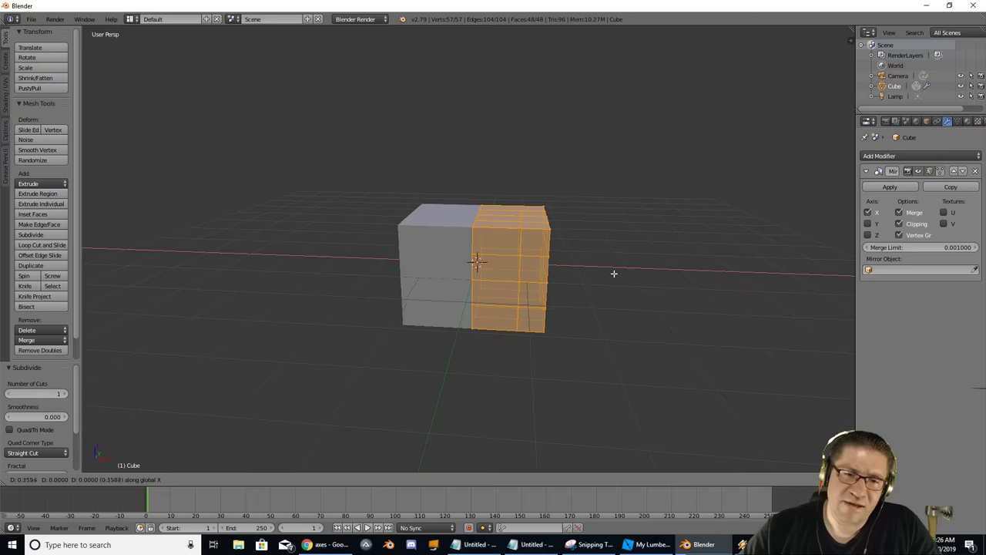
left_click(589, 273)
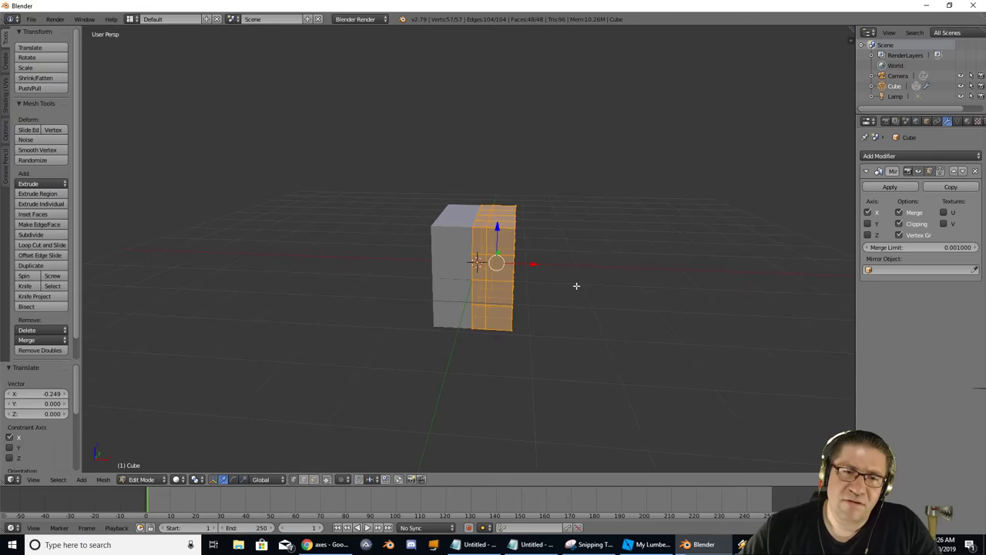
In Front Ortho, box-select the right-edge vertices and pull them inward along X.
middle_click_drag(577, 283, 583, 265)
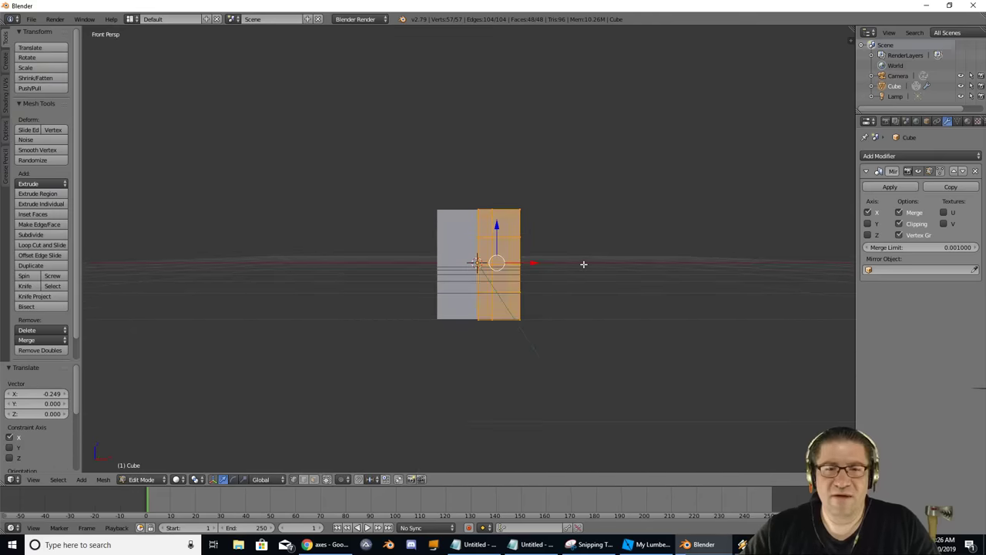
key("KP_1")
key("a")
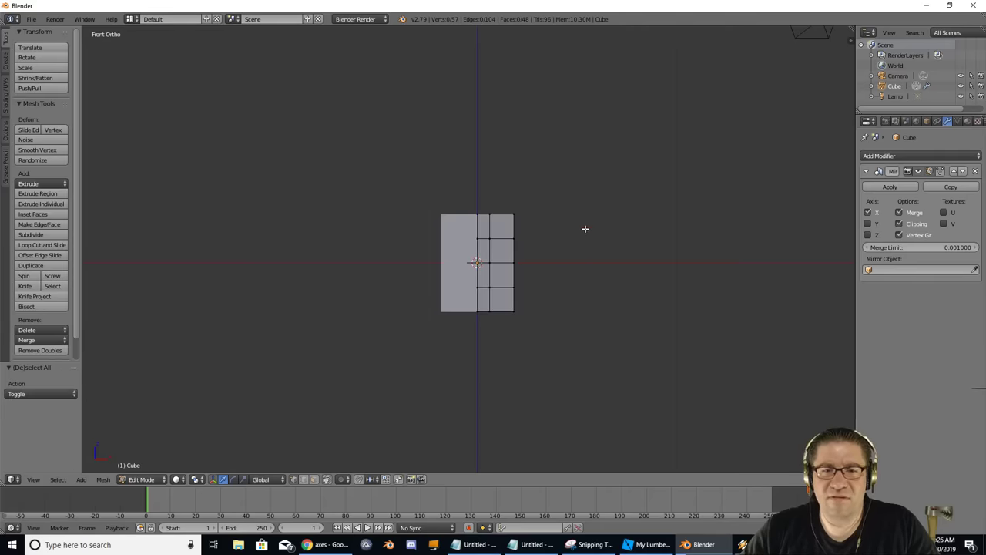
key("b")
left_click_drag(501, 205, 537, 331)
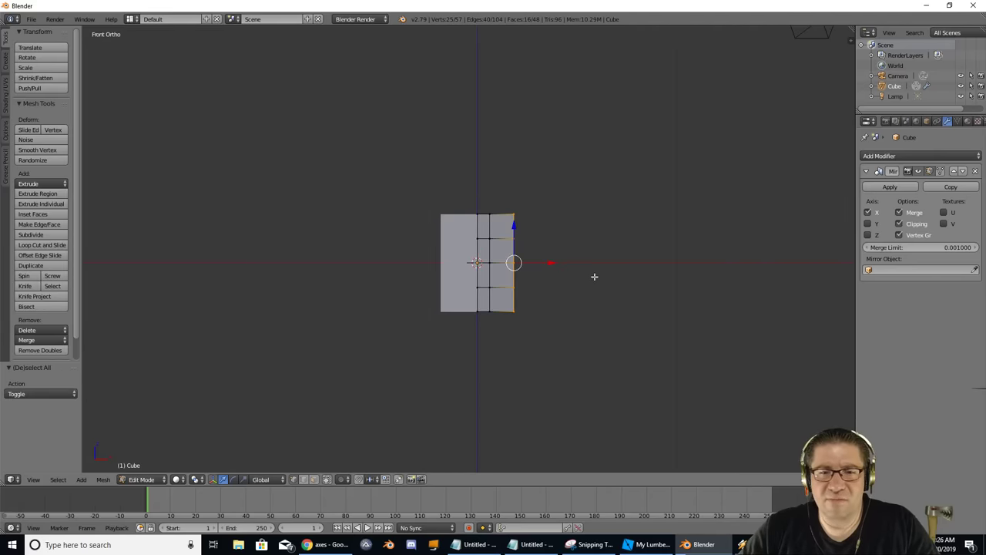
key("g")
key("x")
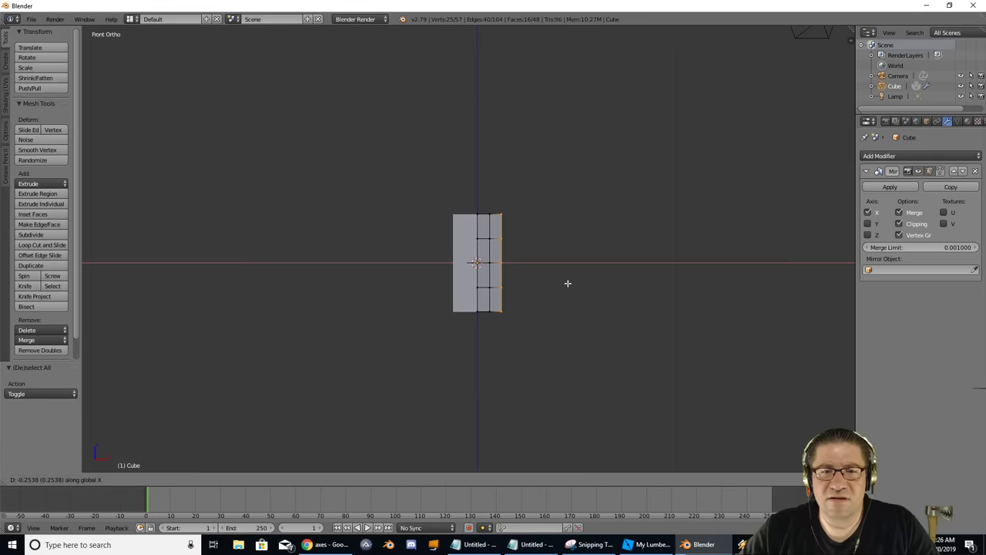
left_click(568, 283)
Check the thinner slab from the right view, return to Object Mode and view the axe reference.
middle_click_drag(638, 264, 545, 255)
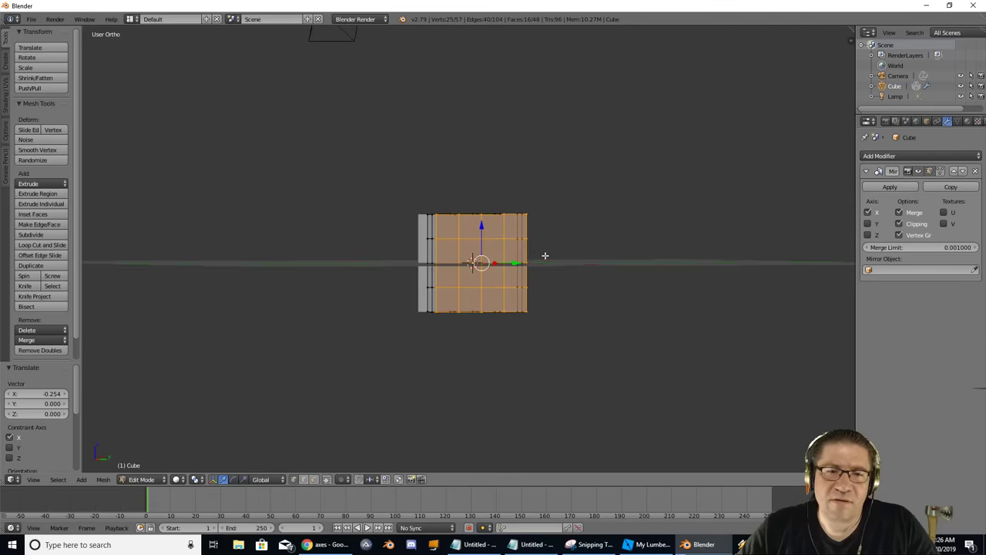
key("KP_3")
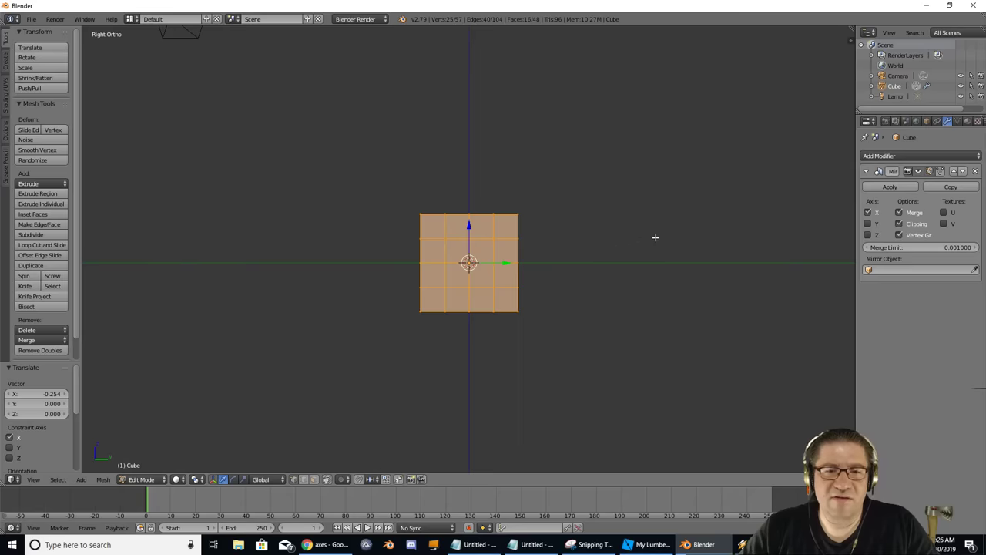
key("Tab")
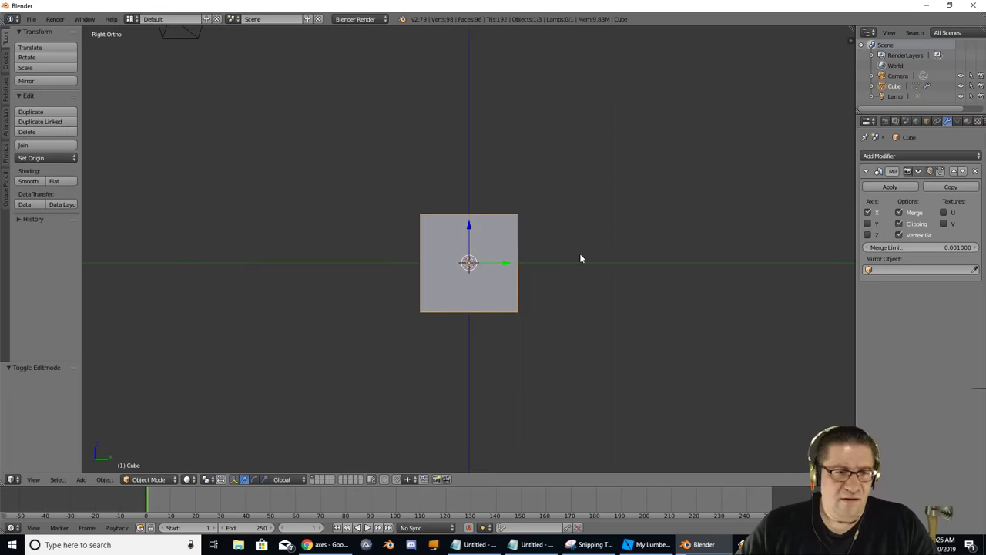
key("alt+Tab")
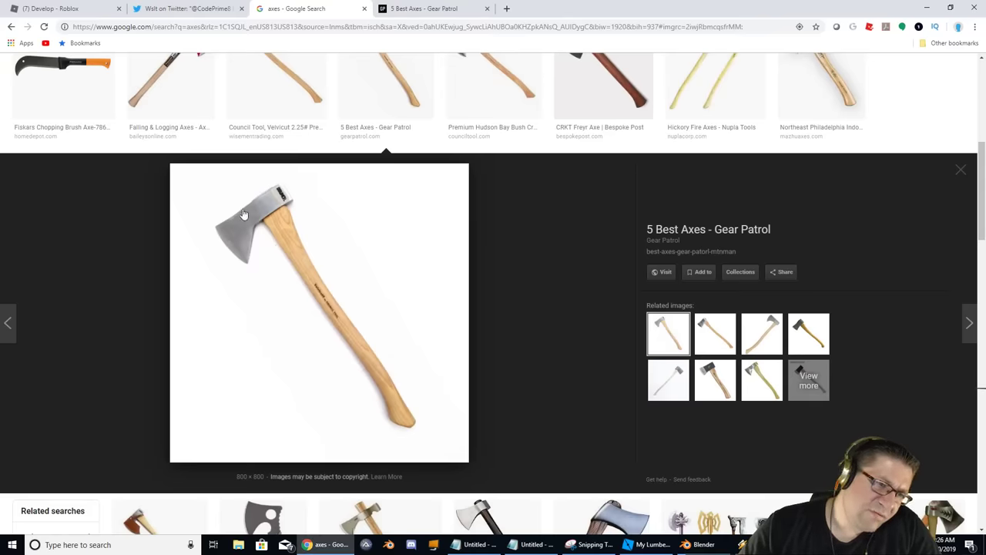
Look over the axe reference photo in Chrome and return to the Blender model.
key("alt+Tab")
key("alt+Tab")
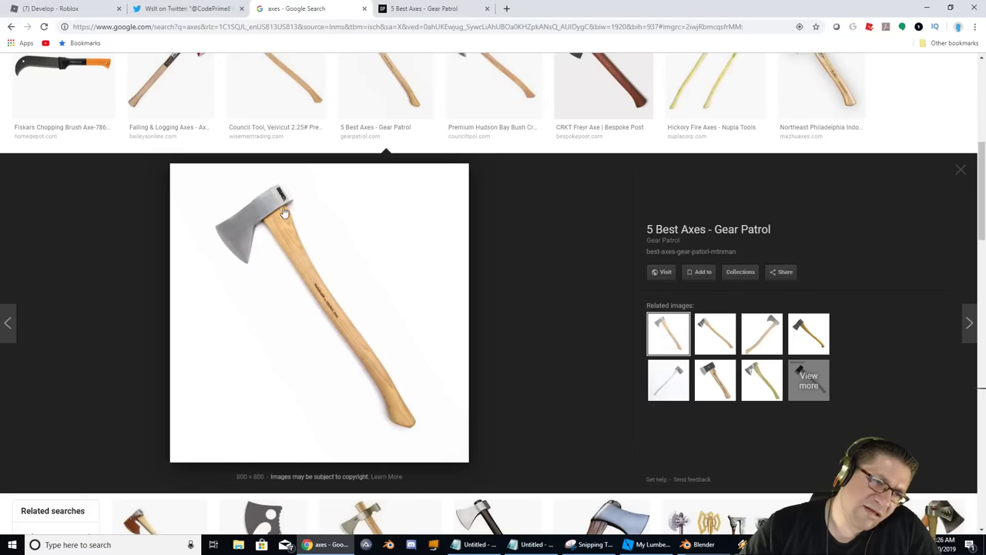
key("alt+Tab")
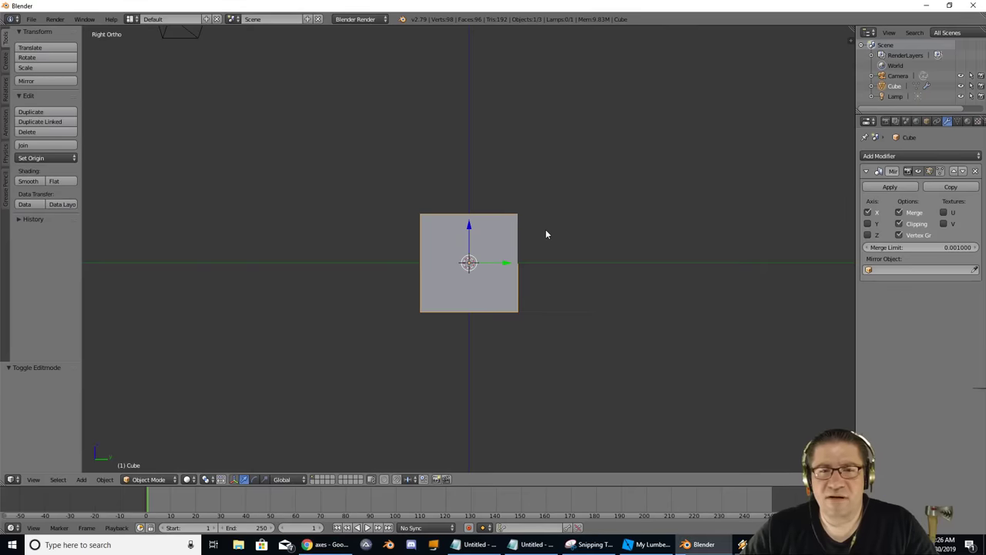
Enter Edit Mode on the slab and box-select its right-edge vertex column.
key("a")
key("Tab")
key("a")
key("b")
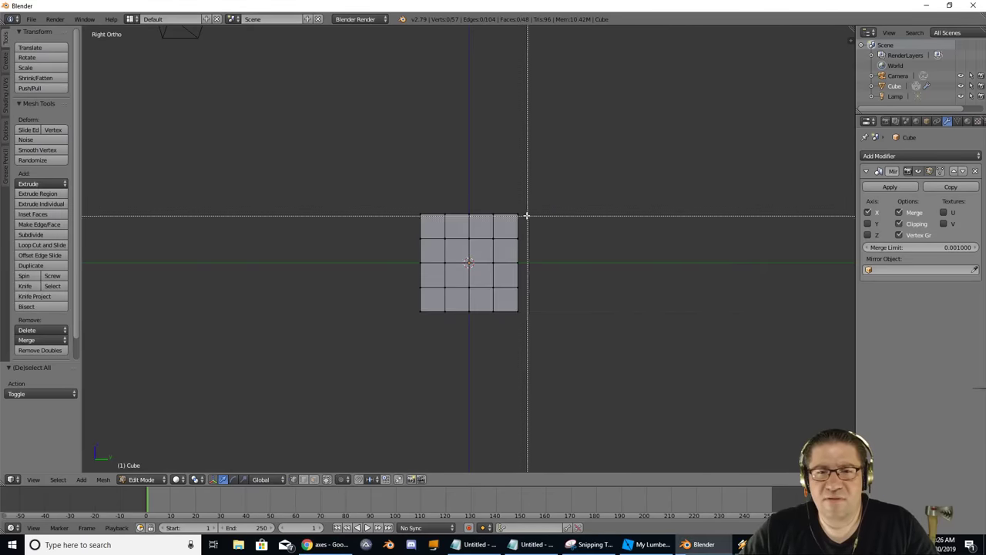
left_click_drag(507, 203, 555, 336)
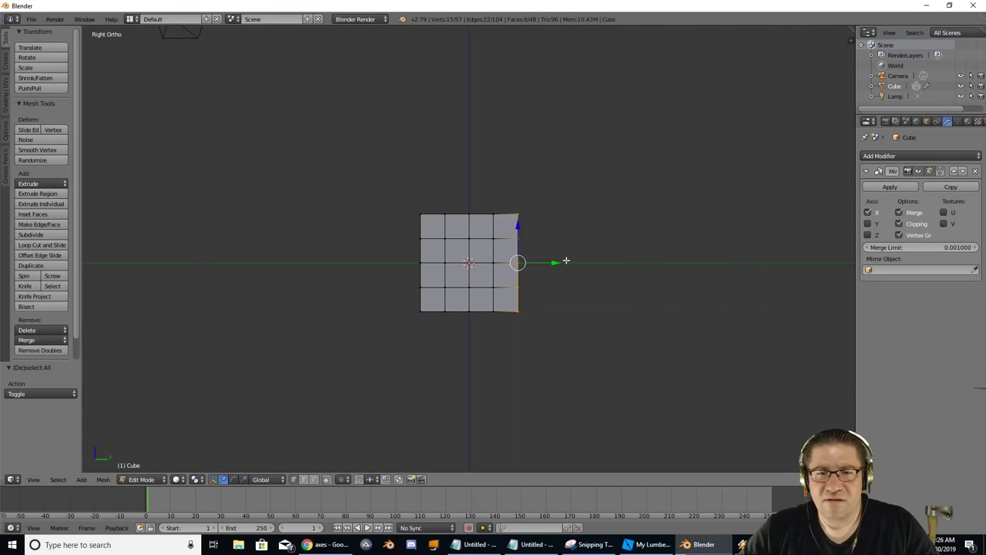
Extrude the right edge outward twice, adding two new rows of faces.
key("e")
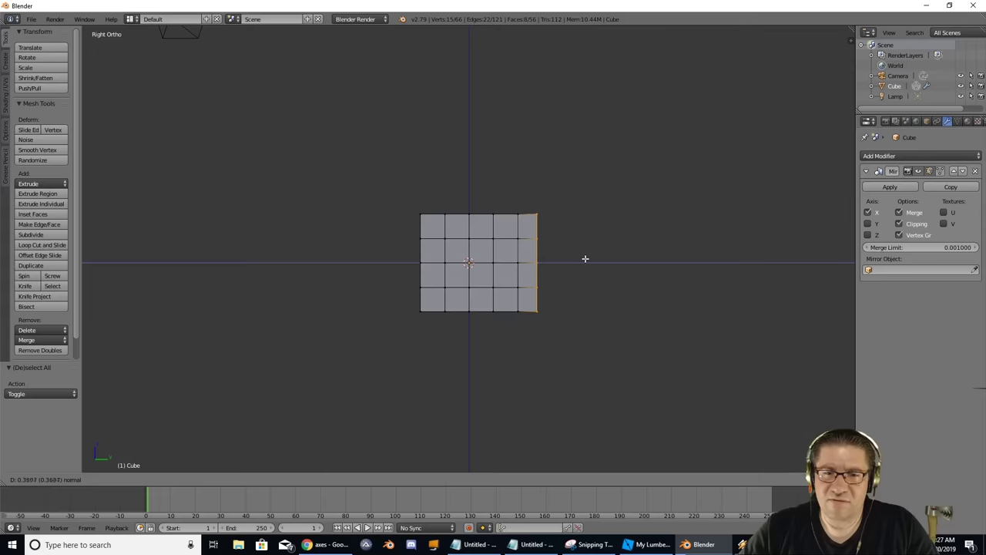
left_click(591, 259)
key("alt+Tab")
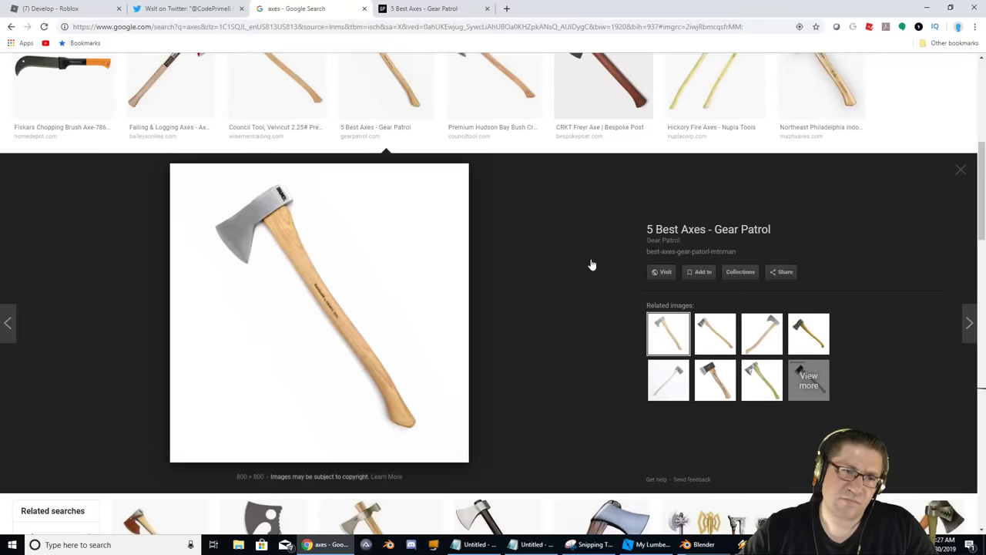
key("alt+Tab")
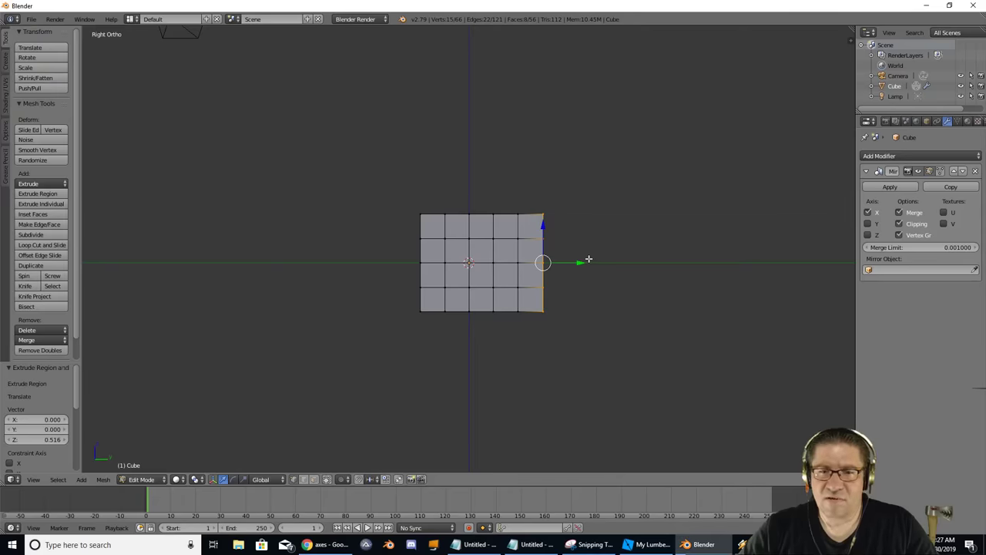
key("e")
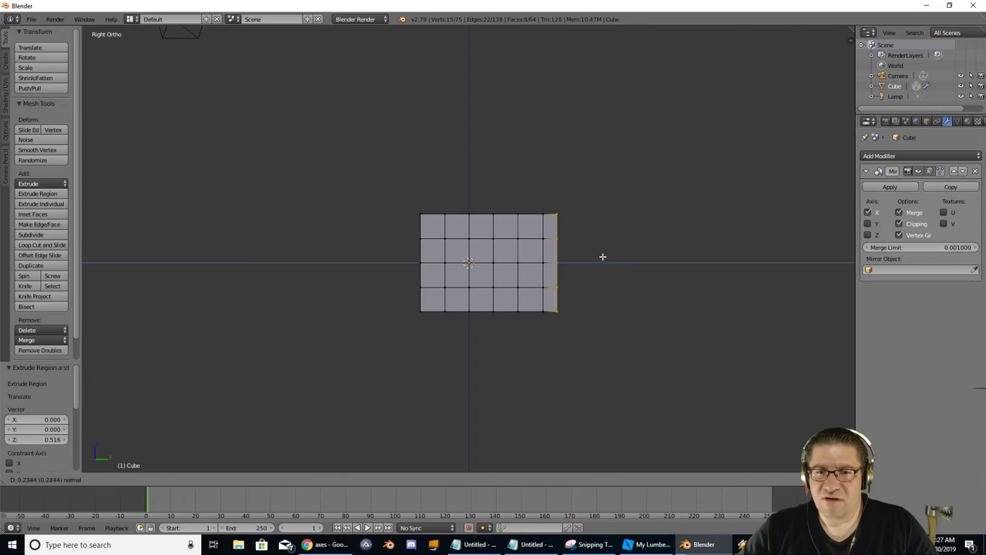
left_click(606, 256)
Check the axe reference photo, then box-select the column of vertices on the slab's left edge.
key("alt+Tab")
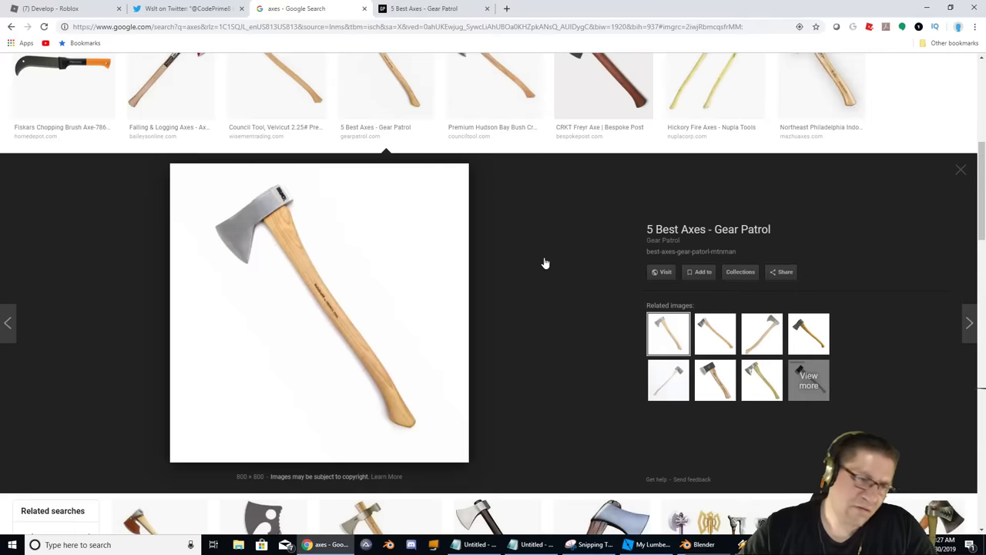
key("alt+Tab")
key("a")
key("b")
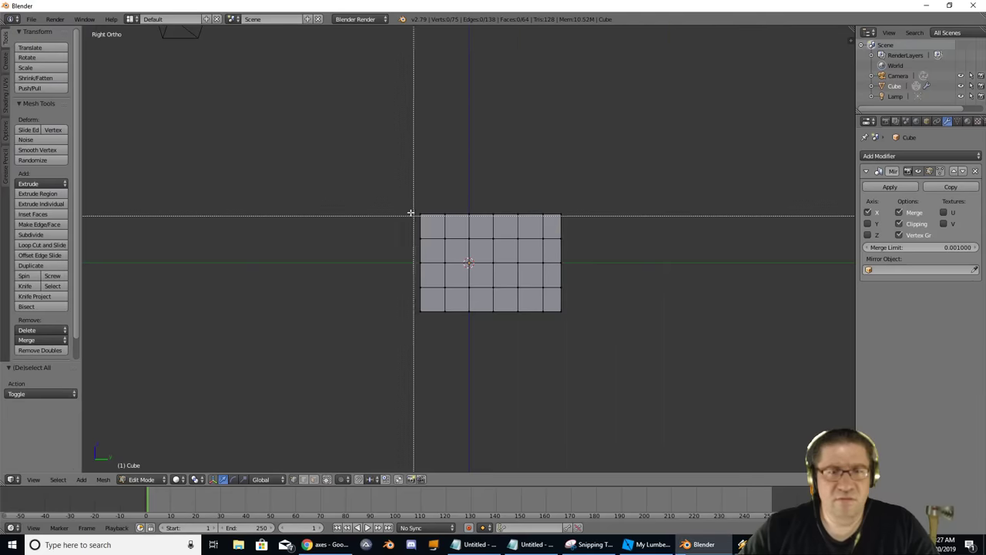
left_click_drag(405, 209, 439, 326)
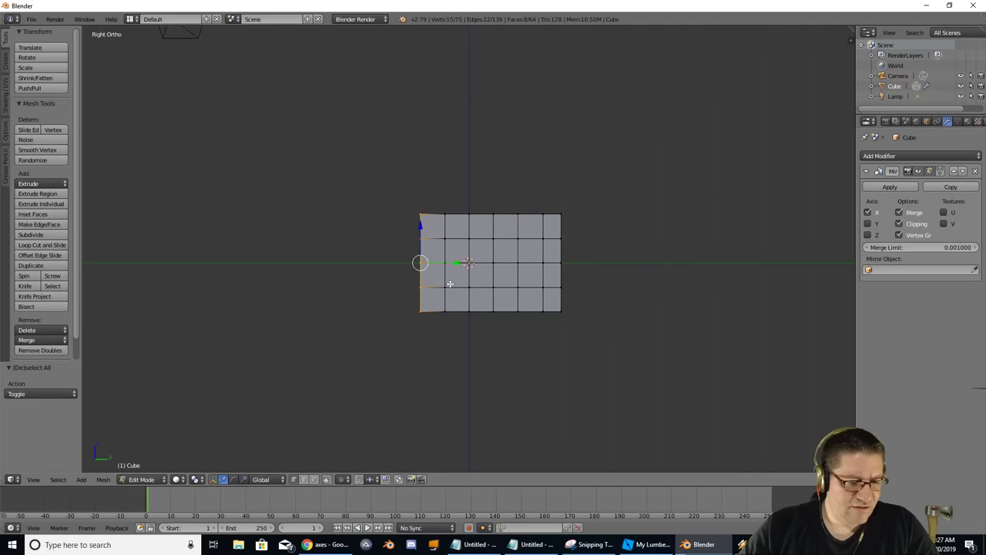
Extrude the left edge into a new column, stretch it taller on Z, and lower it.
key("e")
left_click(430, 280)
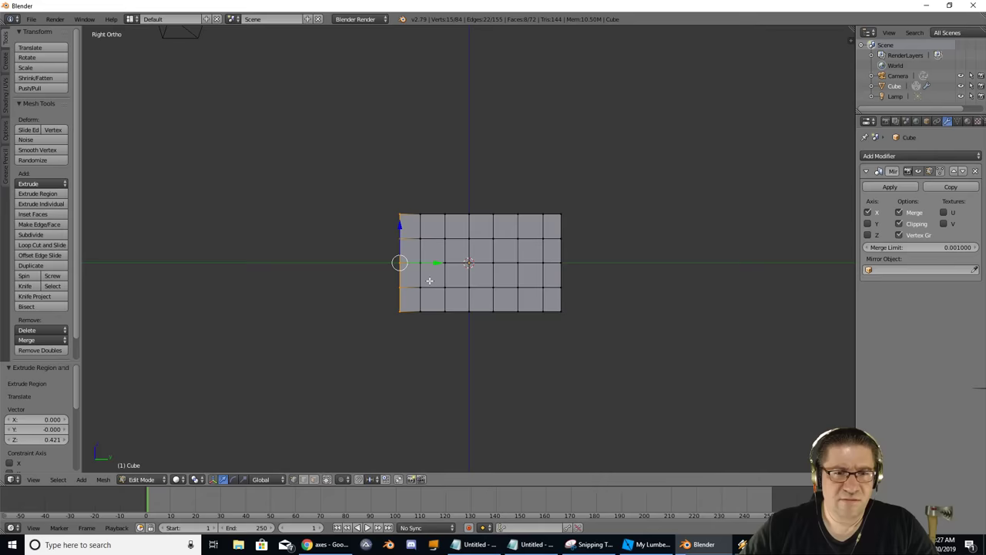
key("s")
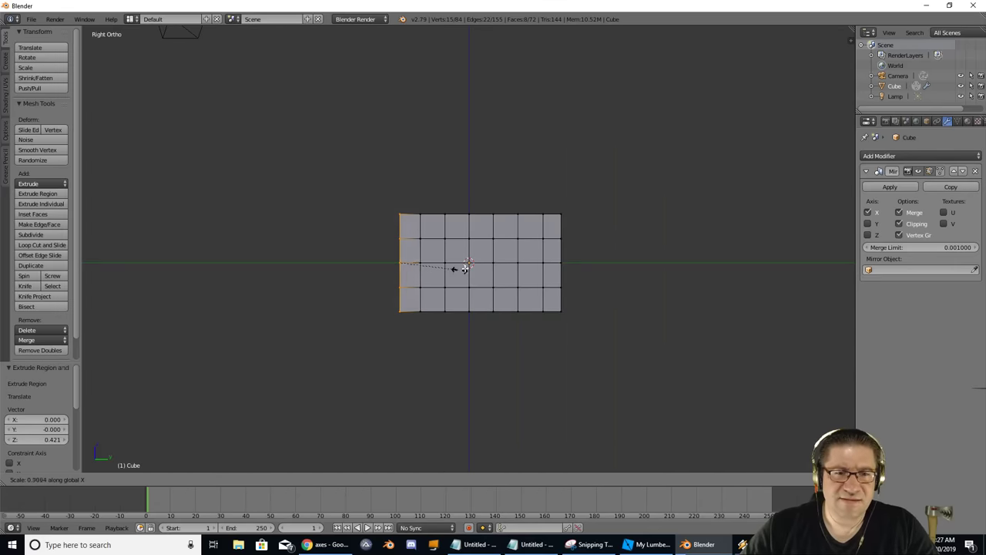
key("x")
key("z")
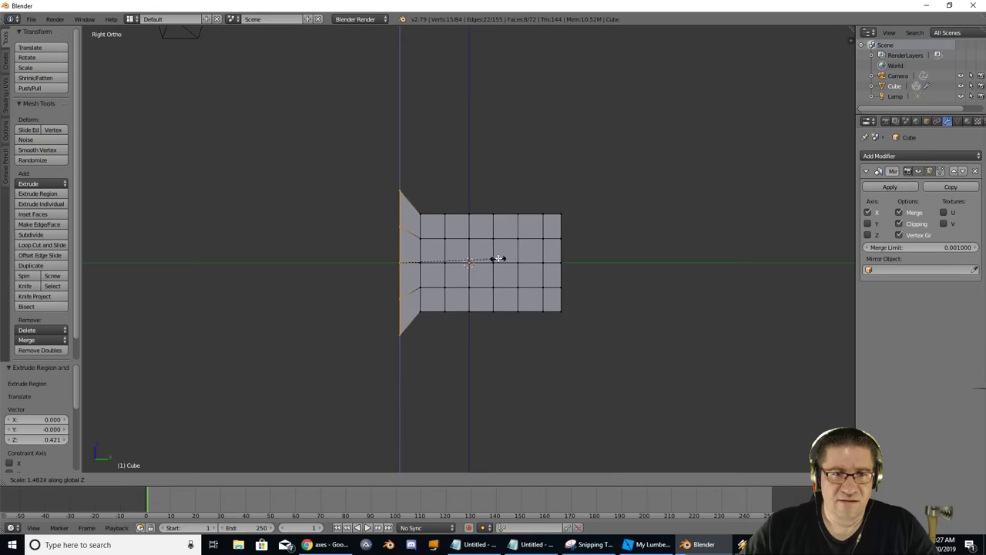
left_click(498, 257)
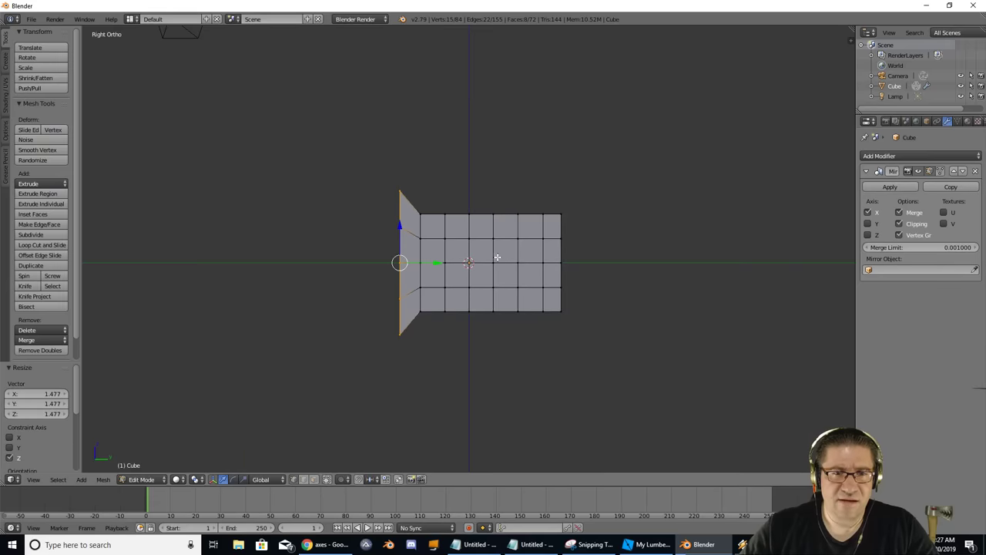
key("g")
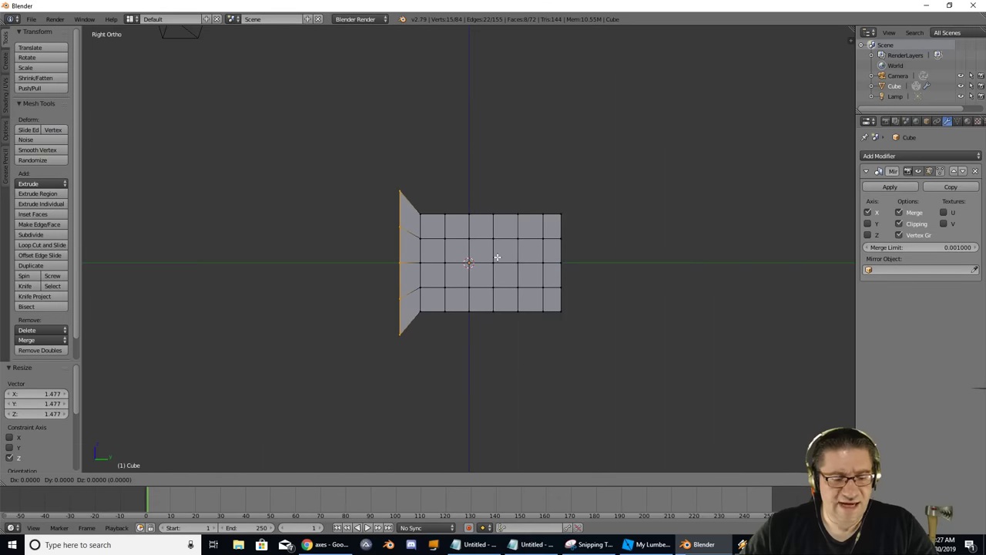
key("z")
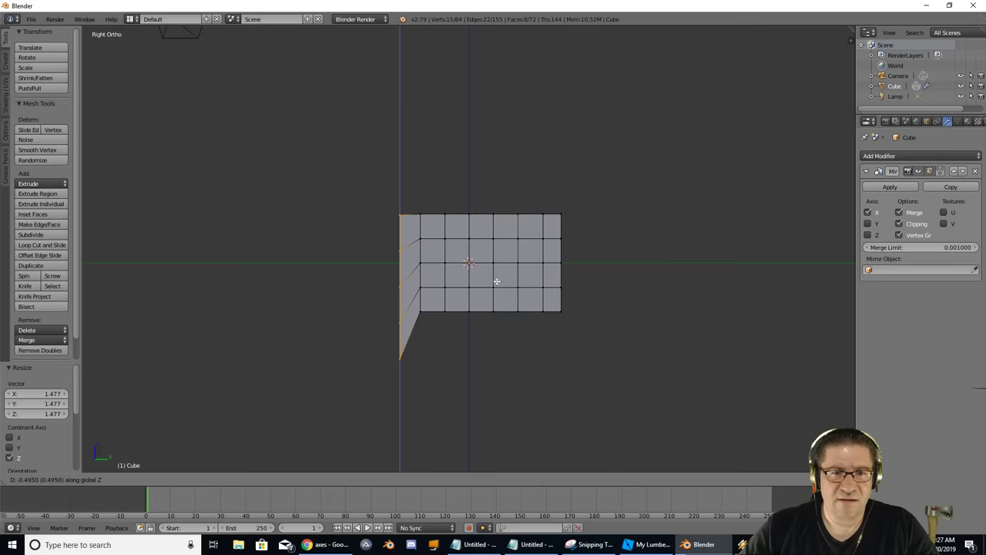
left_click(497, 279)
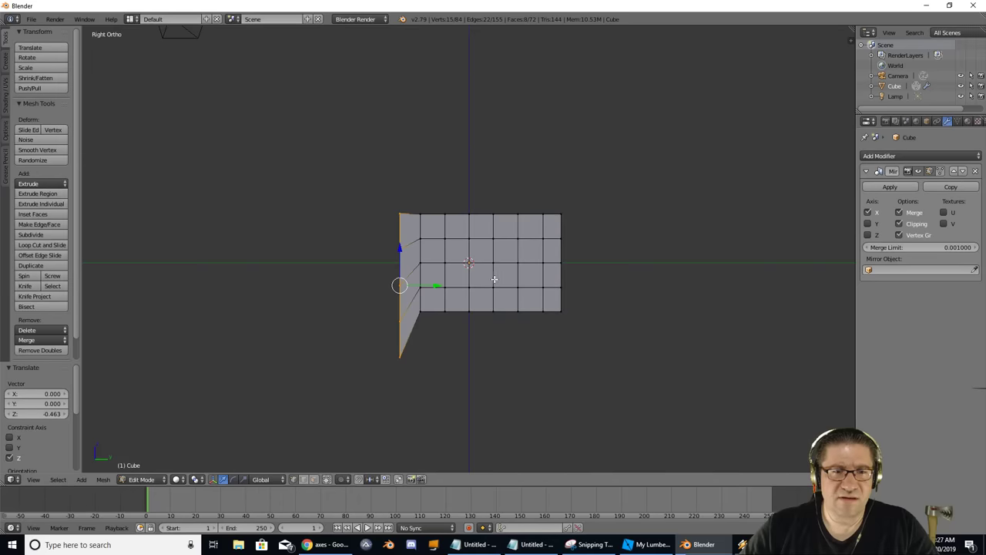
Extrude another blade column from the left edge and make it taller along Z.
key("e")
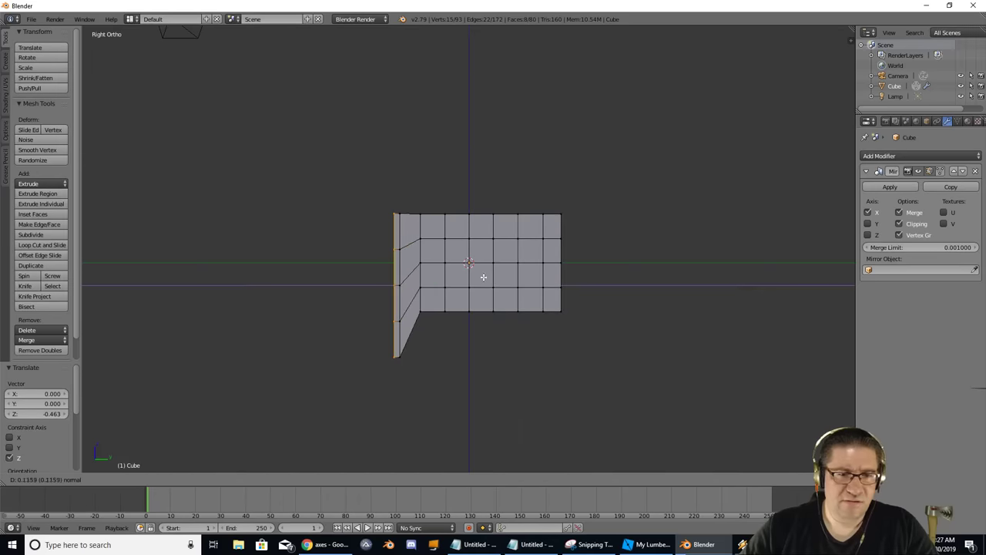
left_click(467, 276)
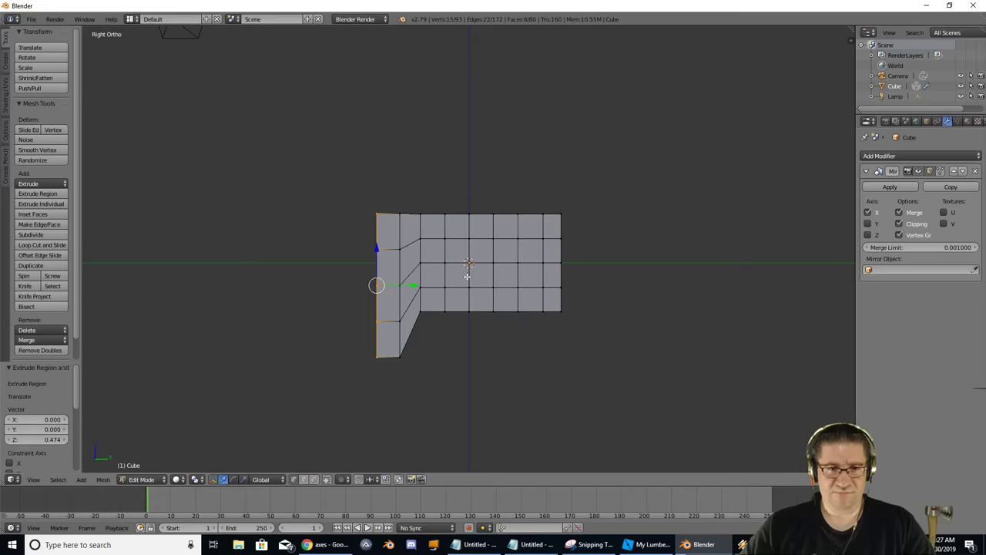
key("s")
key("z")
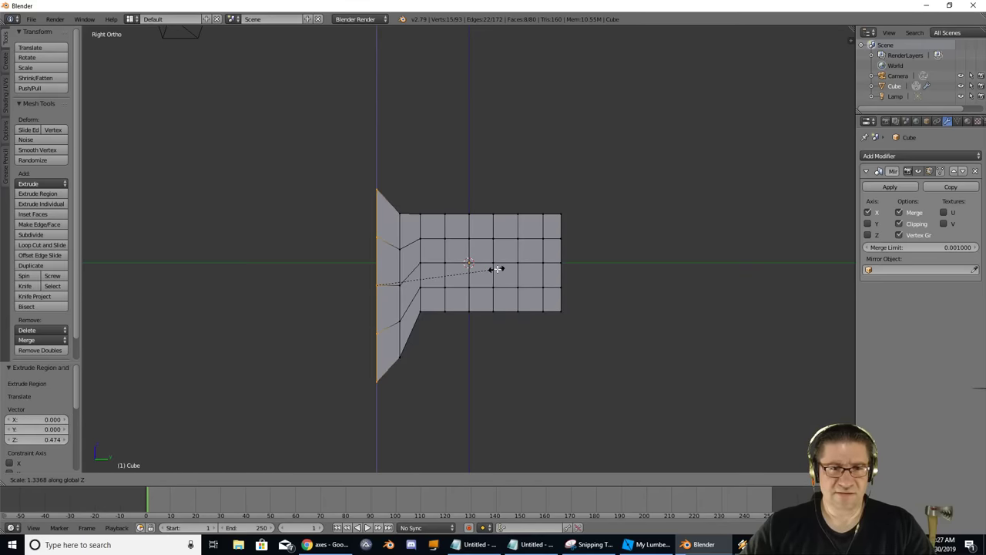
left_click(501, 269)
key("g")
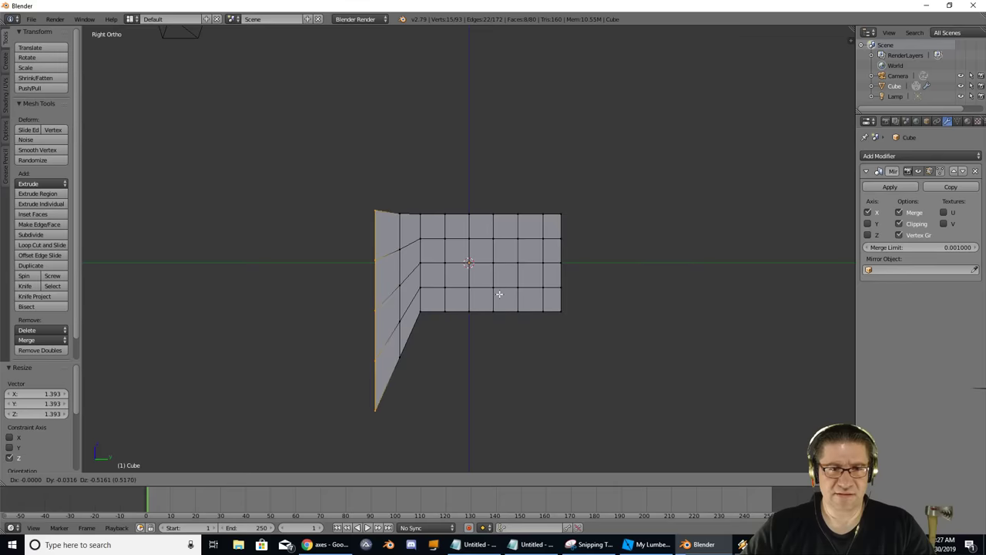
key("z")
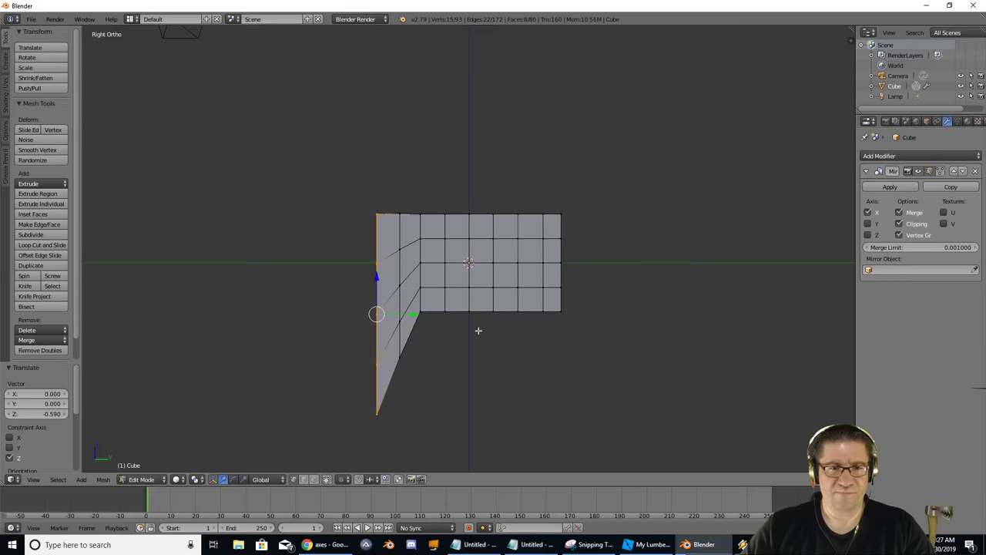
Inspect the slanted extrusion, switch to Right Ortho view, and undo it.
middle_click_drag(478, 330, 463, 298)
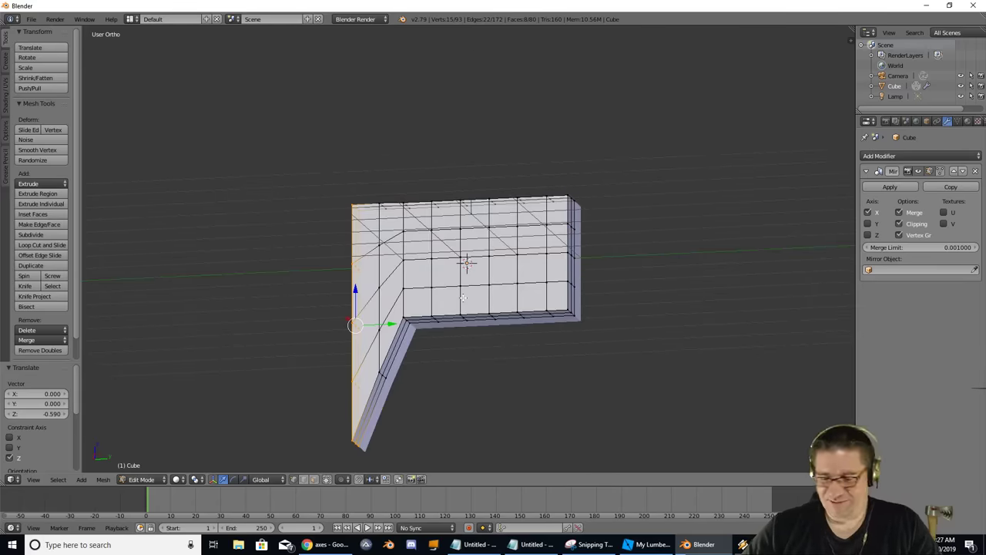
key("KP_3")
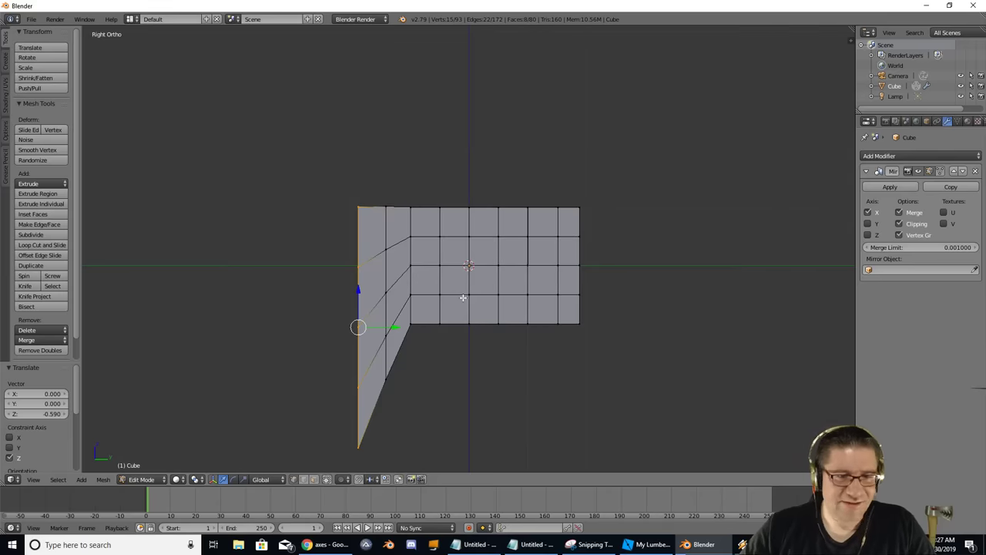
key("ctrl+z")
key("ctrl+z")
key("ctrl+z")
key("ctrl+z")
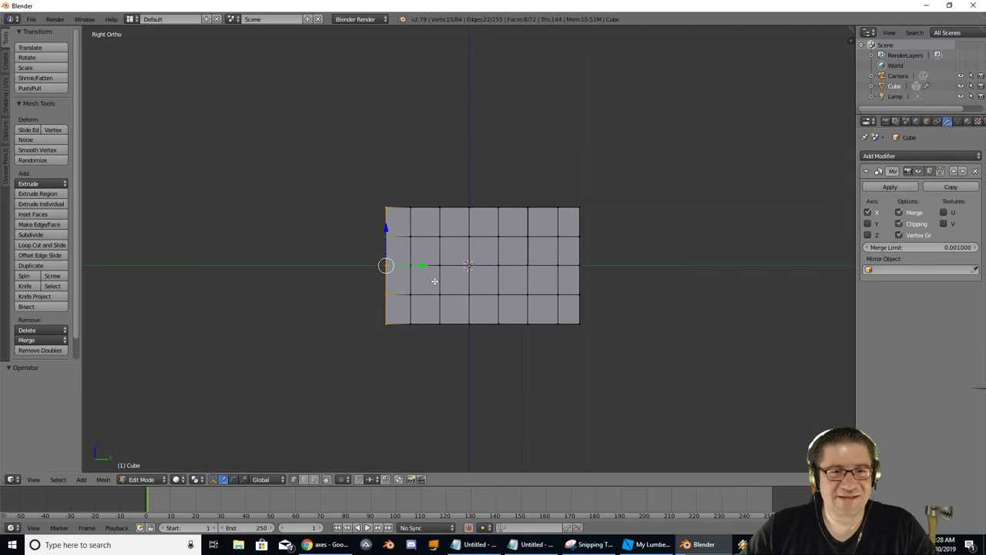
Stretch the left edge to 1.2 times on Z and lower it by 0.2.
key("s")
key("z")
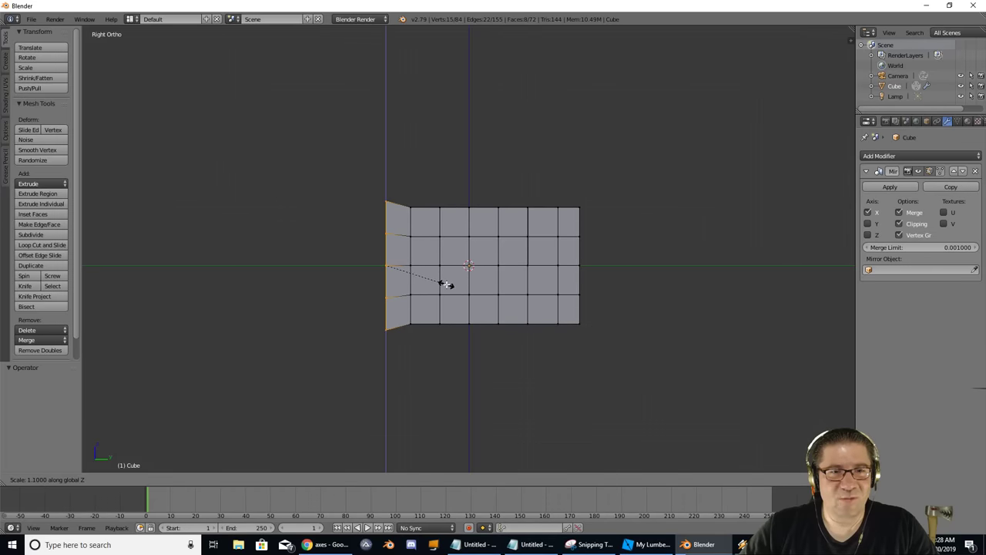
left_click(453, 286)
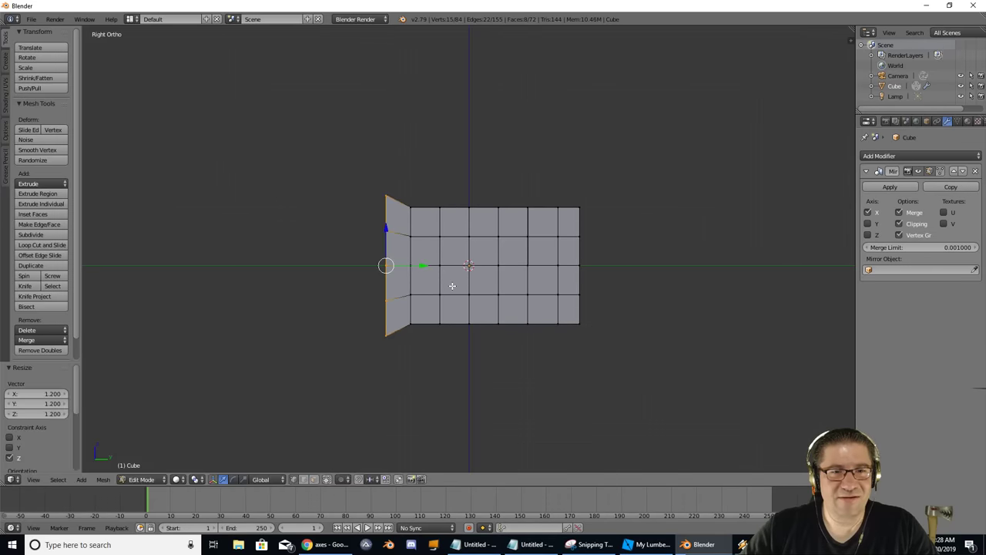
key("g")
key("z")
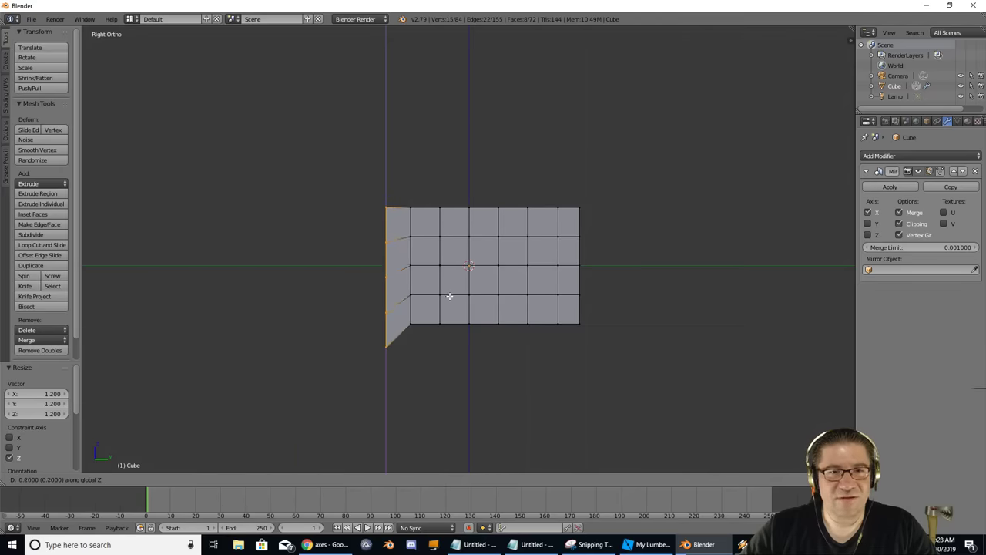
left_click(449, 296)
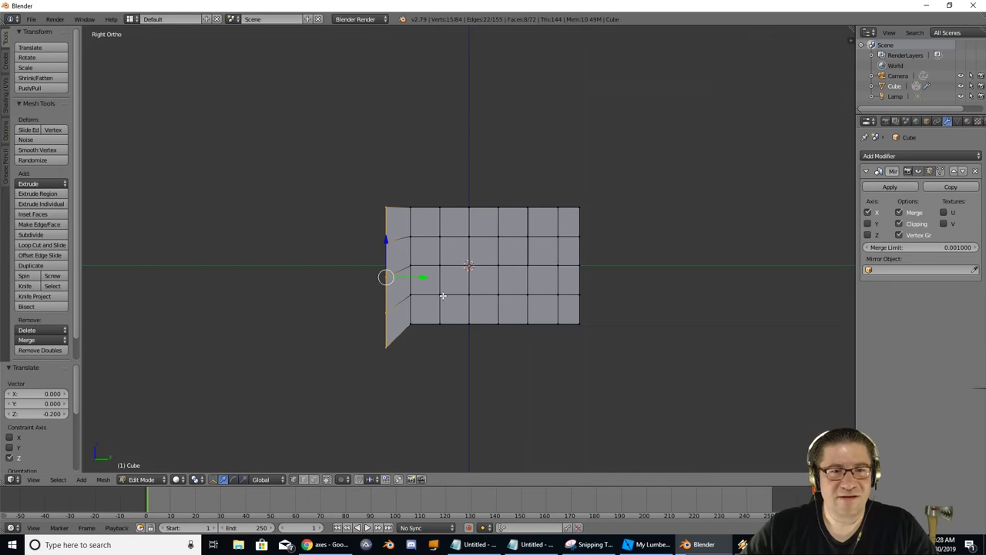
Extrude a new front column, enlarge its edge 1.2 times, and lower it by 0.24.
key("e")
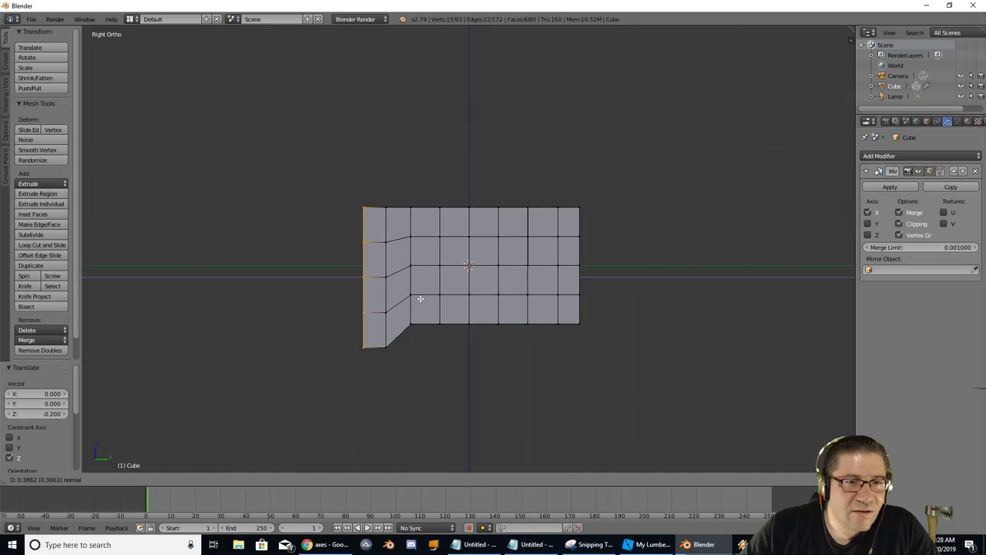
left_click(418, 300)
key("s")
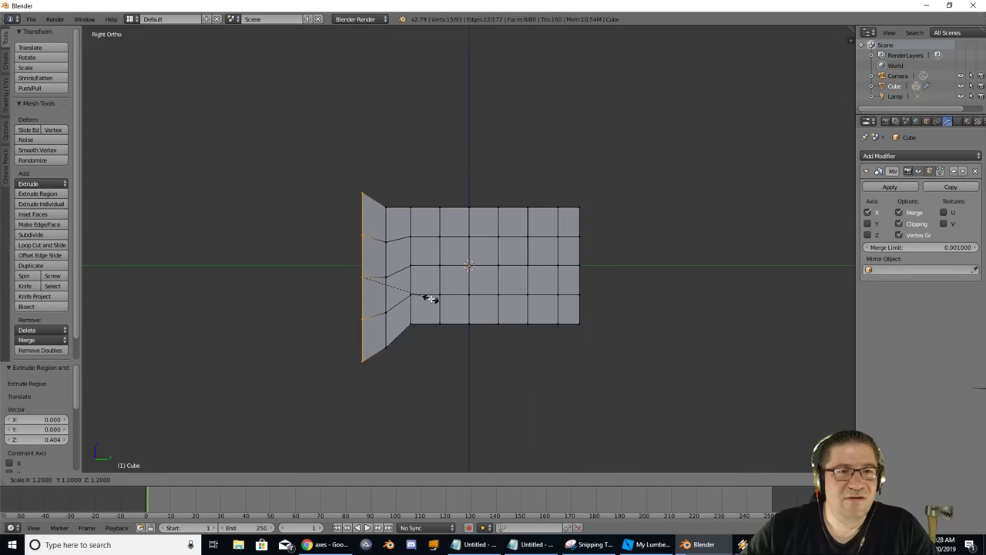
left_click(428, 296)
key("g")
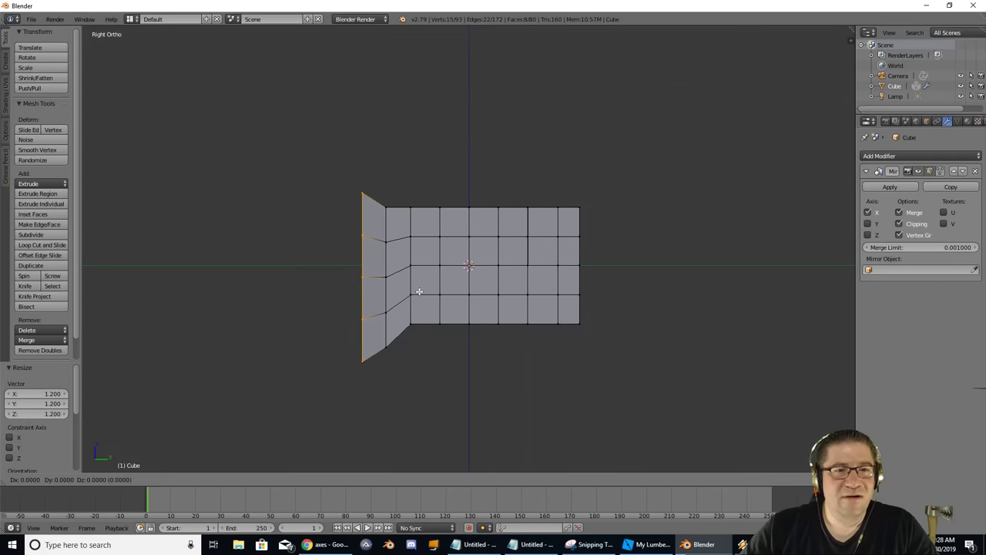
key("z")
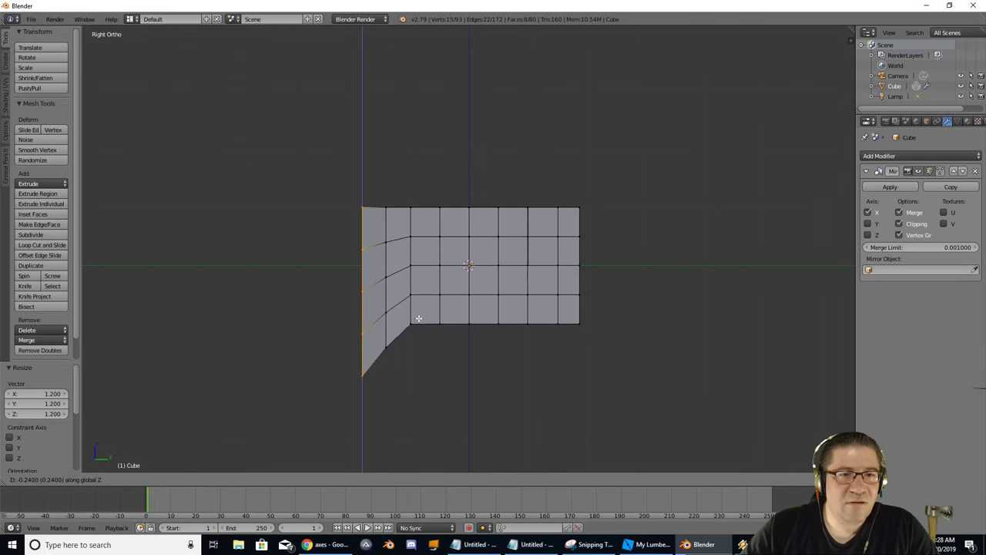
left_click(417, 316)
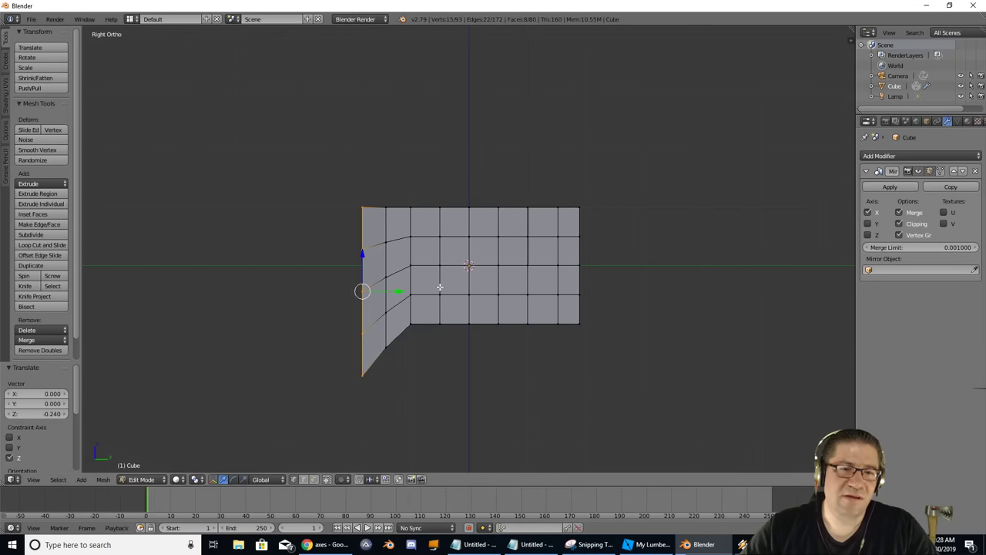
key("e")
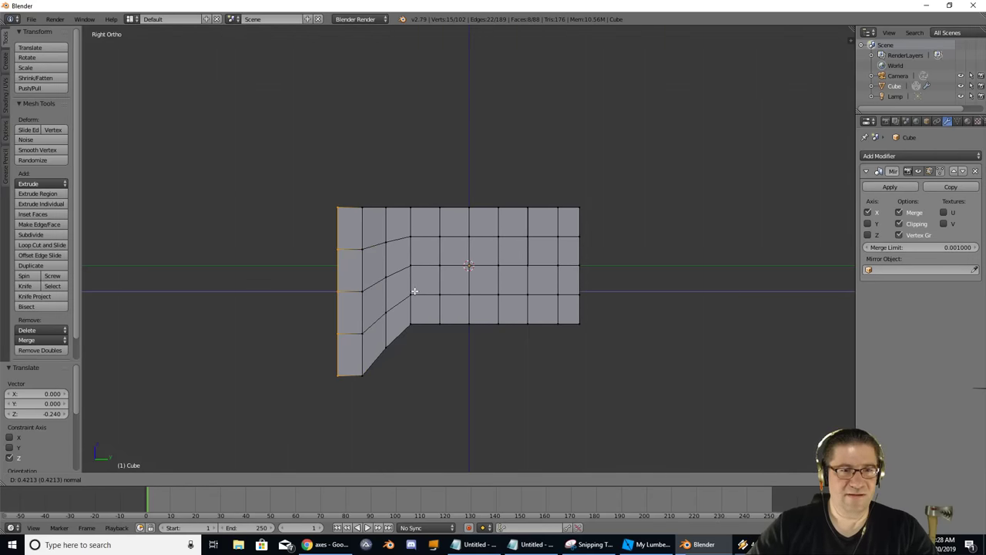
Stretch the newly extruded front edge to 1.1 on Z and lower it by 0.183.
left_click(415, 291)
key("s")
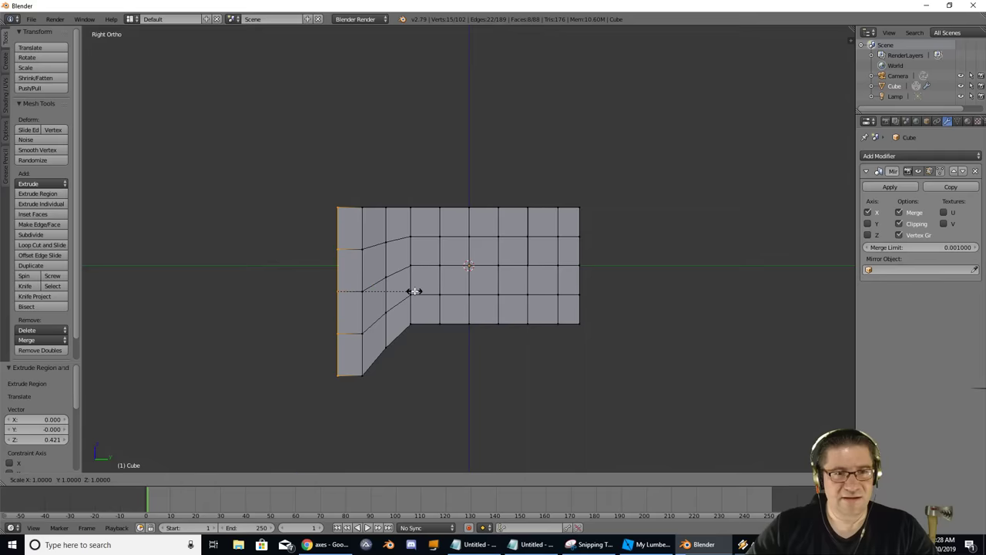
key("z")
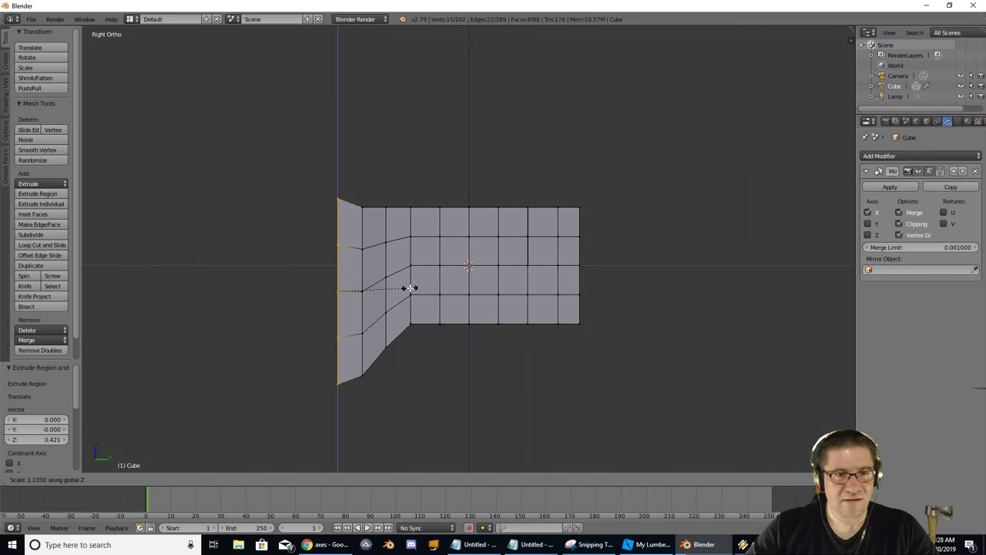
left_click(409, 289)
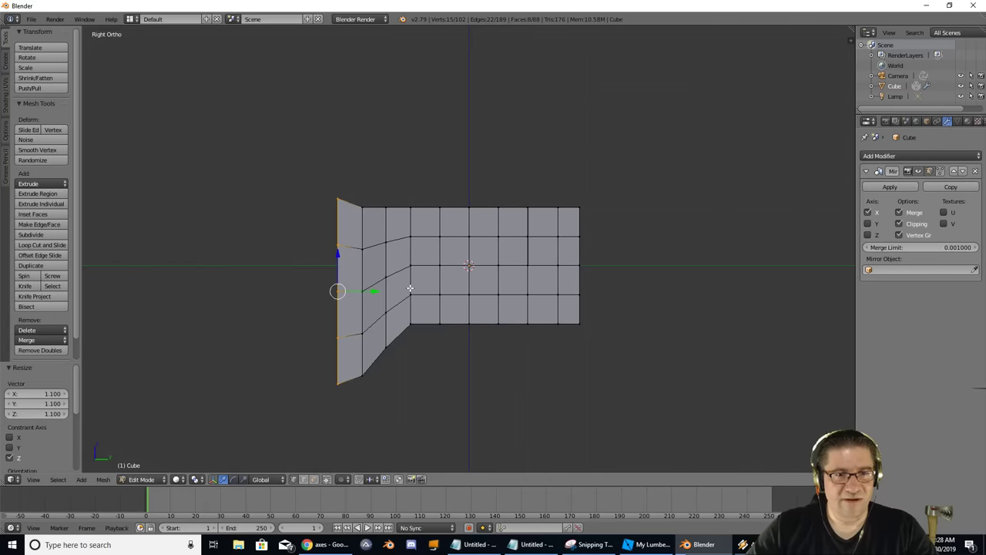
key("g")
key("z")
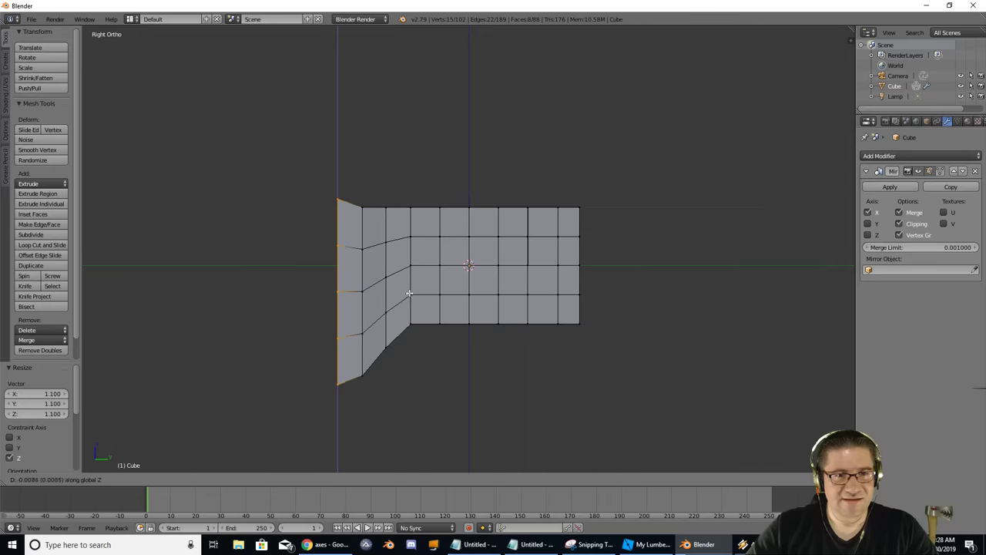
left_click(376, 395)
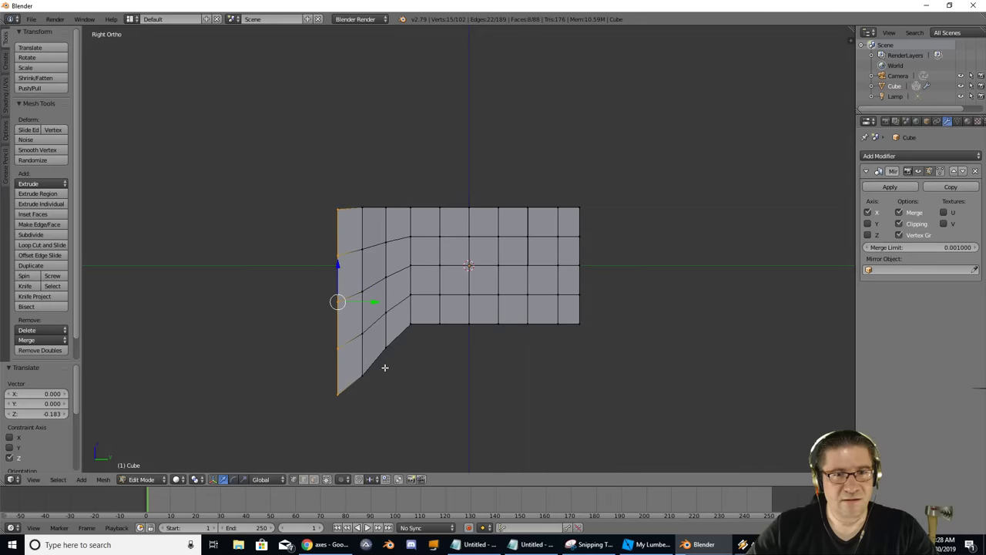
Extrude another column, scale its edge 1.273 on Z, and lower it by 0.404.
key("e")
left_click(365, 330)
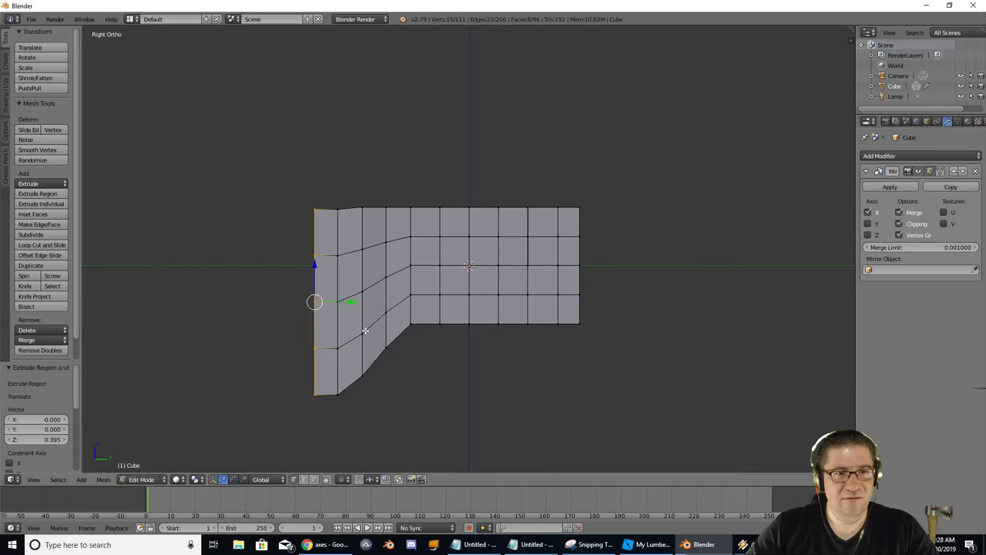
key("s")
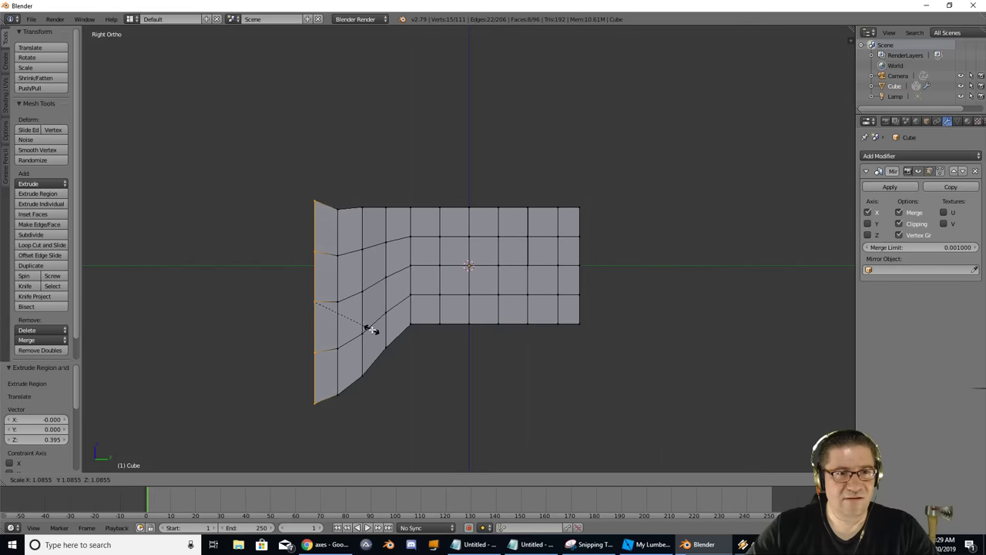
left_click(376, 329)
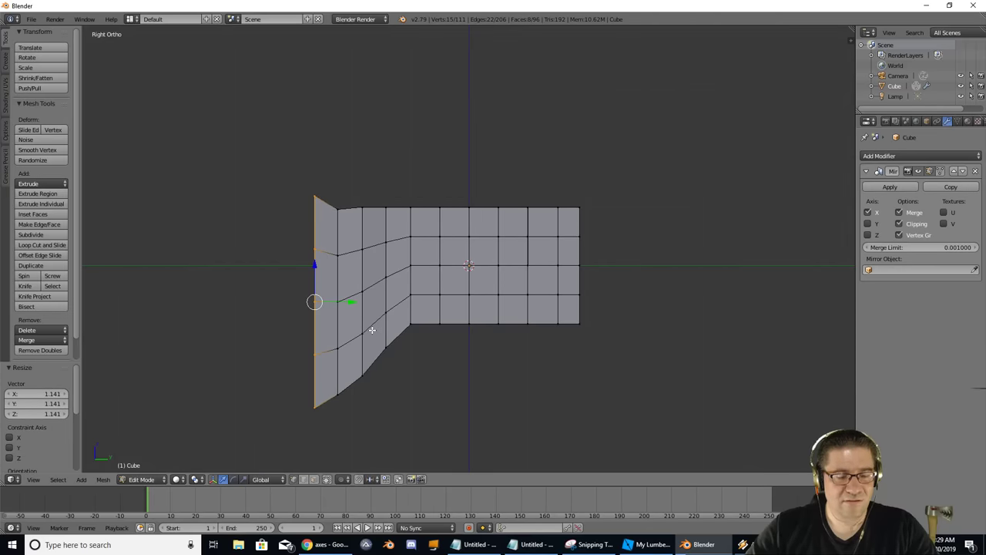
key("ctrl+z")
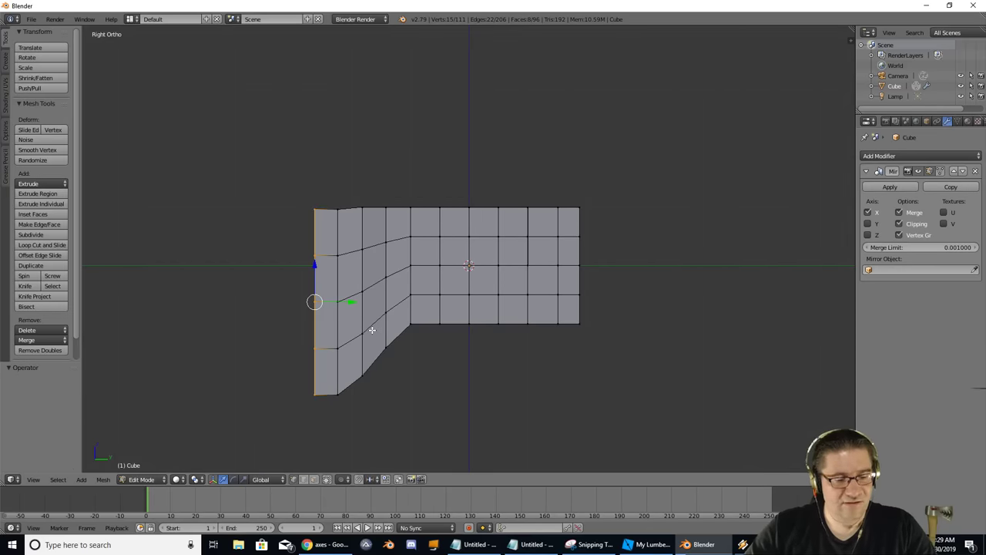
key("s")
key("z")
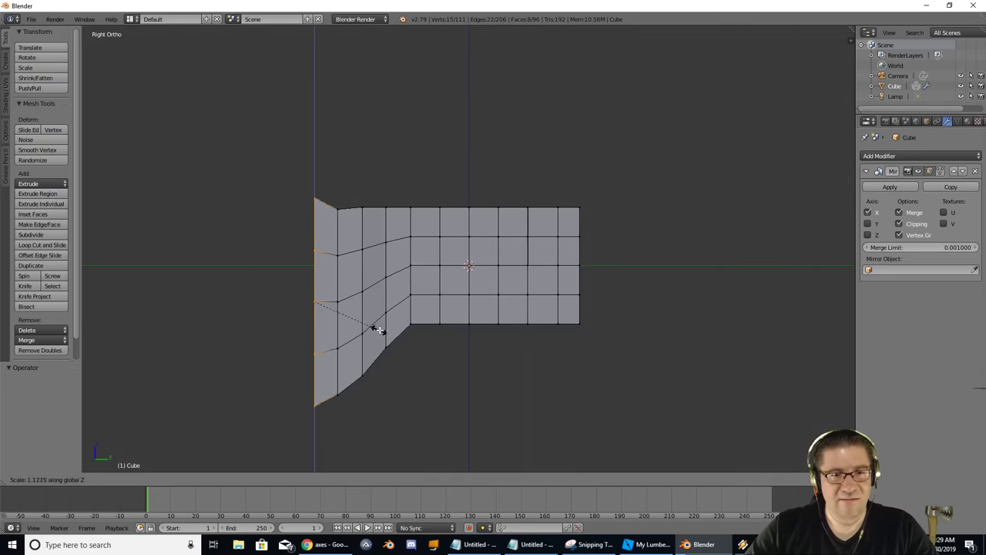
left_click(389, 332)
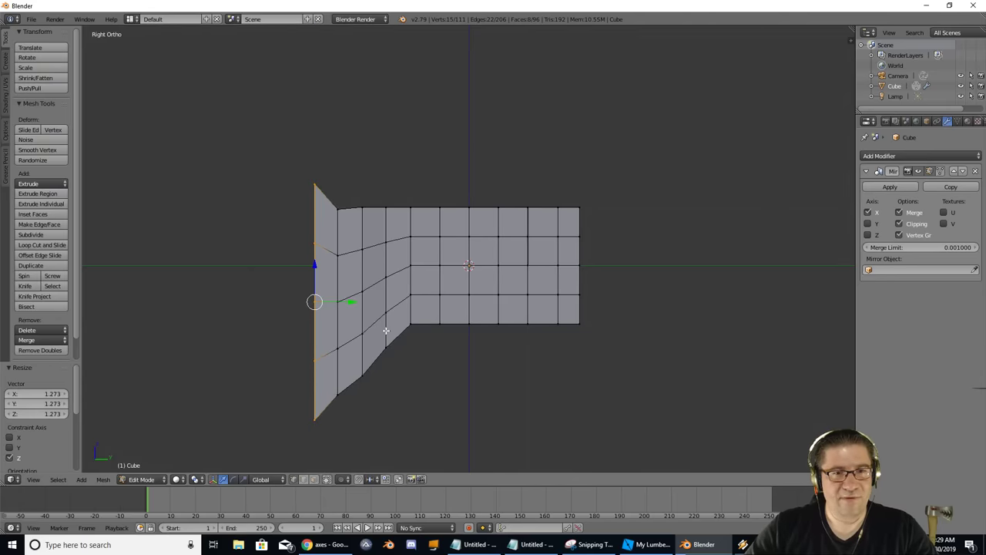
key("g")
key("z")
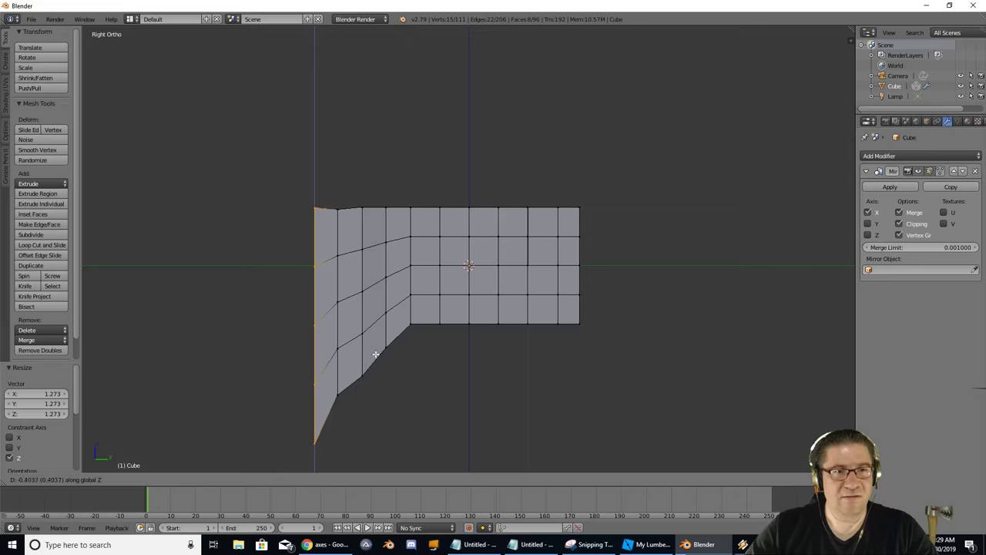
left_click(375, 354)
middle_click_drag(375, 343, 522, 326, "shift")
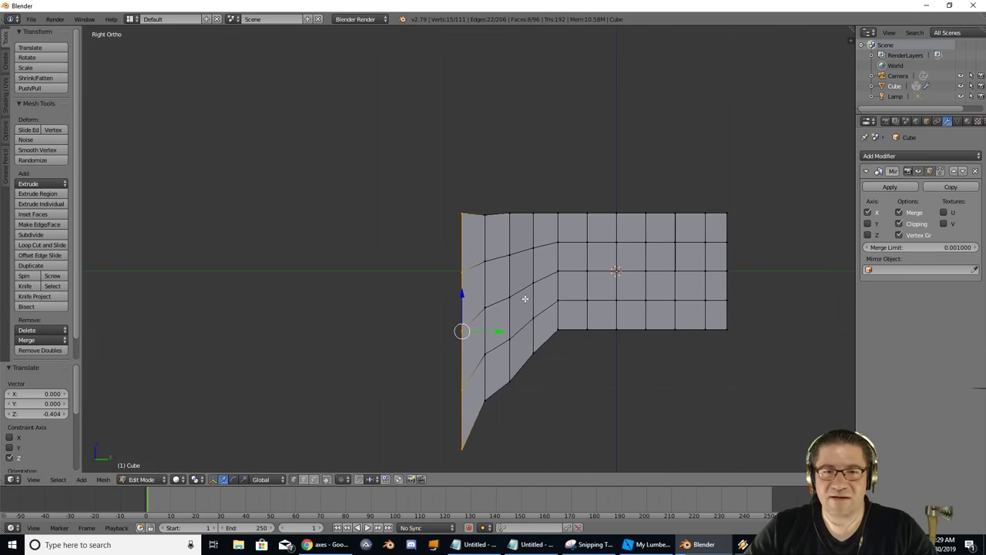
Raise the second vertical edge loop from the front slightly along Z.
scroll(524, 297, "up", 3)
scroll(525, 299, "up", 1)
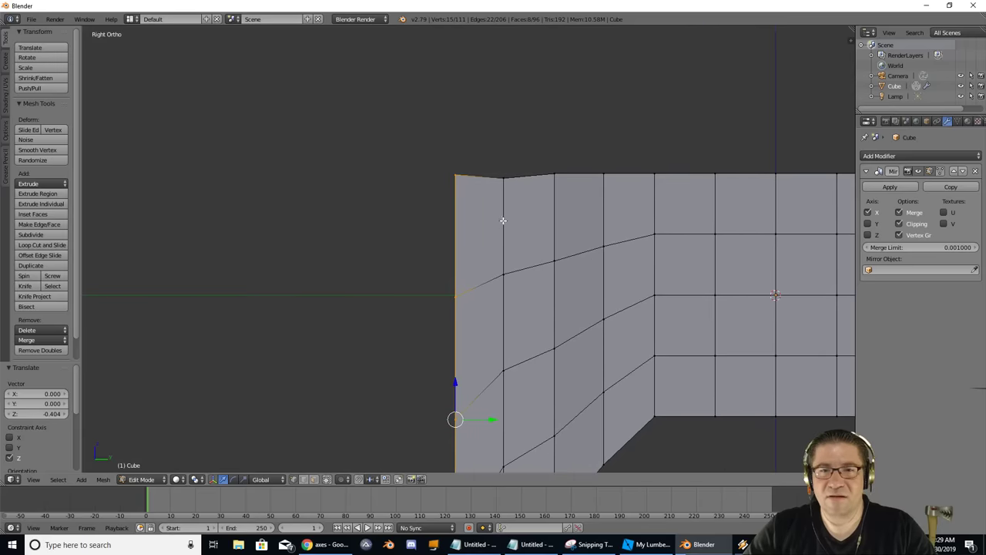
right_click(503, 220, "alt")
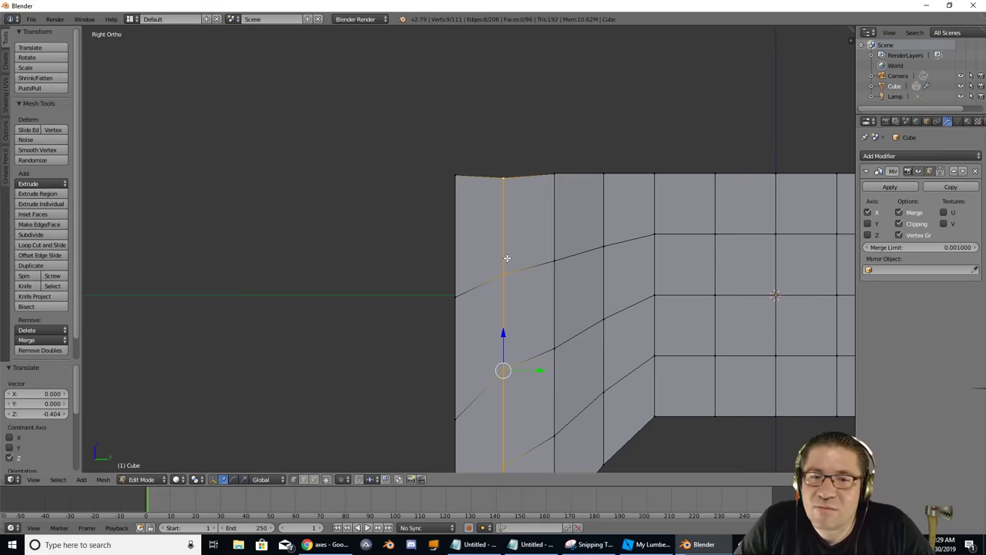
key("g")
key("z")
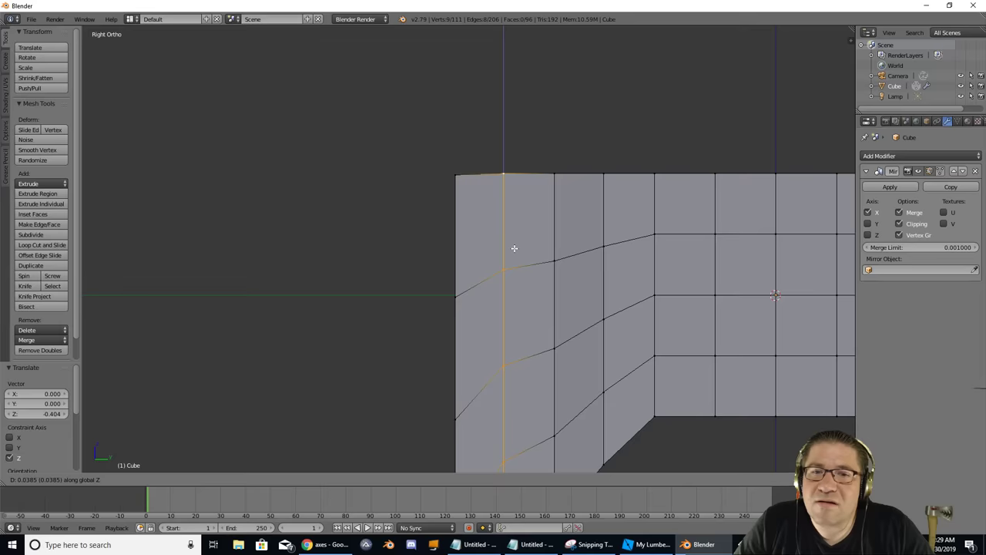
left_click(514, 248)
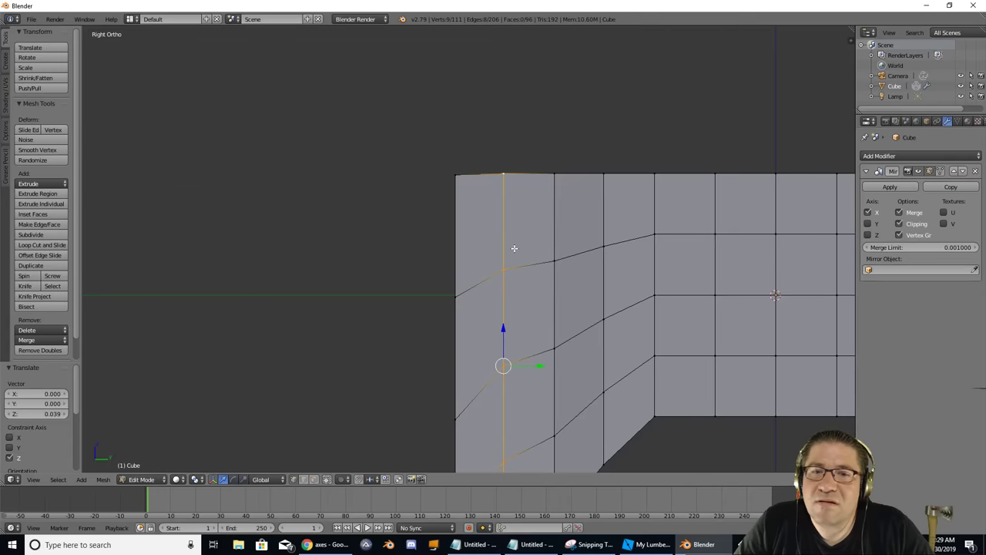
Select the whole left boundary edge loop and move it vertically along Z.
right_click(459, 215)
right_click(456, 225, "alt")
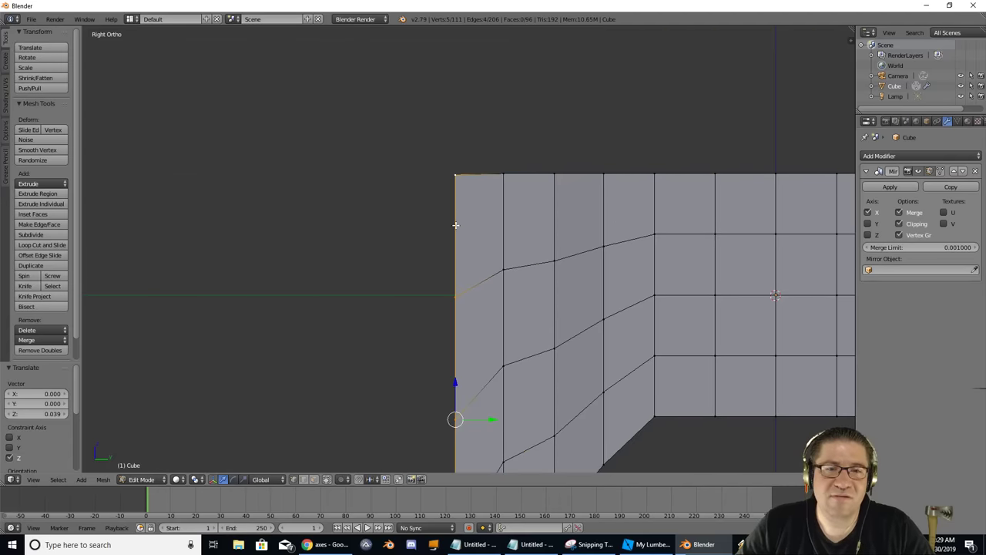
key("g")
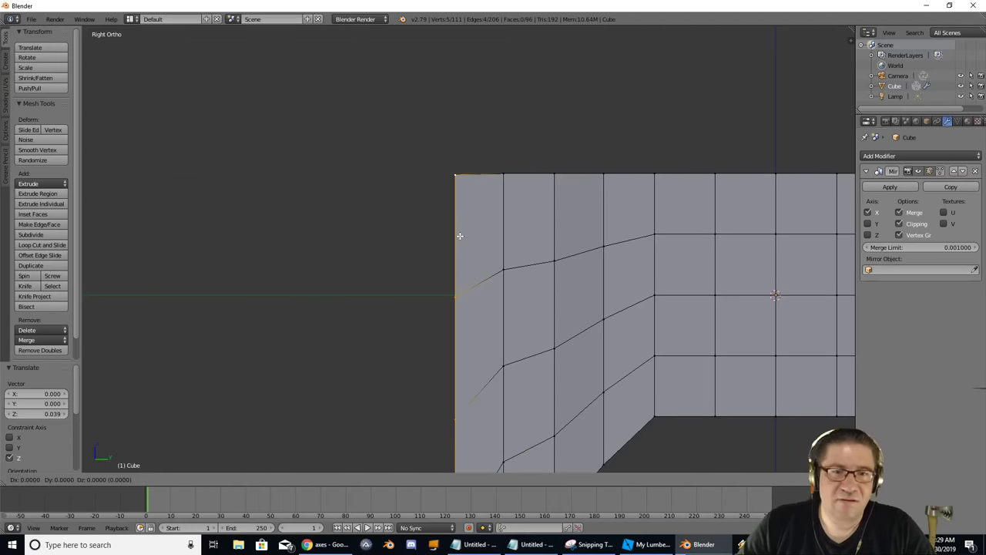
key("z")
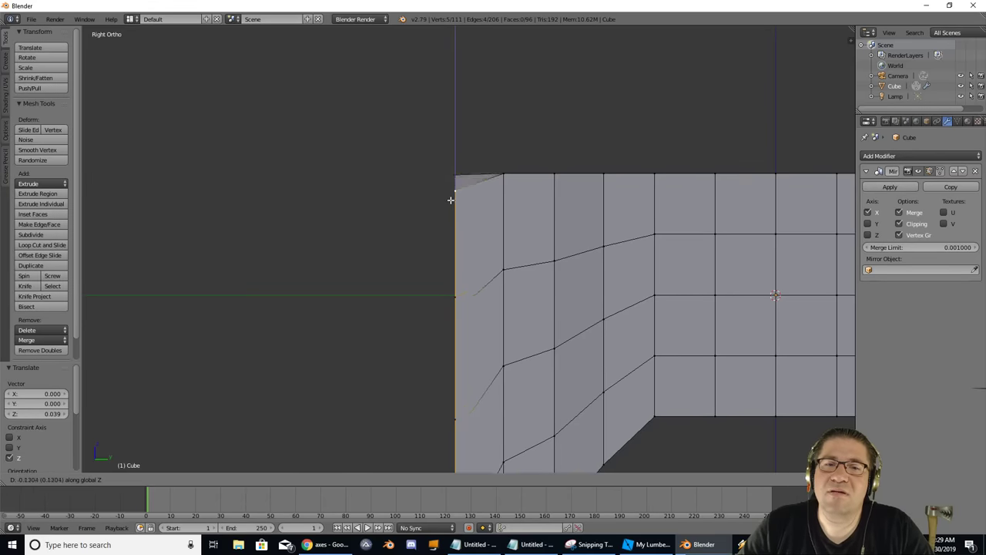
left_click(455, 187)
Box-select the mesh's left edge, nudge it up 0.011 on Z, and inspect it.
scroll(457, 239, "down", 5)
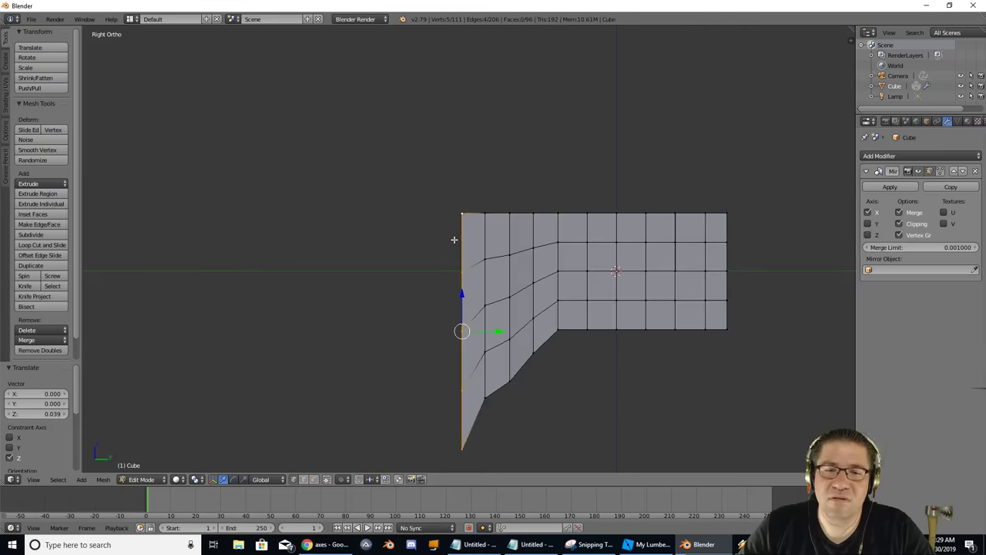
key("a")
key("b")
left_click_drag(450, 187, 476, 441)
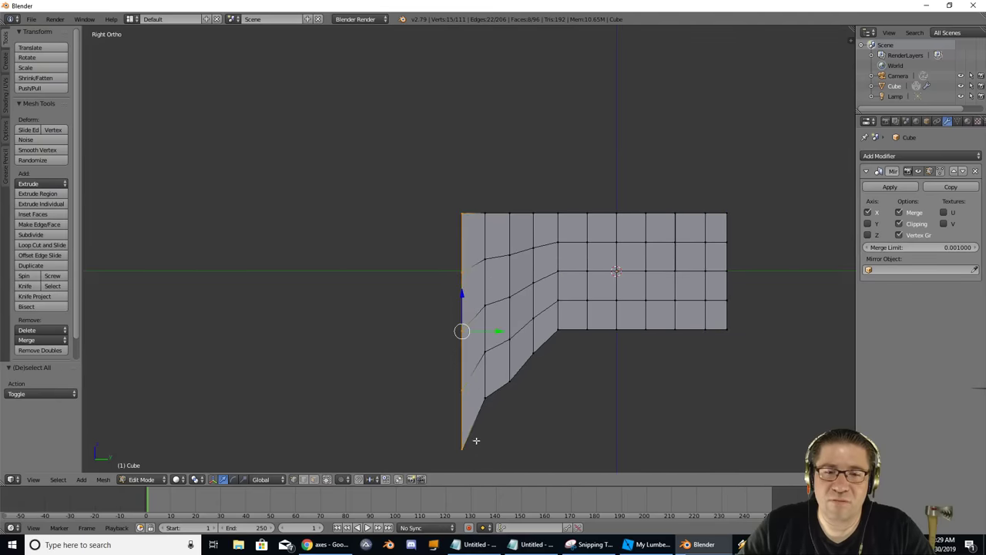
scroll(488, 359, "up", 6)
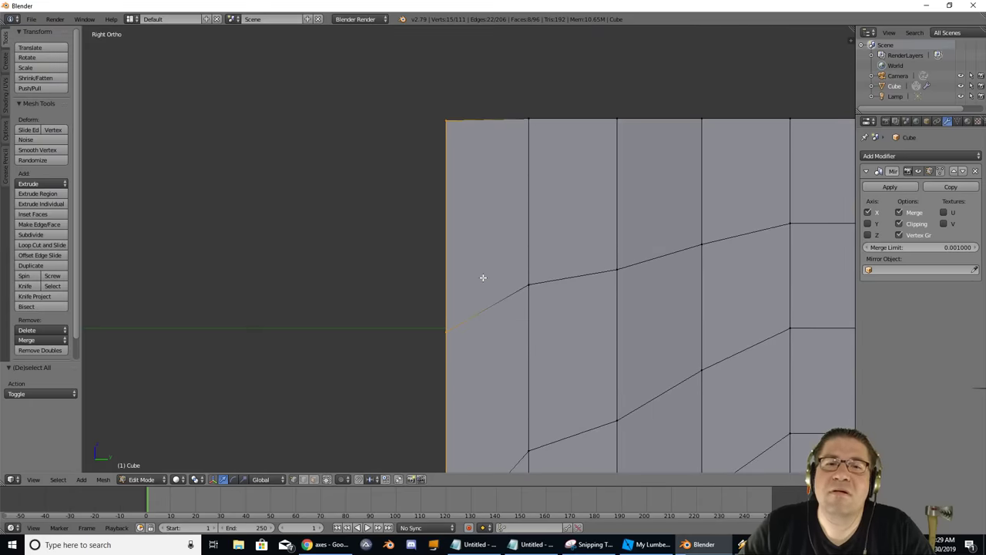
key("g")
key("z")
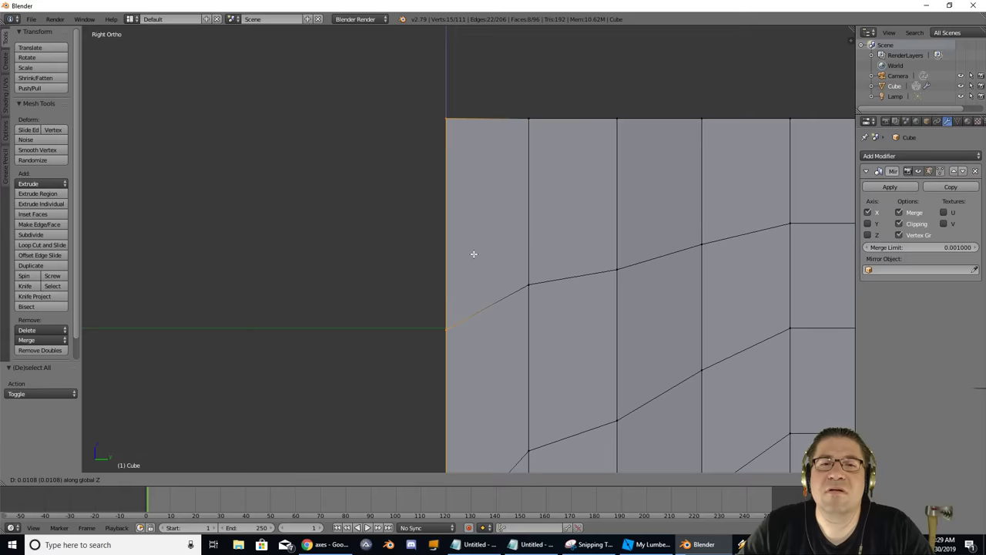
left_click(474, 253)
middle_click_drag(474, 254, 559, 253)
scroll(558, 259, "down", 3)
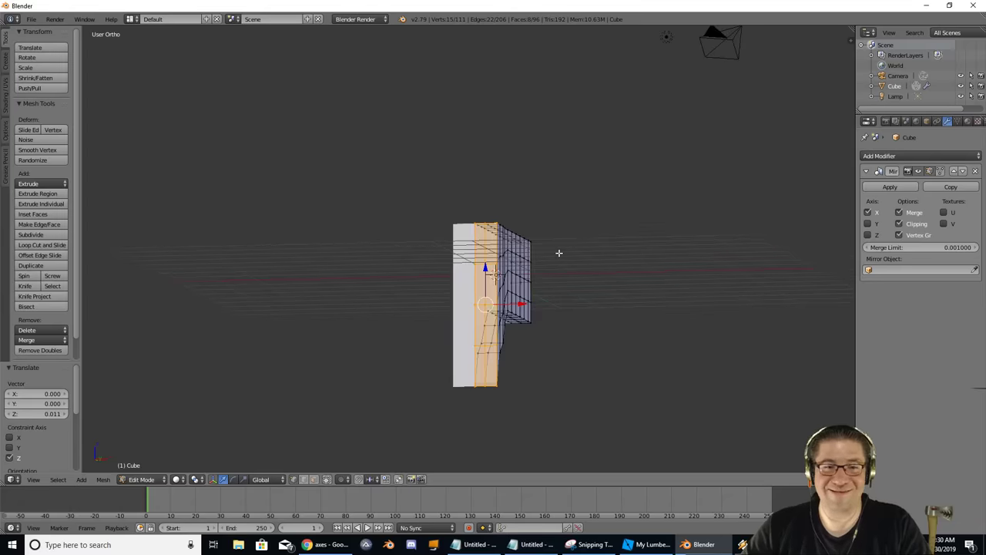
key("alt+Tab")
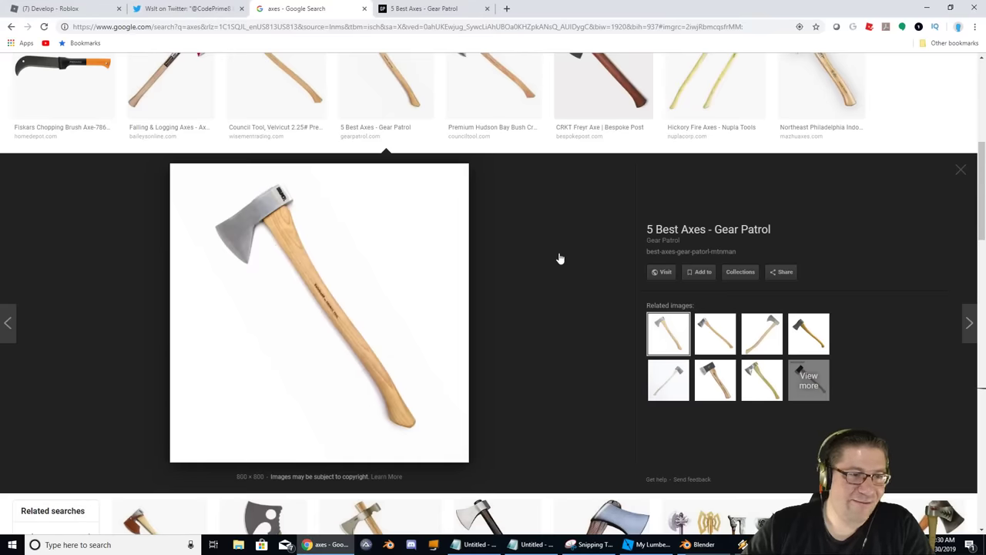
Back in Blender, orbit to view the extruded wall and select the top corner vertex.
key("alt+Tab")
middle_click_drag(489, 269, 559, 339)
right_click(471, 215)
Move the bottom edge loop and pull the bottom vertices down into a point.
key("a")
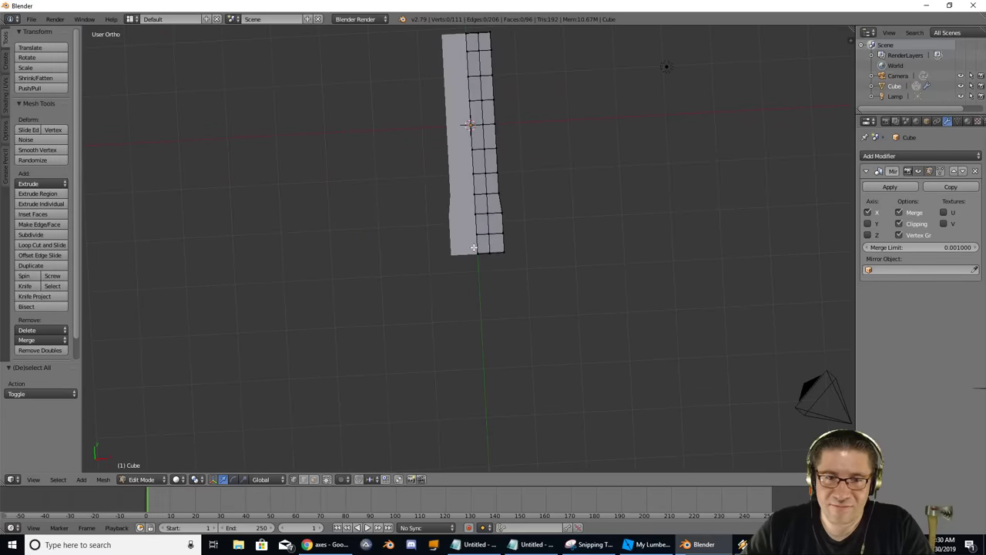
right_click(493, 273, "alt")
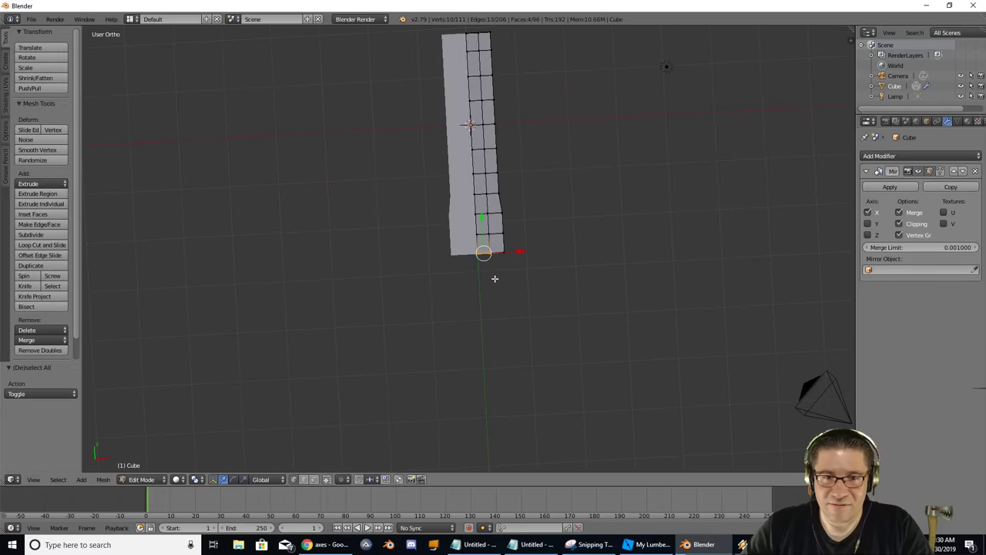
key("g")
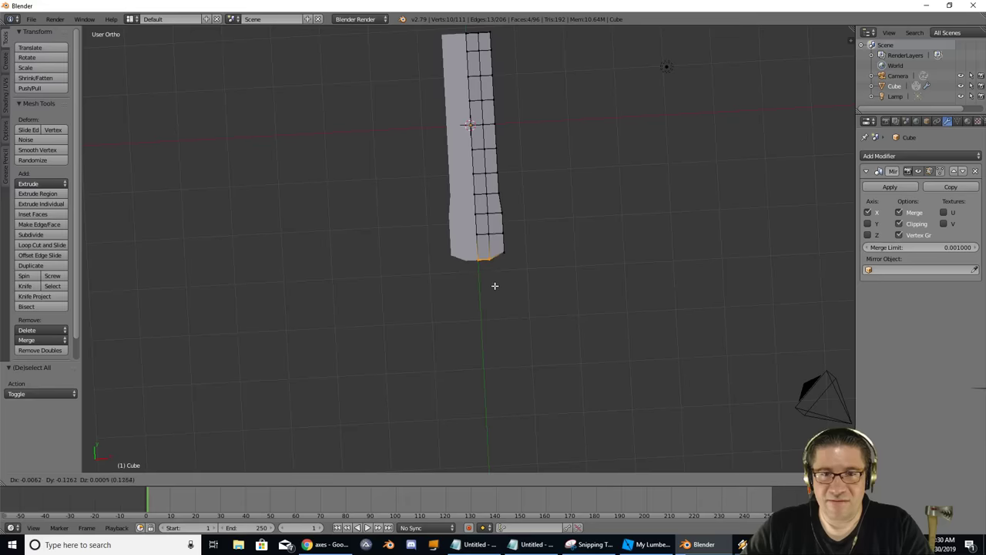
left_click(494, 282)
key("a")
key("b")
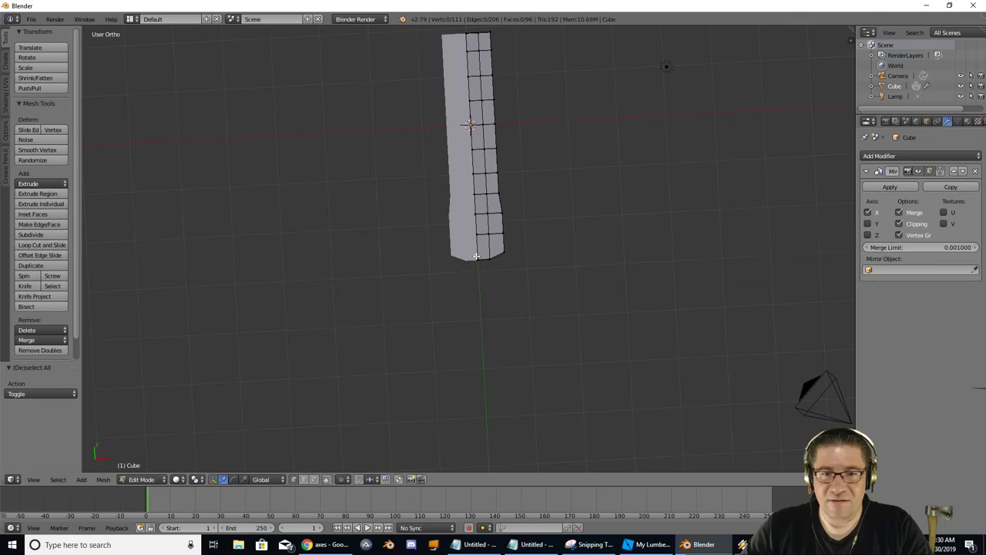
left_click_drag(482, 276, 482, 277)
key("g")
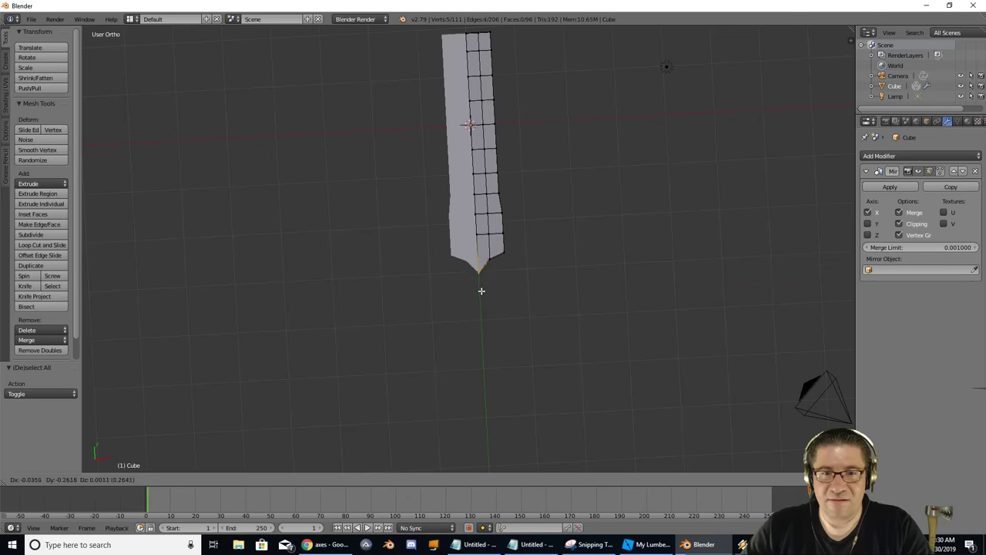
left_click(482, 306)
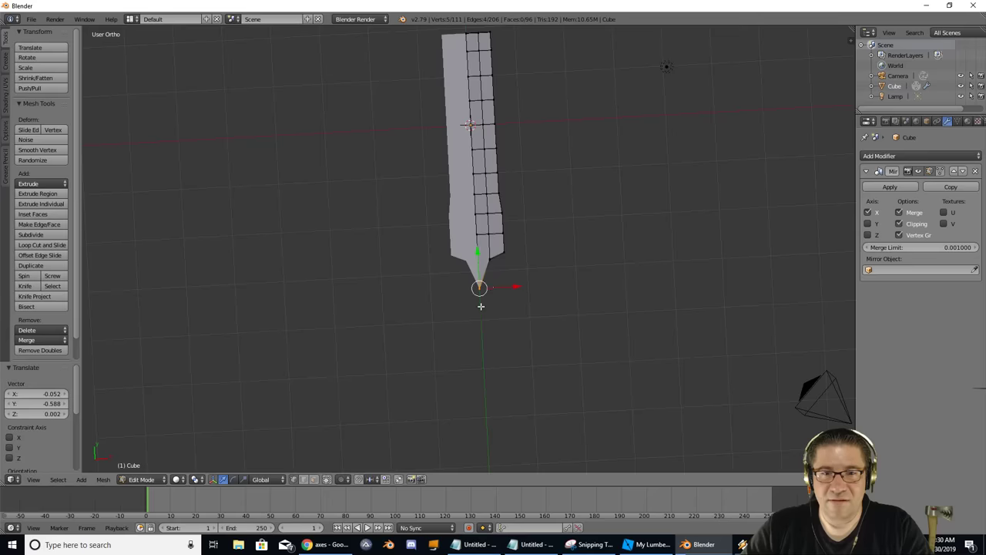
Taper a vertex on the blade's right side in toward the tip.
key("a")
key("b")
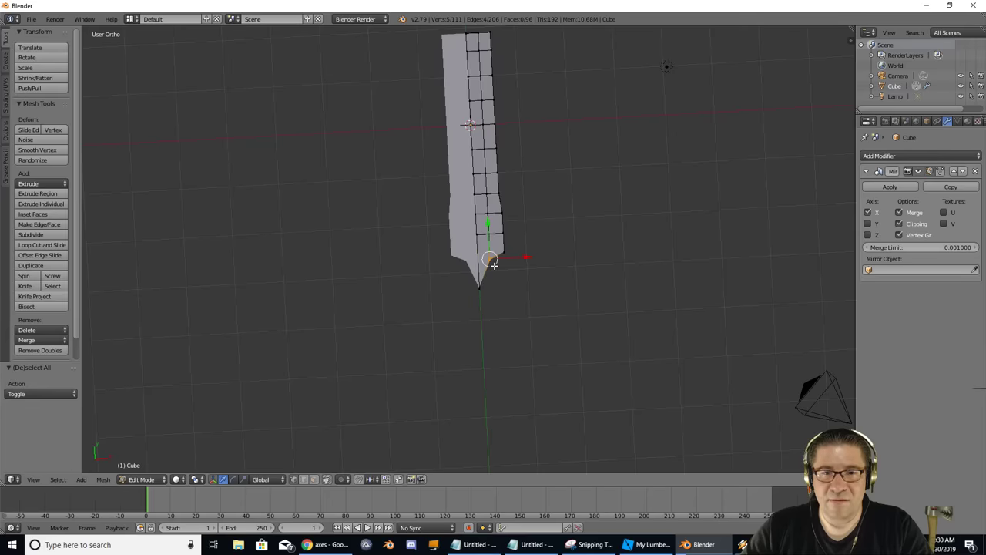
key("g")
left_click(494, 261)
key("a")
key("b")
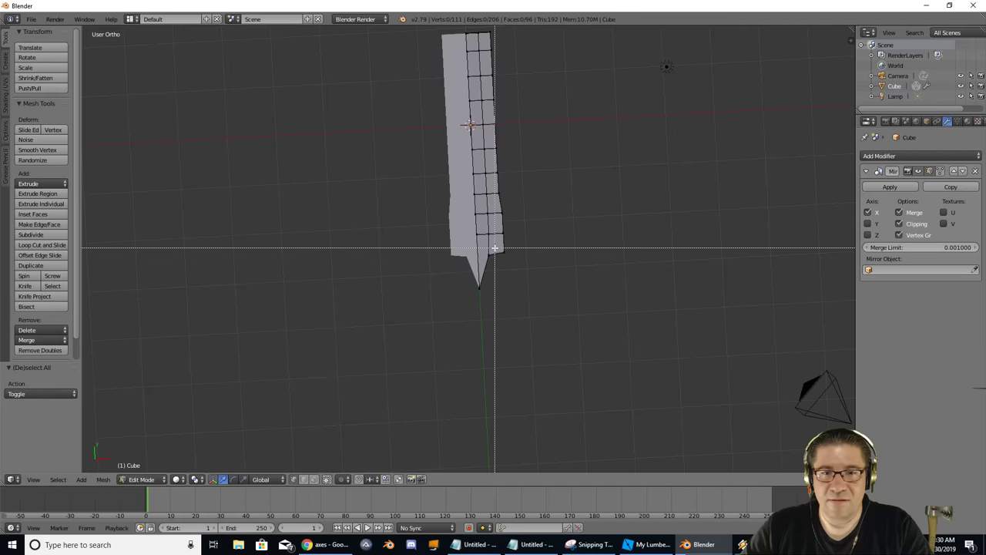
left_click_drag(495, 248, 506, 255)
key("g")
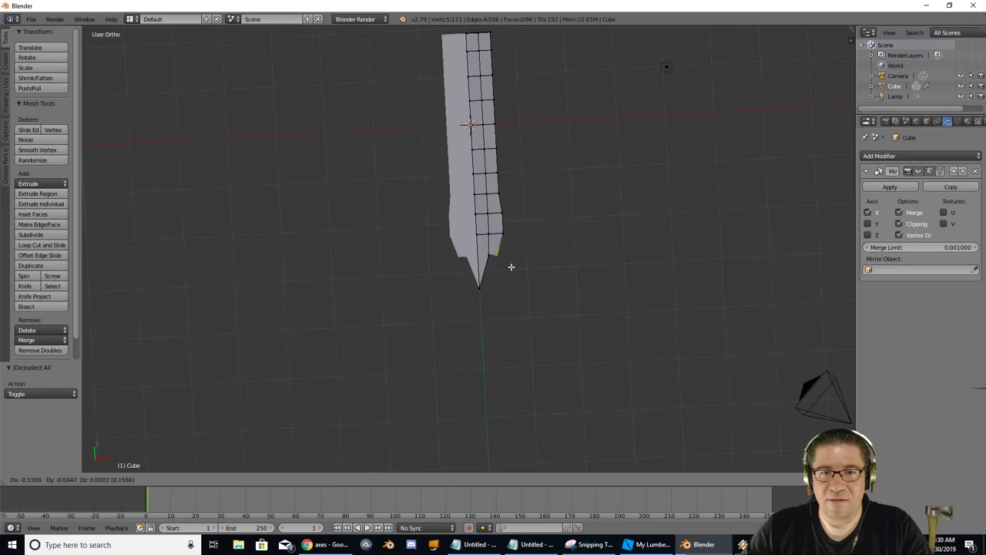
left_click(516, 260)
Move the next side vertex inward, then check the blade at an angle and from top view.
key("b")
left_click_drag(492, 242, 511, 263)
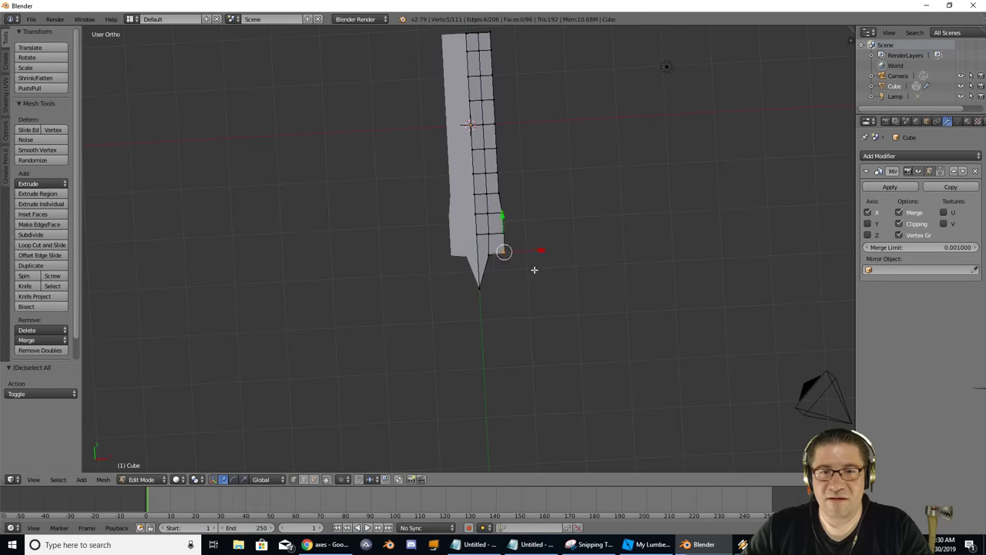
key("g")
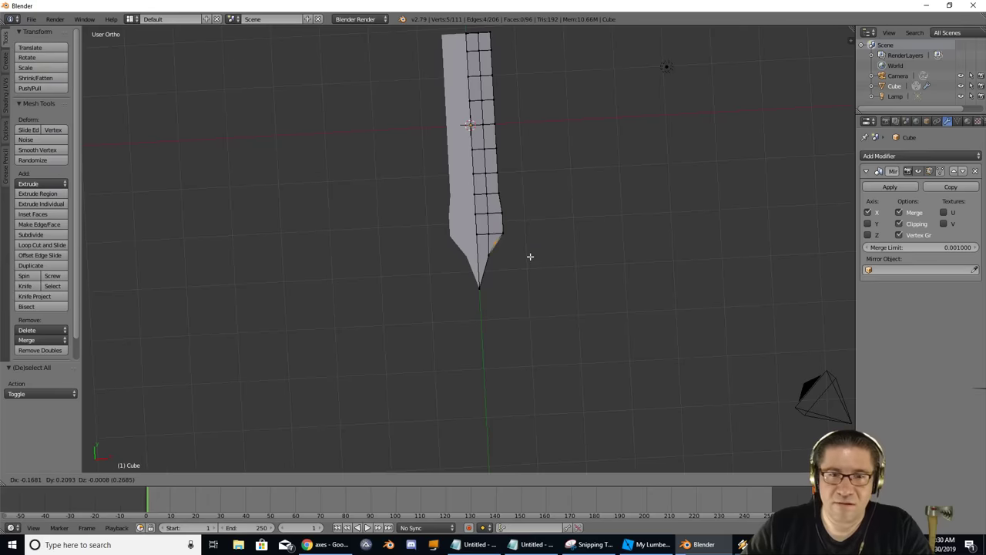
left_click(527, 255)
mouse_move(529, 255)
middle_mouse_down()
mouse_move(495, 237)
mouse_move(500, 264)
mouse_move(448, 258)
mouse_move(531, 262)
middle_mouse_up()
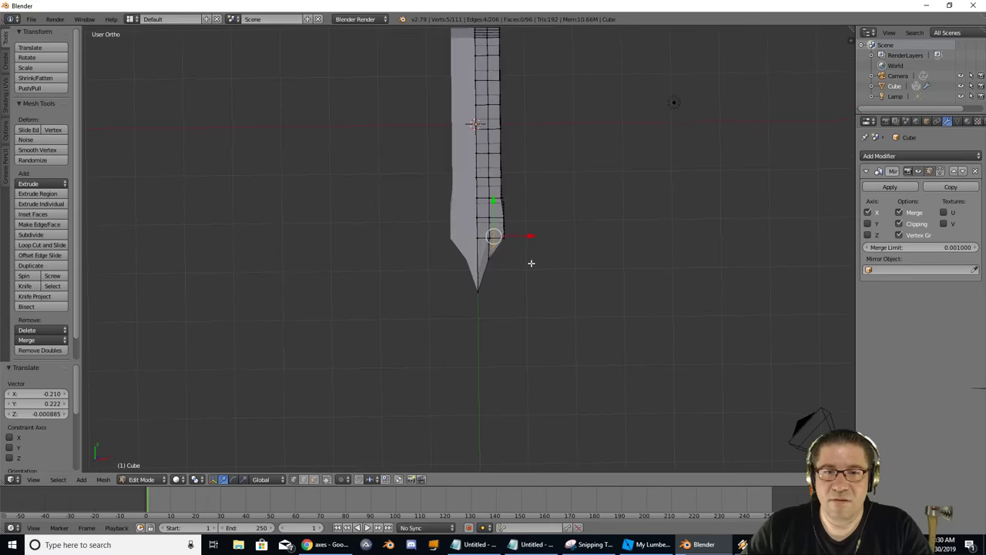
key("KP_7")
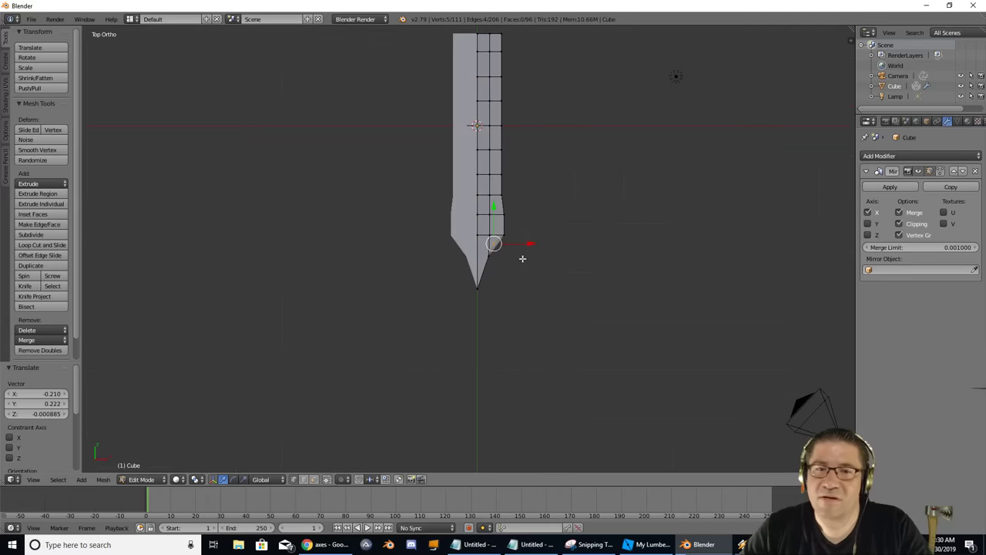
Move vertices along the blade's right edge to smooth out its bulge.
key("a")
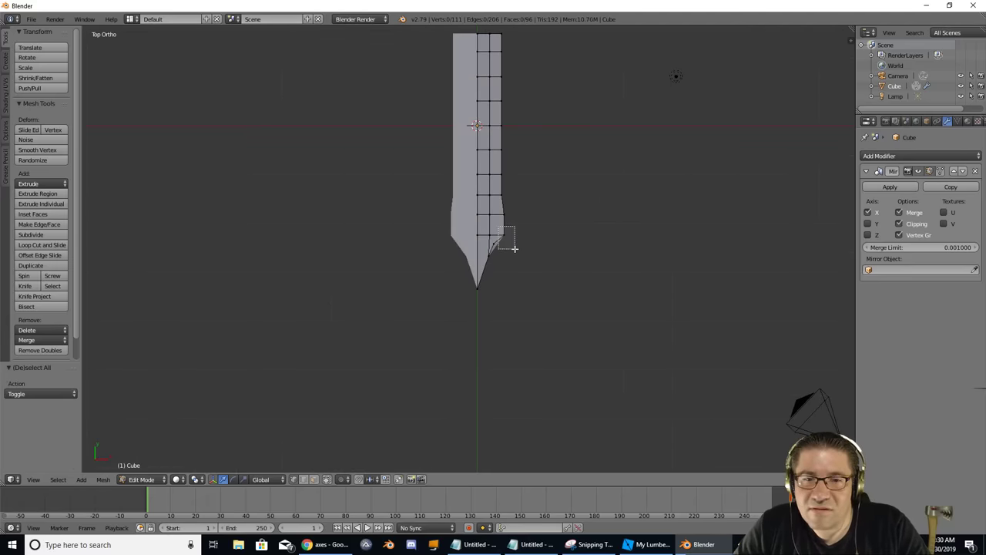
left_click_drag(515, 248, 515, 248)
key("g")
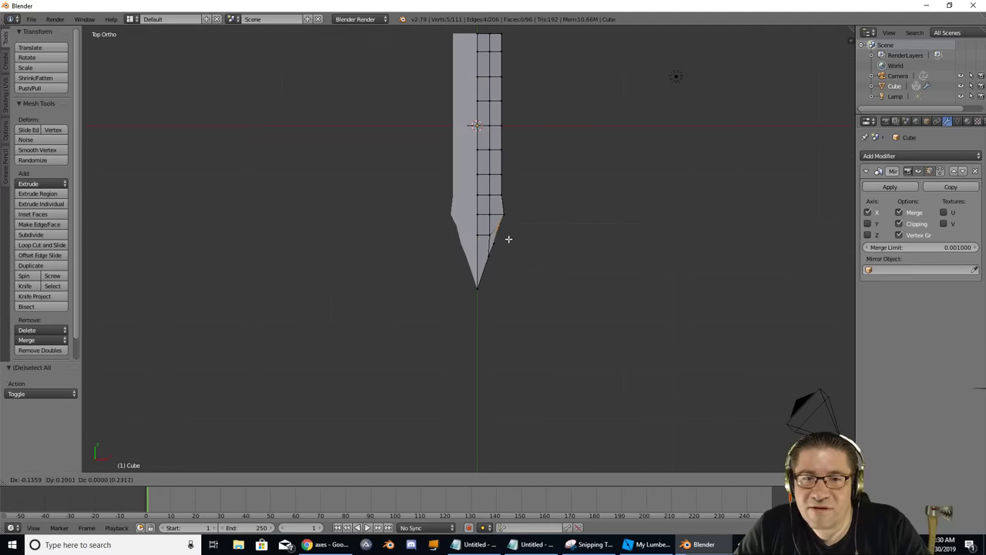
left_click(508, 235)
key("a")
key("b")
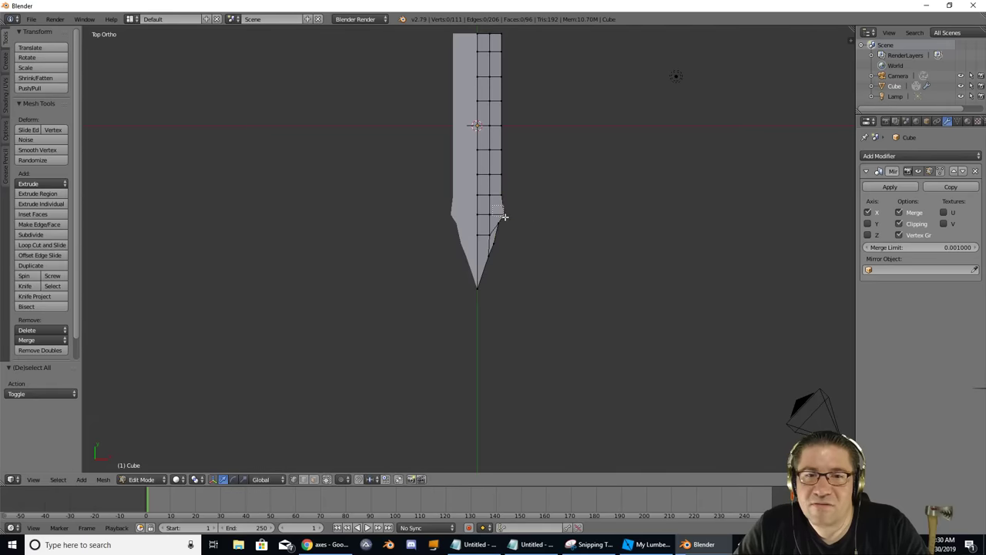
mouse_move(499, 204)
left_mouse_down()
mouse_move(517, 218)
mouse_move(498, 222)
left_mouse_up()
key("g")
left_click(513, 212)
Box-select the vertices along the blade's curve and move them to round it.
key("a")
key("b")
key("g")
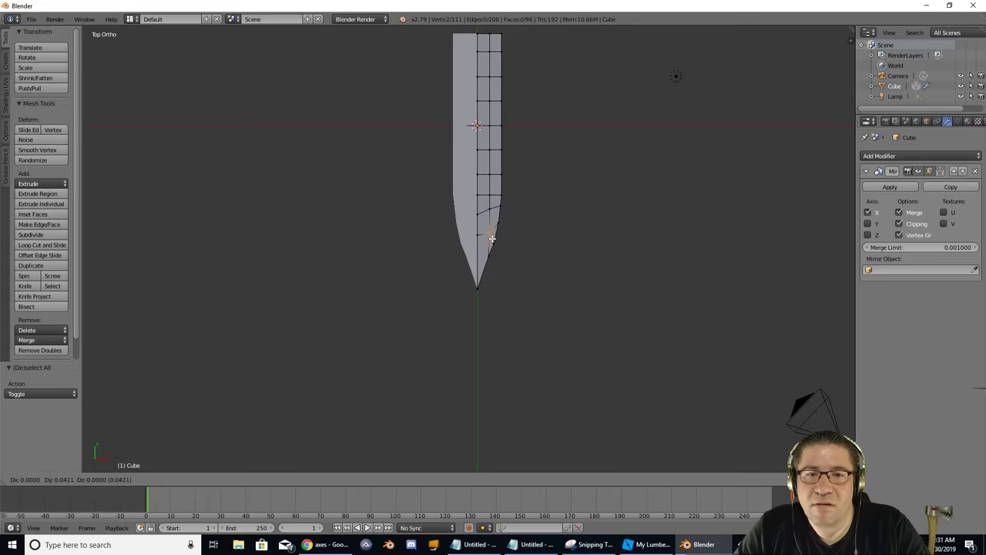
key("a")
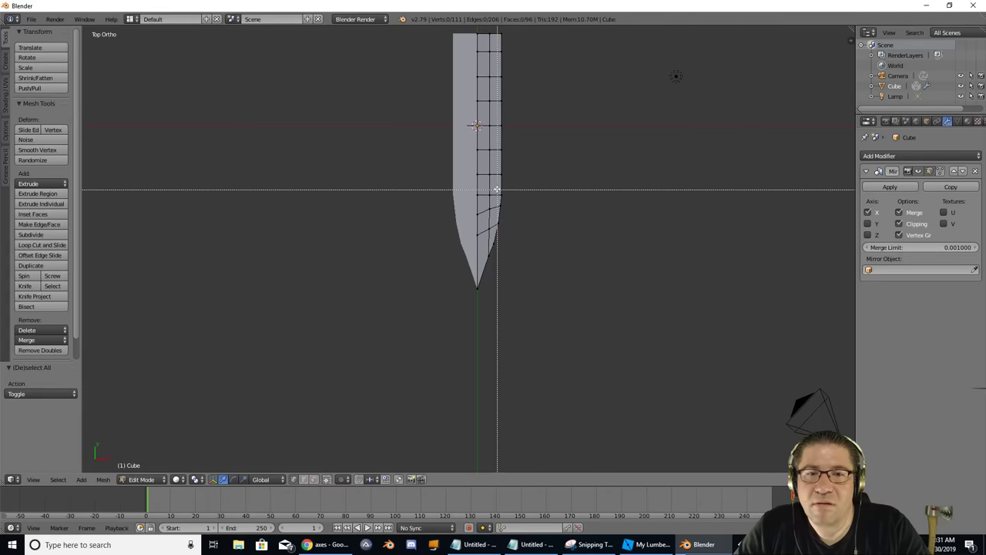
key("g")
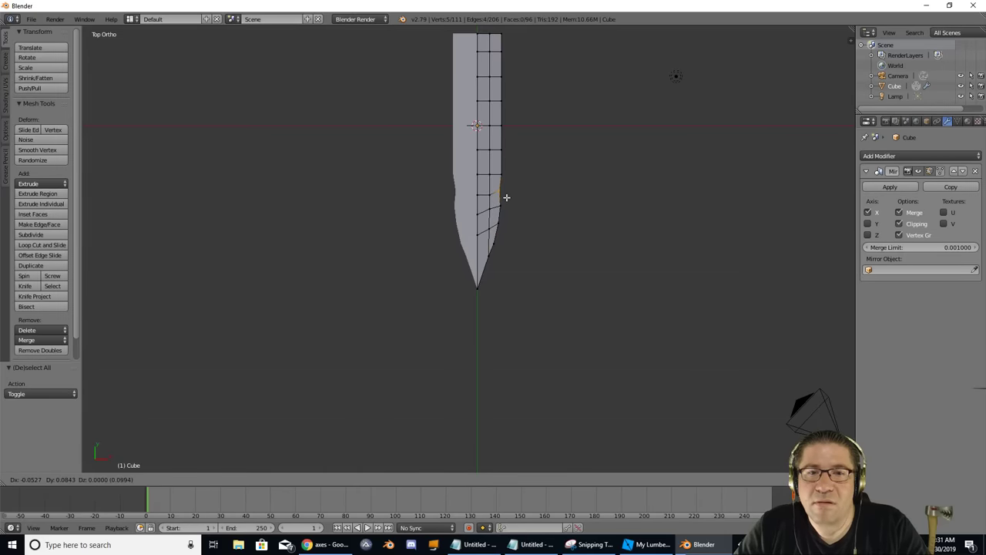
right_click(506, 197)
key("b")
left_click_drag(487, 188, 516, 266)
key("g")
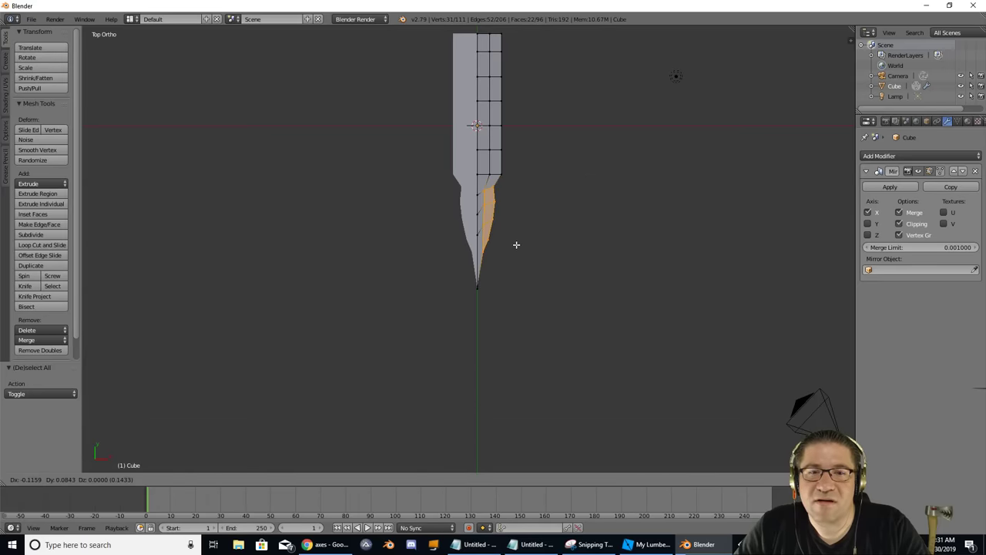
left_click(516, 245)
Nudge the edge chain near the tip and shift the blade vertices slightly right.
key("a")
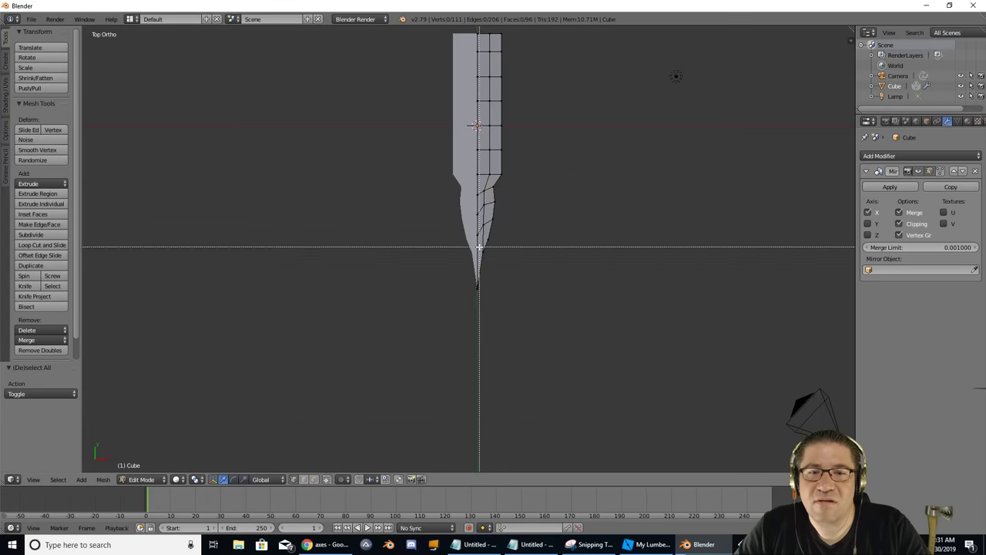
right_click(487, 254, "alt")
key("g")
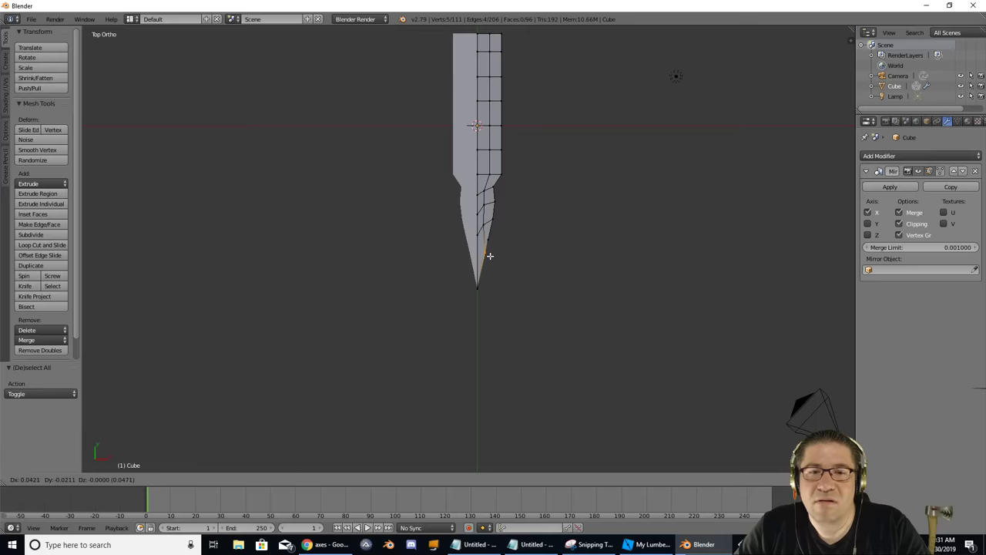
left_click(490, 255)
key("a")
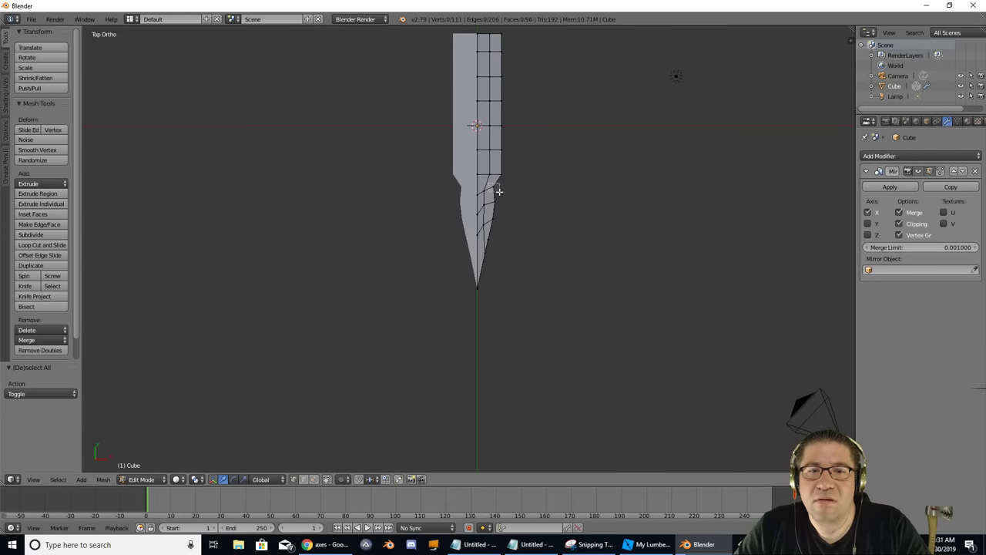
key("h")
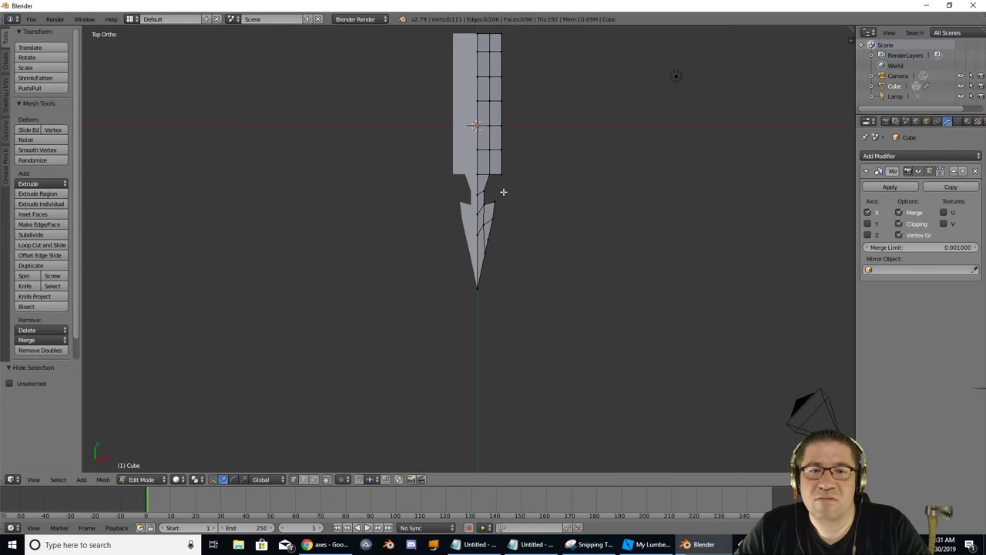
key("alt+h")
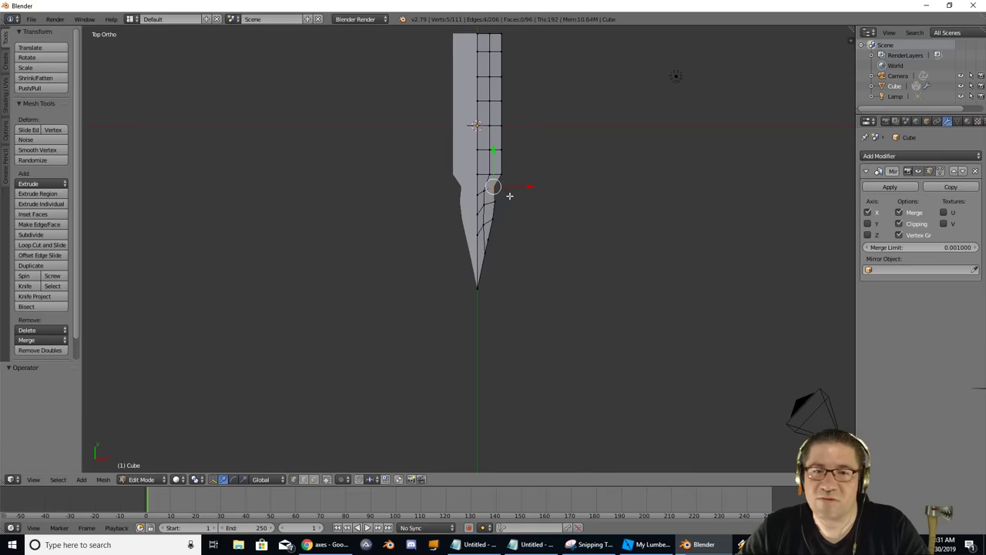
key("g")
left_click(515, 198)
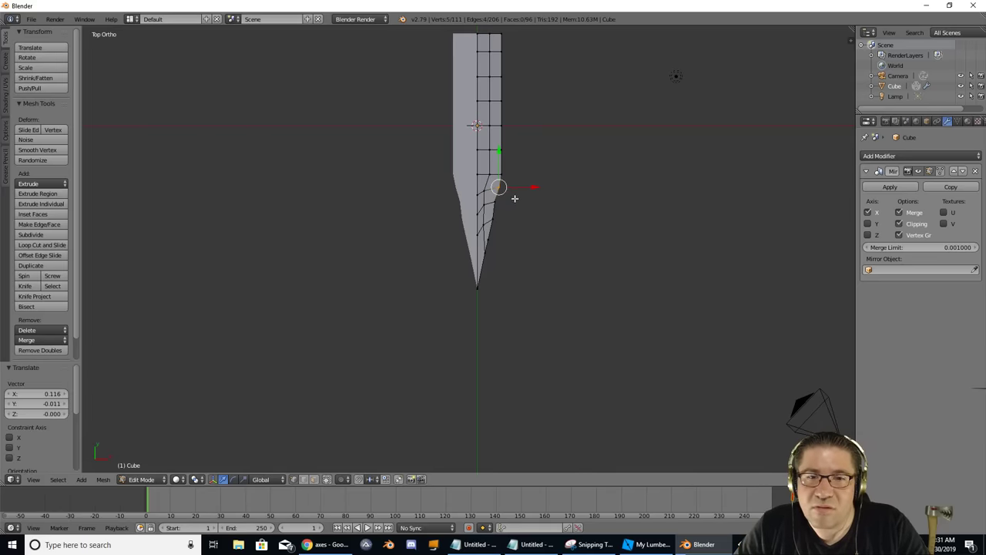
Move the blade vertices outward, then undo to restore the five-vertex selection.
key("a")
key("g")
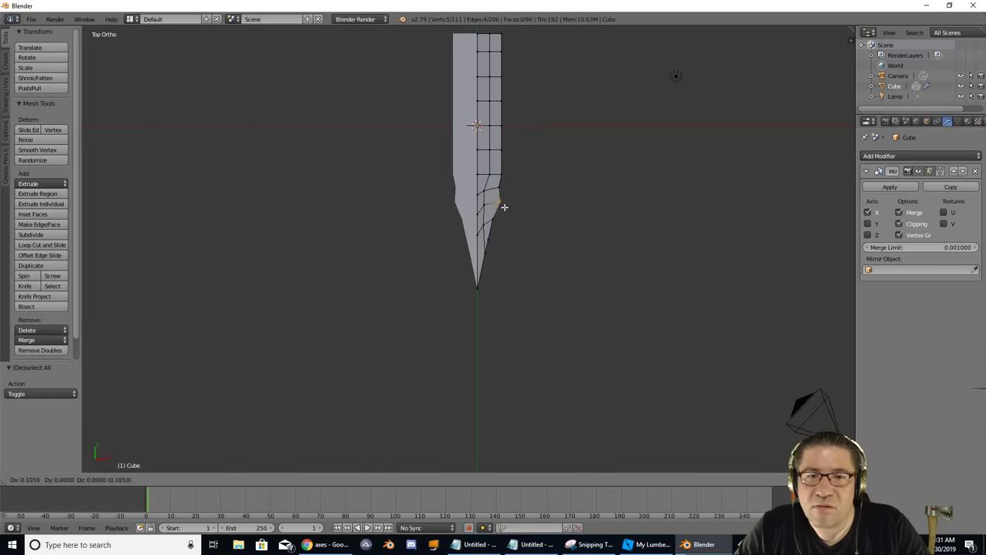
left_click(501, 208)
key("a")
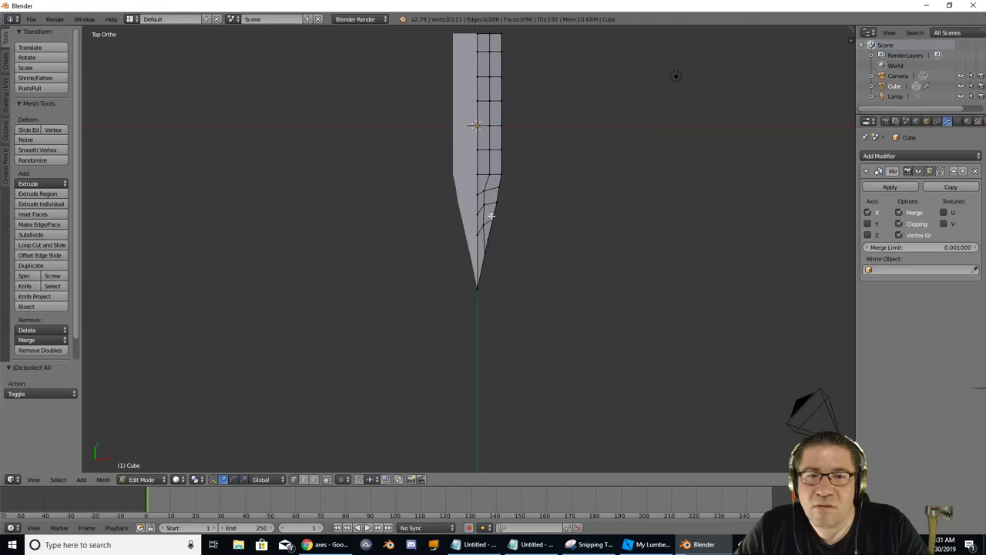
key("ctrl+z")
Raise a blade-bevel vertex and the bottom-corner vertex upward.
middle_click_drag(498, 218, 454, 130)
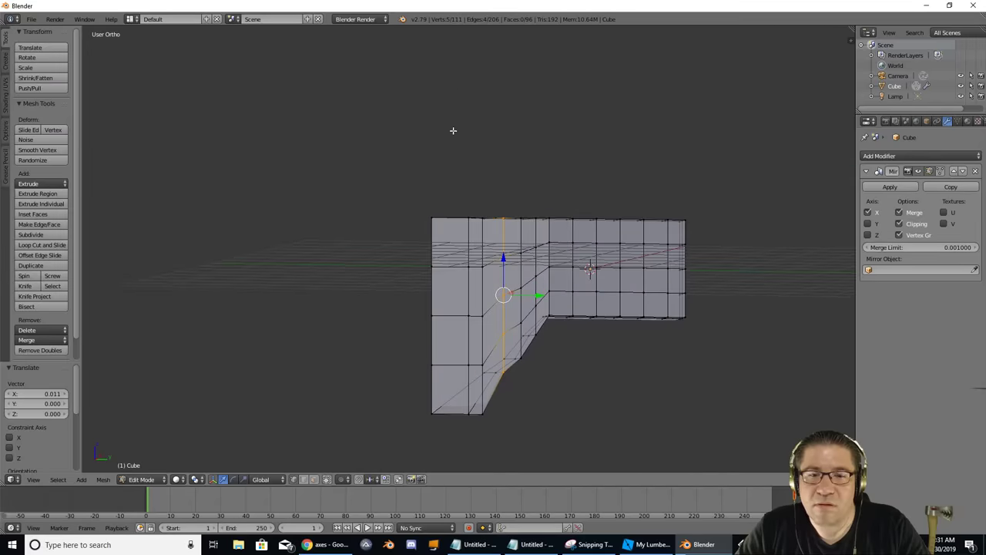
middle_click_drag(545, 339, 521, 407)
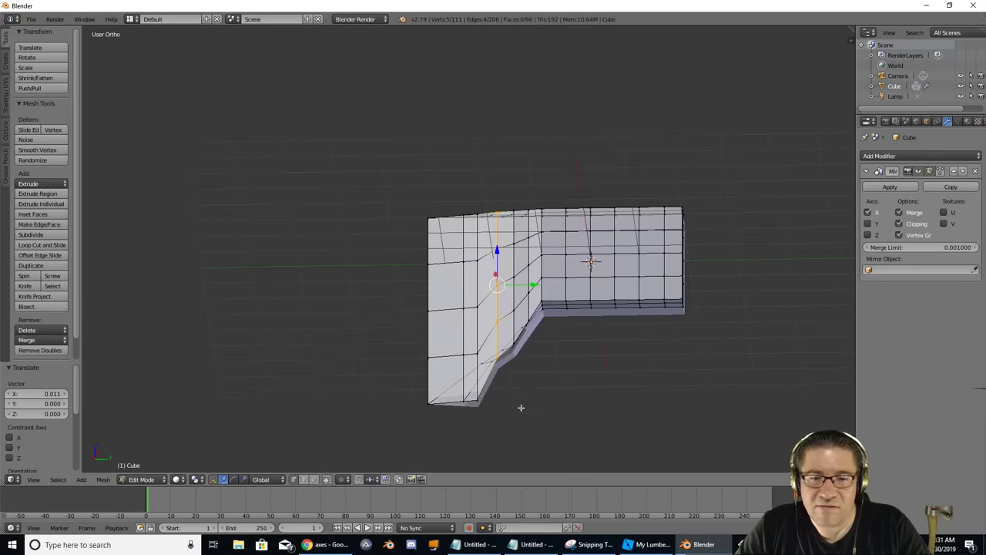
right_click(477, 400)
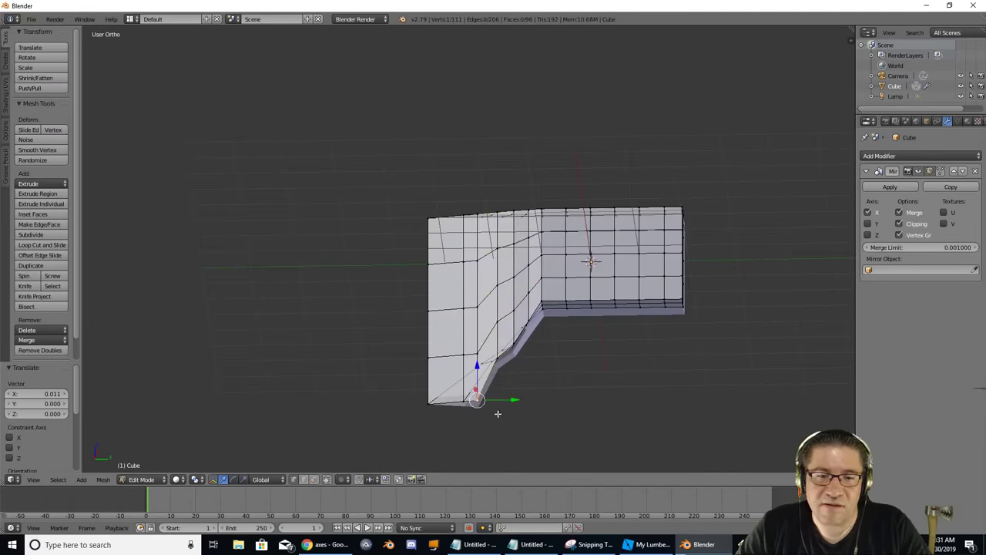
key("g")
left_click(490, 372)
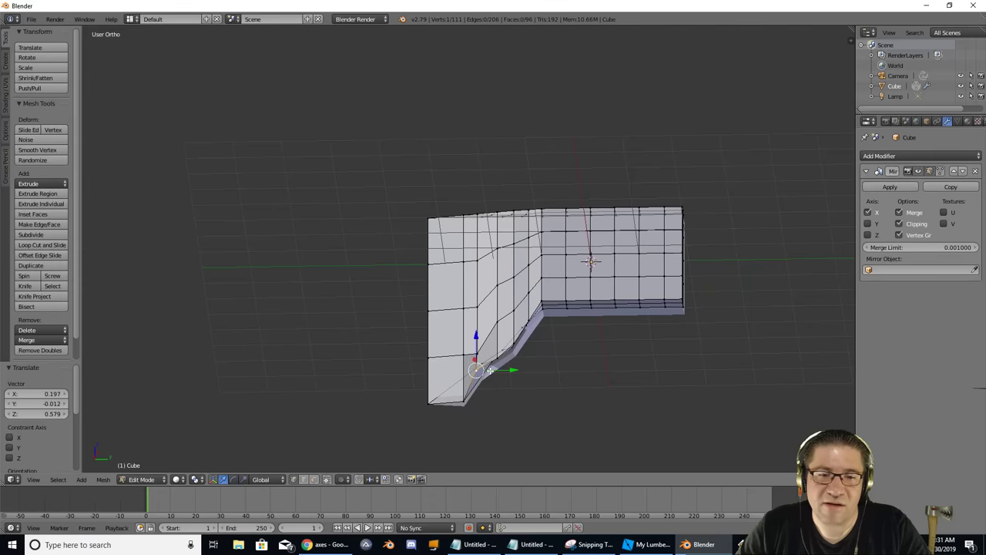
key("a")
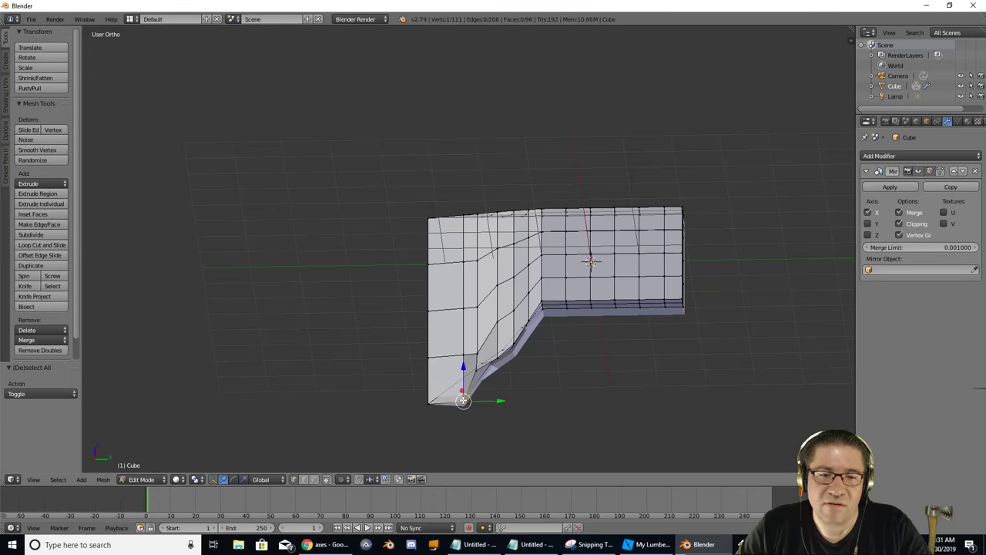
key("g")
left_click(460, 378)
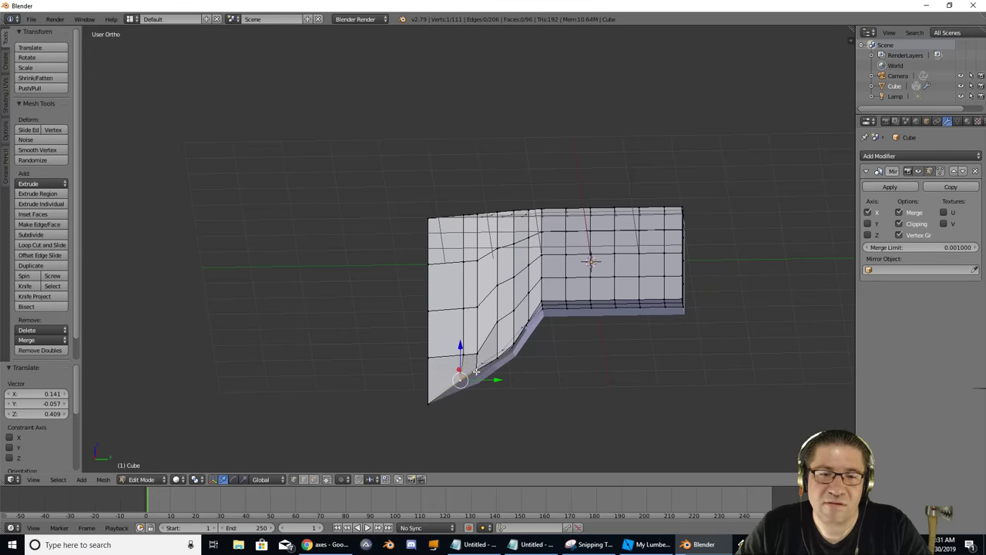
Move three more vertices along the blade bevel, one at a time.
middle_click_drag(460, 379, 498, 373)
right_click(518, 362)
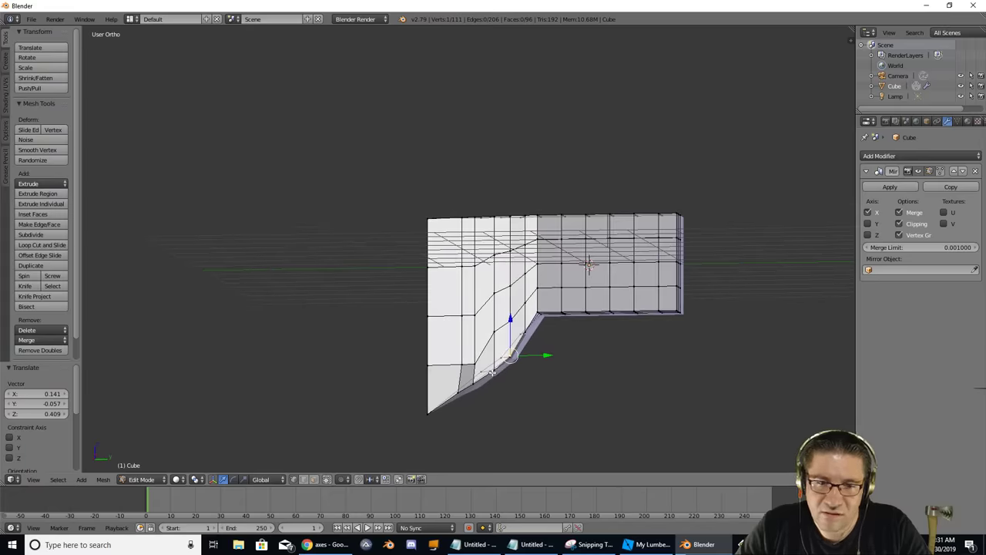
key("g")
left_click(489, 361)
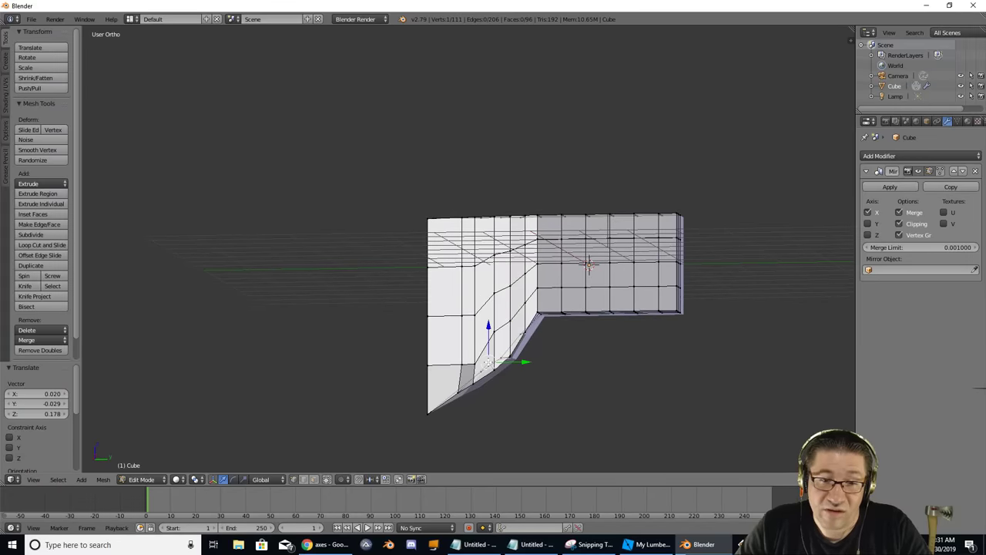
right_click(472, 375)
key("g")
left_click(472, 374)
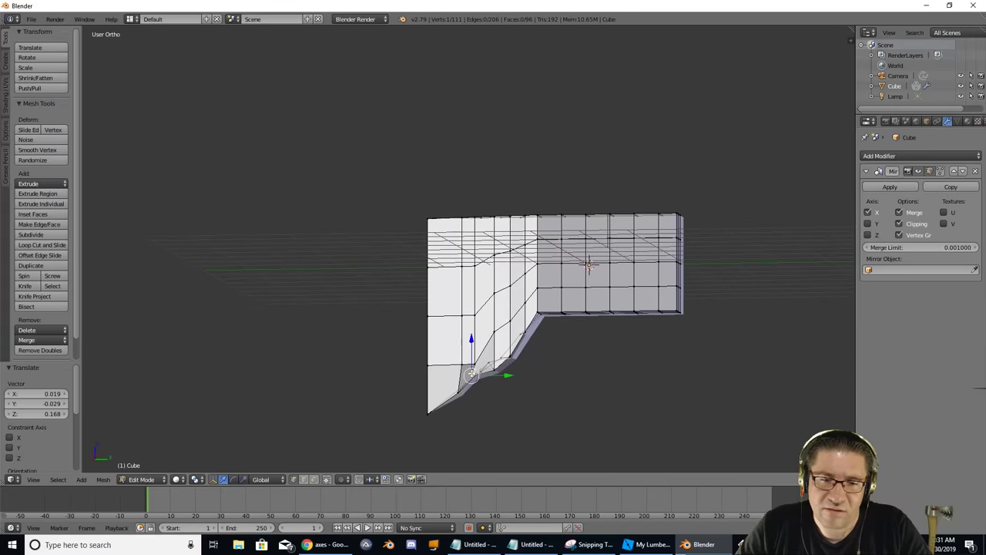
right_click(495, 363)
key("g")
left_click(490, 358)
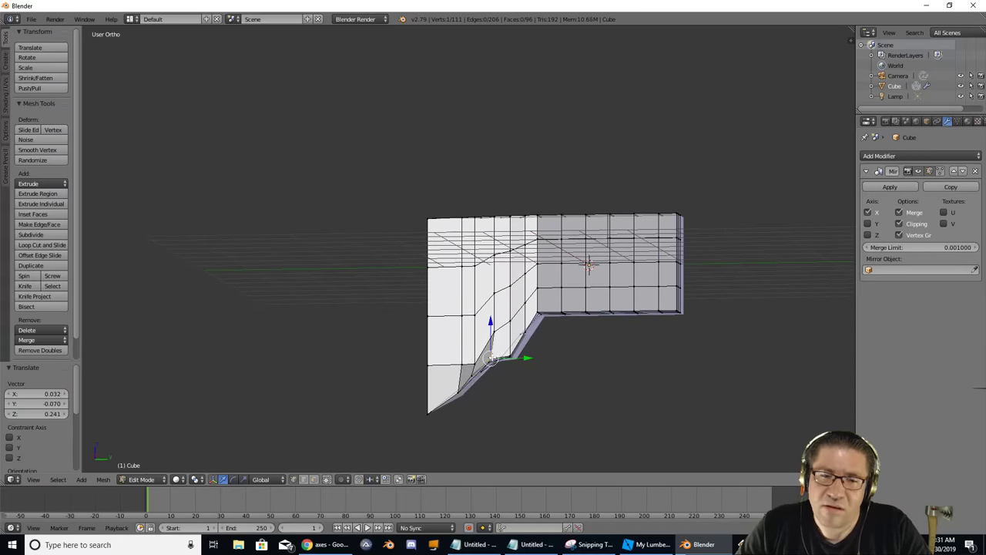
Refine the current bevel vertex's position in several small moves.
key("g")
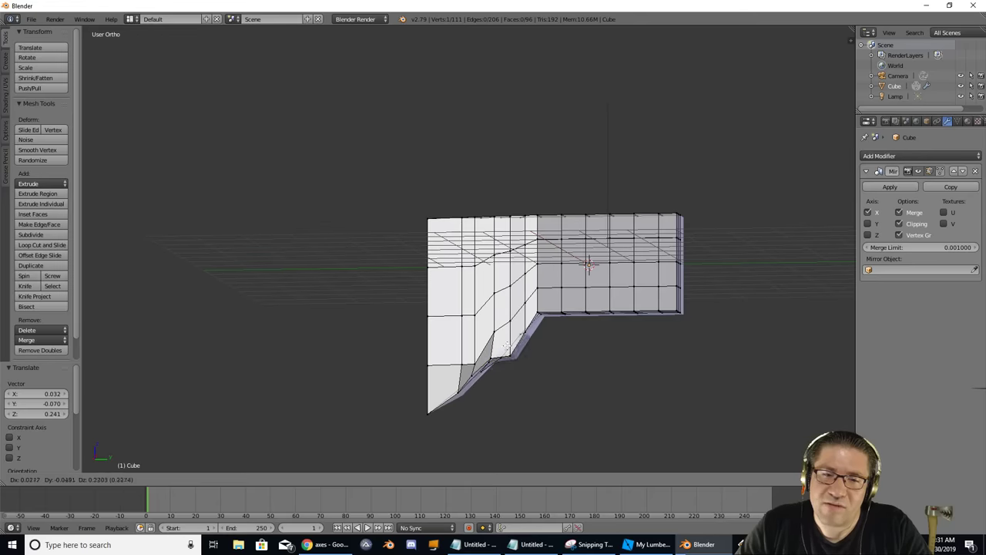
left_click(509, 348)
key("g")
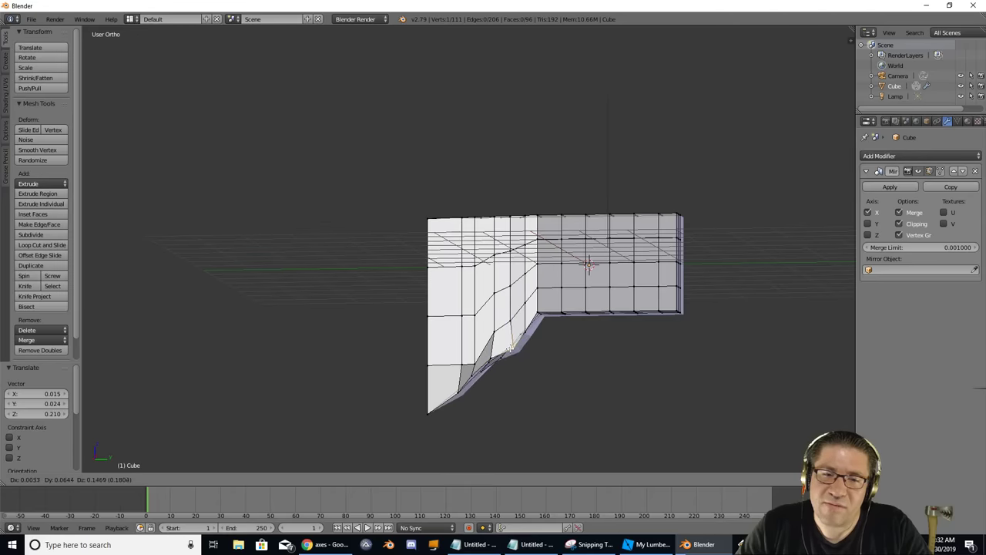
left_click(509, 340)
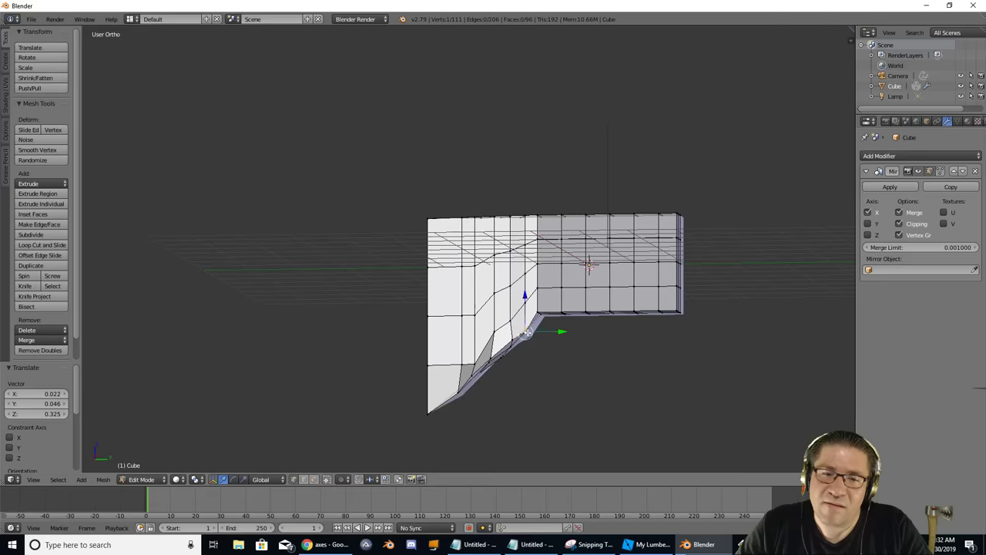
key("g")
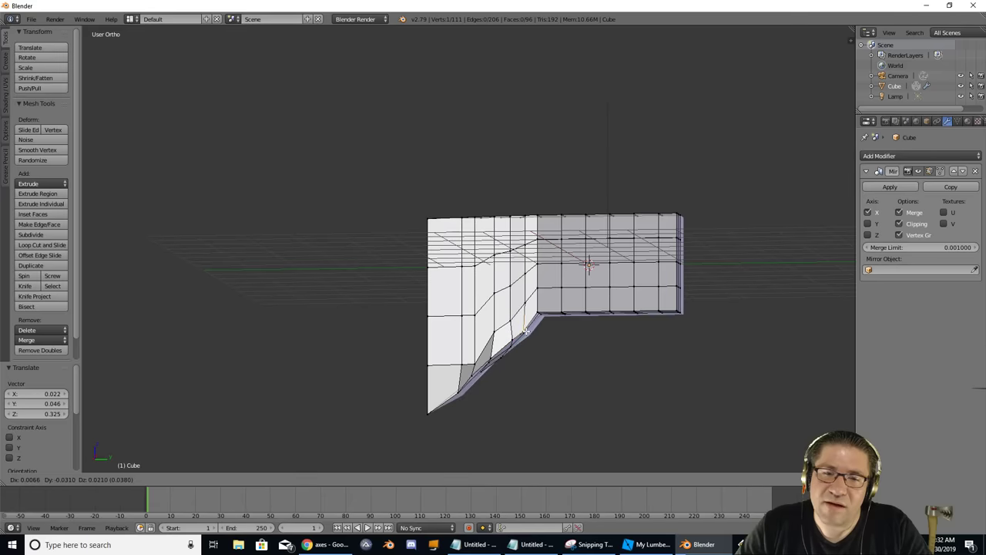
left_click(524, 333)
key("g")
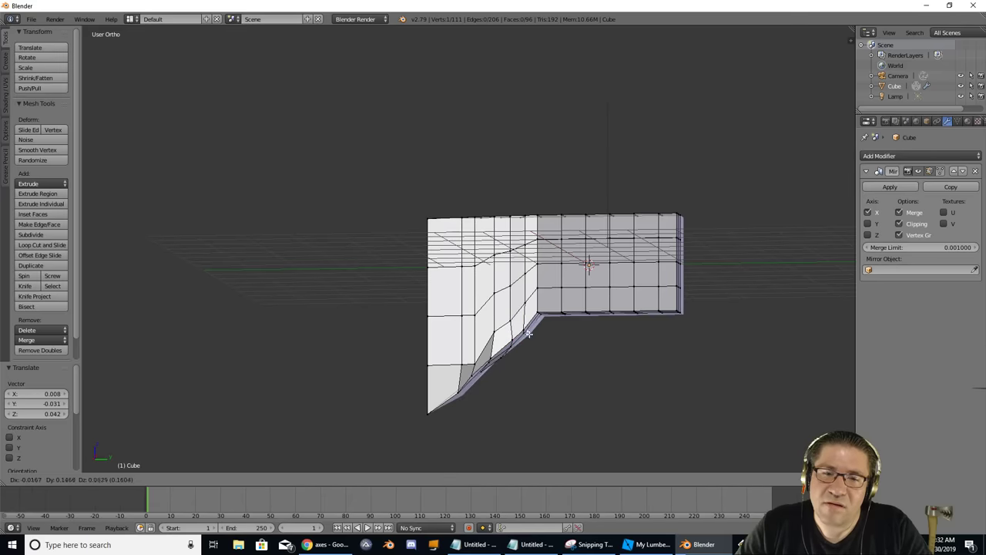
left_click(528, 333)
Nudge the bevel vertex down the blade slope, checking it from new angles.
middle_click_drag(528, 333, 494, 326)
key("g")
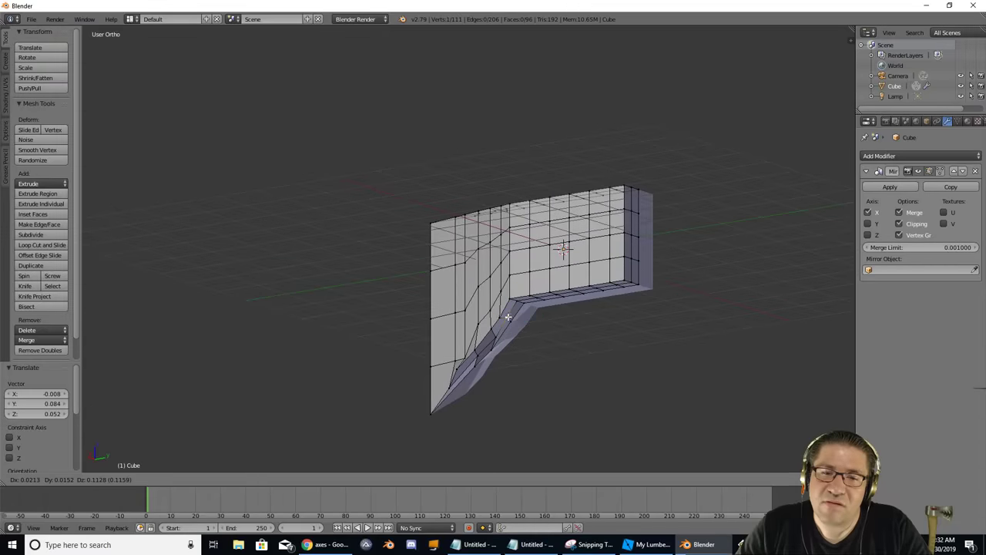
left_click(508, 317)
middle_click_drag(508, 318, 493, 310)
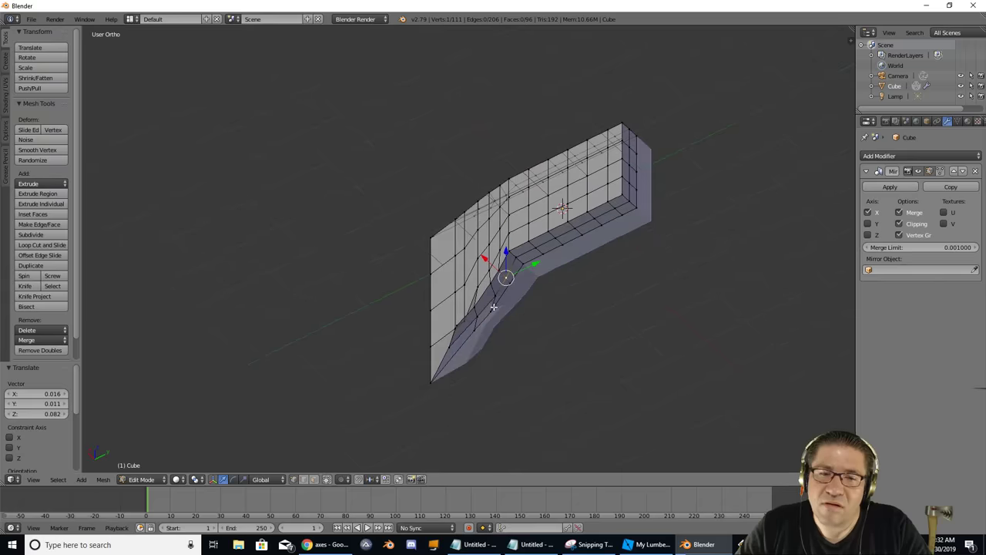
key("g")
left_click(500, 300)
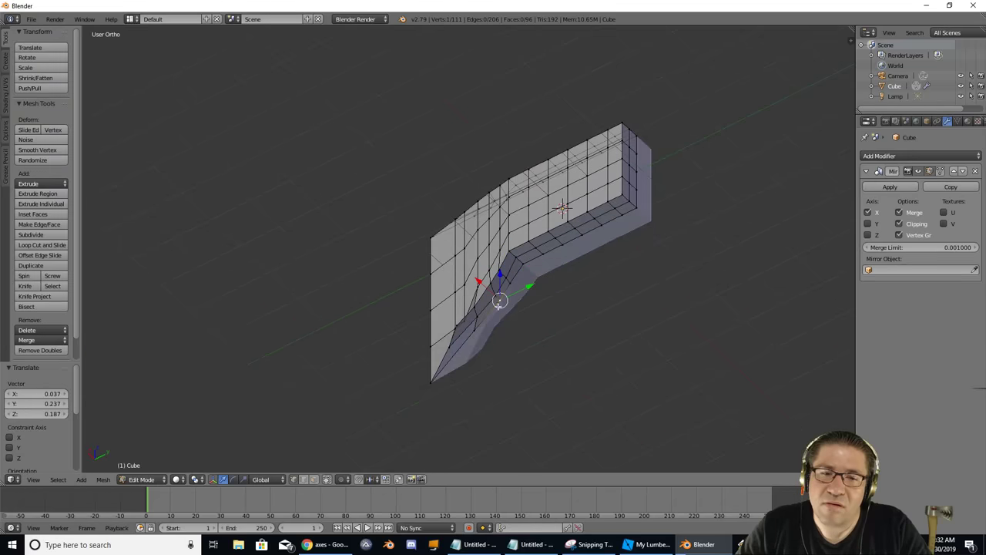
key("g")
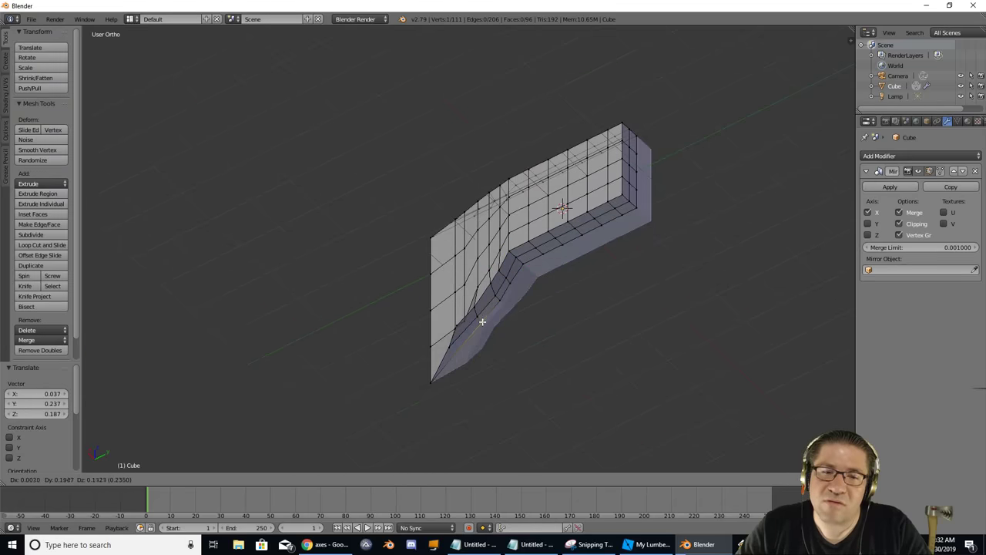
left_click(482, 326)
Shift the vertex up and left by X 0.025, Y 0.062, Z 0.037, then view from the front.
middle_click_drag(481, 326, 534, 344)
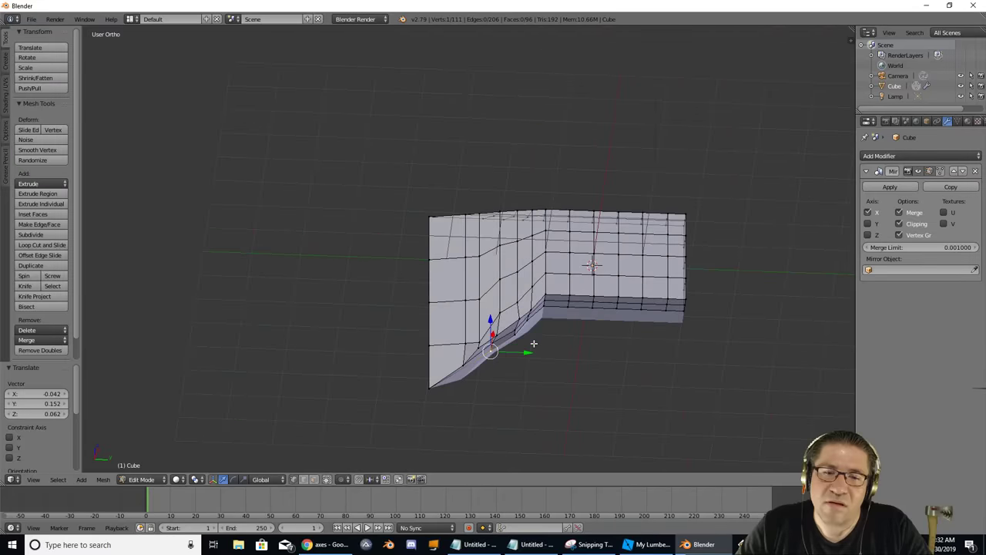
key("g")
left_click(481, 345)
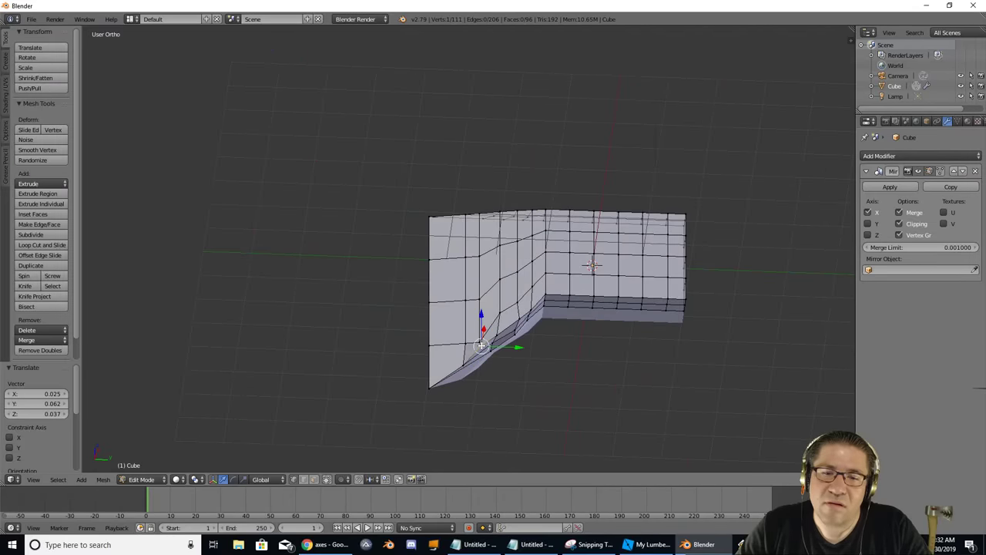
key("KP_1")
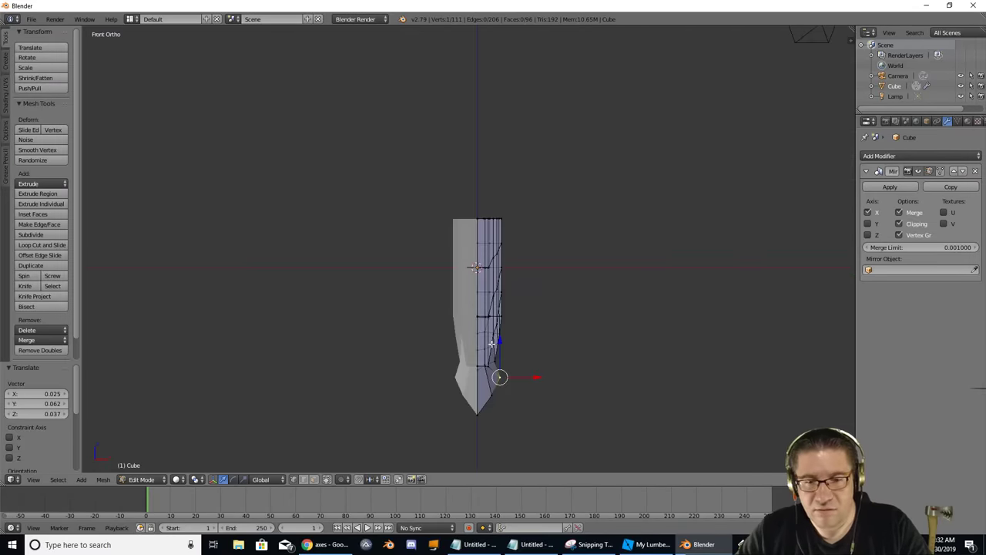
Pull the vertex near the blade's lower tip inward by X −0.147, Z 0.053.
key("g")
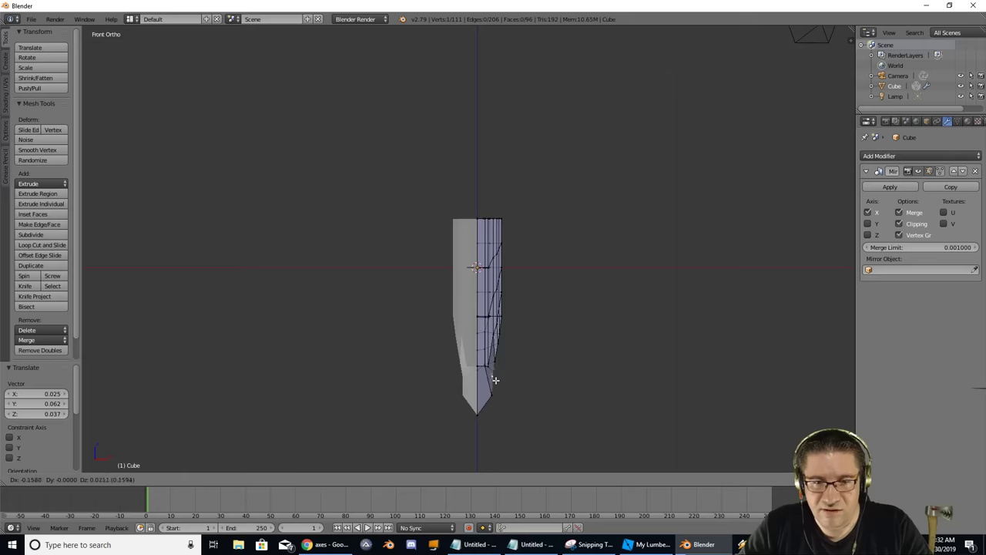
left_click(493, 380)
key("g")
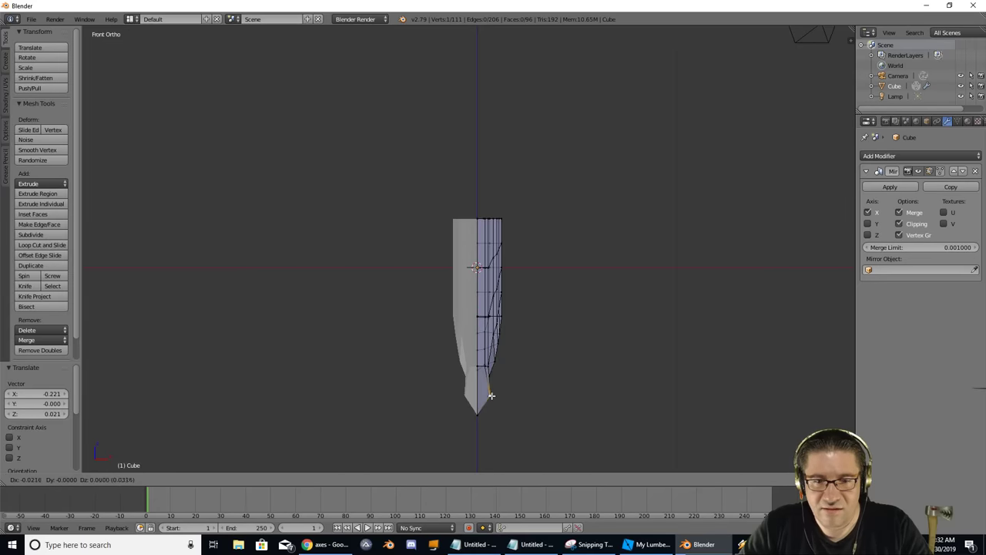
left_click(485, 393)
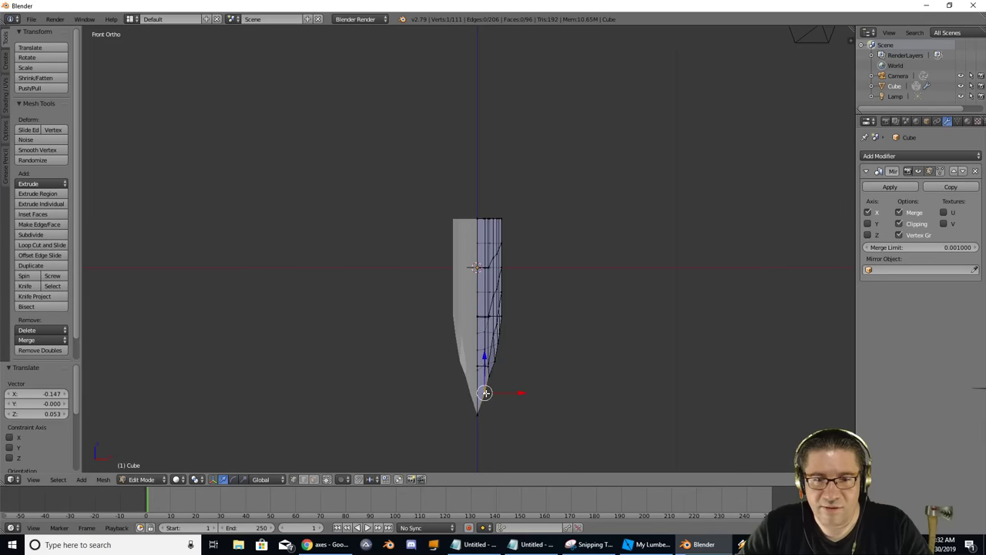
middle_click_drag(529, 383, 484, 362)
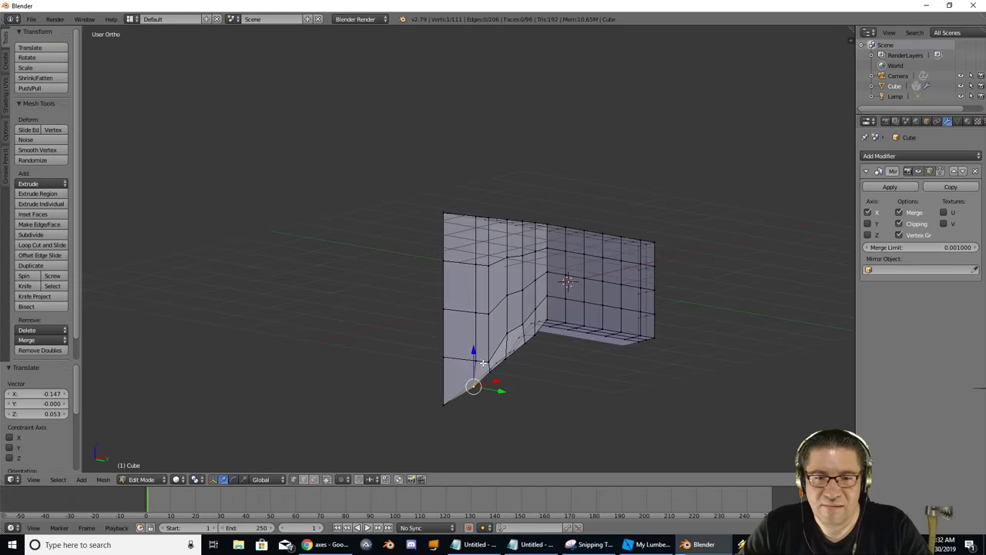
Reposition a blade vertex, undoing one try, then raise it further up the blade.
key("g")
left_click(472, 353)
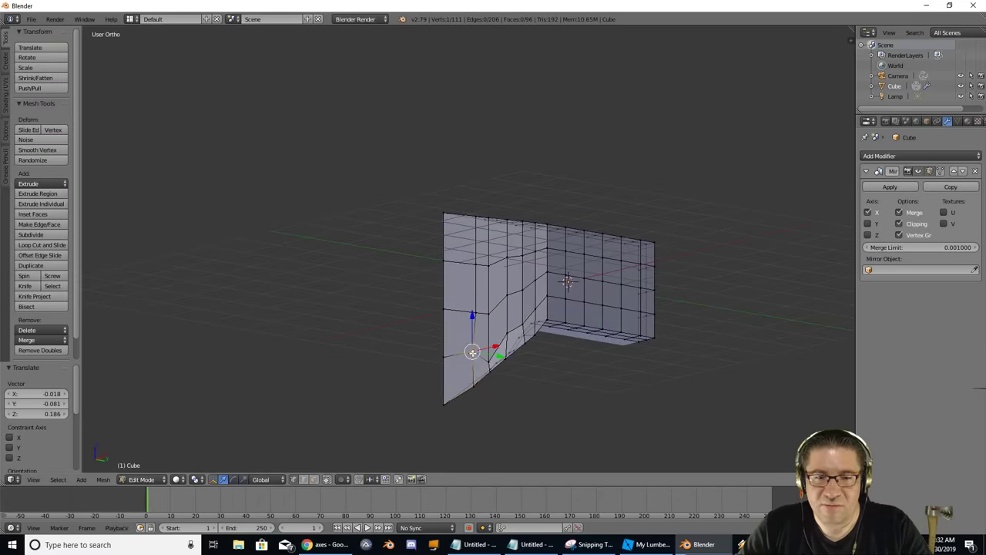
key("ctrl+z")
key("g")
left_click(476, 380)
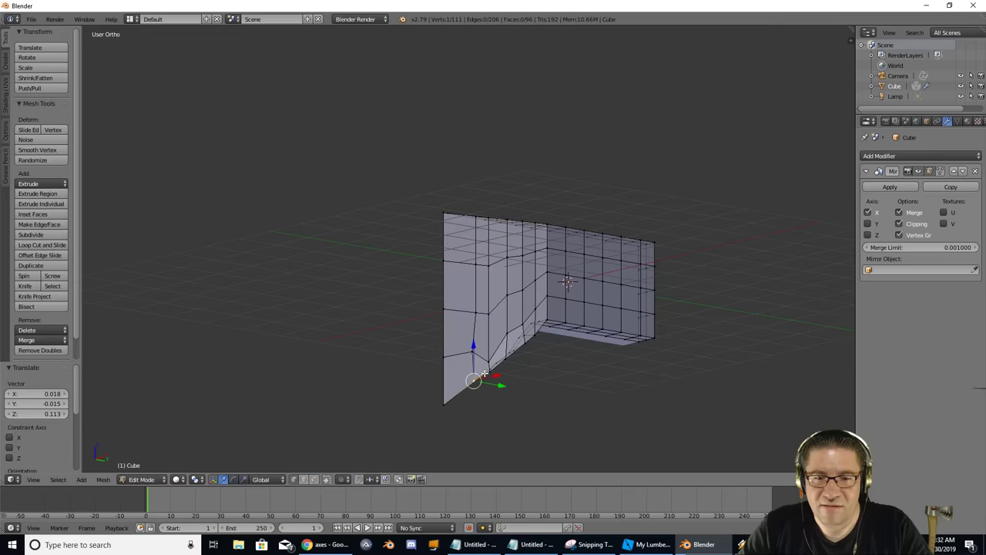
key("g")
left_click(488, 314)
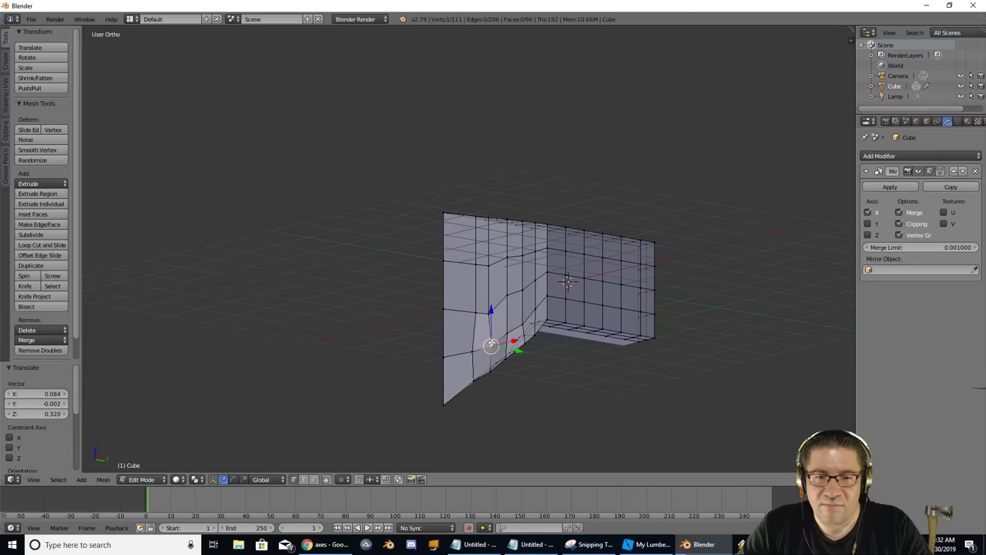
key("g")
left_click(489, 302)
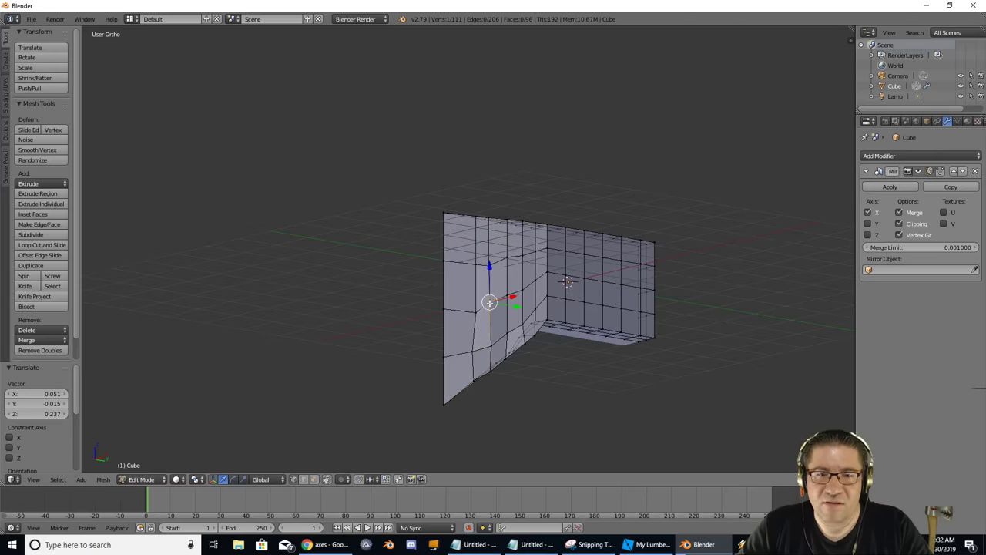
Place the next blade vertex and an upper blade vertex with small nudges.
key("g")
left_click(476, 305)
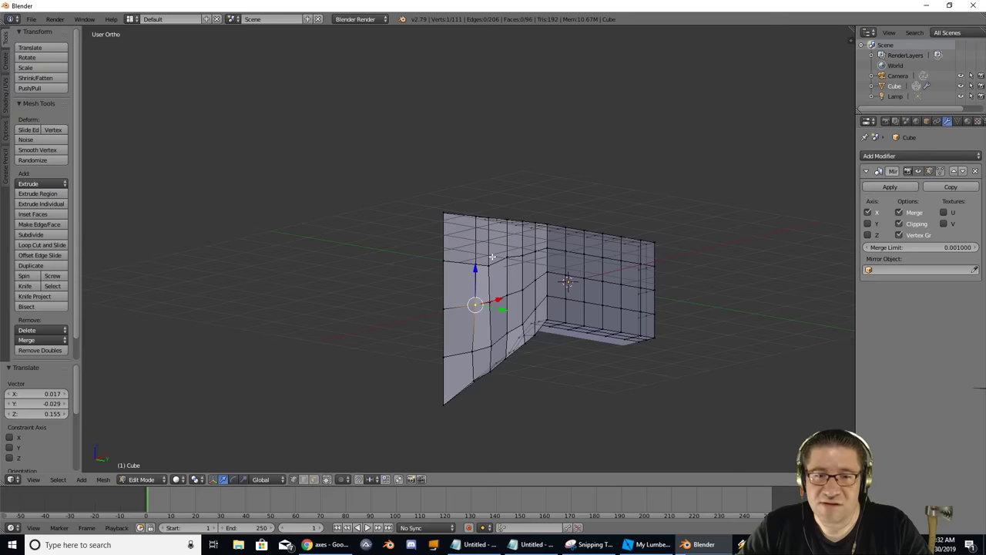
key("g")
left_click(476, 264)
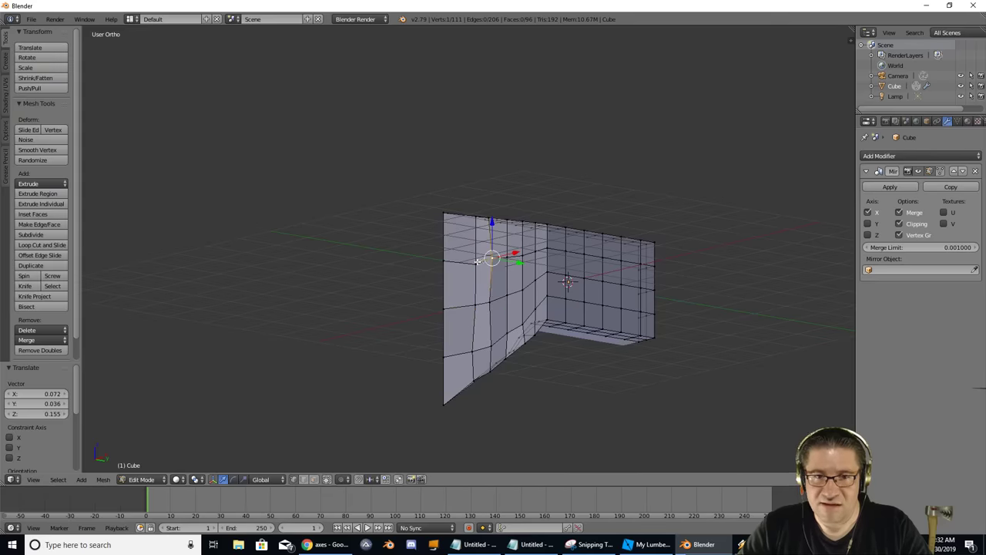
key("g")
left_click(475, 260)
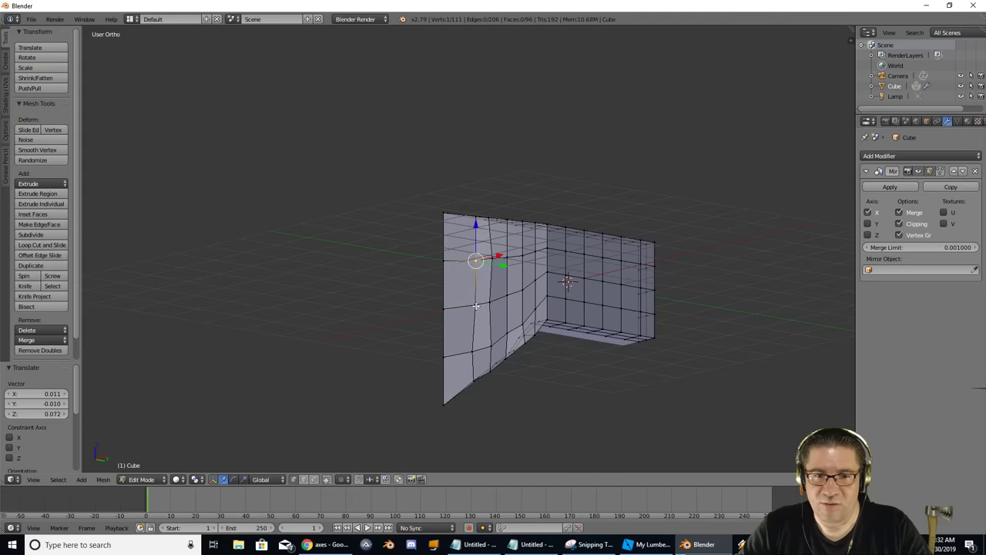
key("g")
left_click(473, 298)
Adjust a blade-edge vertex from edge-on views to X 0.061, Y −0.025, Z −0.013.
middle_click_drag(473, 298, 514, 395)
key("g")
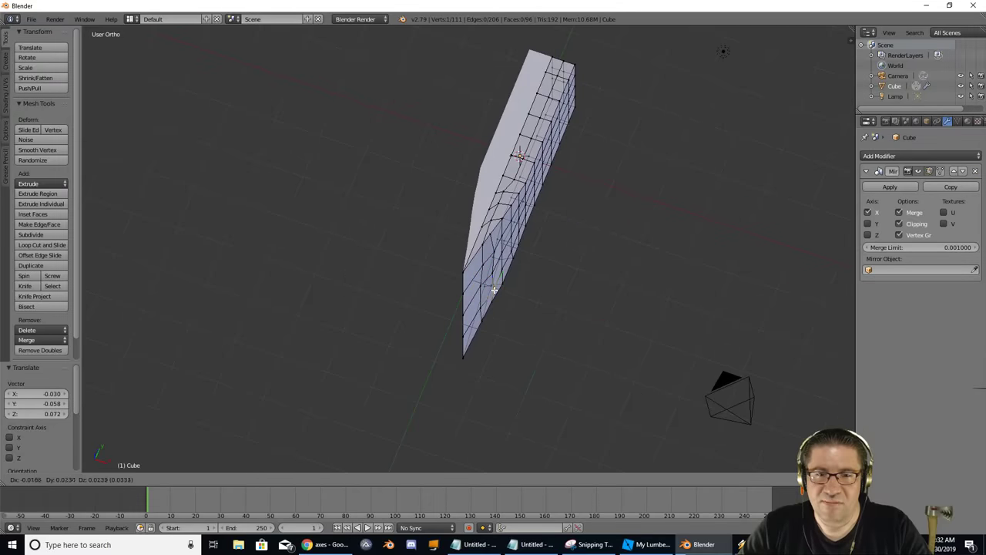
left_click(499, 299)
key("g")
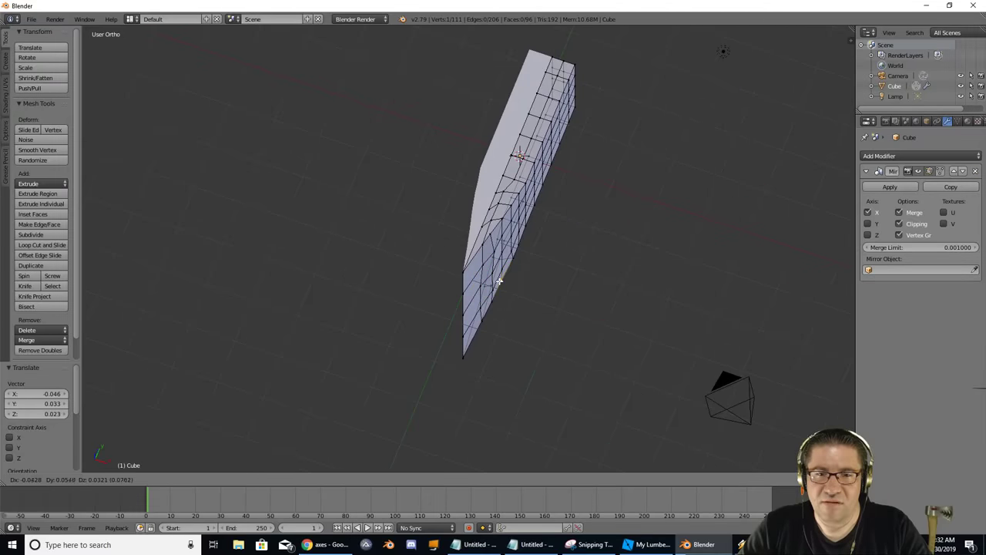
left_click(499, 285)
middle_click_drag(500, 285, 429, 147)
key("g")
left_click(502, 242)
Orbit around the mesh and settle into Top view.
middle_click_drag(491, 260, 492, 283)
middle_click_drag(617, 305, 663, 365)
middle_click_drag(563, 125, 563, 315)
key("KP_7")
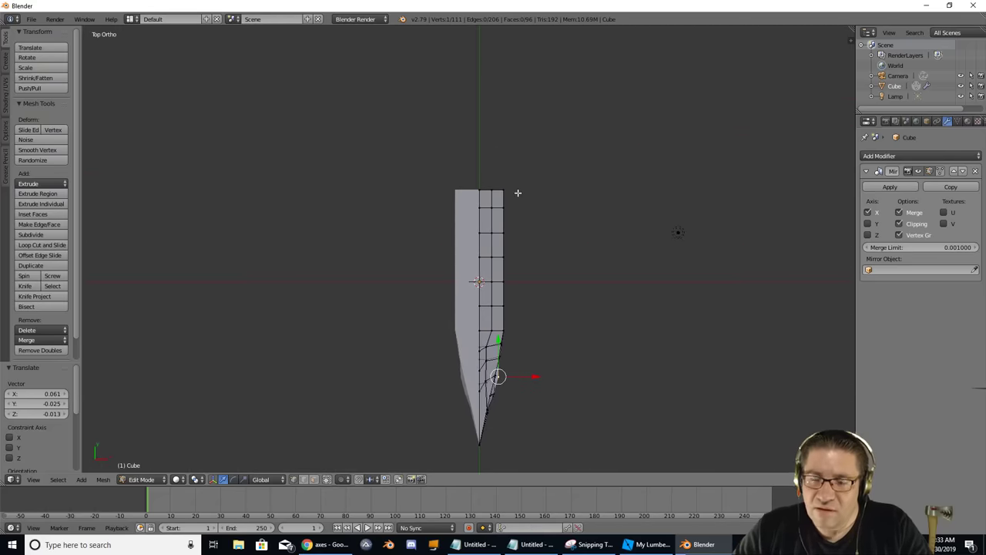
Box-select the top-corner vertices and shift them along X.
key("a")
key("b")
left_click_drag(485, 181, 517, 198)
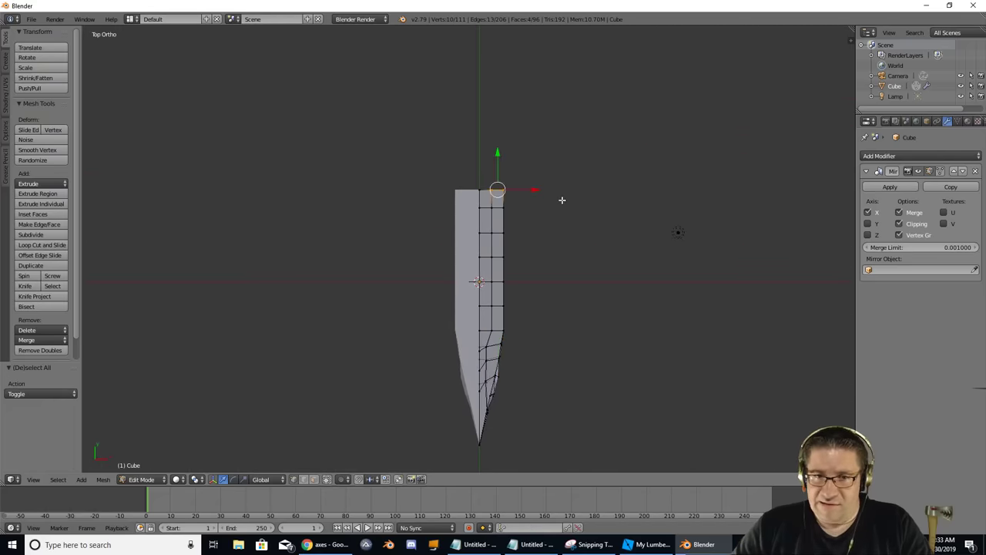
key("g")
key("x")
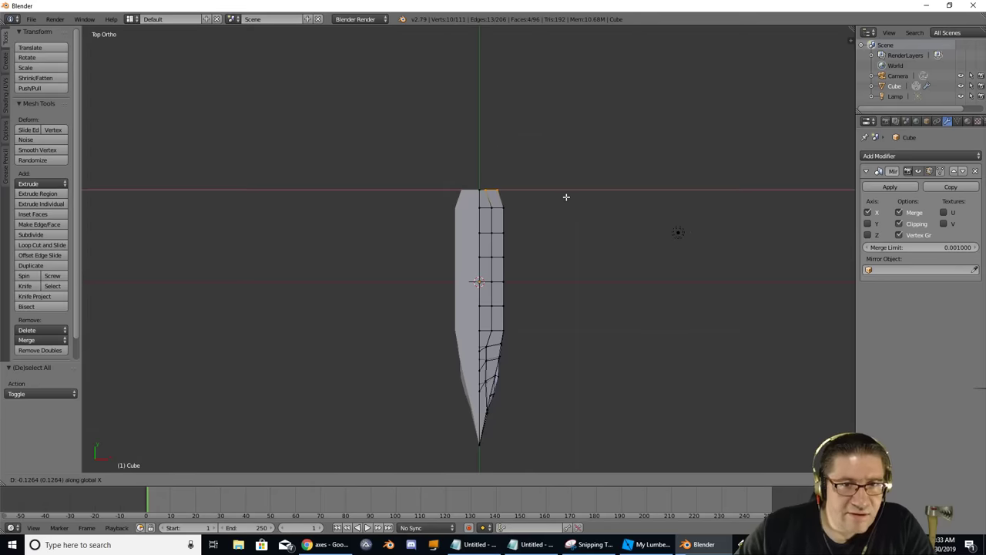
left_click(563, 193)
Reselect the top corner and pull it further inward.
key("a")
key("b")
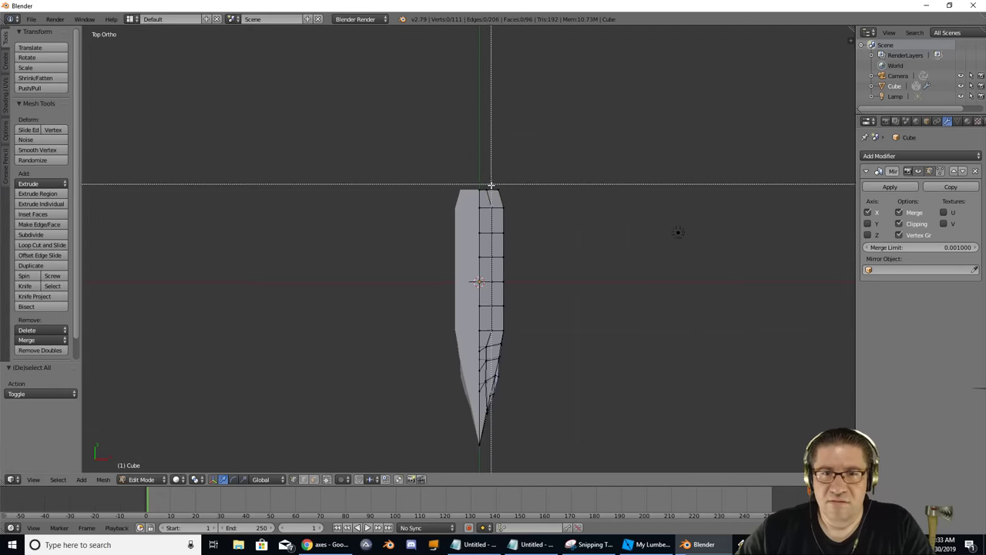
left_click_drag(491, 185, 503, 208)
key("g")
left_click(502, 199)
key("a")
key("b")
key("g")
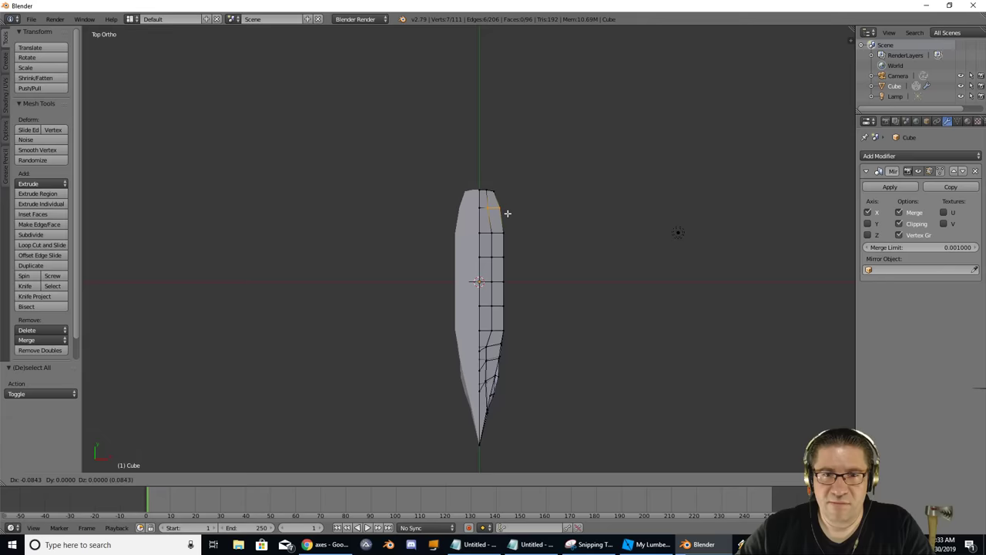
left_click(508, 213)
Reset the vertex selection, abandoning trial box selections and an outward push.
key("a")
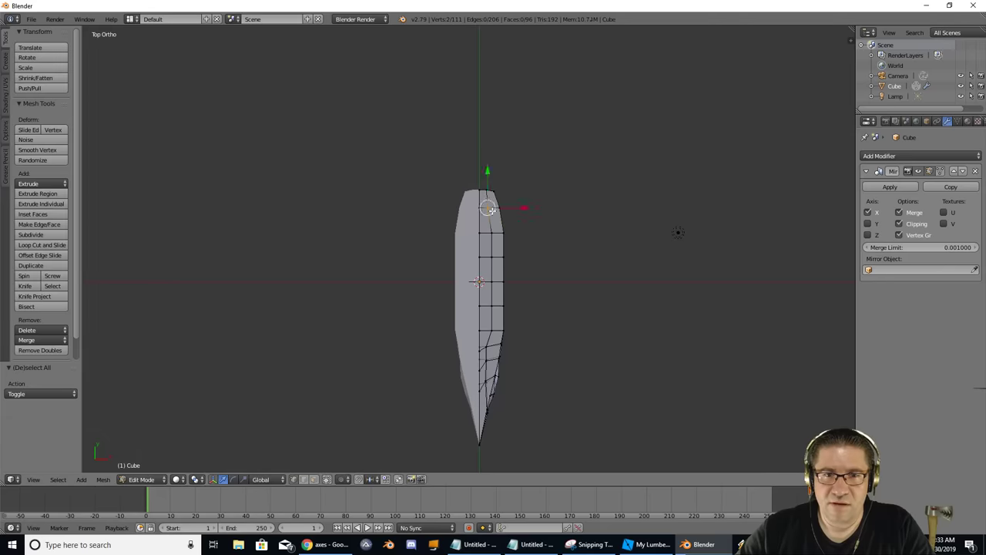
key("a")
right_click(489, 210)
key("a")
key("b")
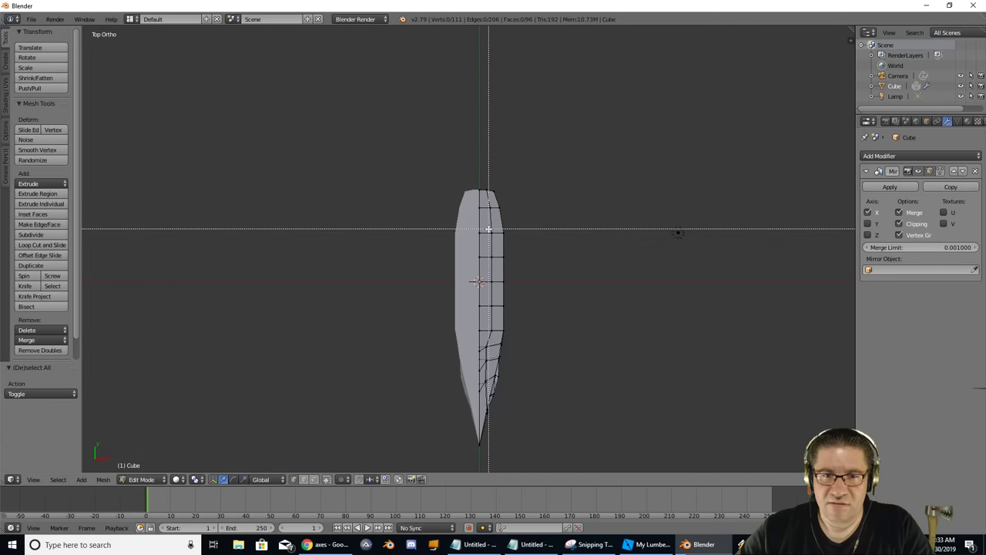
key("Escape")
key("b")
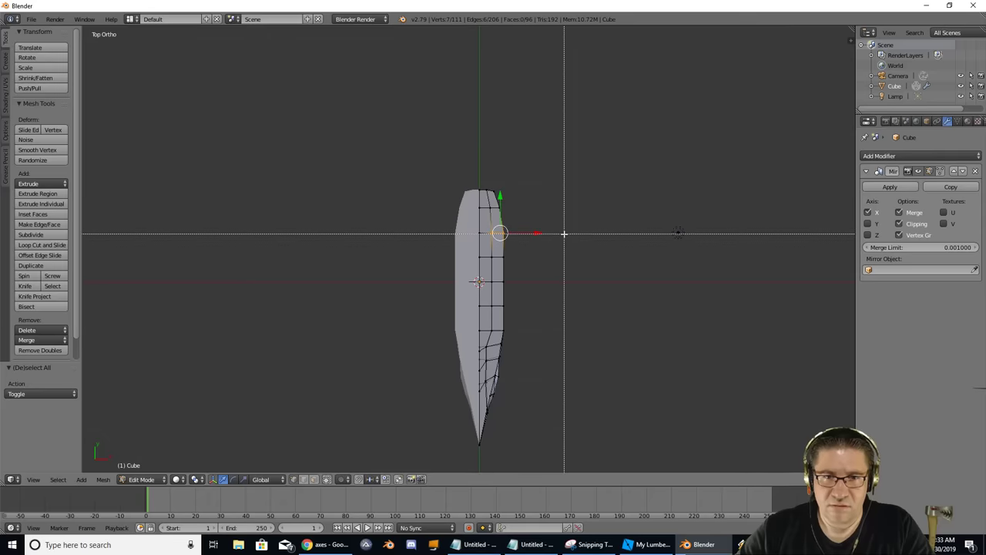
key("Escape")
key("g")
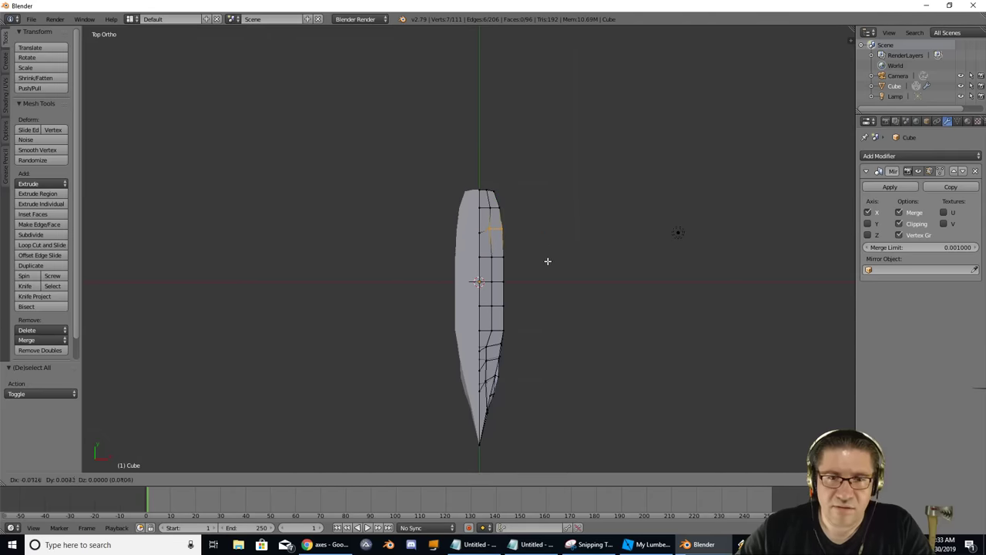
key("Escape")
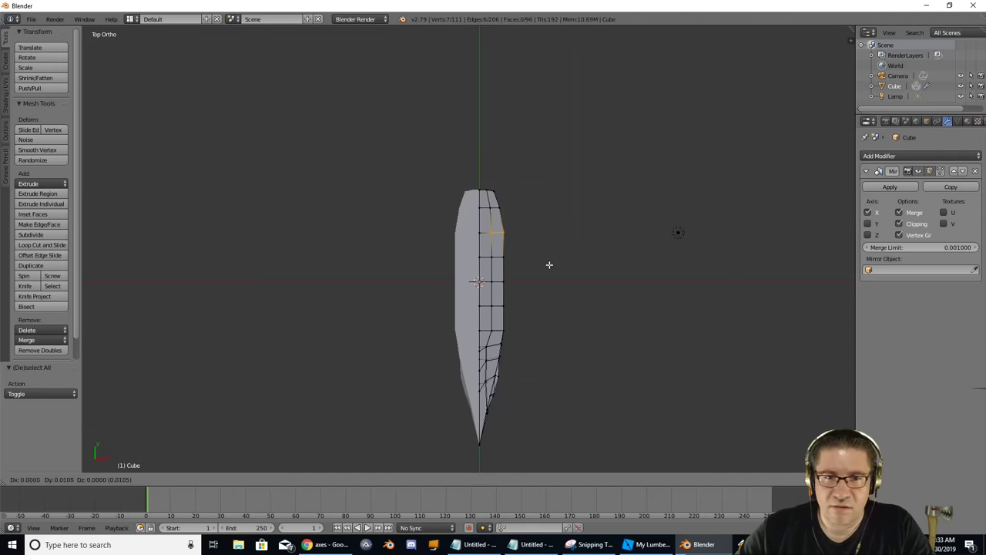
Box-select vertices on the right edge and bulge them outward.
key("a")
key("b")
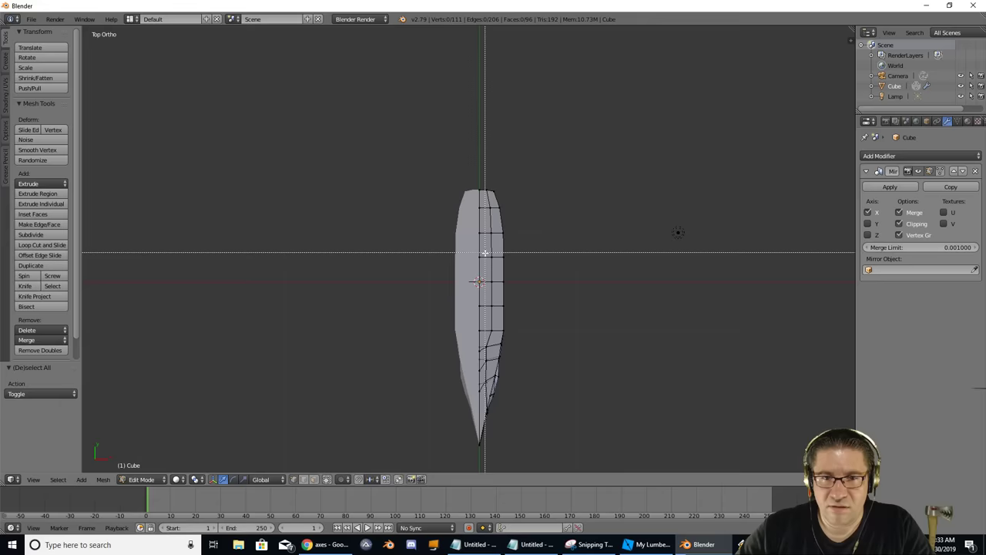
left_click_drag(487, 253, 512, 262)
key("b")
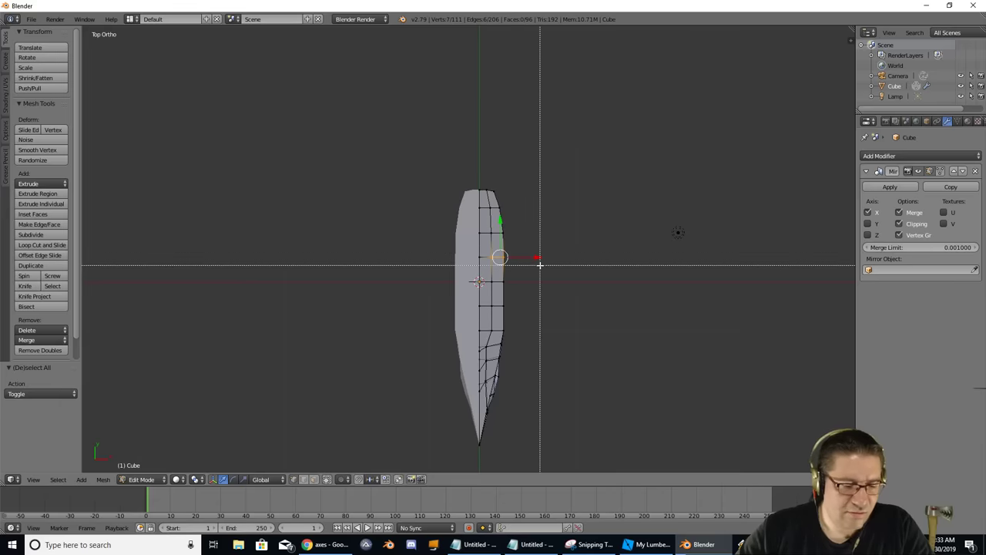
key("Escape")
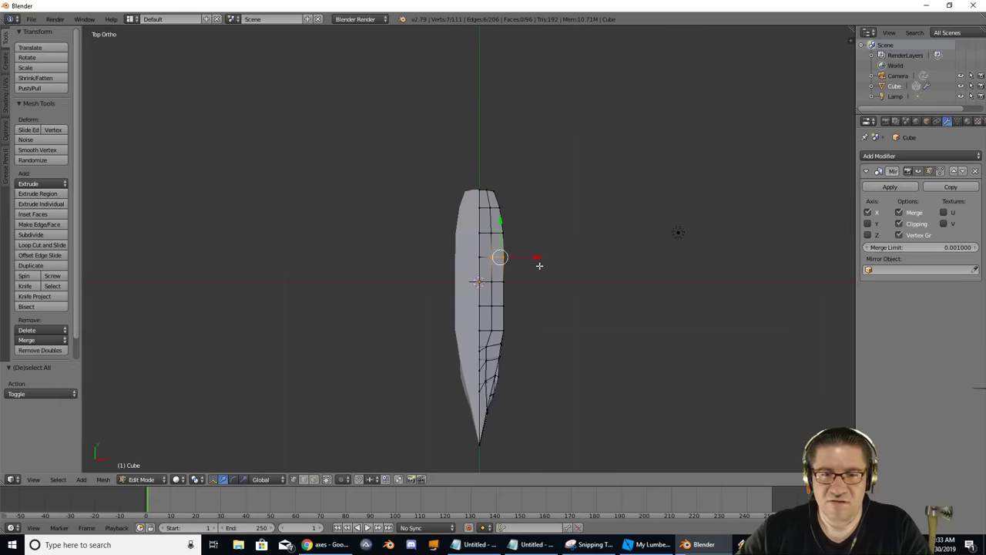
key("g")
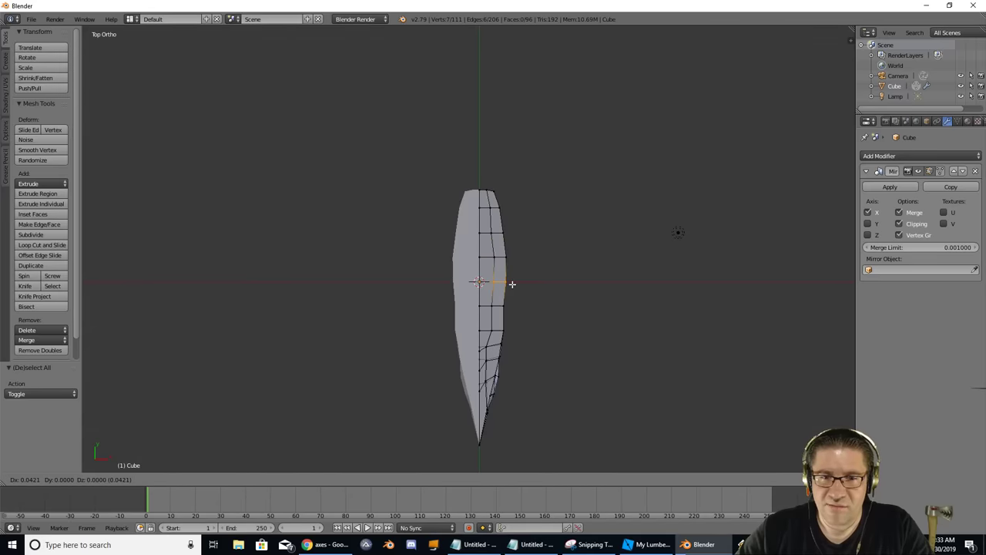
left_click(513, 284)
Push the lower right-edge vertices outward by X 0.042, Y −0.011, completing the curve.
key("a")
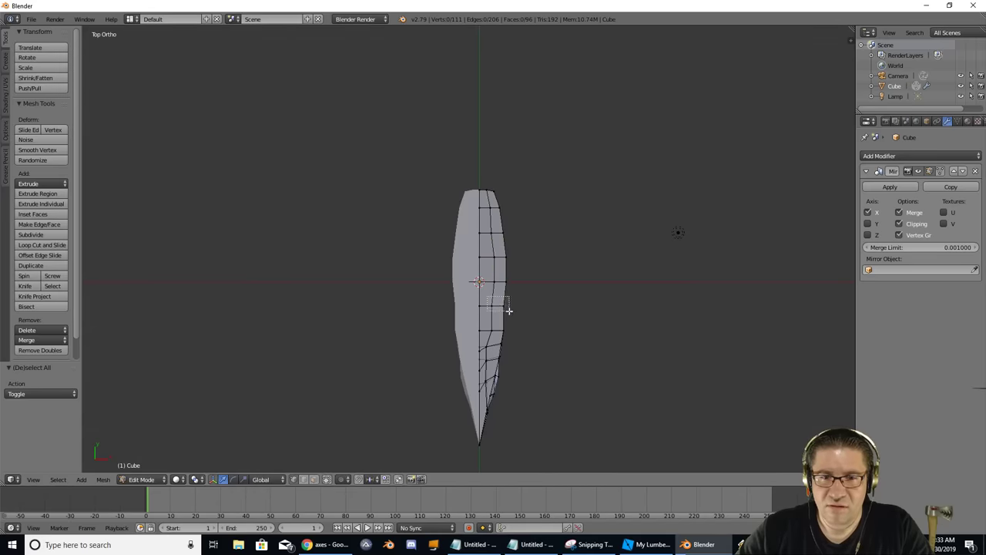
left_click_drag(509, 311, 509, 311)
key("g")
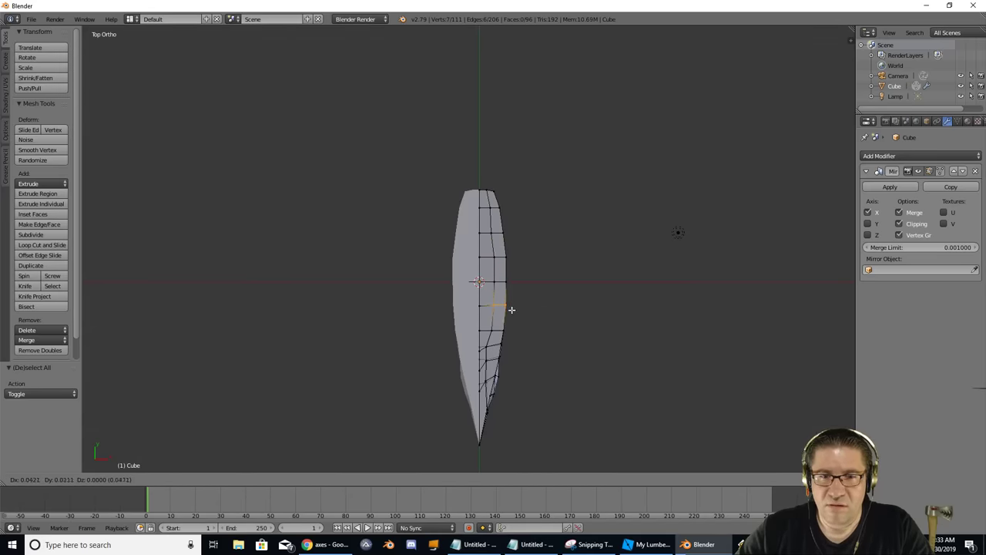
left_click(532, 310)
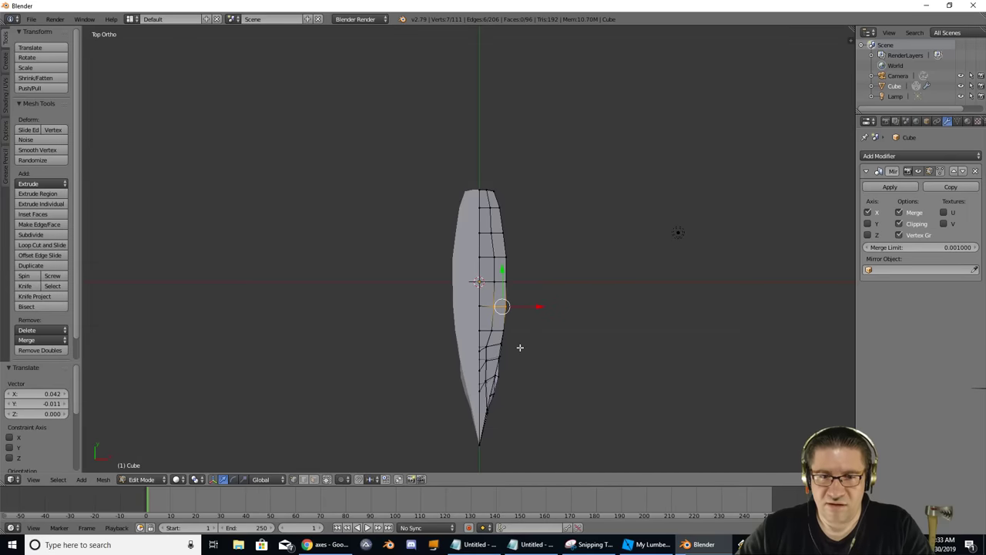
middle_click_drag(518, 344, 617, 92)
middle_click_drag(524, 215, 324, 221)
In perspective view, select the whole mesh and scale it down along X only.
key("KP_5")
key("a")
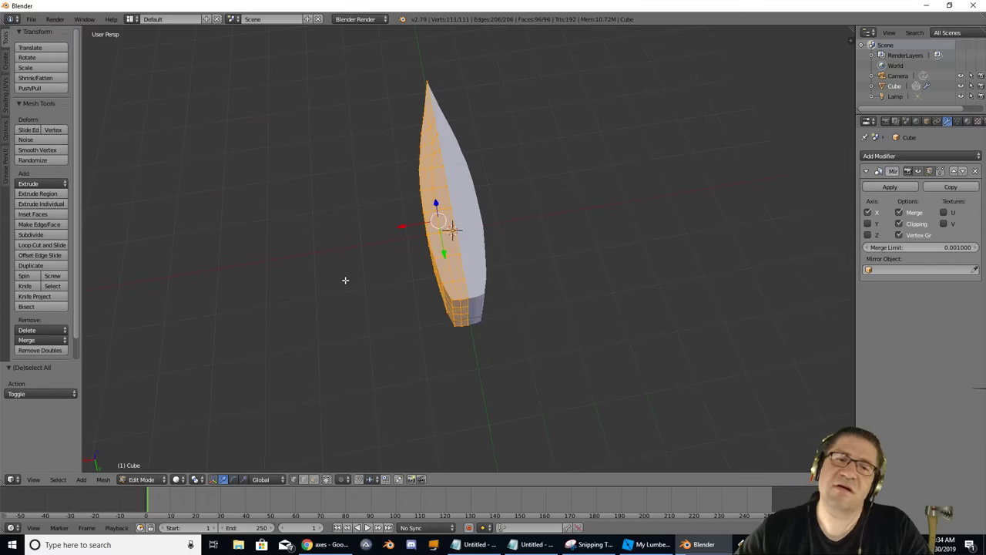
key("s")
key("x")
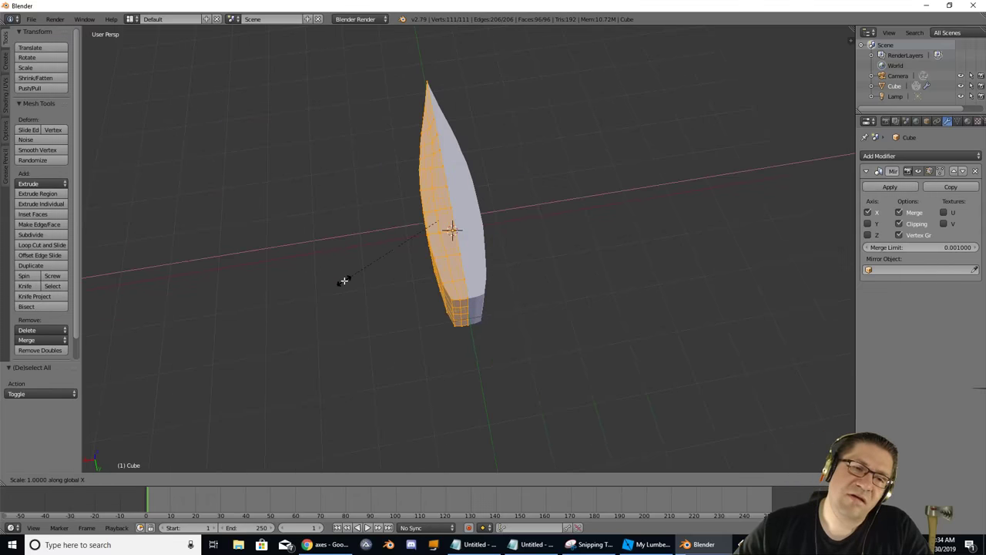
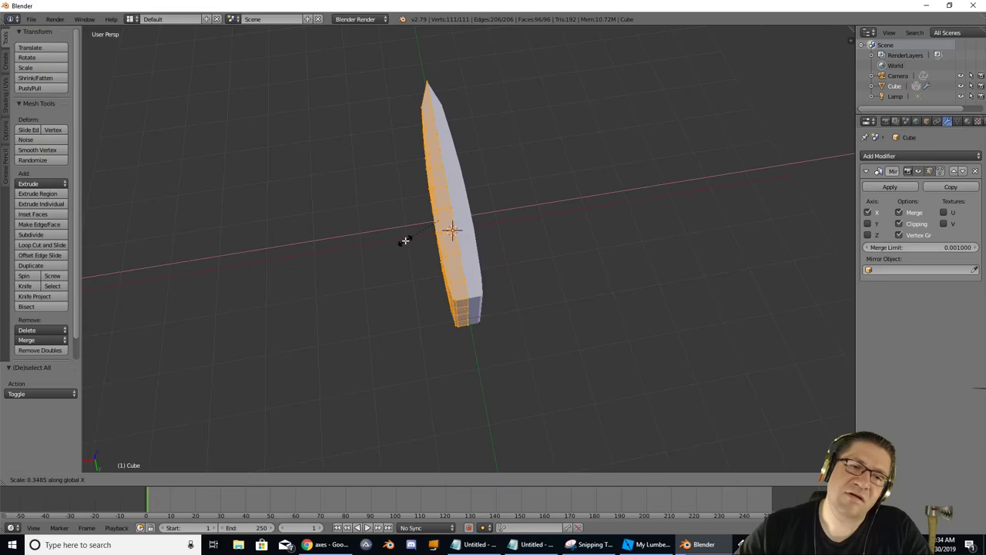
Apply the 0.349 X scale to the axe head and compare it with the reference axe photo.
left_click(405, 240)
middle_click_drag(406, 241, 521, 160)
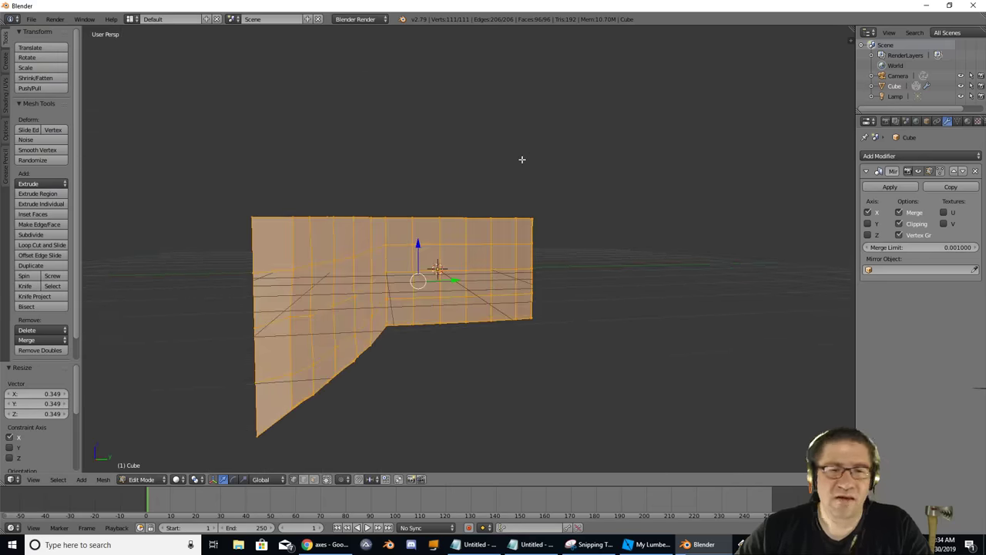
key("alt+Tab")
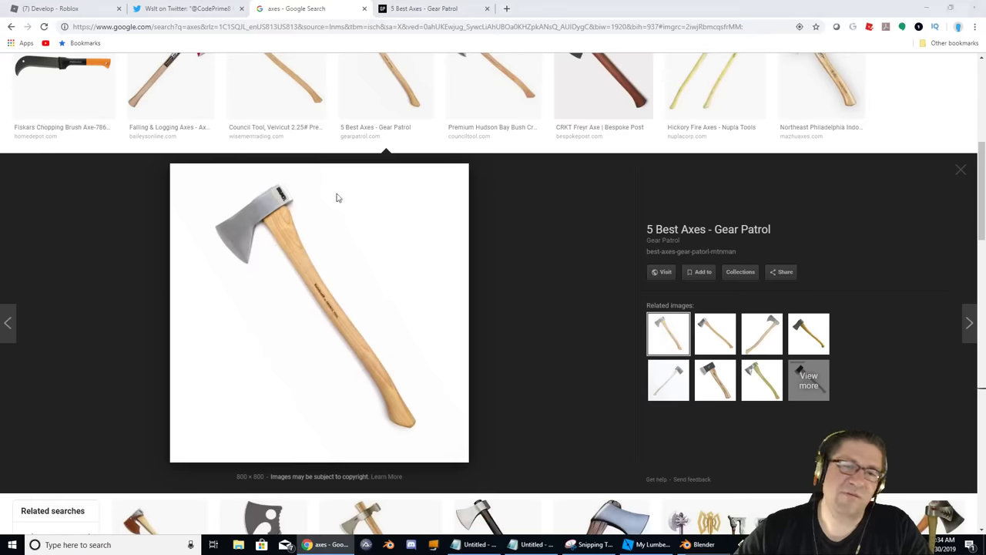
key("alt+Tab")
mouse_move(509, 274)
middle_mouse_down()
mouse_move(497, 270)
mouse_move(504, 280)
middle_mouse_up()
Box-select the vertices at the axe head's top-right corner.
key("a")
key("a")
key("b")
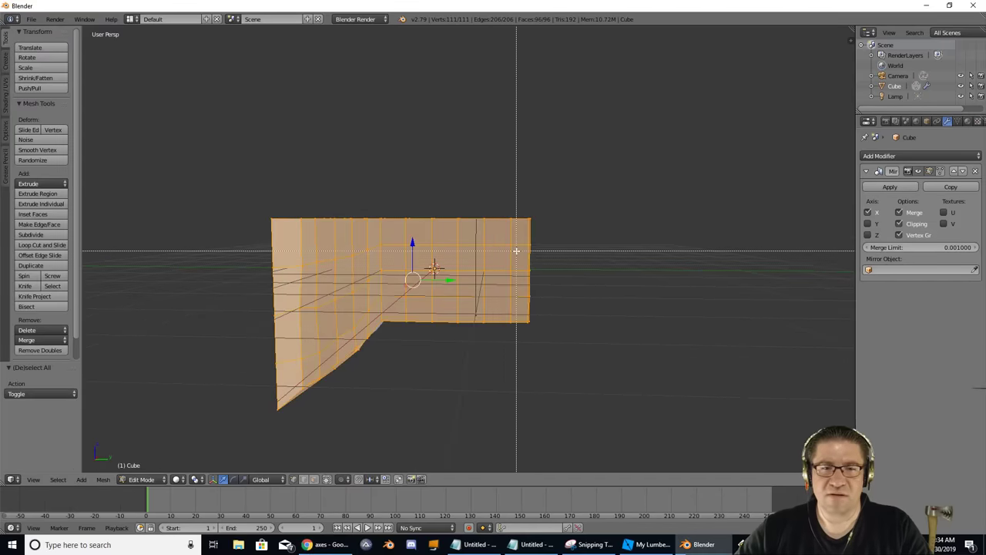
key("Escape")
key("a")
key("b")
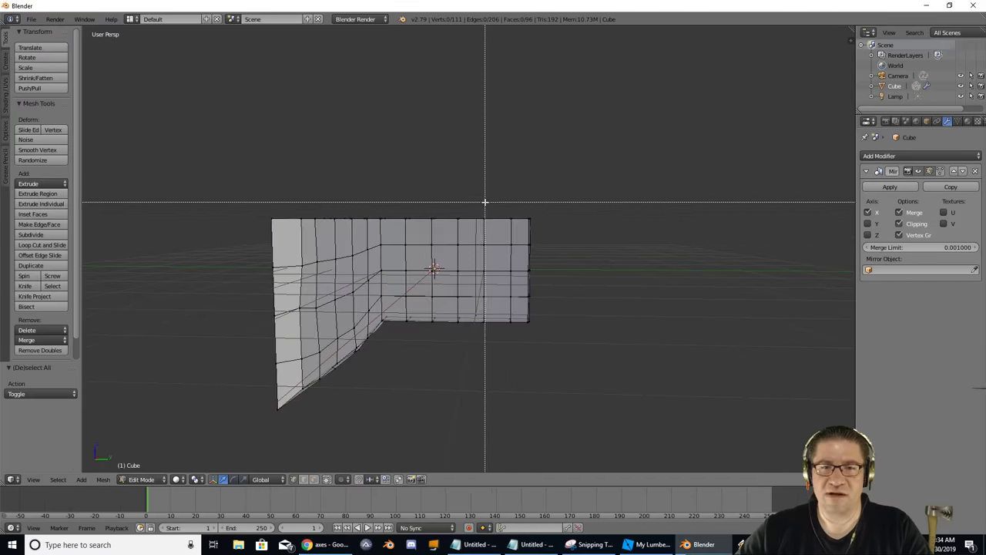
left_click_drag(494, 208, 537, 232)
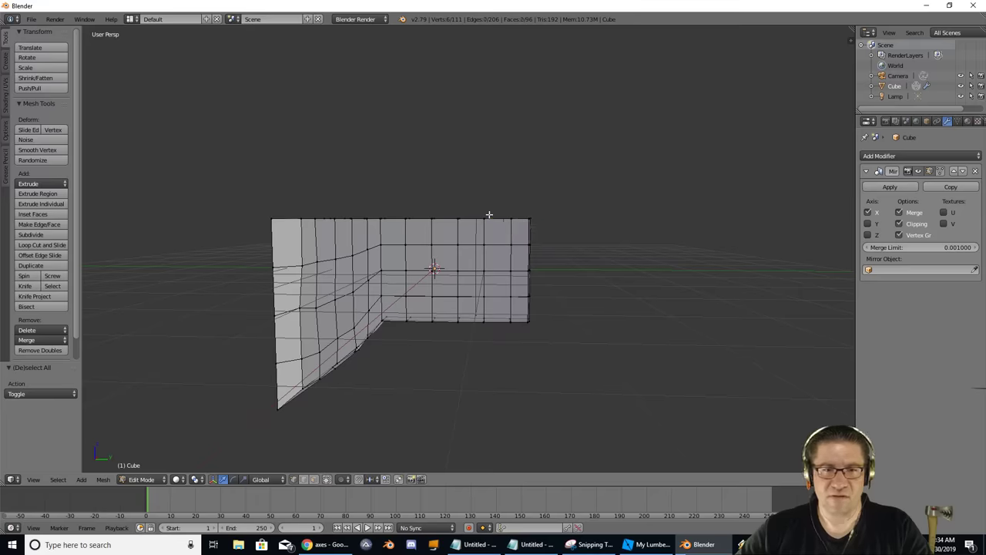
key("a")
key("b")
left_click_drag(463, 209, 541, 232)
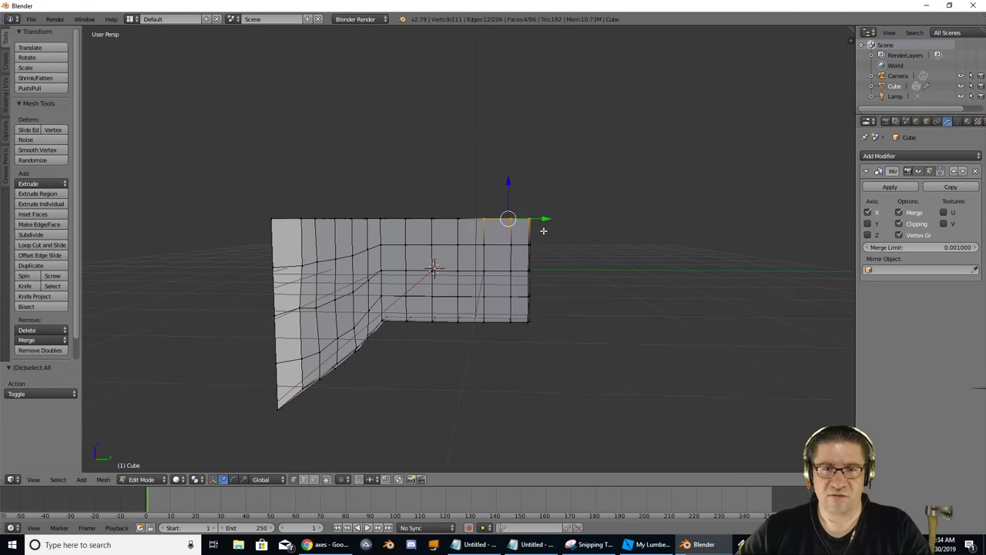
Turn on connected proportional editing and smoothly pull the top-right corner vertex.
key("a")
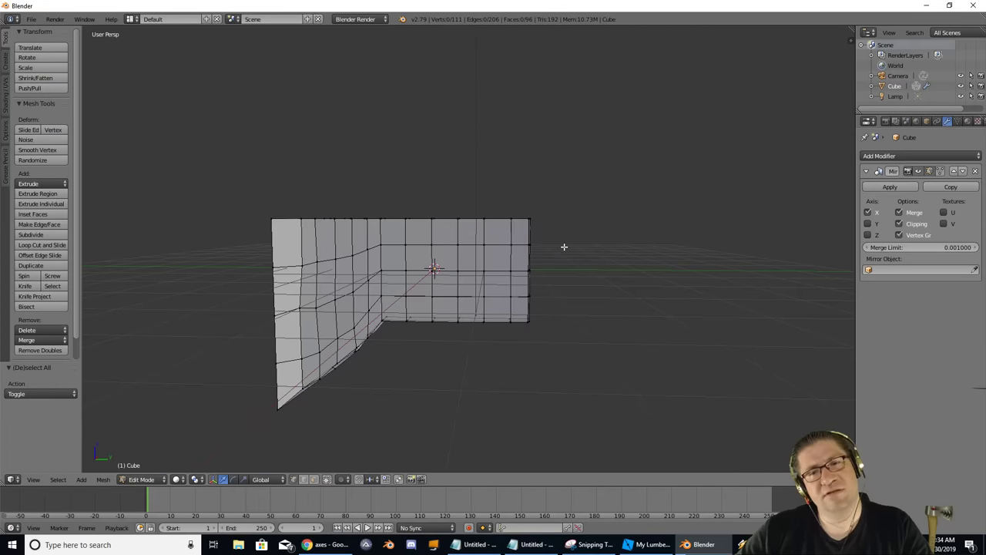
left_click(343, 480)
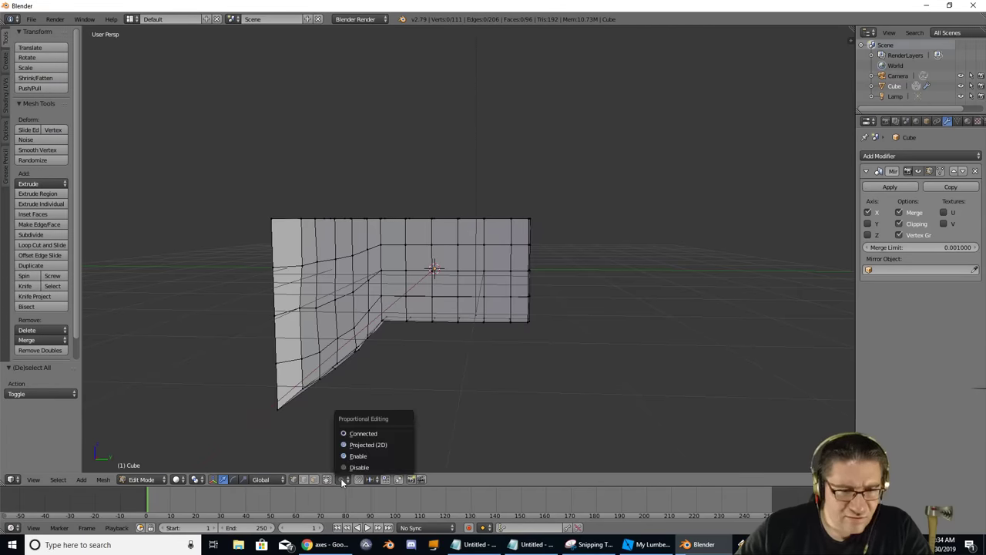
left_click(368, 434)
key("b")
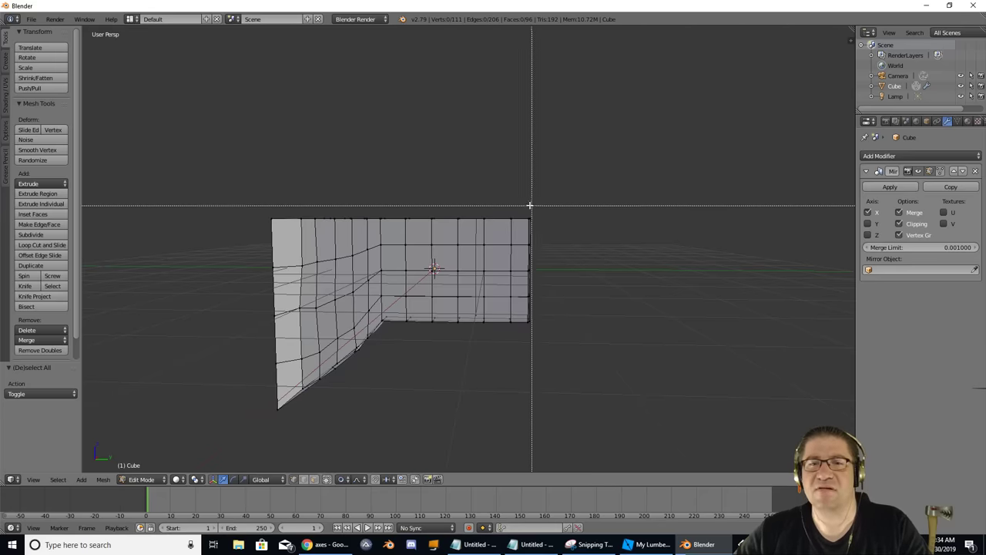
left_click_drag(520, 206, 540, 231)
key("g")
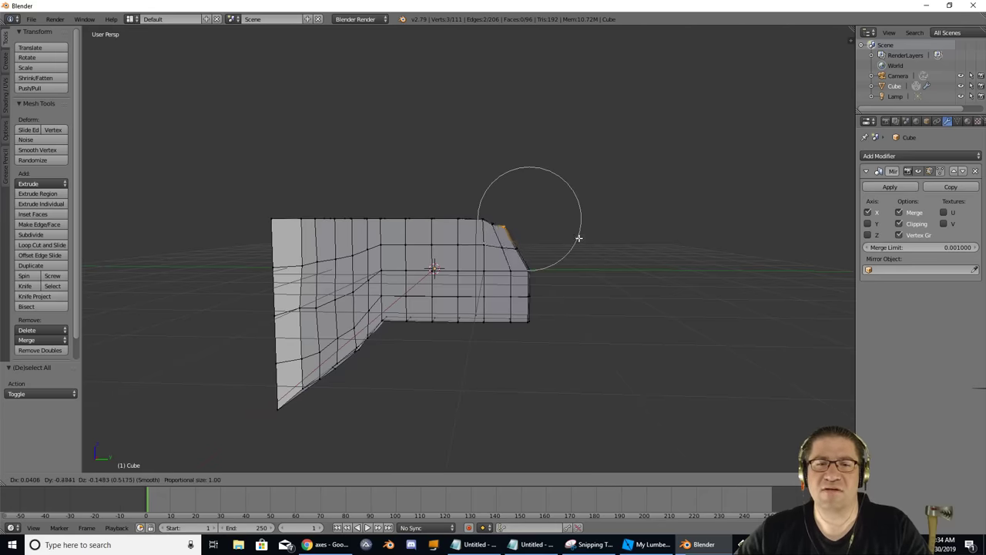
scroll(613, 248, "up", 4)
scroll(614, 248, "down", 18)
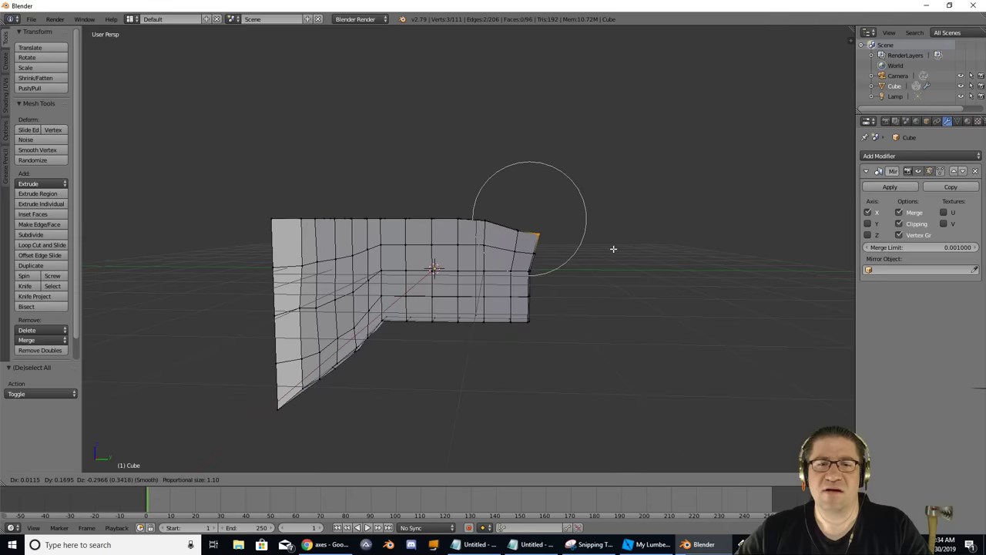
scroll(603, 229, "down", 2)
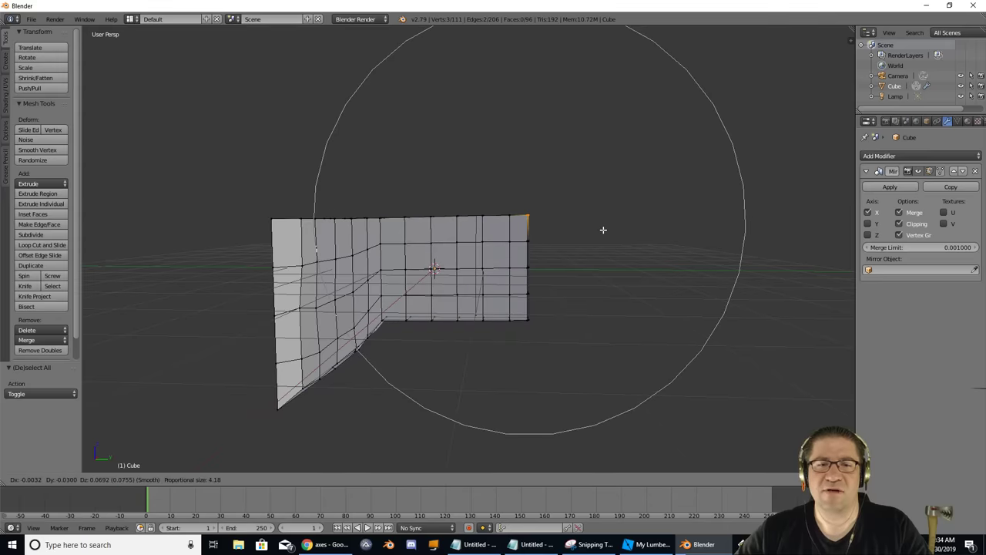
scroll(601, 232, "up", 3)
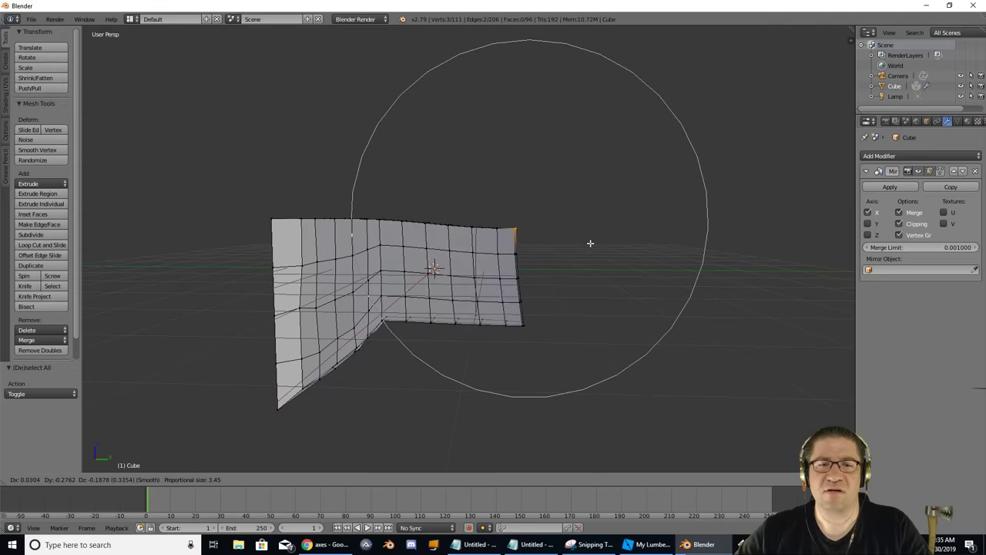
scroll(588, 236, "up", 7)
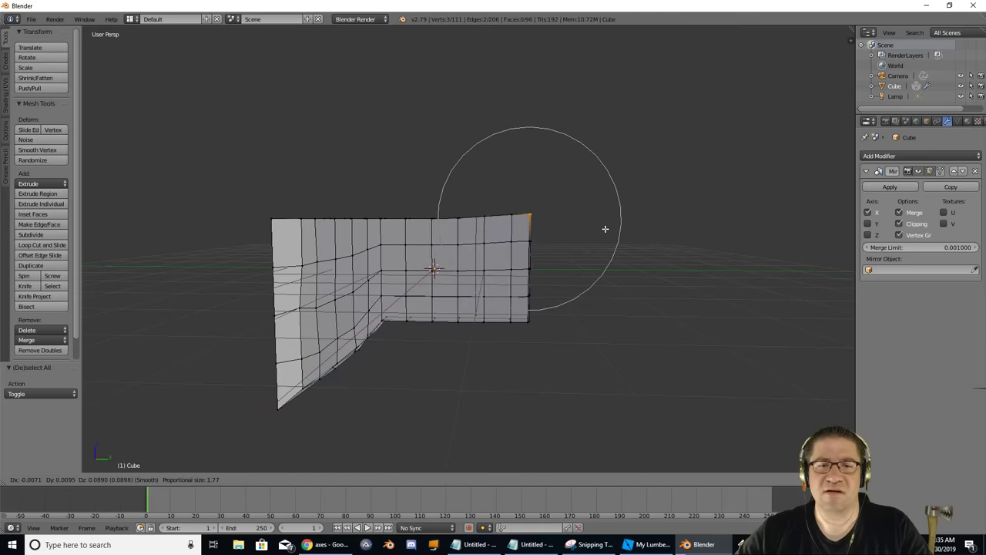
scroll(602, 231, "up", 10)
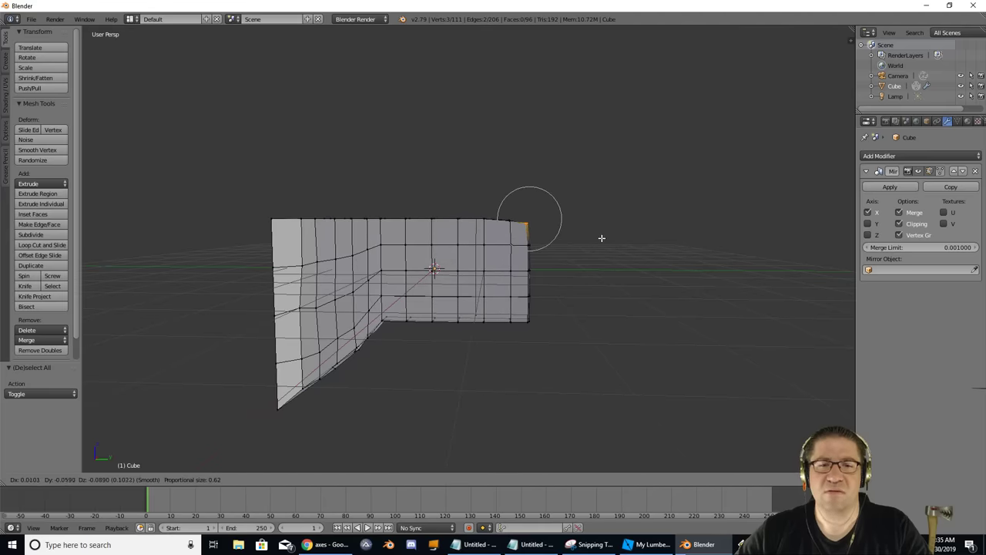
left_click(602, 238)
Reshape the lower-right edge vertices with smooth proportional falloff.
mouse_move(555, 311)
middle_mouse_down()
mouse_move(553, 288)
mouse_move(558, 295)
middle_mouse_up()
key("n")
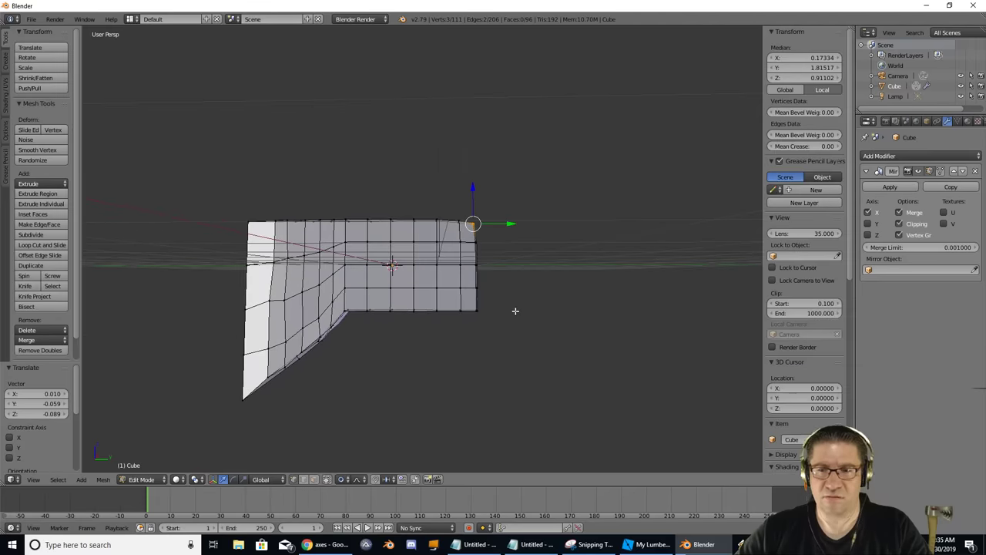
key("n")
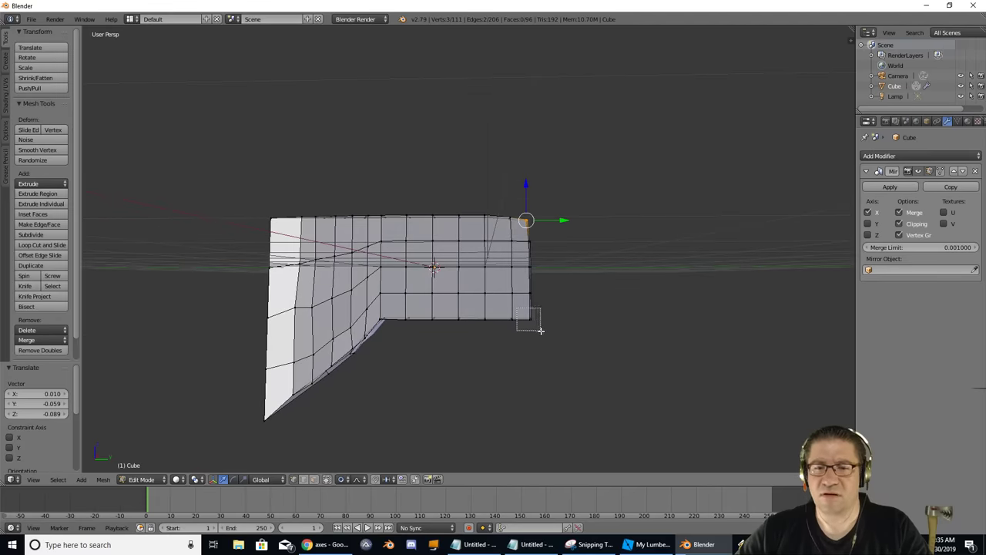
left_click_drag(540, 330, 535, 331)
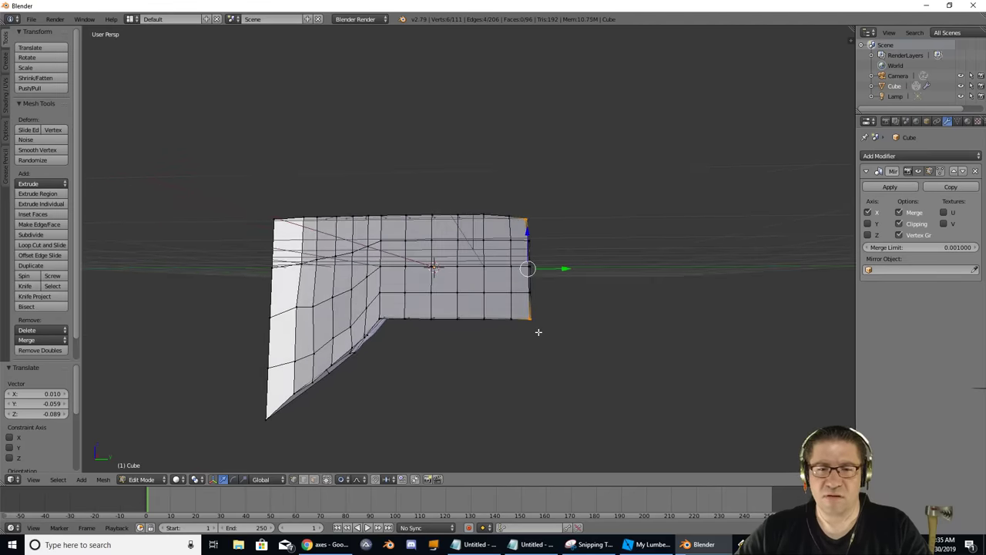
key("g")
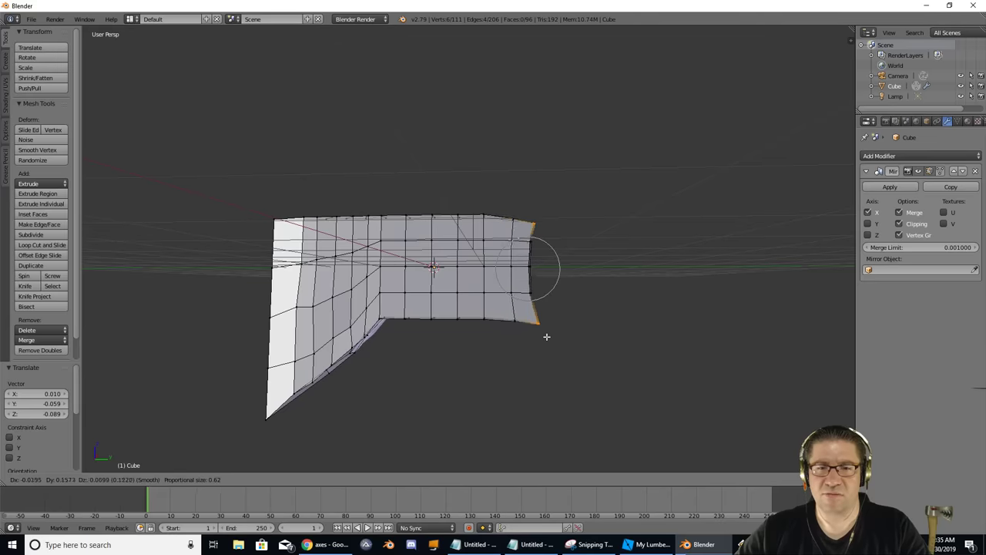
right_click(546, 333)
key("a")
key("b")
left_click_drag(520, 303, 542, 333)
key("g")
left_click(541, 329)
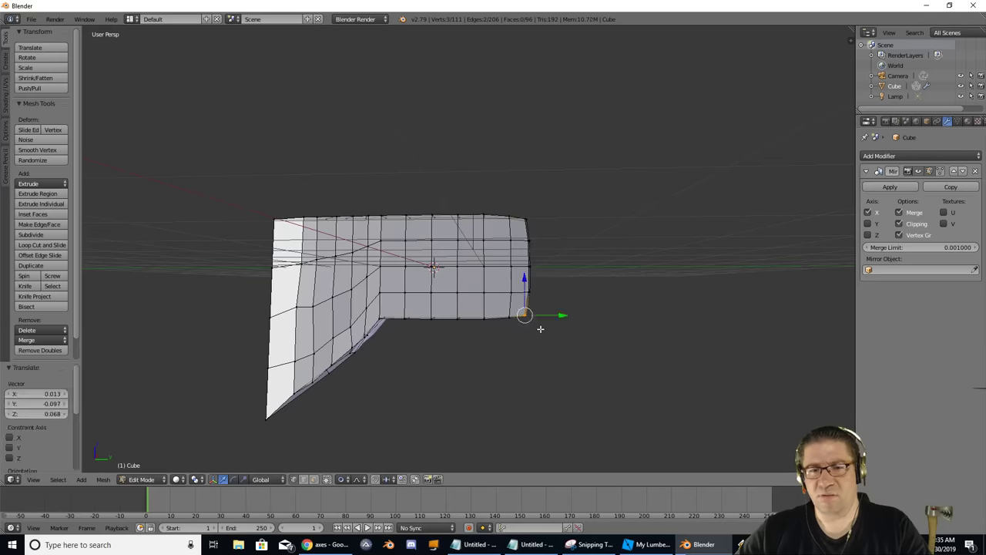
Try moving several lower-edge vertices with smooth falloff, cancelling each attempt.
key("a")
key("b")
left_click_drag(473, 311, 496, 328)
key("g")
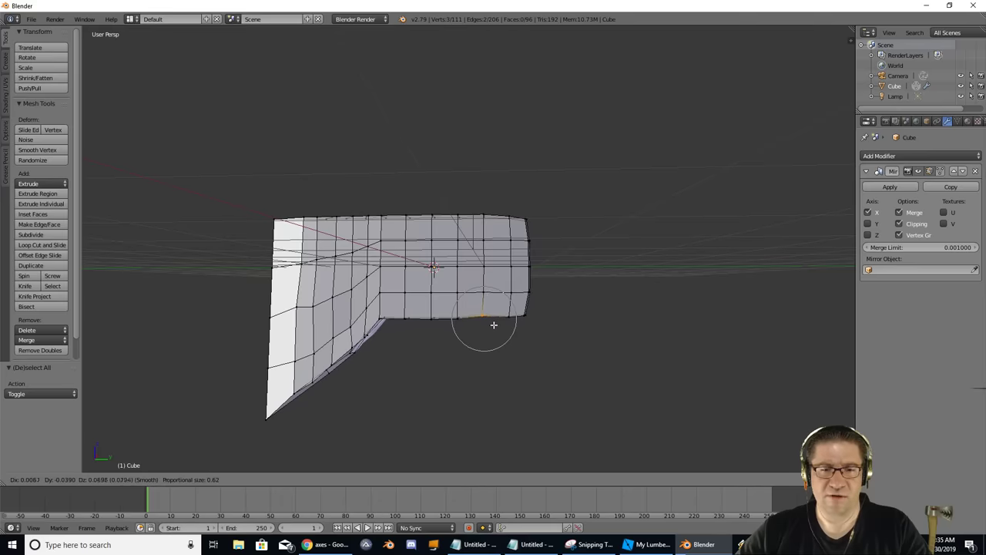
scroll(494, 325, "down", 6)
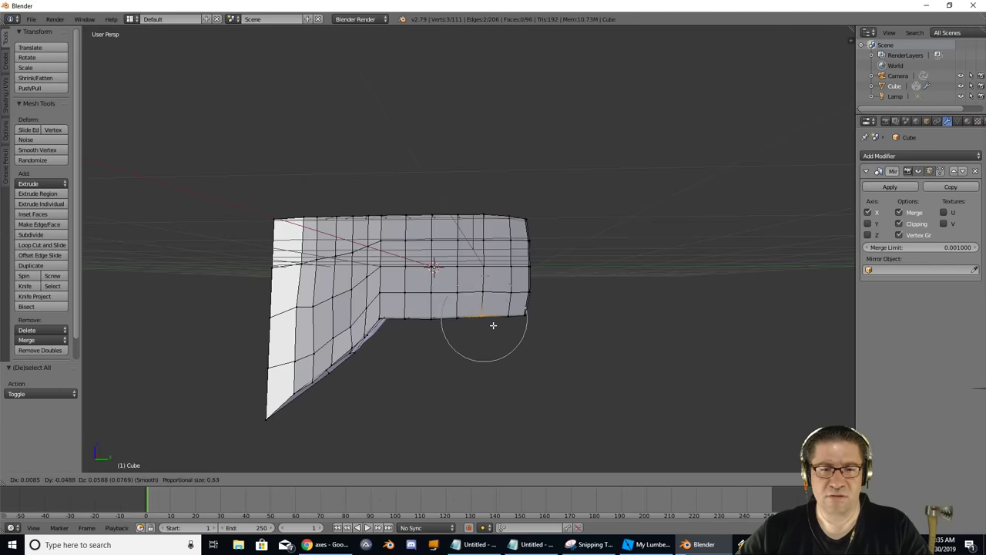
scroll(494, 326, "down", 3)
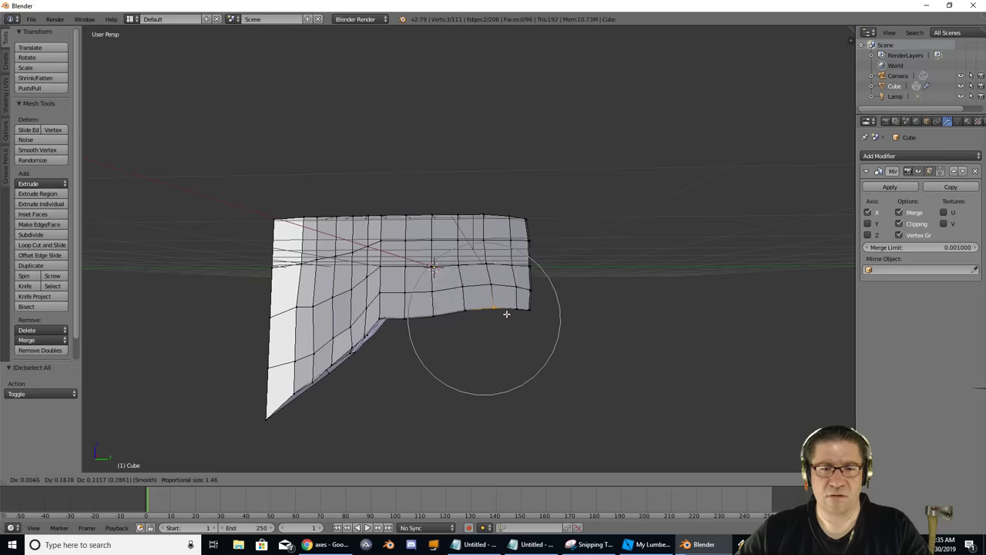
right_click(494, 329)
key("b")
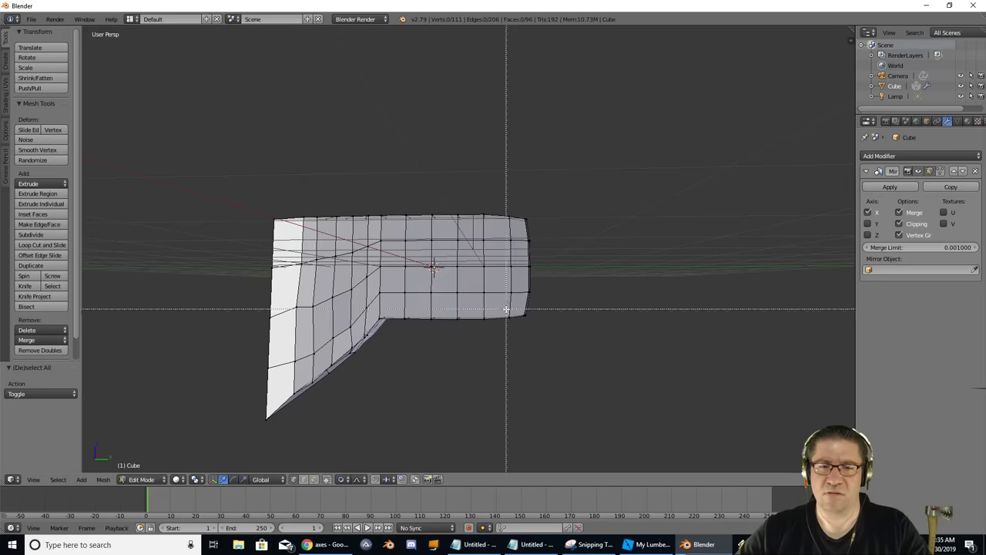
left_click_drag(517, 309, 486, 319)
key("g")
right_click(514, 323)
key("b")
key("g")
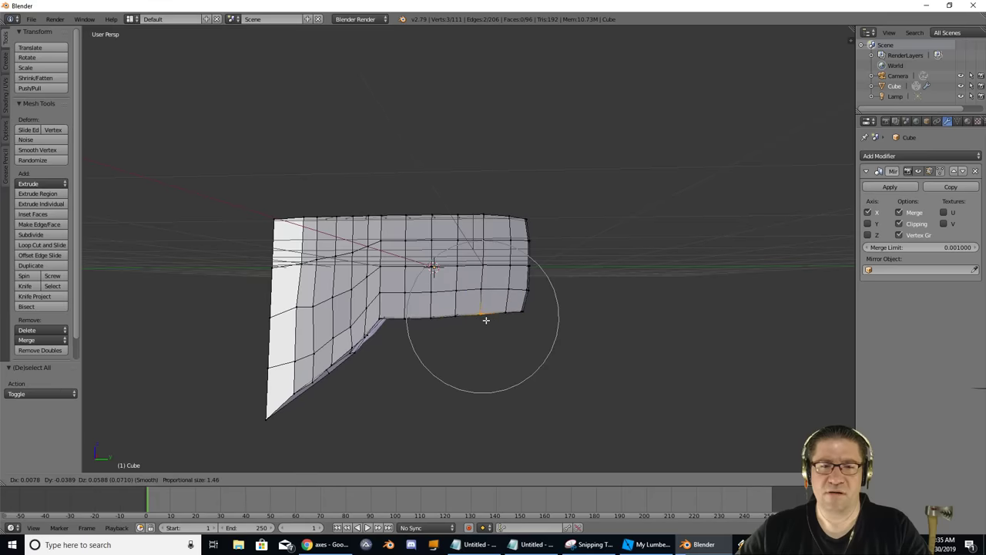
right_click(486, 319)
Slightly raise vertices on the lower edge with smooth falloff.
key("b")
left_click_drag(426, 312, 437, 322)
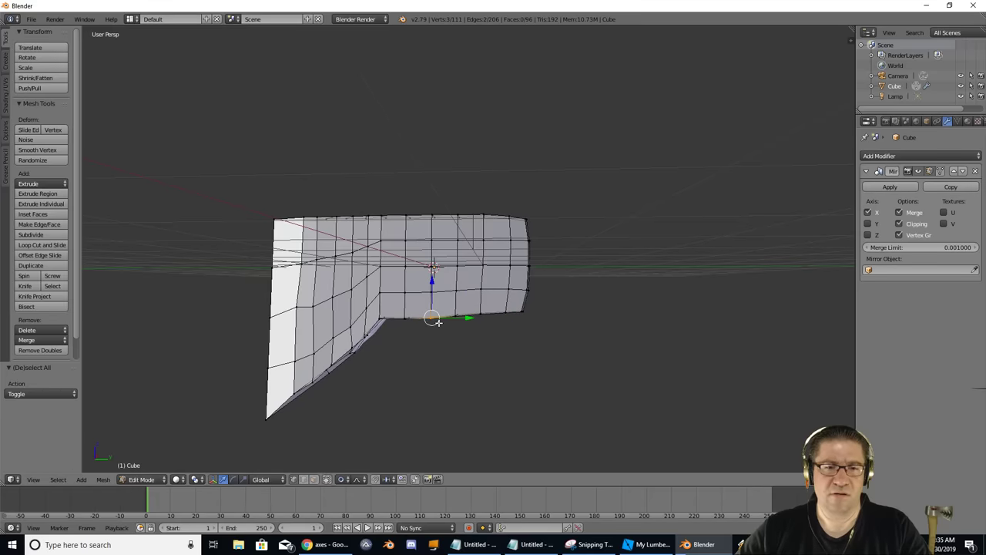
key("g")
left_click(433, 316)
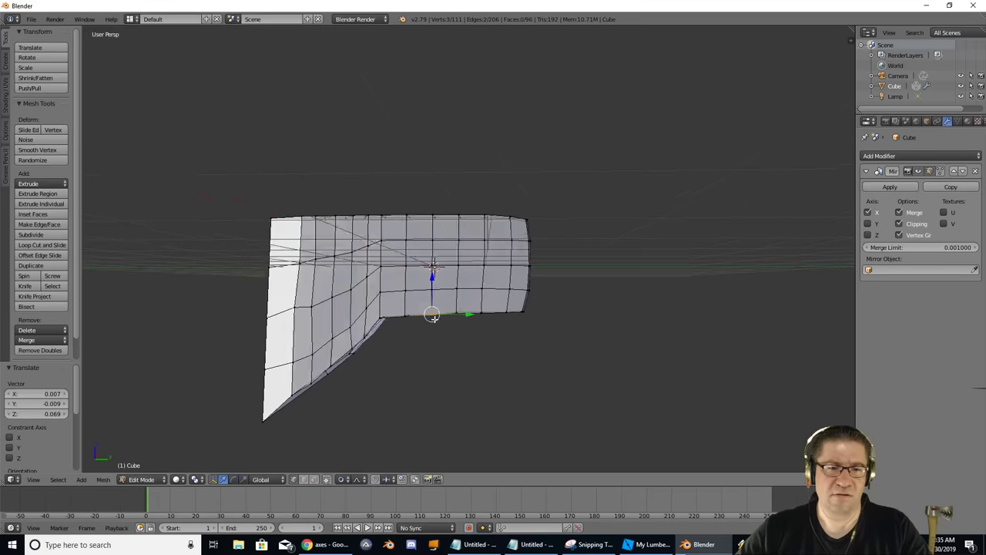
middle_click_drag(433, 316, 445, 316)
key("b")
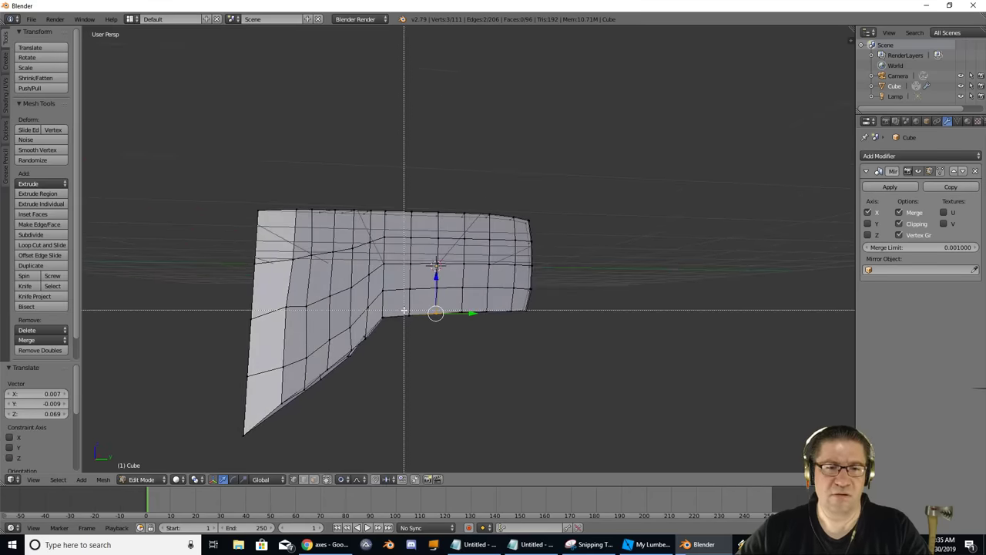
key("Escape")
key("a")
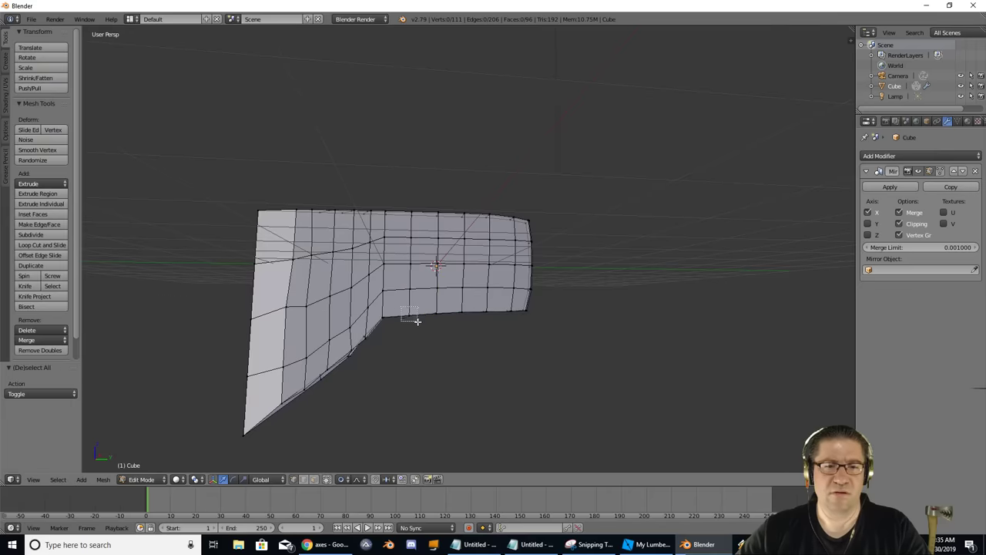
key("g")
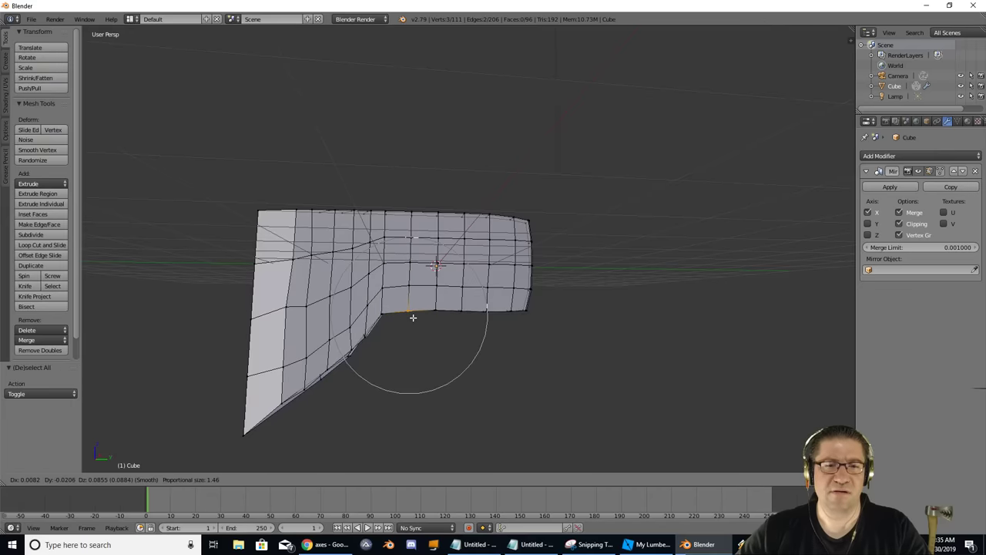
left_click(412, 317)
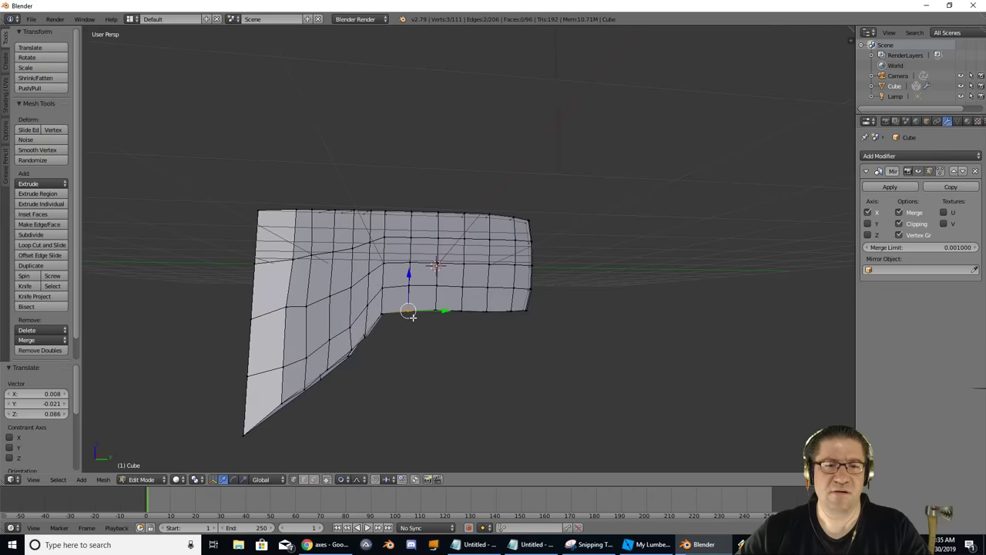
Pull two vertices on the sloping inner edge to smooth its curve.
key("a")
key("b")
key("Escape")
right_click(353, 356)
key("g")
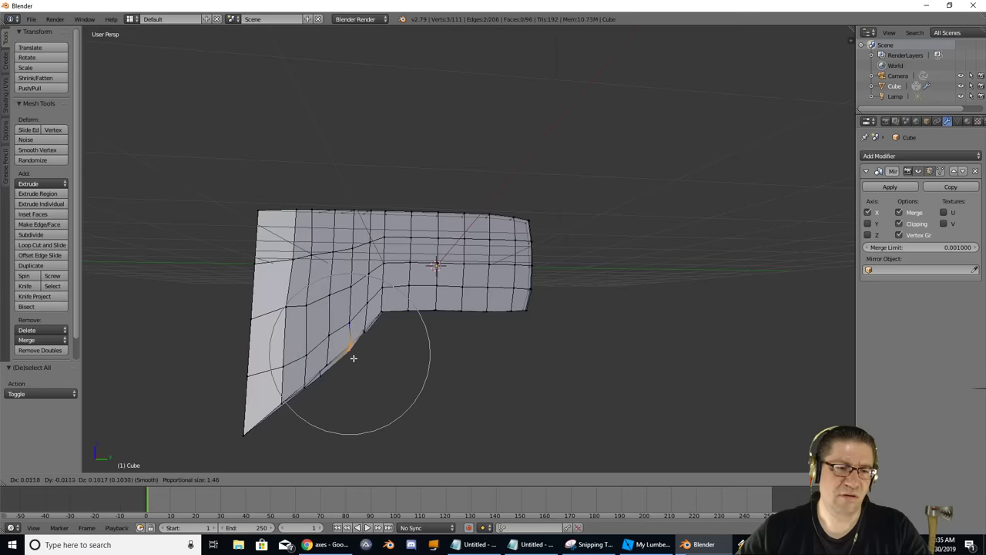
left_click(347, 358)
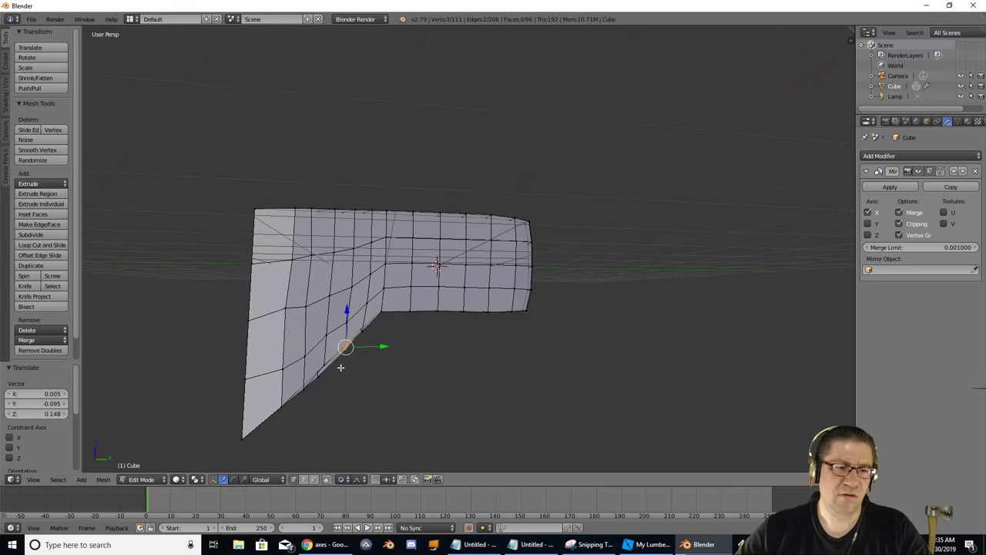
key("a")
right_click(336, 385)
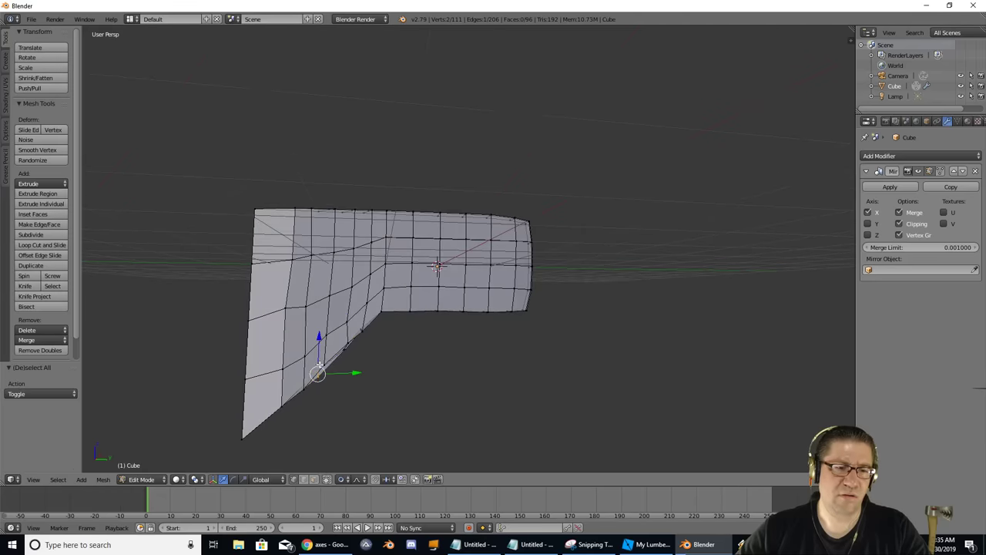
key("g")
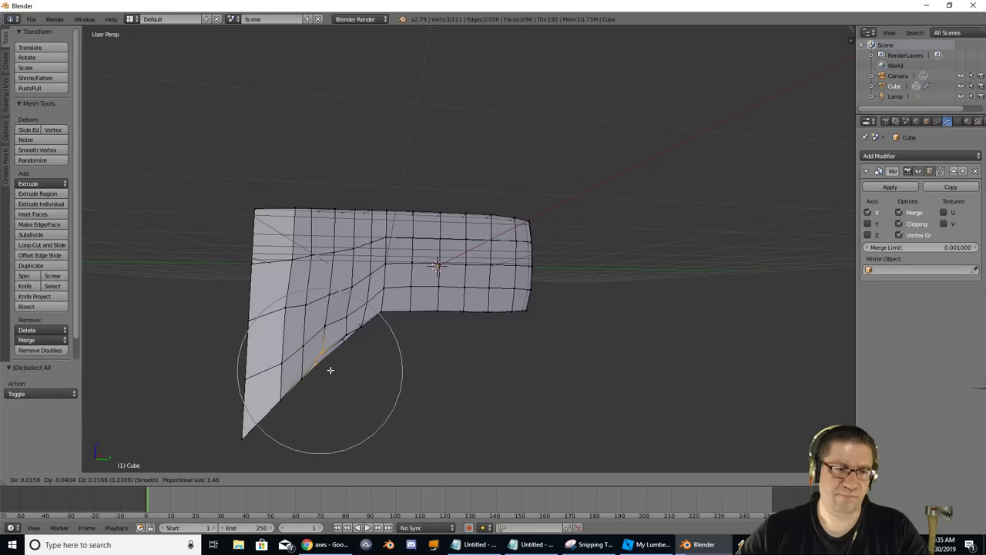
left_click(330, 370)
middle_click_drag(326, 363, 323, 360)
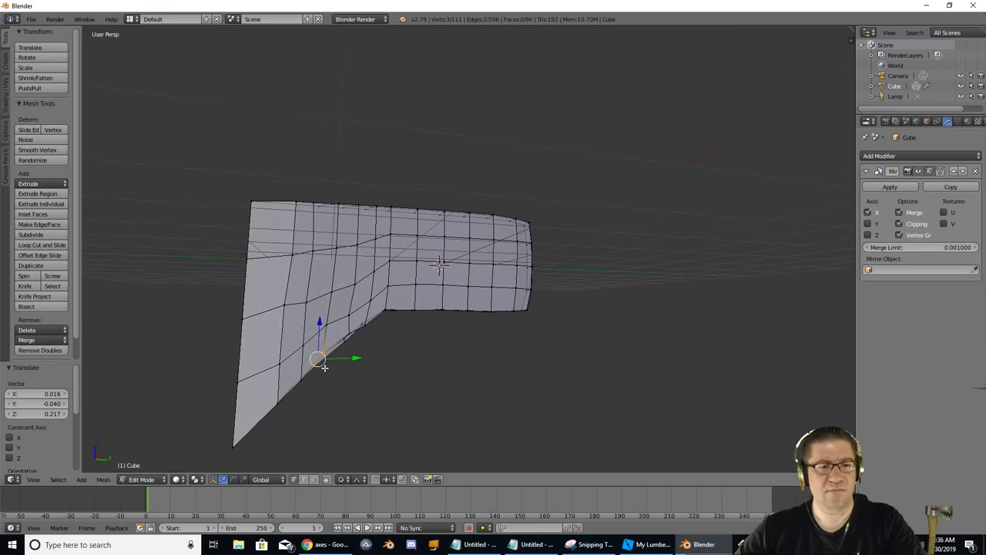
middle_click_drag(269, 342, 363, 323)
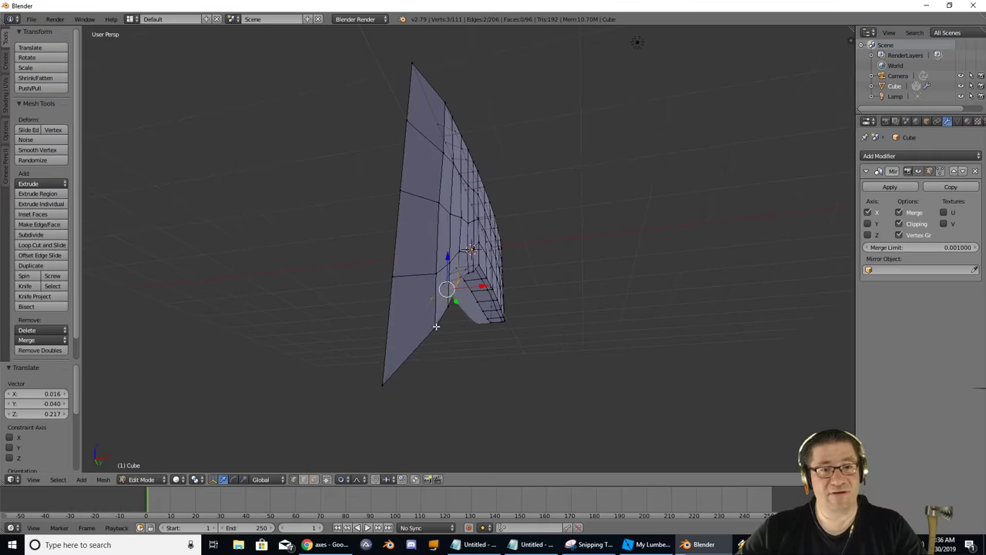
Move a beard vertex in several soft-falloff passes, ending near the head's top point.
right_click(436, 327)
key("g")
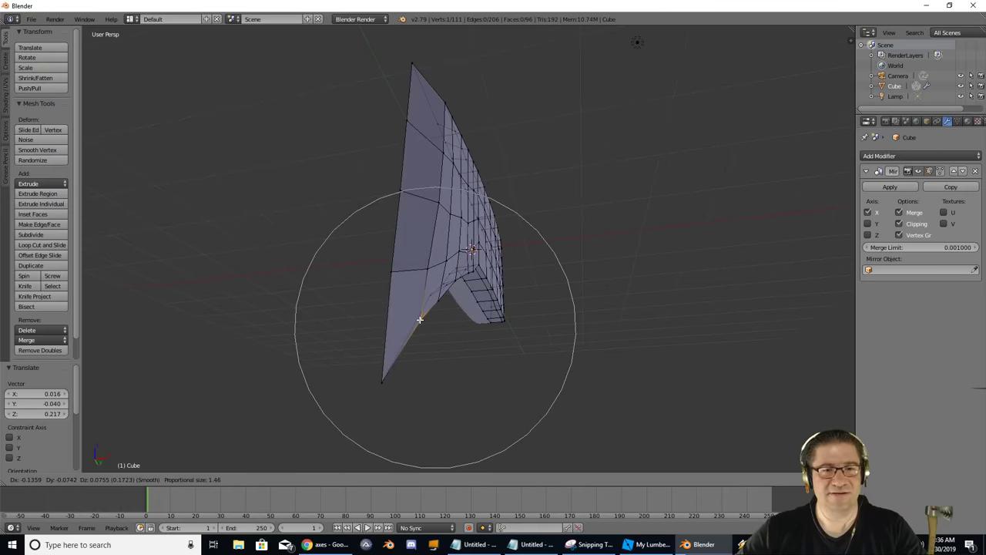
left_click(420, 319)
mouse_move(418, 315)
middle_mouse_down()
mouse_move(434, 334)
mouse_move(438, 319)
middle_mouse_up()
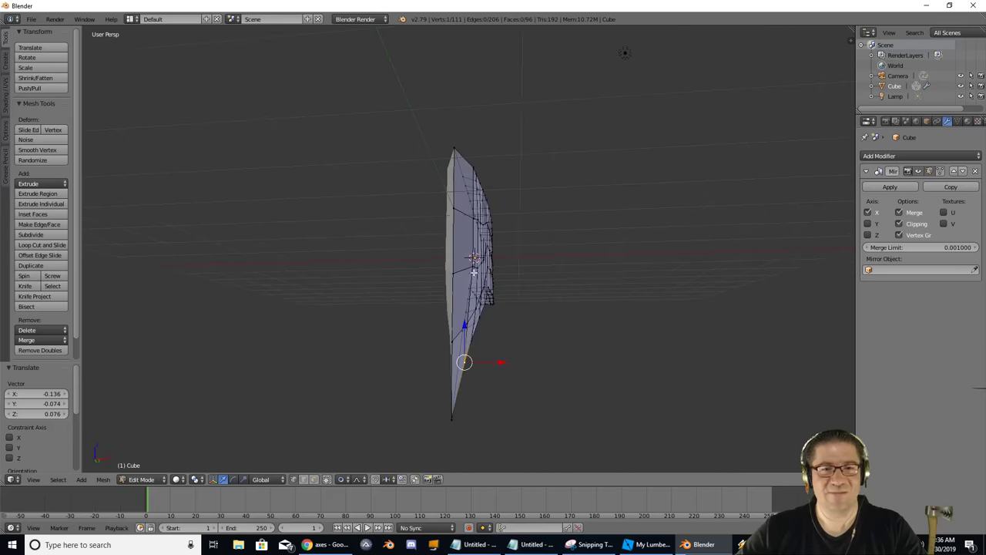
key("g")
left_click(467, 266)
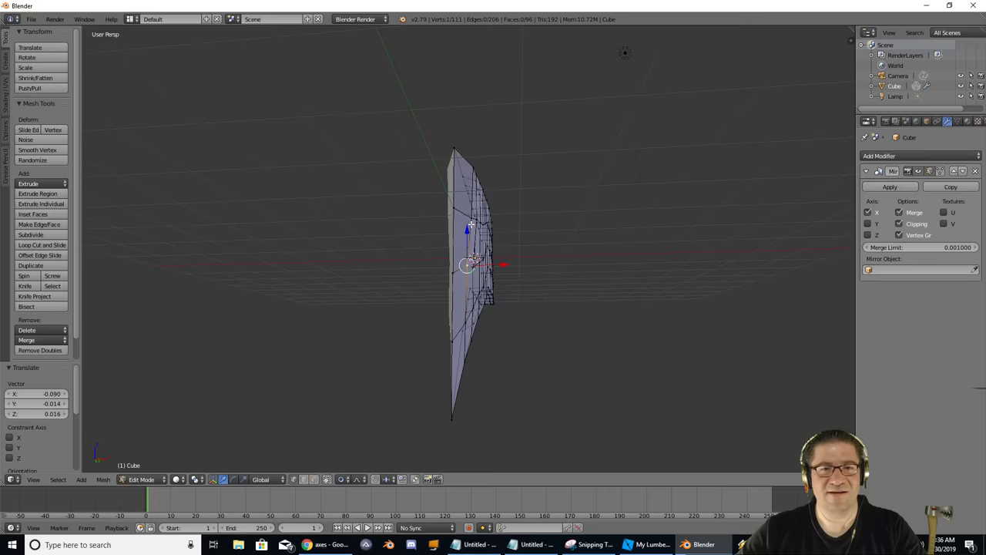
key("g")
left_click(466, 216)
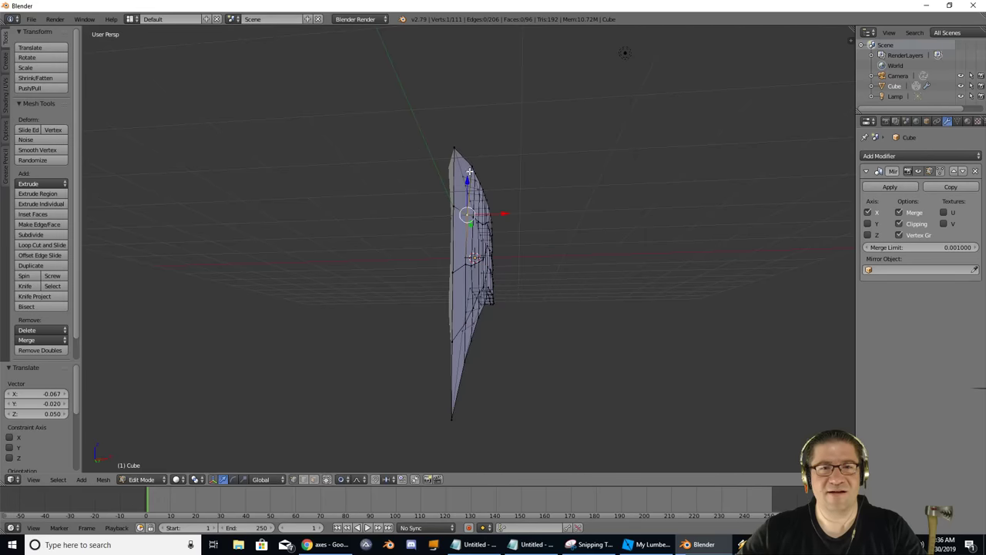
key("g")
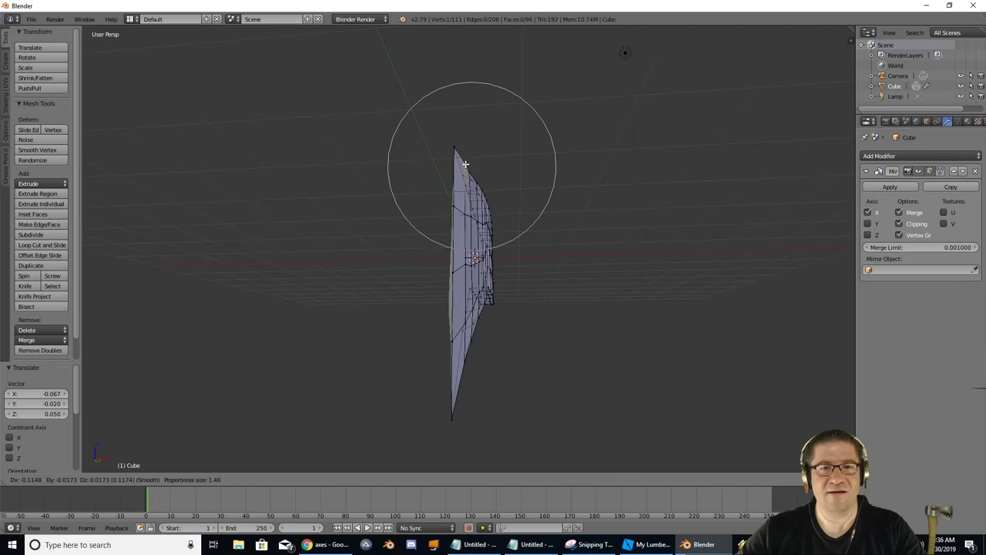
left_click(466, 163)
middle_click_drag(485, 208, 490, 156)
Scale the upper blade vertices thinner with soft falloff.
key("a")
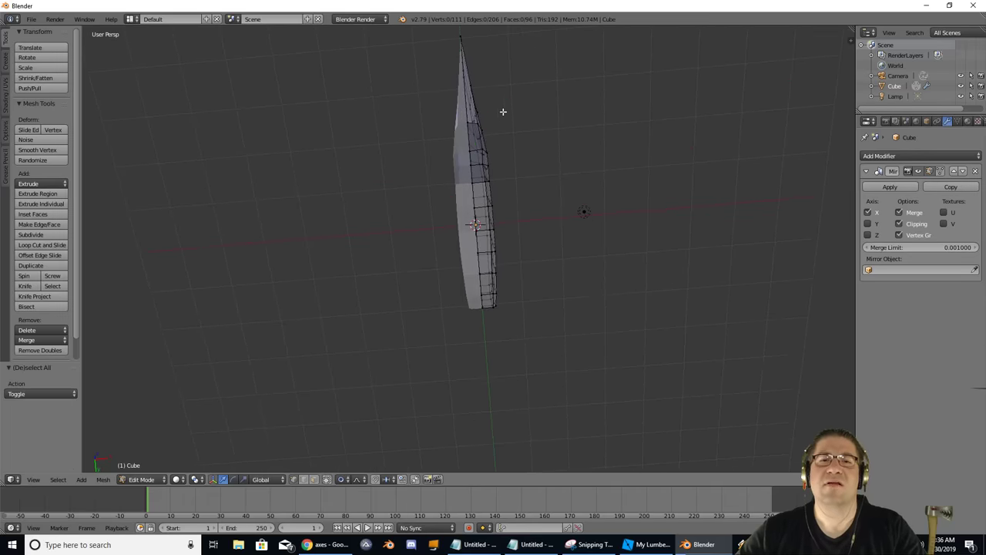
key("b")
left_click_drag(528, 96, 457, 182)
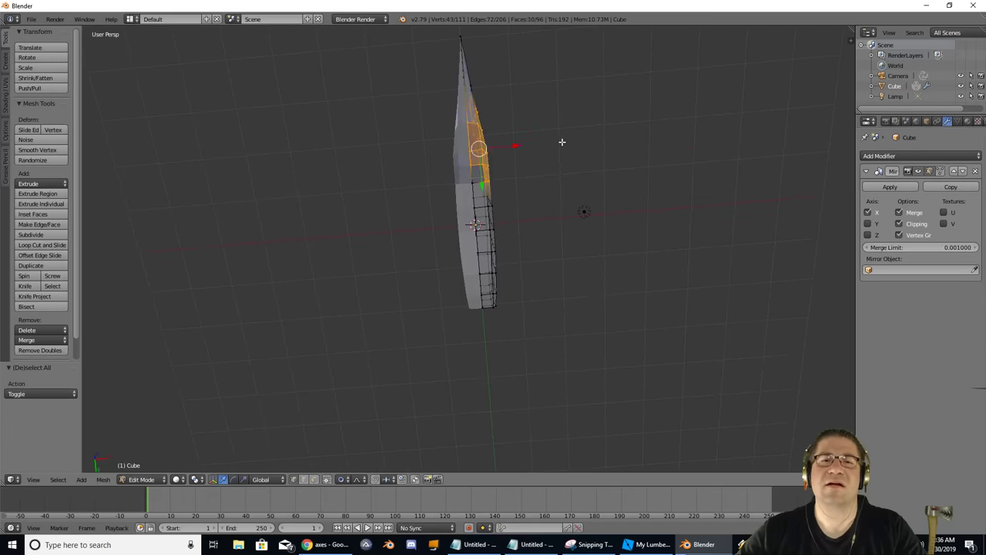
key("s")
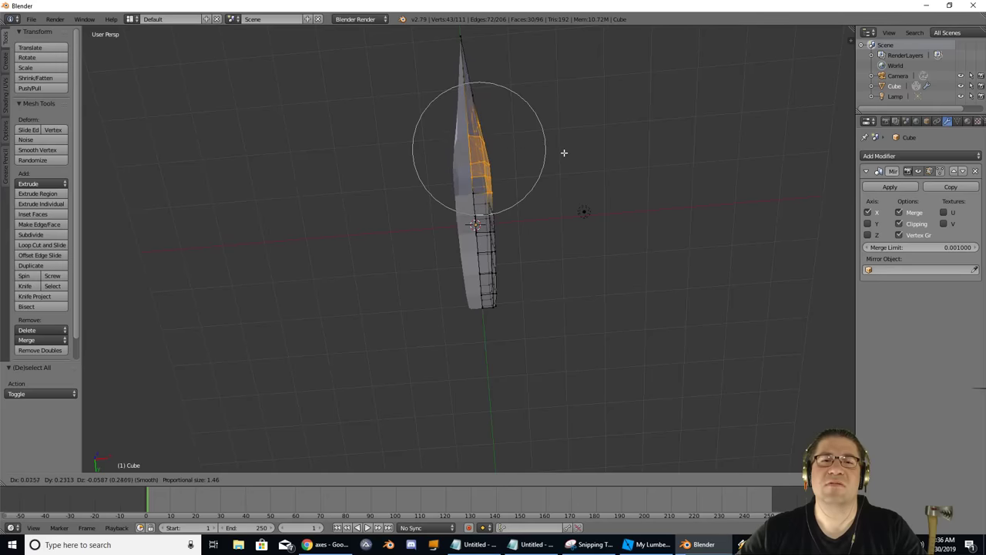
left_click(563, 145)
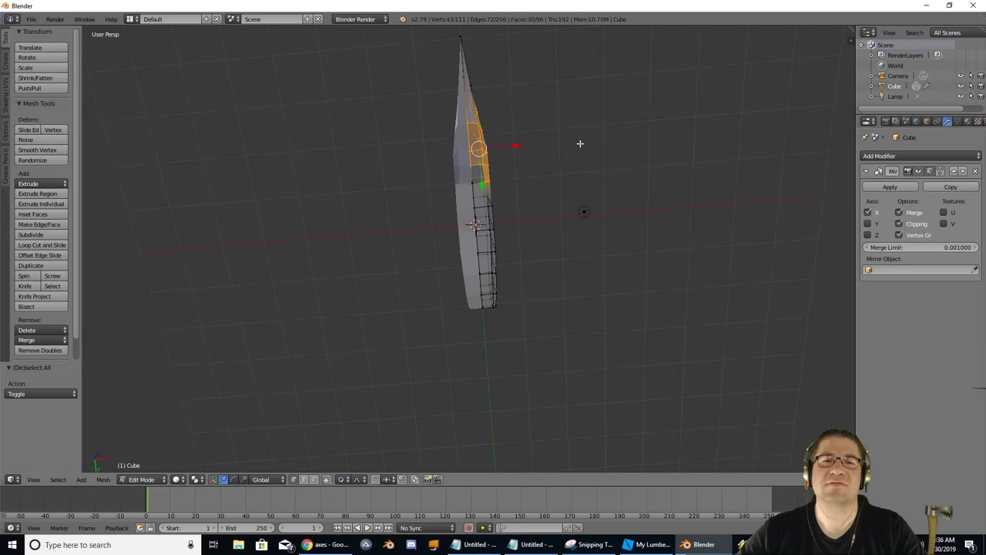
Bend the upper blade by moving its vertices with an adjusted falloff radius.
key("g")
scroll(544, 149, "down", 1)
scroll(544, 149, "up", 2)
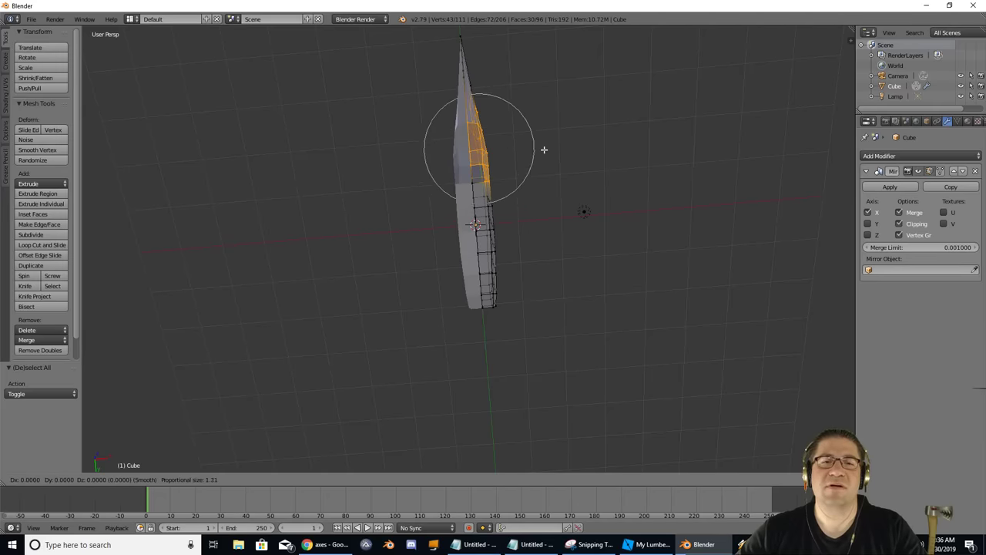
scroll(544, 150, "down", 7)
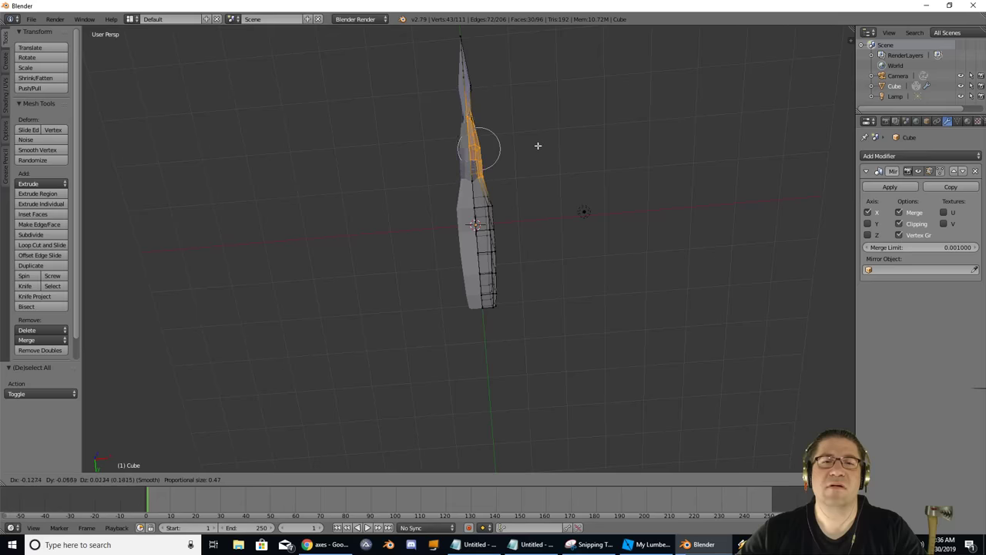
scroll(541, 149, "down", 2)
scroll(546, 148, "up", 3)
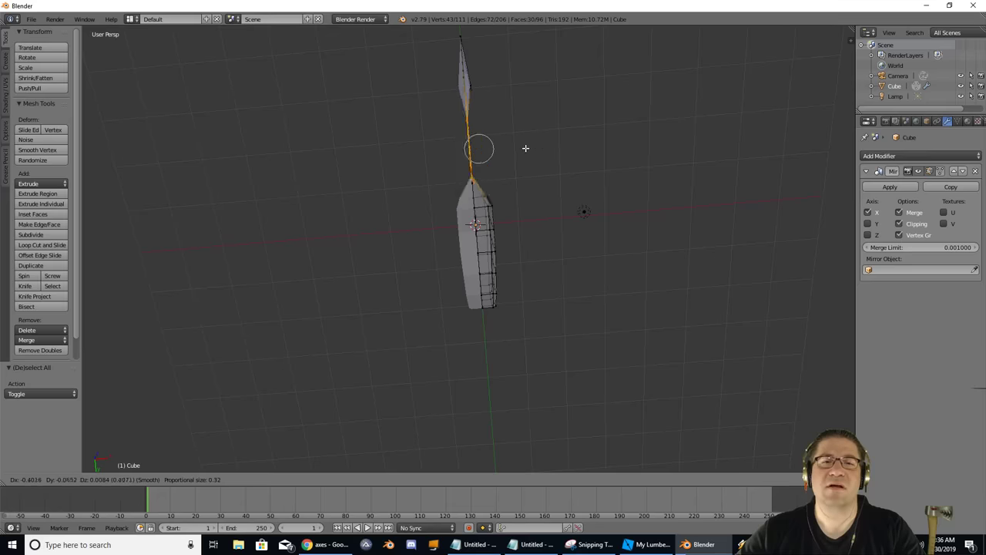
left_click(522, 148)
Shift a single upper-blade vertex with soft falloff.
right_click(489, 149)
key("g")
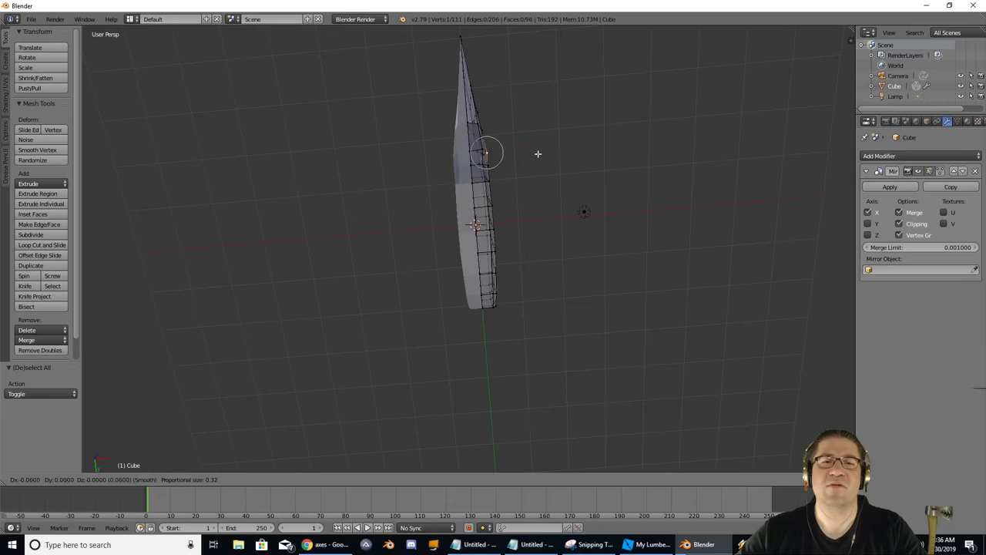
scroll(538, 152, "down", 13)
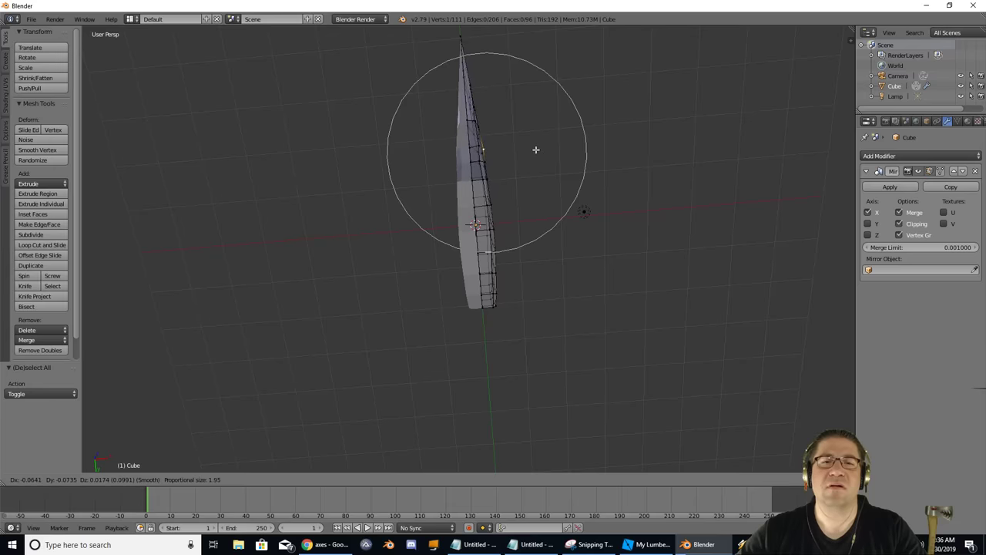
left_click(535, 150)
middle_click_drag(535, 148, 514, 318)
Undo the last vertex move and shift a crossing edge loop on the blade with soft falloff.
key("ctrl+z")
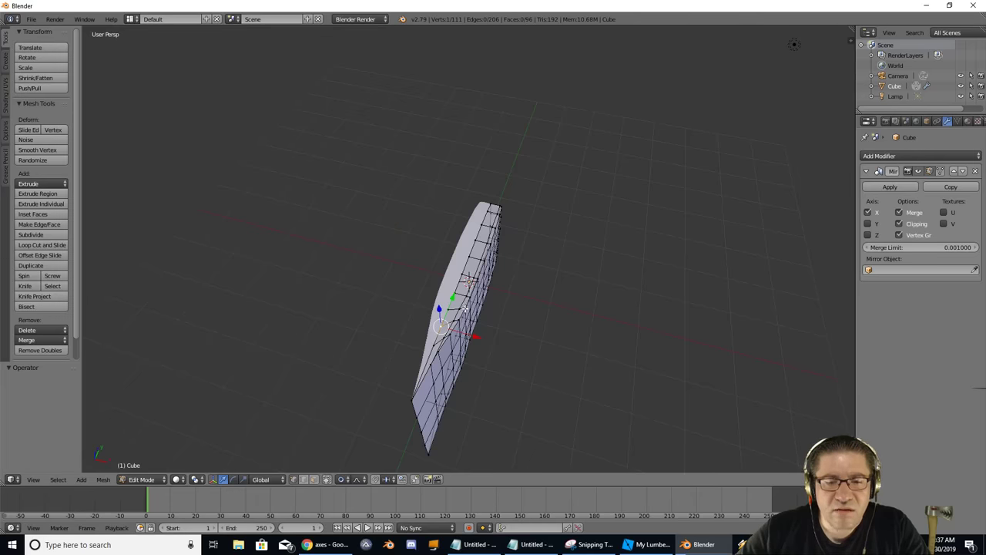
right_click(465, 311, "alt")
right_click(465, 313, "alt")
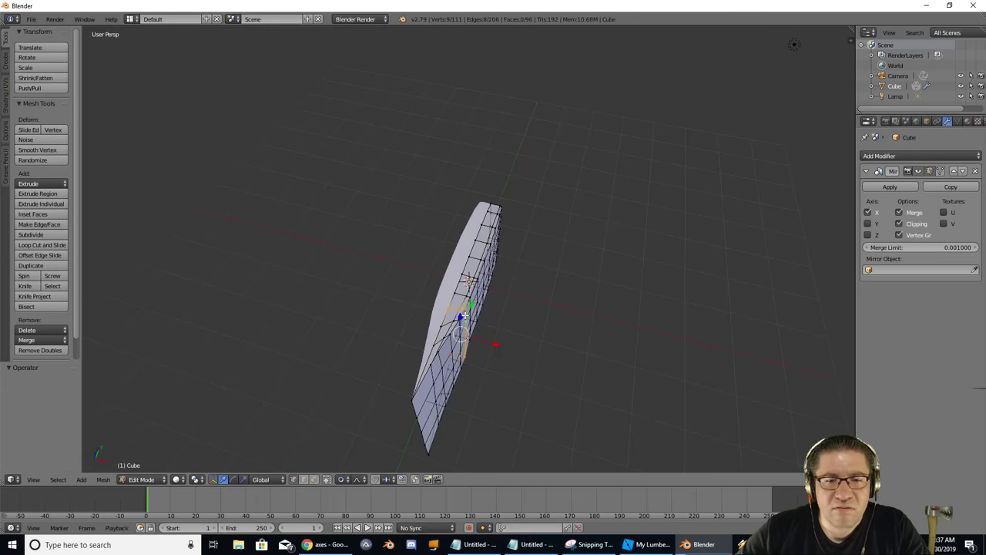
key("g")
scroll(489, 335, "up", 3)
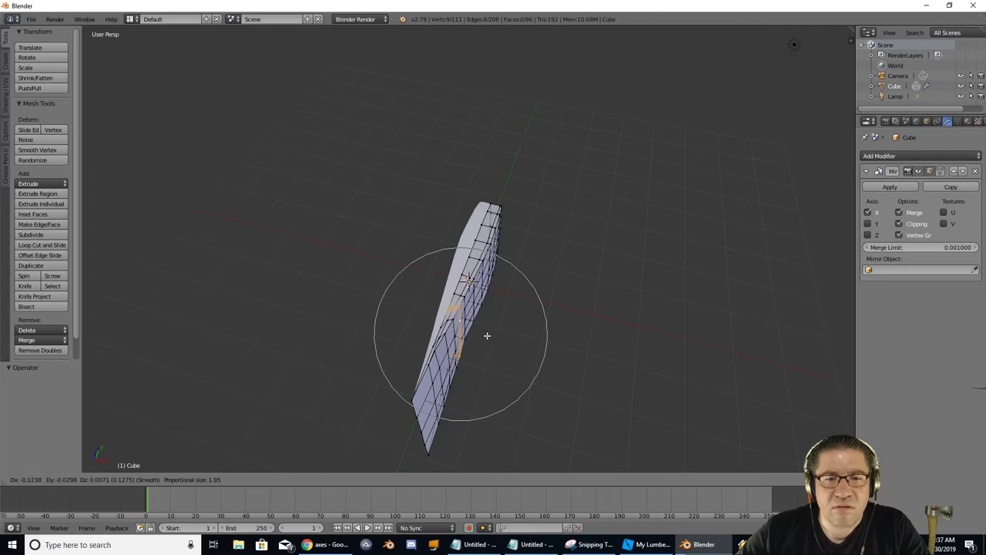
left_click(488, 337)
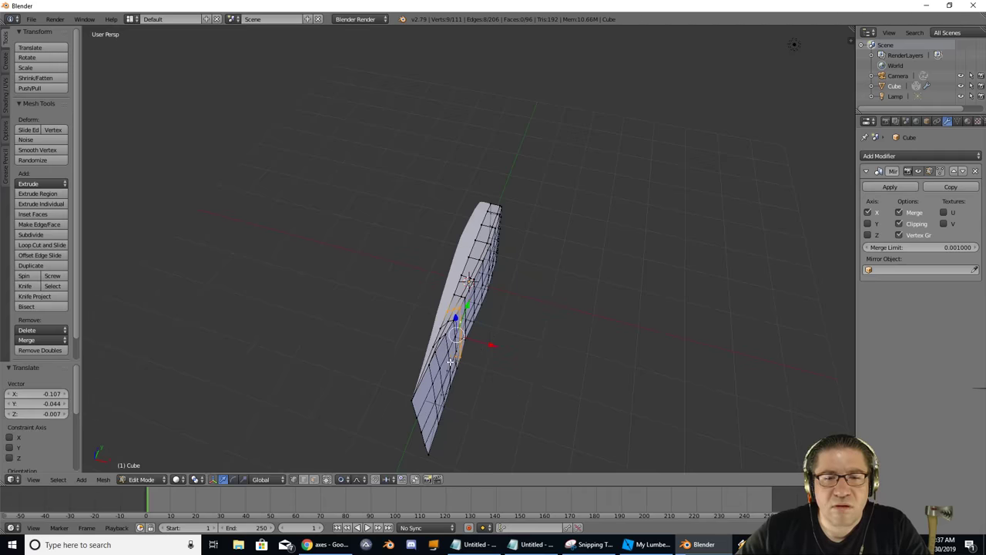
Shift a crossing edge loop lower on the blade with soft falloff.
right_click(449, 361, "alt")
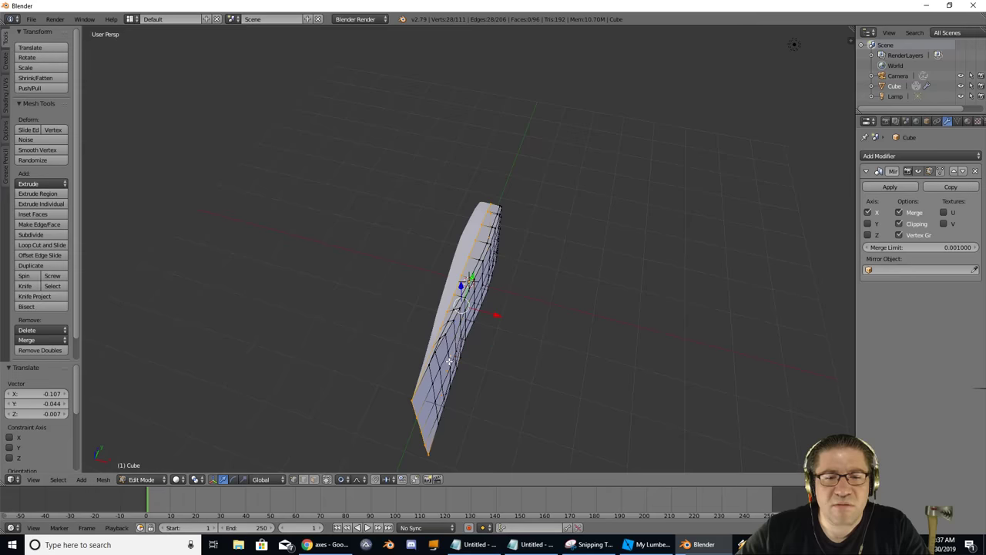
right_click(447, 362, "alt")
key("g")
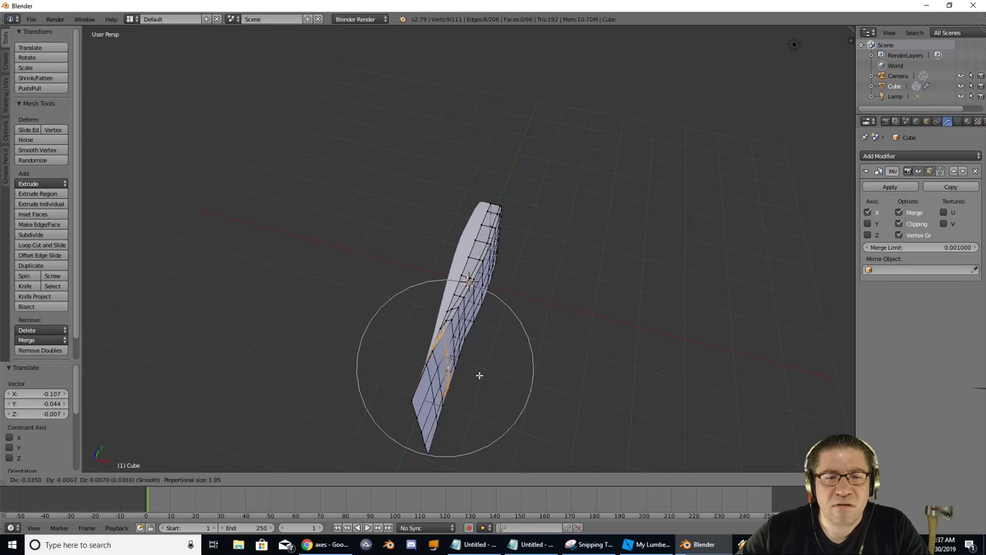
scroll(482, 376, "up", 3)
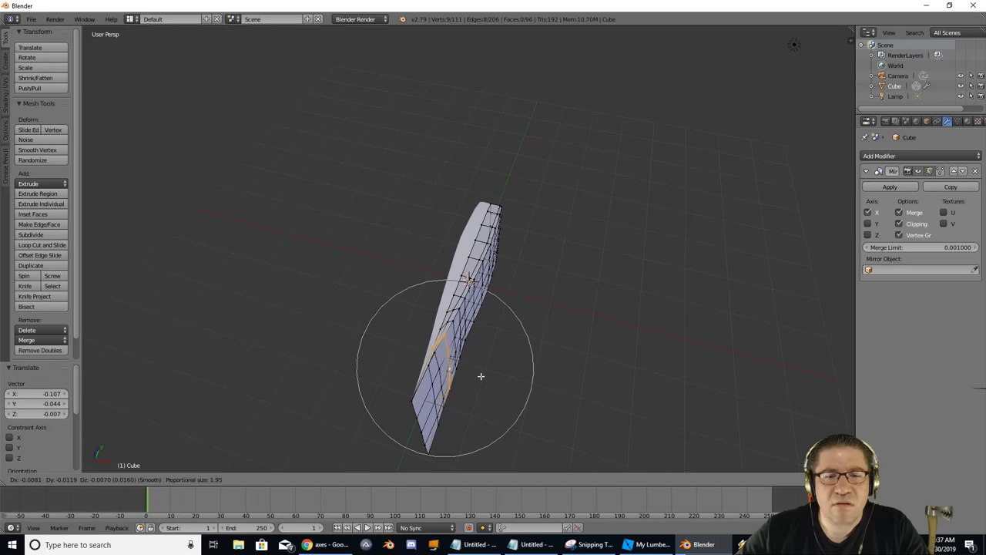
left_click(480, 374)
middle_click_drag(480, 375, 335, 326)
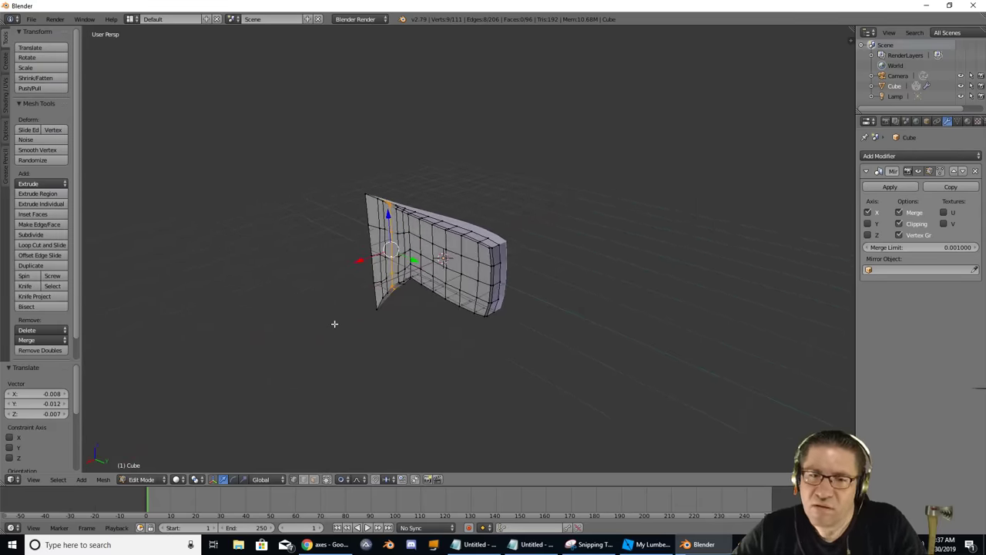
Move the vertical edge loop near the back of the head twice with soft falloff.
scroll(403, 354, "up", 3)
middle_click_drag(410, 345, 447, 287)
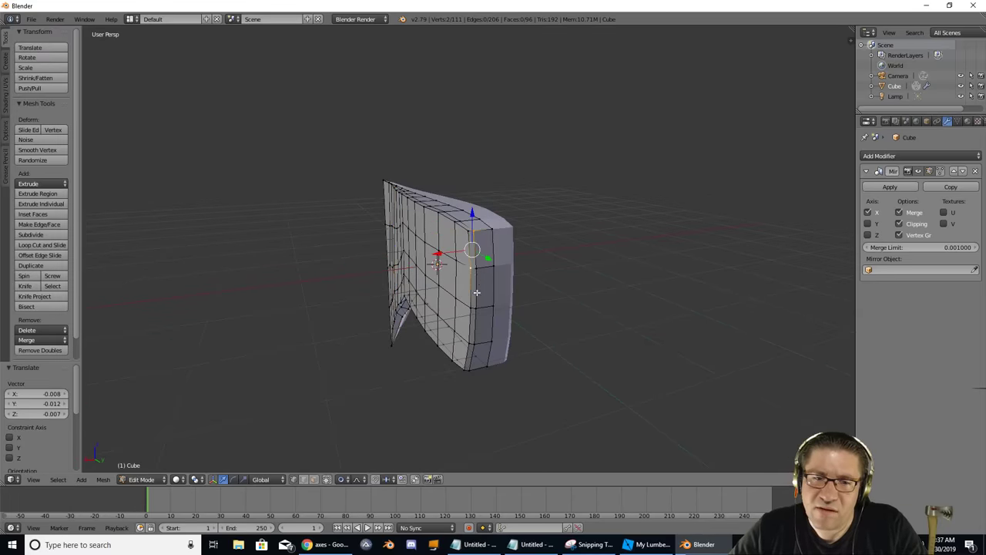
key("a")
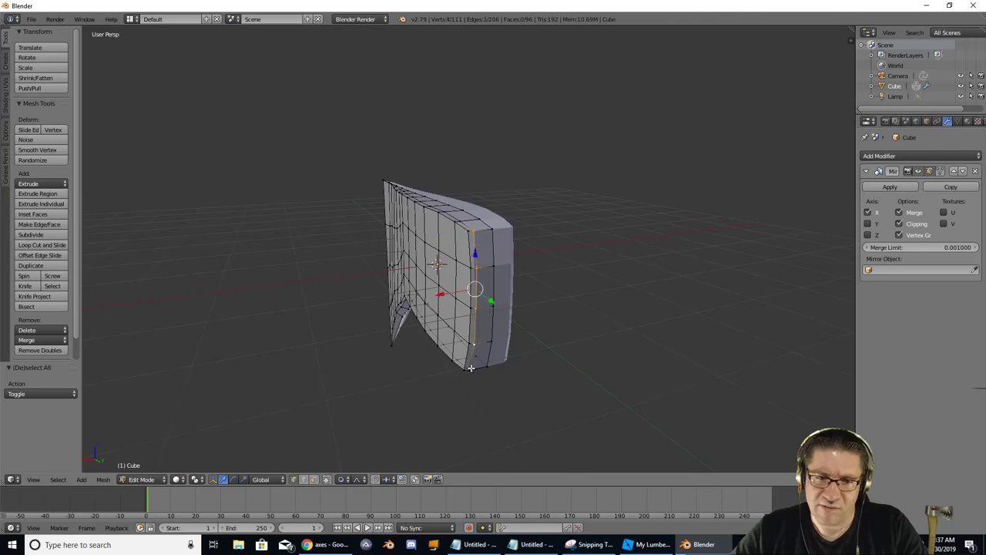
key("g")
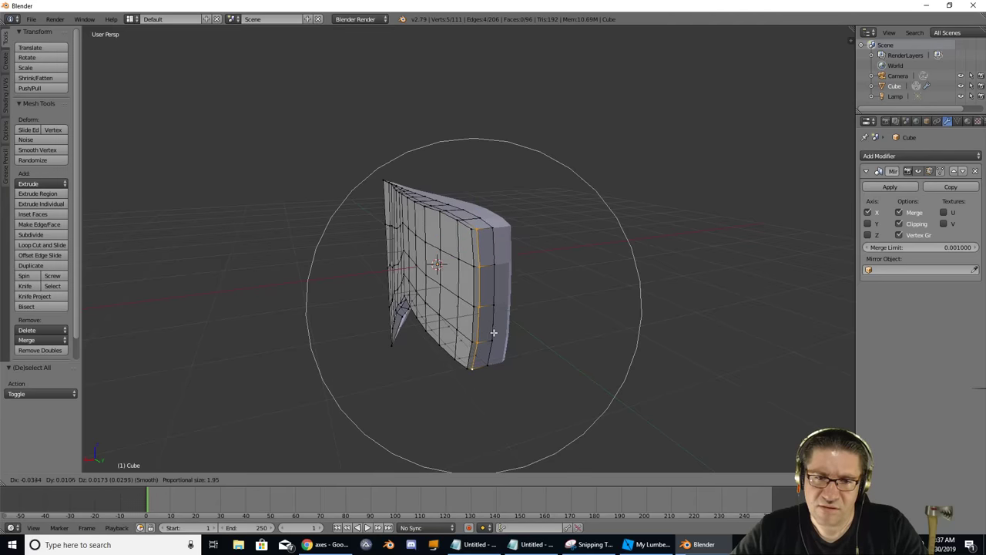
scroll(489, 332, "down", 4)
scroll(489, 330, "up", 14)
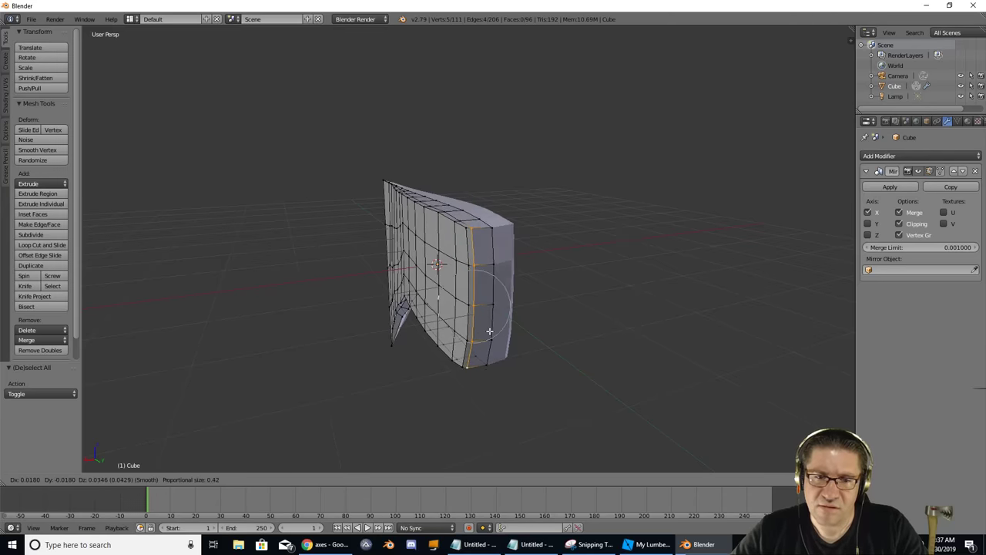
scroll(486, 330, "up", 4)
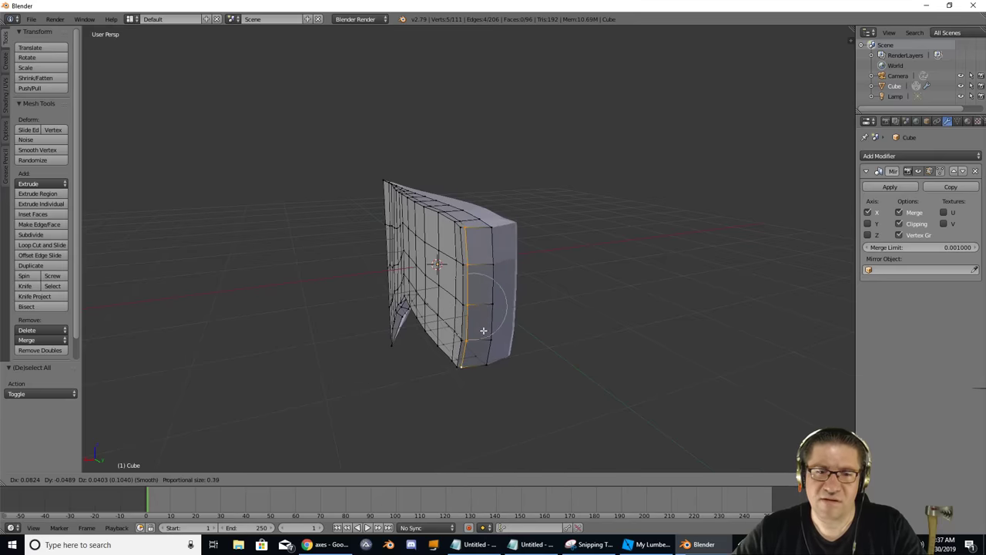
left_click(471, 330)
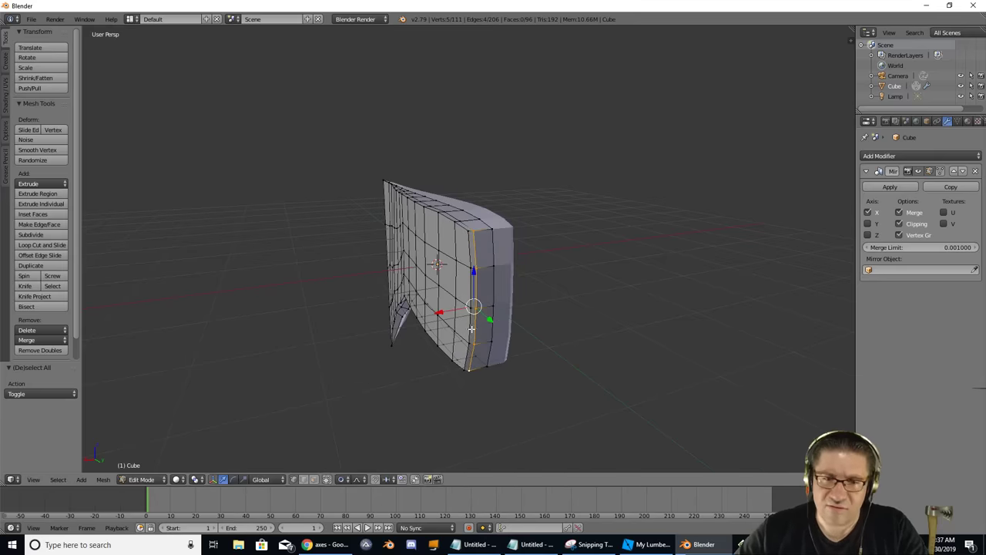
key("g")
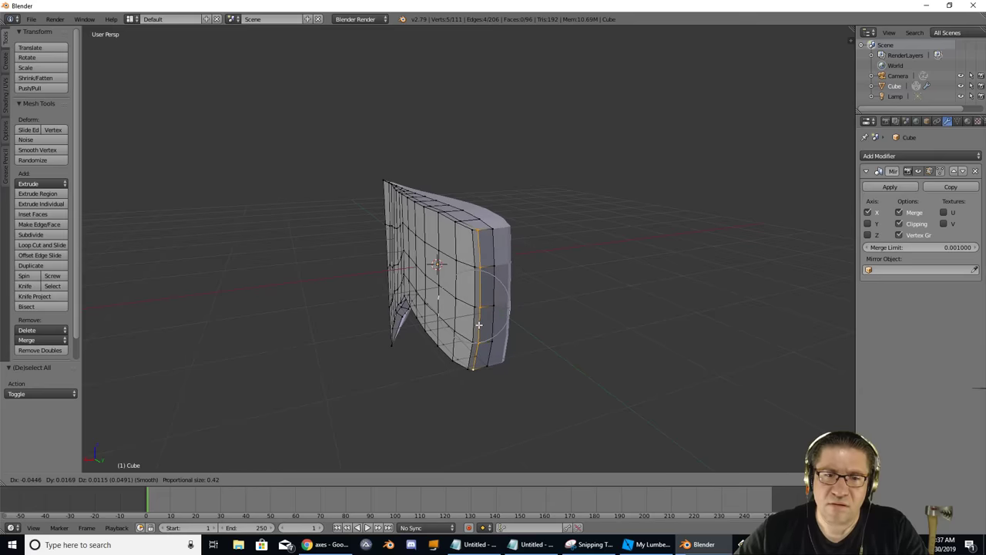
left_click(474, 324)
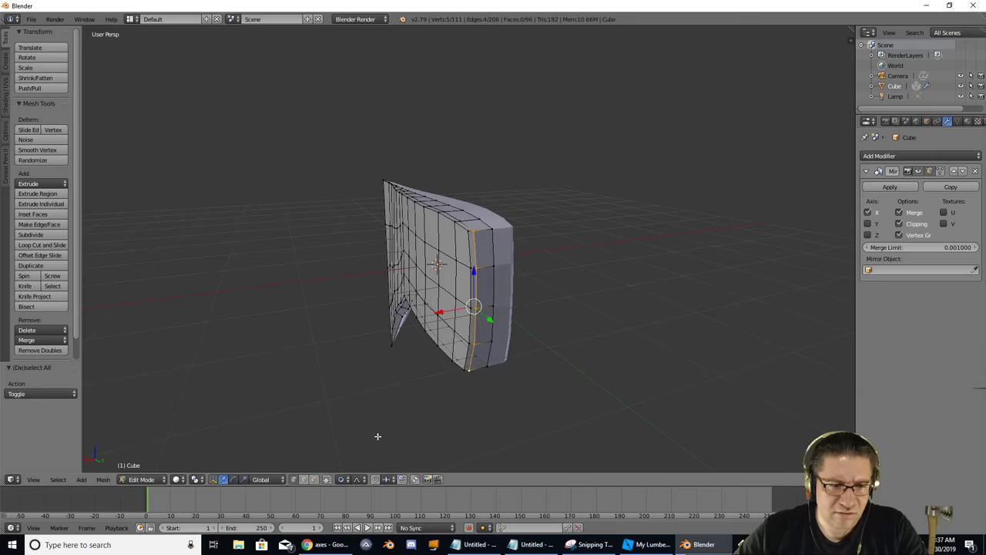
Turn proportional editing off and nudge the edge loop along X, then -0.013 along Y.
left_click(342, 479)
left_click(348, 468)
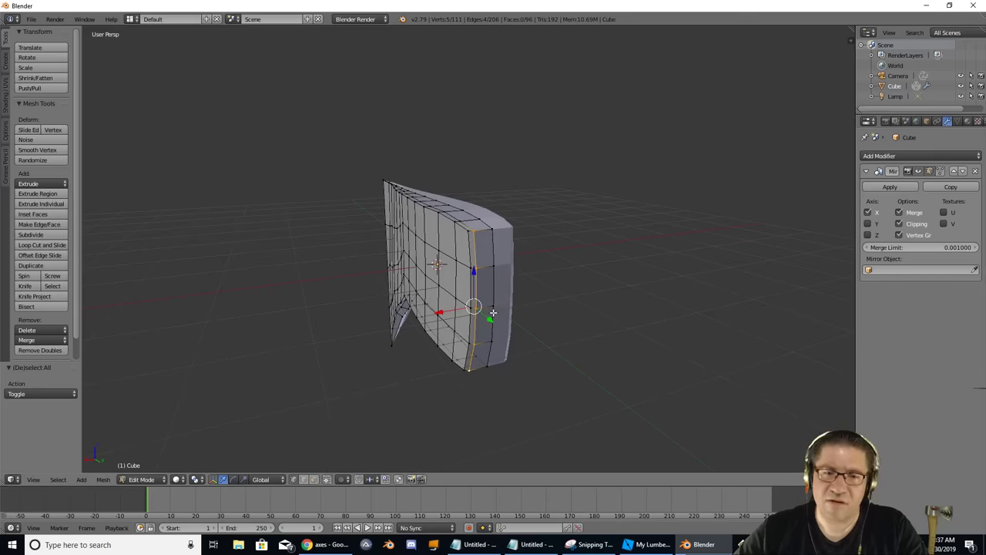
key("g")
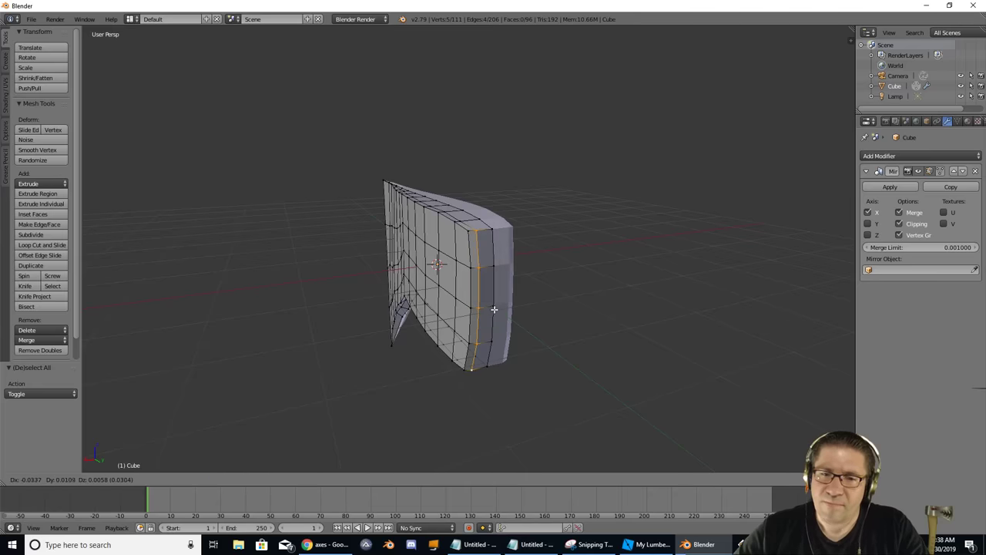
key("x")
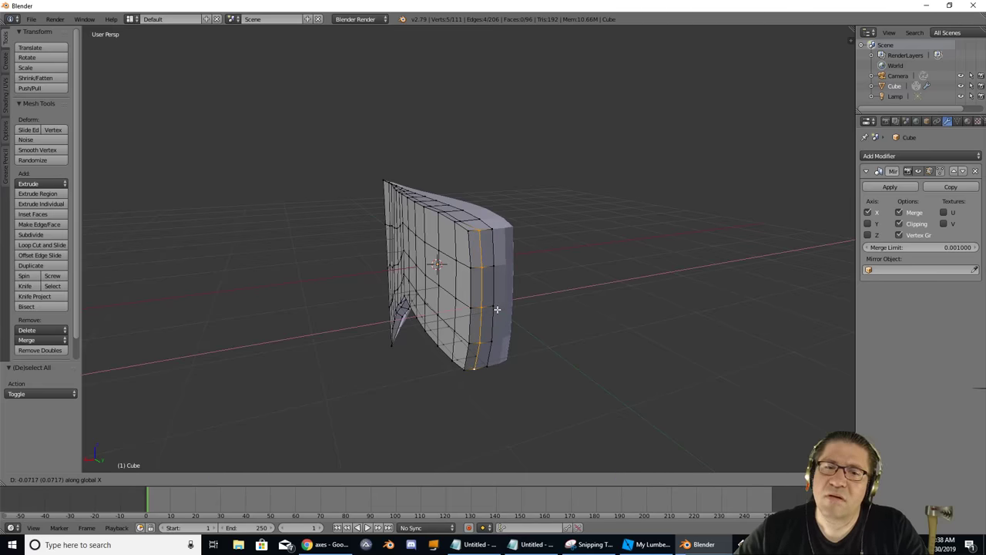
left_click(497, 309)
key("g")
key("y")
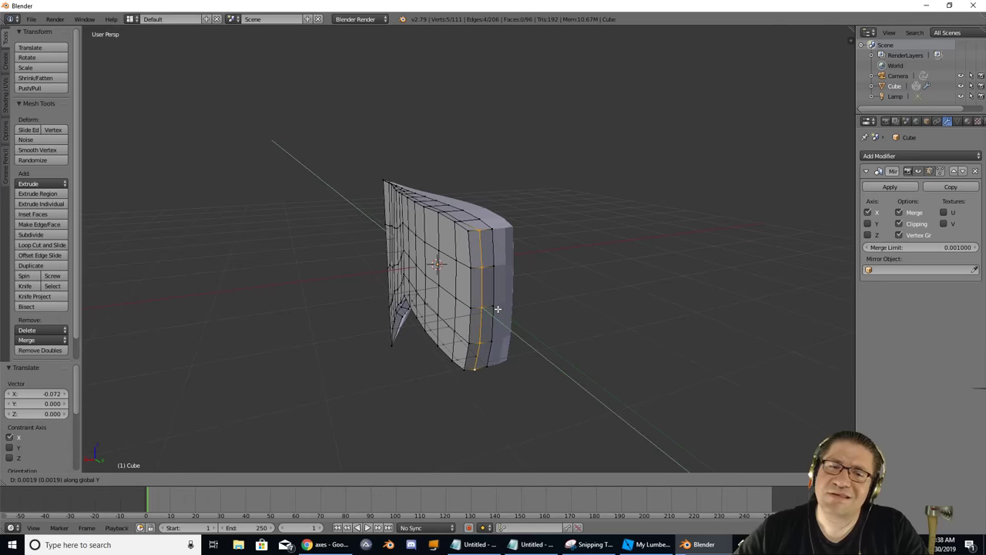
left_click(484, 308)
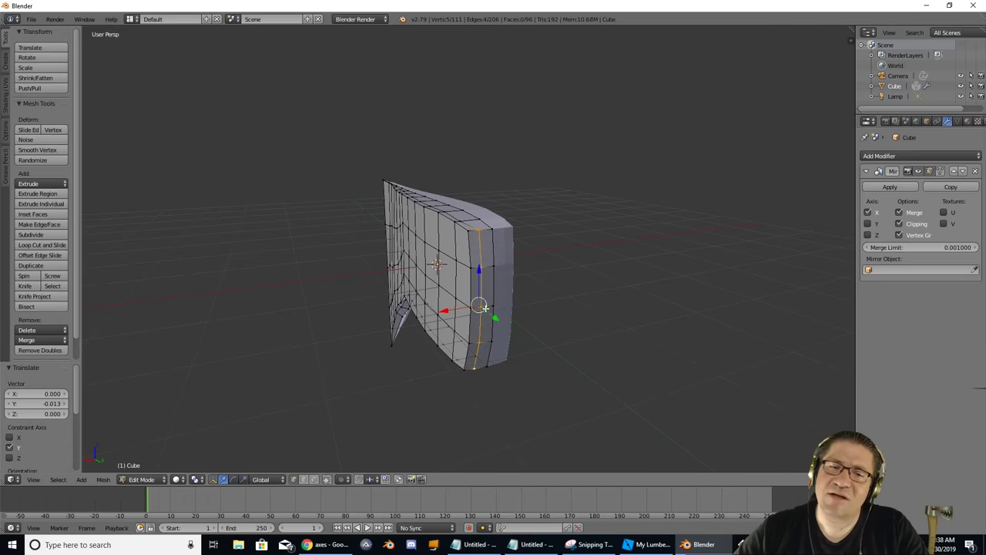
Select the side's vertical vertex column, cancel a trial Z move, and switch to top view.
right_click(467, 242)
right_click(472, 312, "ctrl")
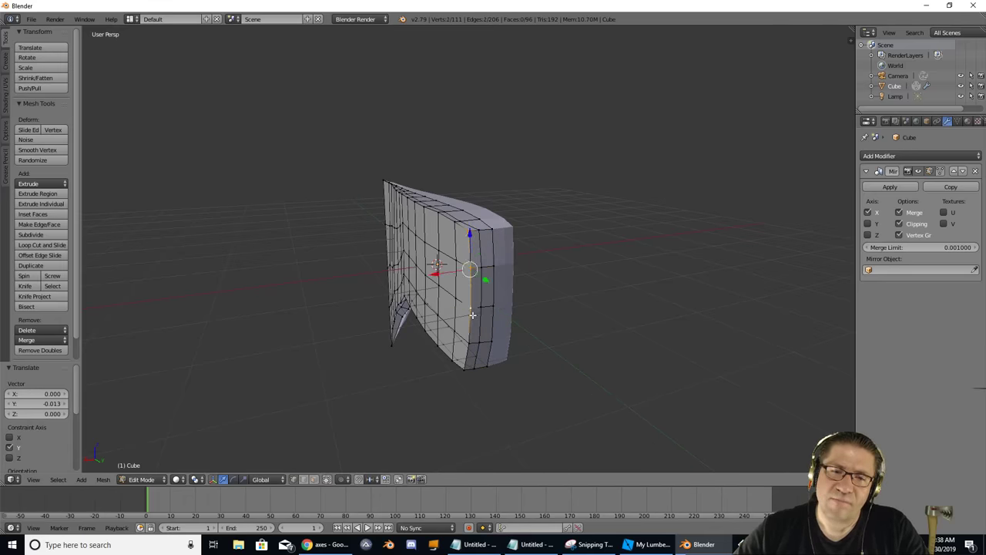
right_click(469, 343, "ctrl")
right_click(465, 367, "ctrl")
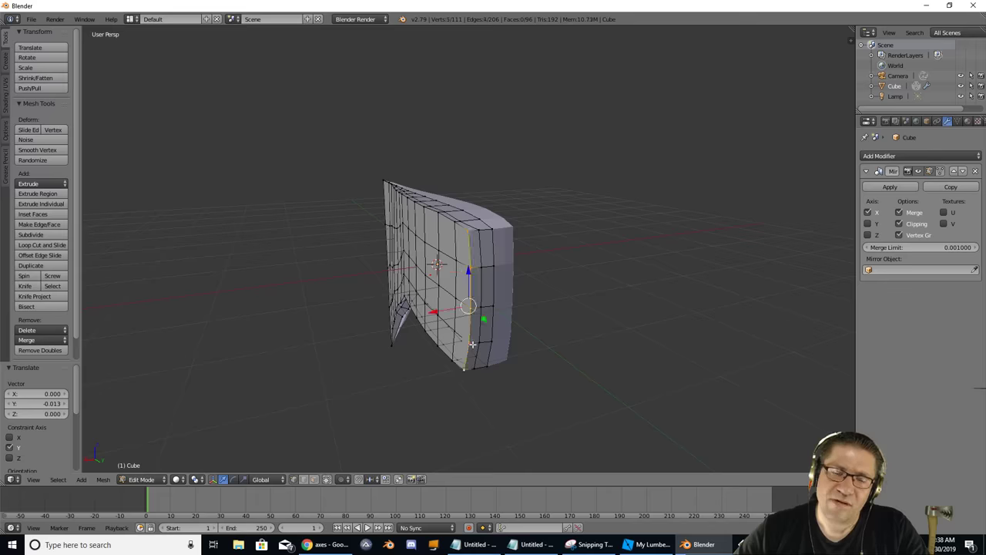
key("g")
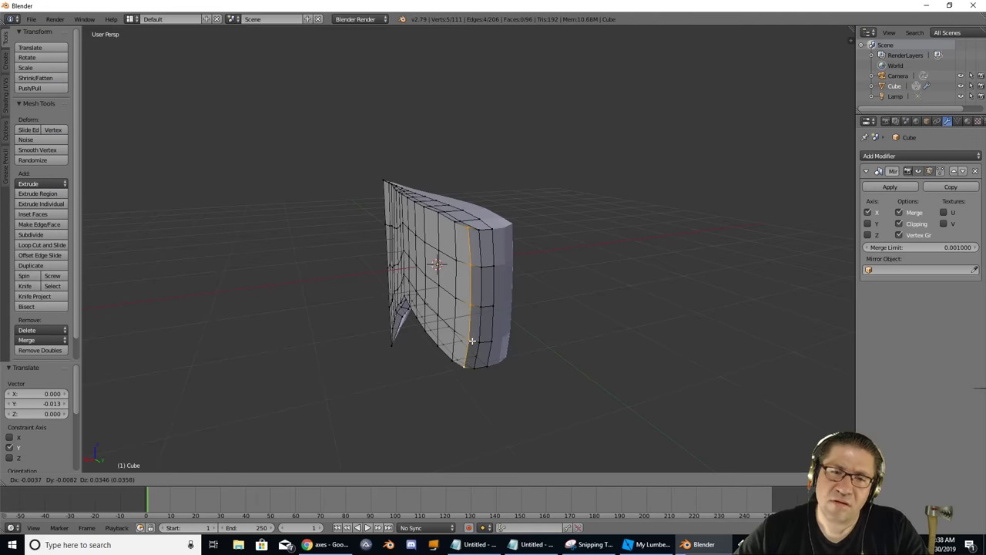
type("z")
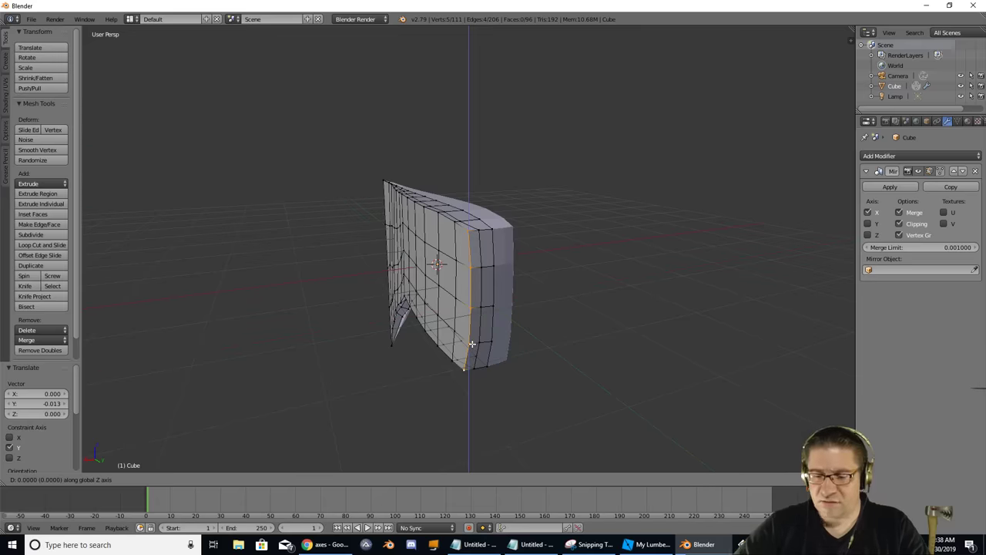
type("7")
key("Escape")
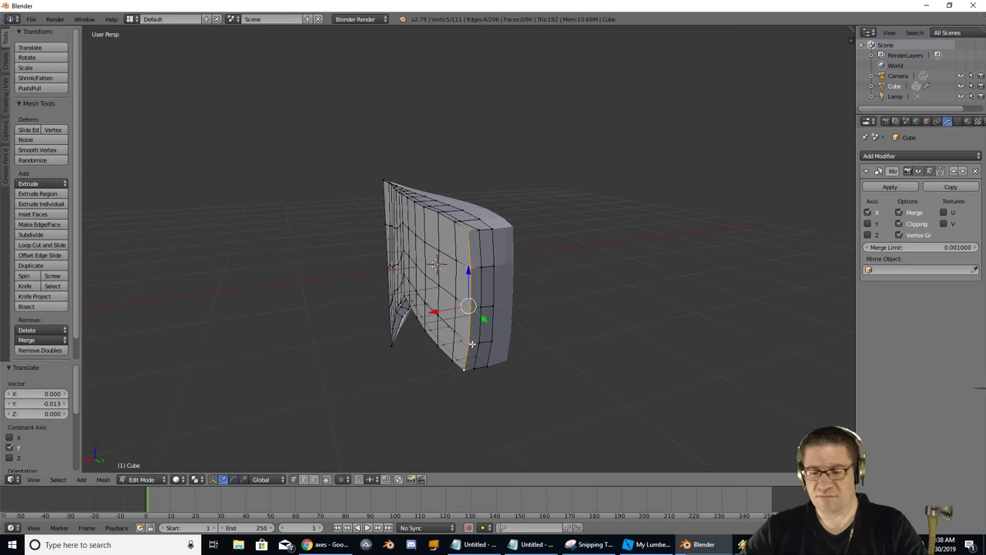
key("KP_7")
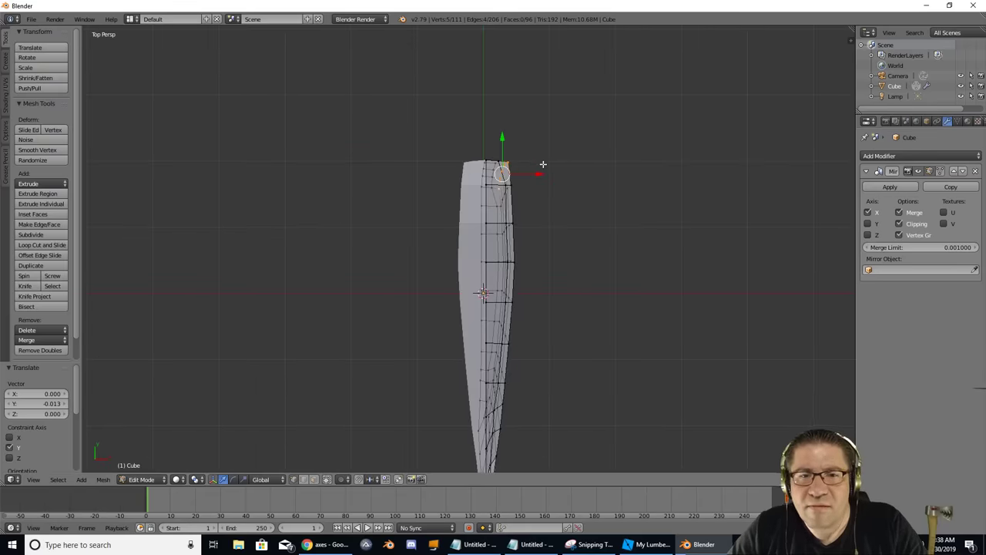
In top view, shift the blade-edge vertices by -0.046 X, -0.015 Y and pull three top vertices inward.
key("g")
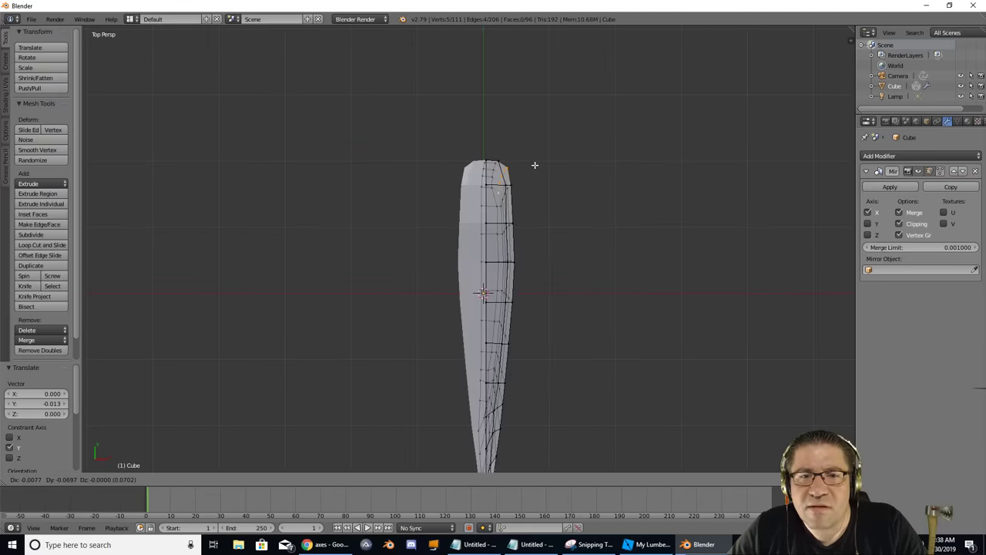
left_click(533, 165)
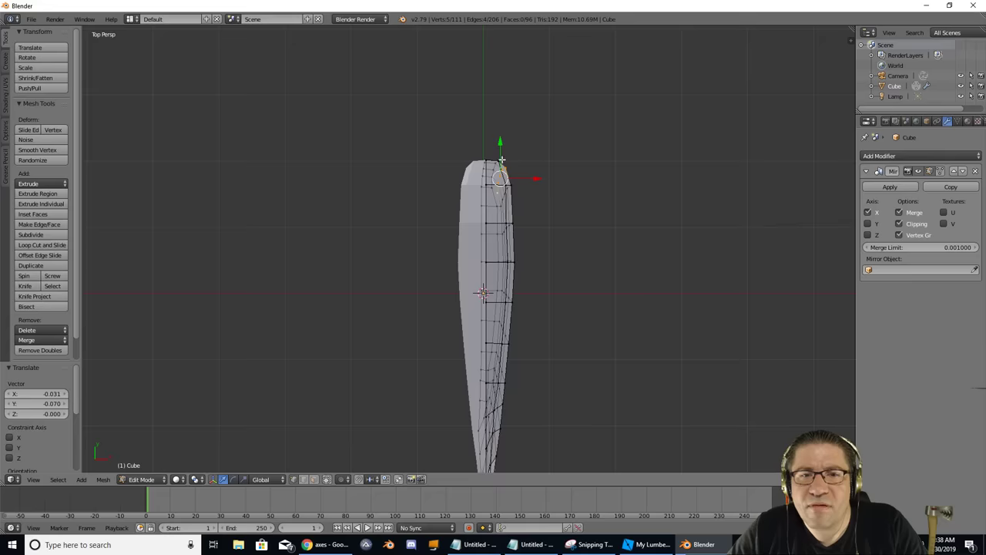
right_click(494, 164)
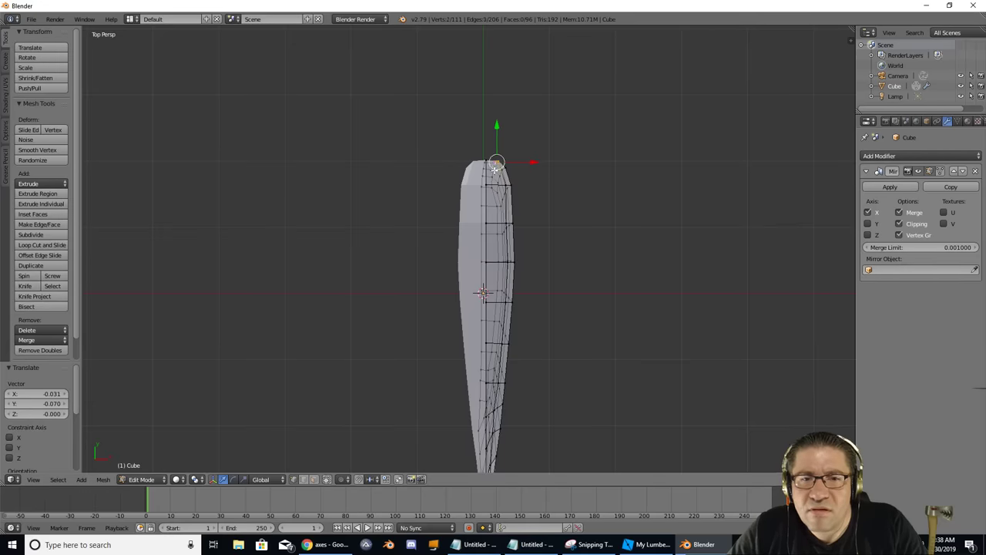
right_click(495, 175, "shift")
right_click(492, 187, "shift")
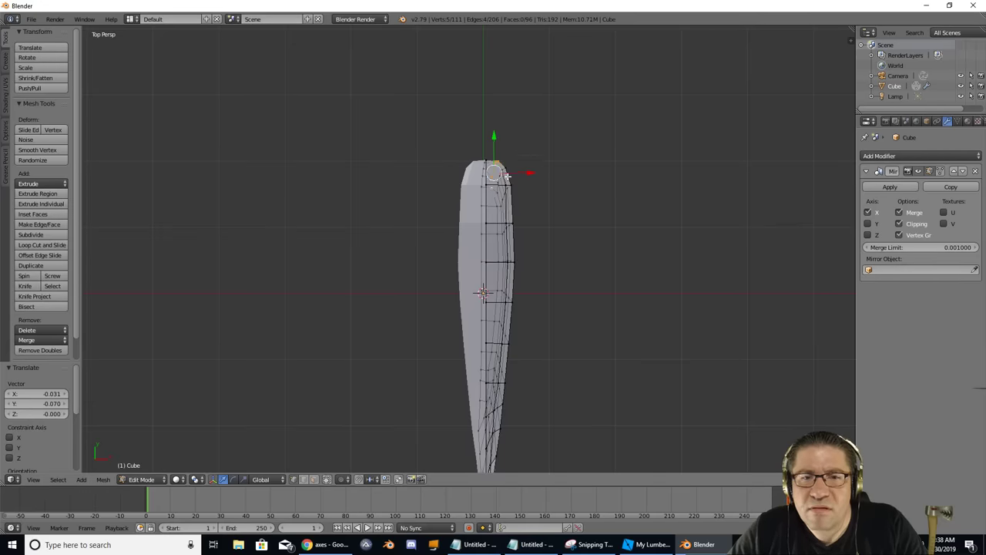
key("g")
left_click(503, 177)
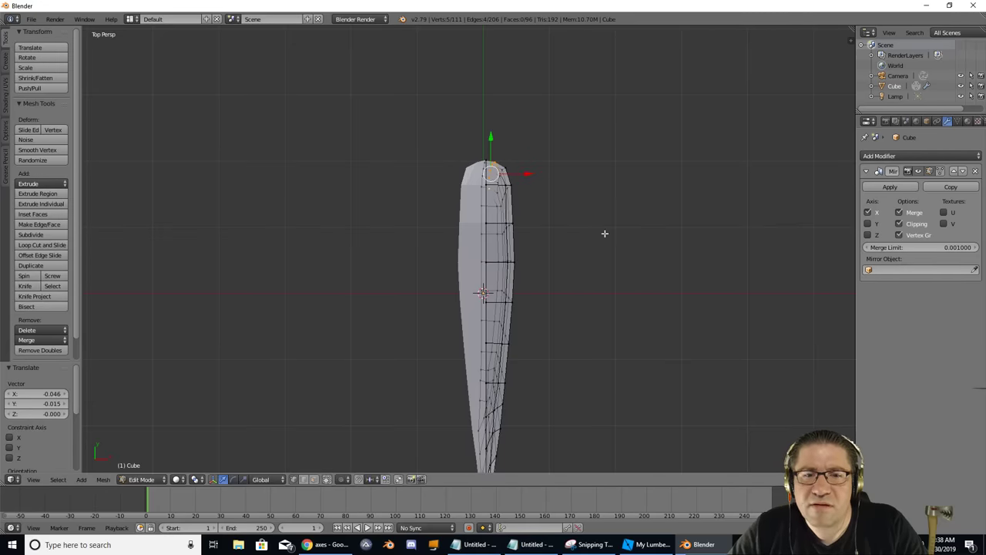
middle_click_drag(606, 231, 485, 84)
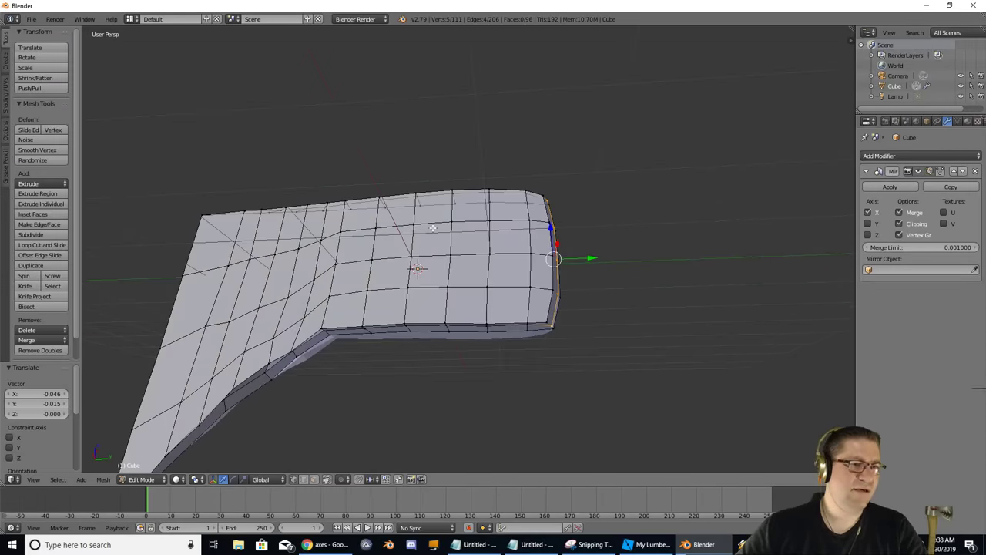
middle_click_drag(433, 228, 439, 263)
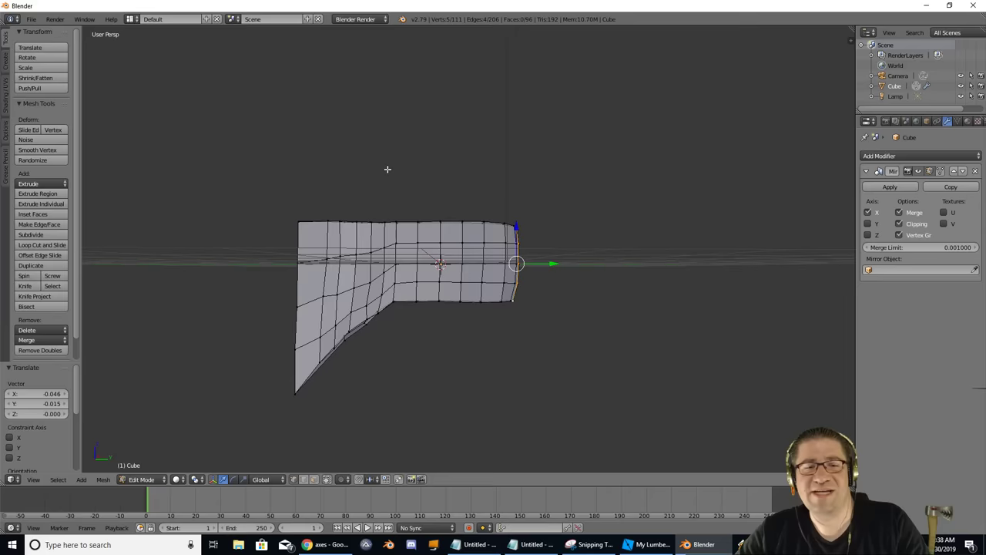
Select the whole axe head mesh and smooth all its vertices.
key("a")
key("a")
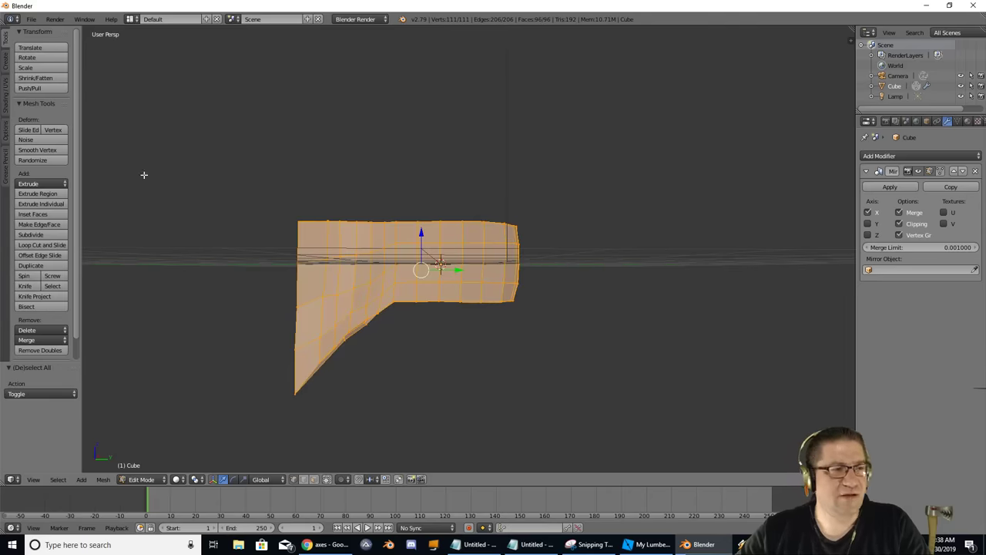
left_click(39, 152)
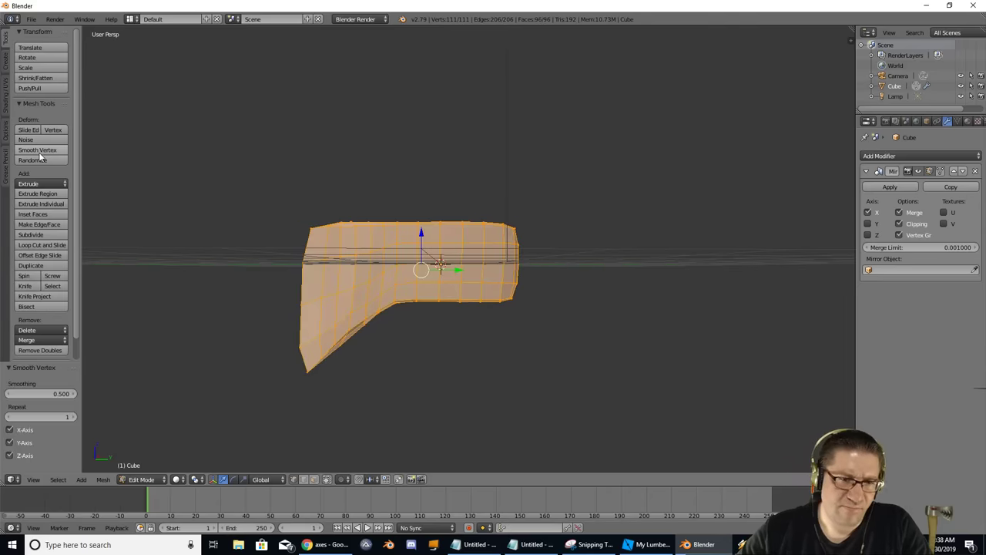
middle_click_drag(260, 165, 294, 177)
Reposition a blade corner vertex and a vertex on the top edge.
right_click(312, 239)
key("g")
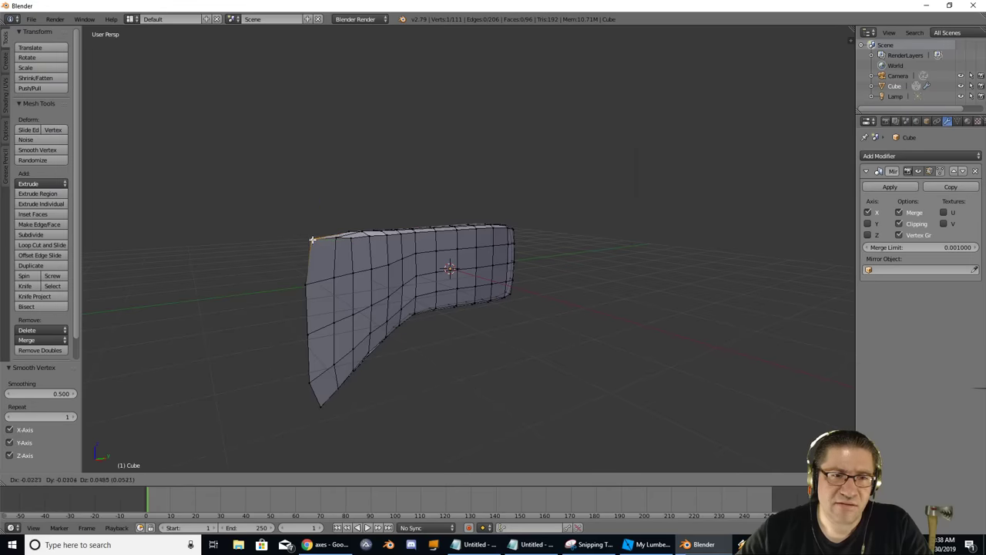
left_click(305, 238)
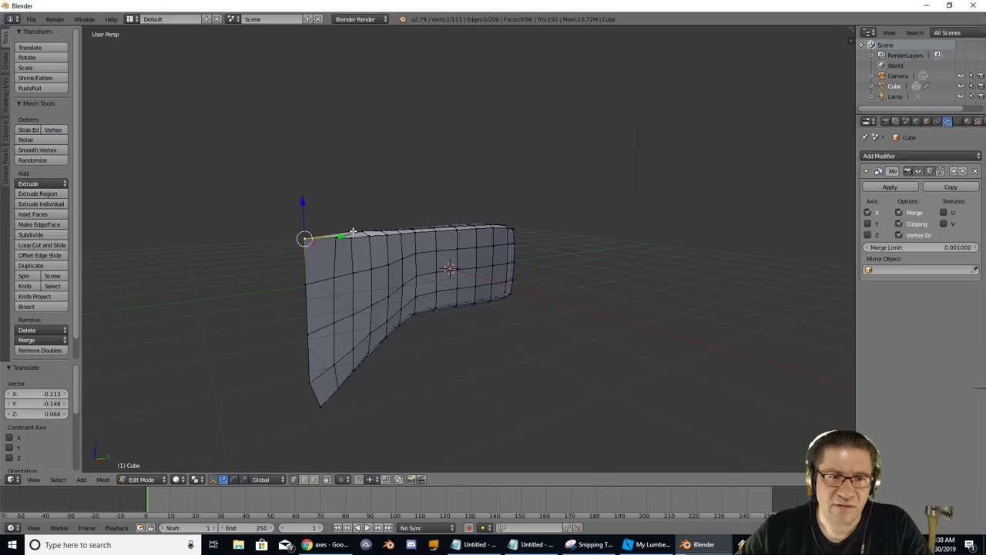
right_click(351, 232)
key("g")
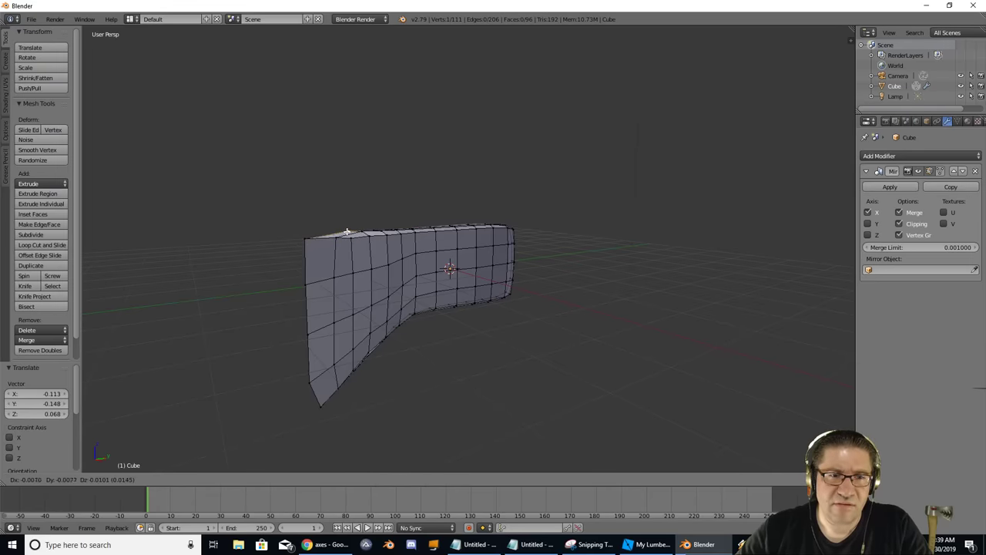
right_click(341, 232)
middle_click_drag(341, 232, 337, 274)
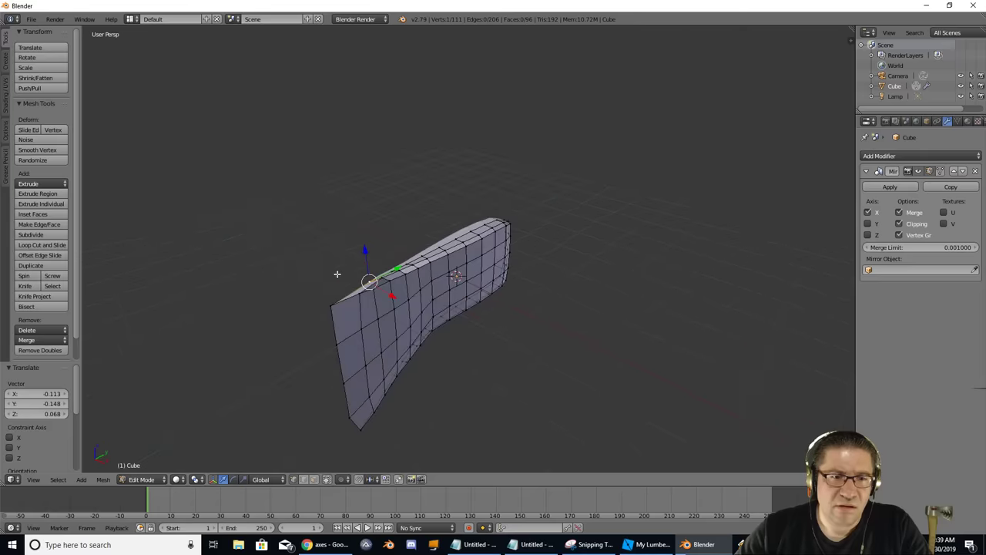
key("g")
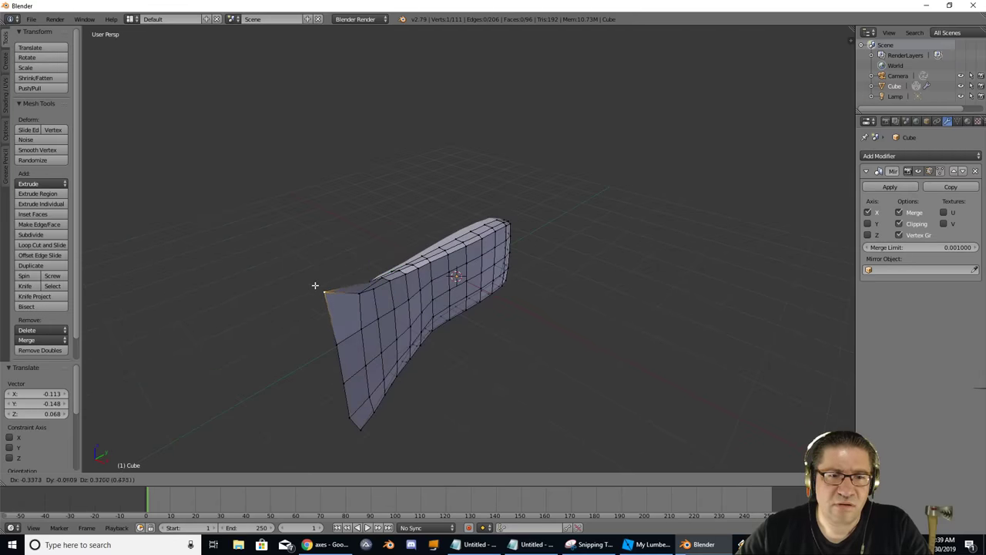
left_click(329, 298)
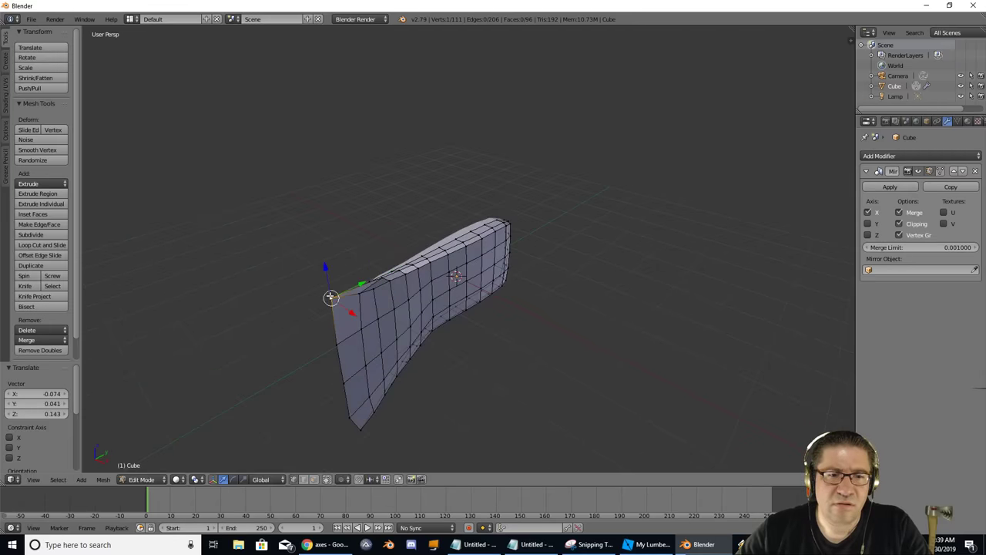
Lower a vertex on the blade's top edge in two Z-constrained moves.
right_click(380, 277)
key("g")
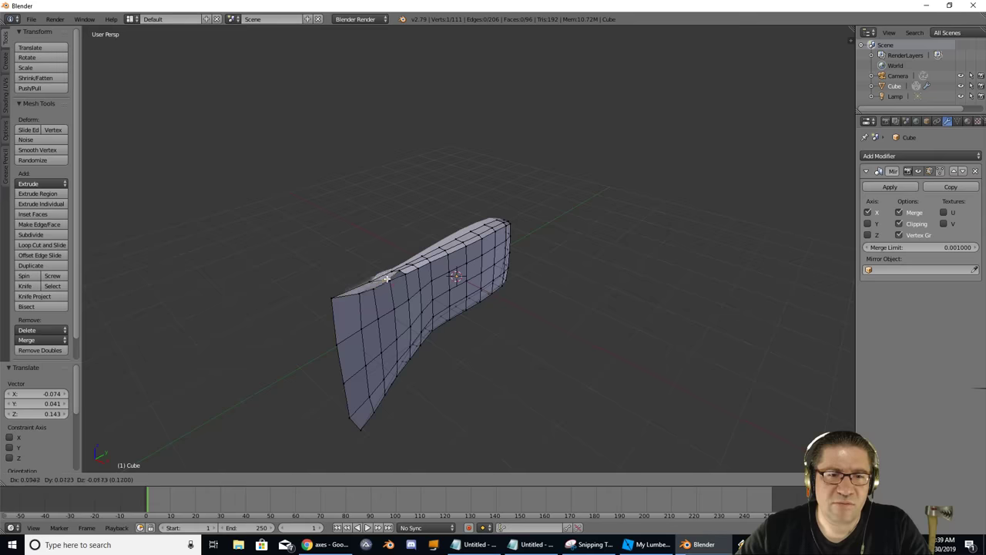
key("z")
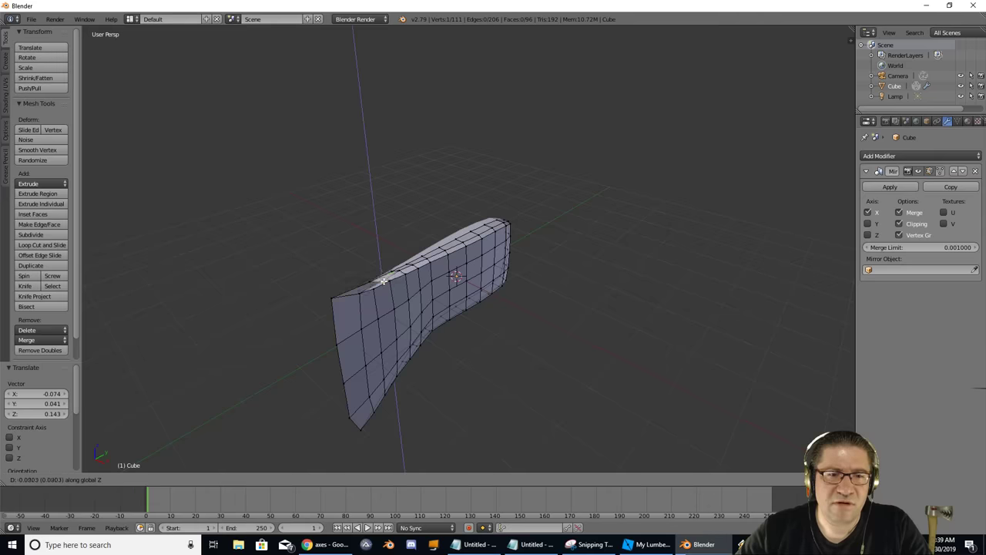
left_click(383, 279)
key("g")
key("z")
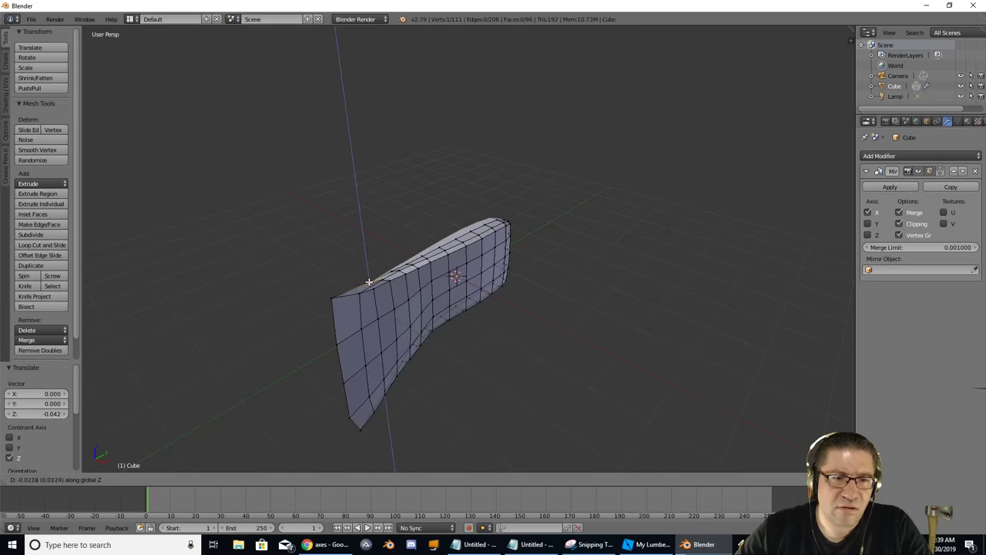
left_click(369, 283)
middle_click_drag(369, 284, 511, 239)
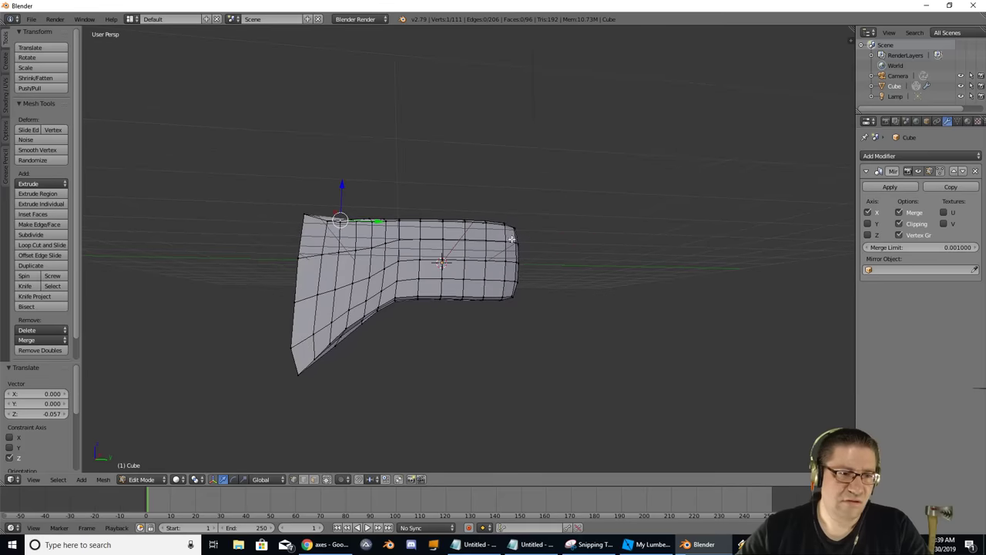
Move the blade's bottom-left corner vertex by 0.042, 0.084, 0.177.
right_click(294, 349)
key("g")
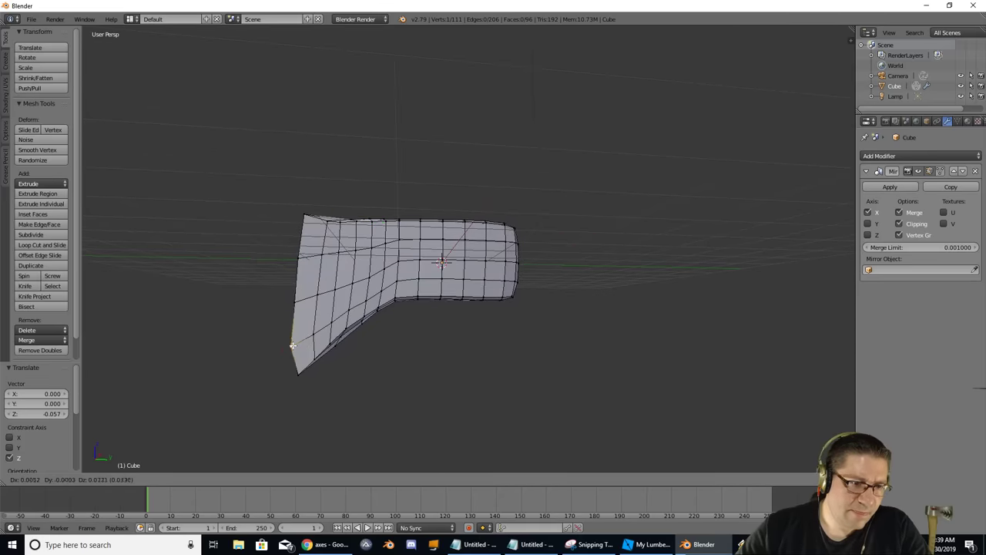
left_click(297, 339)
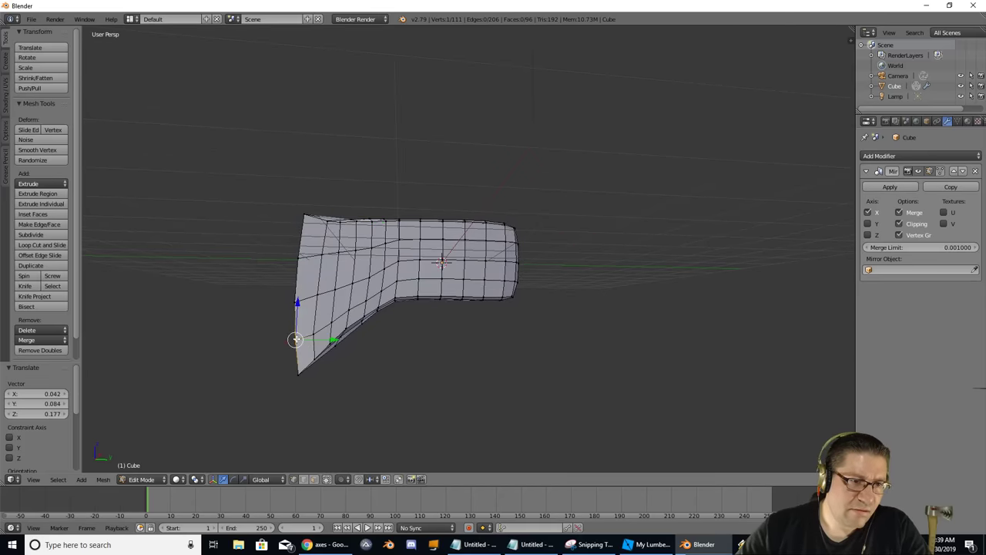
middle_click_drag(421, 293, 359, 247)
Apply Shading: Smooth to the axe head in Object Mode, then return to Edit Mode.
key("Tab")
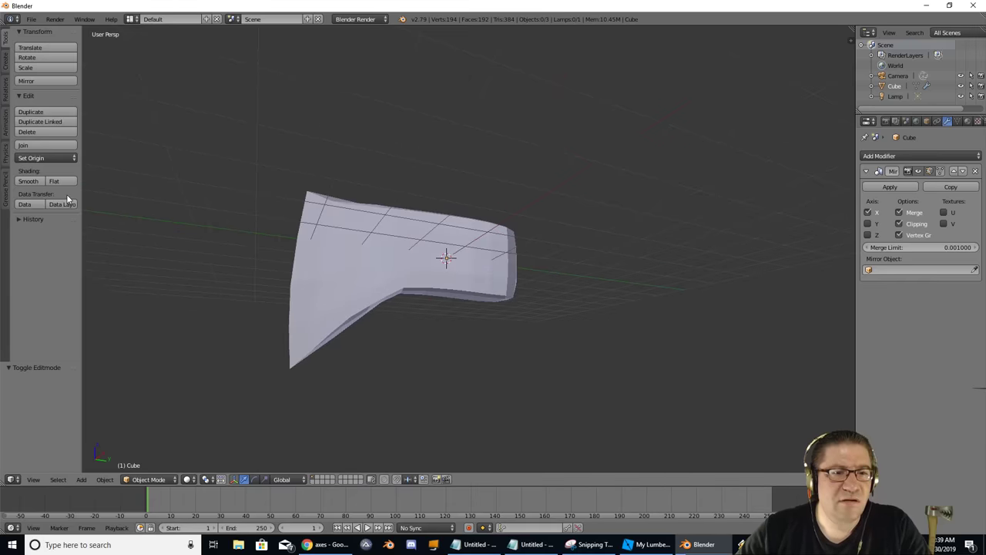
right_click(386, 270)
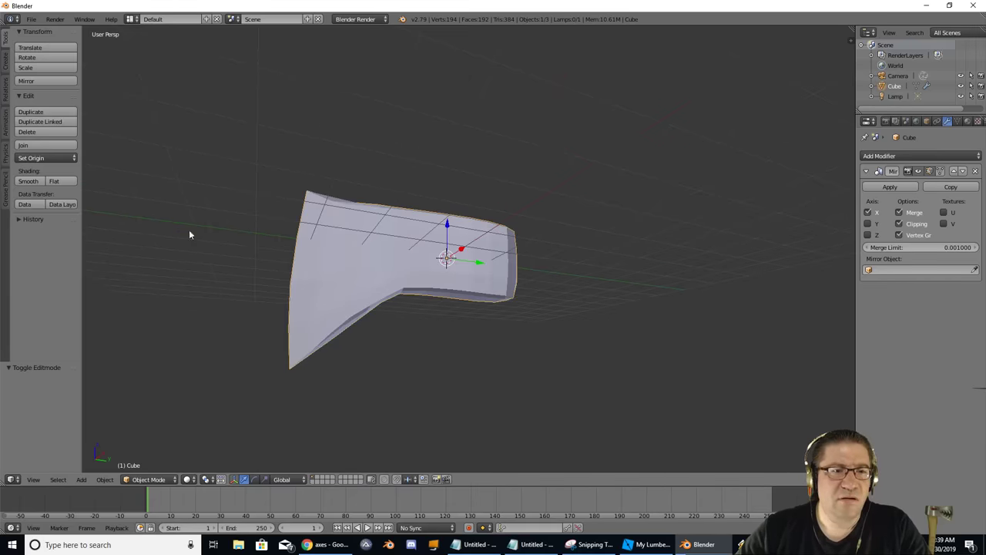
left_click(28, 180)
mouse_move(333, 260)
middle_mouse_down()
mouse_move(436, 252)
mouse_move(397, 233)
mouse_move(190, 220)
mouse_move(121, 326)
mouse_move(249, 363)
mouse_move(293, 396)
mouse_move(313, 255)
mouse_move(303, 185)
mouse_move(411, 154)
mouse_move(533, 227)
mouse_move(552, 349)
mouse_move(540, 339)
middle_mouse_up()
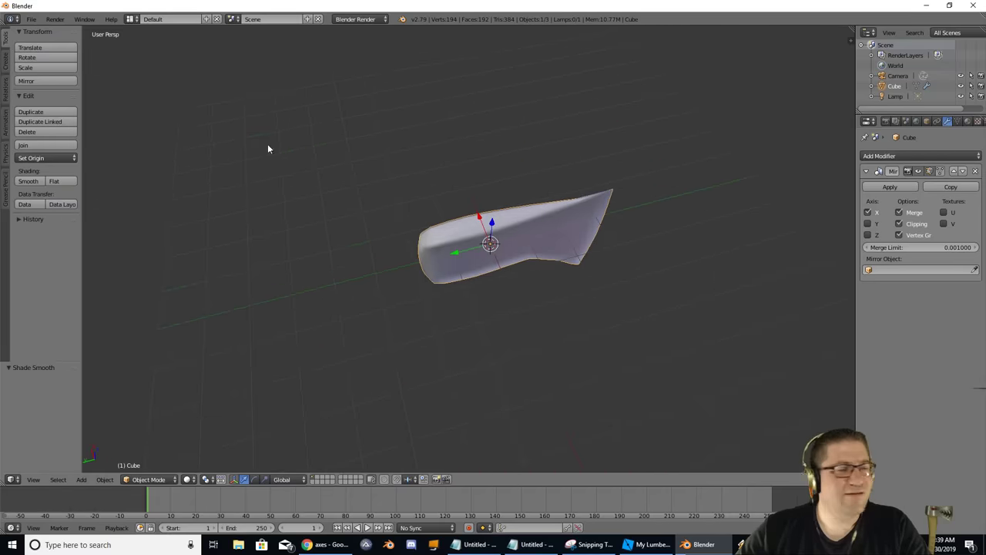
key("Tab")
middle_click_drag(504, 233, 693, 219)
scroll(598, 256, "up", 4)
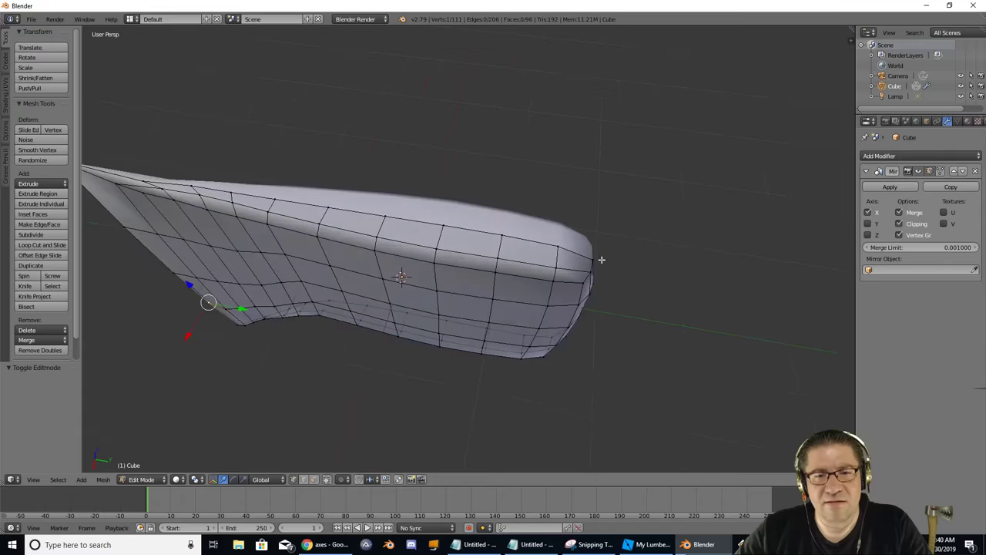
right_click(445, 225)
right_click(504, 239, "shift")
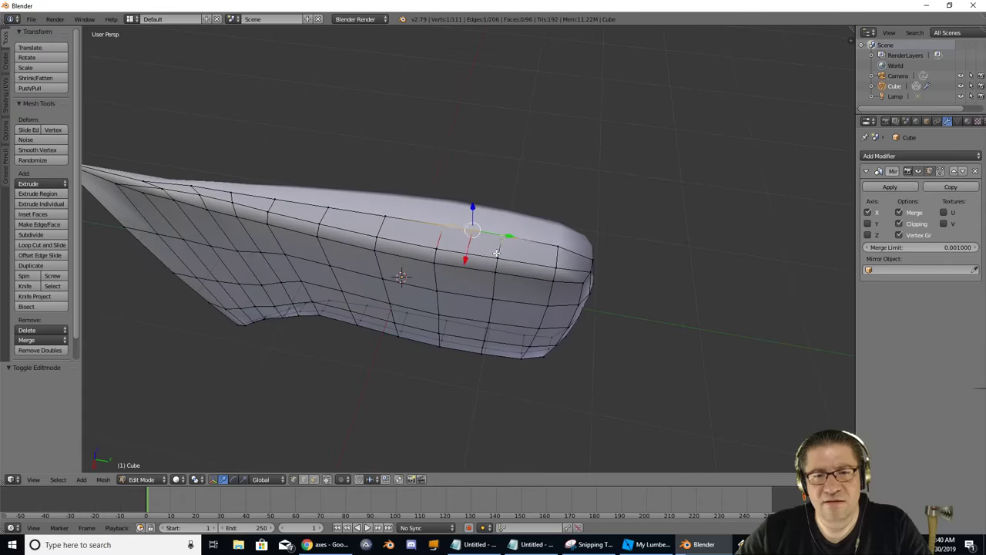
right_click(493, 256, "shift")
right_click(440, 249, "shift")
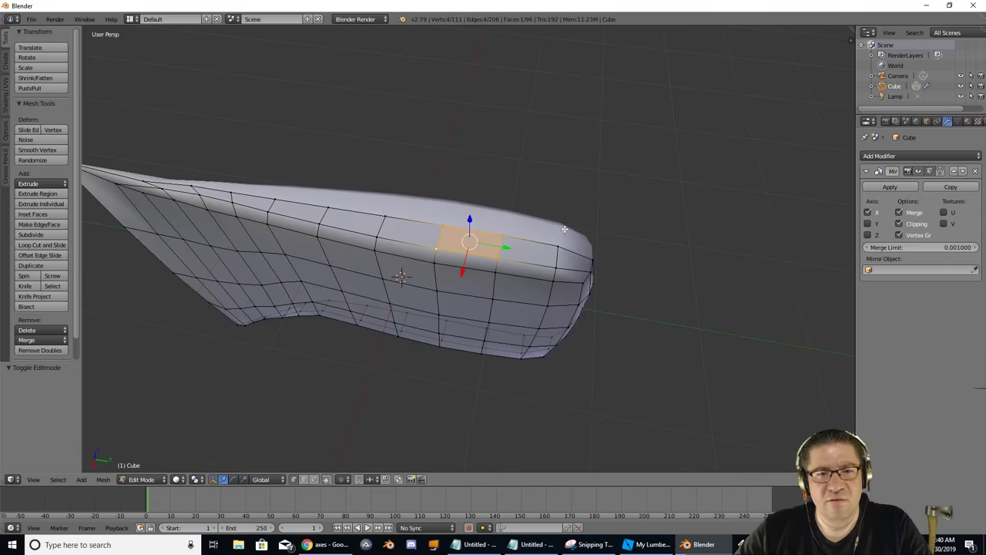
middle_click_drag(494, 248, 392, 220)
right_click(388, 230, "shift")
right_click(389, 215, "shift")
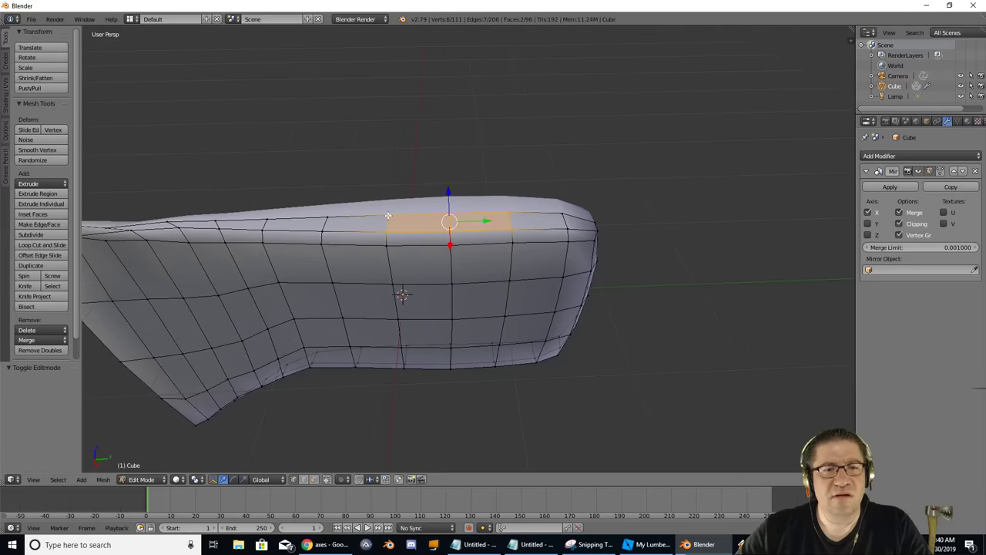
key("e")
left_click(508, 223)
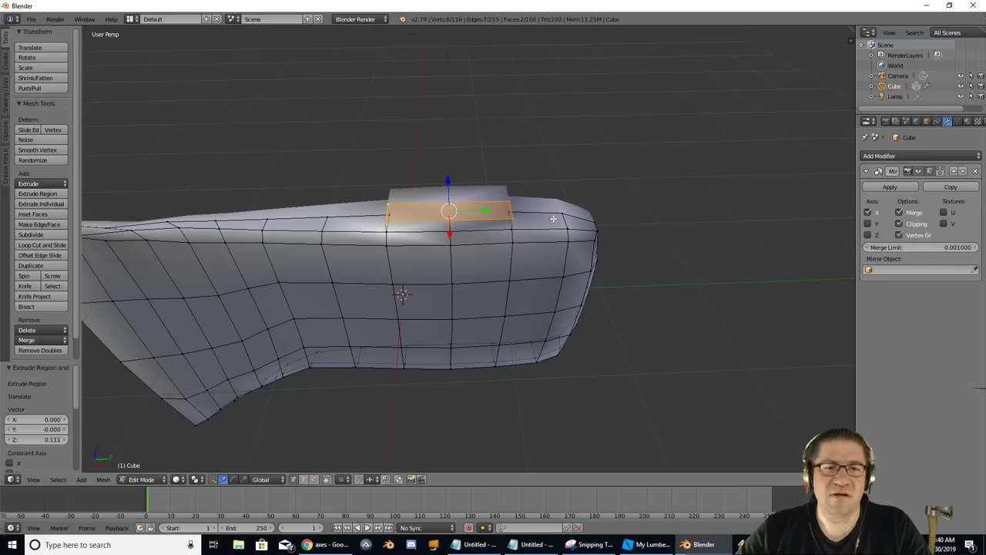
middle_click_drag(554, 219, 591, 201)
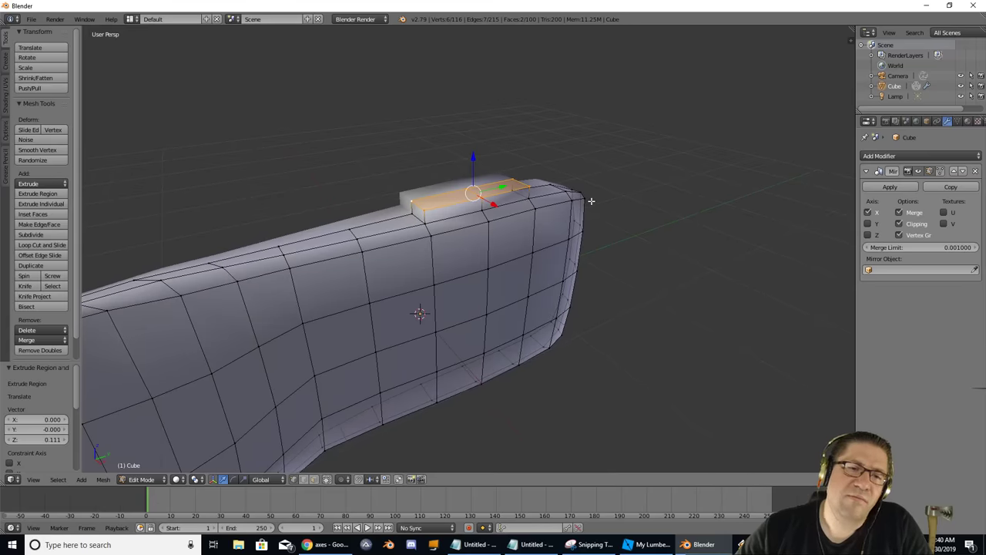
key("ctrl+z")
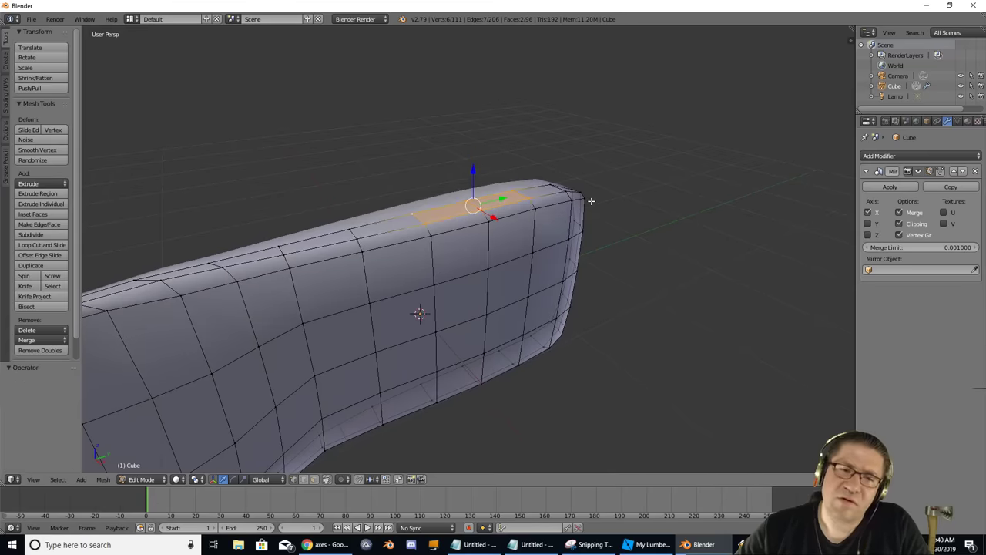
middle_click_drag(591, 201, 574, 239)
key("g")
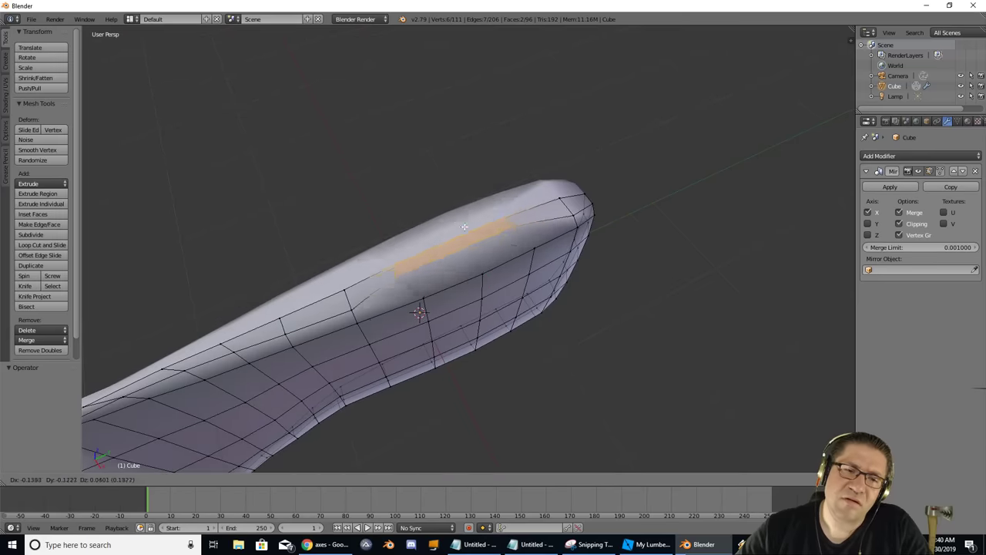
key("Escape")
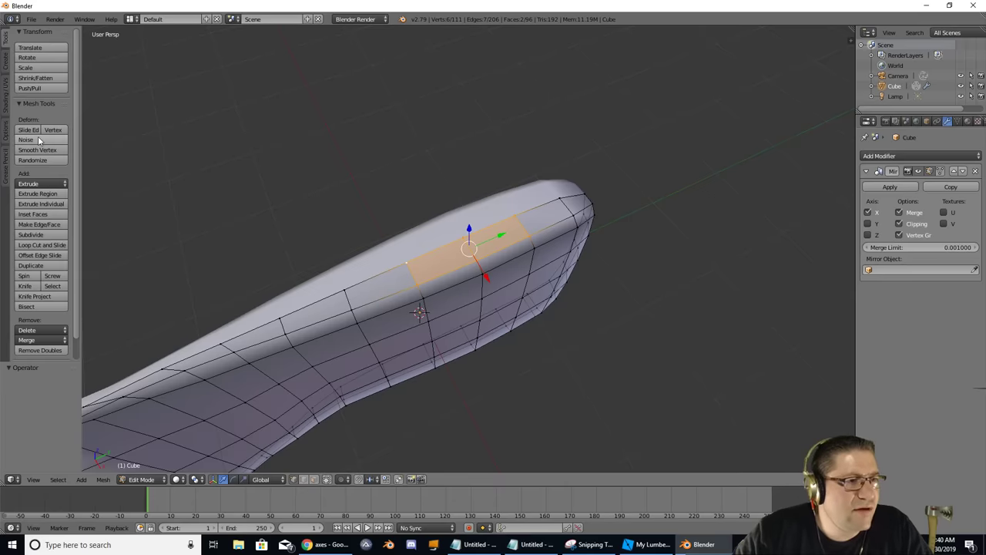
Subdivide the selected top faces and select a row of vertices along the top edge.
left_click(31, 234)
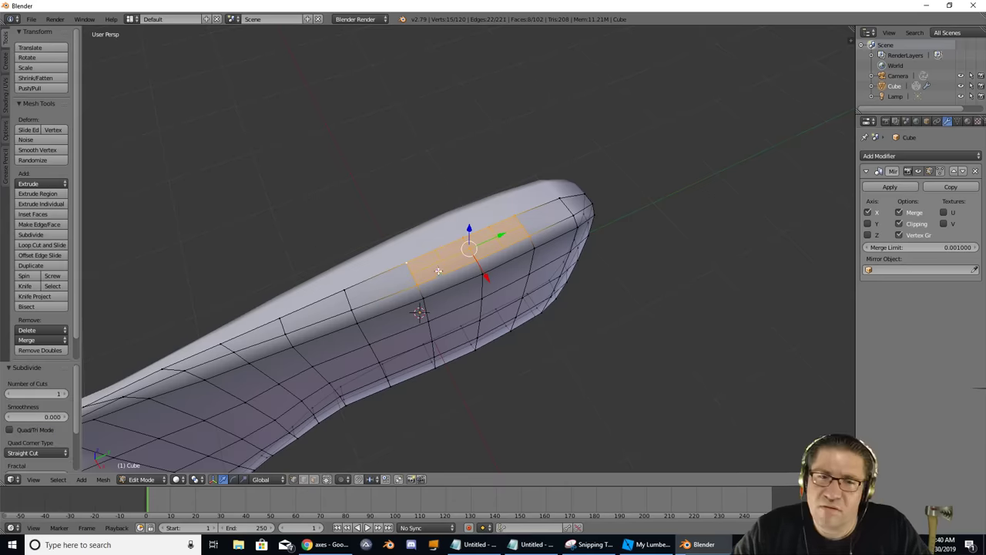
right_click(441, 260)
right_click(474, 247, "shift")
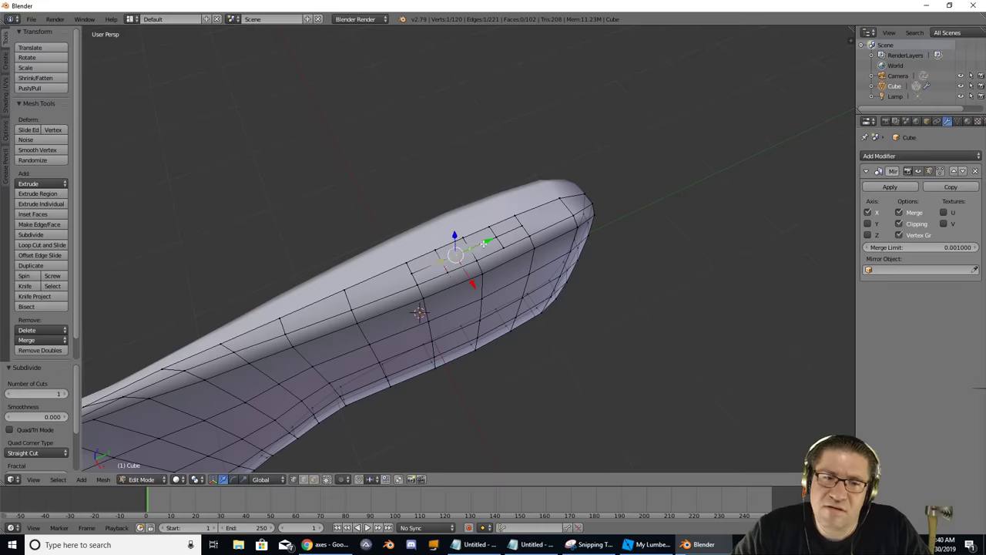
right_click(498, 235, "shift")
right_click(488, 228, "shift")
right_click(465, 236, "shift")
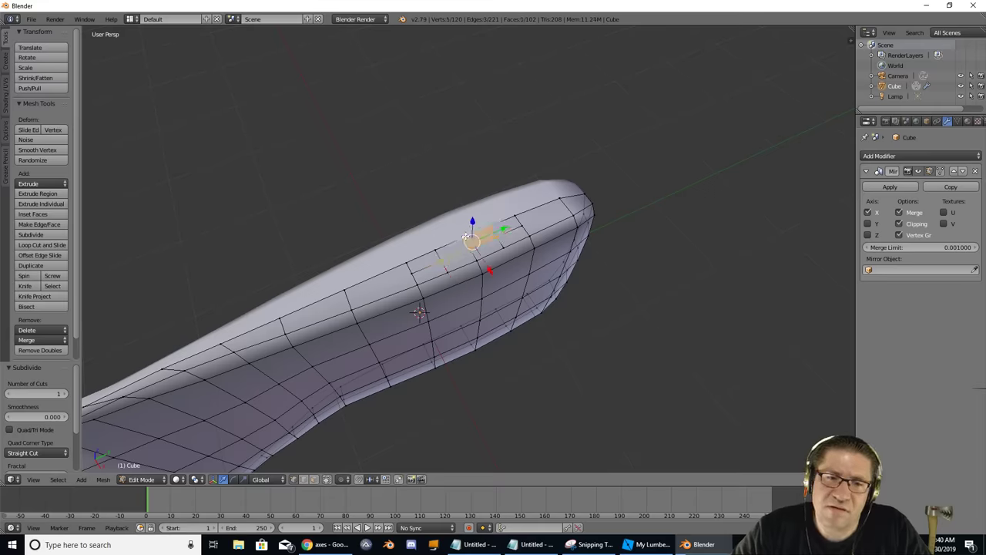
right_click(436, 245, "shift")
middle_click_drag(436, 245, 530, 228)
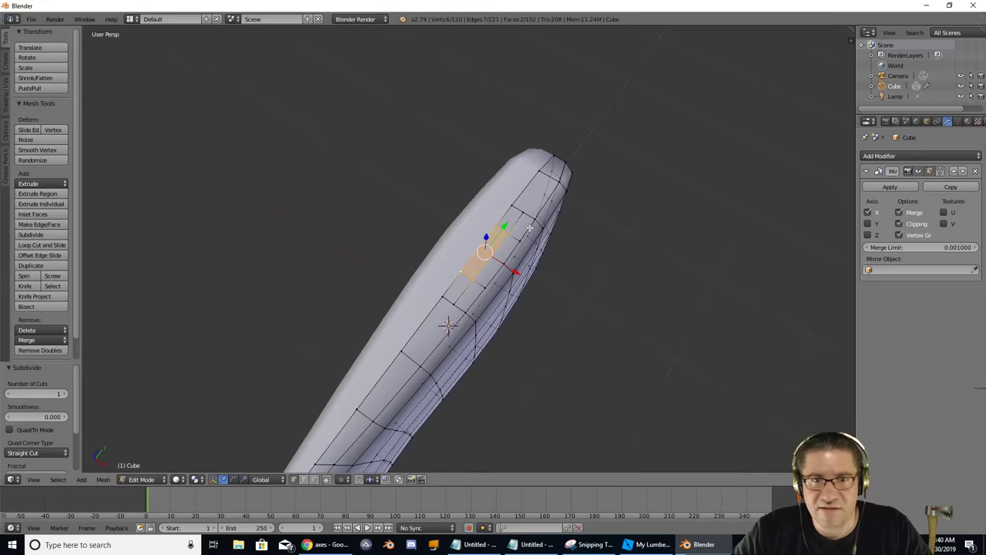
Nudge one vertex of the subdivided area in three small moves.
right_click(473, 278)
key("g")
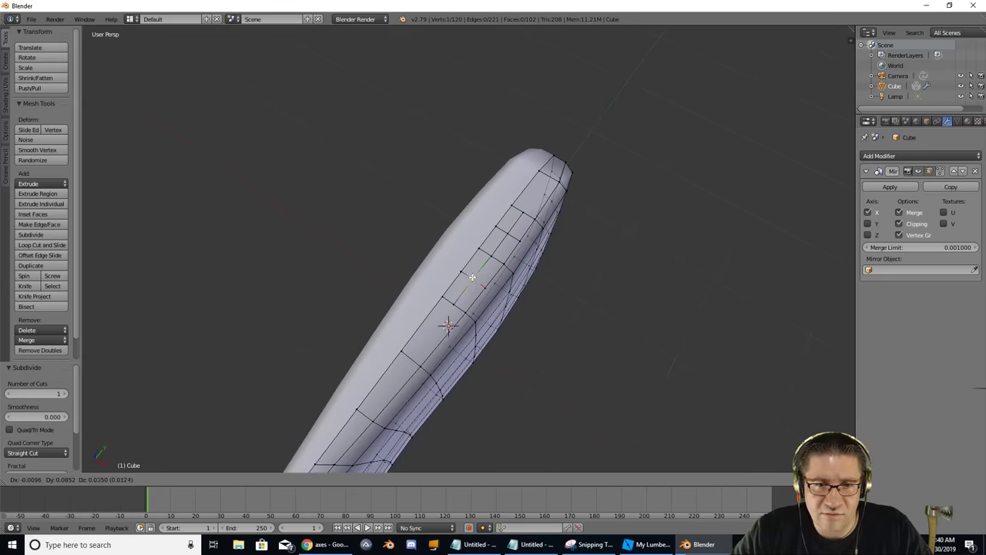
left_click(477, 269)
key("g")
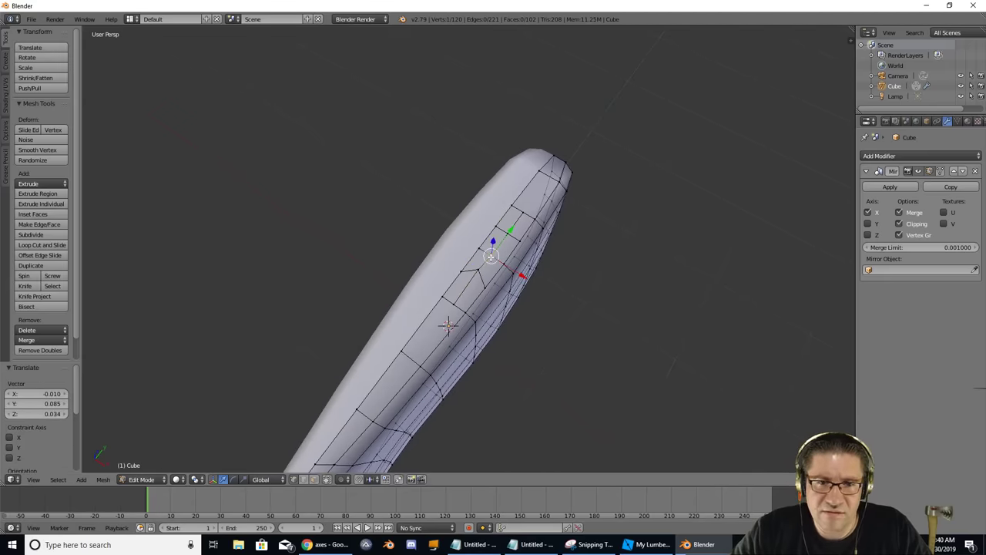
left_click(491, 257)
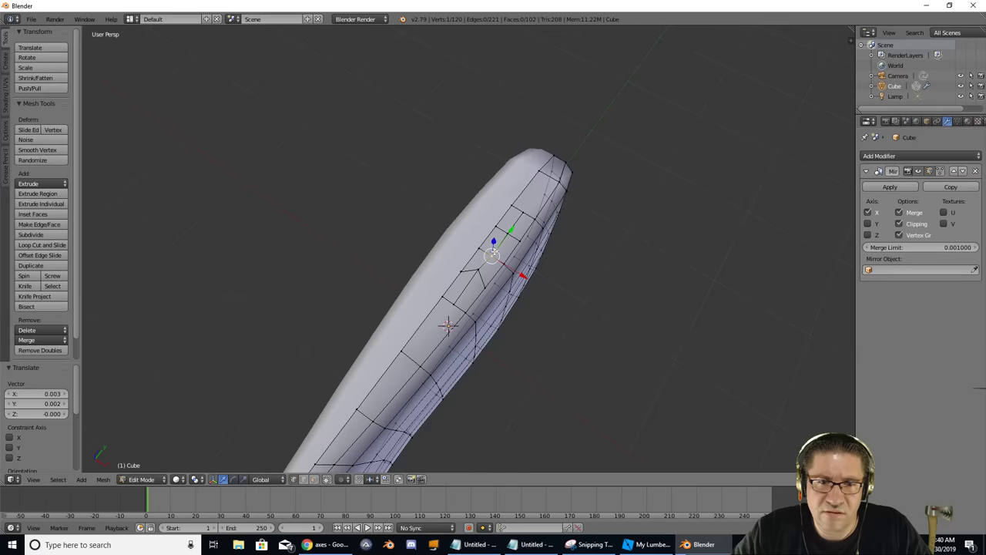
key("g")
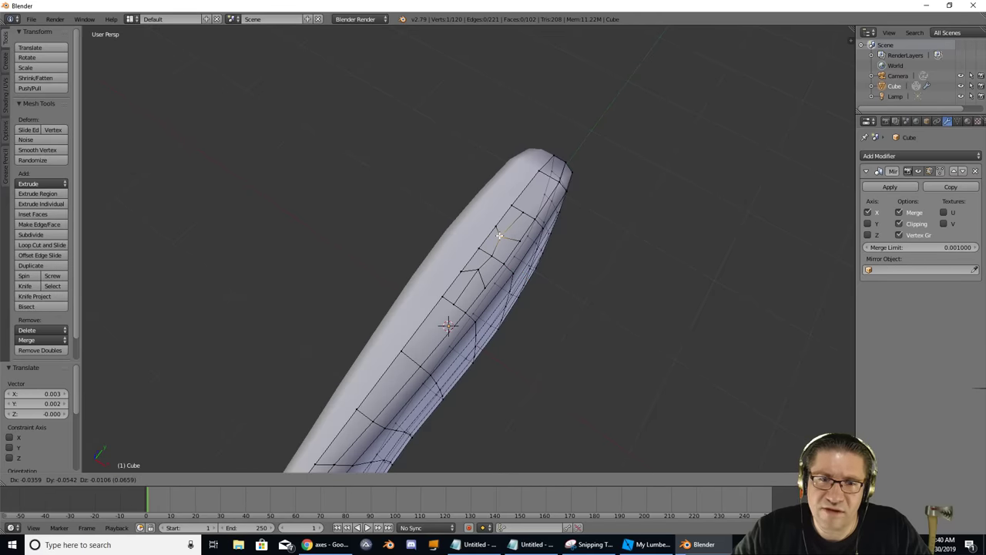
left_click(499, 238)
middle_click_drag(500, 237, 464, 268)
Make several further small vertex adjustments from side and oblique views.
key("g")
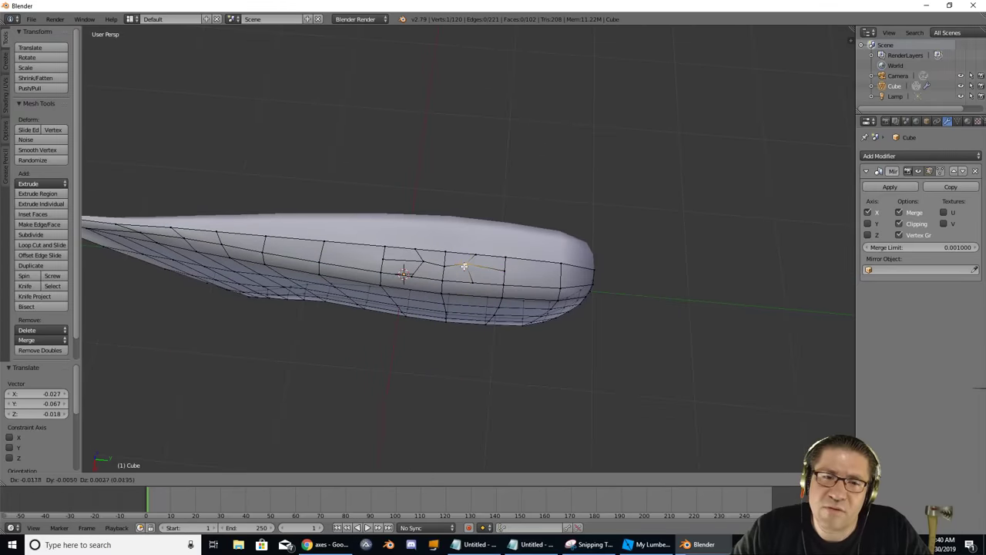
left_click(464, 267)
key("g")
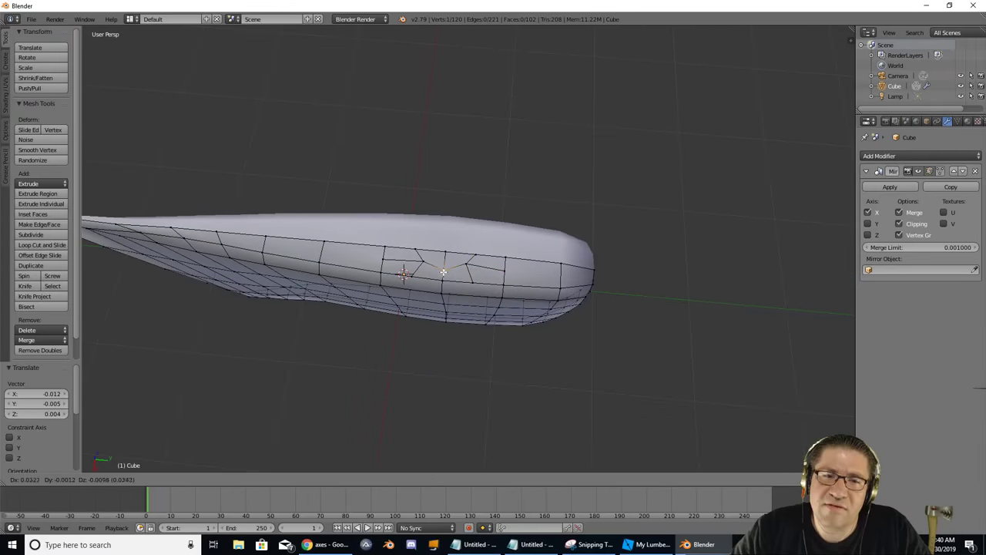
left_click(443, 271)
mouse_move(445, 266)
middle_mouse_down()
mouse_move(488, 261)
mouse_move(451, 273)
middle_mouse_up()
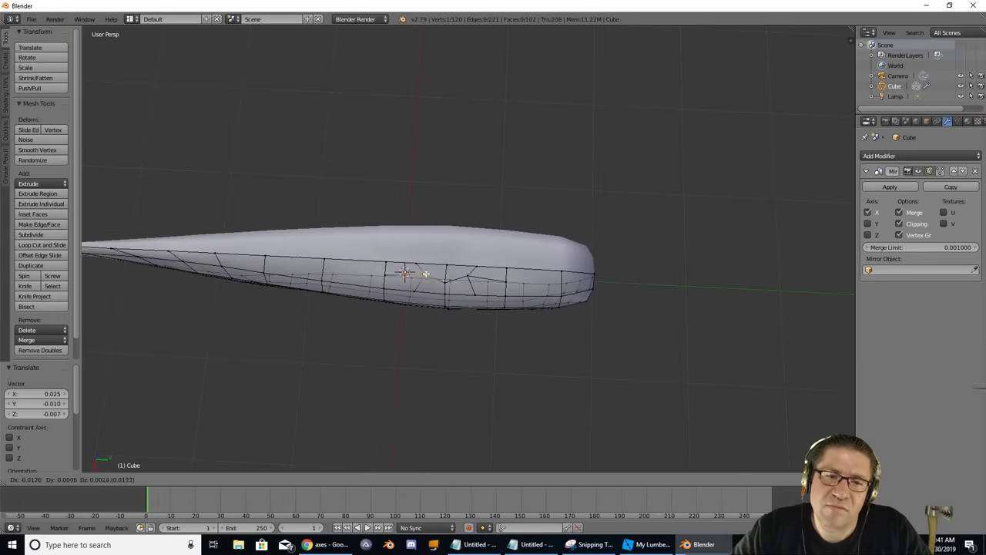
left_click(426, 273)
key("g")
left_click(444, 280)
key("g")
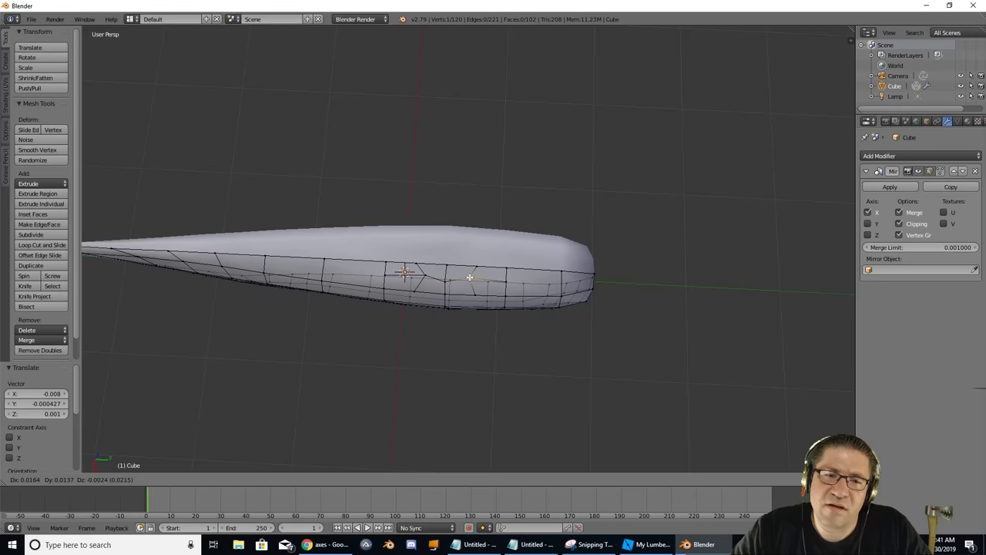
left_click(457, 275)
Select the row of vertices along the head's top edge from above.
middle_click_drag(458, 275, 498, 252)
left_click(453, 260)
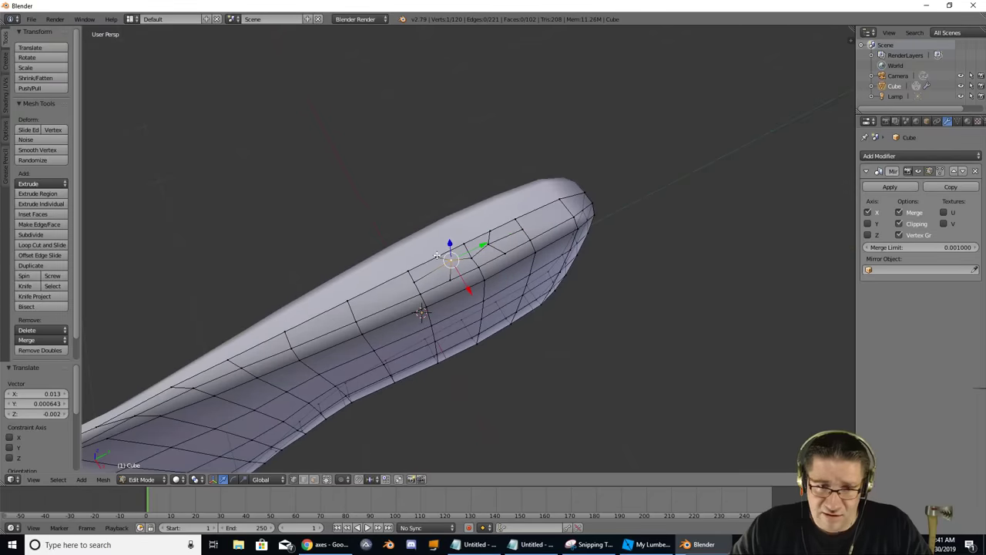
left_click(436, 262, "shift")
left_click(466, 241, "shift")
left_click(467, 257, "shift")
left_click(482, 245, "shift")
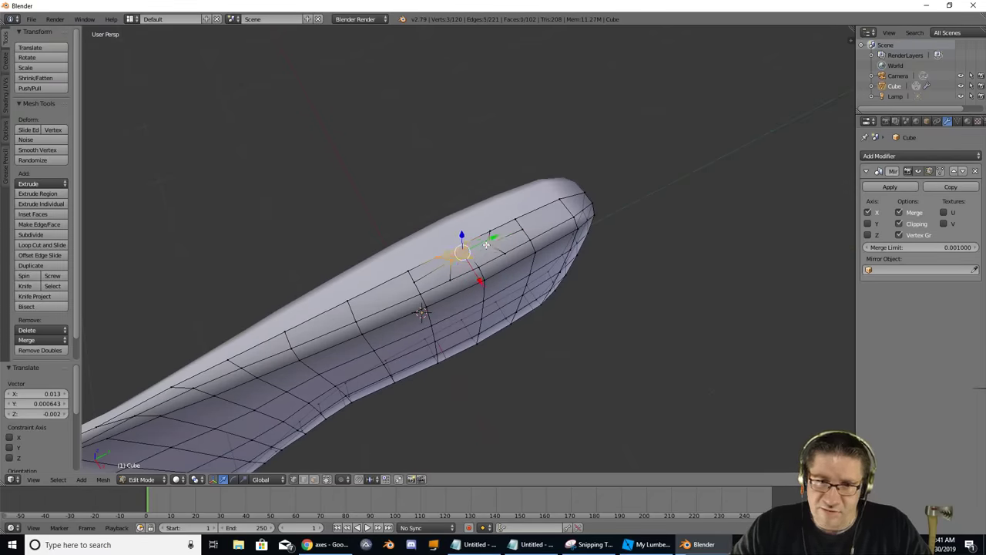
left_click(488, 232, "shift")
middle_click_drag(521, 236, 490, 181)
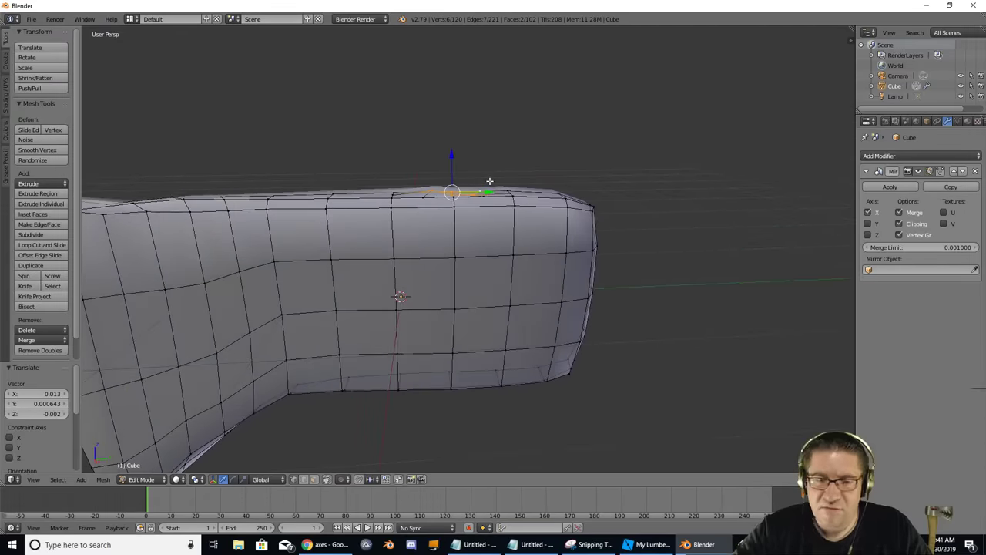
In Right Ortho view, adjust two top-edge vertices, the last shifted 0.020 Z, -0.010 Y.
key("KP_7")
key("KP_3")
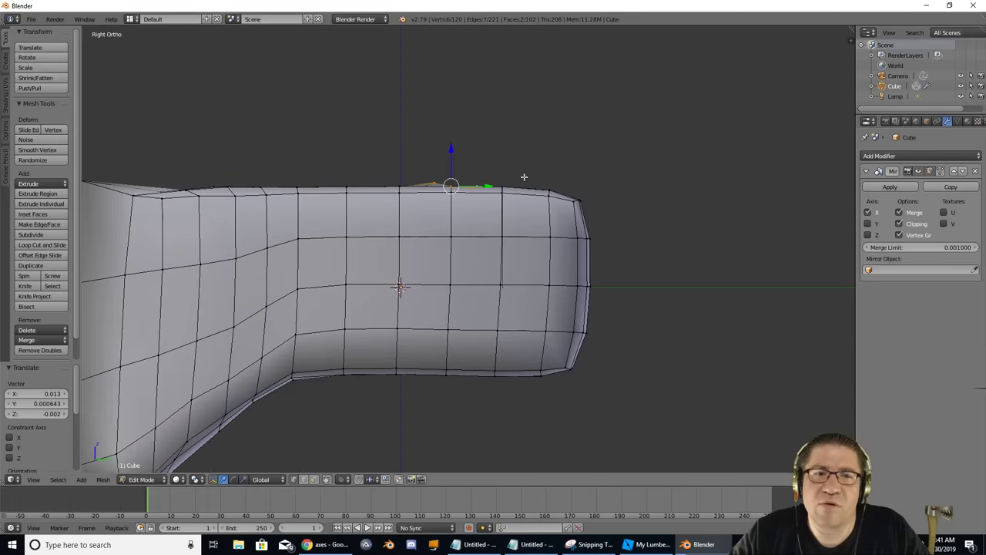
key("a")
right_click(432, 182)
key("g")
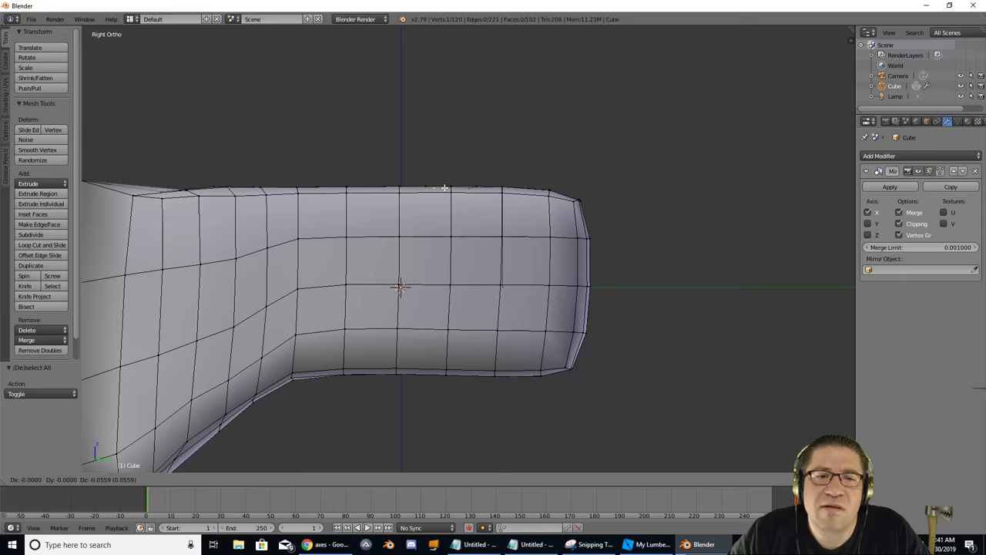
left_click(445, 187)
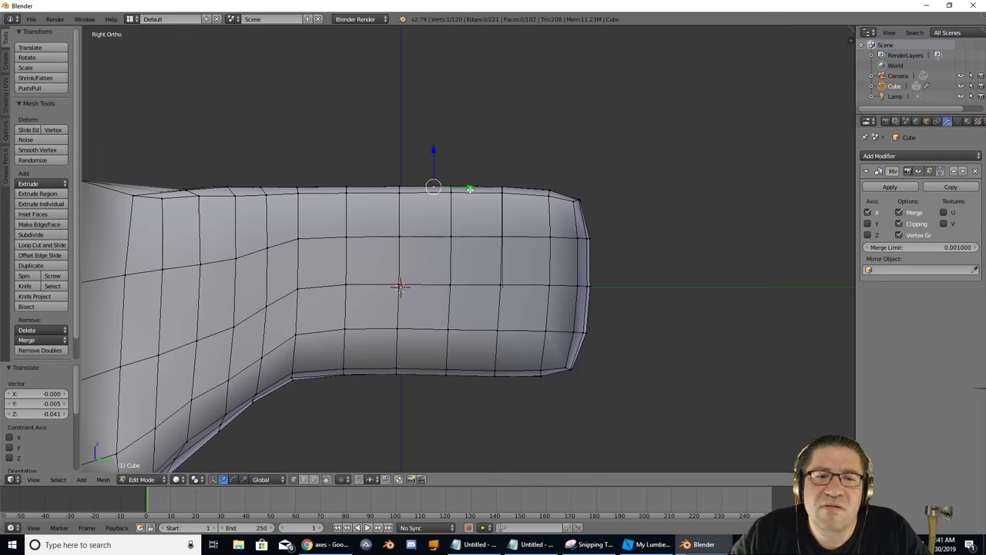
right_click(469, 188)
key("g")
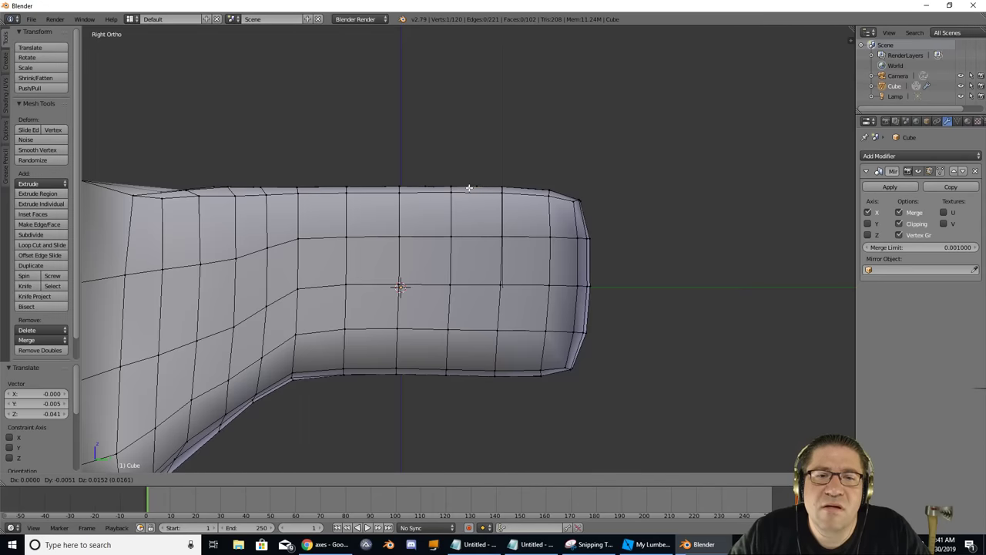
left_click(468, 187)
middle_click_drag(468, 181, 475, 268)
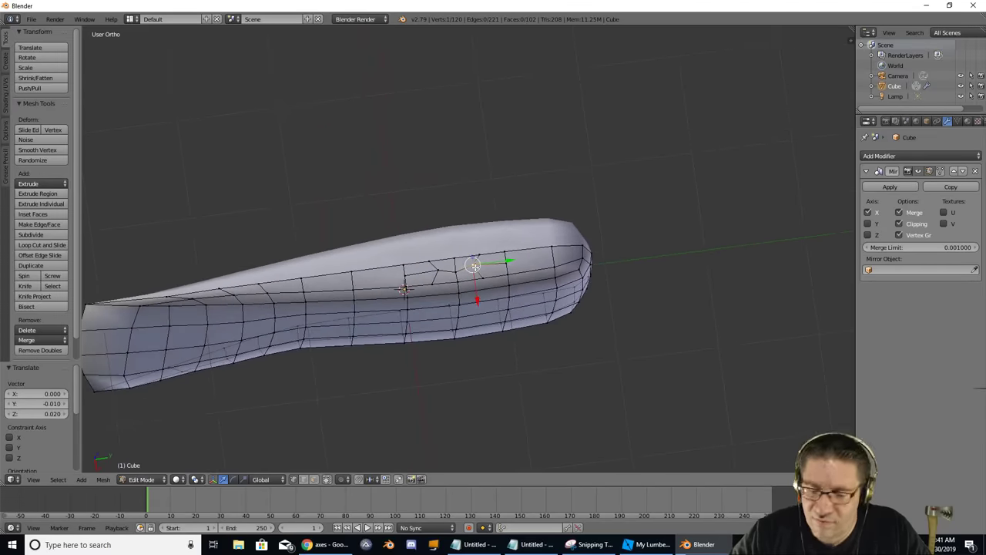
In Top Ortho view, shift several top-surface vertices to tidy the topology.
key("KP_7")
key("KP_5")
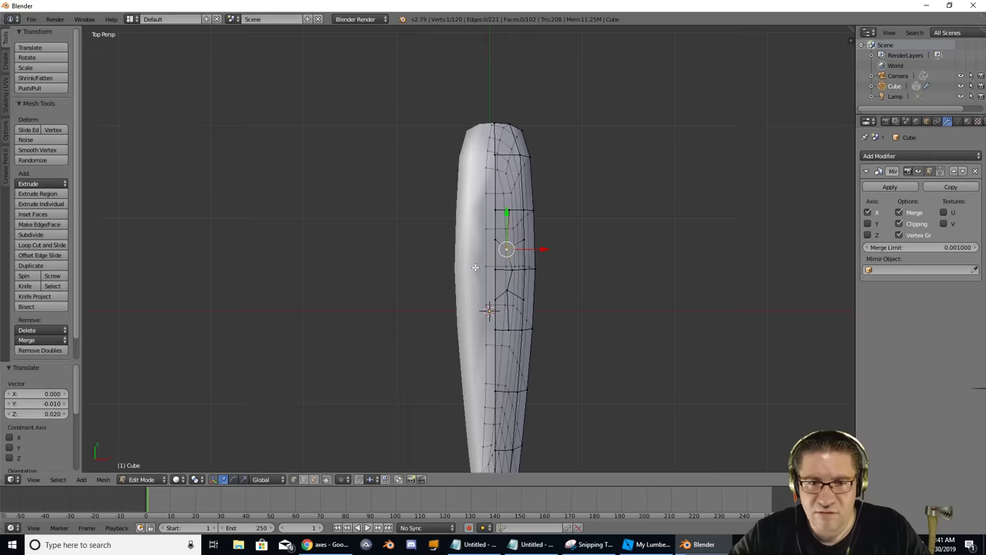
key("KP_5")
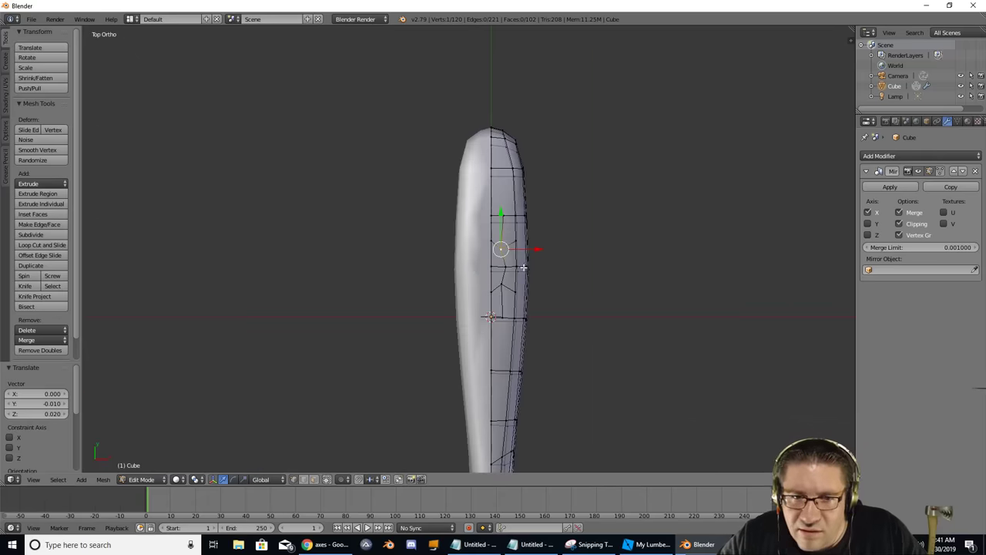
key("g")
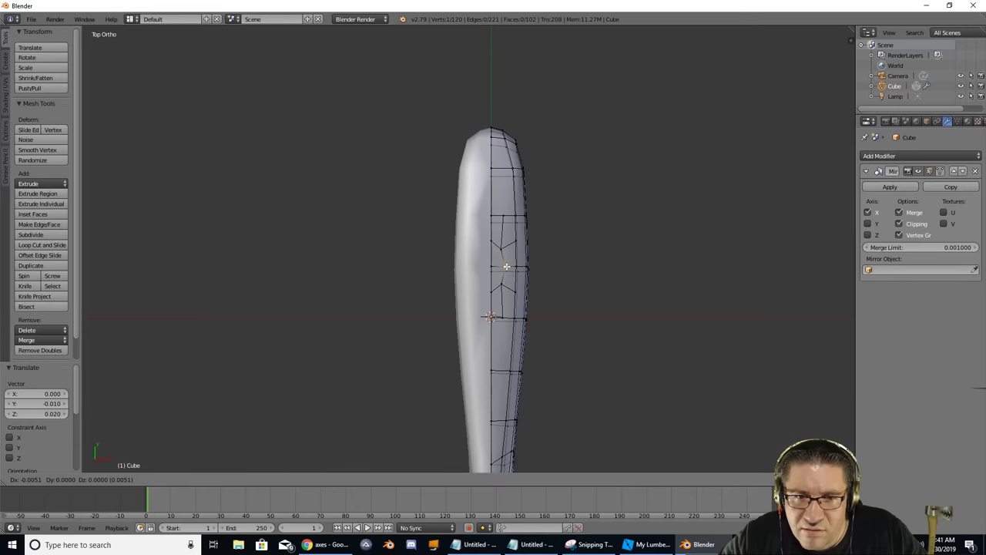
left_click(506, 267)
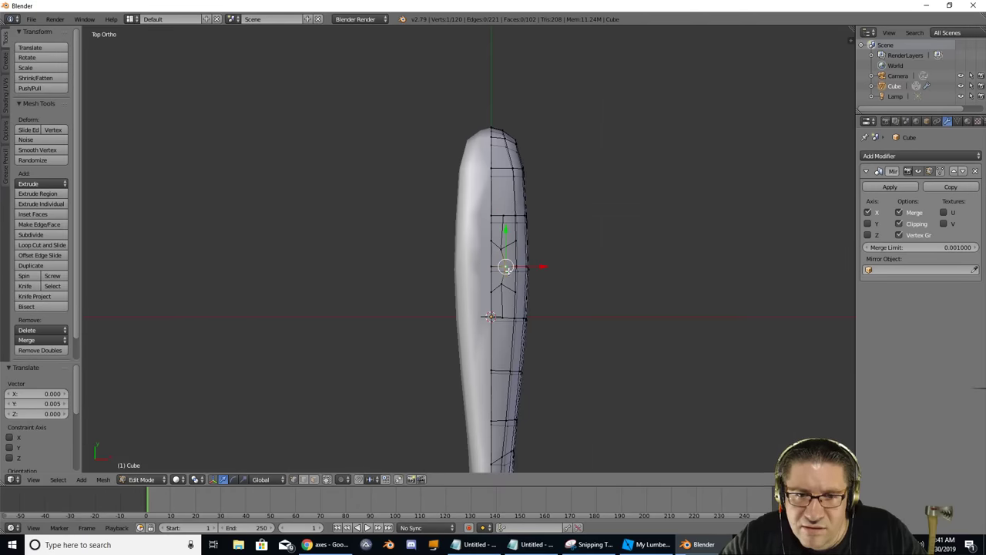
key("g")
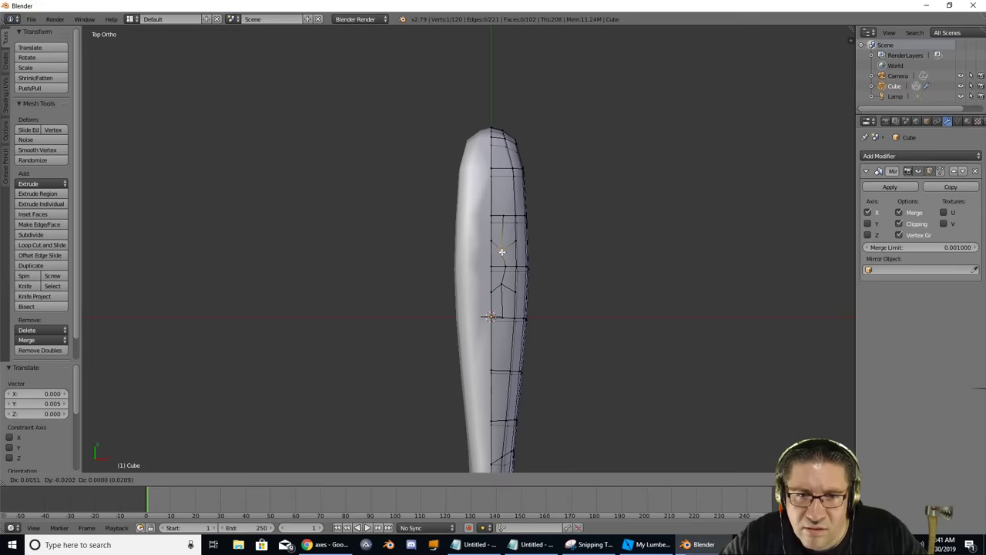
left_click(502, 251)
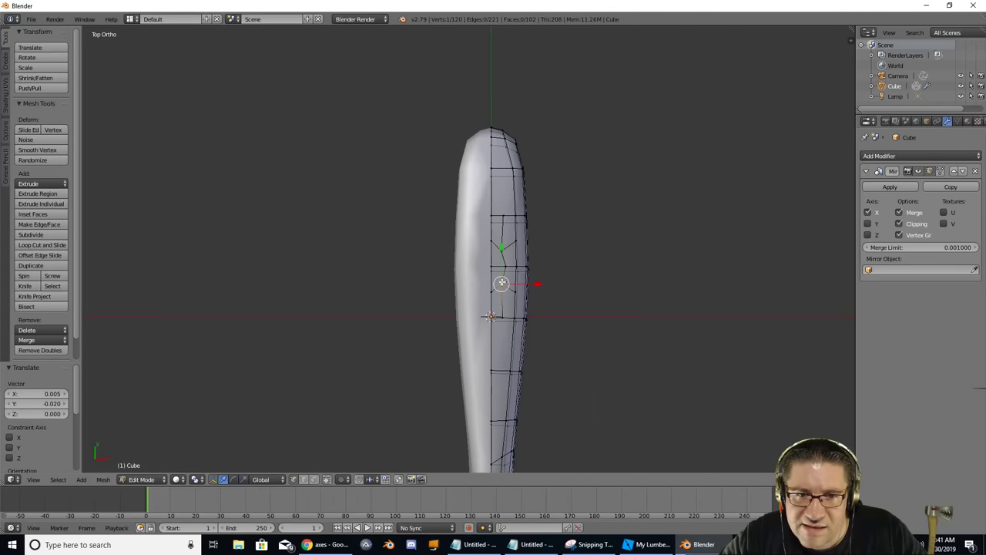
key("g")
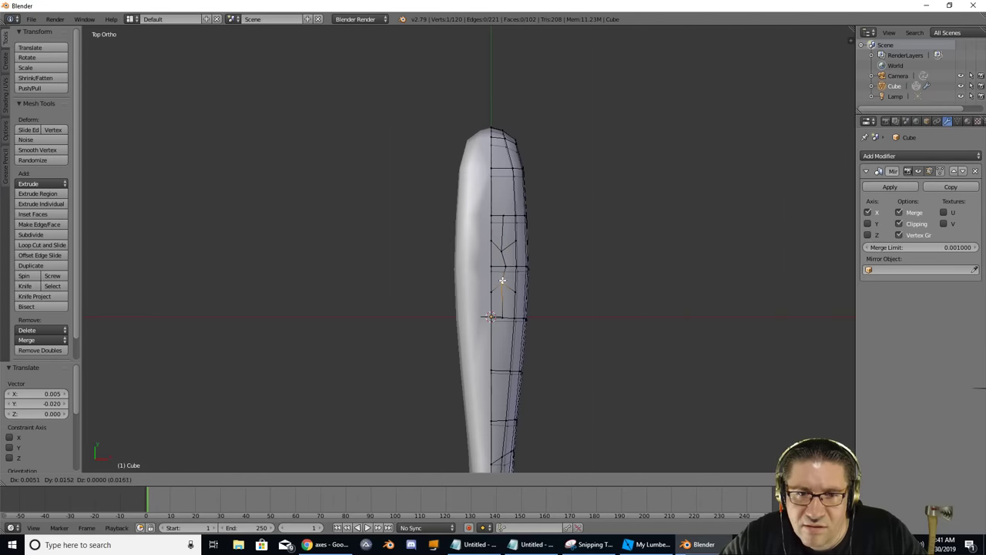
left_click(502, 279)
Move an edge's vertices up to straighten the top-surface topology.
scroll(532, 293, "up", 4)
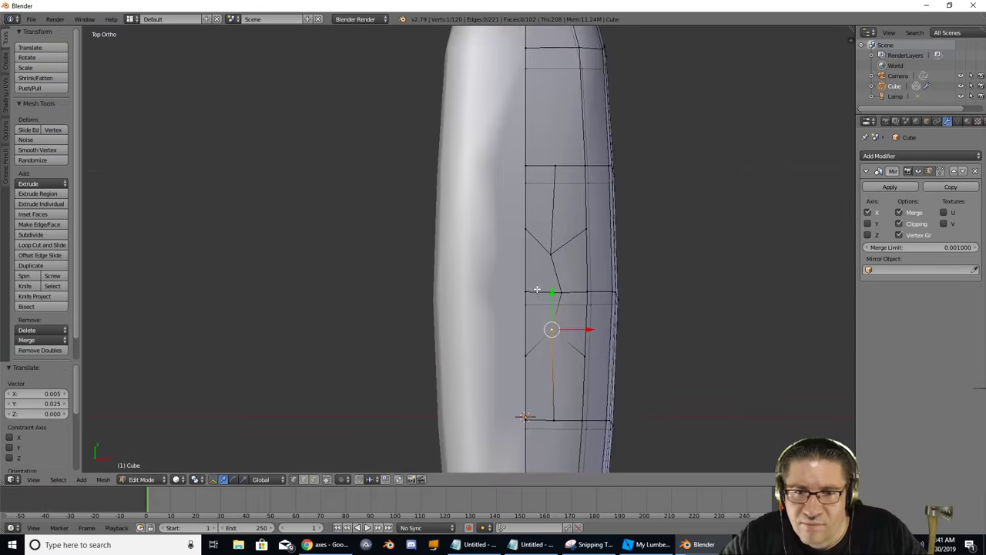
middle_click_drag(509, 287, 556, 279)
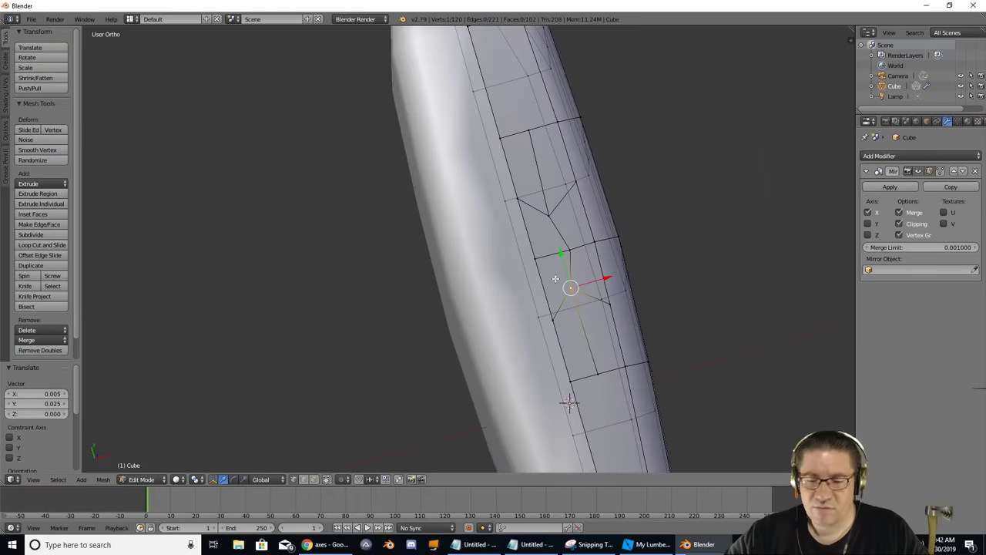
key("KP_7")
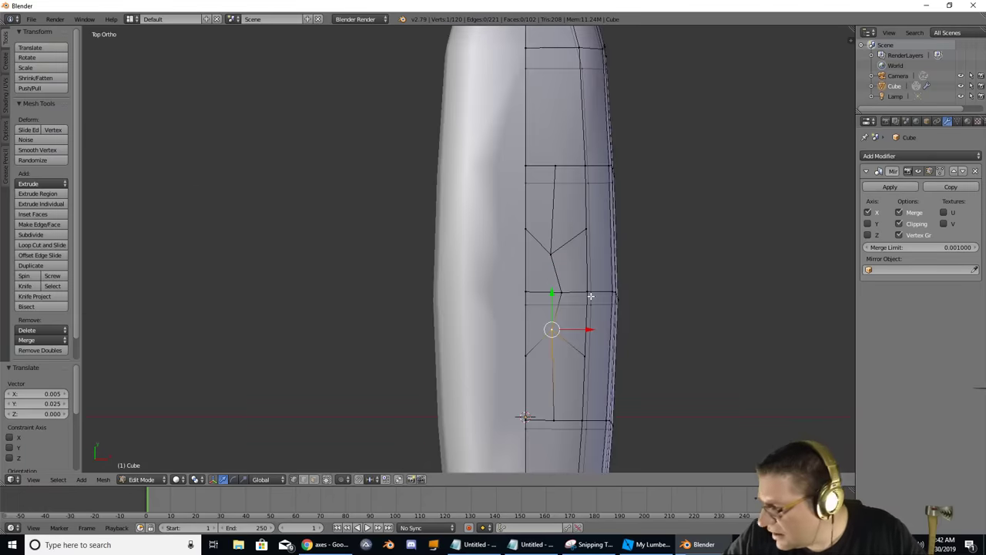
middle_click_drag(599, 298, 578, 247, "shift")
right_click_drag(528, 244, 517, 202)
Select the two central top faces for the collar.
right_click(496, 181)
right_click(494, 242)
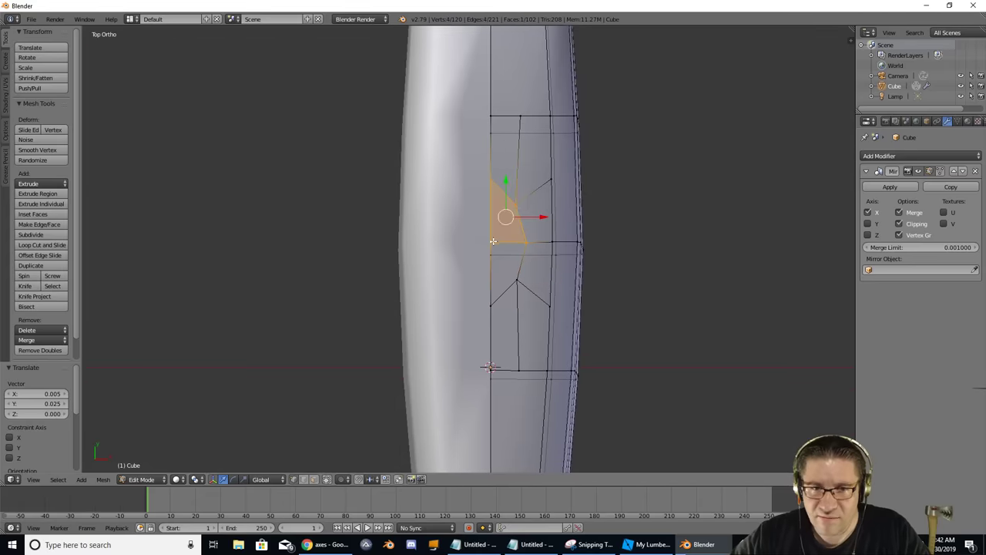
right_click(490, 299, "shift")
right_click(518, 279, "shift")
middle_click_drag(532, 282, 550, 158)
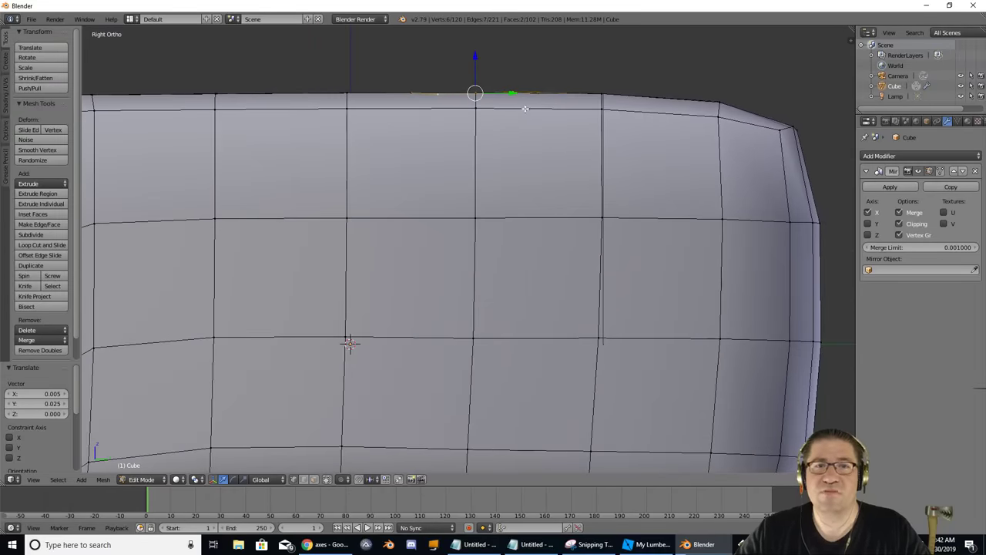
Scale the selected central top faces flat along Z.
middle_click_drag(526, 108, 526, 109)
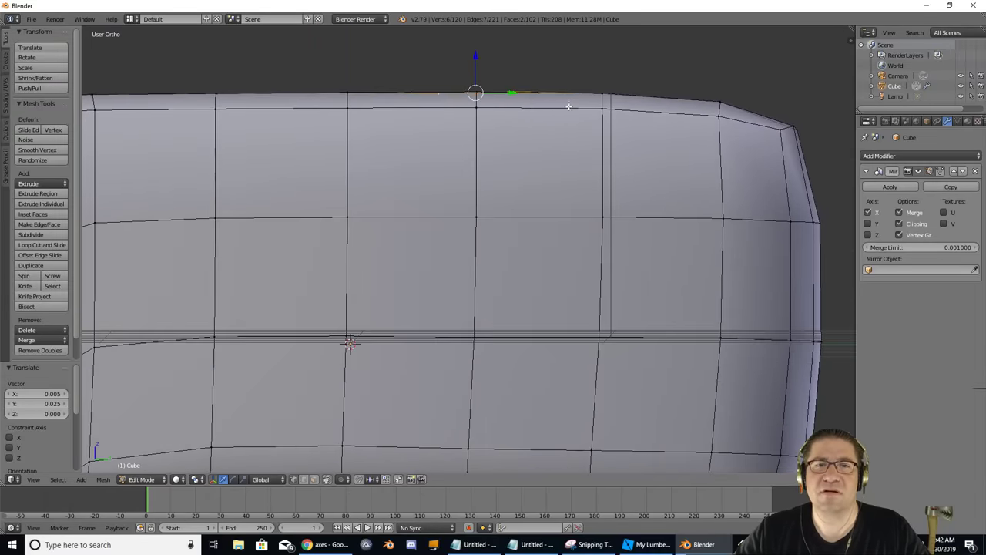
key("s")
key("z")
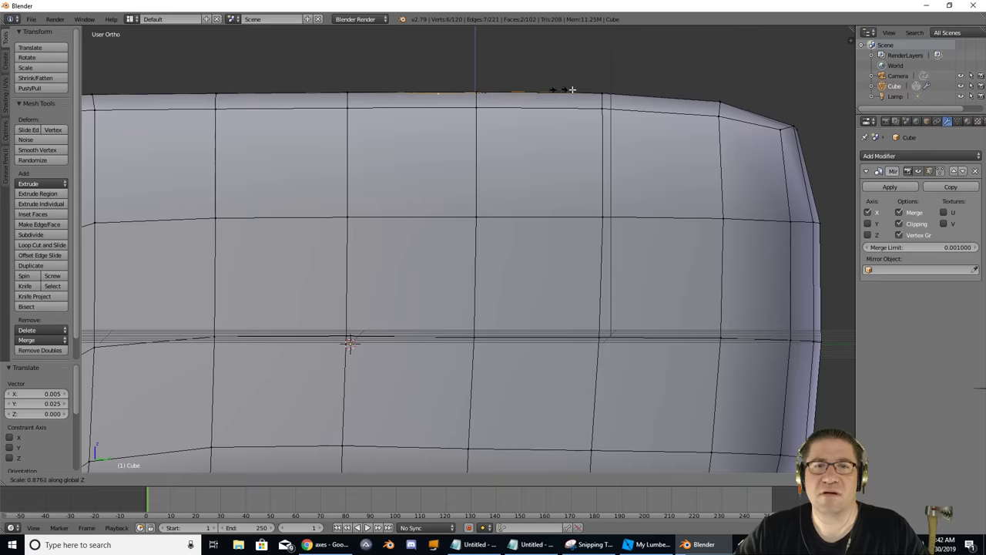
key("x")
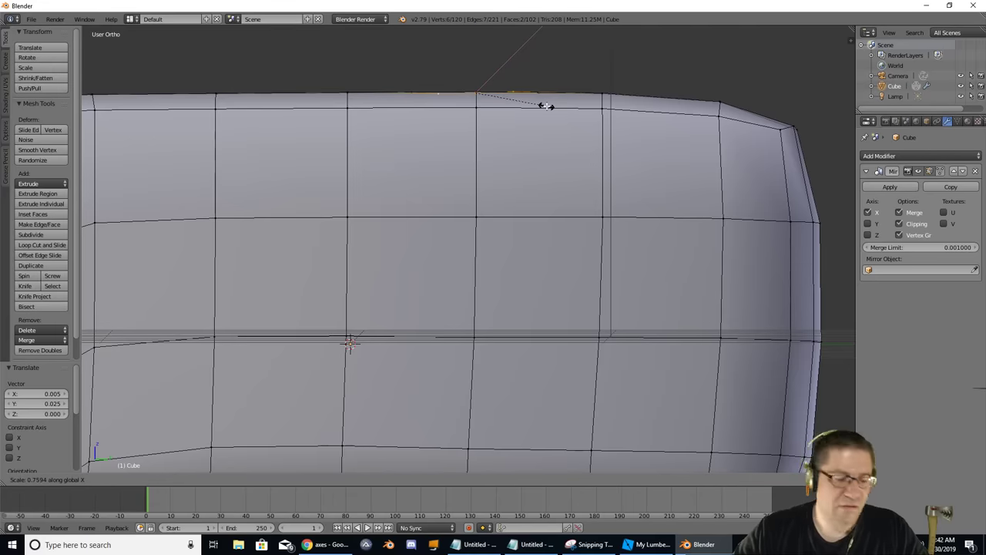
key("z")
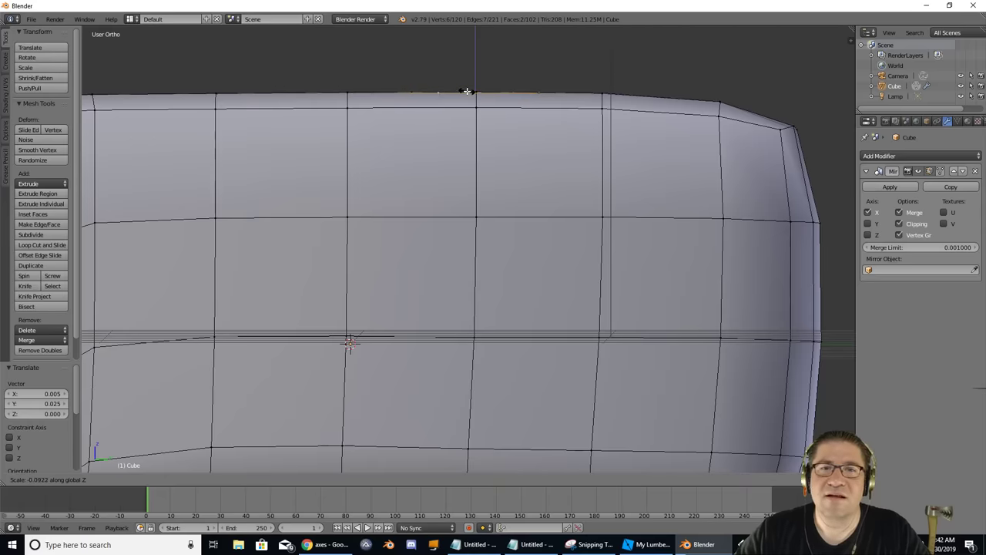
left_click(466, 91)
Extrude the flattened faces upward in Right Ortho view to start the collar.
middle_click_drag(467, 91, 472, 108)
scroll(493, 138, "down", 3)
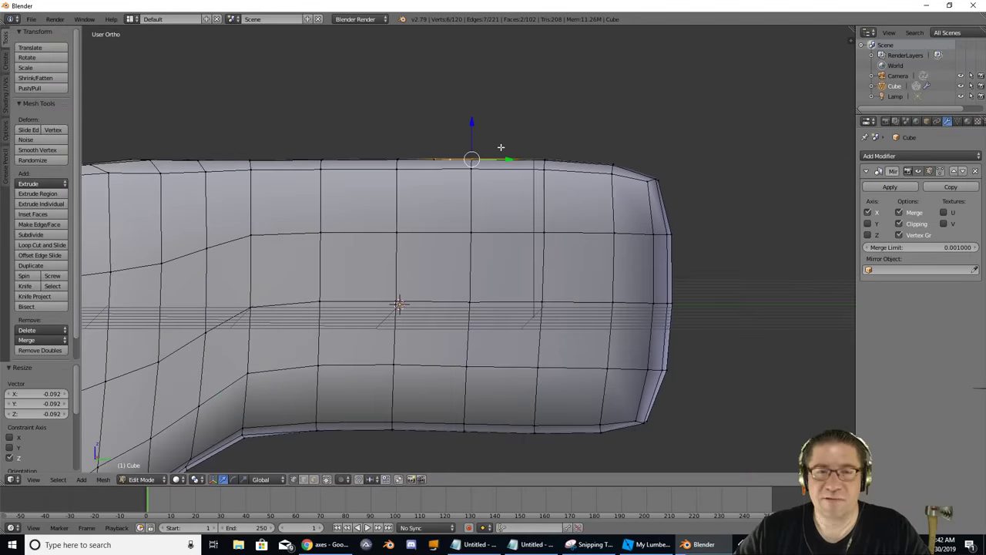
key("KP_3")
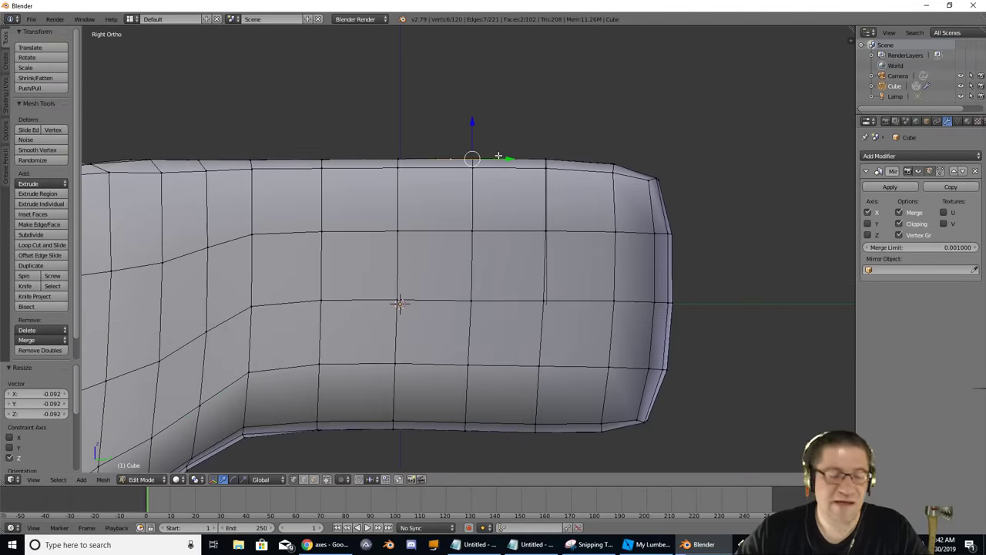
key("e")
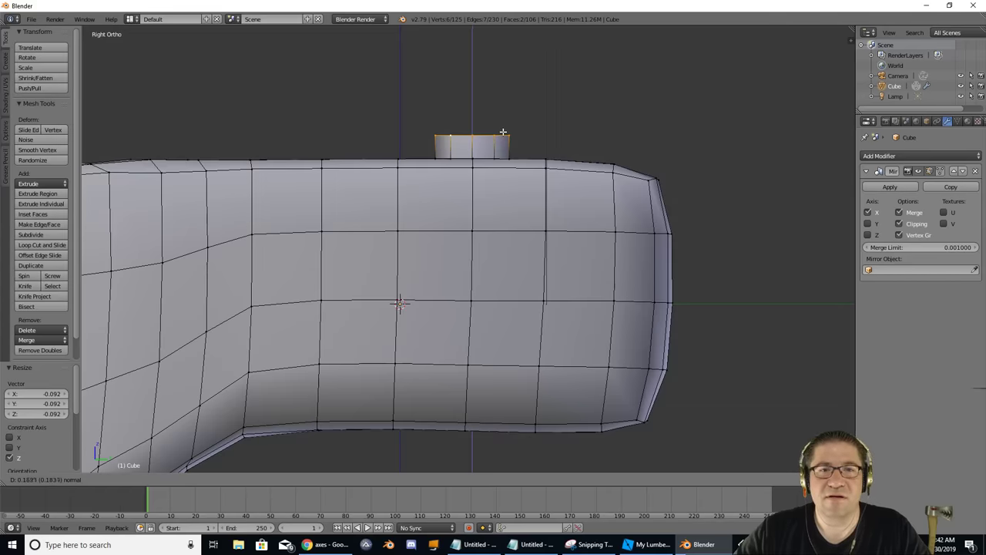
Extrude the top faces up twice, shrink the top ring and lower it slightly.
left_click(503, 128)
key("e")
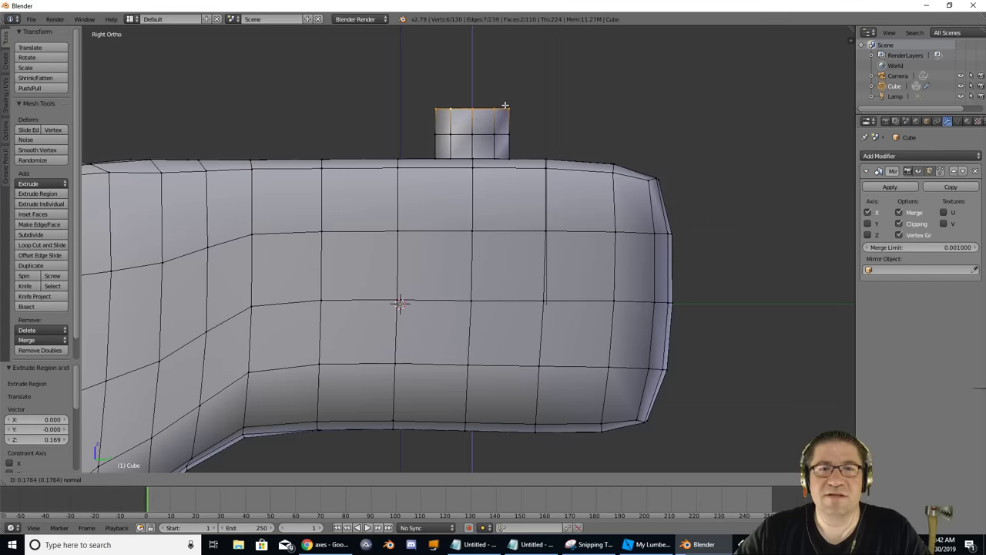
left_click(504, 105)
key("s")
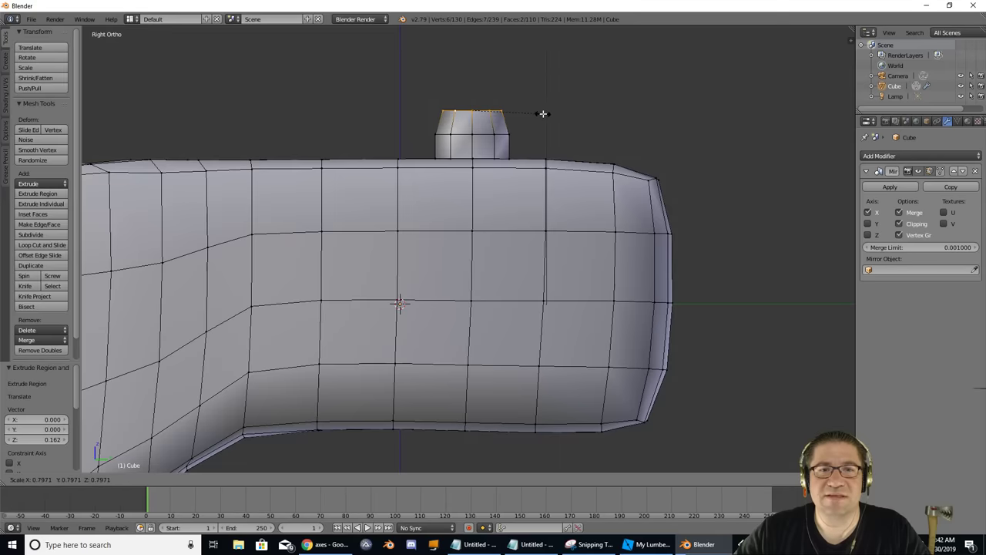
left_click(544, 114)
key("g")
key("z")
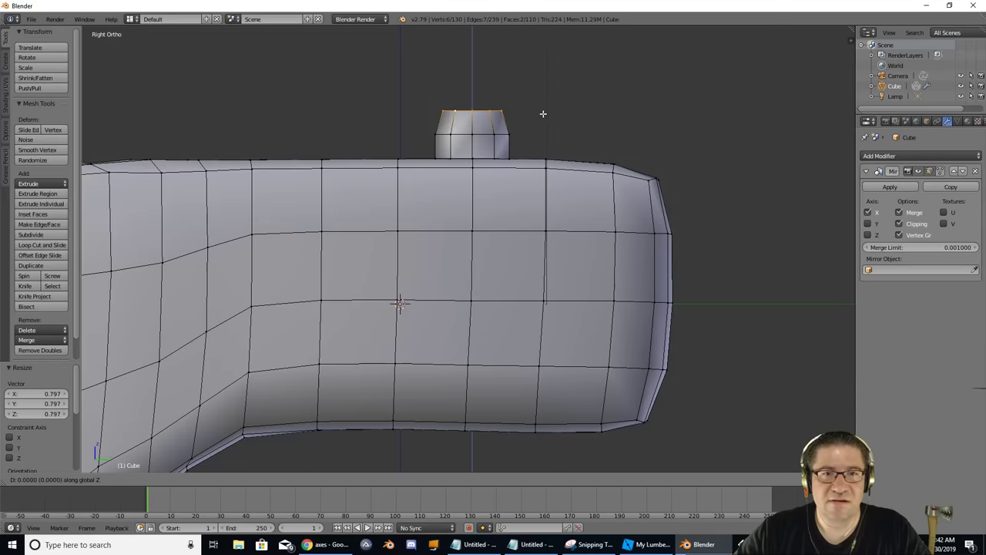
left_click(551, 126)
Select the knob's five outline vertices and try a uniform shrink, then undo it.
middle_click_drag(553, 126, 556, 210)
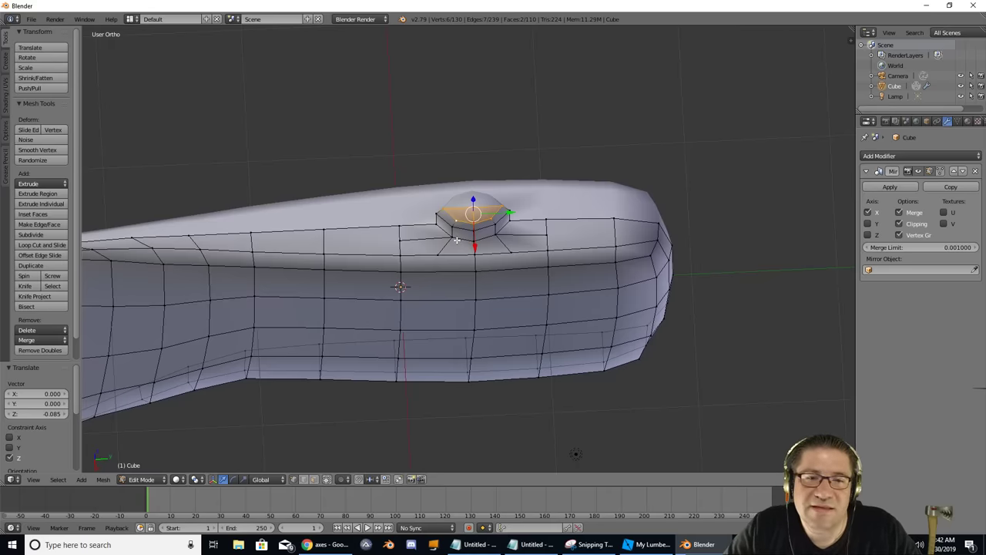
middle_click_drag(457, 240, 462, 253)
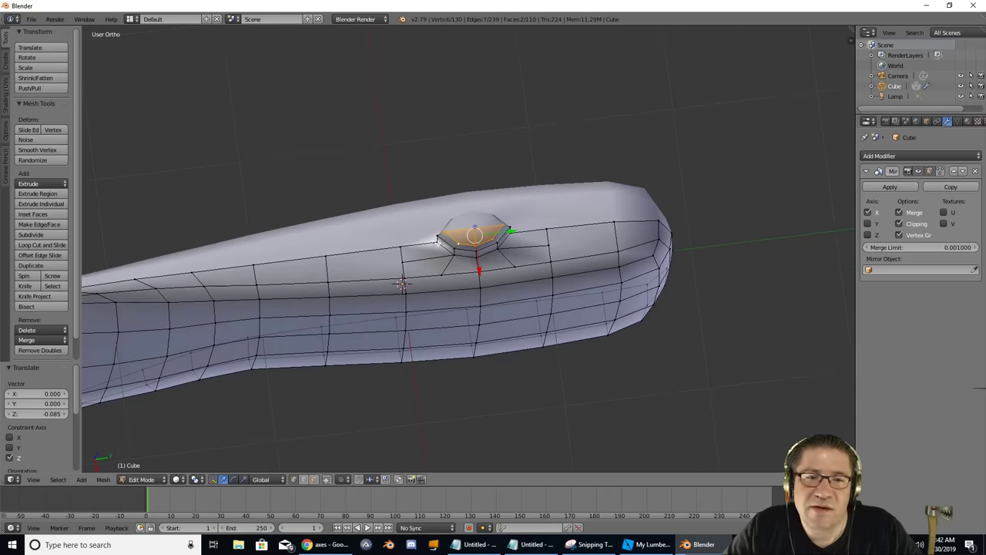
right_click(436, 241)
right_click(478, 229, "shift")
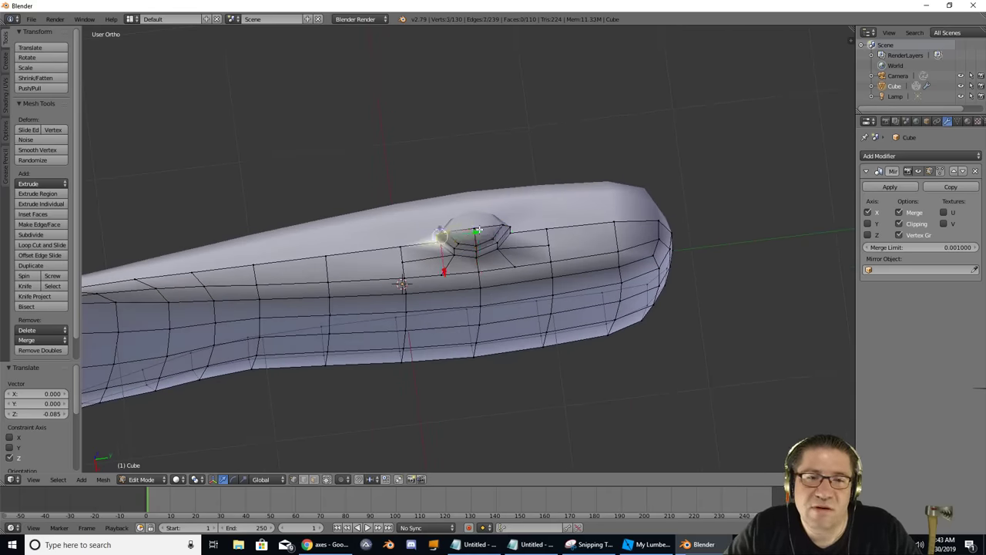
right_click(518, 229, "shift")
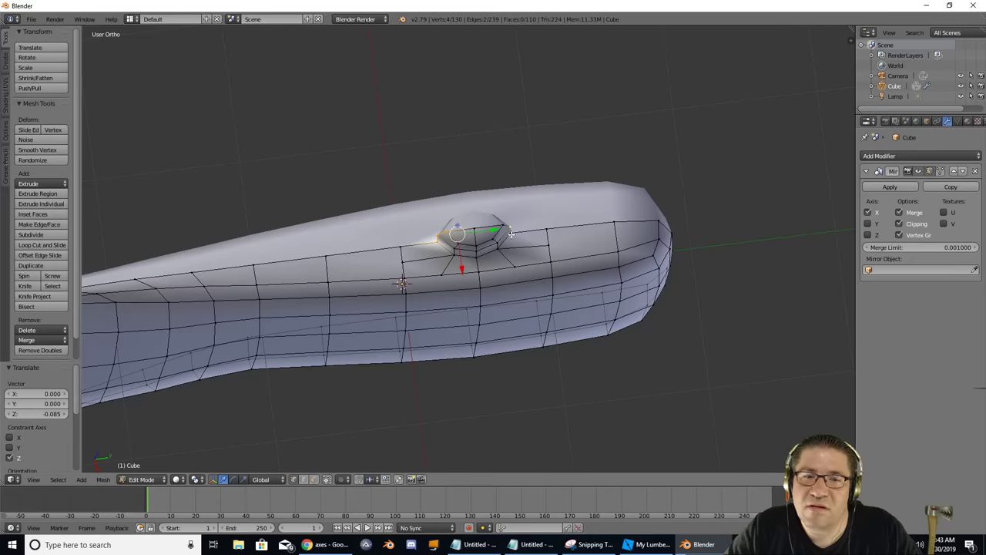
right_click(511, 233, "shift")
right_click(503, 228, "shift")
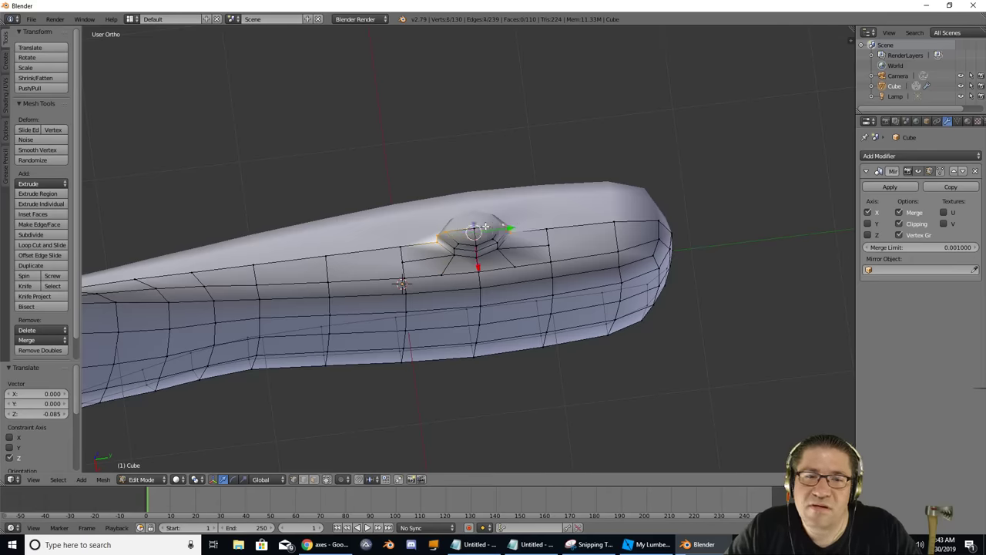
key("s")
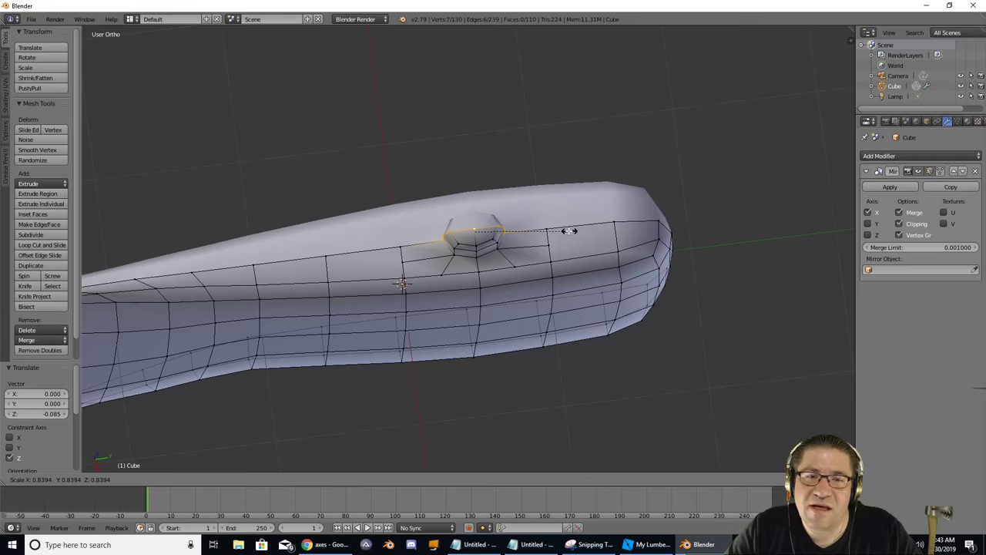
left_click(559, 230)
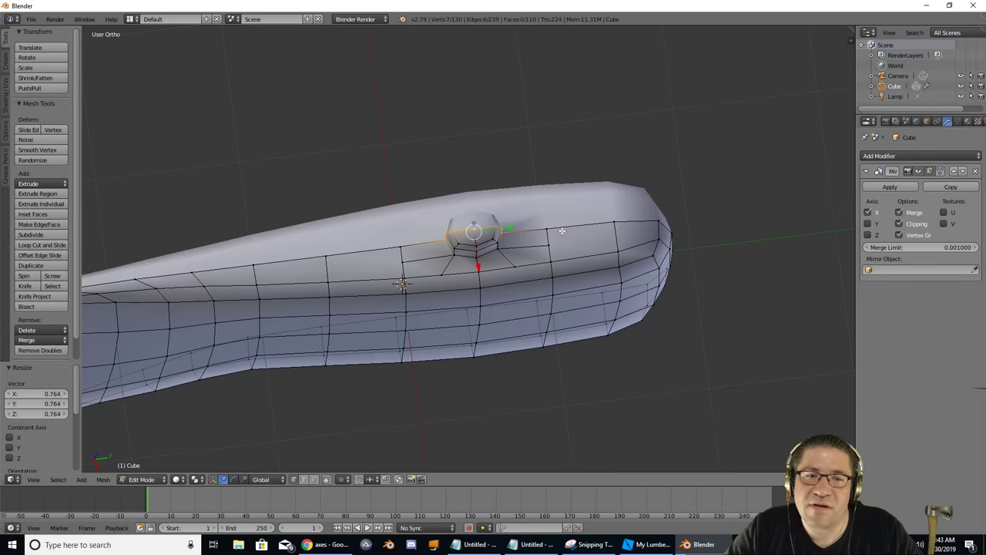
middle_click_drag(559, 230, 562, 138)
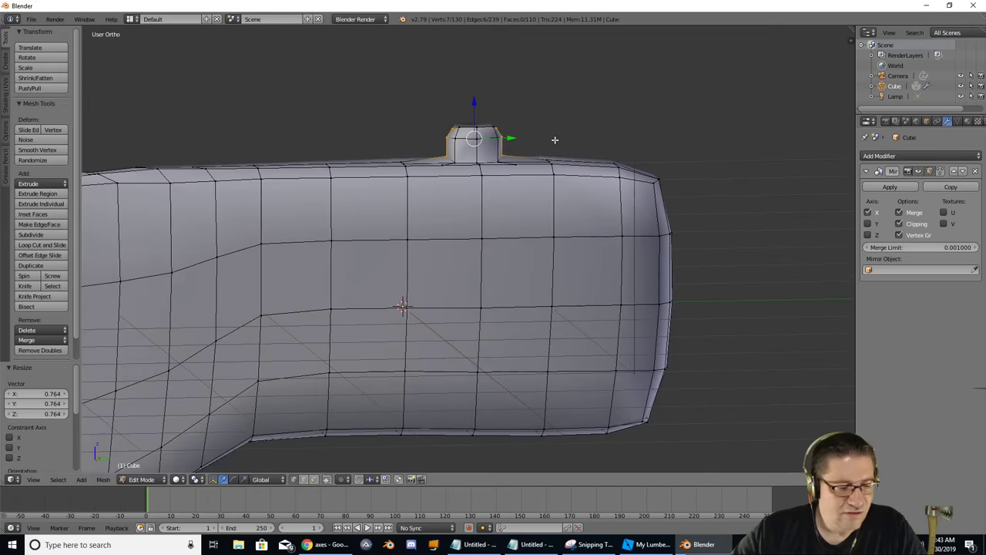
key("ctrl+z")
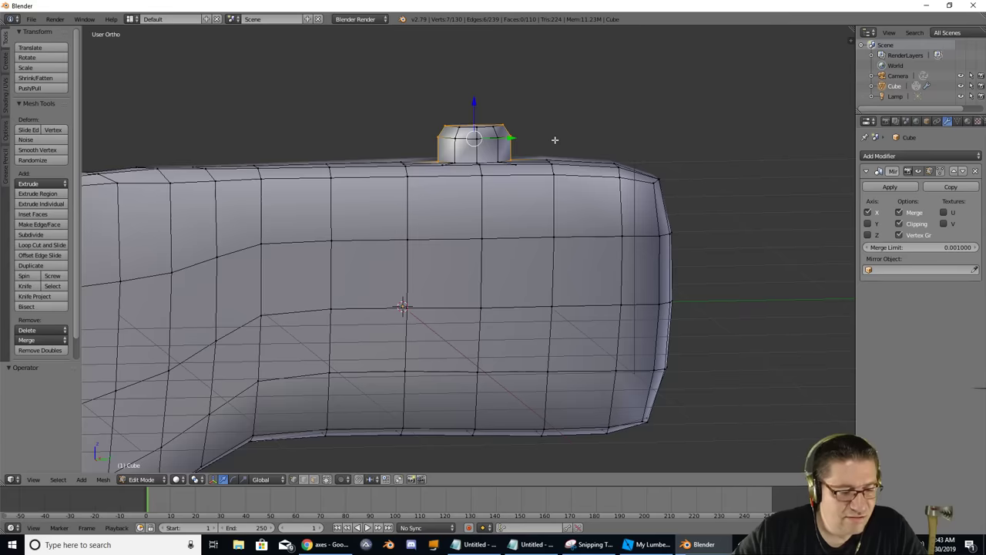
Narrow the knob along the Y axis to 0.716.
key("s")
key("y")
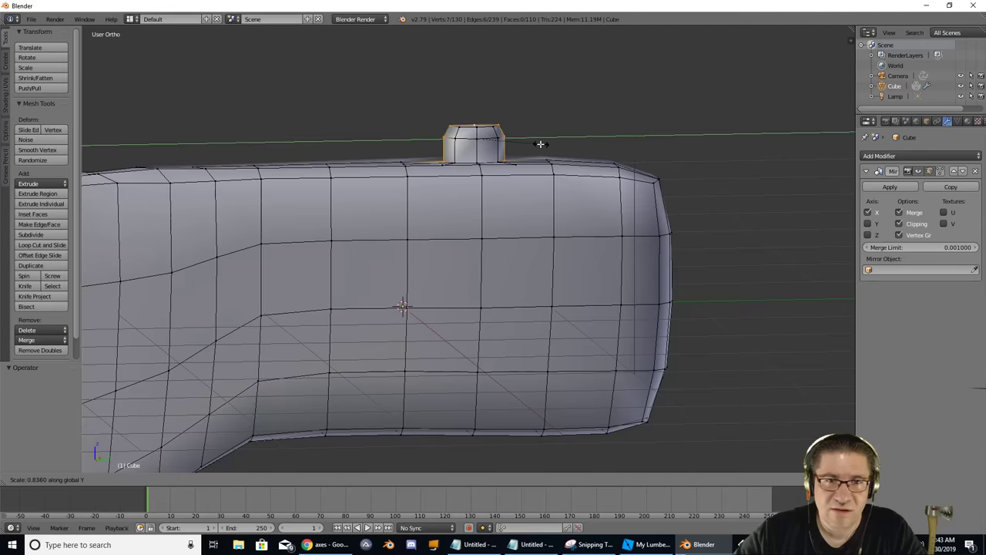
left_click(531, 144)
middle_click_drag(531, 143, 544, 204)
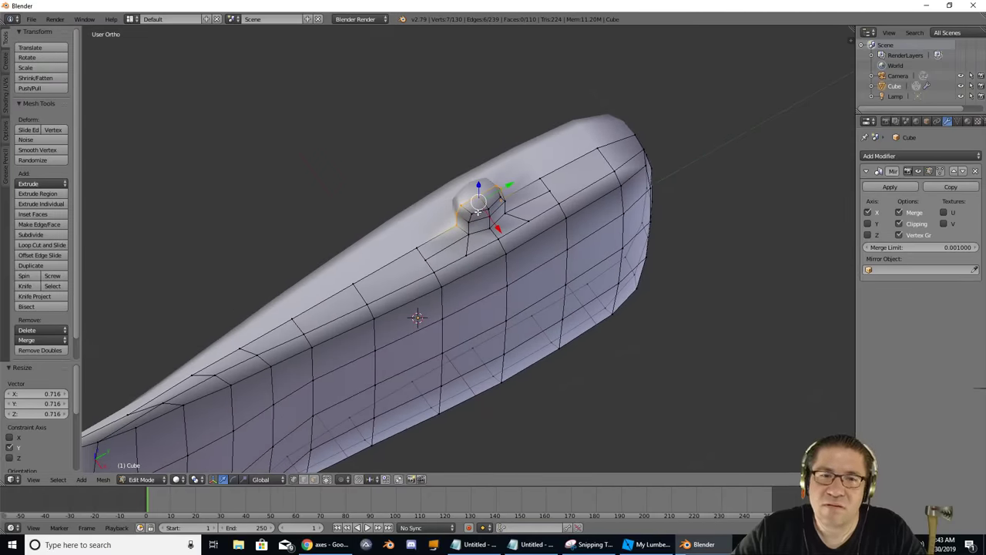
Rotate the two vertices beside the knob 39° around Z and shift them into line.
right_click(470, 219)
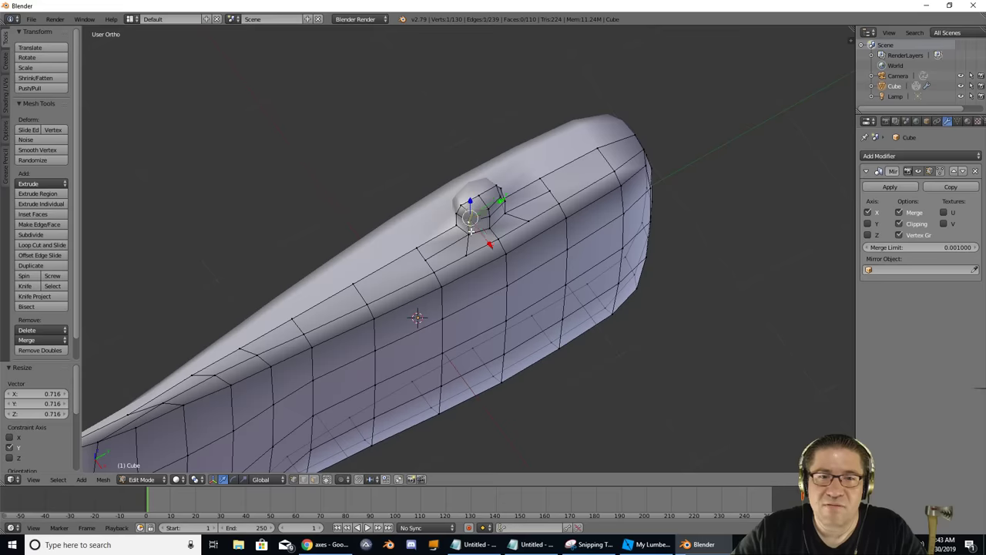
right_click(470, 232)
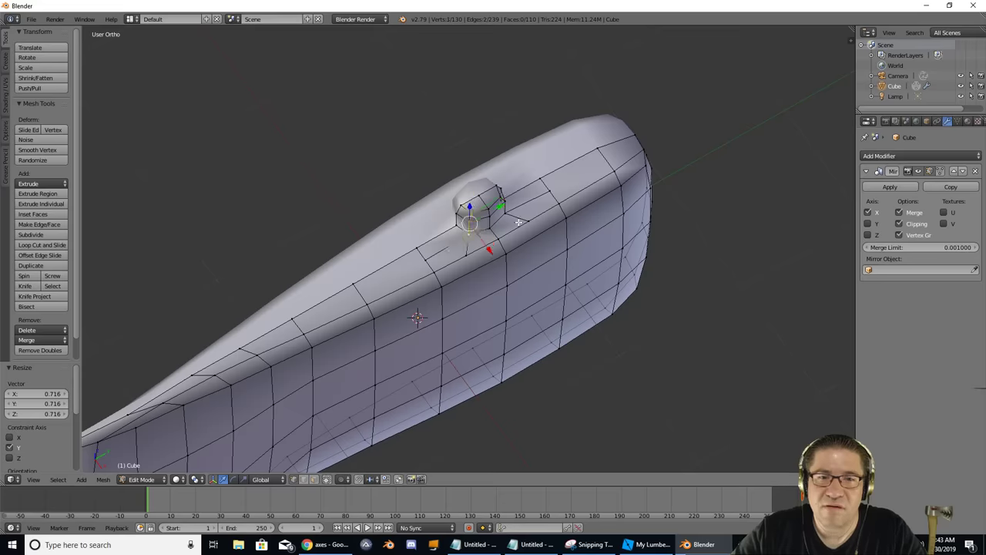
key("r")
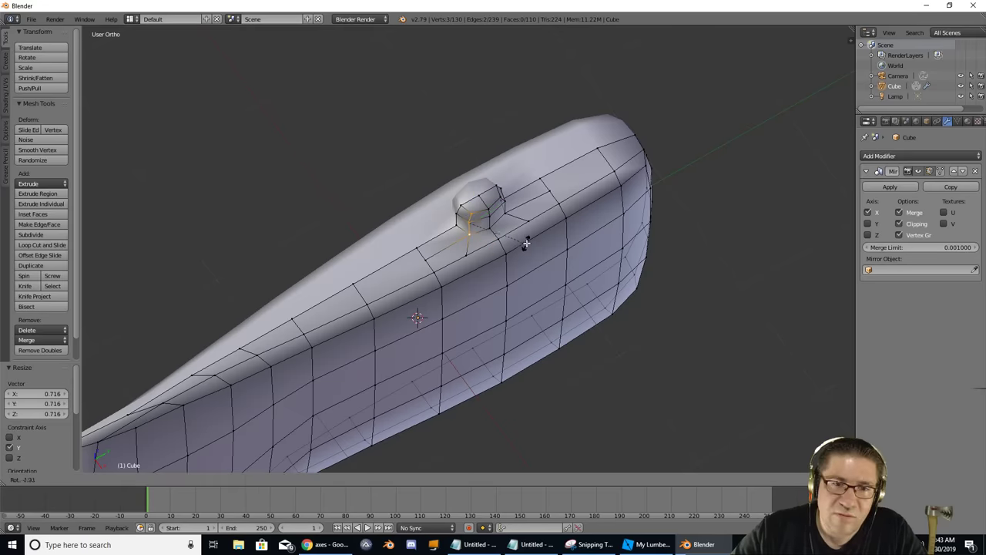
key("z")
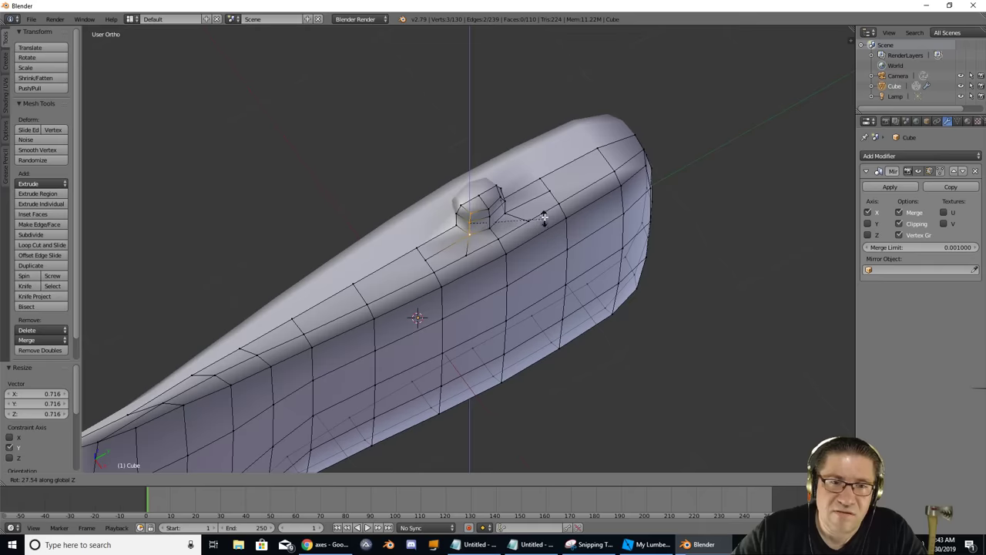
left_click(540, 206)
key("g")
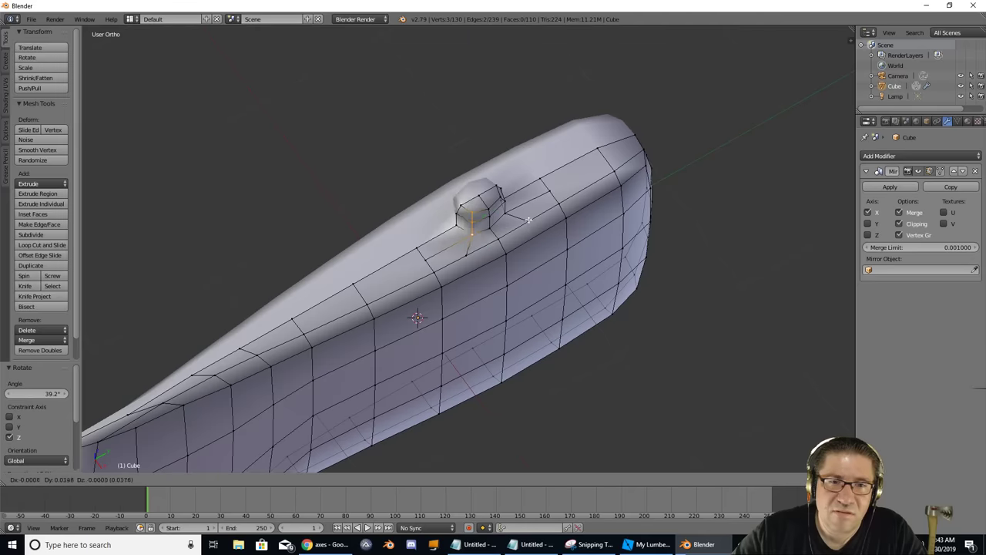
left_click(528, 220)
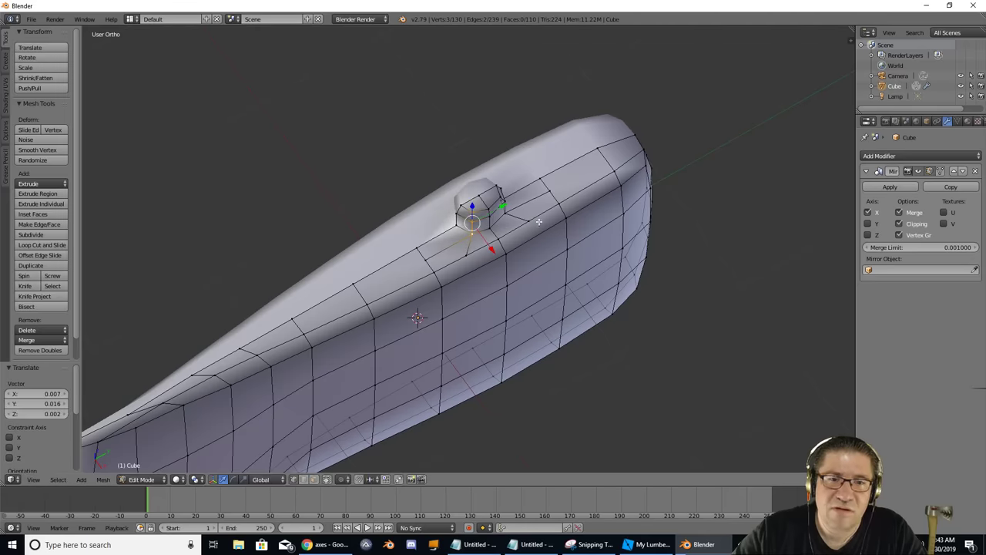
Rotate the vertices on the knob's other side -30.8° around Z and reposition them.
middle_click_drag(542, 217, 484, 207)
right_click(475, 198, "shift")
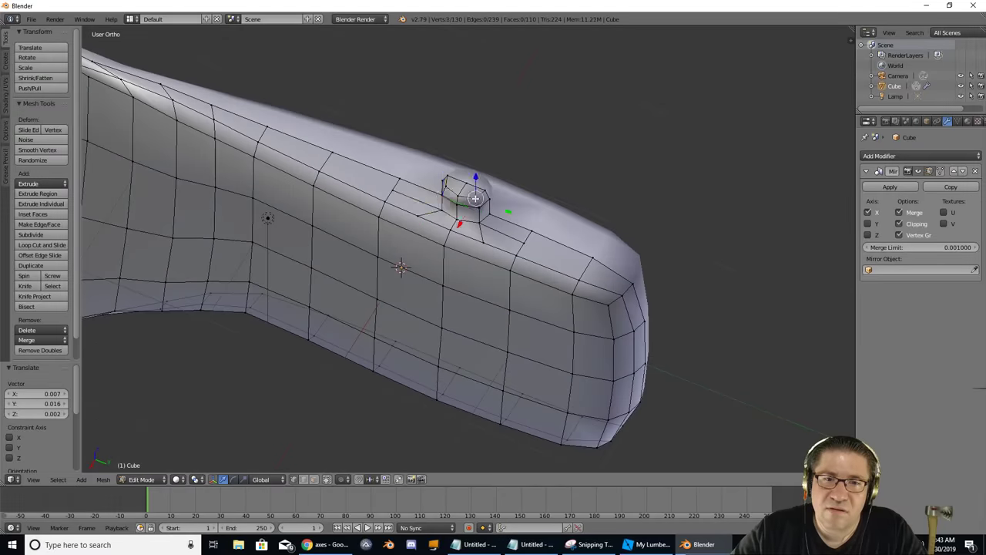
right_click(482, 209, "shift")
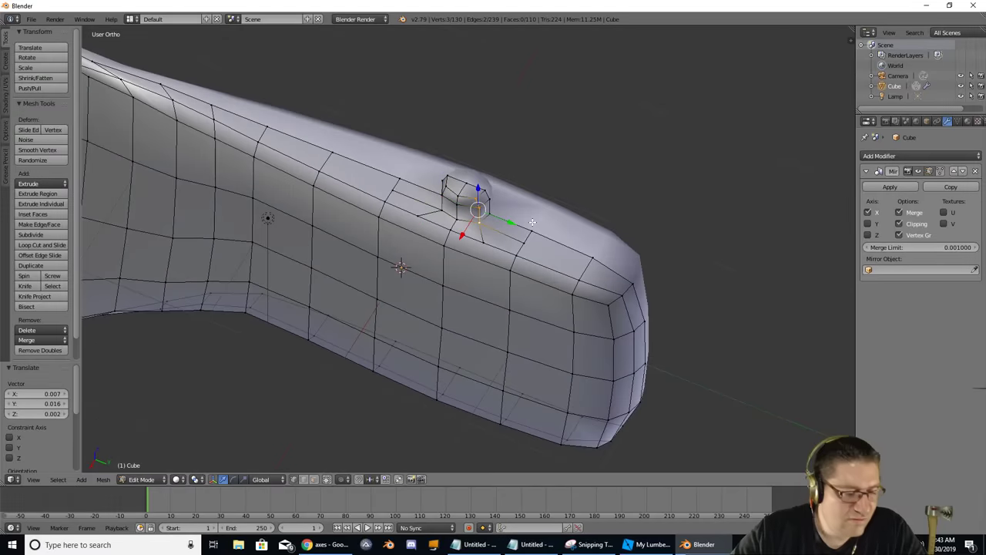
key("r")
key("z")
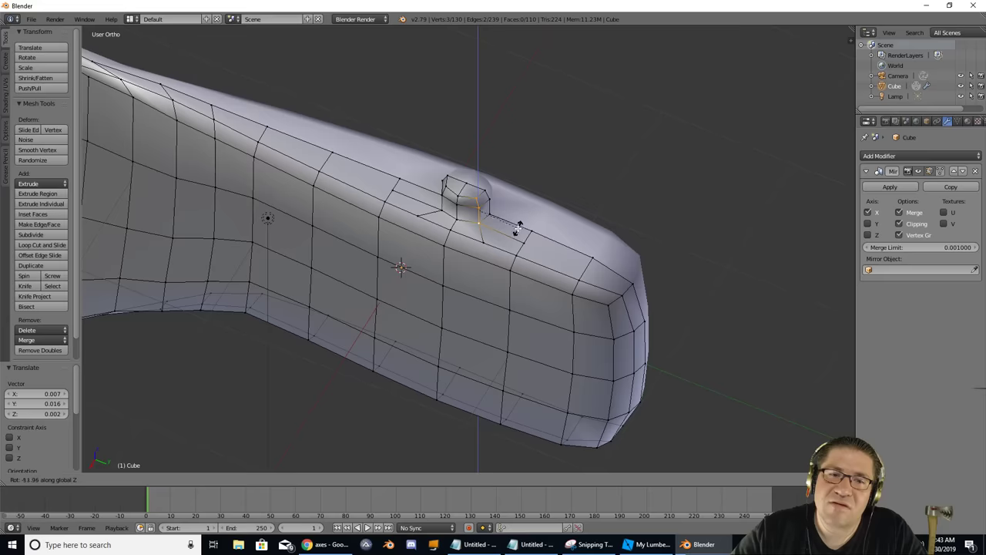
left_click(498, 229)
key("g")
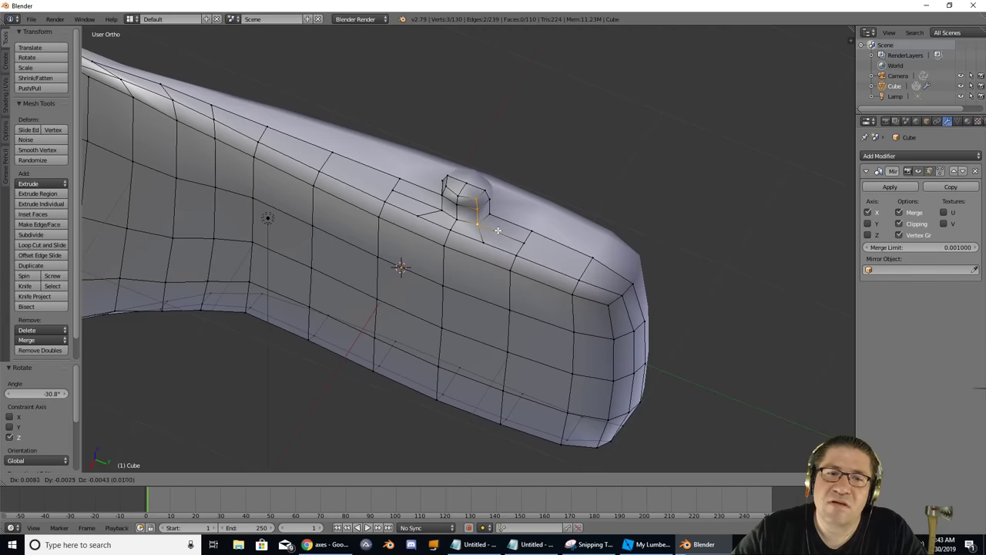
left_click(497, 230)
middle_click_drag(497, 230, 527, 202)
scroll(523, 164, "down", 3)
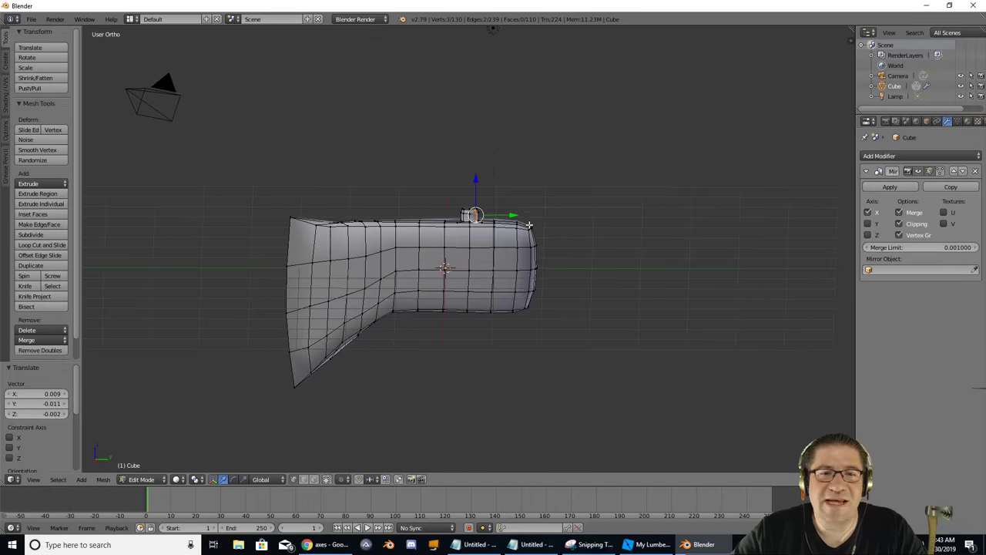
scroll(529, 225, "up", 4)
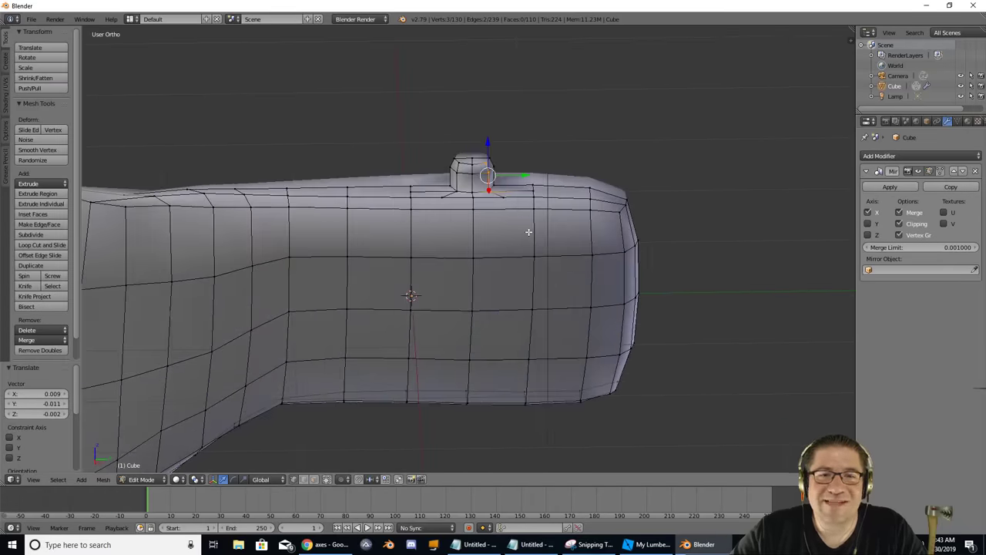
Select the whole collar piece, enlarge it to 1.826 and raise it 0.131 on Z.
right_click(462, 160)
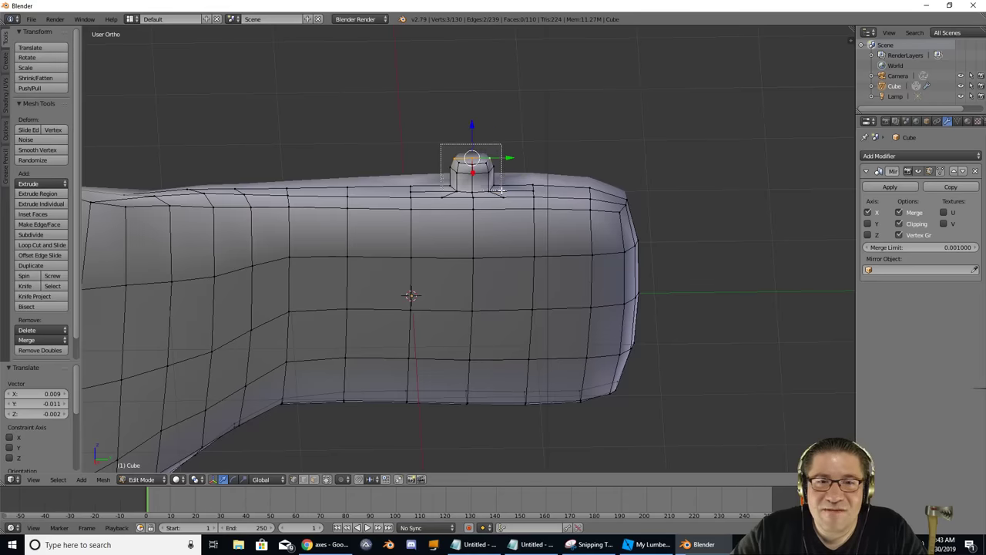
key("ctrl+l")
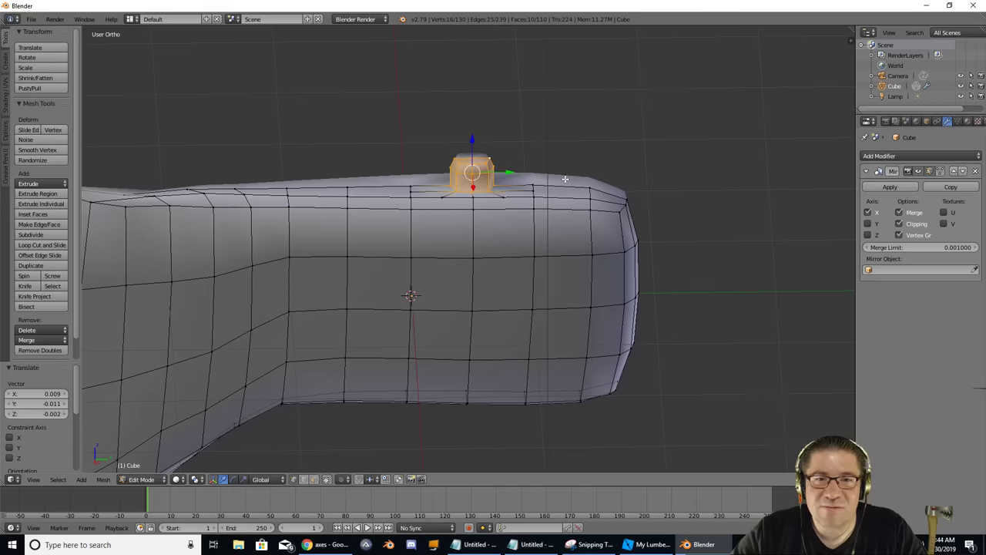
key("s")
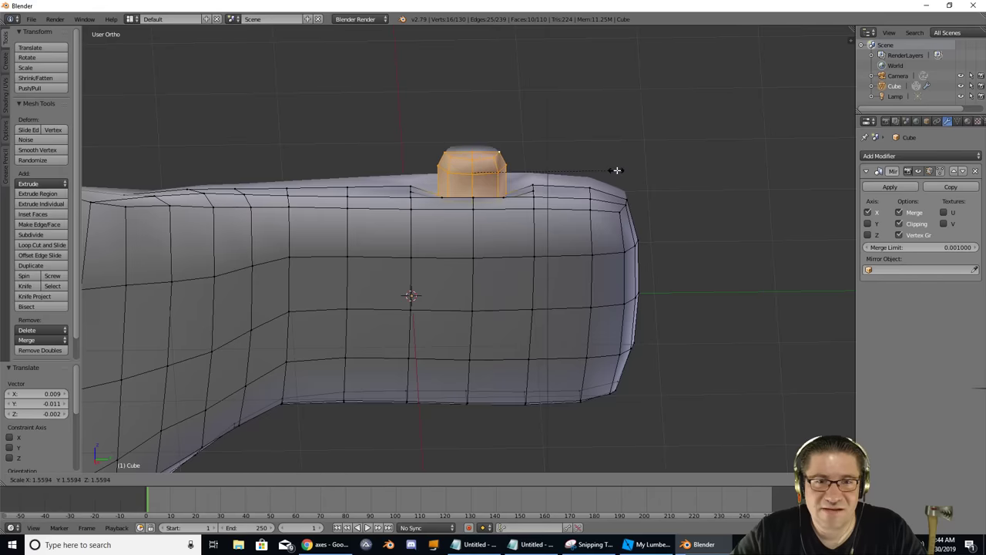
left_click(641, 170)
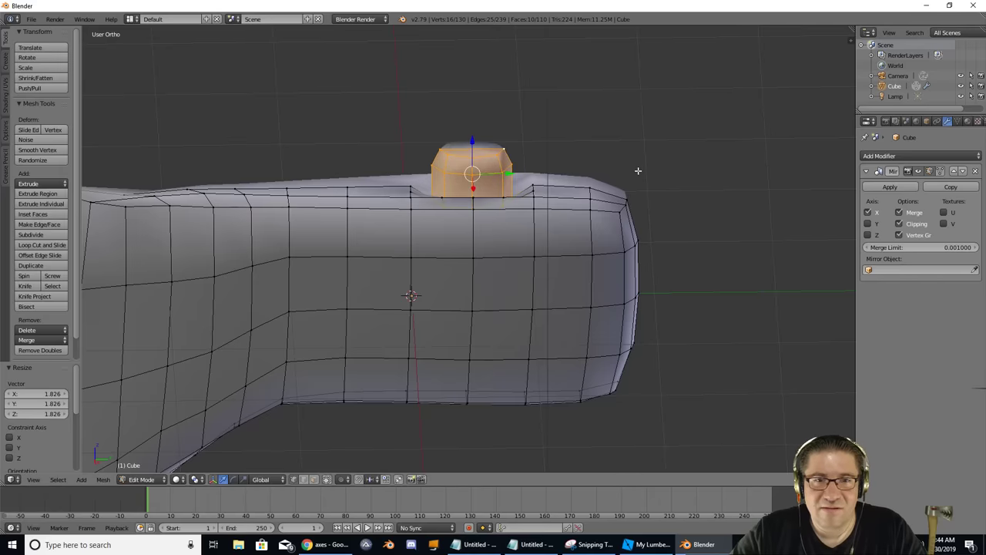
key("g")
key("z")
left_click(639, 156)
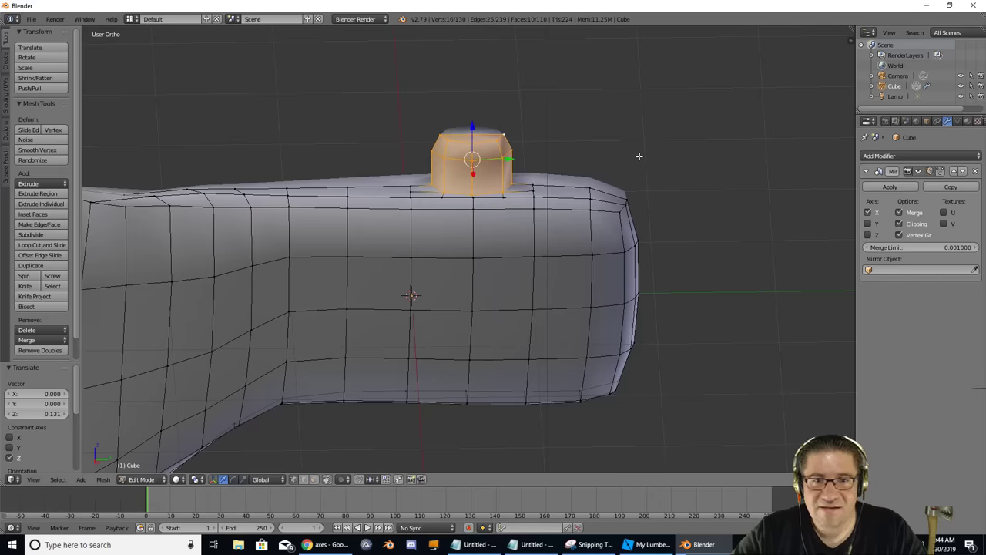
From the side view, narrow the collar along Y to 0.824.
key("KP_3")
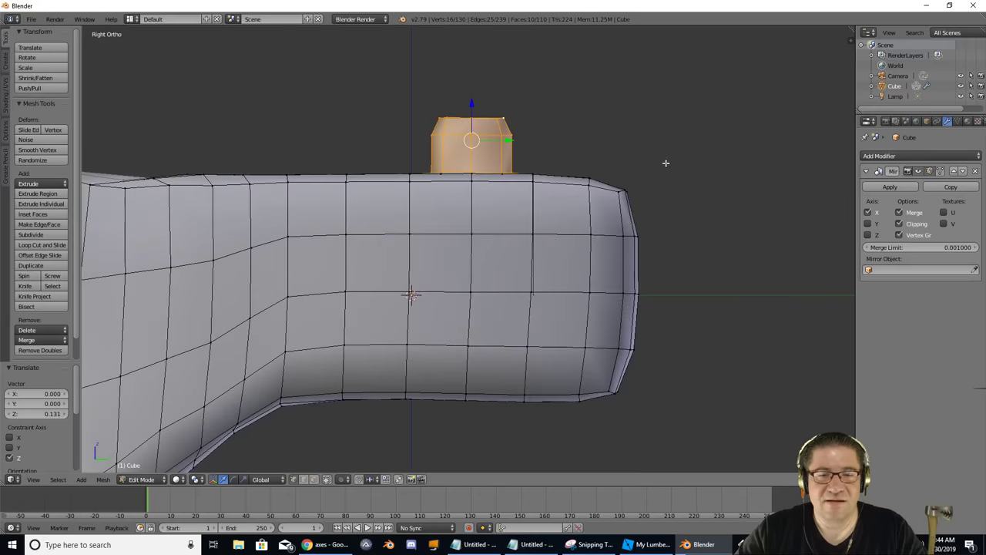
scroll(670, 166, "down", 2)
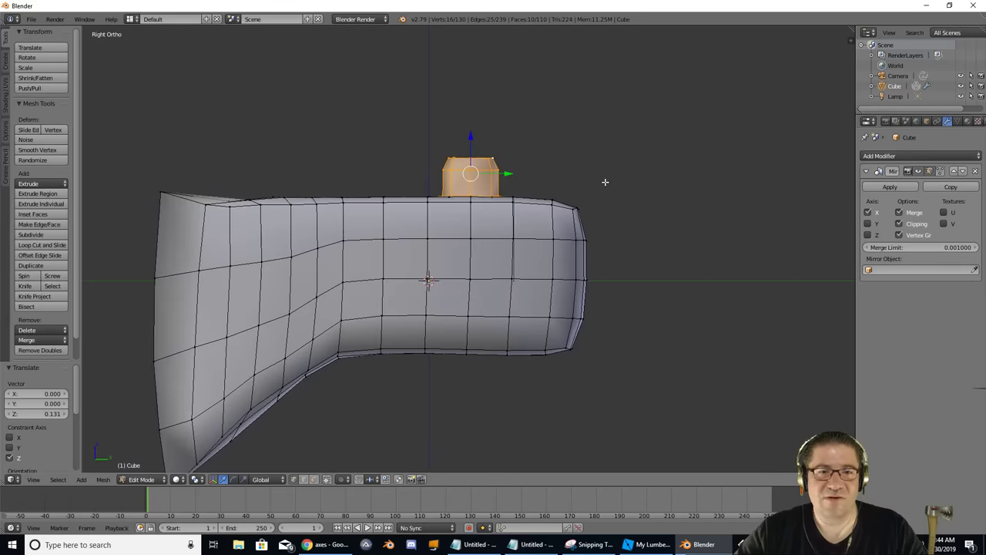
scroll(583, 199, "down", 1)
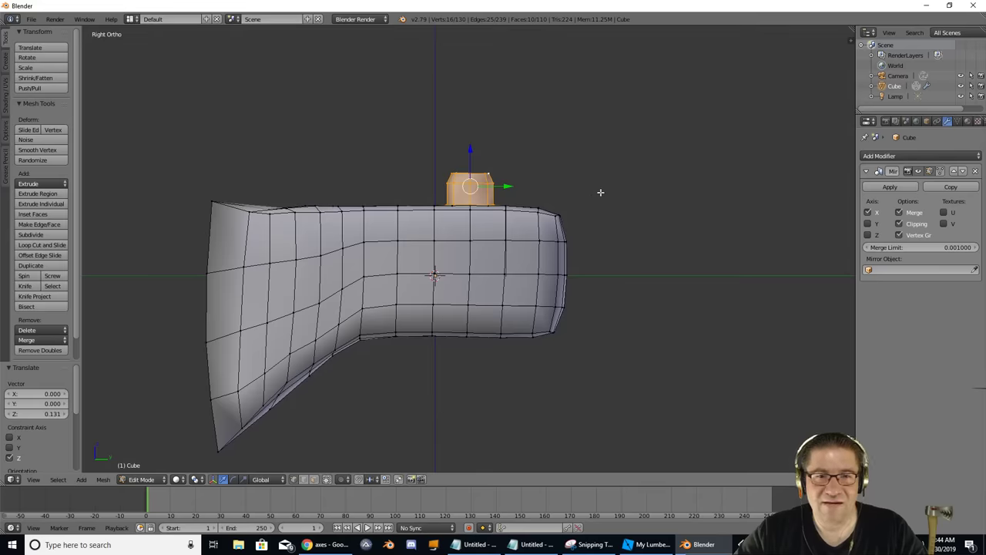
key("r")
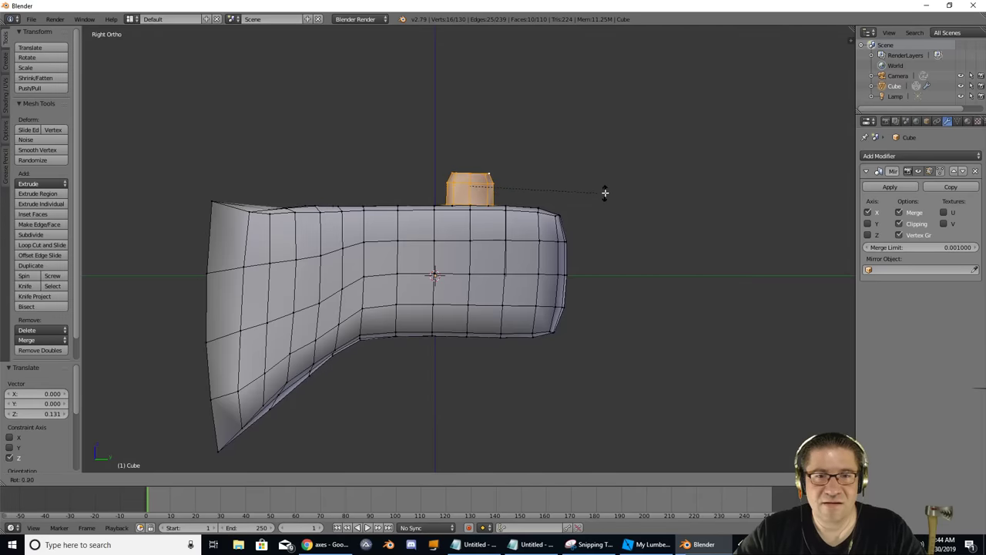
key("Escape")
middle_click_drag(552, 213, 559, 281)
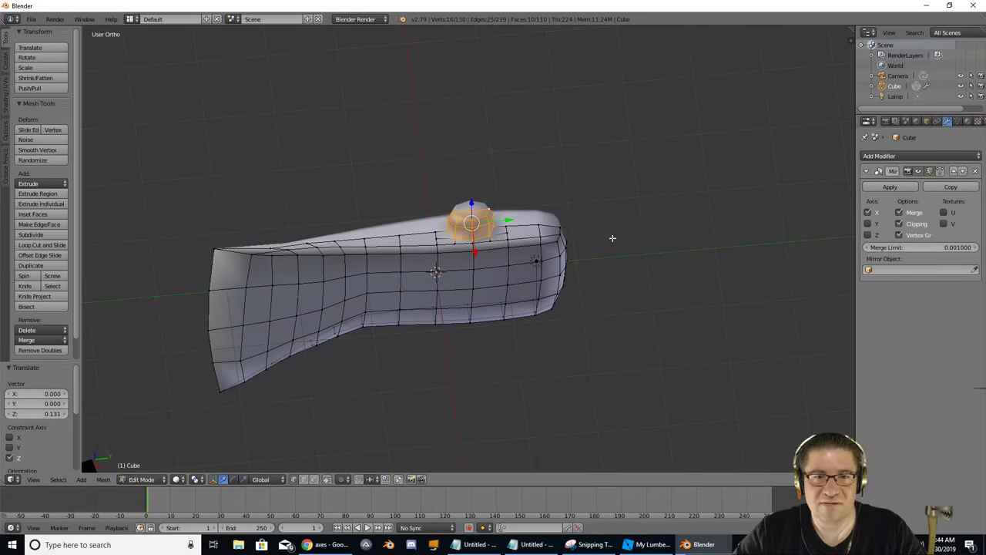
key("s")
key("y")
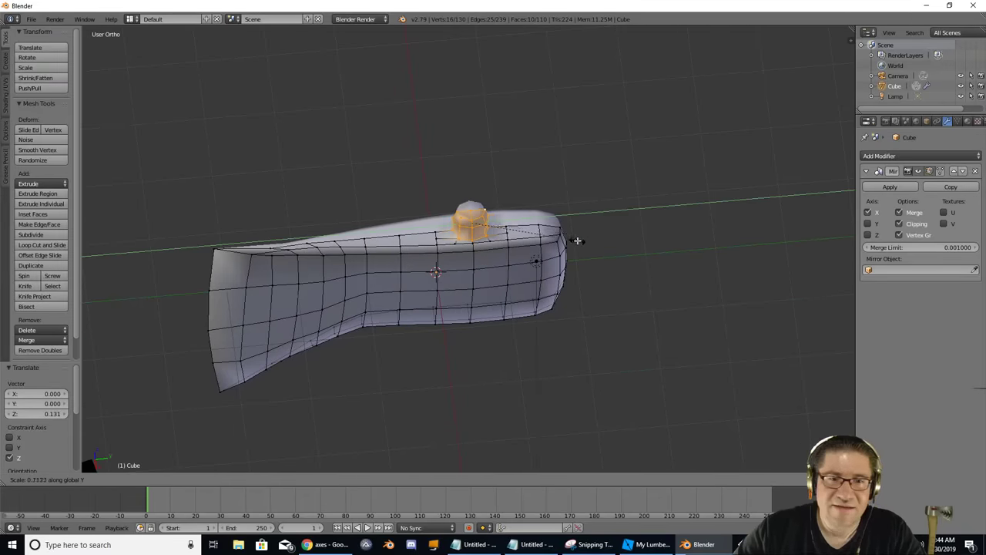
left_click(585, 242)
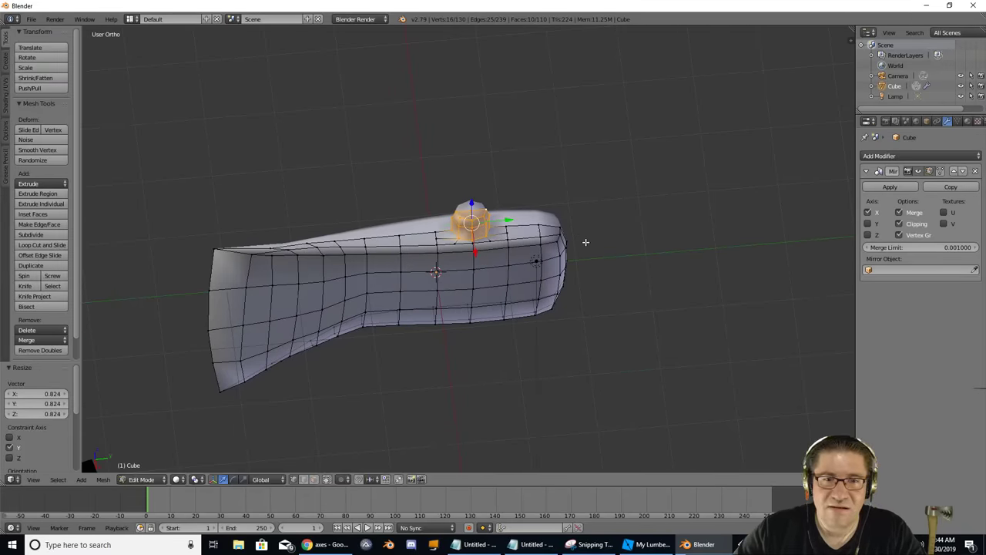
Shrink the collar to 0.663 and lower it -0.097 on Z.
middle_click_drag(586, 242, 572, 179)
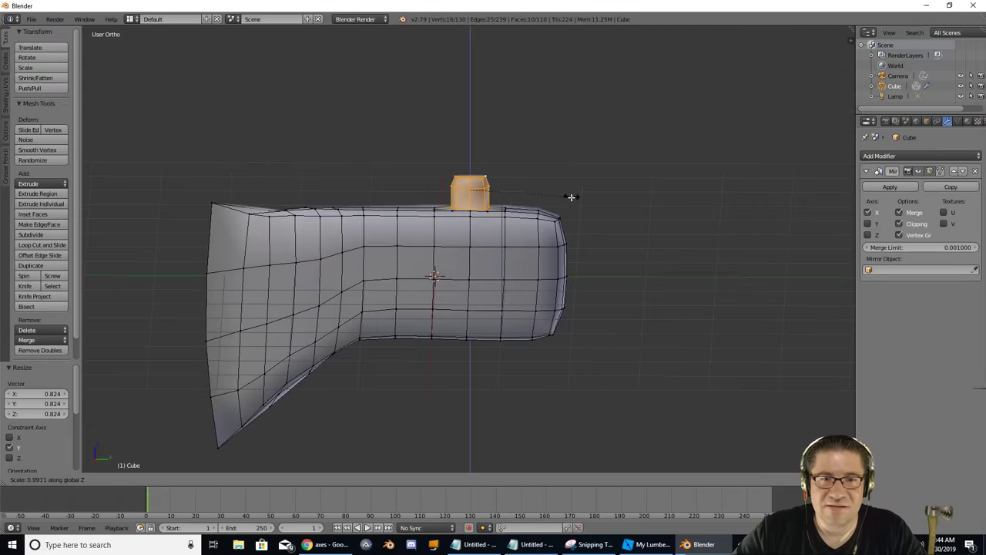
left_click(538, 191)
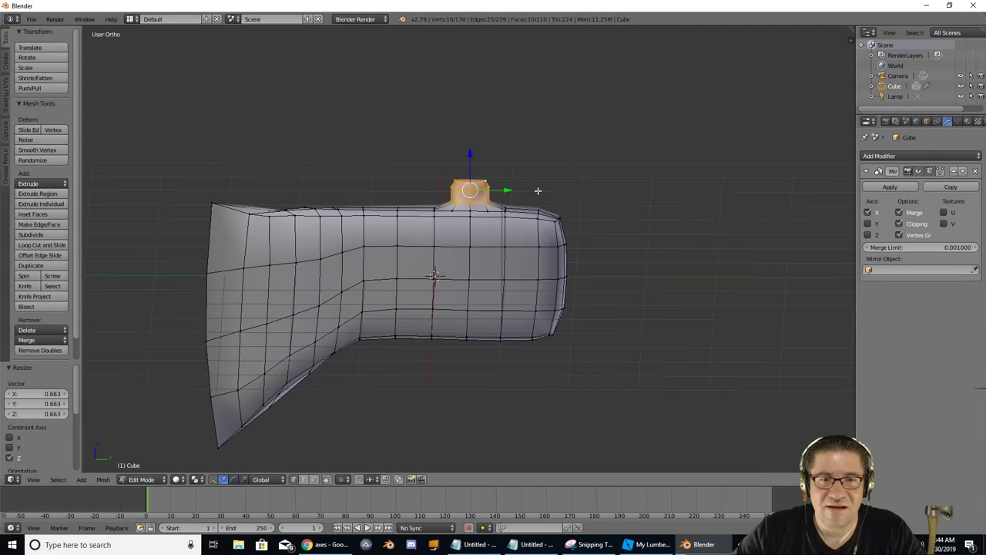
key("g")
key("z")
left_click(541, 198)
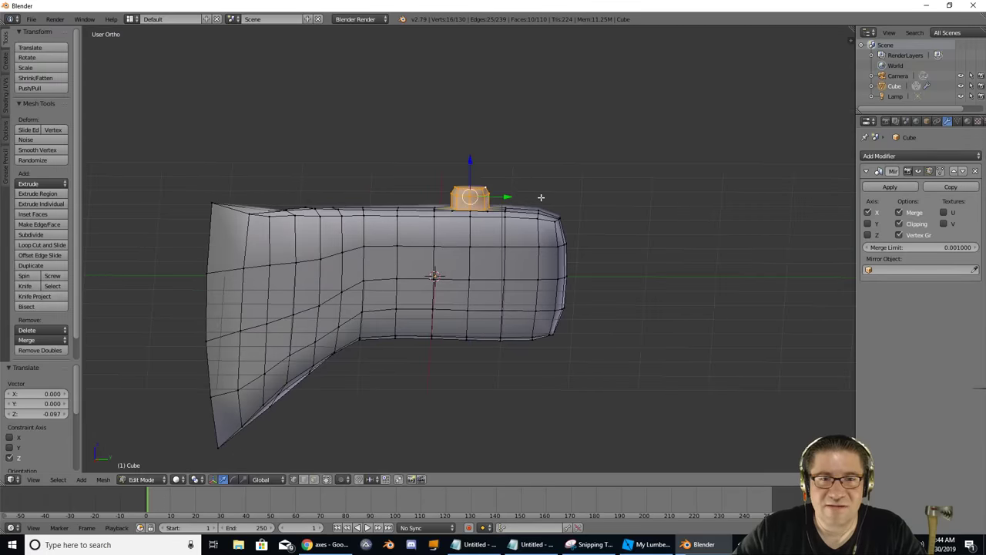
middle_click_drag(541, 198, 548, 178)
scroll(548, 178, "down", 2)
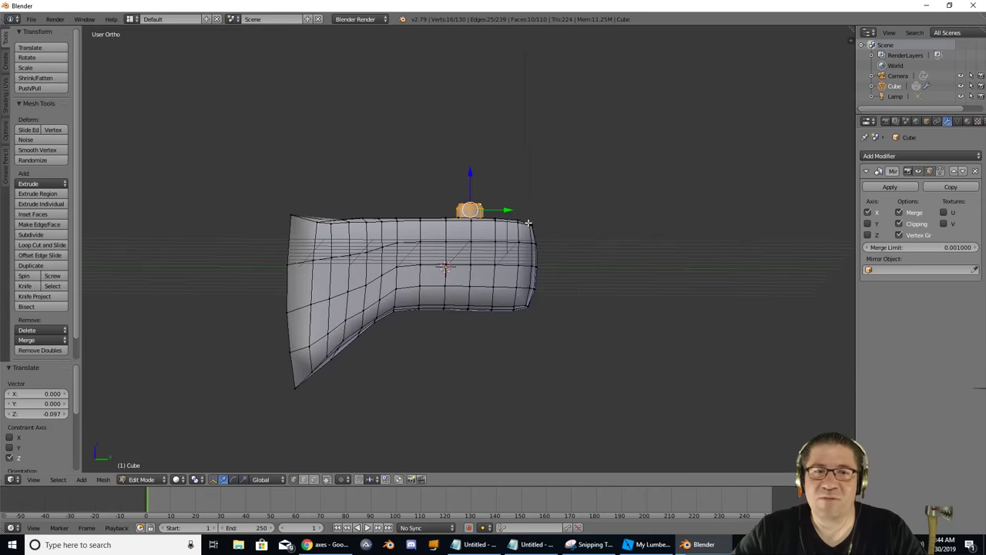
middle_click_drag(524, 242, 518, 166)
Deselect all, select two adjacent faces on the head's underside and subdivide them.
scroll(484, 249, "up", 4)
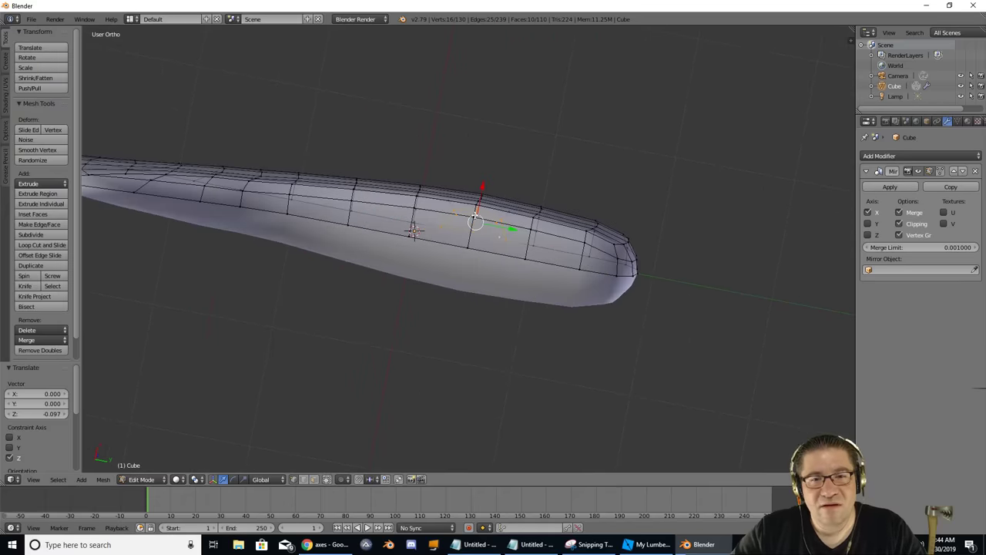
right_click(476, 219)
key("ctrl+z")
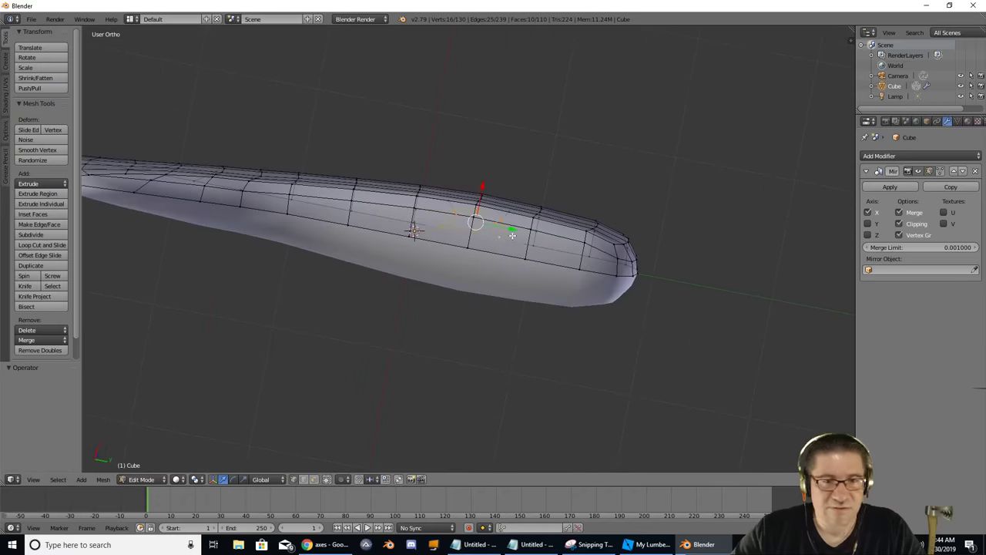
key("a")
middle_click_drag(475, 221, 480, 228)
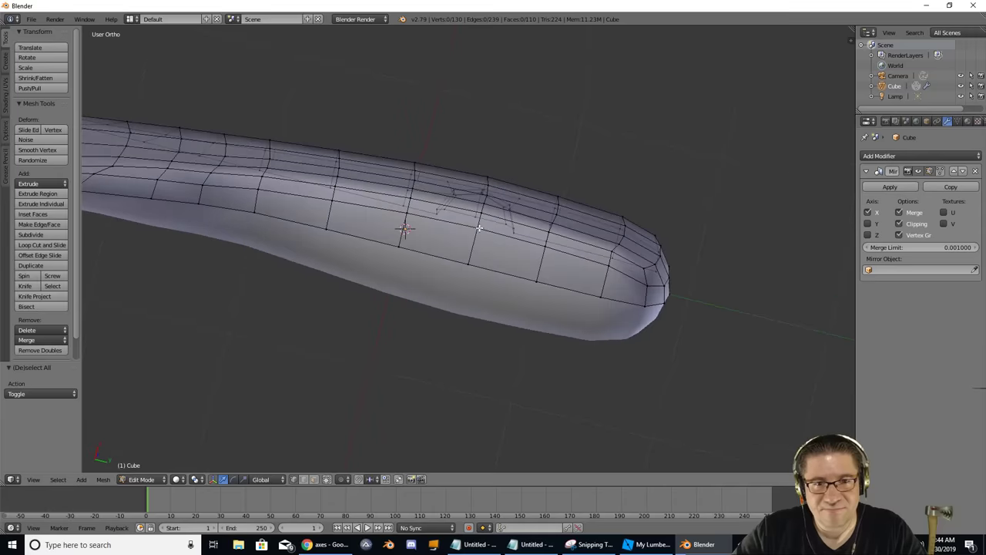
right_click(477, 229)
right_click(544, 244, "shift")
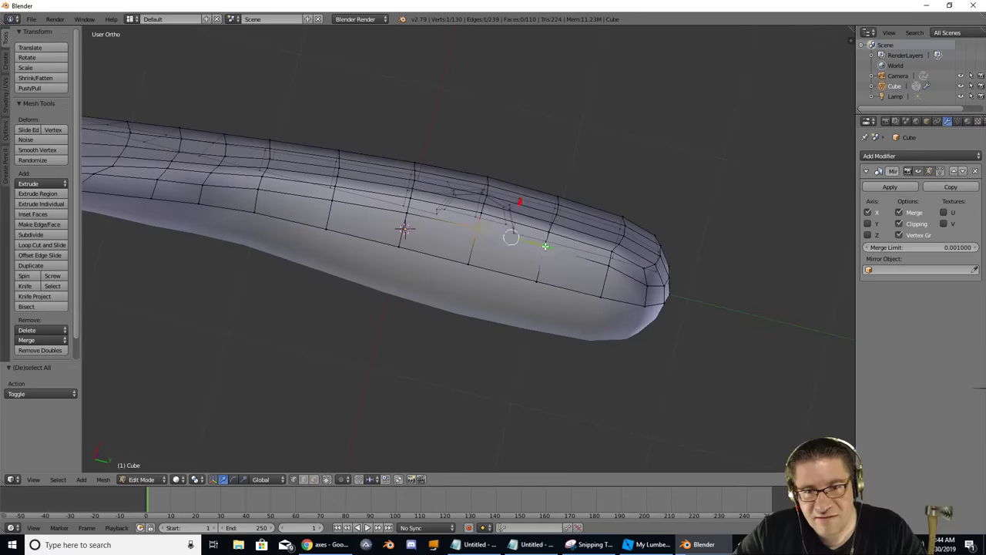
right_click(538, 283, "shift")
right_click(467, 262, "shift")
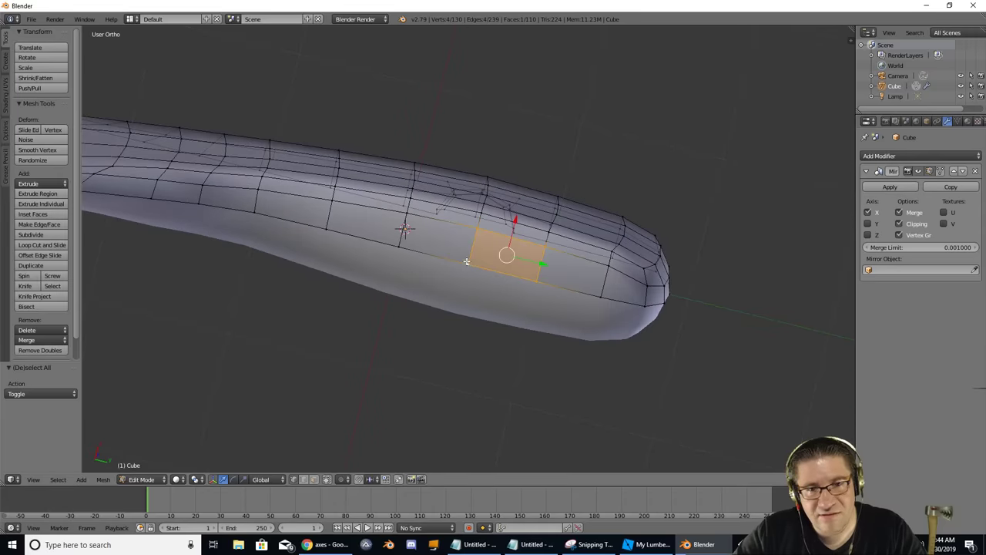
right_click(404, 223, "shift")
right_click(397, 245, "shift")
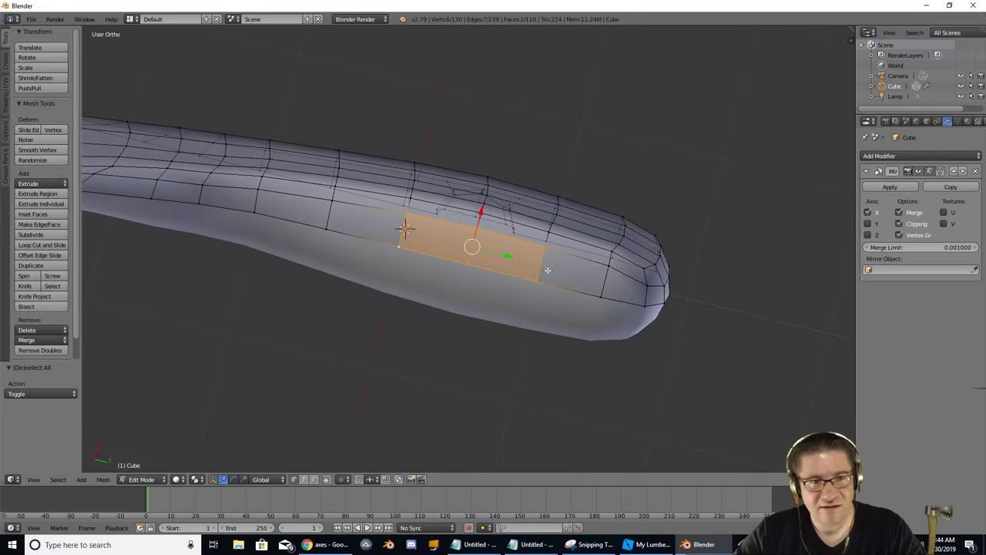
left_click(45, 234)
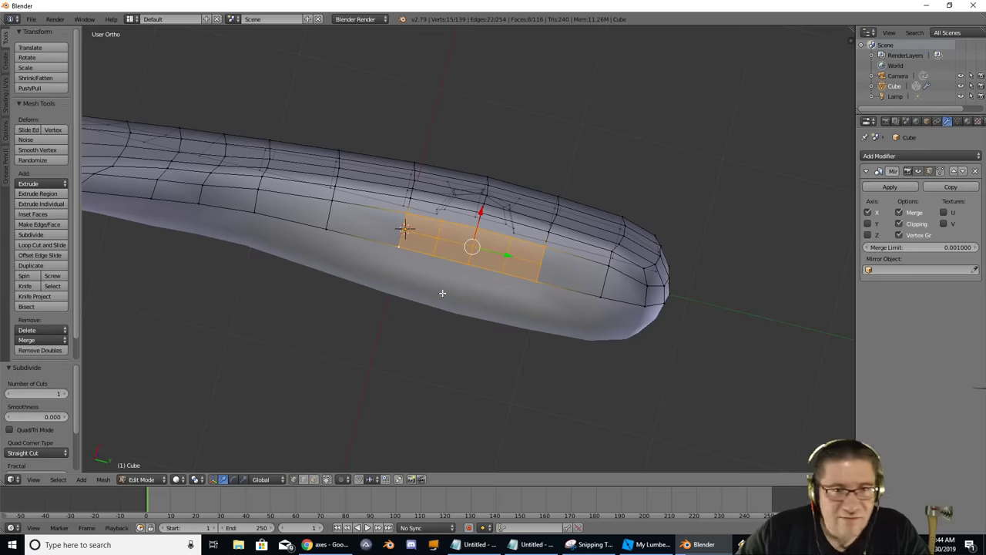
Select the middle two subdivided faces and scale them up to 1.452.
right_click(432, 252)
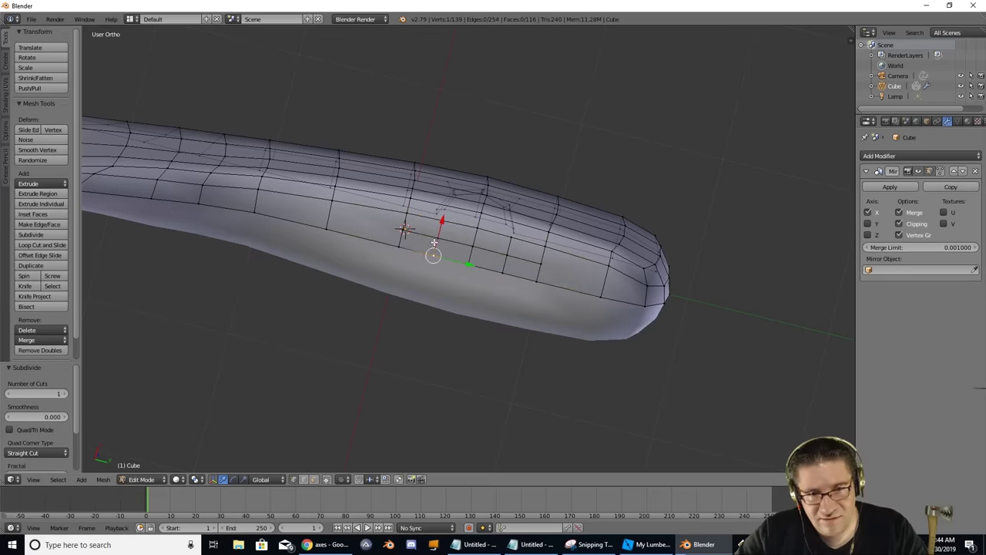
right_click(436, 238, "shift")
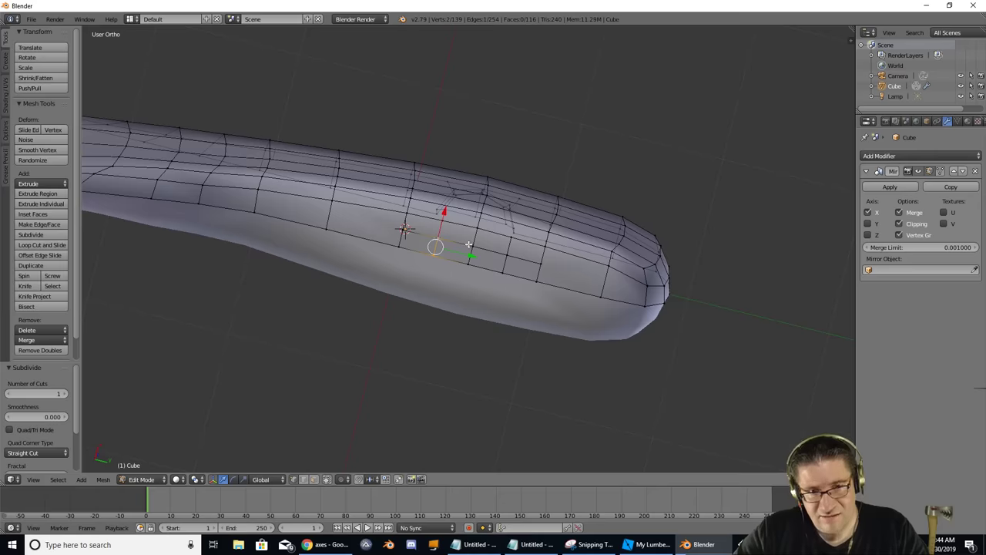
right_click(469, 245, "shift")
right_click(503, 256, "shift")
right_click(502, 274, "shift")
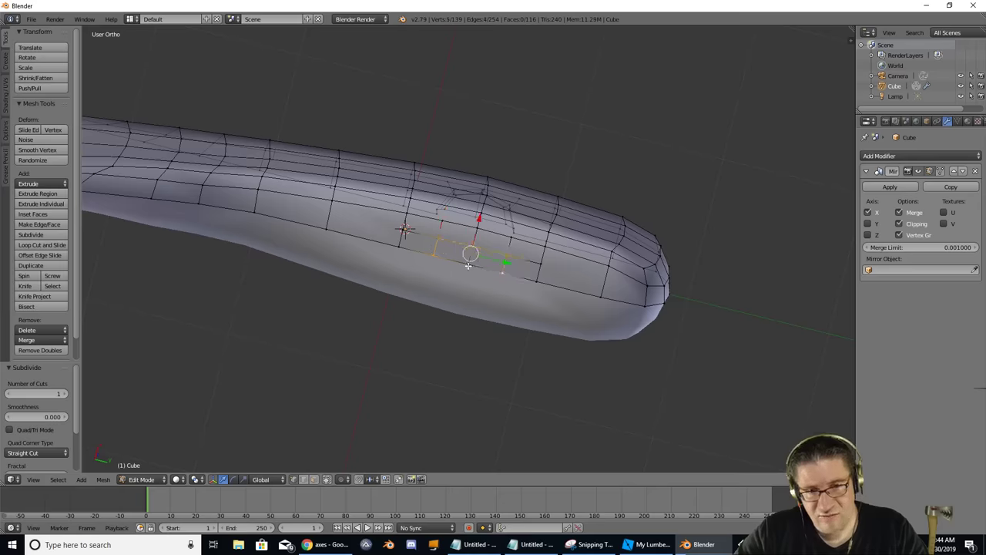
right_click(467, 265, "shift")
key("s")
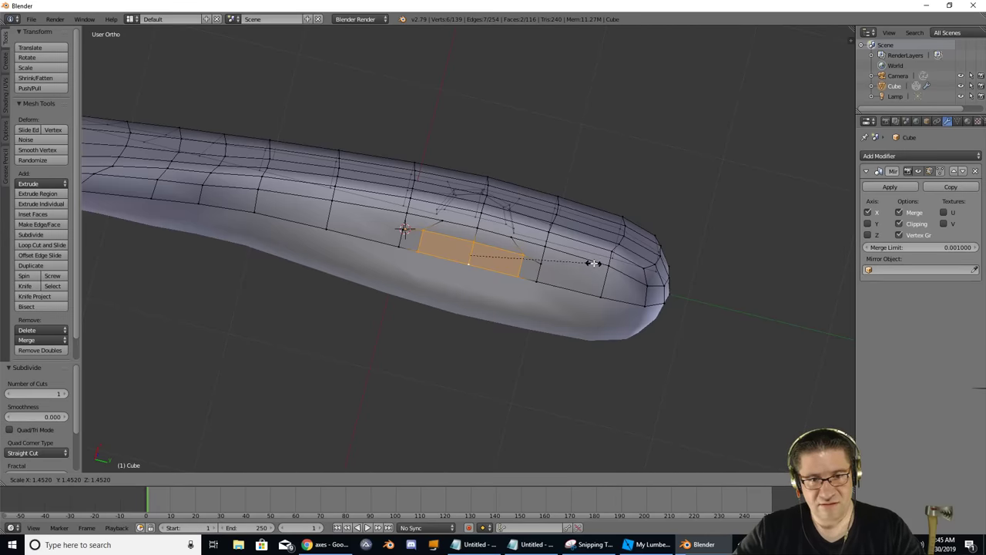
left_click(595, 262)
Try extruding the enlarged faces downward, then undo the extrusion.
middle_click_drag(594, 262, 551, 316)
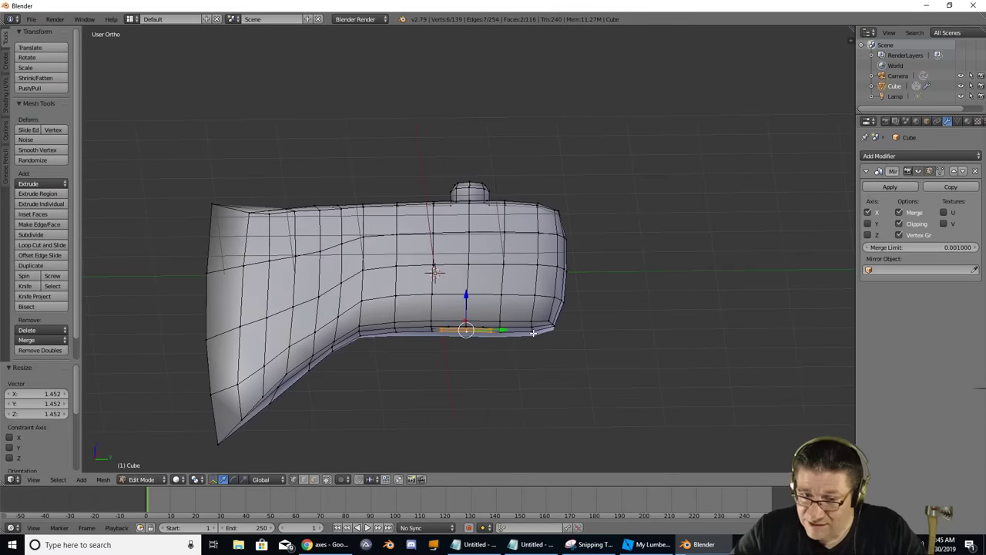
key("w")
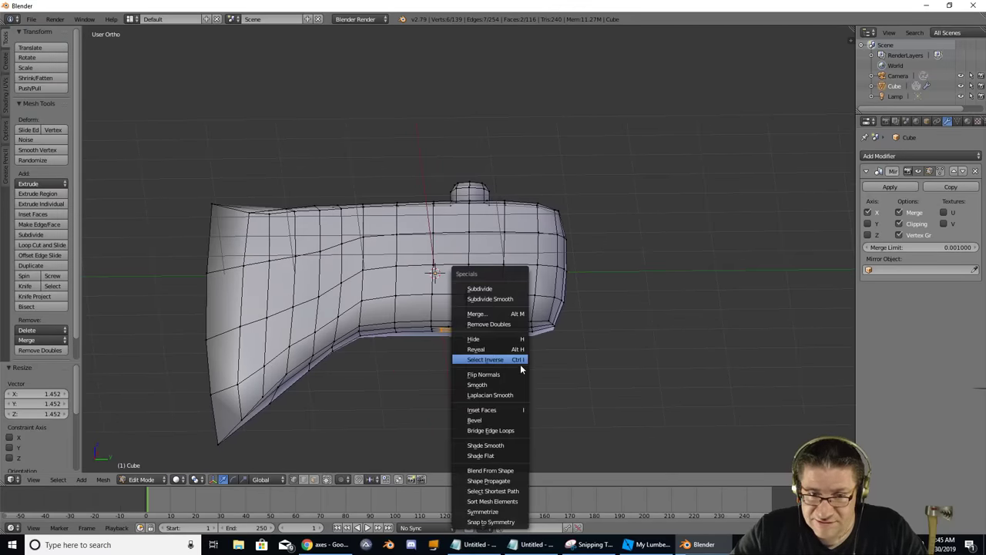
key("e")
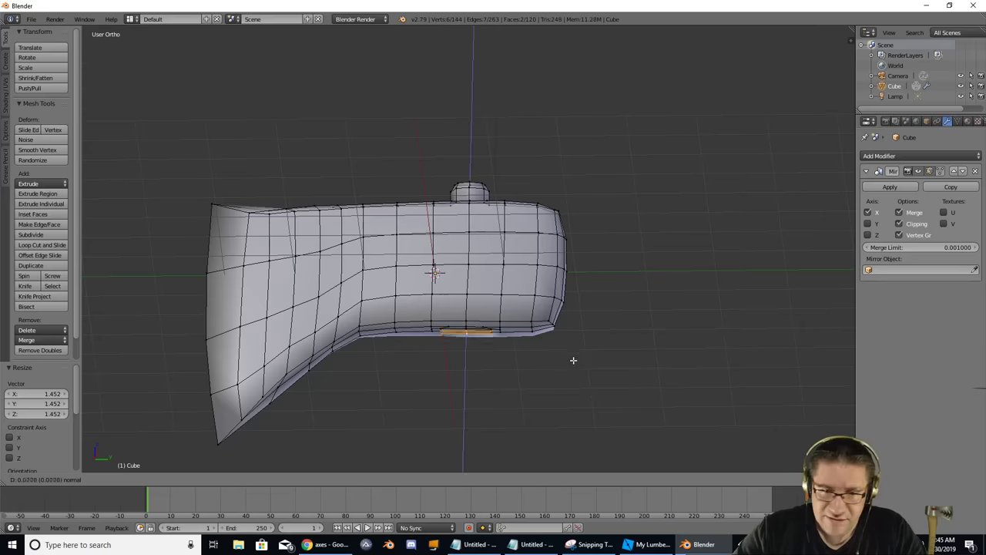
left_click(567, 394)
middle_click_drag(570, 405, 545, 299)
scroll(534, 314, "up", 3)
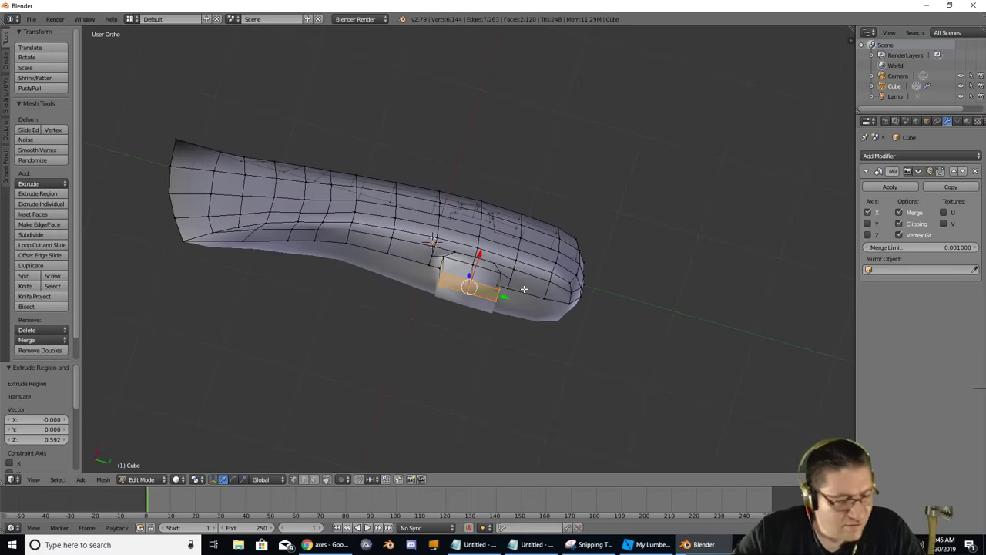
key("ctrl+z")
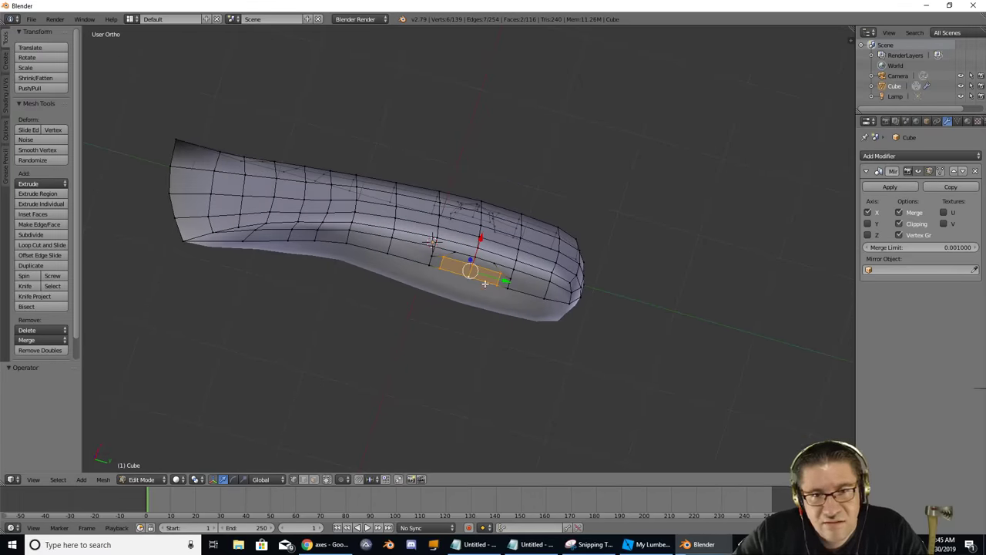
scroll(484, 284, "up", 3)
Nudge two vertices beside the new underside faces, checking the result in side and top views.
middle_click_drag(482, 282, 480, 229)
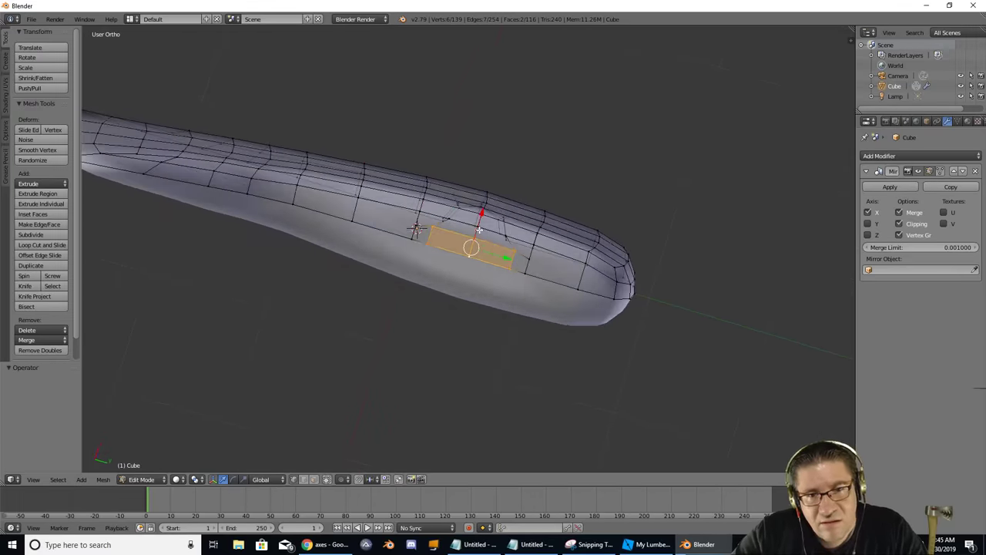
right_click(434, 226)
key("g")
left_click(458, 232)
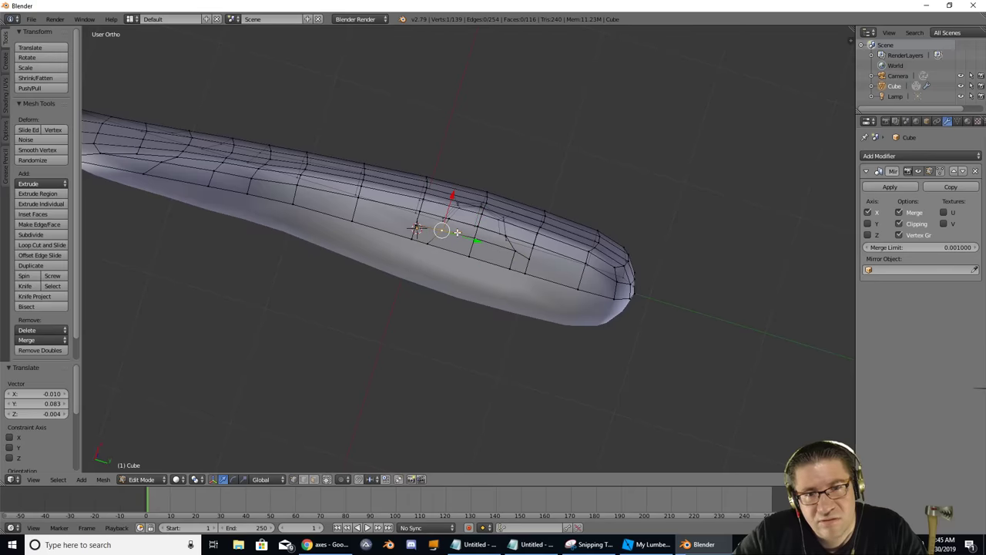
key("g")
left_click(499, 241)
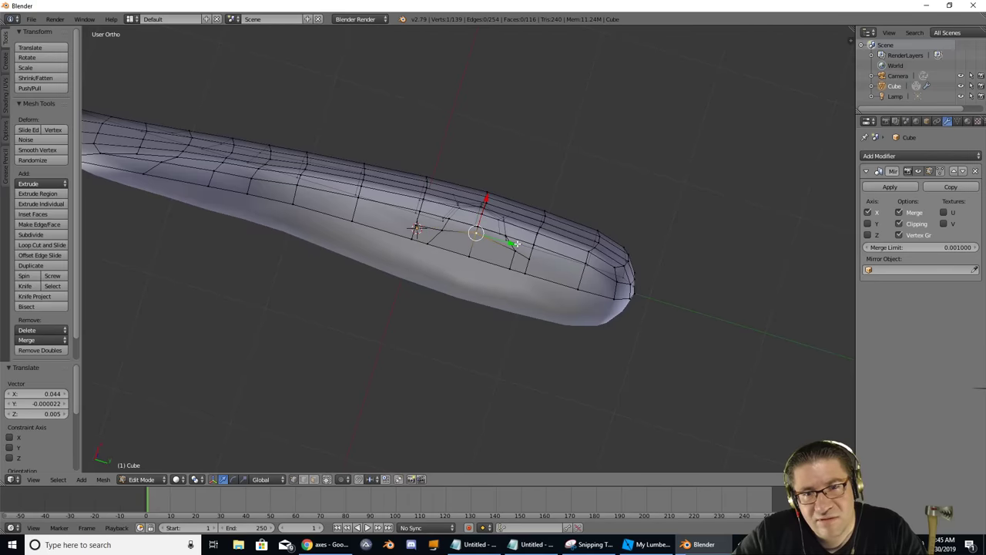
right_click(515, 250)
key("g")
left_click(507, 250)
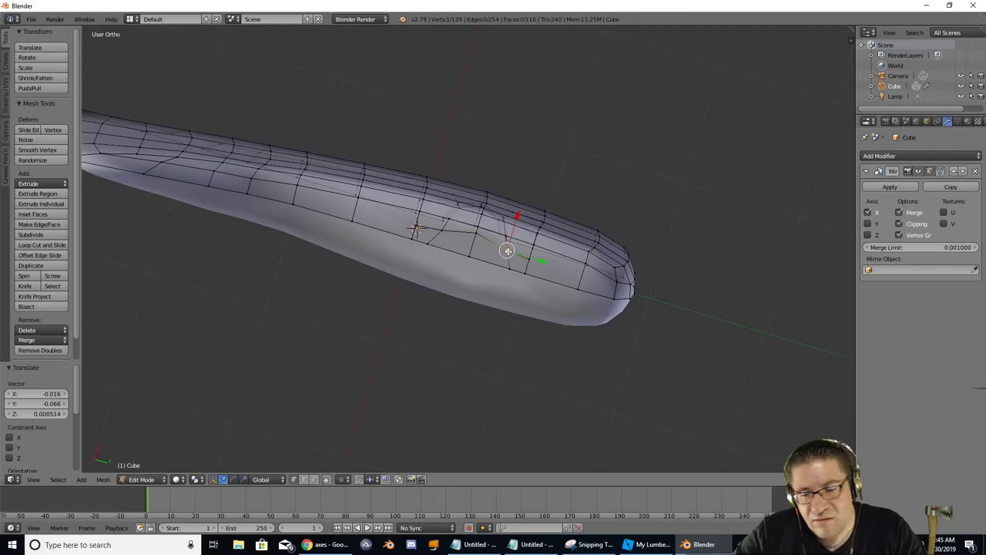
key("KP_3")
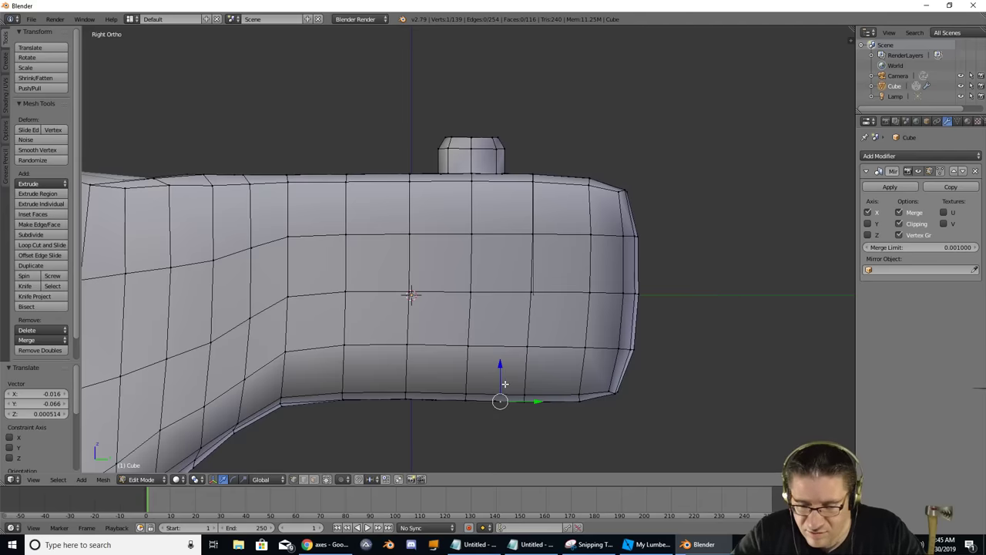
key("KP_7")
key("KP_4")
key("KP_4")
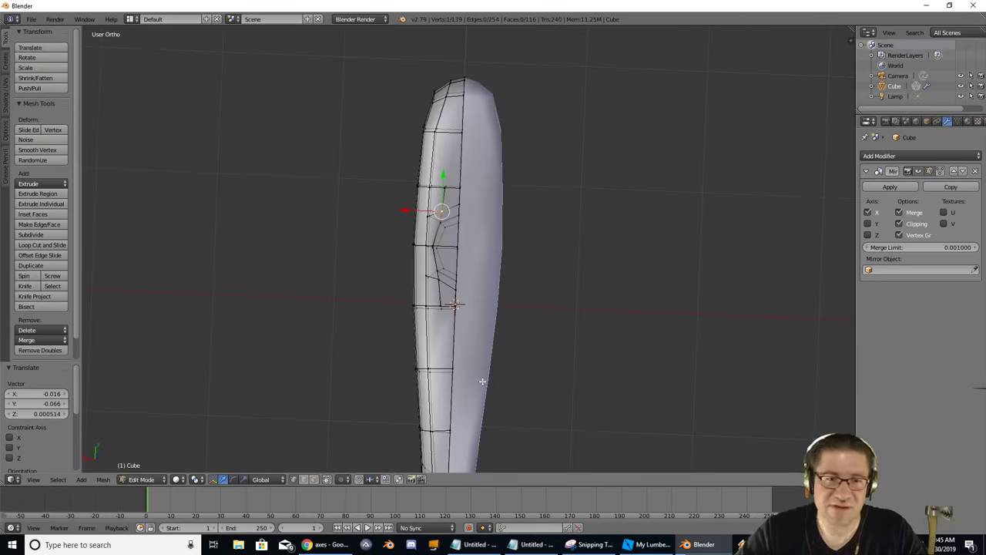
middle_click_drag(473, 315, 583, 277)
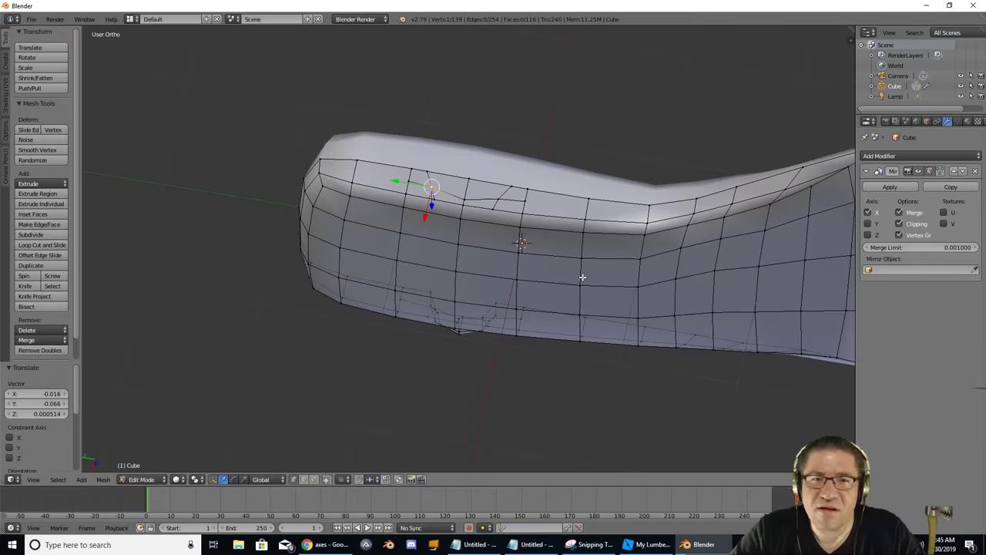
Move a top-edge vertex onto its neighbour along Y, split it, and check by hiding and unhiding.
key("g")
left_click(511, 185)
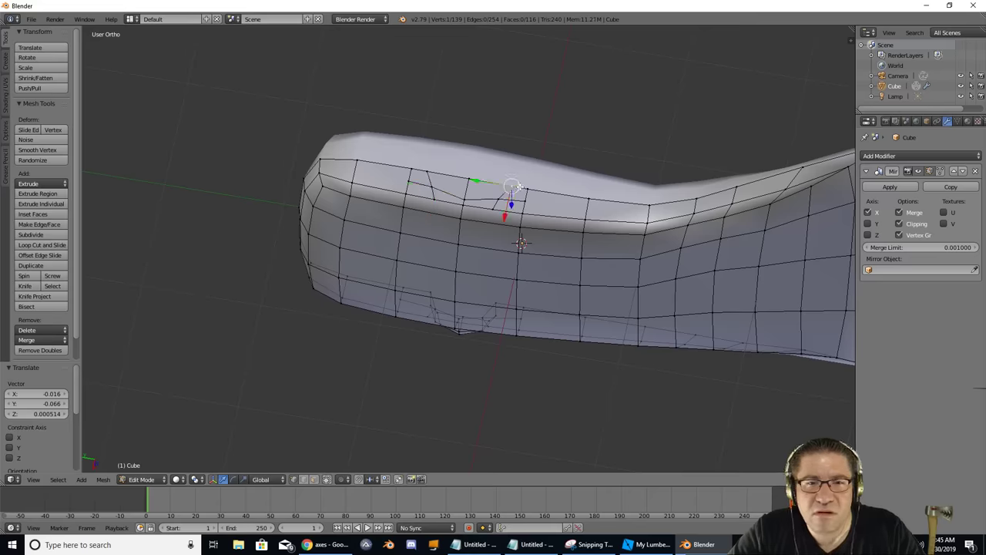
key("g")
key("x")
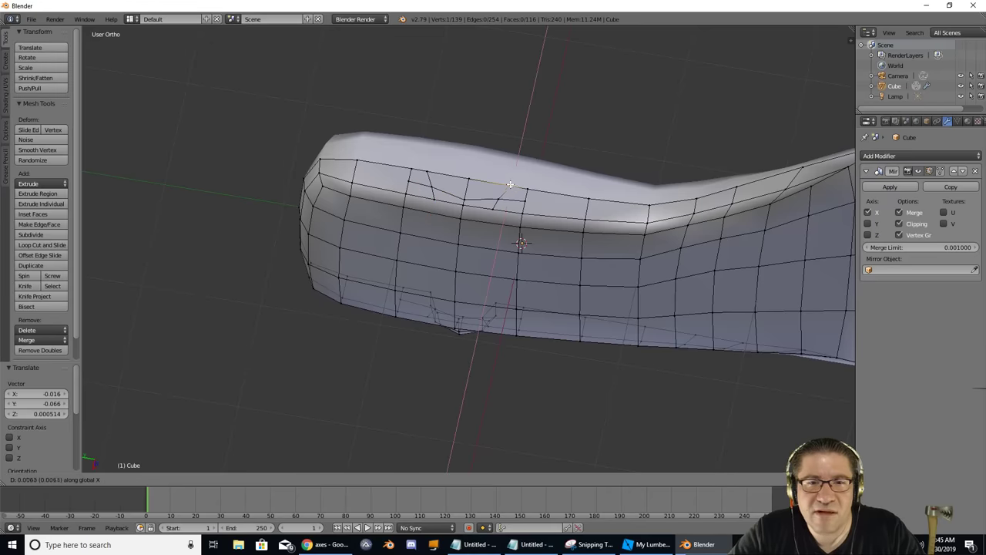
key("y")
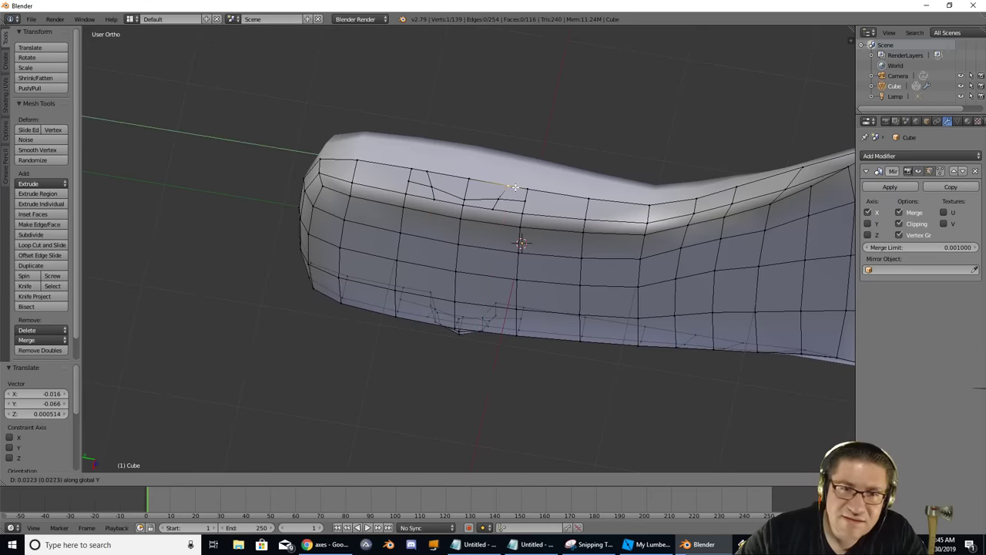
left_click(512, 187)
key("y")
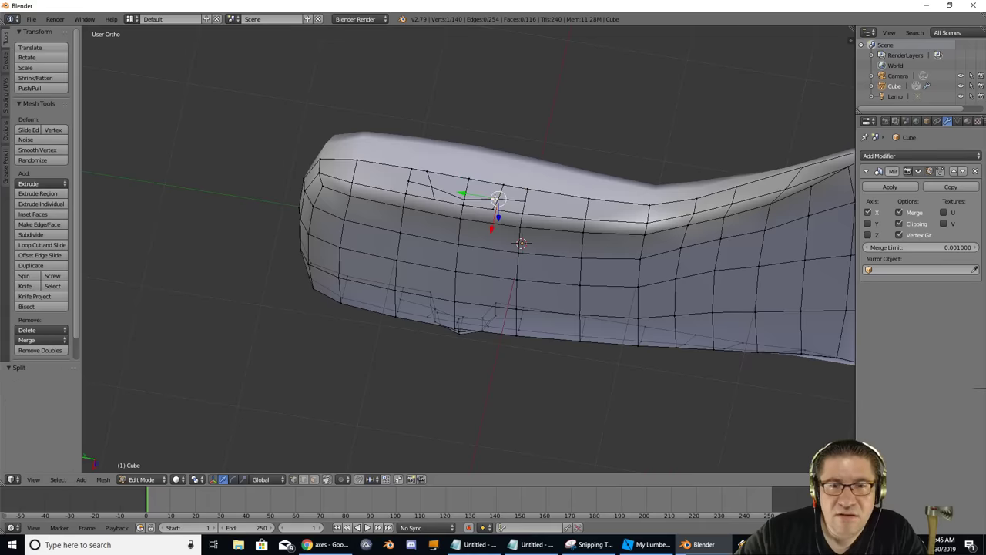
key("h")
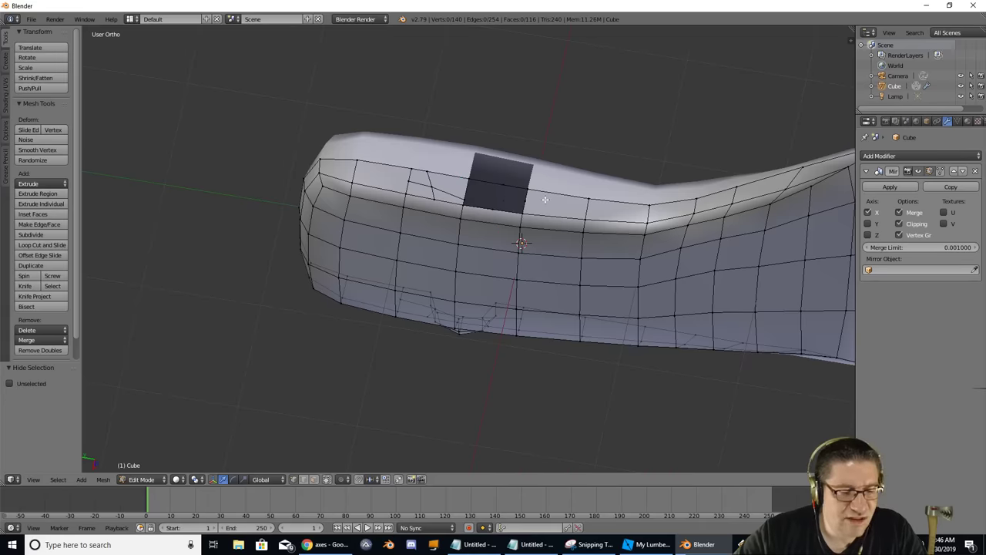
key("alt+h")
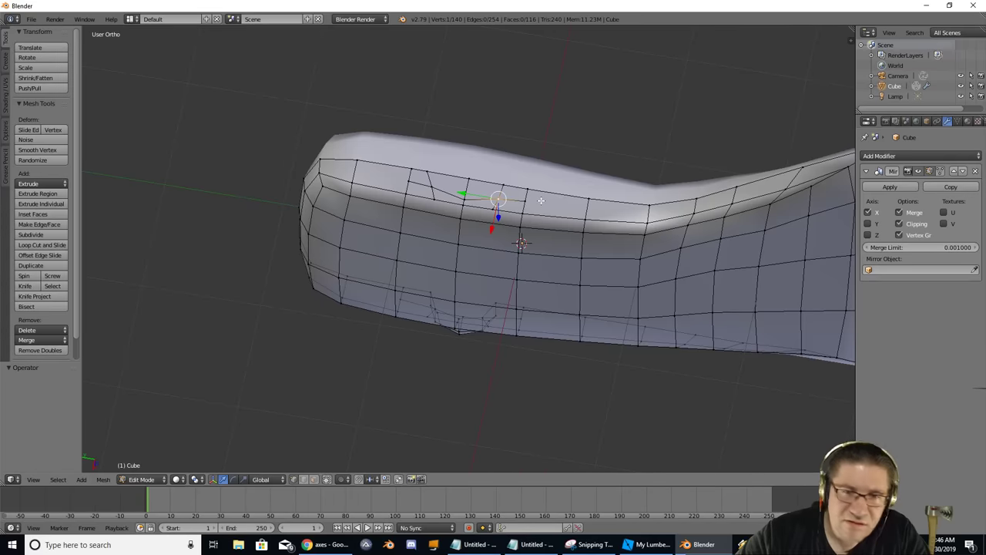
Reposition that vertex and another one on top of the head, then view from above.
key("g")
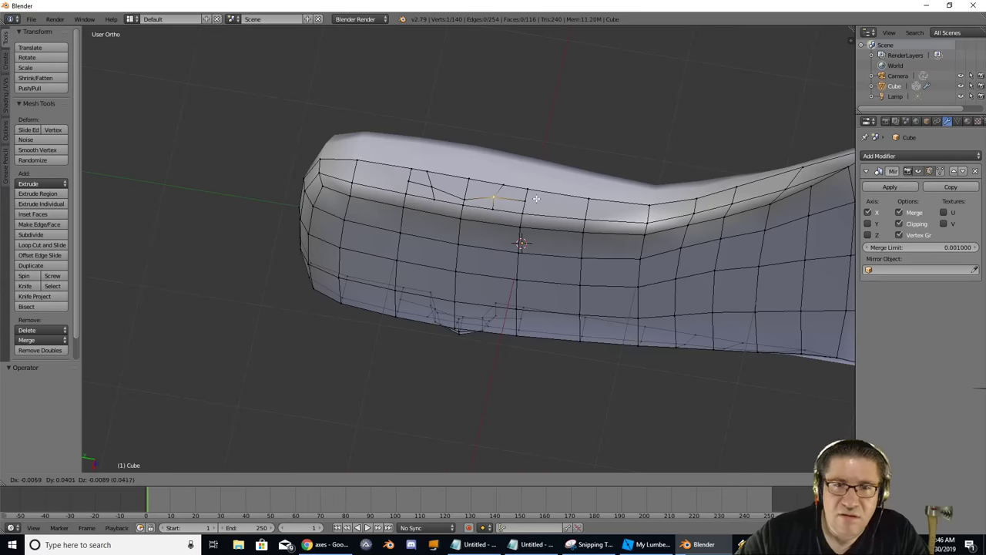
left_click(537, 199)
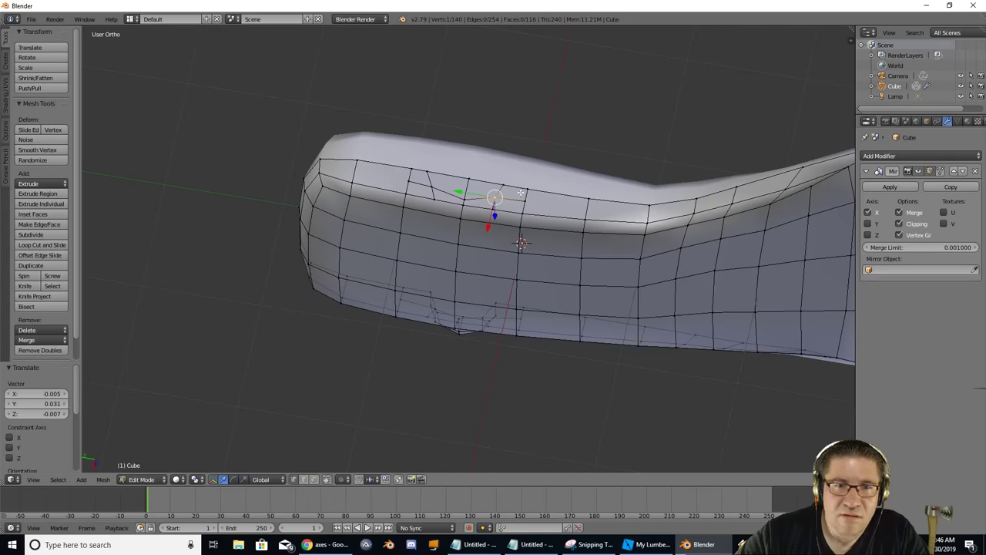
right_click(438, 175)
key("g")
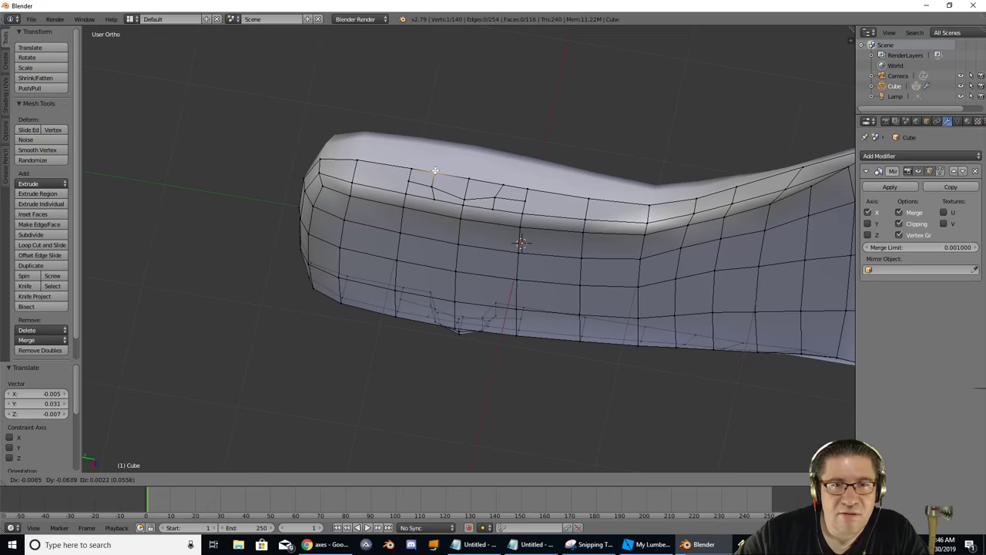
left_click(433, 182)
key("g")
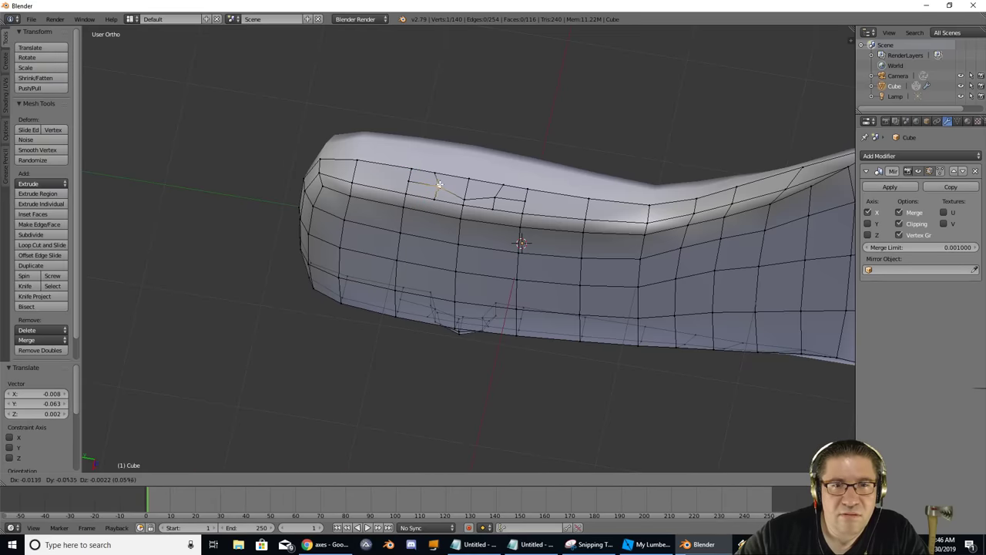
left_click(437, 185)
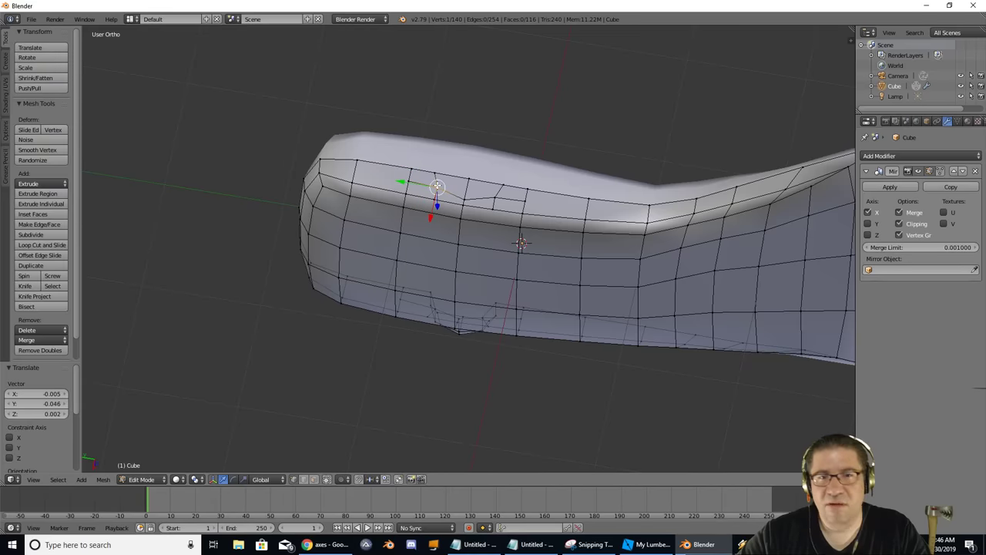
key("KP_7")
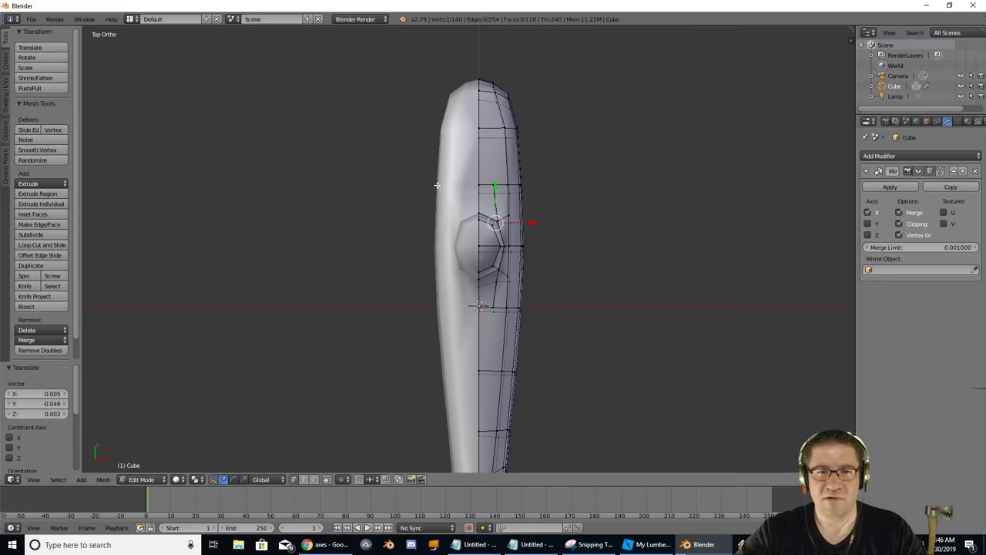
From an underside view, select the six vertices forming the two handle faces.
key("KP_3")
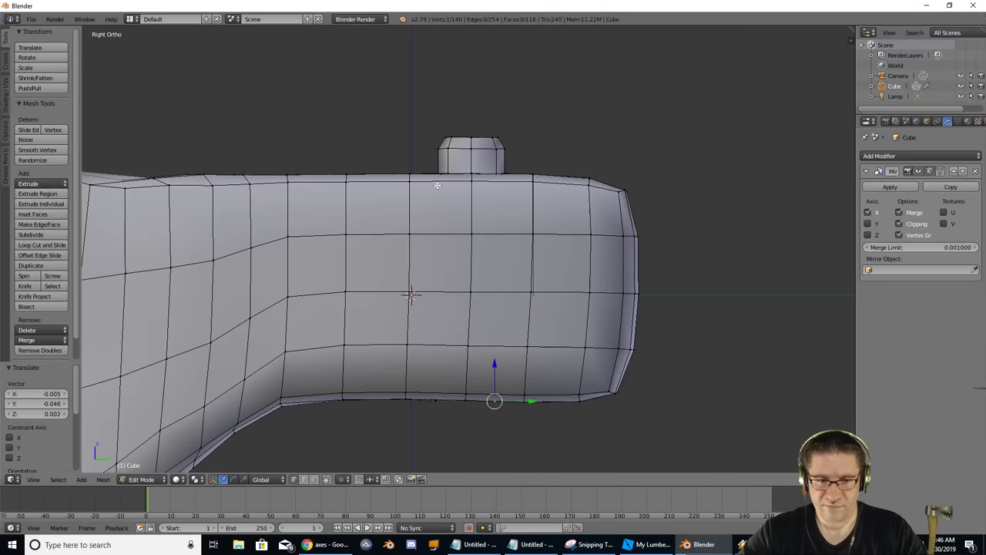
middle_click_drag(437, 185, 571, 185)
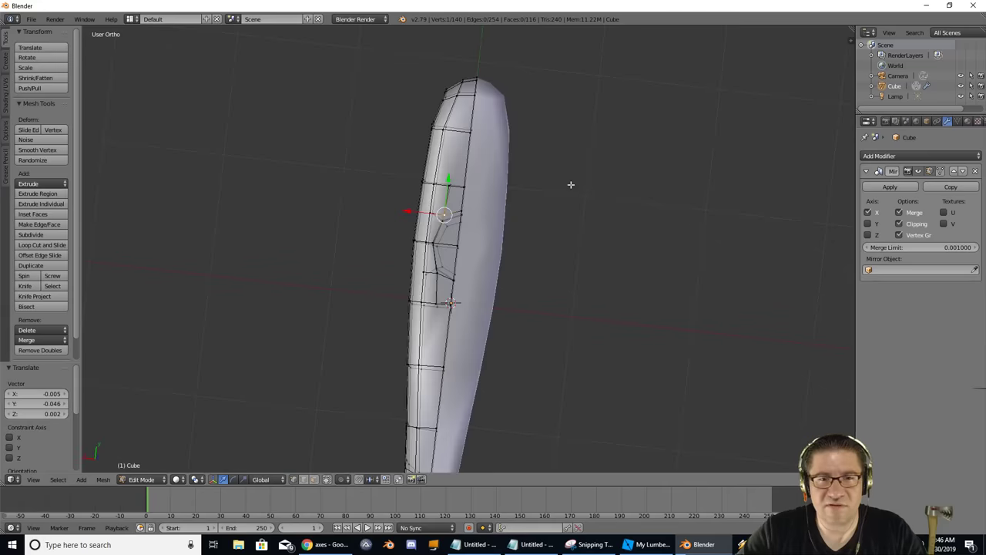
right_click(460, 211)
right_click(445, 216, "shift")
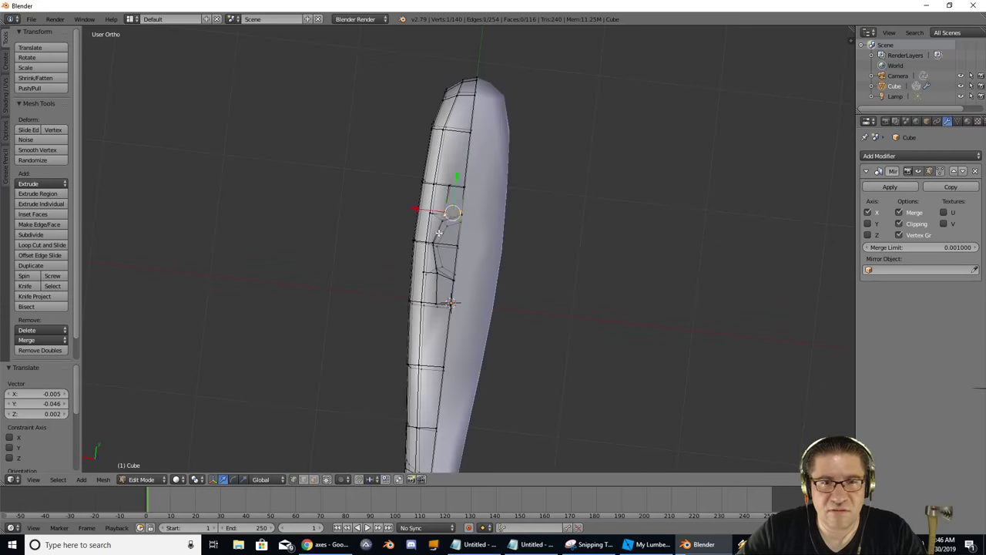
right_click(433, 243, "shift")
right_click(454, 245, "shift")
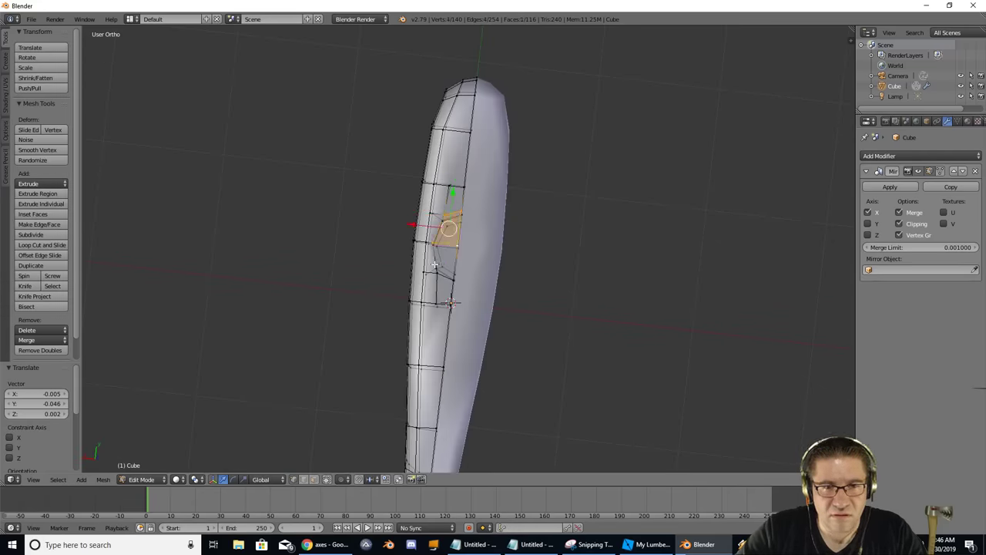
right_click(437, 272, "shift")
right_click(452, 280, "shift")
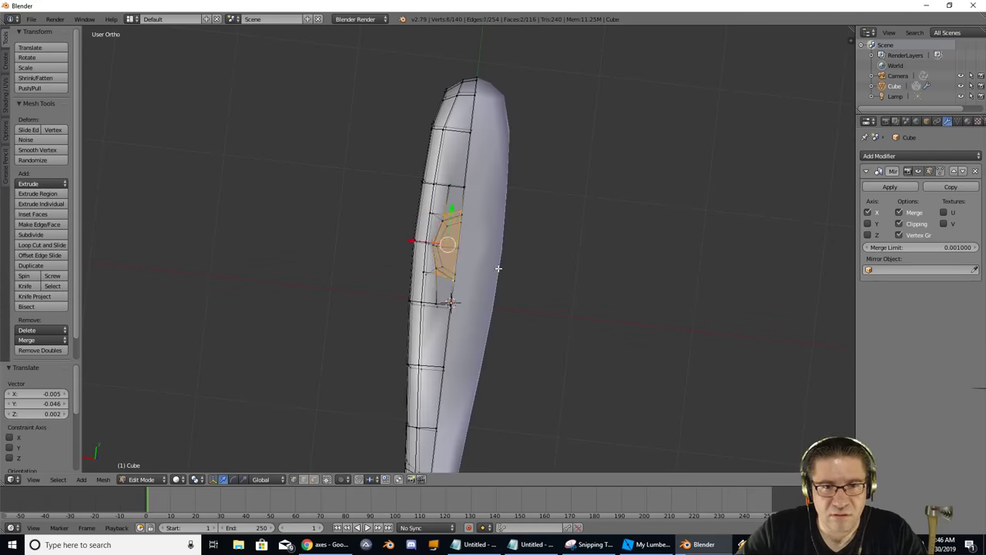
middle_click_drag(498, 267, 645, 152)
In Right Ortho view, extrude the first handle section down from the axe head's underside.
key("KP_3")
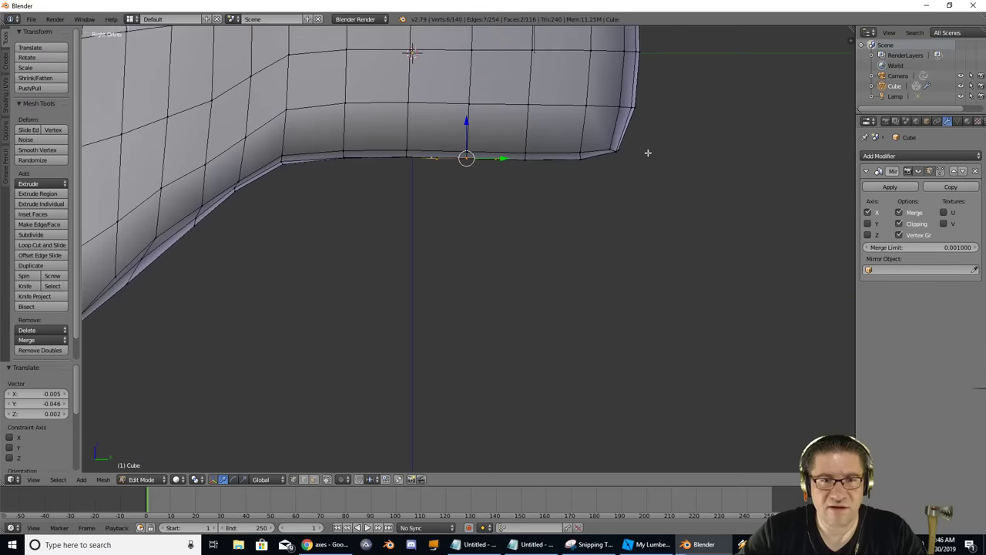
key("w")
key("Escape")
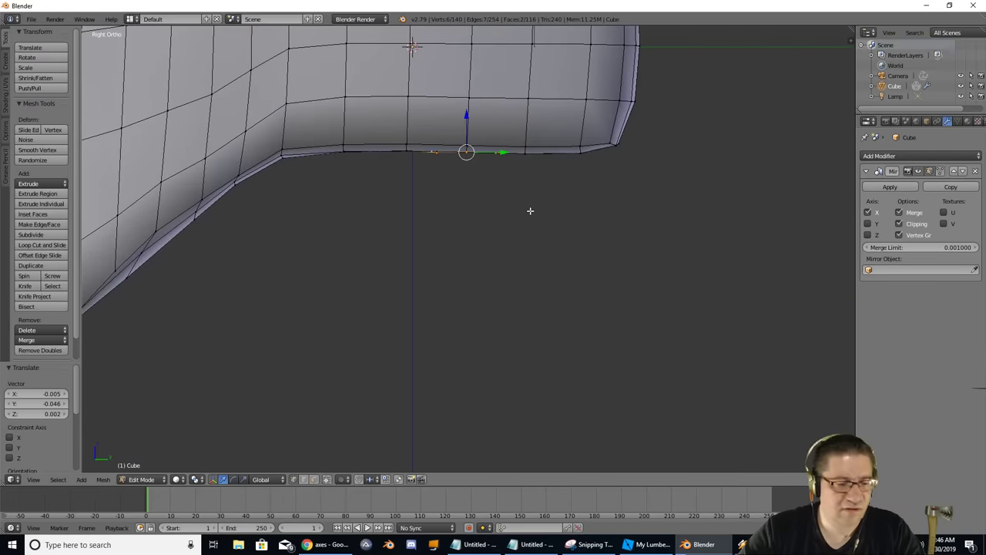
key("e")
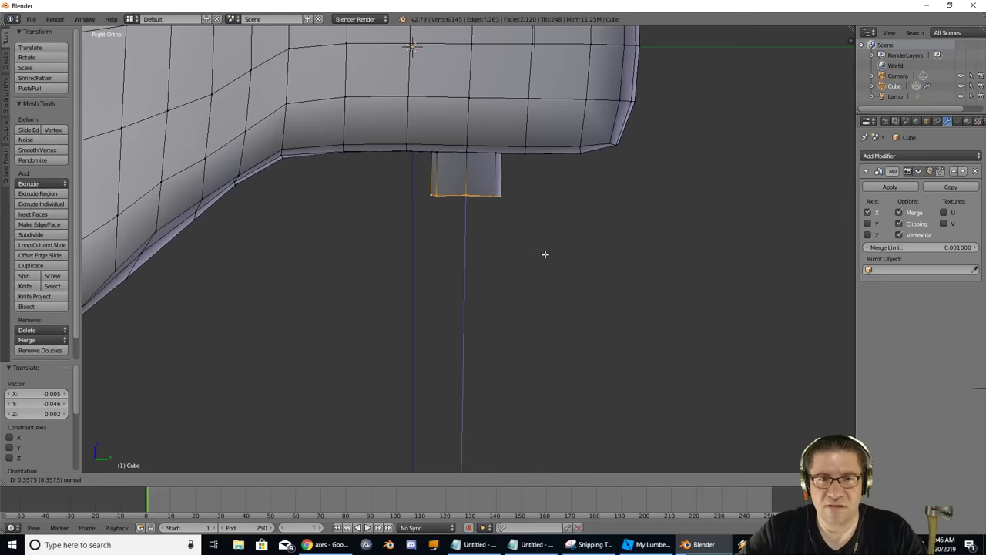
left_click(545, 255)
key("w")
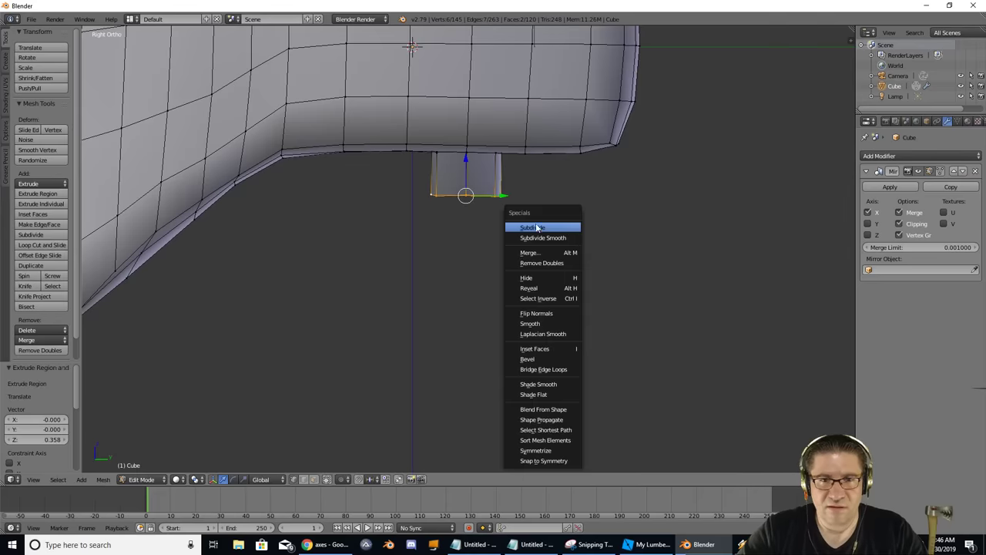
left_click(505, 228)
Extrude three more handle sections downward to full length, then zoom out to view the whole axe.
key("e")
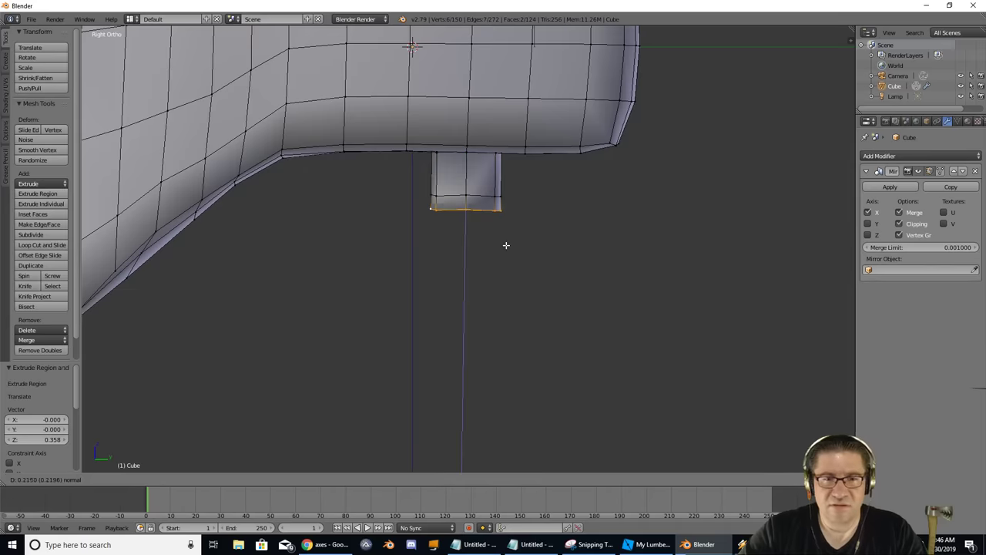
left_click(509, 290)
key("e")
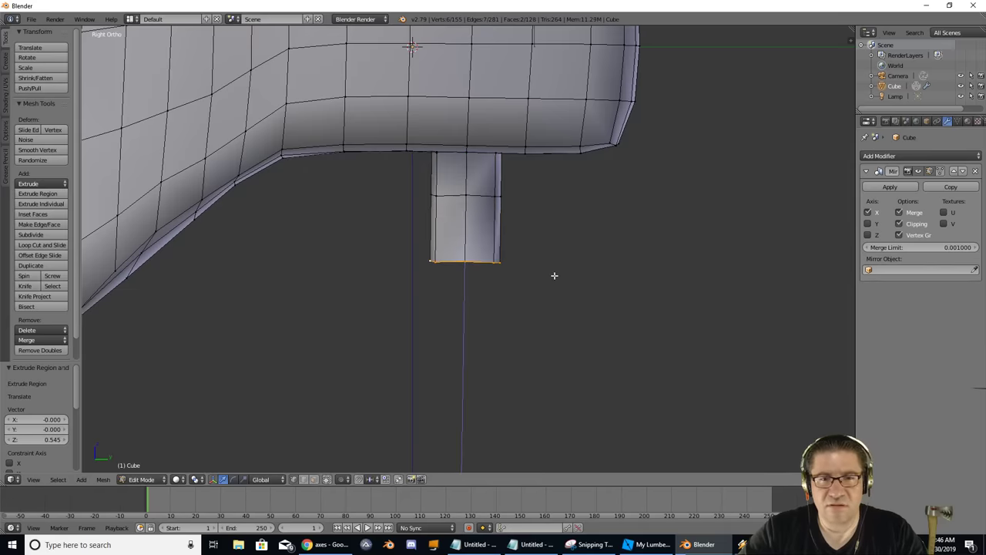
left_click(546, 377)
key("e")
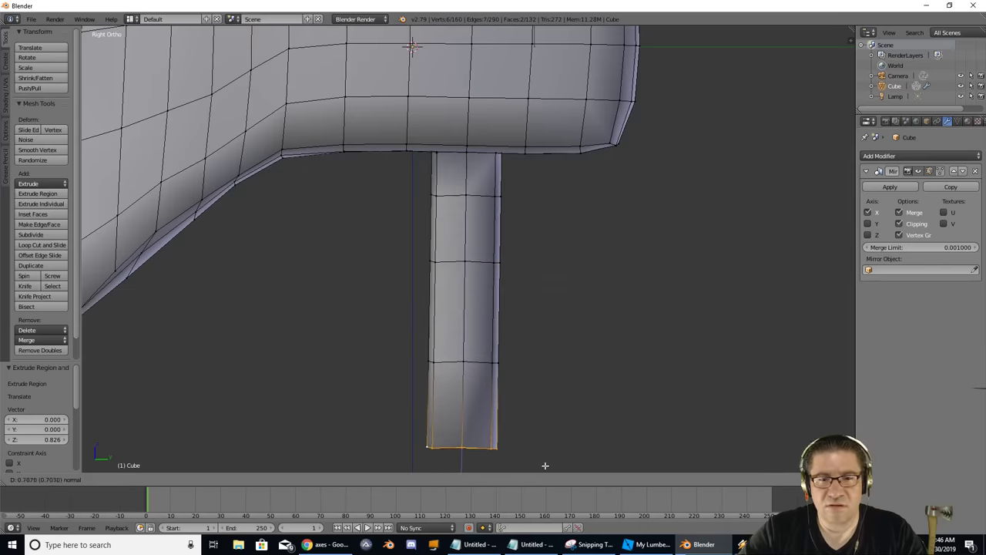
left_click(545, 468)
scroll(554, 420, "down", 5)
mouse_move(555, 403)
middle_mouse_down()
mouse_move(566, 363)
mouse_move(557, 389)
middle_mouse_up()
scroll(557, 388, "down", 1)
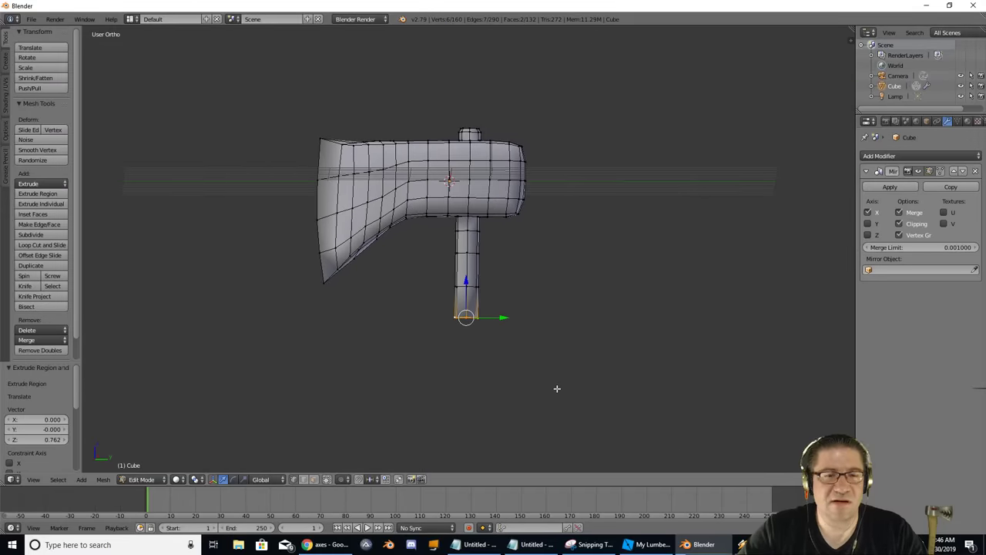
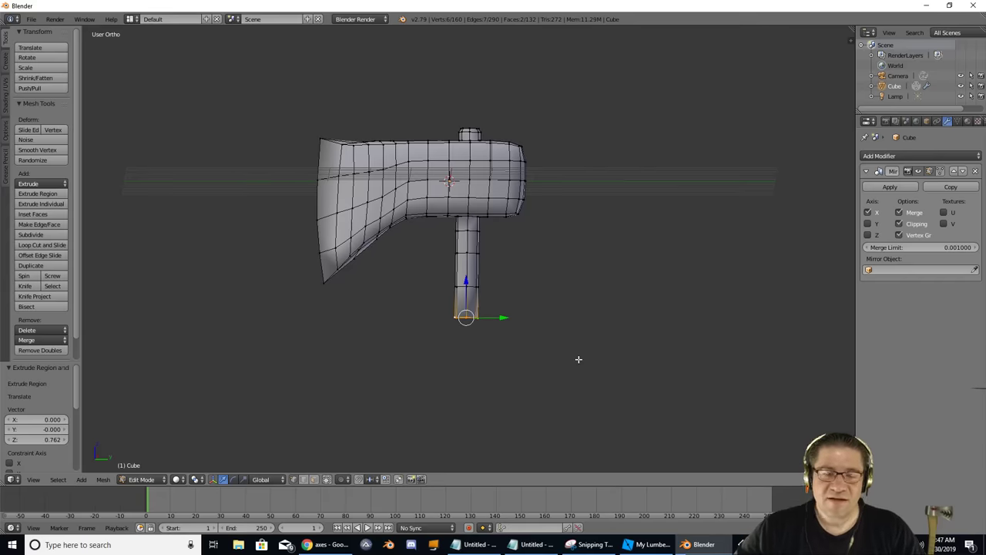
Undo six edits to remove the extruded handle, leaving the mirrored axe head and its top nub.
key("ctrl+z")
key("ctrl+z")
key("ctrl+z")
key("ctrl+z")
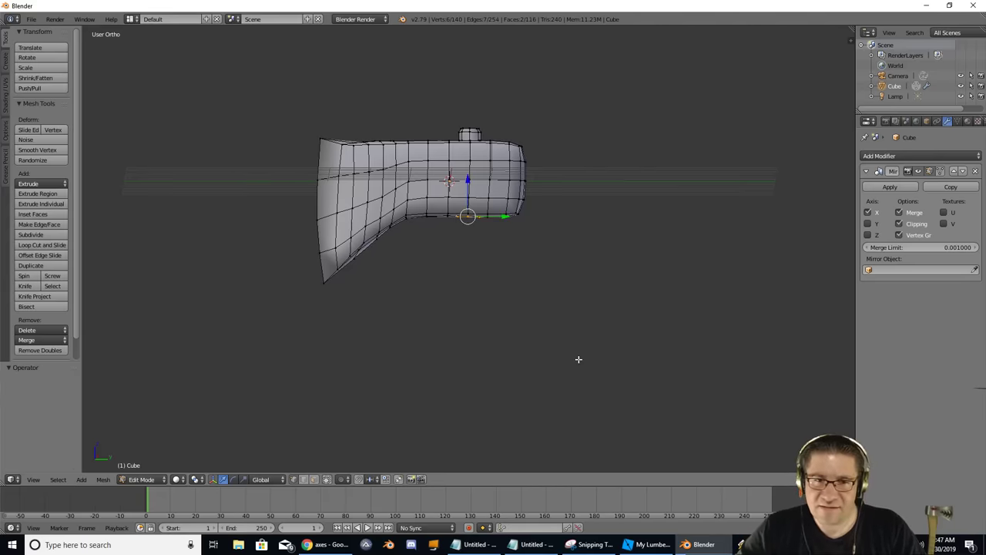
middle_click_drag(577, 357, 586, 313)
key("ctrl+z")
key("ctrl+z")
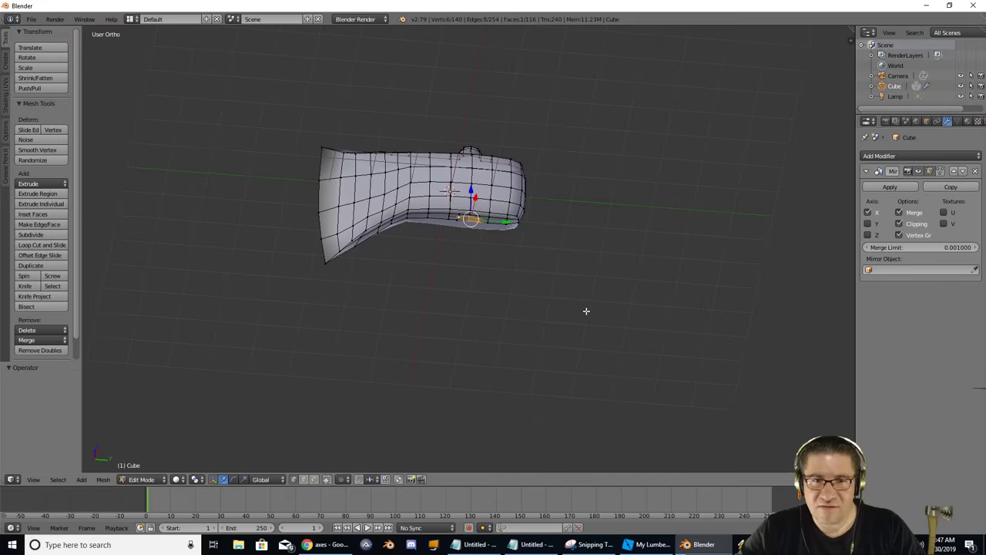
key("ctrl+z")
key("ctrl+z")
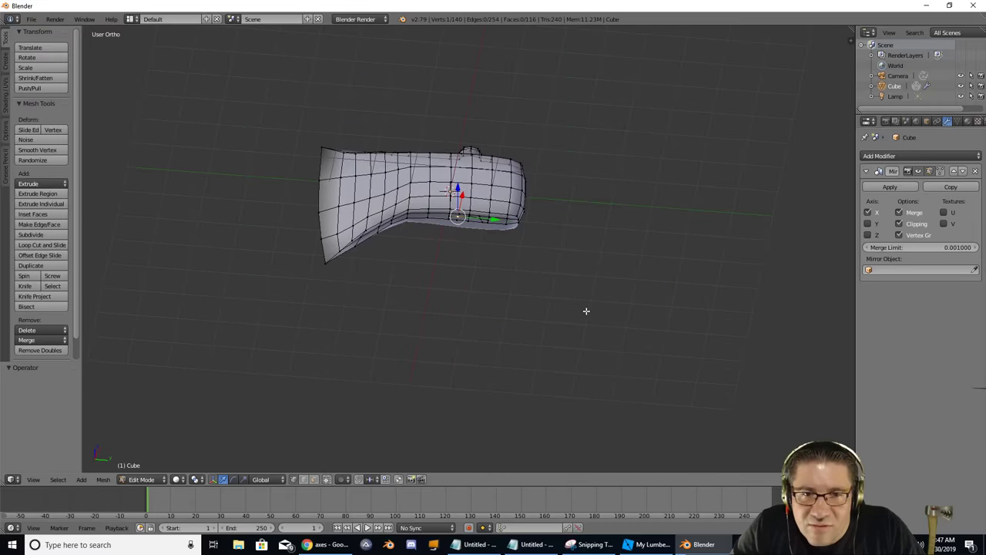
key("ctrl+z")
key("ctrl+z")
key("ctrl+z")
key("ctrl+z")
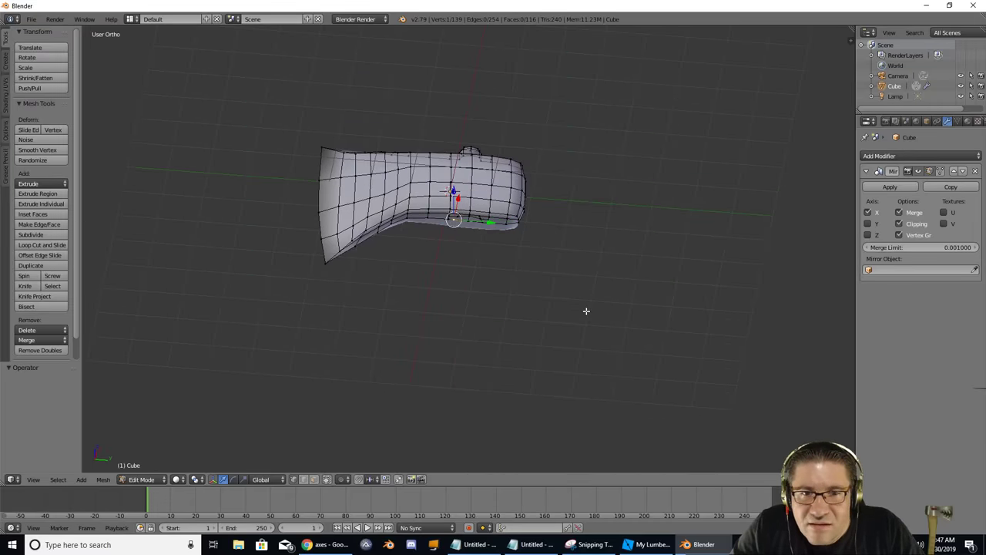
key("ctrl+z")
key("ctrl+z")
key("ctrl+z")
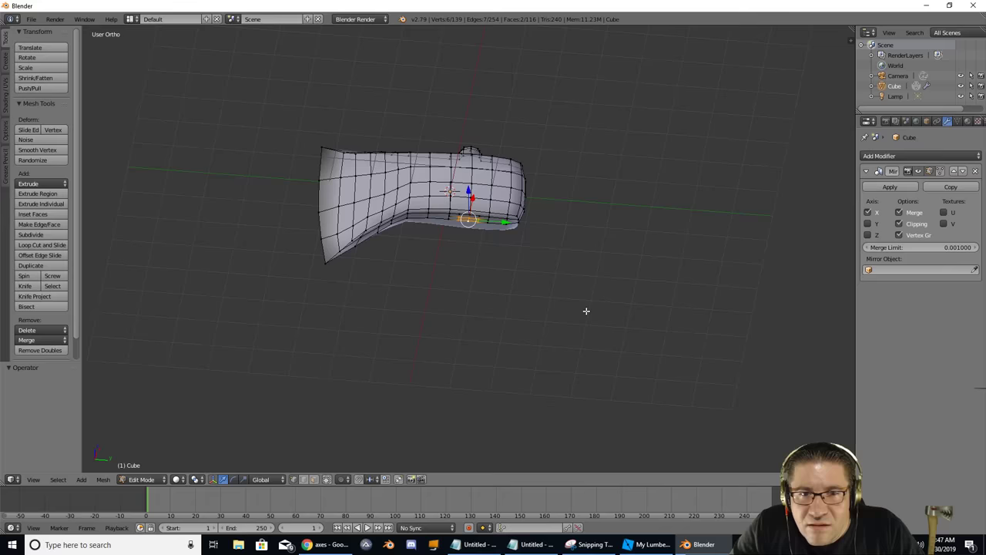
key("ctrl+z")
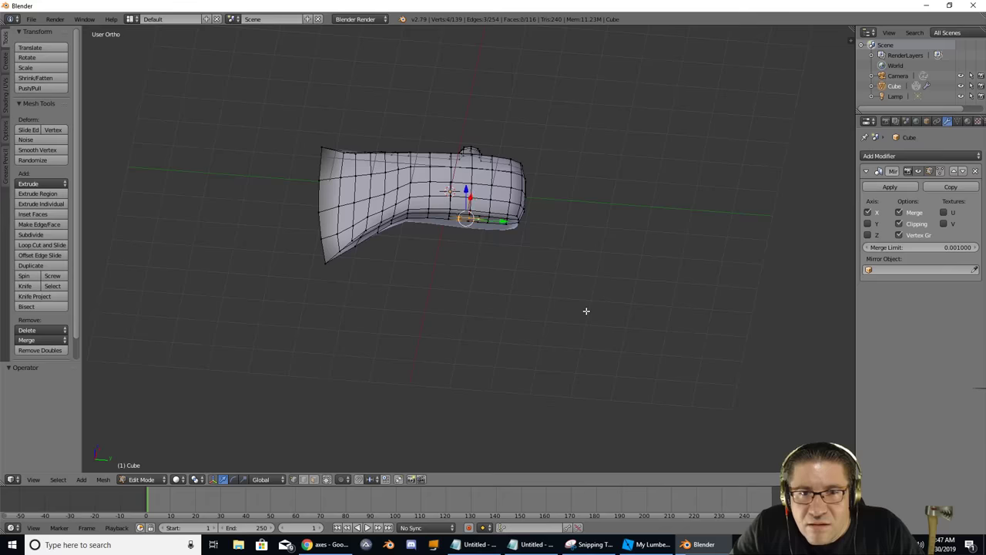
scroll(528, 267, "up", 5)
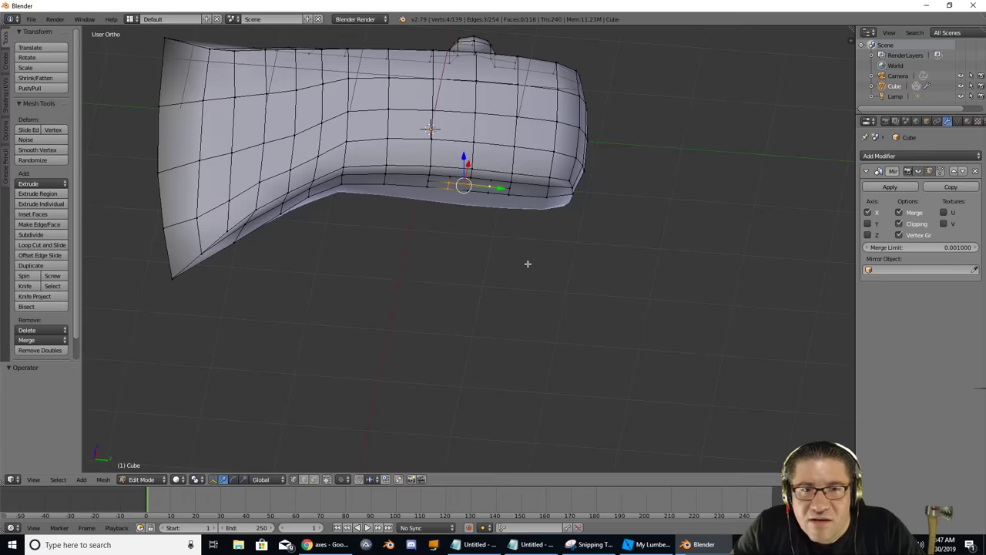
Select a band of vertices along the underside edge of the axe head.
right_click(421, 161)
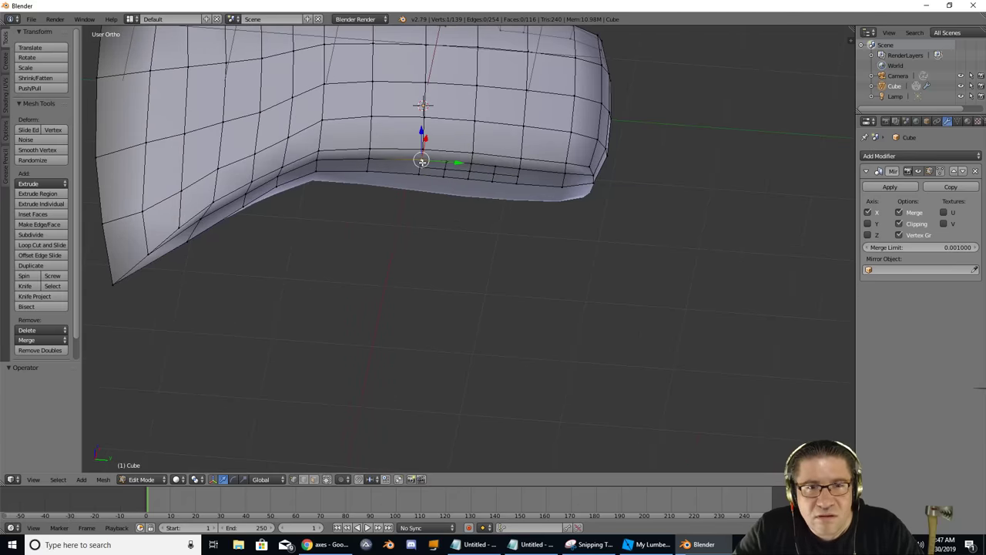
right_click(424, 169)
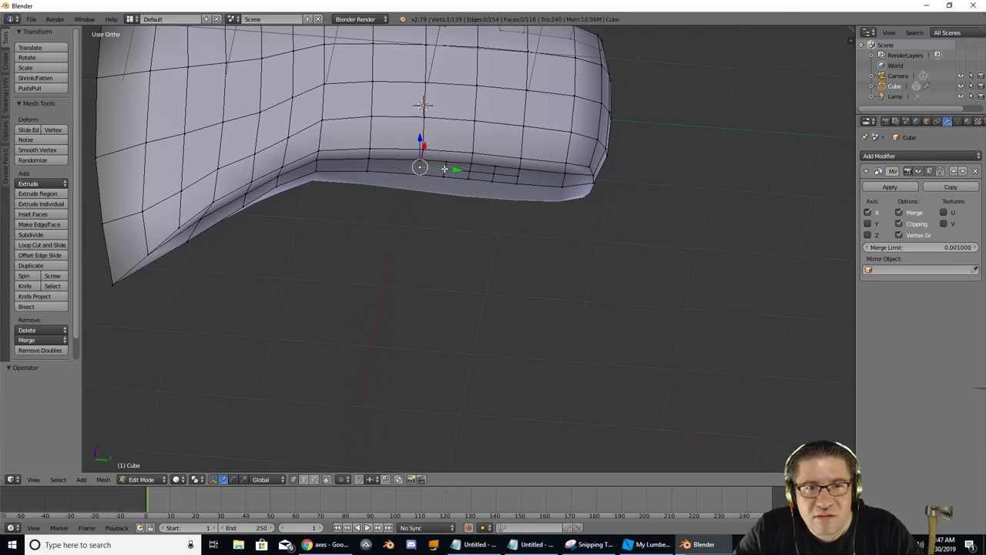
right_click(444, 169, "shift")
right_click(469, 171, "shift")
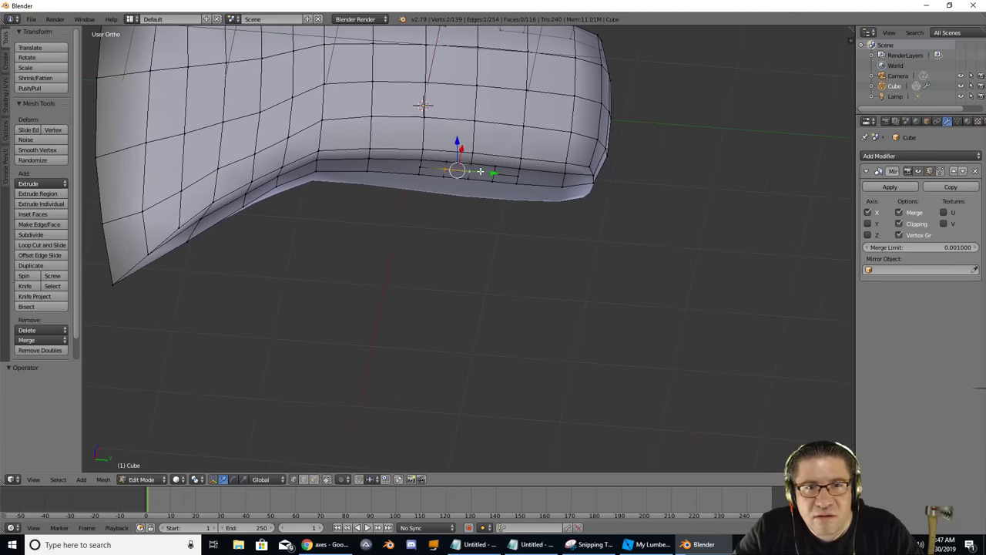
right_click(520, 176, "shift")
right_click(520, 185, "shift")
right_click(494, 183, "shift")
right_click(469, 183, "shift")
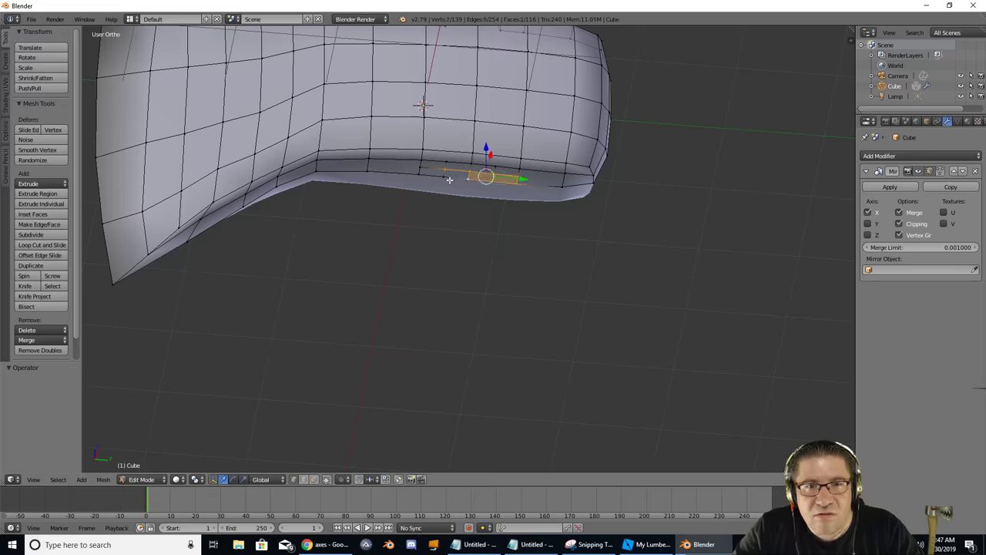
right_click(444, 177, "shift")
right_click(420, 177, "shift")
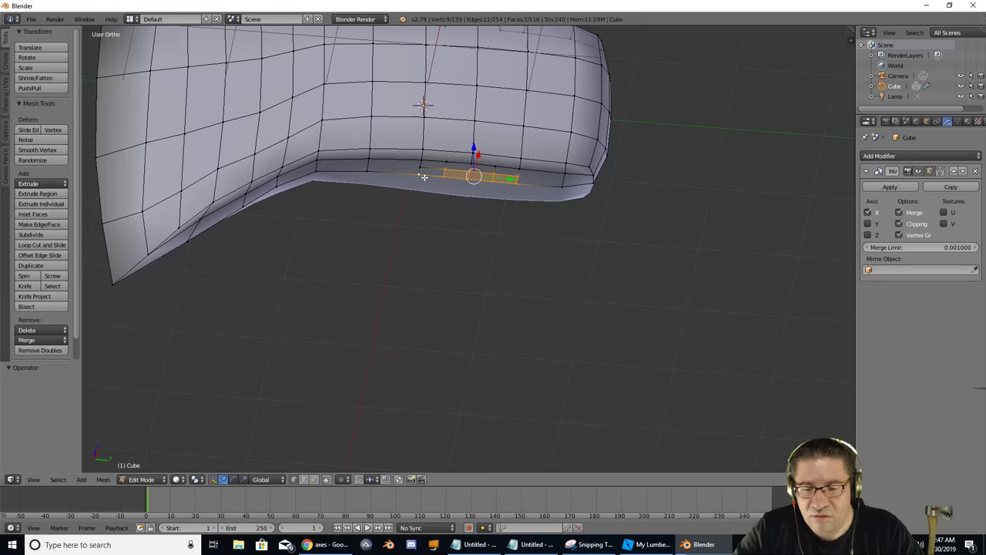
Check the selection from top, right and angled views, then add the vertex completing the fourth face.
key("KP_7")
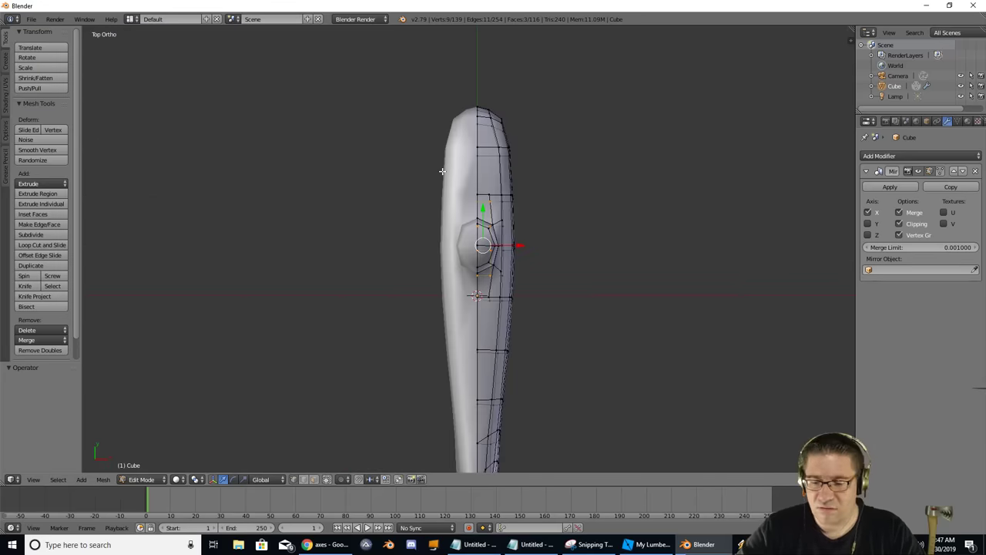
key("KP_5")
scroll(443, 171, "up", 3)
key("KP_3")
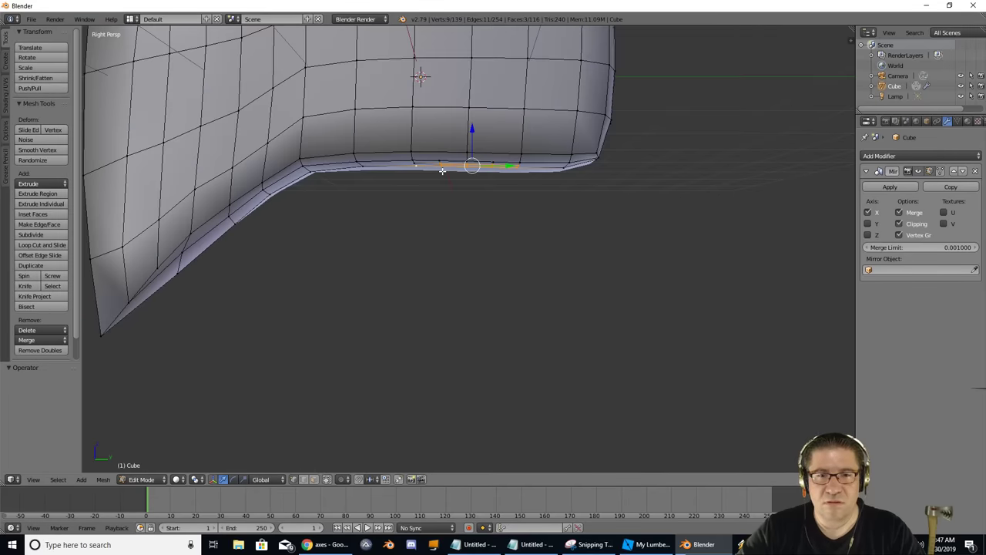
middle_click_drag(485, 160, 488, 106)
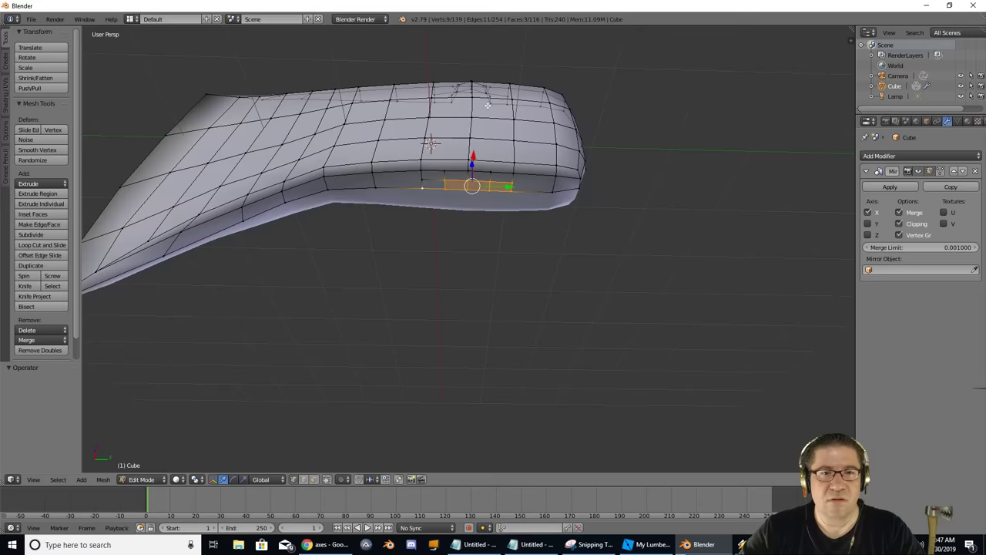
left_click(425, 181, "shift")
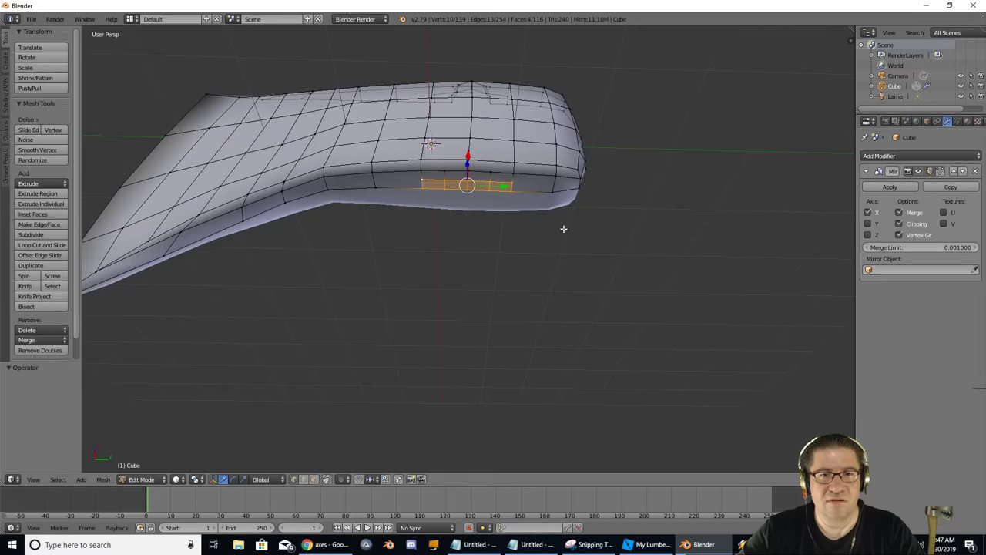
scroll(543, 221, "up", 5)
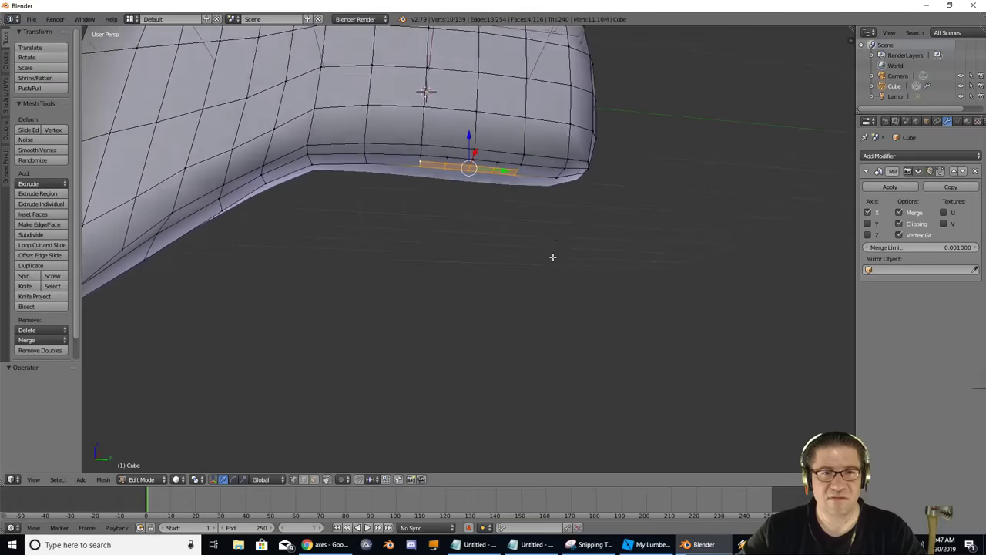
Extrude the four underside faces 0.342 units downward into a short stub.
key("e")
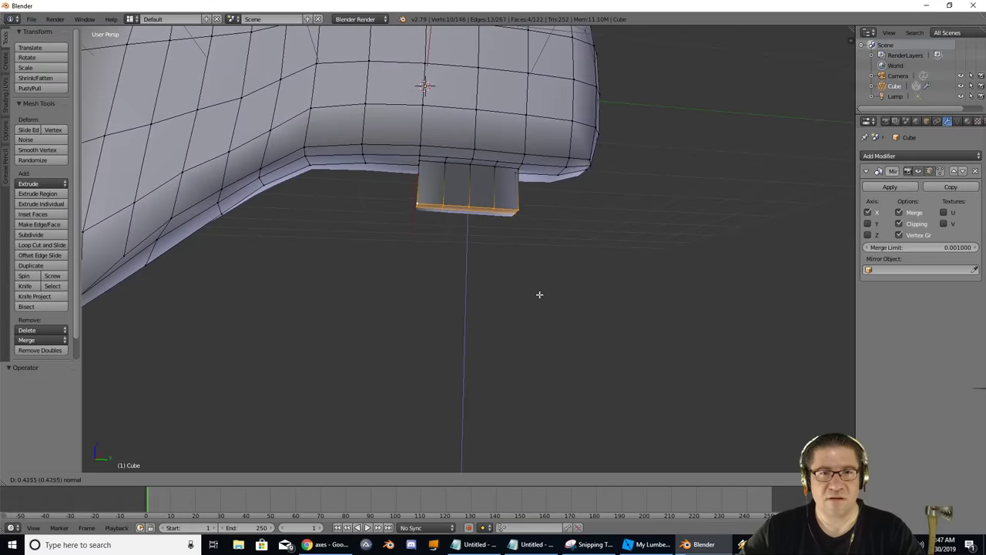
left_click(542, 286)
middle_click_drag(541, 286, 601, 215)
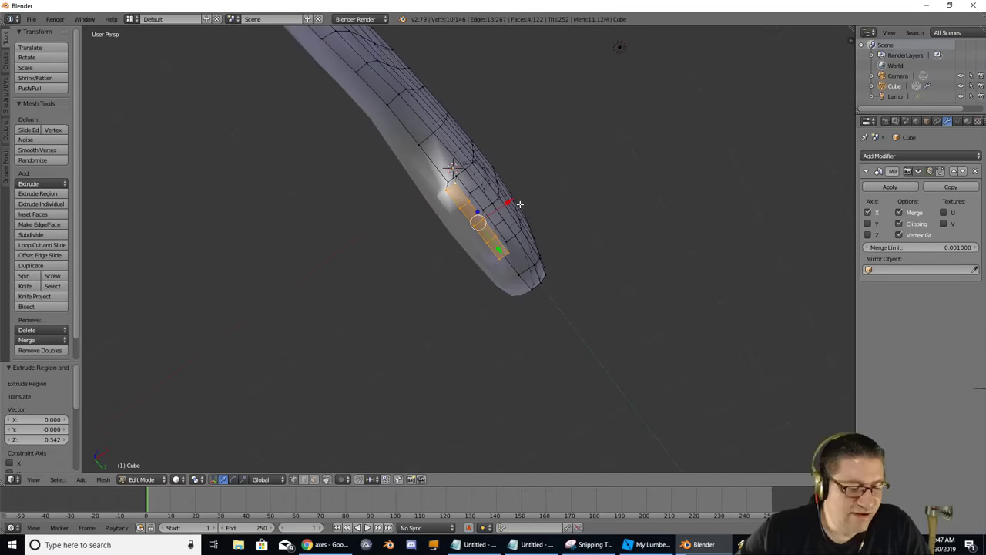
Undo the extruded block and start repositioning an underside vertex with free and X-axis moves.
key("ctrl+z")
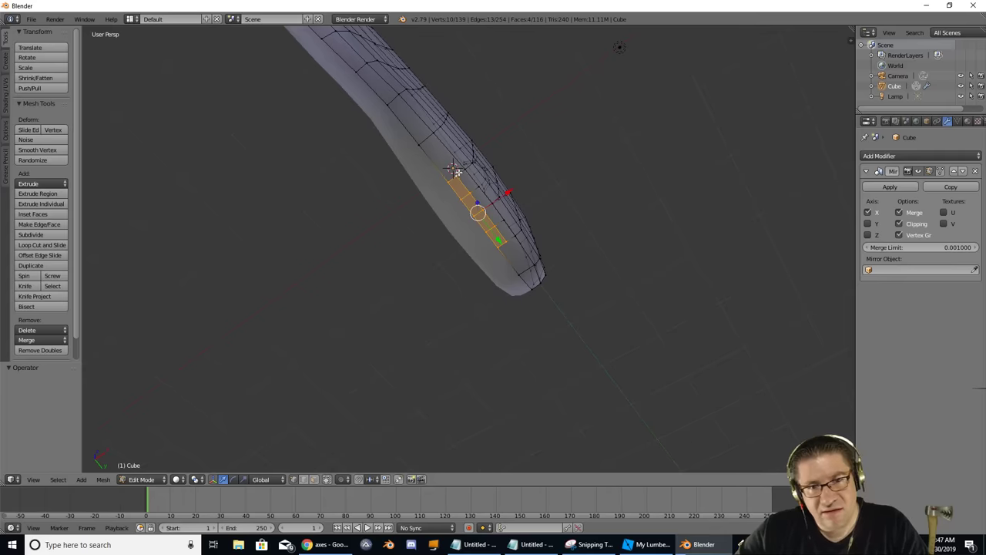
right_click(457, 174)
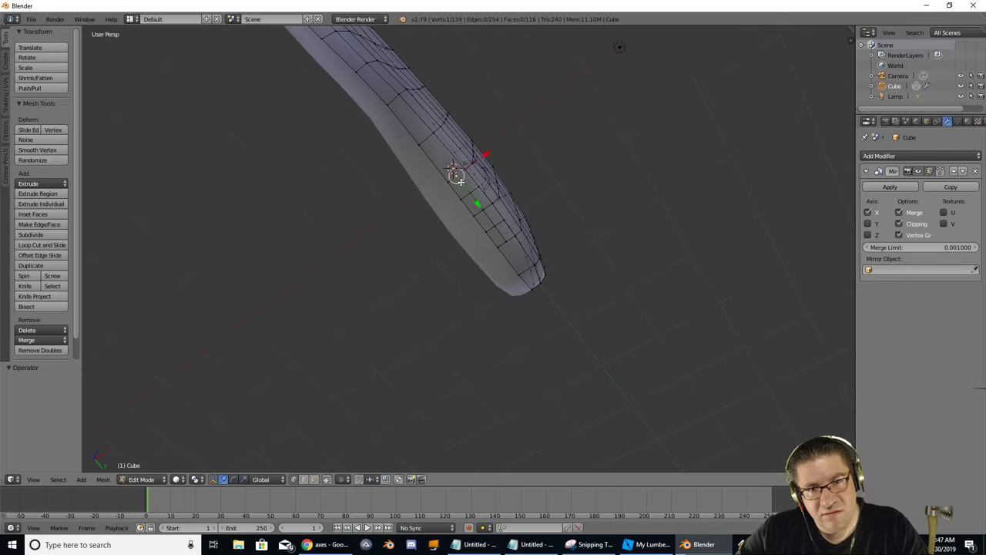
key("g")
left_click(460, 187)
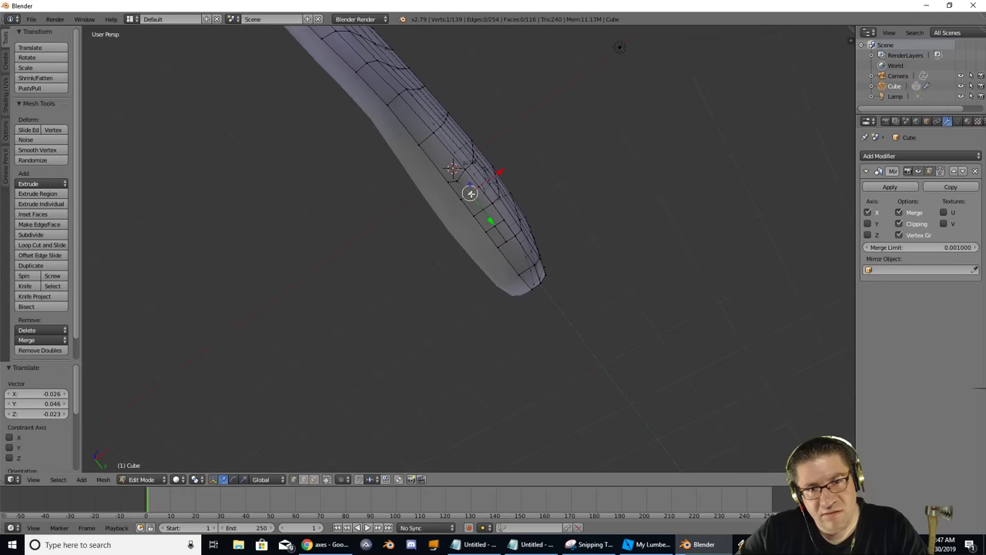
key("g")
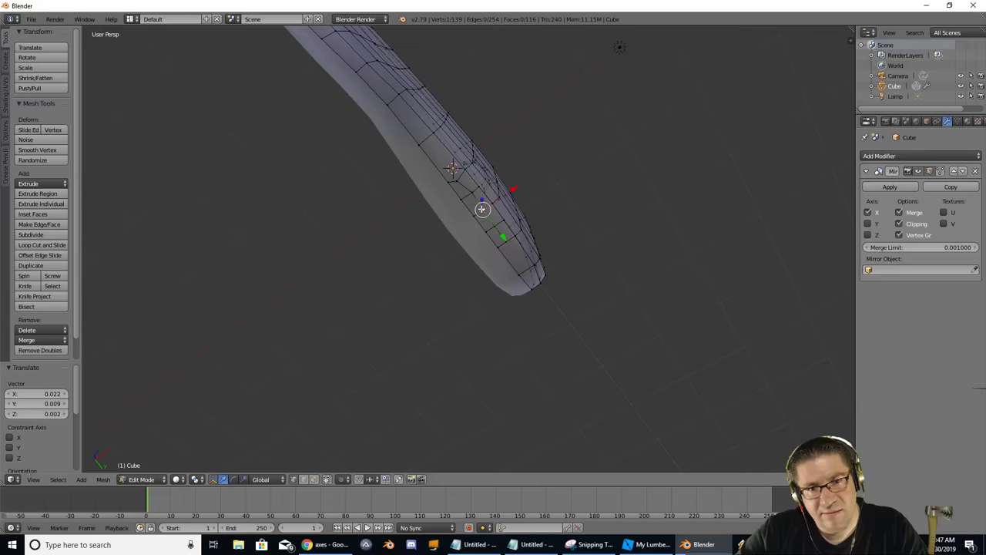
key("x")
left_click(484, 208)
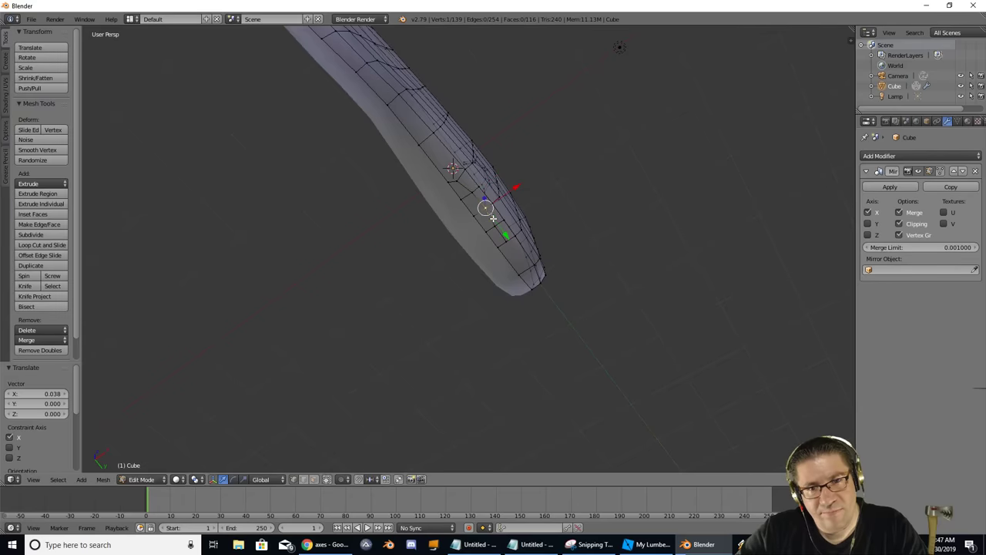
Adjust the vertex with further X and Y moves, then hide and reveal the vertices.
key("g")
key("x")
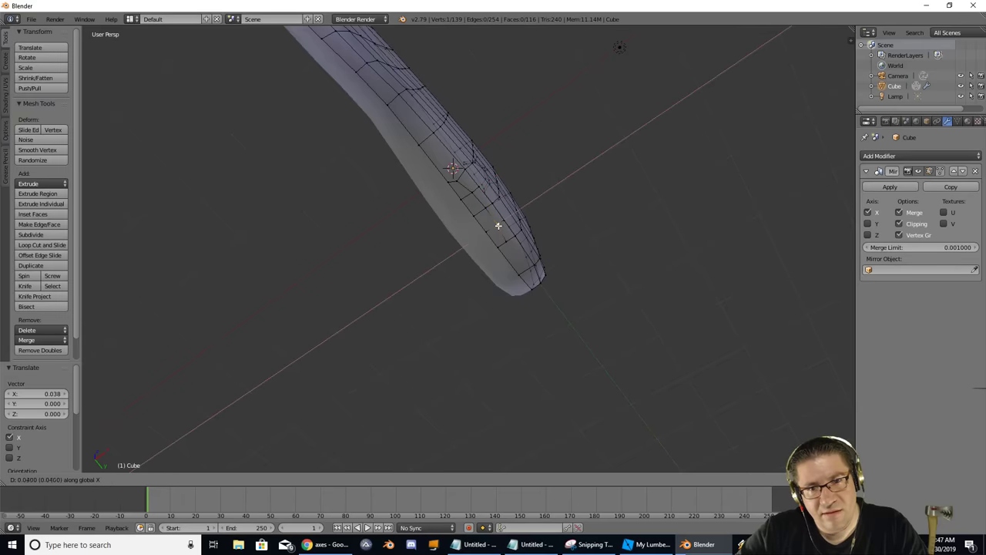
right_click(499, 226)
key("g")
key("x")
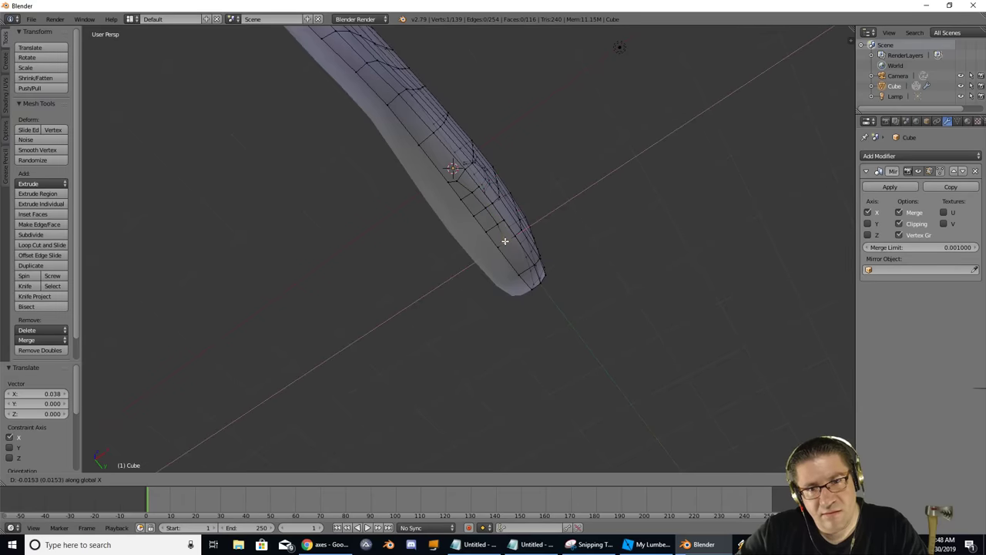
left_click(503, 240)
key("g")
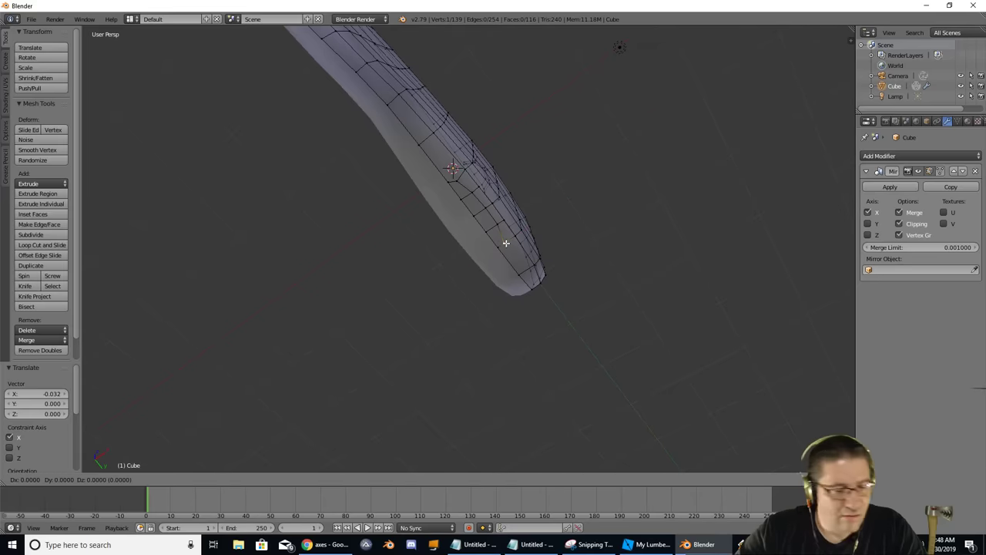
key("y")
left_click(504, 237)
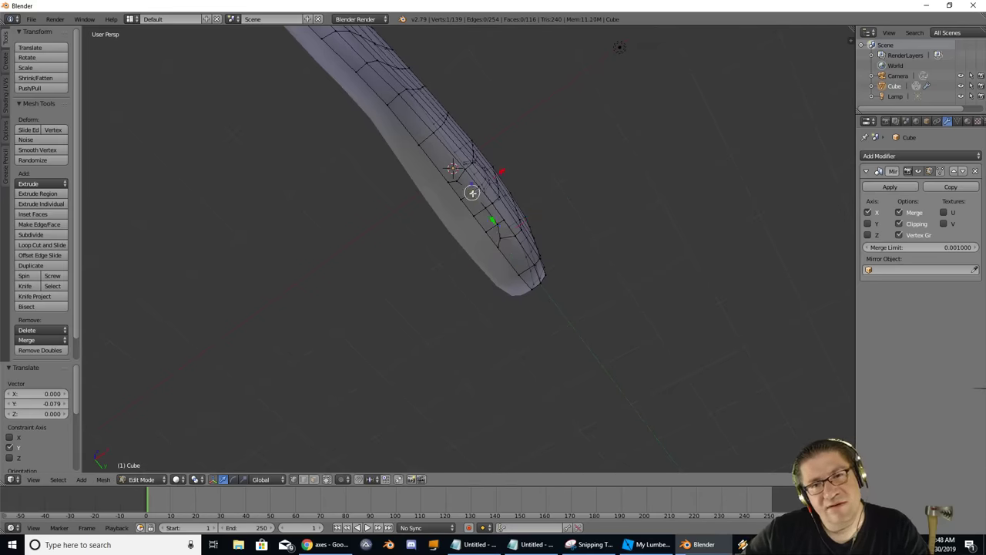
key("h")
key("alt+h")
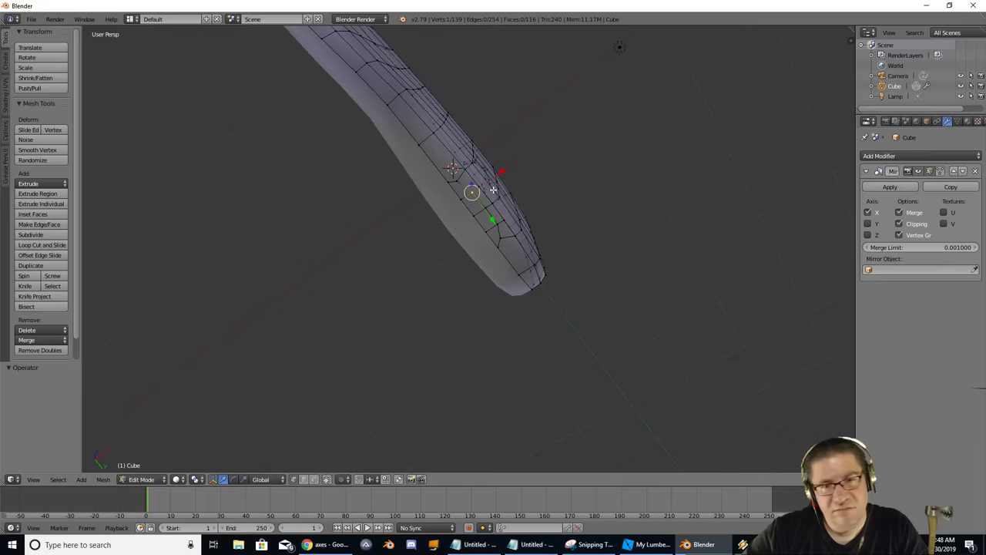
Move an underside vertex 0.025 units along Y.
right_click(457, 180)
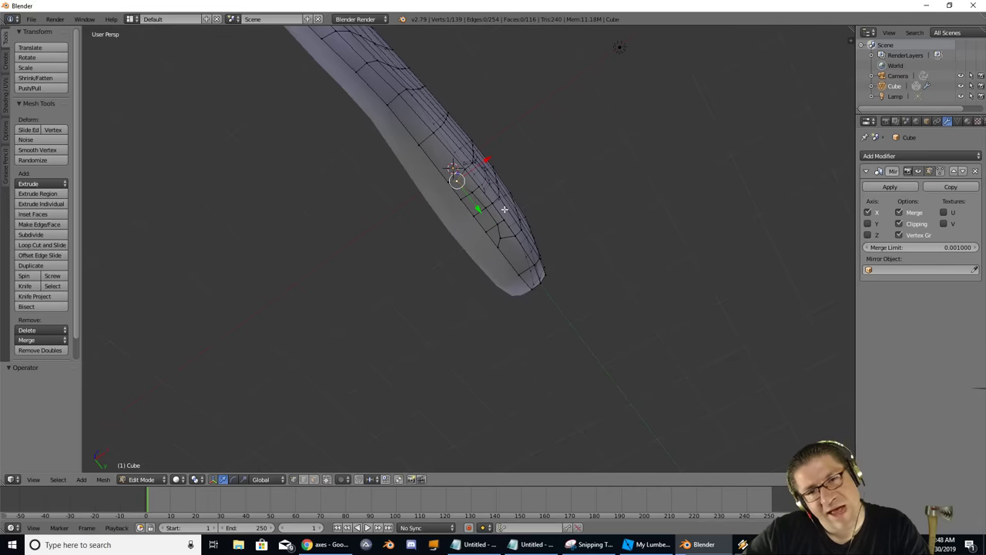
key("g")
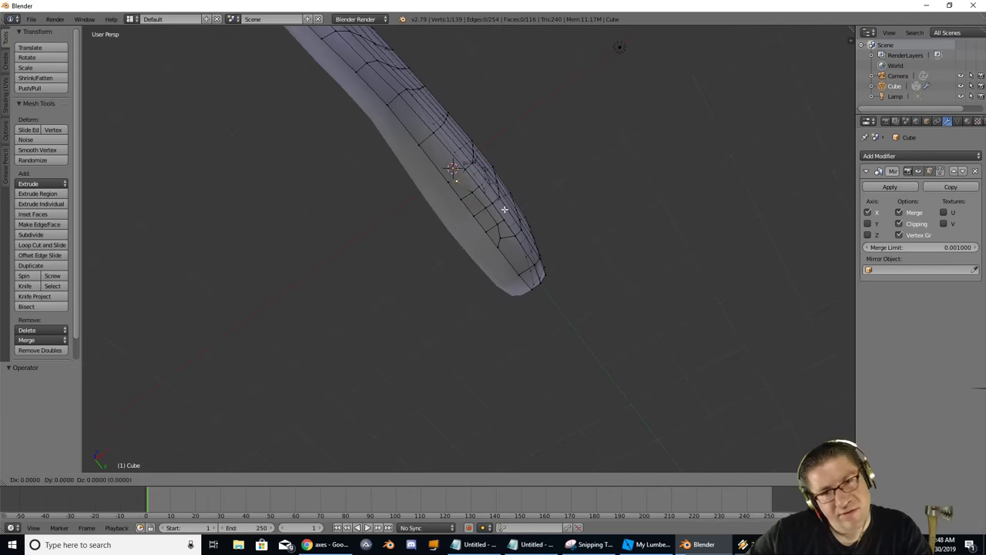
key("x")
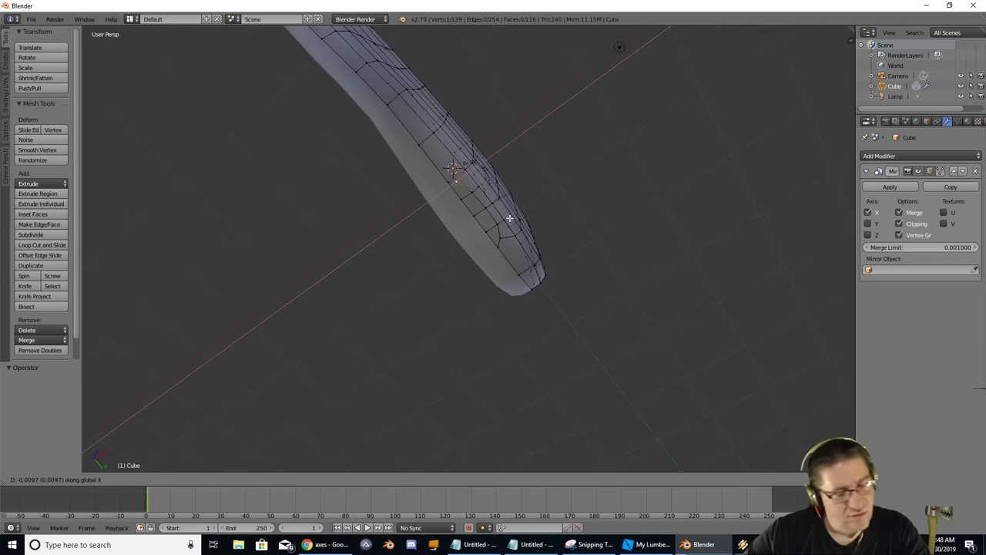
key("y")
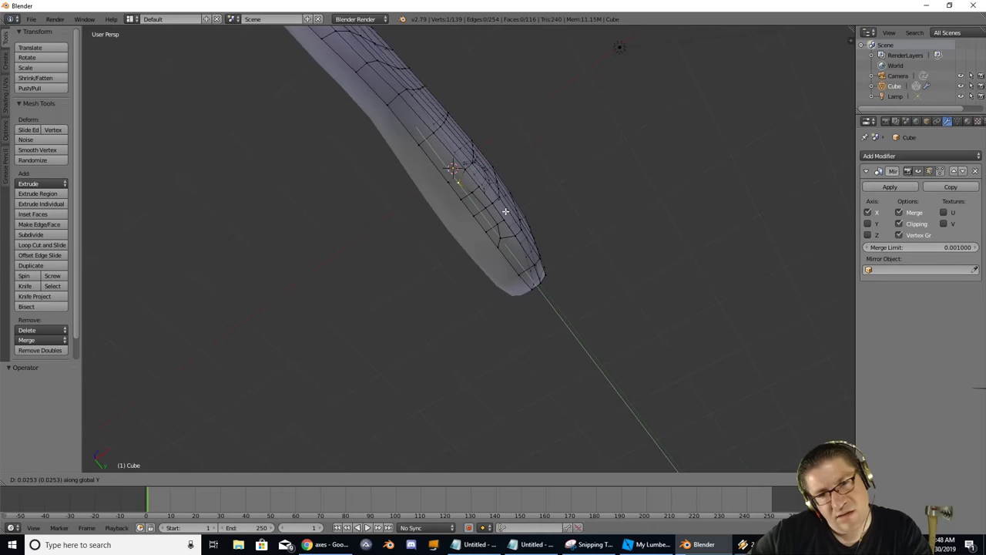
left_click(506, 211)
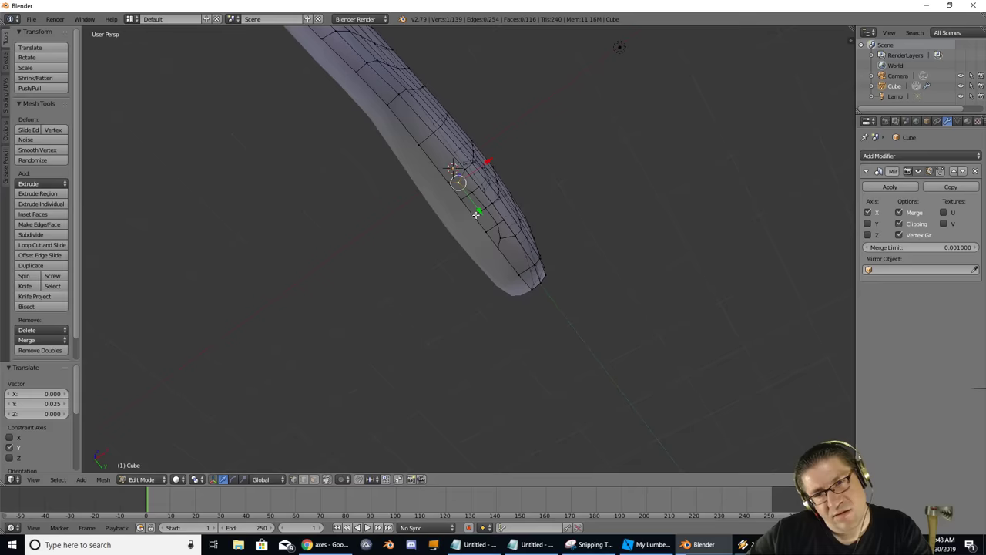
Add the surrounding vertices to select the patch of faces where the handle attaches.
right_click(494, 220, "shift")
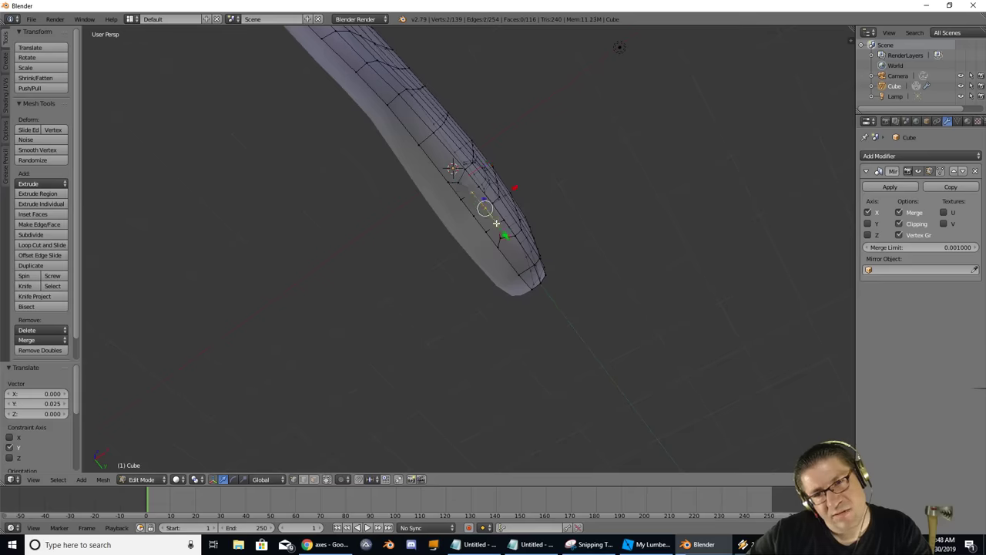
right_click(501, 236, "shift")
right_click(494, 224, "shift")
right_click(508, 248, "shift")
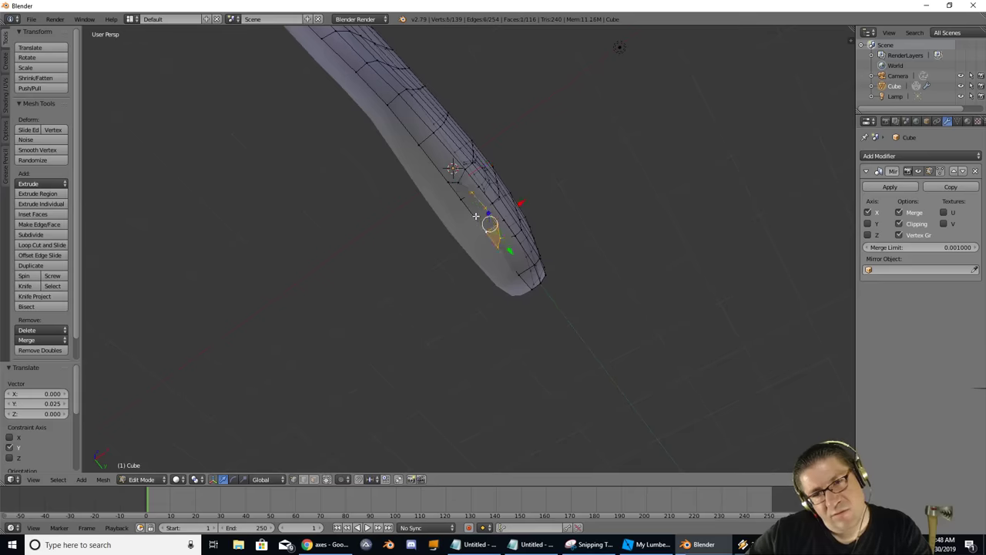
right_click(472, 194, "shift")
right_click(463, 199, "shift")
right_click(458, 184, "shift")
right_click(448, 184, "shift")
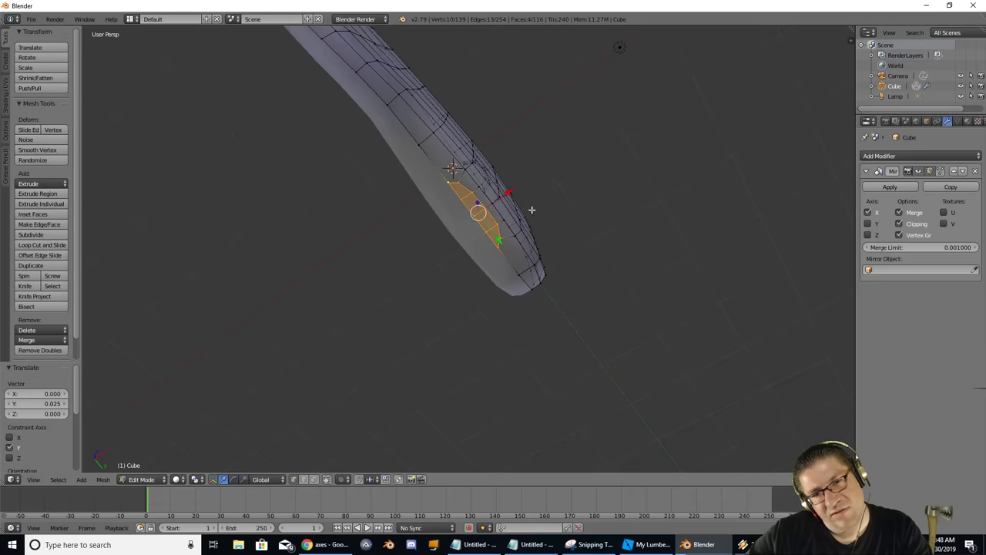
middle_click_drag(531, 211, 490, 270)
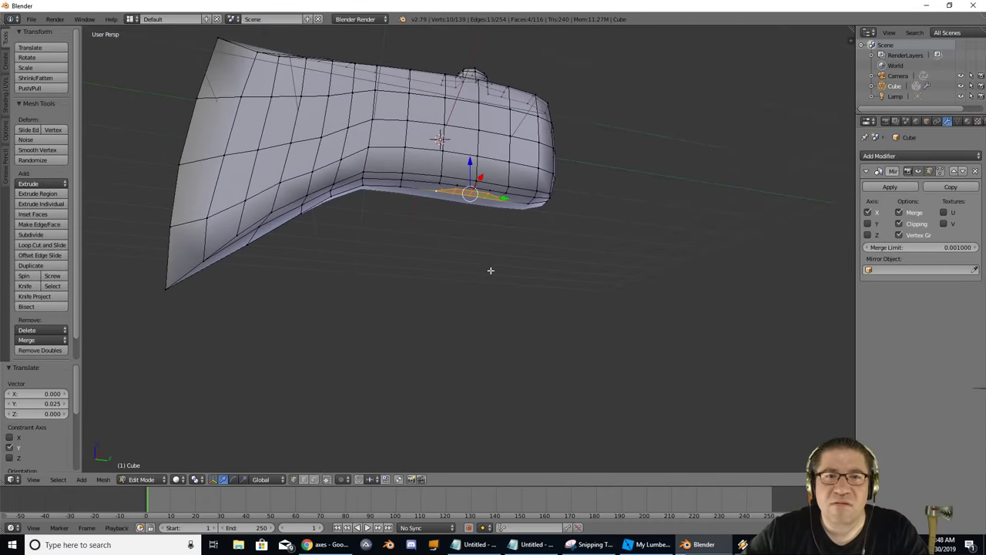
Extrude the selected faces downward in two sections to start the handle.
key("w")
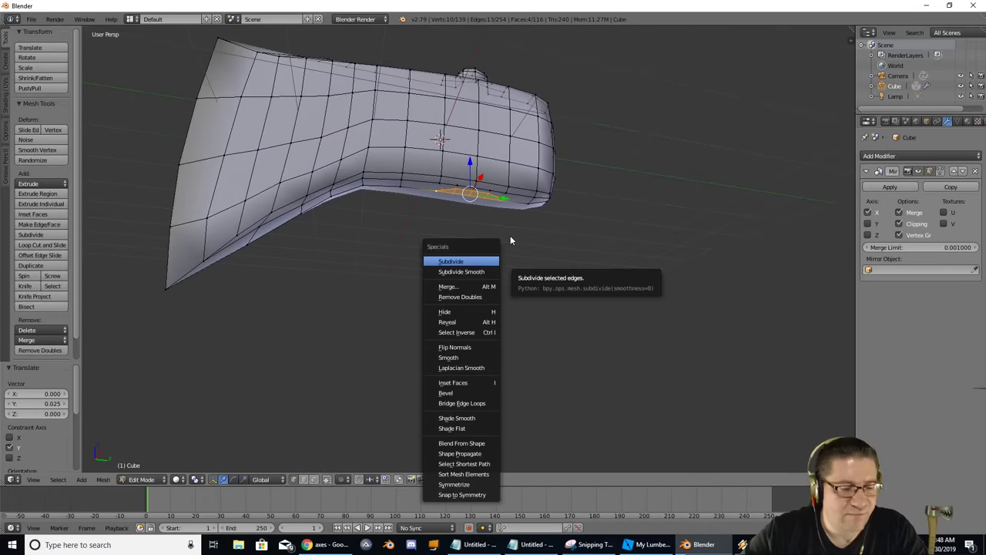
key("Escape")
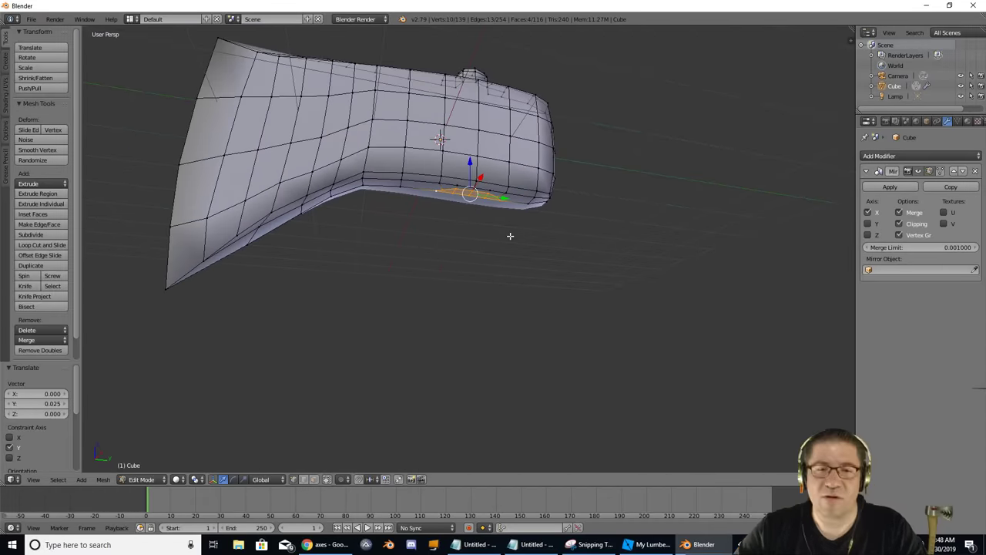
key("e")
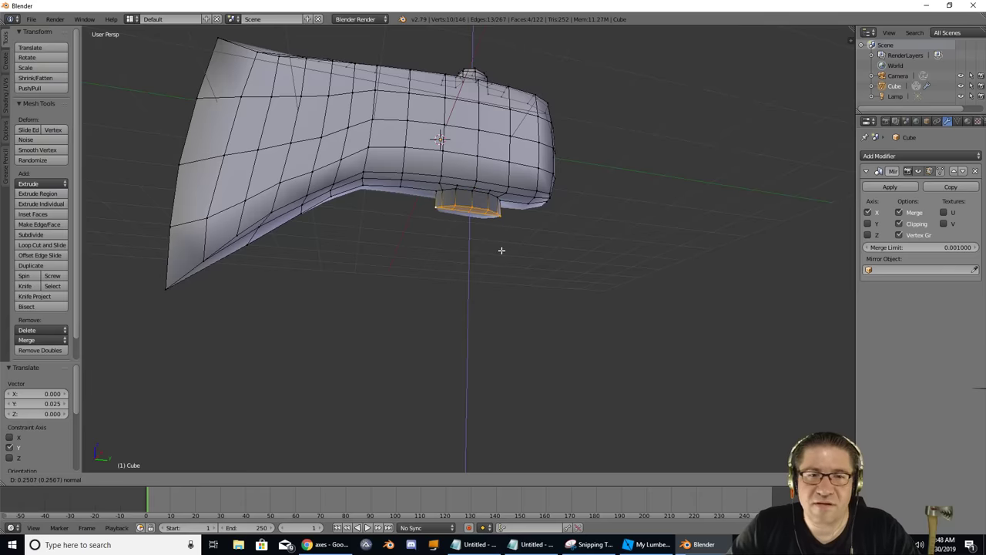
left_click(503, 248)
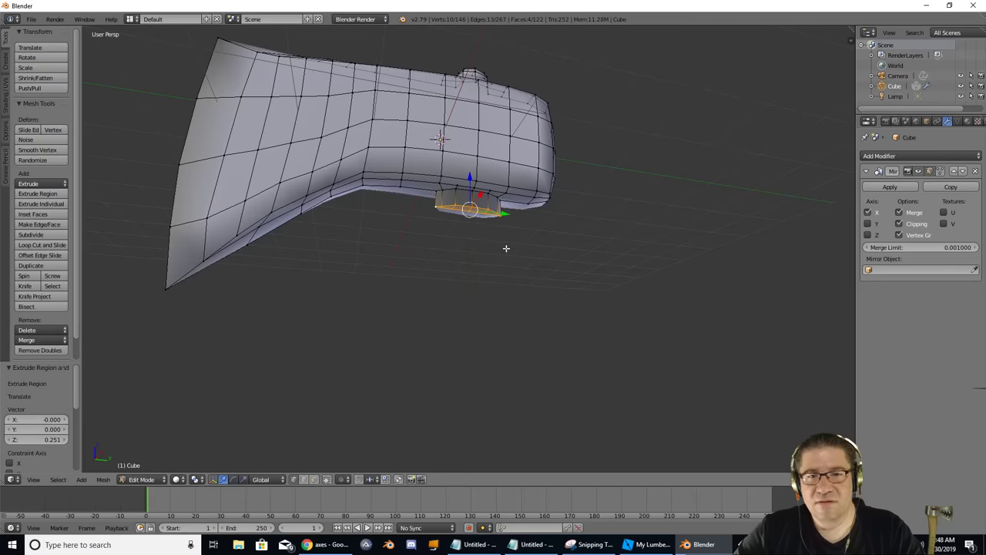
middle_click_drag(503, 248, 485, 276)
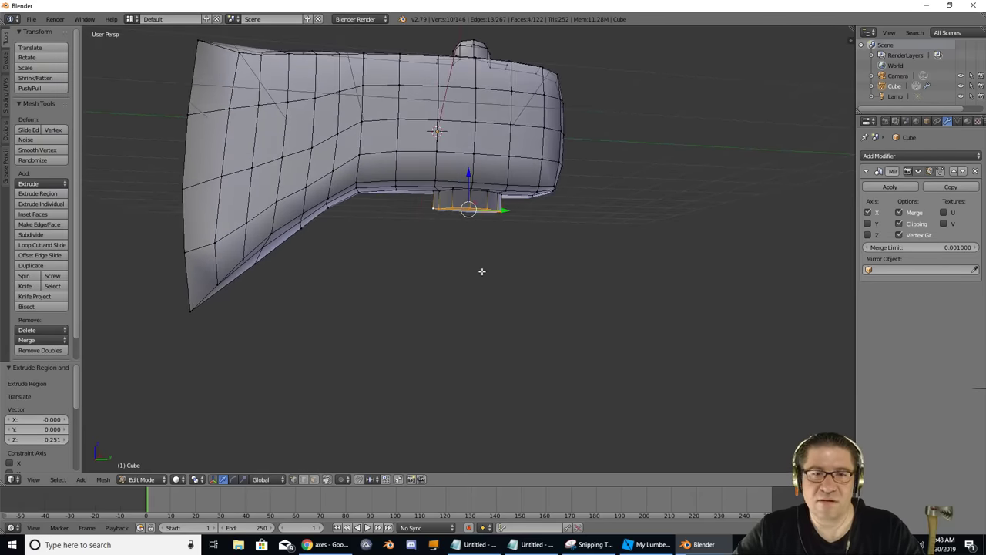
key("e")
left_click(478, 299)
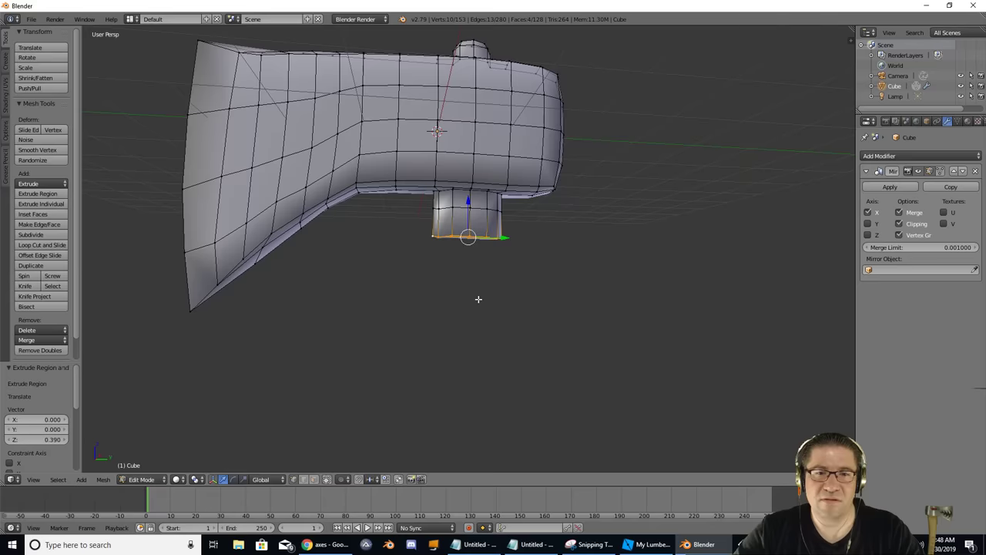
Tilt the bottom ring and add three more handle segments, tilting again for a bend.
key("r")
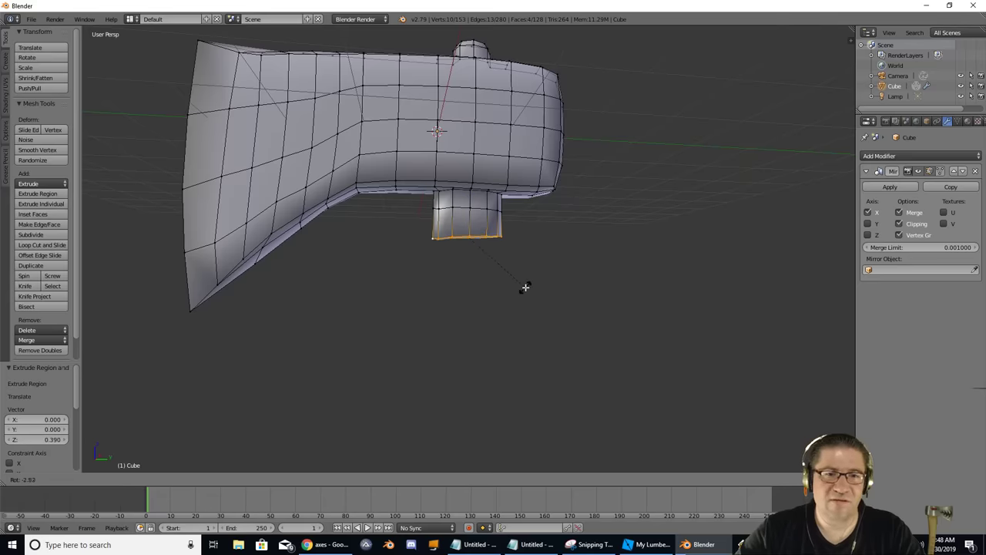
left_click(526, 287)
key("e")
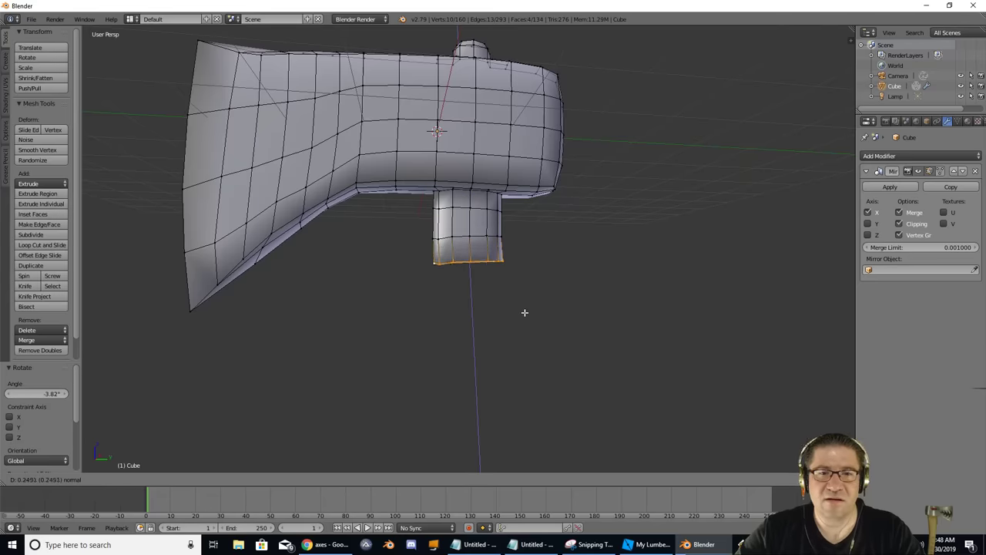
left_click(523, 321)
key("e")
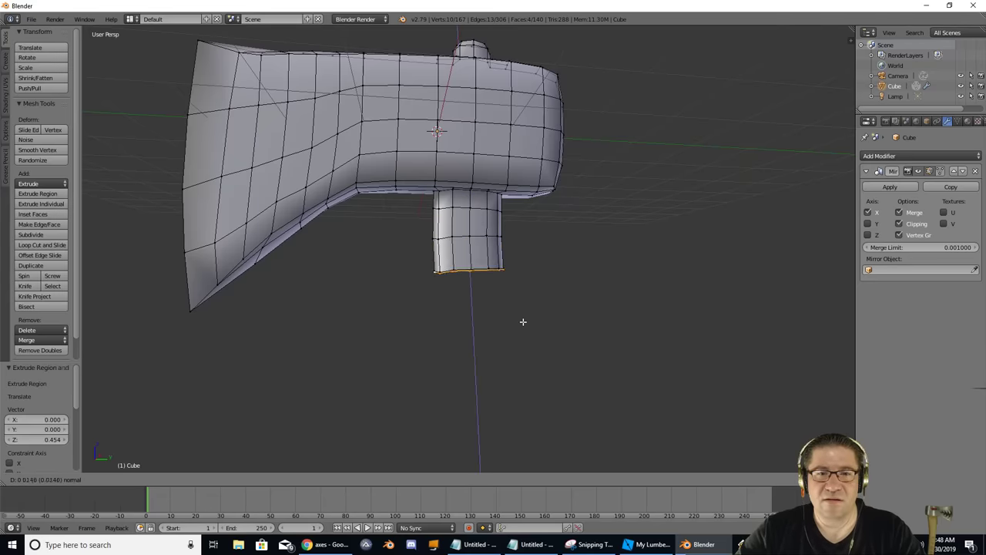
left_click(531, 368)
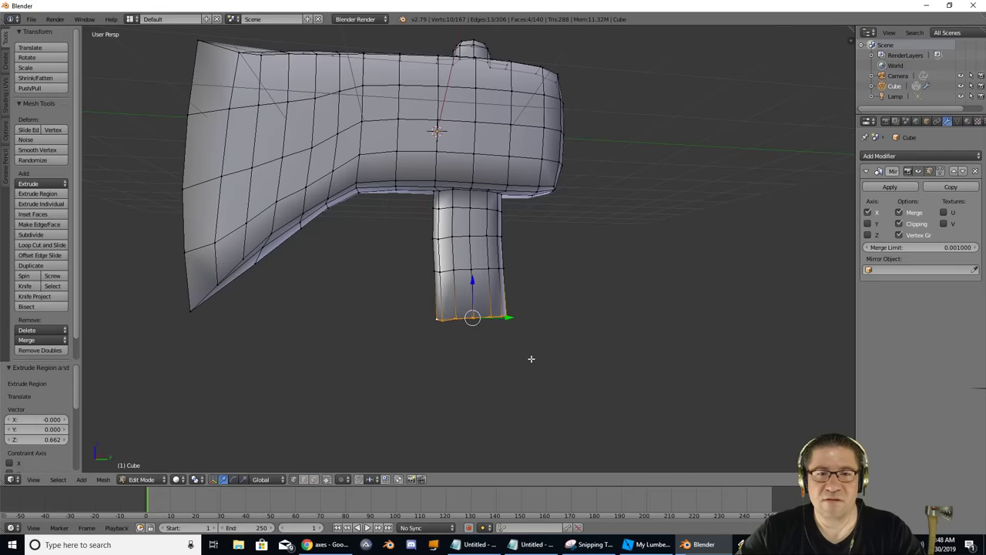
key("e")
left_click(528, 394)
key("r")
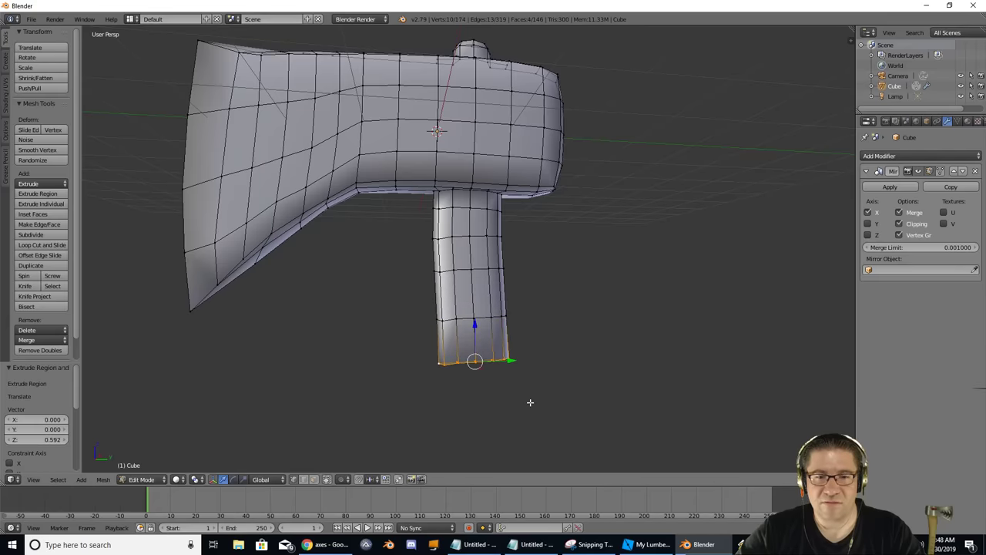
left_click(528, 408)
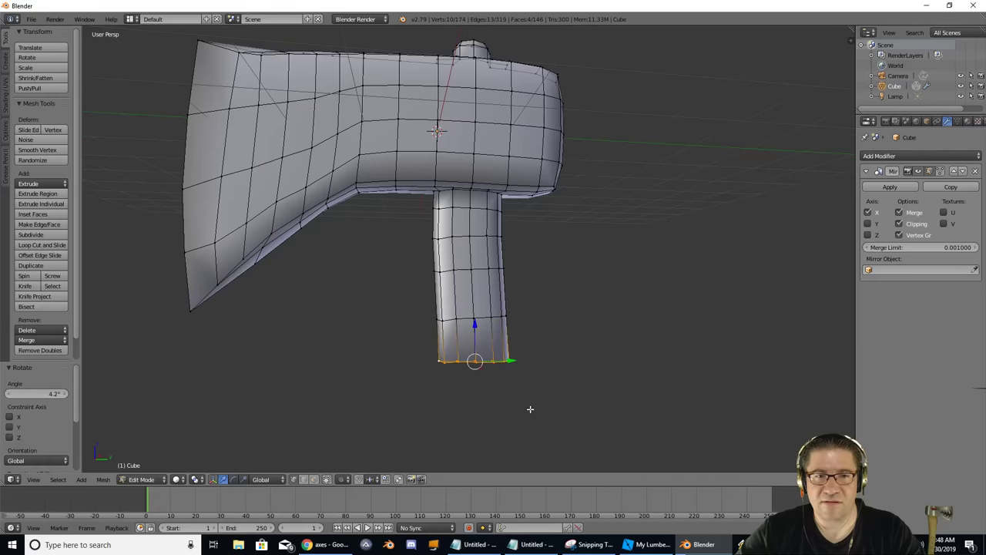
scroll(530, 401, "down", 3)
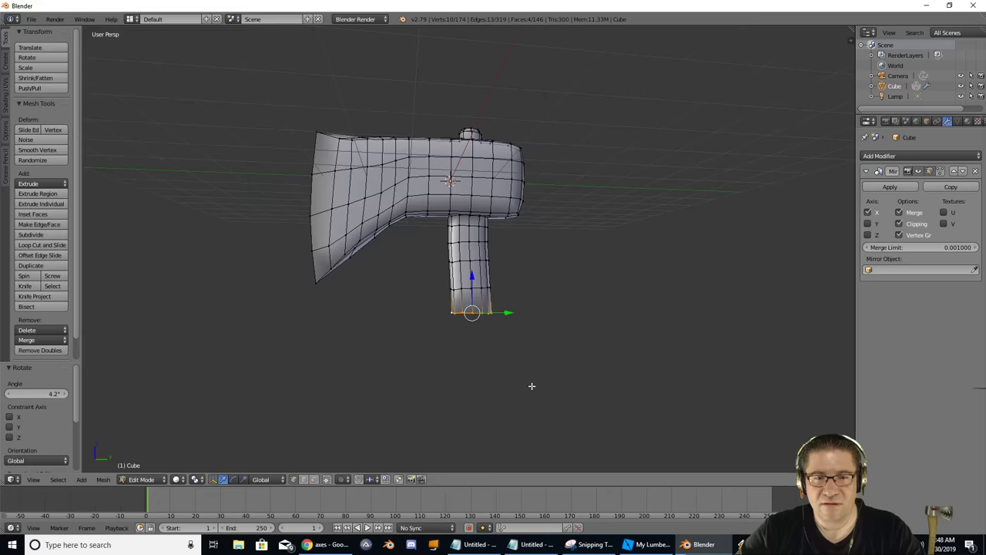
Add two more rotated segments to give the handle its wave.
key("e")
left_click(527, 418)
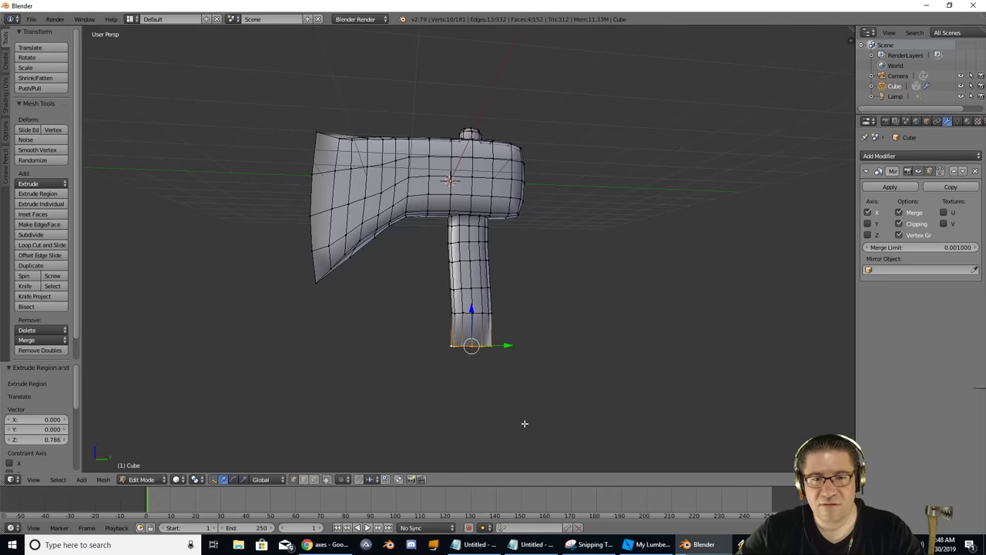
key("r")
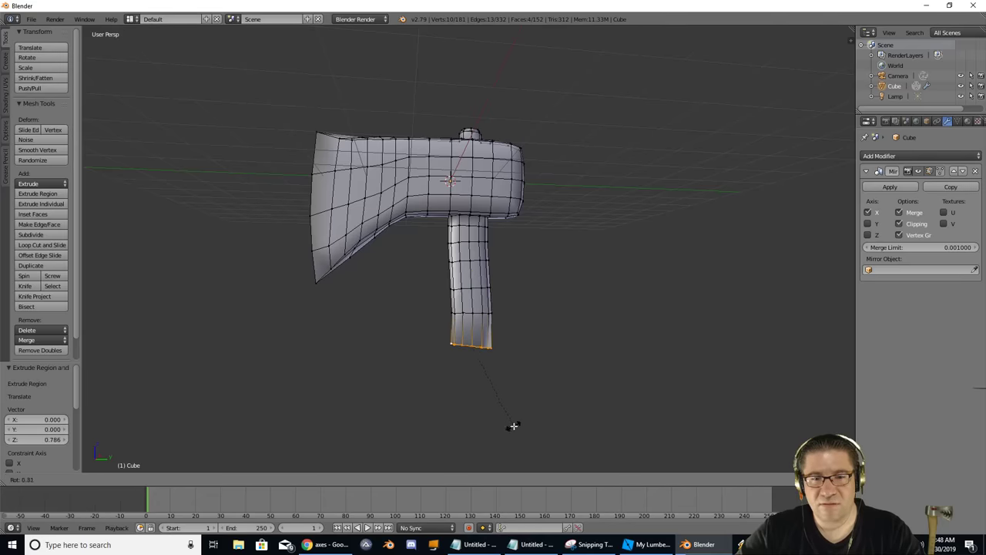
left_click(516, 427)
key("e")
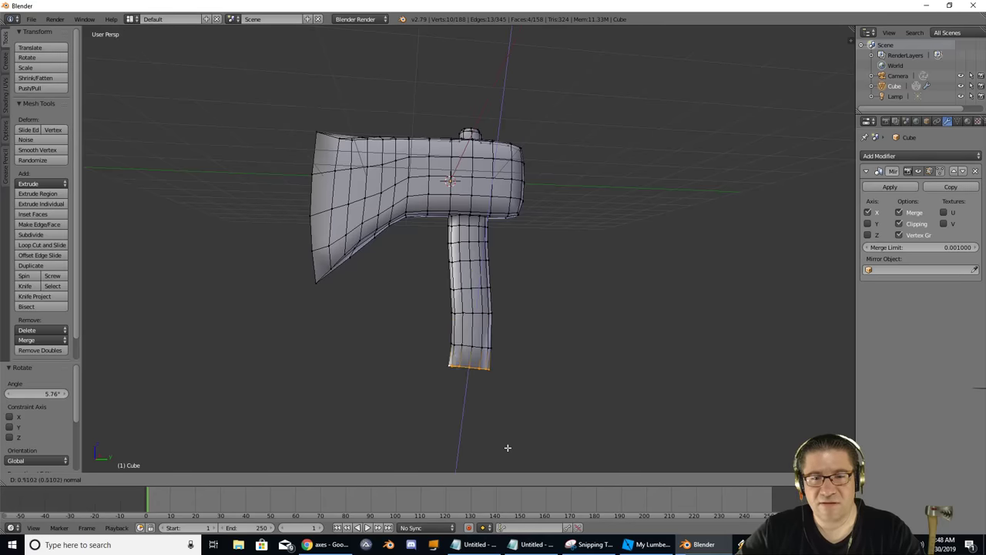
left_click(499, 465)
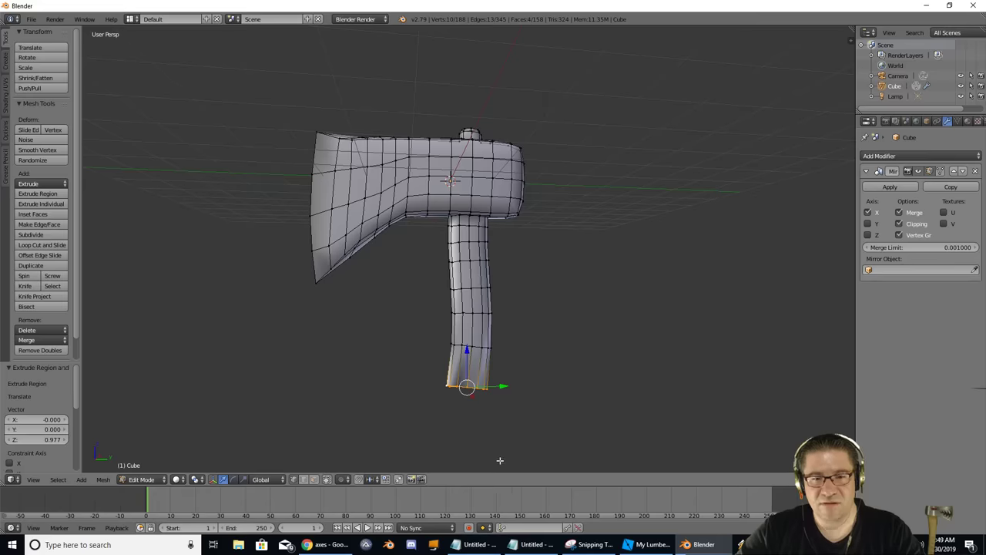
key("r")
left_click(495, 461)
Extrude another section at the bottom and start pulling the end loop down 1 unit.
key("g")
key("z")
key("z")
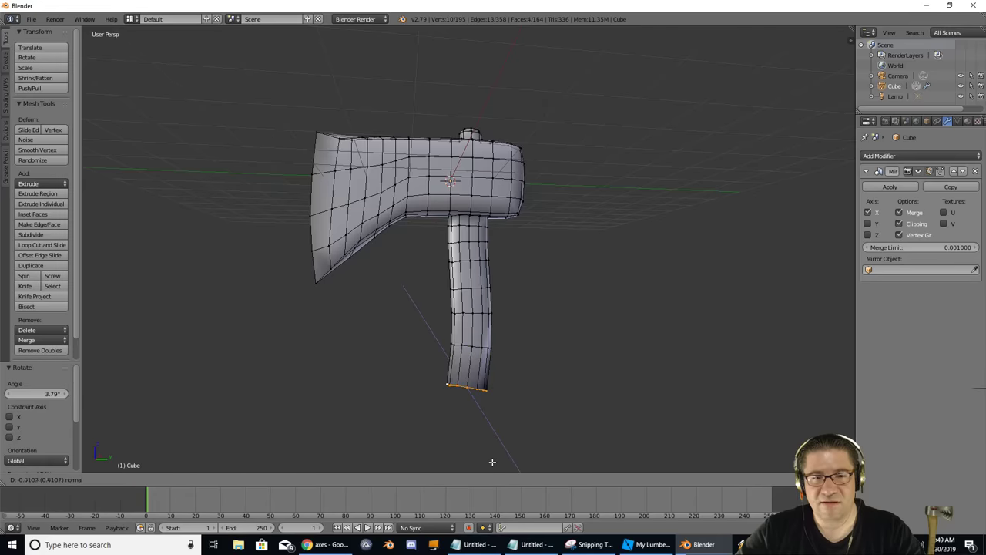
right_click(531, 389)
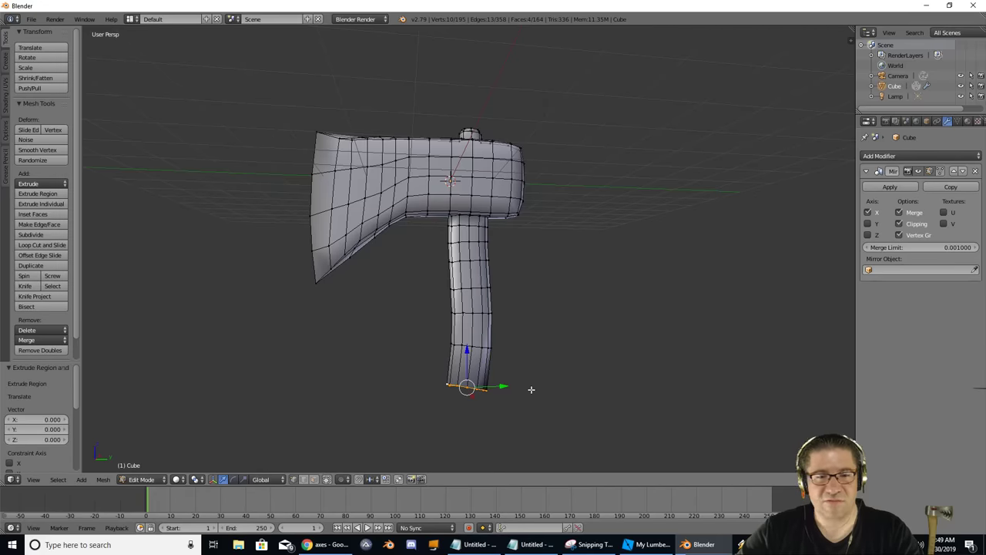
key("e")
right_click(506, 396)
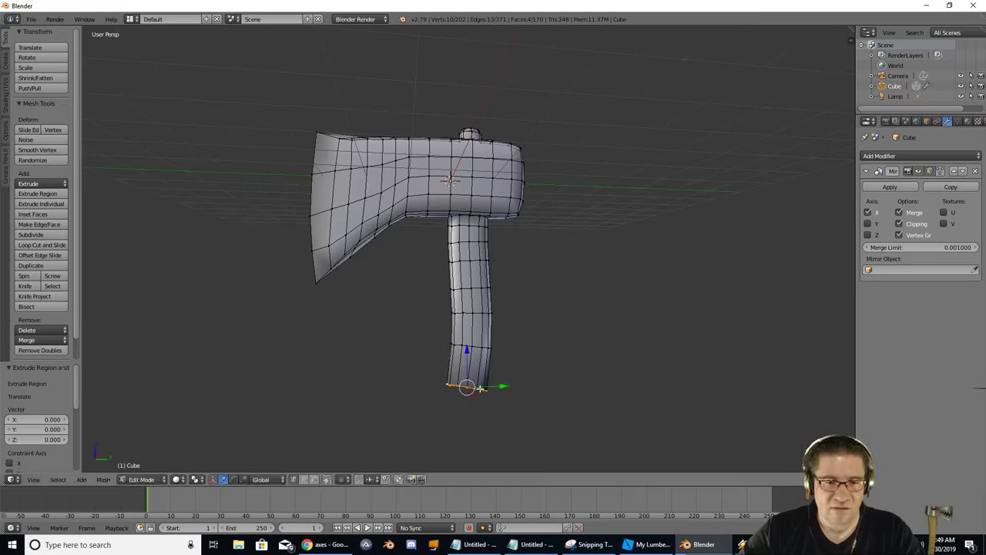
key("r")
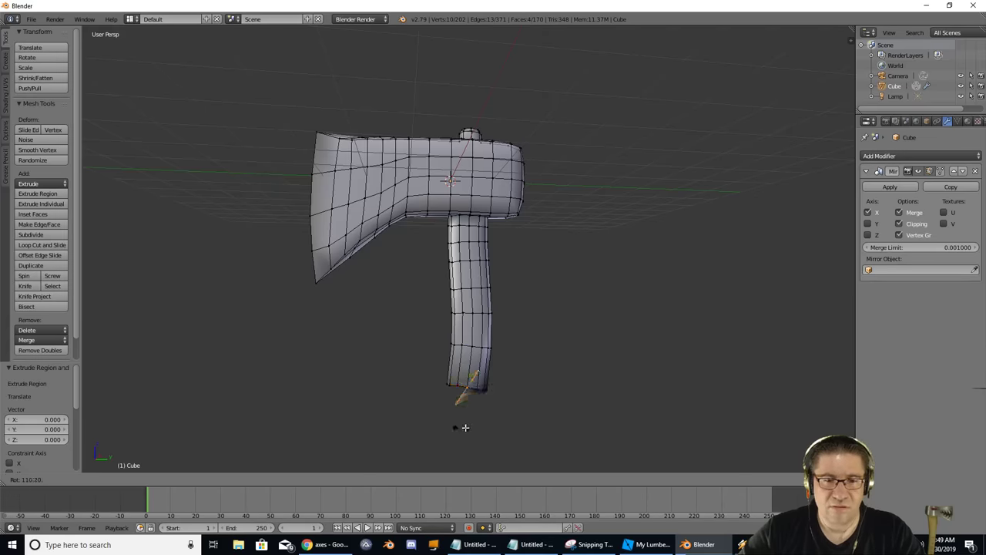
key("g")
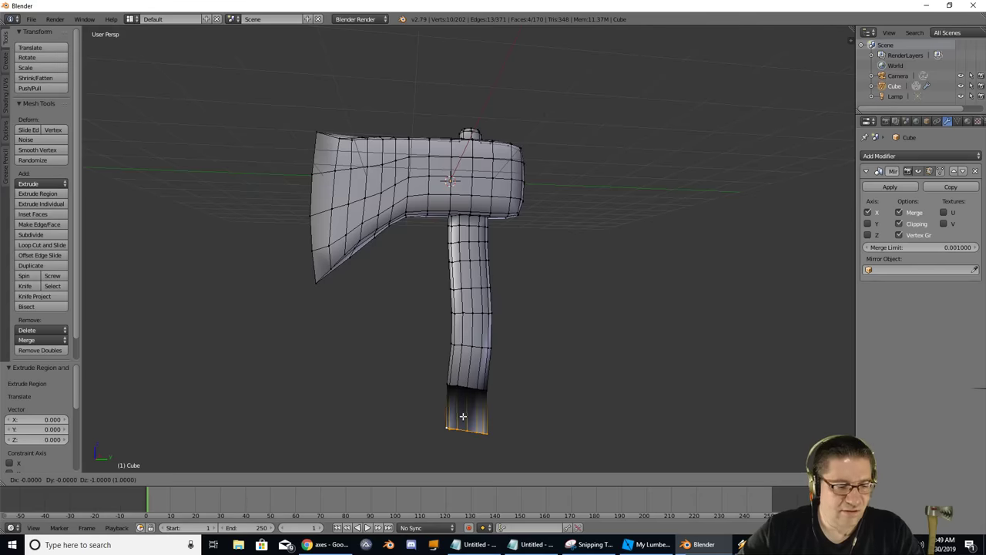
Undo the bottom loop's move and the extra extruded end sections.
left_click(466, 414)
key("ctrl+z")
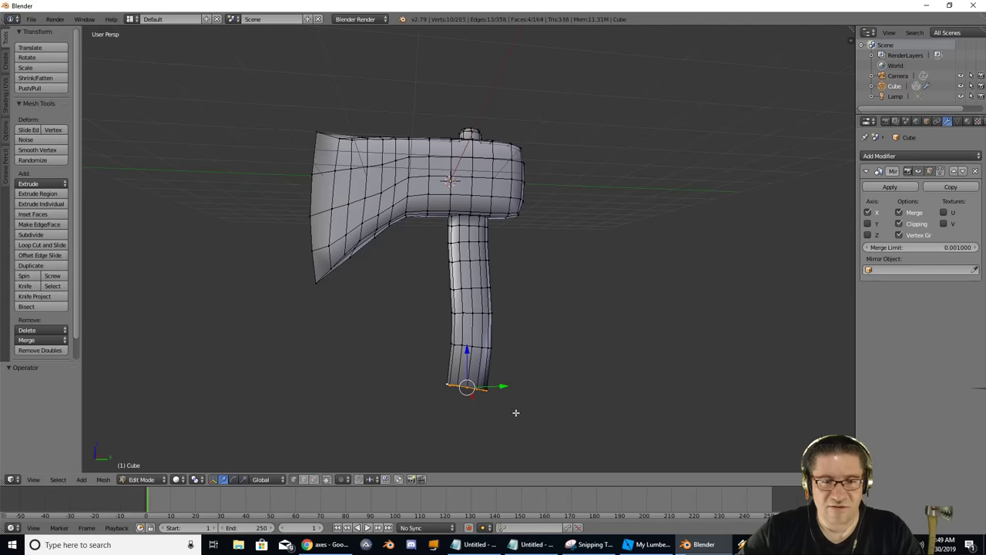
key("ctrl+z")
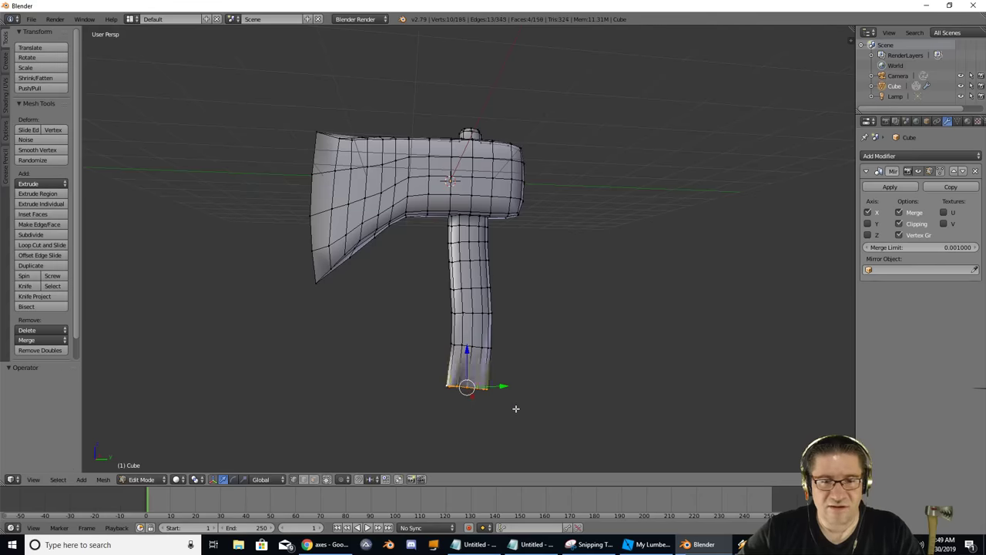
key("e")
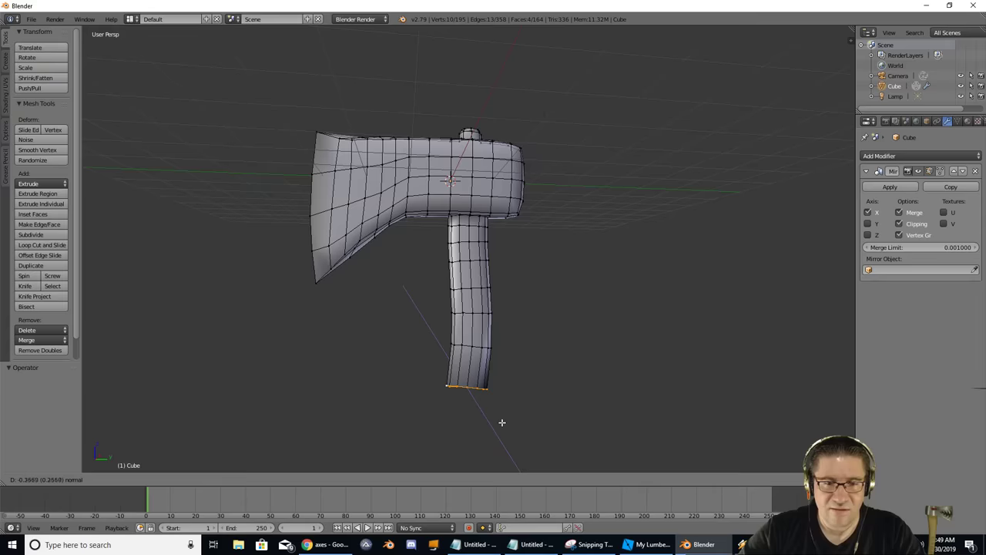
key("Escape")
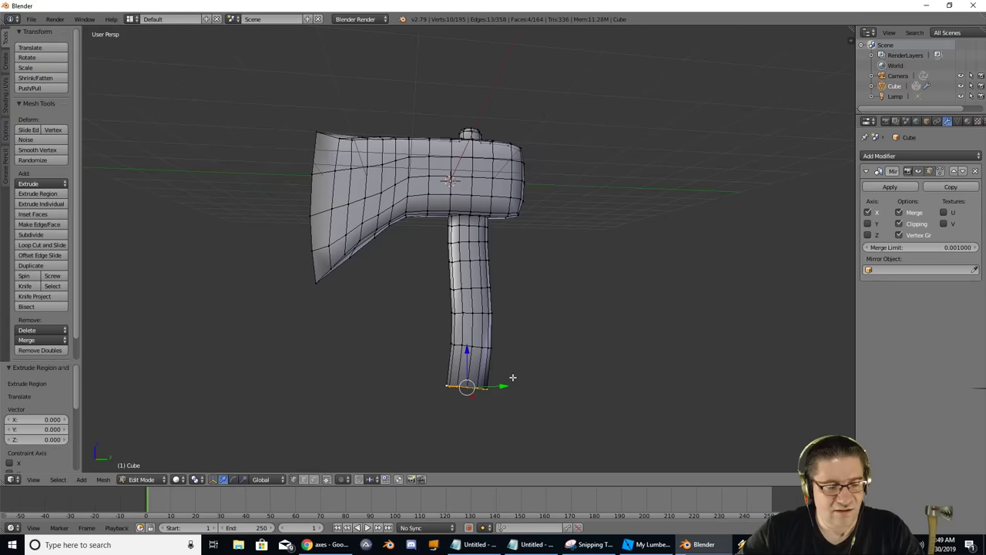
key("ctrl+z")
key("ctrl+z")
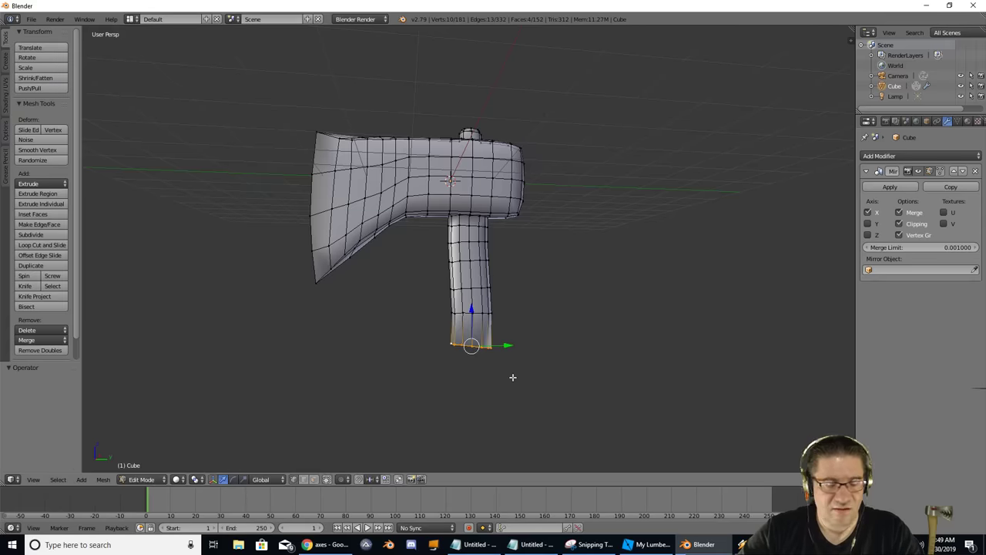
Extrude the handle end again and move the bottom loop down and to the left.
key("e")
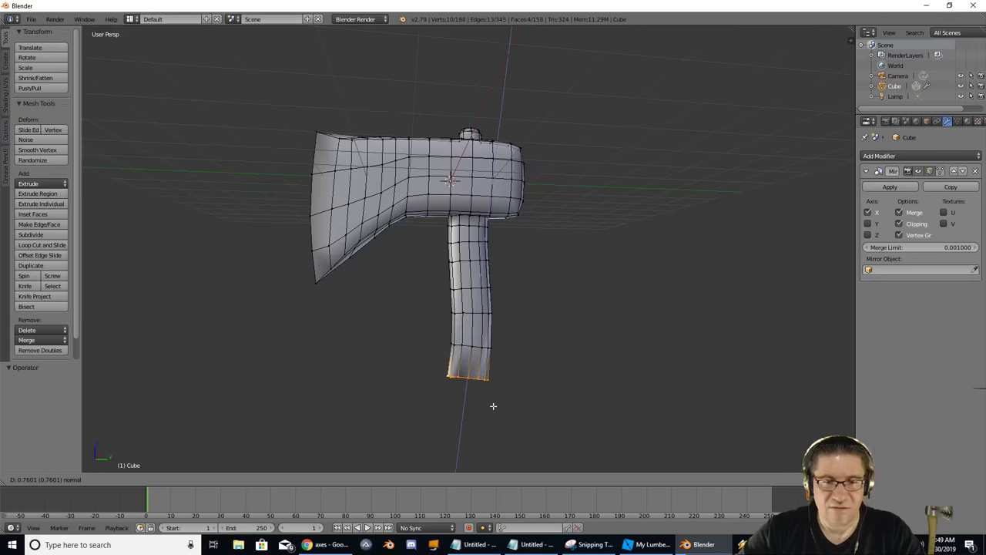
left_click(488, 414)
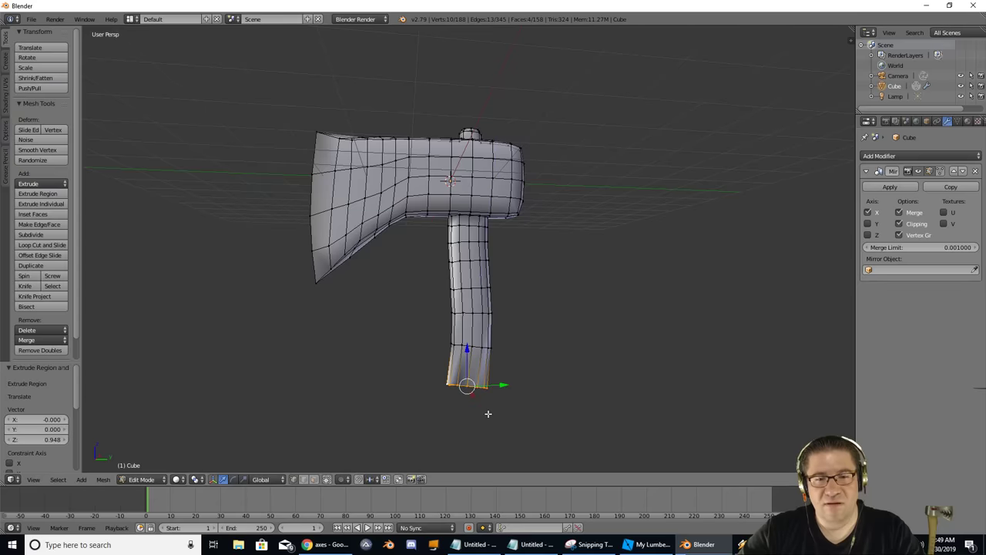
key("e")
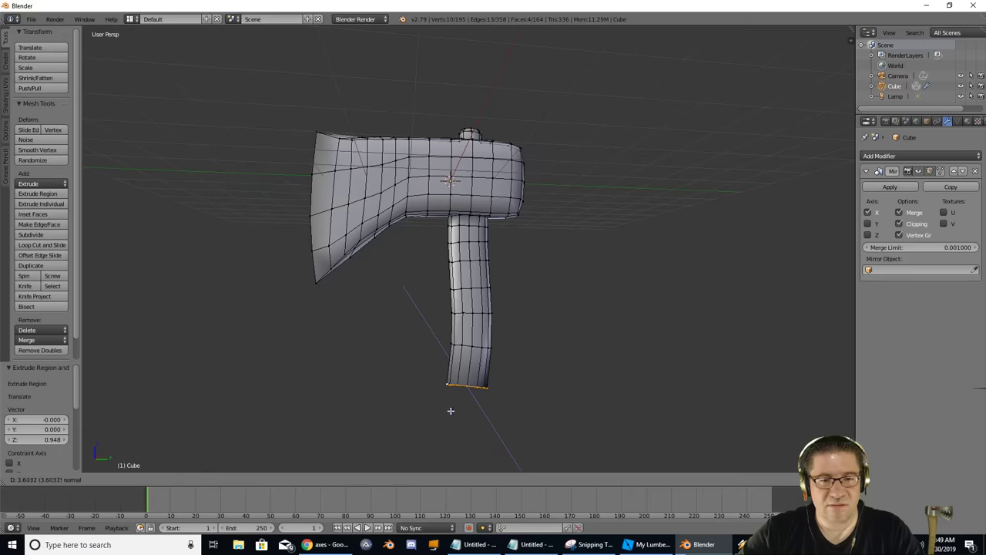
right_click(485, 371)
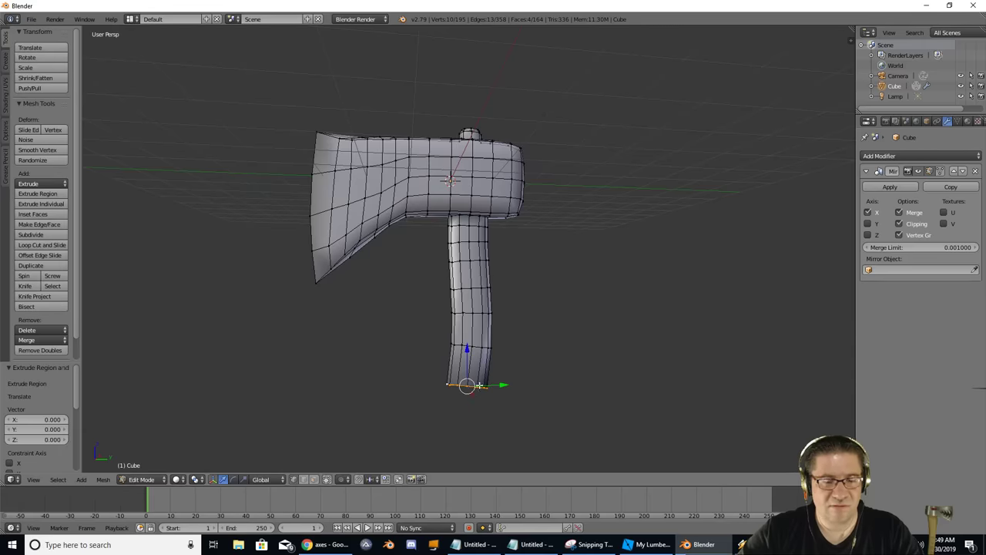
key("g")
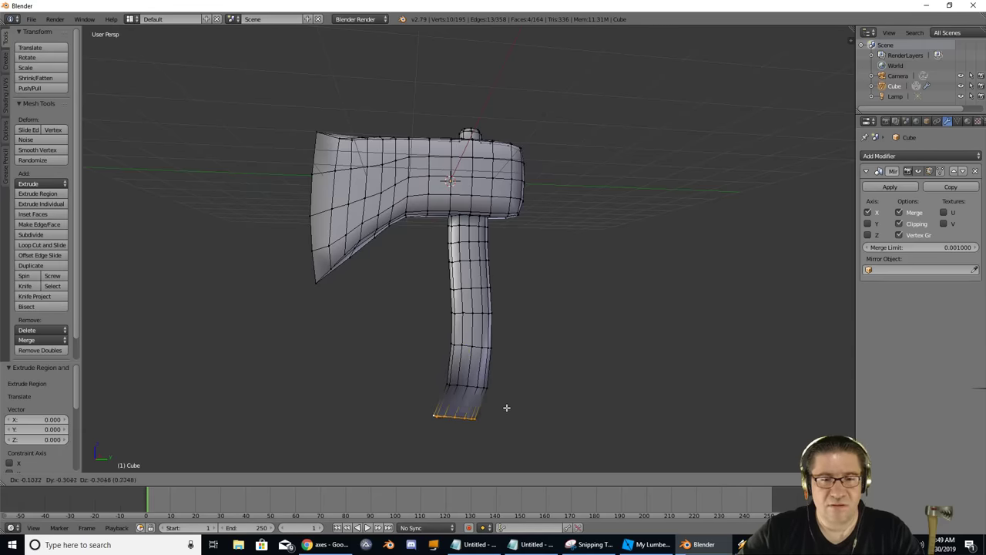
left_click(509, 410)
Rotate the handle's bottom loop 29.3° to curve the end.
key("e")
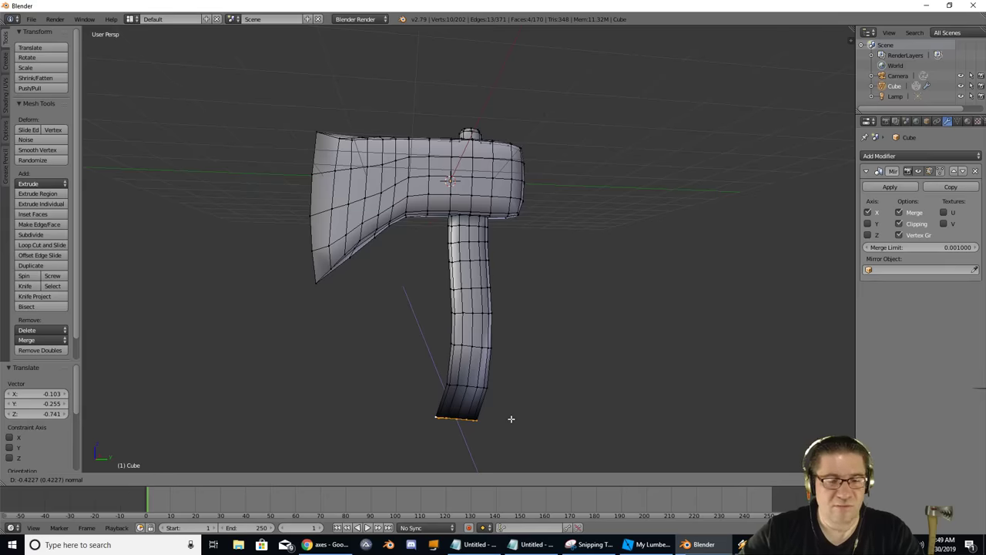
right_click(519, 399)
key("ctrl+z")
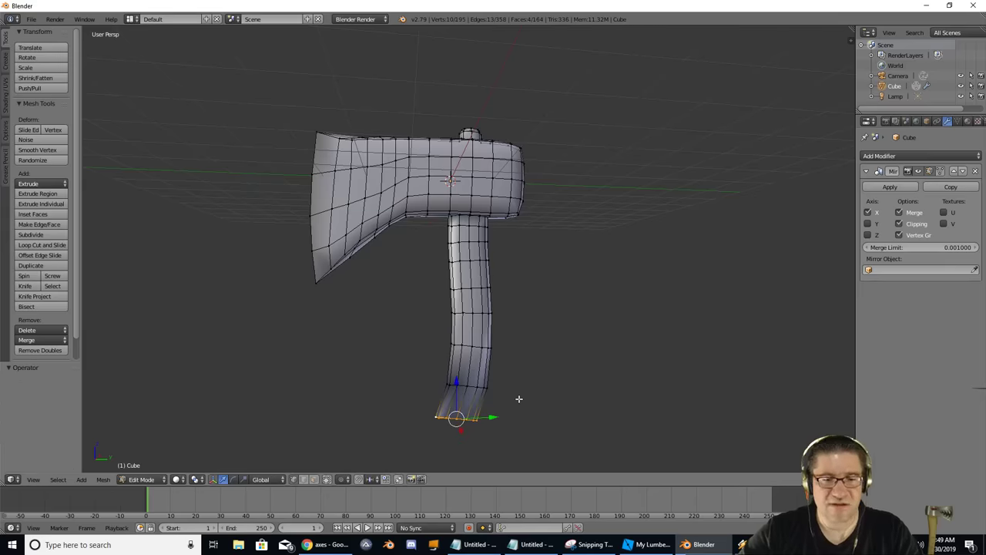
key("r")
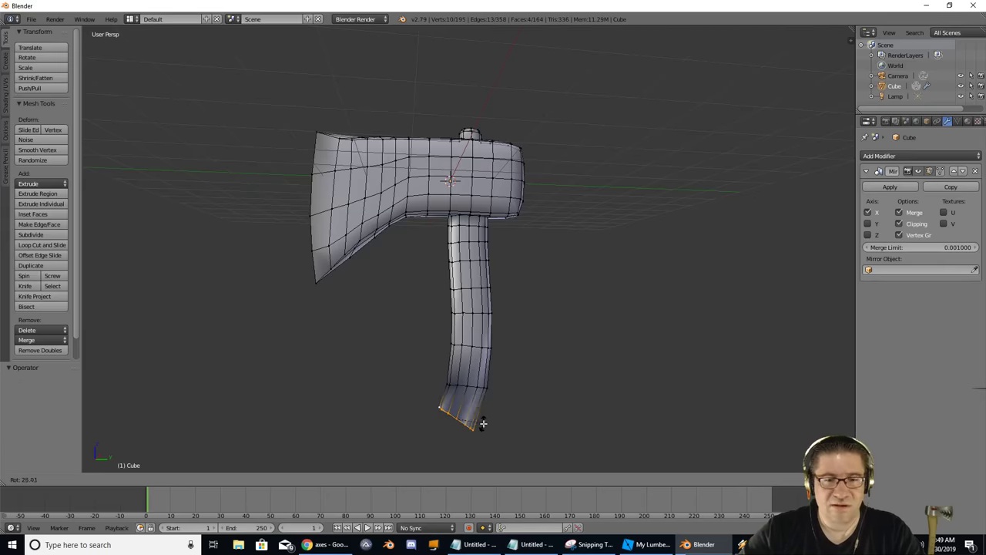
left_click(492, 418)
mouse_move(538, 360)
middle_mouse_down()
mouse_move(524, 363)
mouse_move(557, 348)
mouse_move(543, 348)
middle_mouse_up()
scroll(525, 359, "down", 3)
Box-select the whole handle, stretch it along Z and lower it below the head.
key("a")
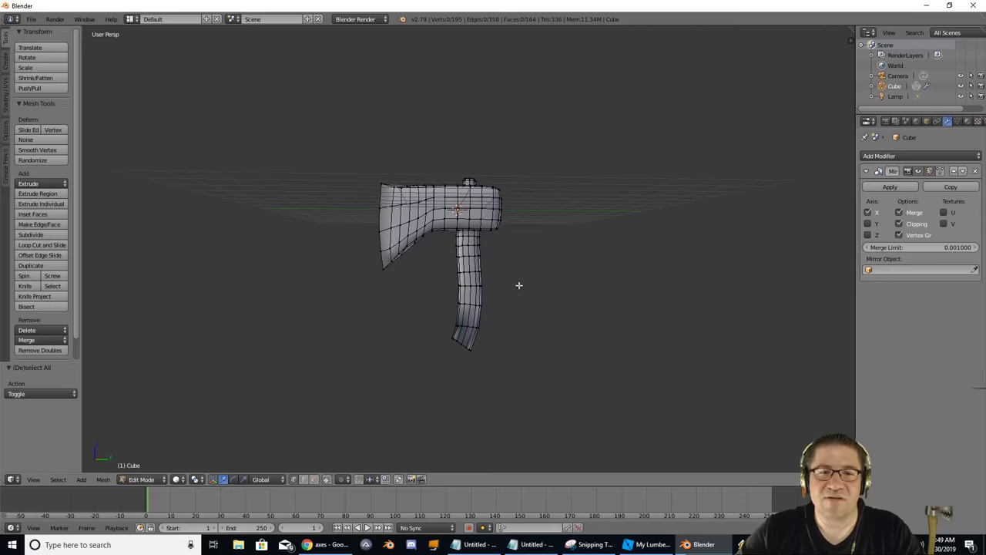
key("b")
left_click_drag(452, 232, 510, 369)
key("s")
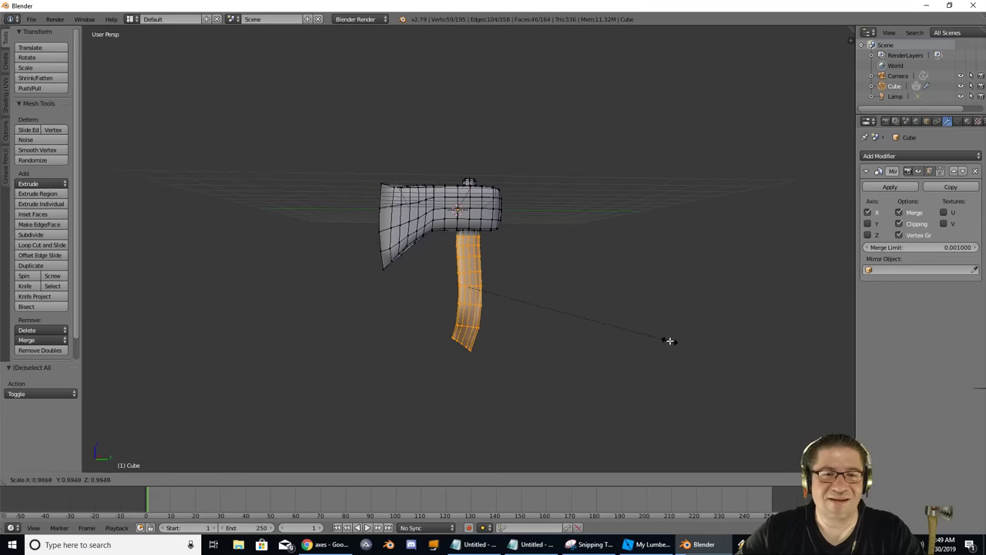
key("z")
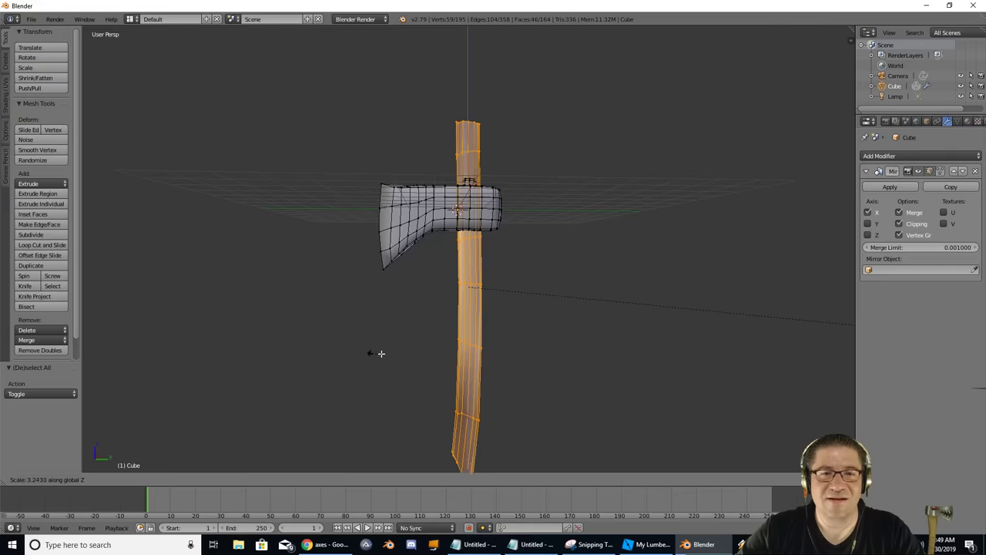
left_click(256, 322)
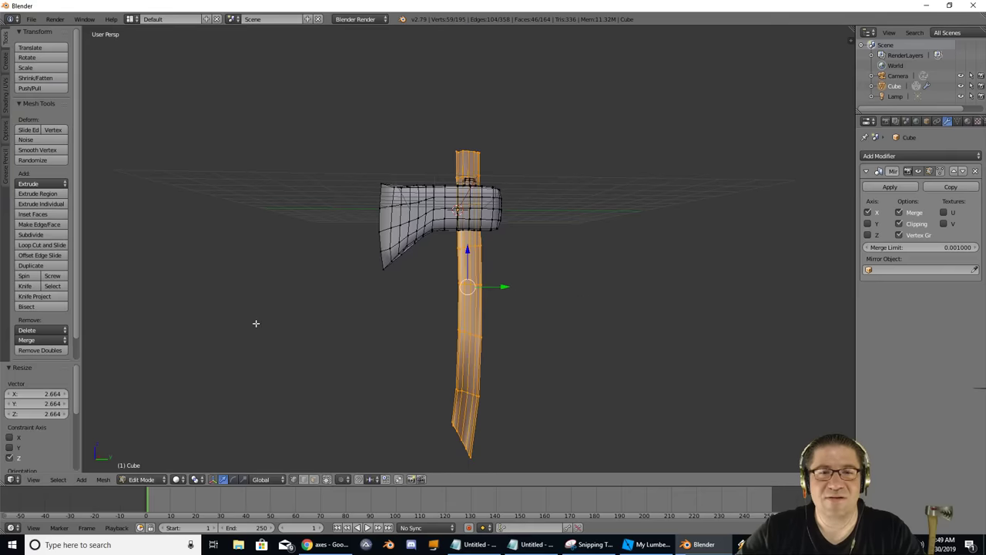
key("g")
key("z")
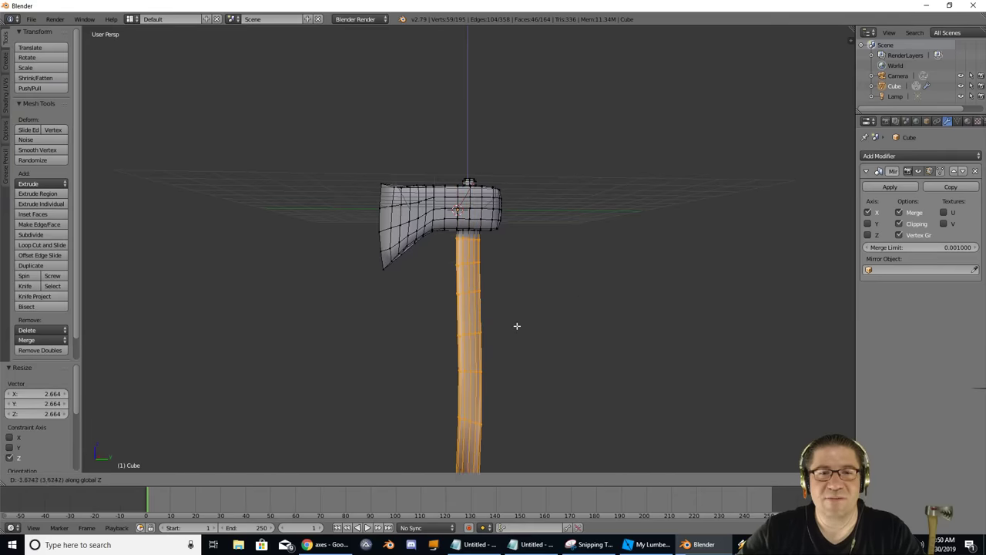
left_click(512, 326)
scroll(527, 329, "down", 2)
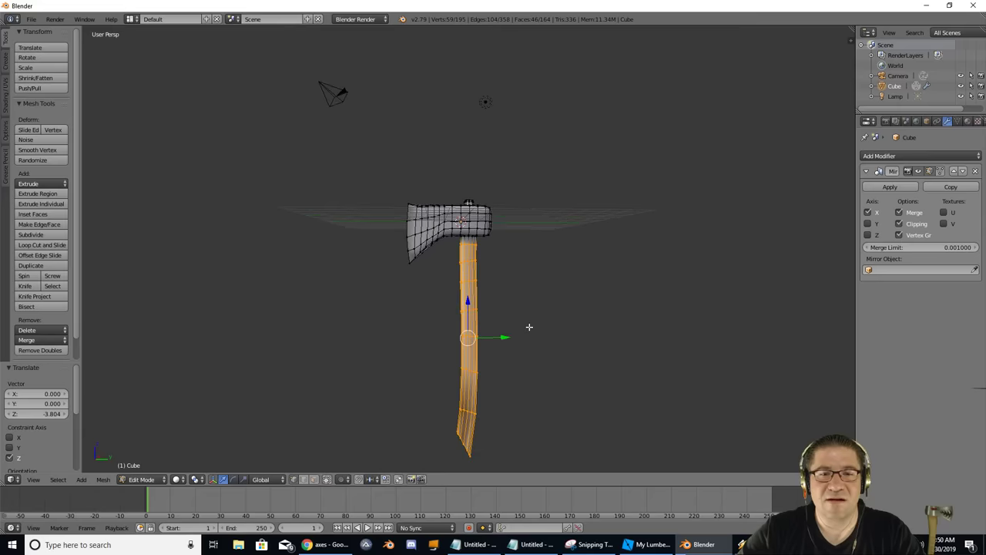
Scale the handle to 0.823 and shift it 0.843 units up beneath the head.
key("s")
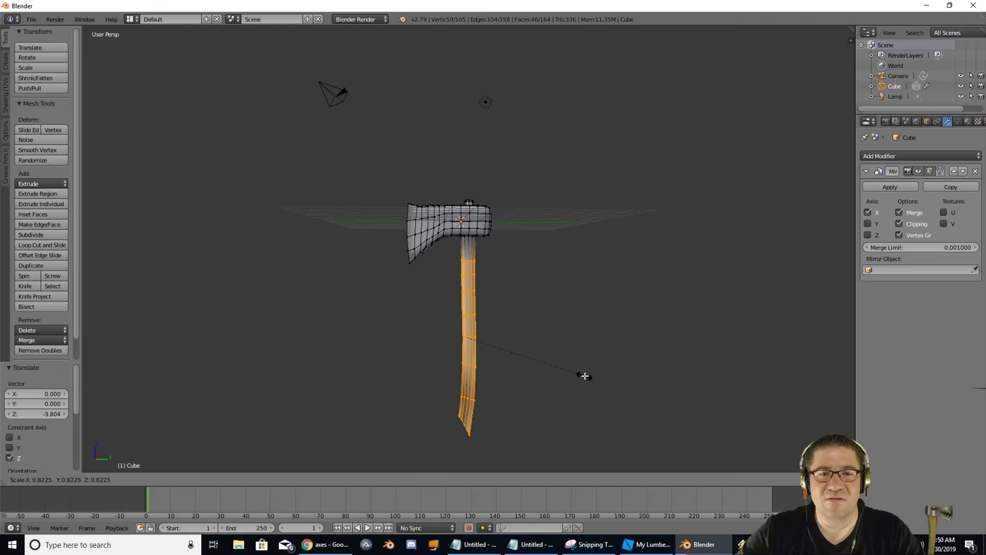
left_click(583, 376)
key("g")
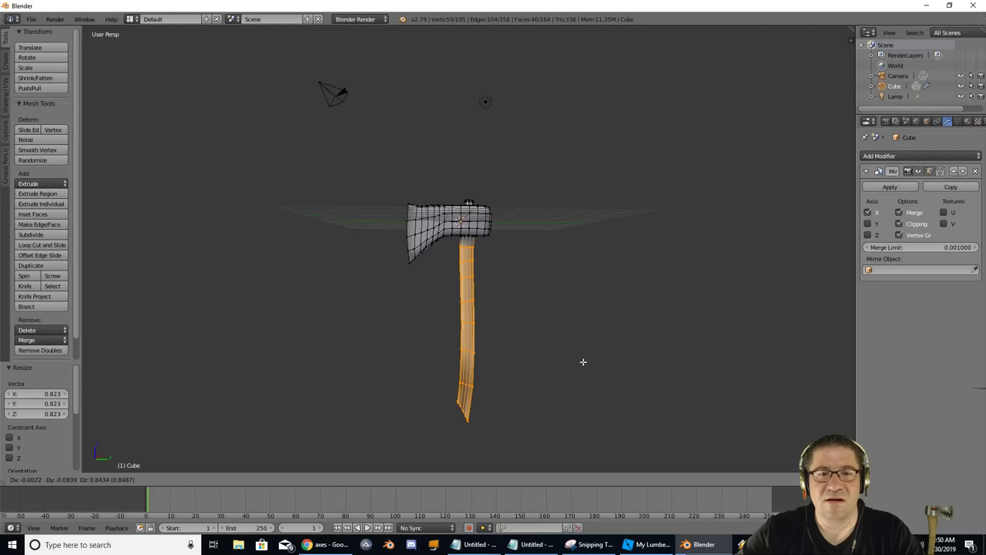
left_click(584, 361)
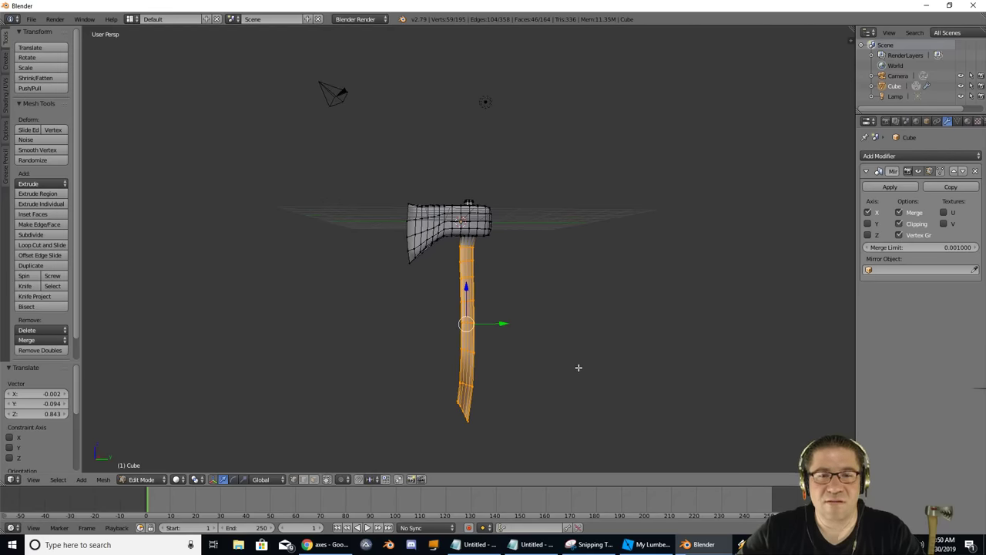
scroll(578, 368, "up", 1)
Undo the handle extrusions back to a short stub under the head, ending in Right view.
key("a")
middle_click_drag(486, 399, 697, 330)
middle_click_drag(597, 373, 464, 389)
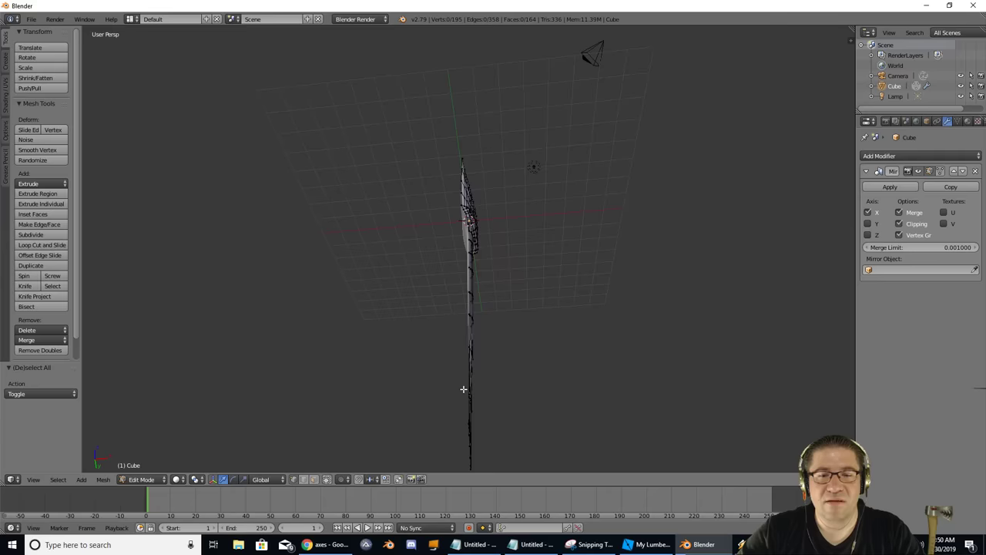
key("l")
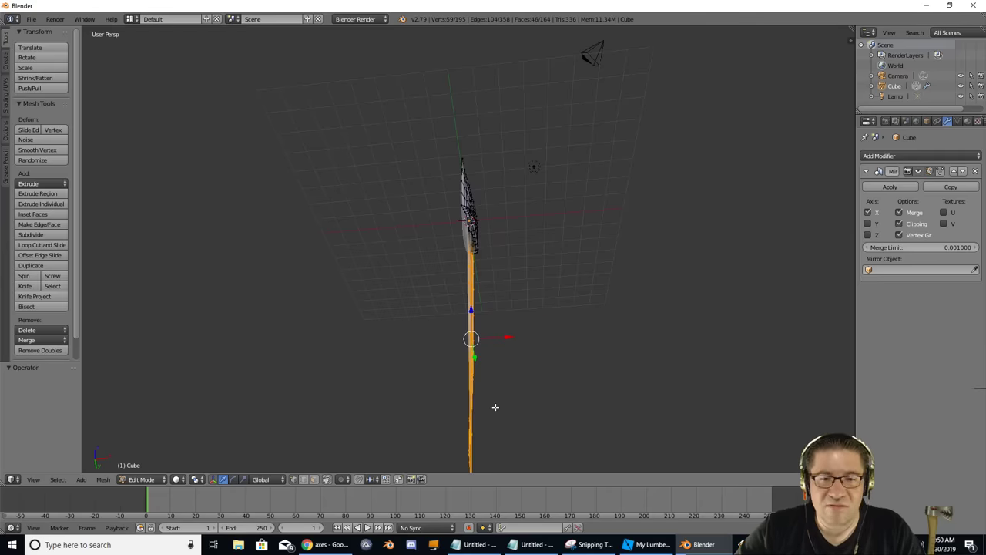
key("h")
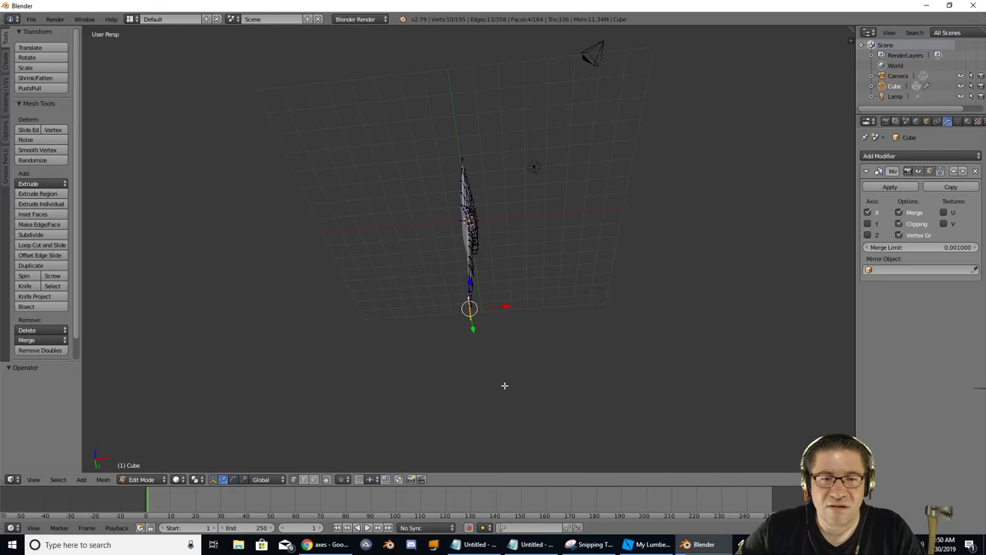
middle_click_drag(509, 373, 493, 425)
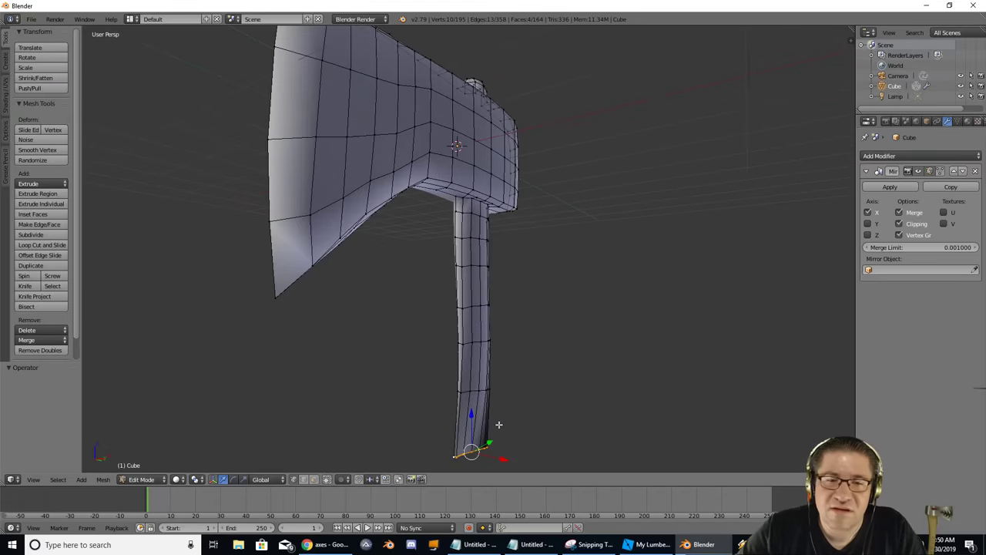
key("ctrl+z")
key("ctrl+z")
key("ctrl+z")
key("ctrl+z")
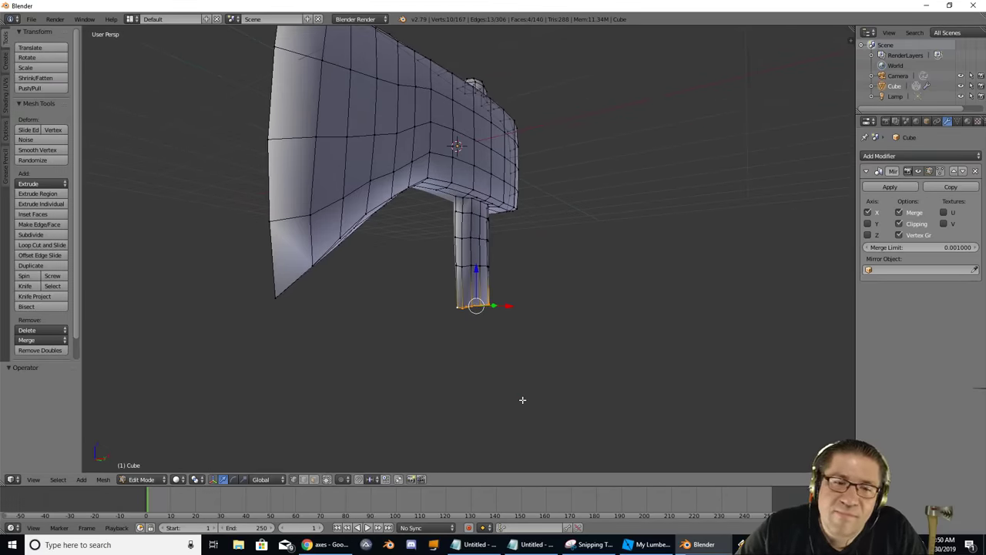
key("ctrl+z")
middle_click_drag(521, 399, 570, 351)
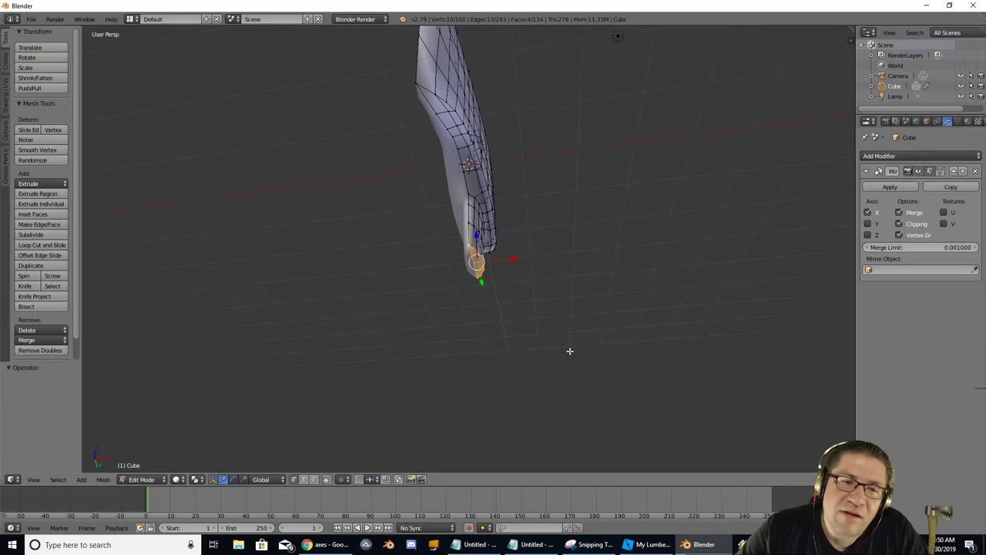
key("KP_3")
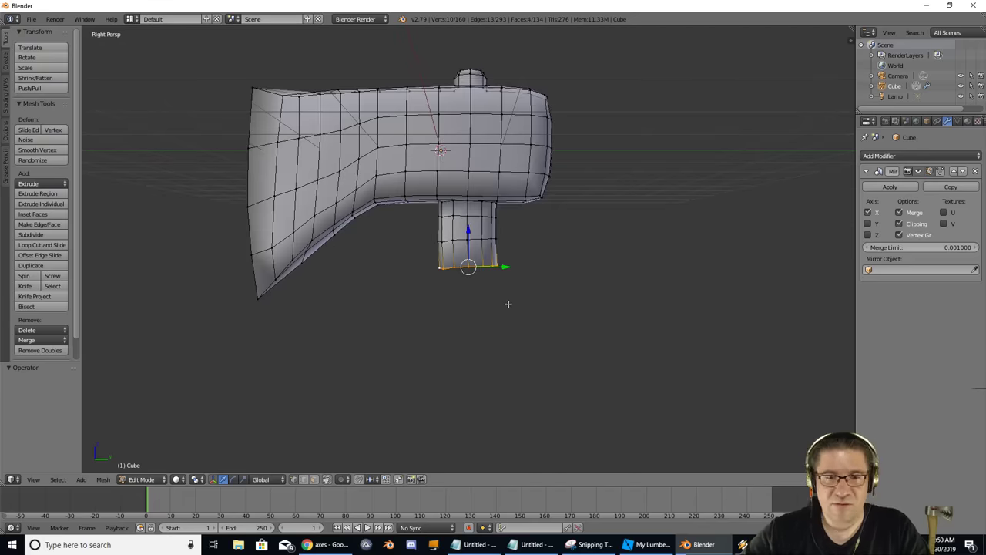
In orthographic view, extrude two new handle sections downward and tilt the bottom loop.
key("KP_5")
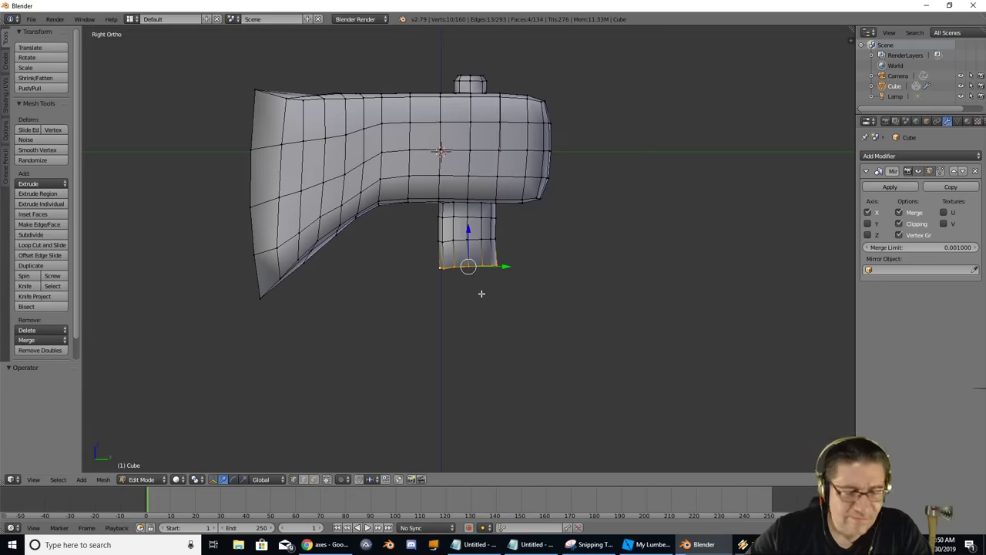
key("e")
left_click(491, 326)
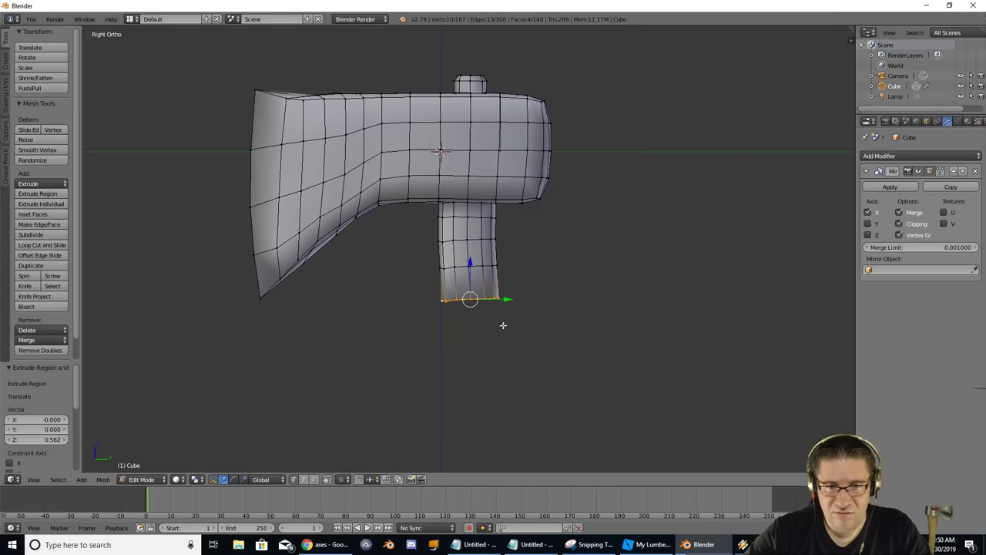
key("e")
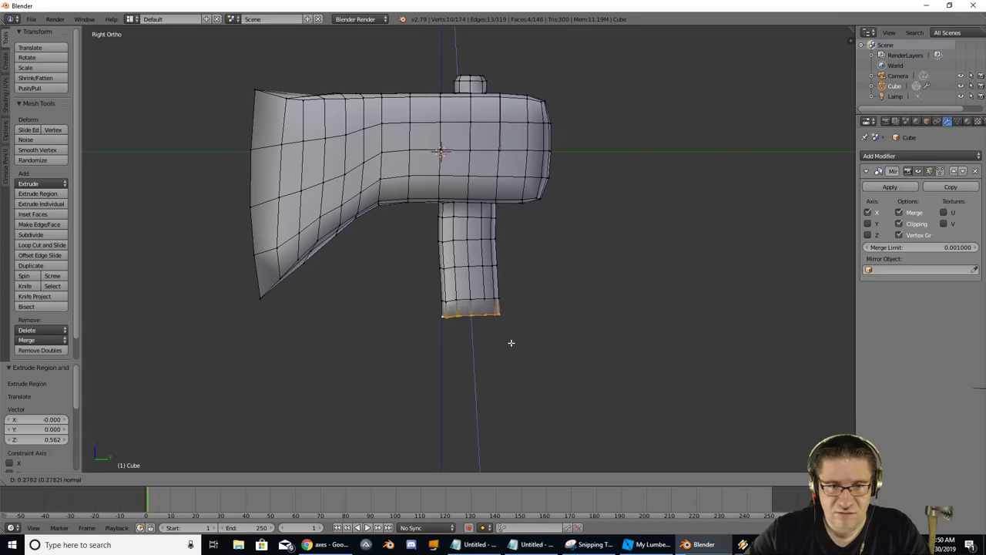
left_click(512, 357)
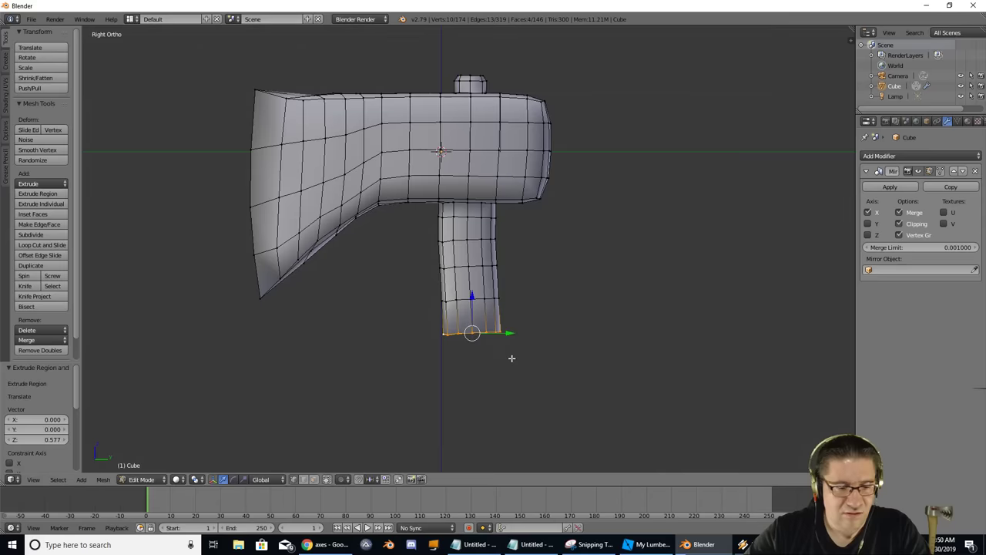
key("r")
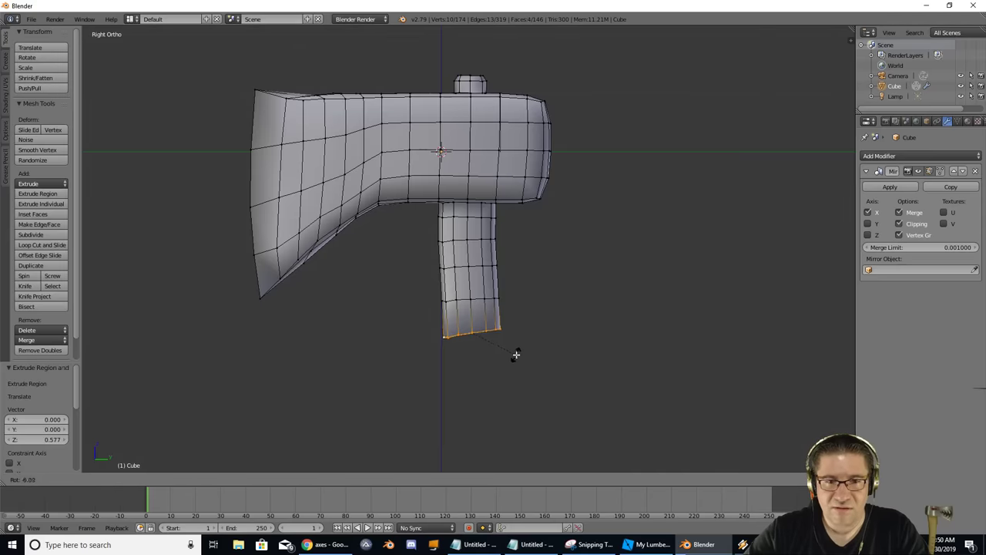
left_click(517, 356)
Add two more handle sections, tilting the bottom loop the other way, then 6.24°.
key("e")
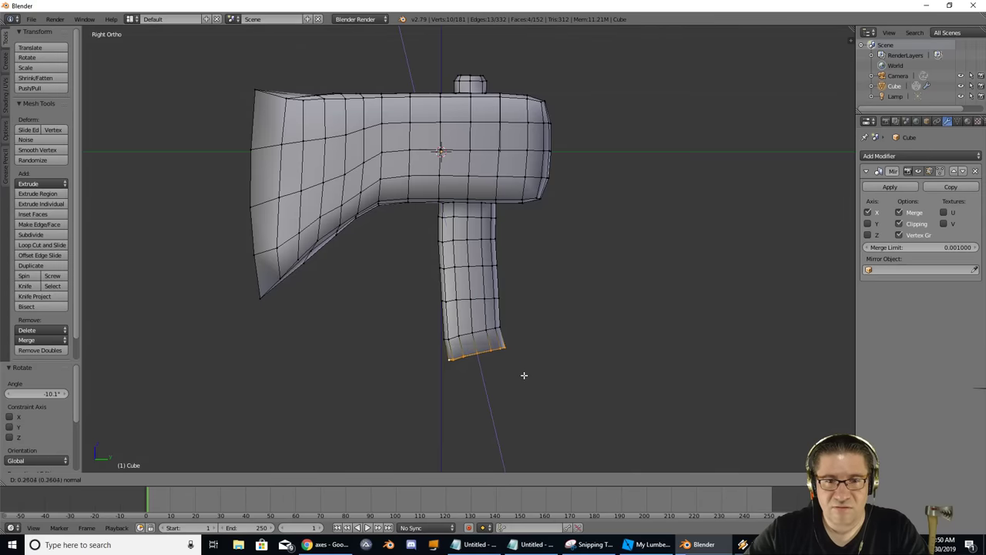
left_click(525, 387)
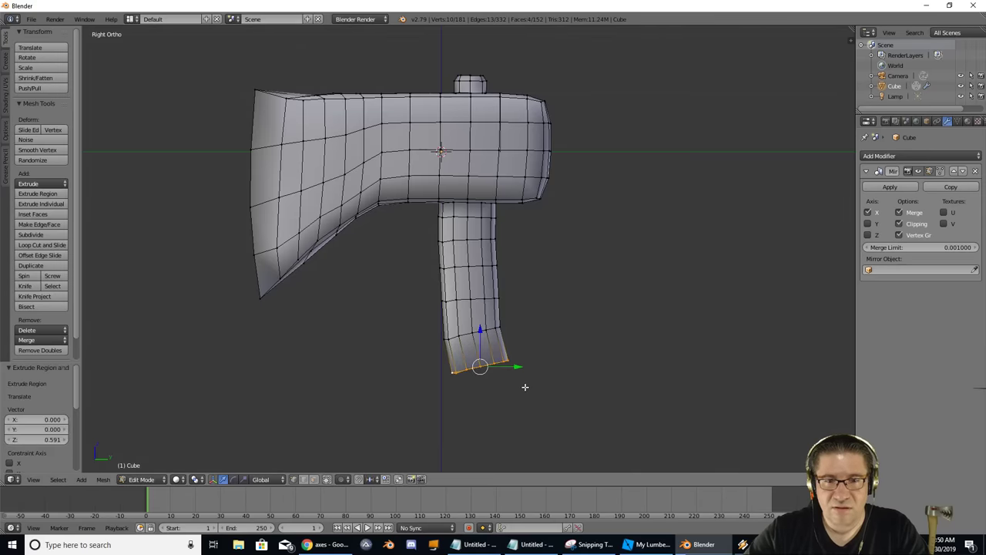
key("r")
left_click(521, 391)
key("e")
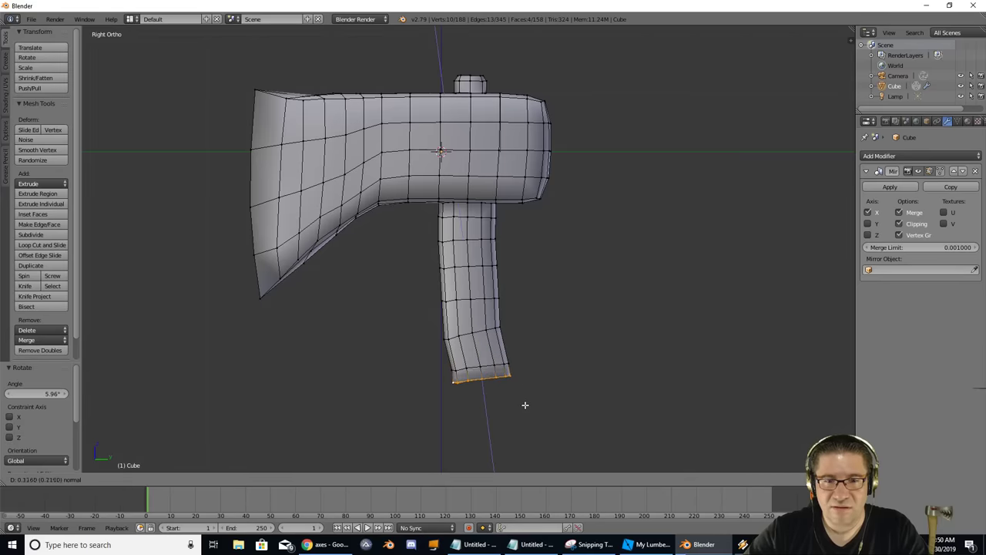
left_click(529, 431)
key("r")
left_click(520, 429)
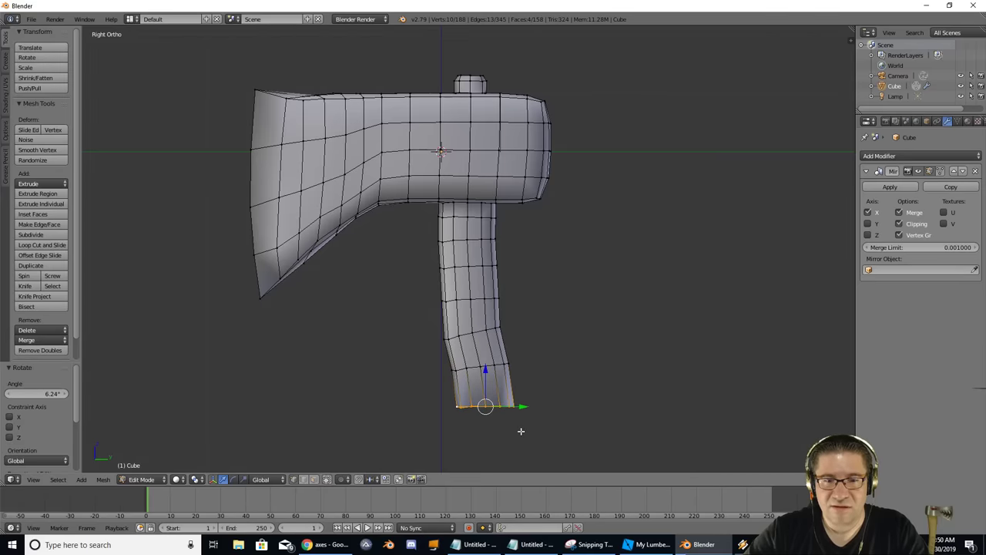
Extrude two further handle sections and tilt the bottom loop 19.5°.
key("e")
left_click(526, 33)
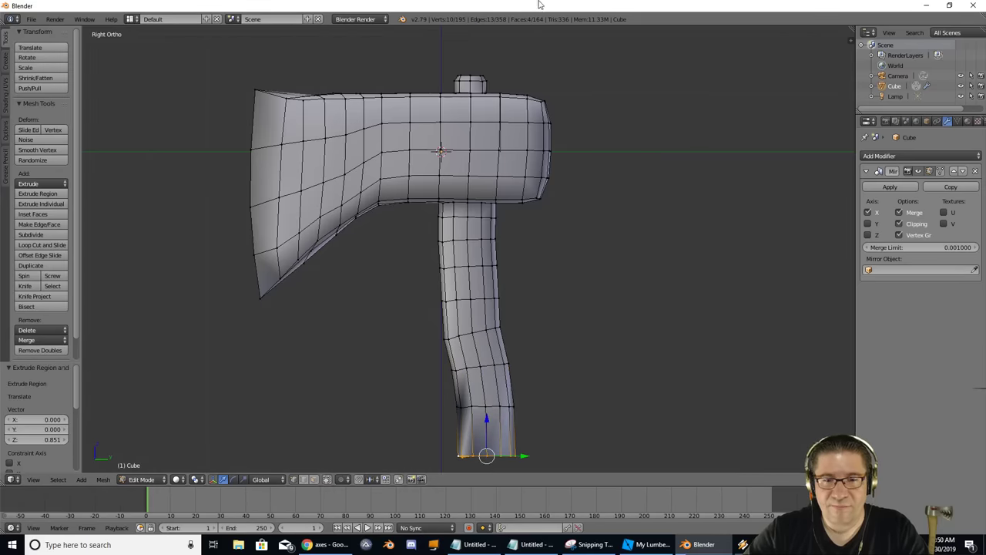
middle_click_drag(533, 324, 551, 105, "shift")
key("e")
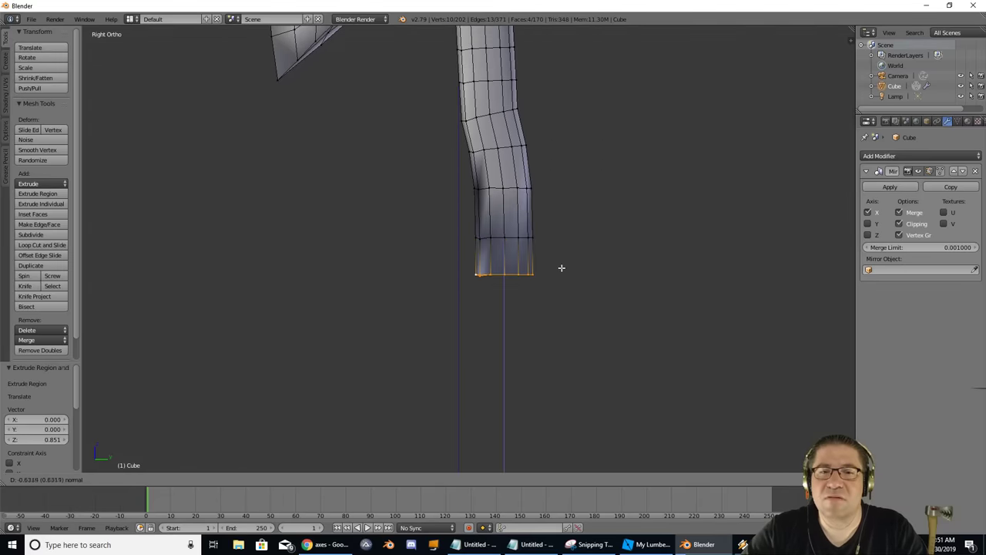
left_click(565, 274)
key("r")
left_click(563, 297)
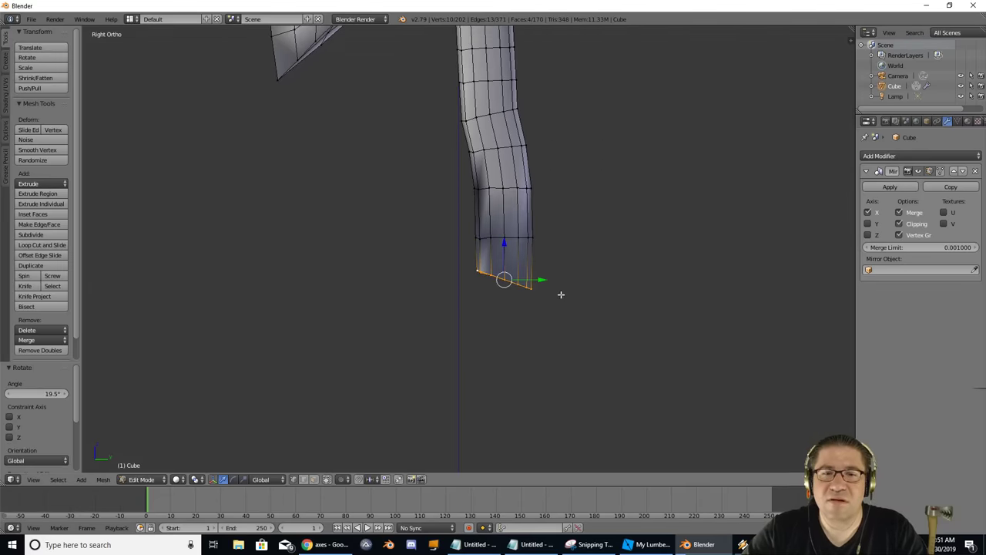
Cancel an unwanted Z-locked extrusion and undo the last two handle sections.
key("e")
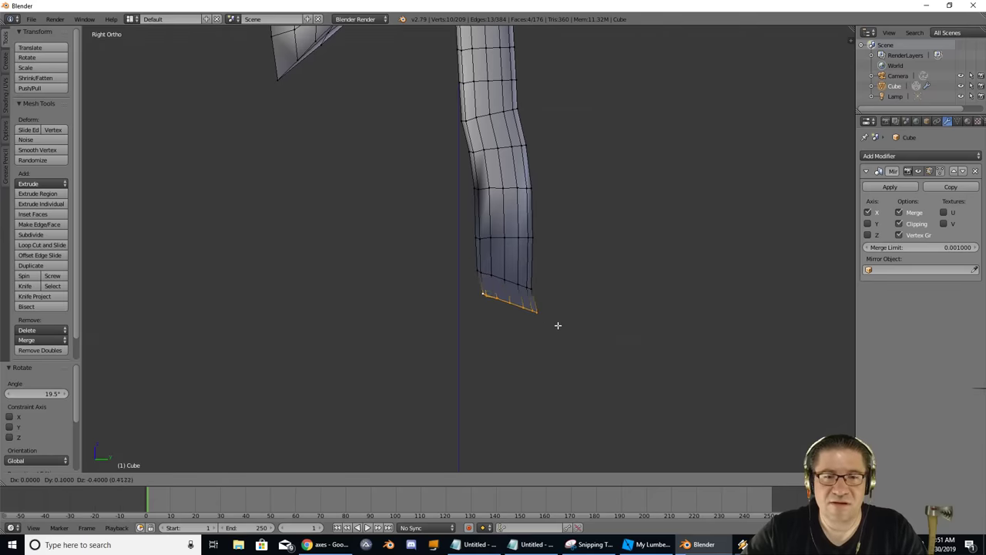
key("z")
key("z")
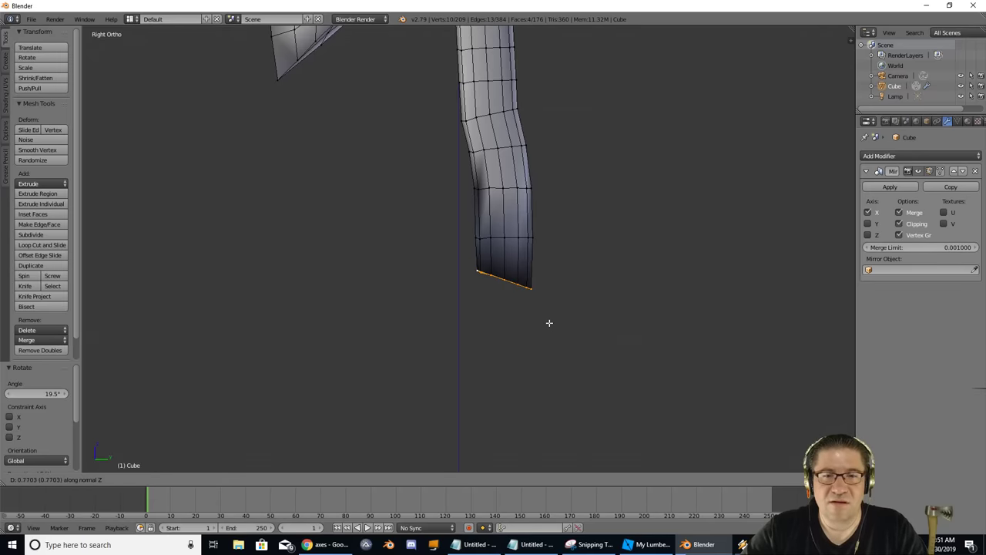
right_click(542, 316)
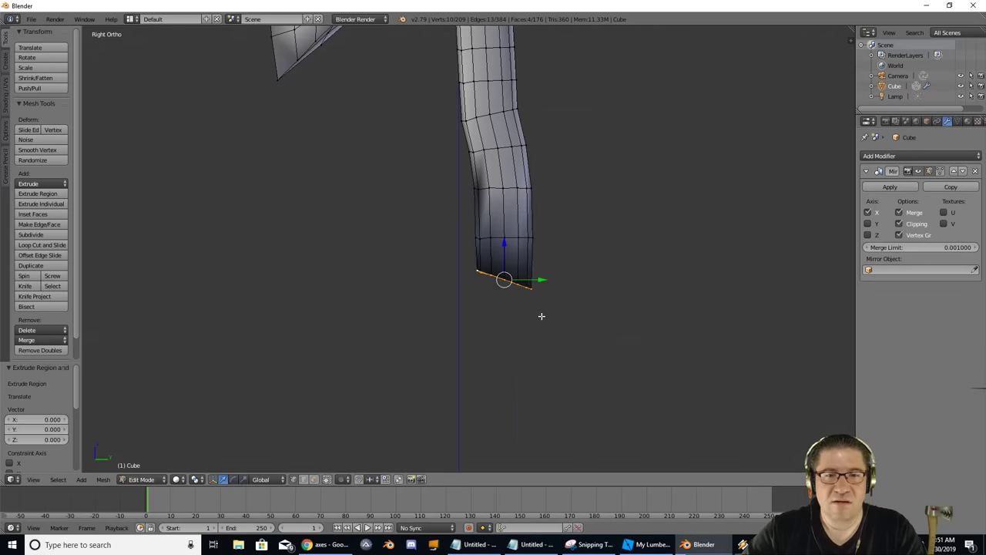
key("ctrl+z")
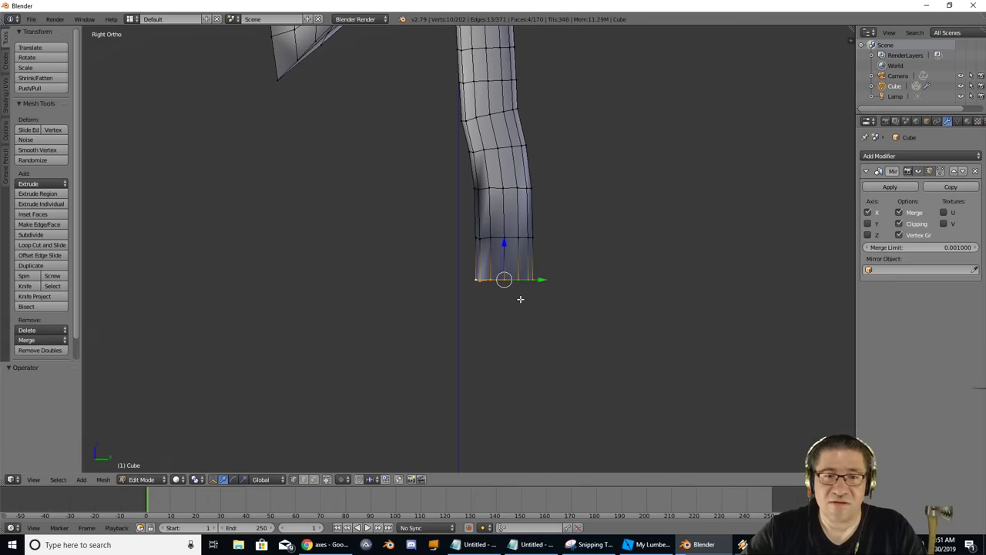
key("ctrl+z")
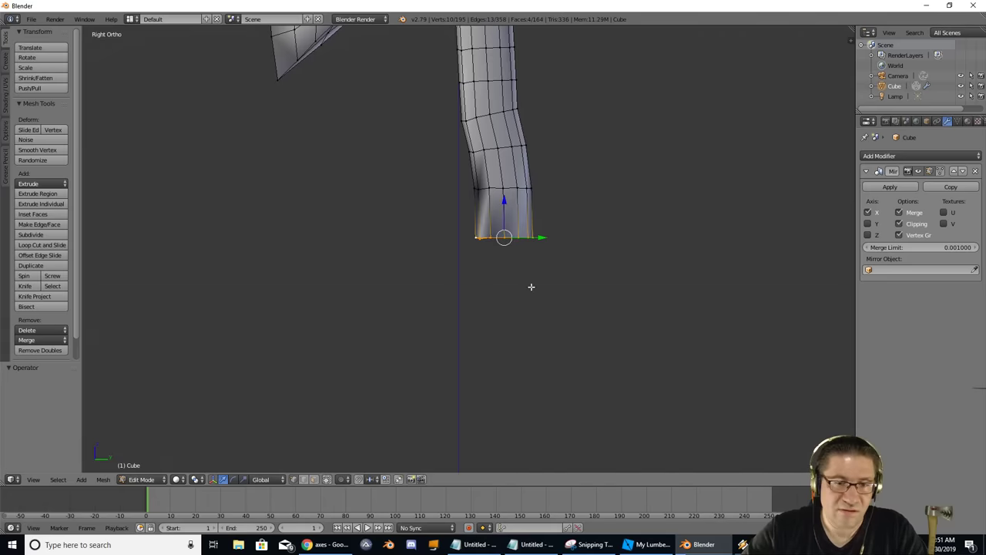
Rebuild two tilted handle sections (9.87°, then 17.3°) and orbit to inspect the curve.
key("e")
left_click(552, 296)
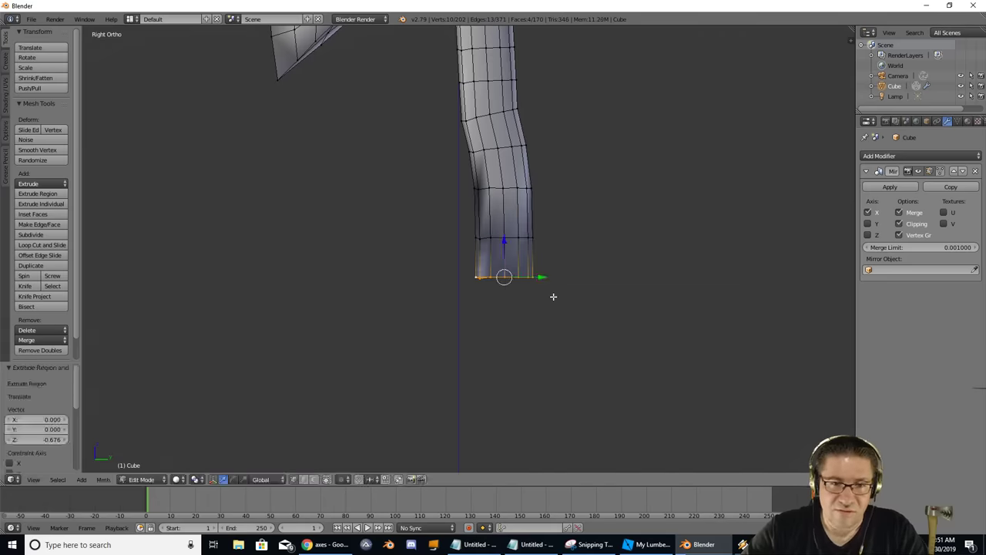
key("r")
left_click(548, 304)
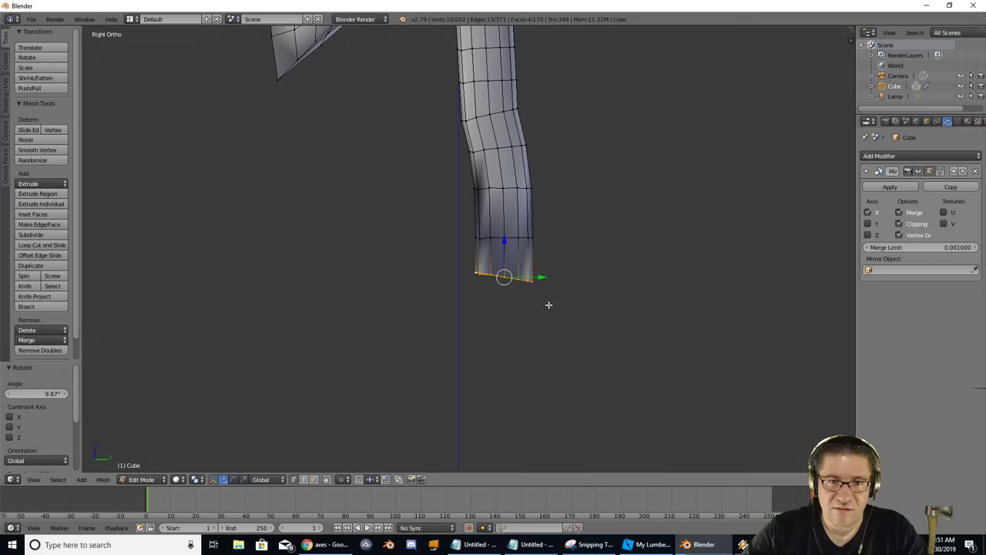
key("e")
left_click(530, 352)
key("r")
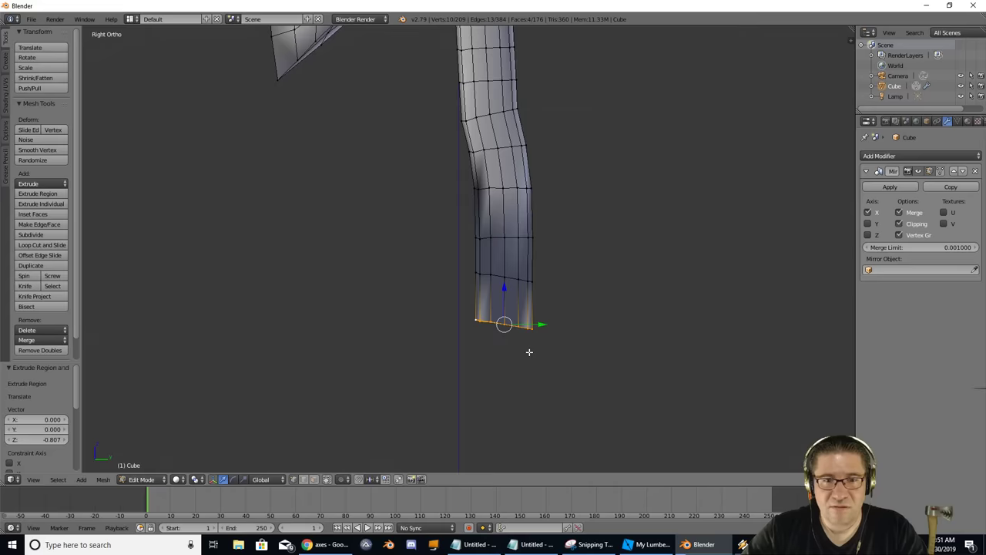
left_click(521, 360)
key("g")
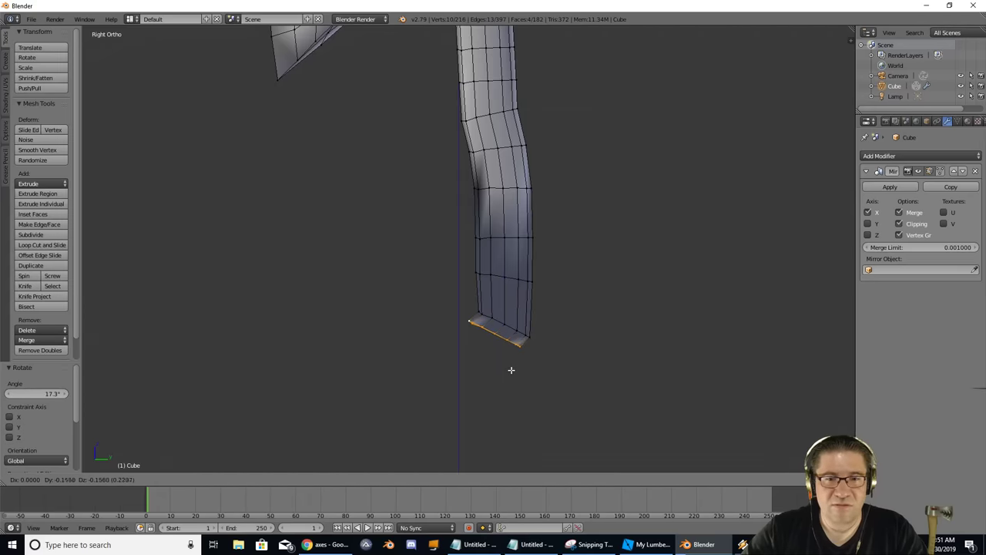
right_click(507, 397)
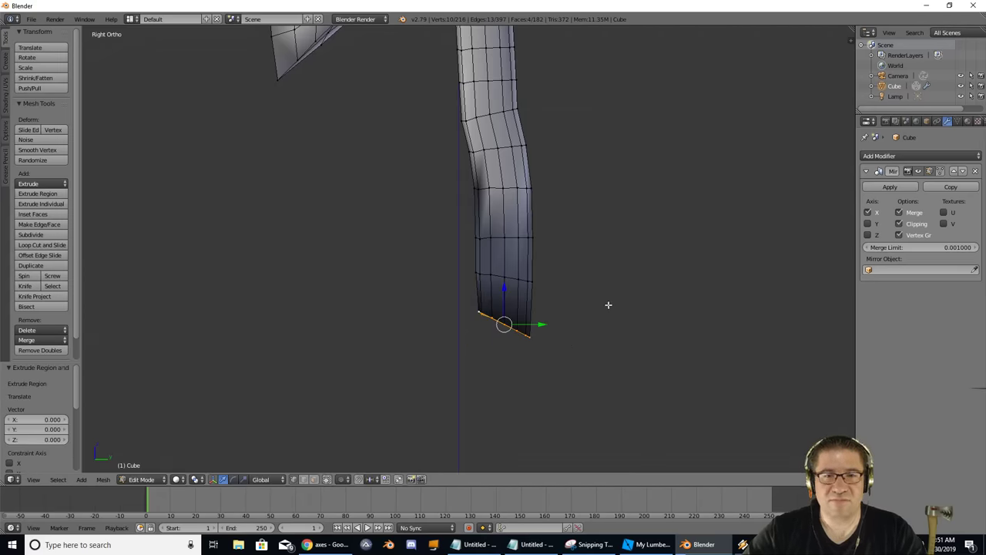
middle_click_drag(609, 305, 708, 215)
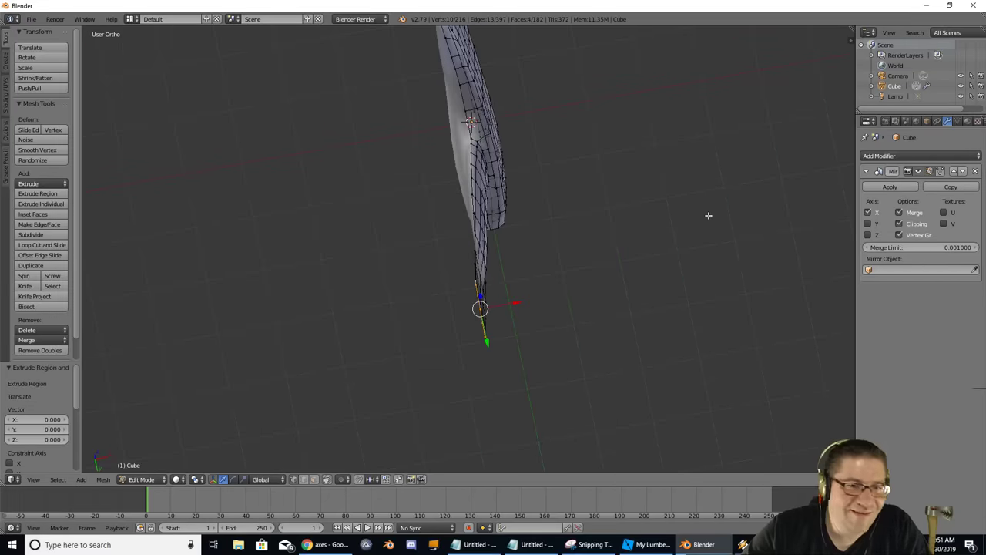
Undo the wavy handle sections back to the short stub, seen in Front Ortho.
key("ctrl+z")
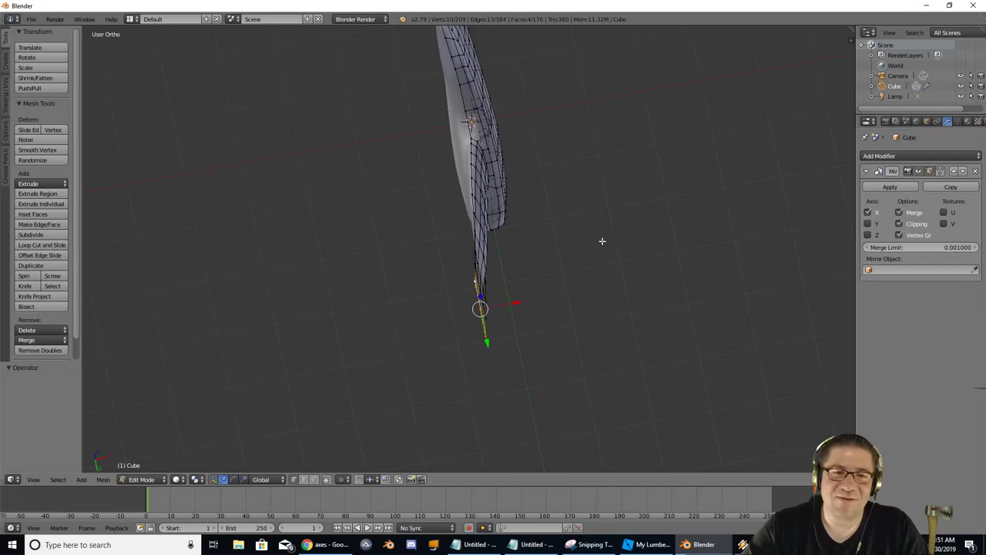
key("ctrl+z")
key("ctrl+z")
key("ctrl+z")
key("ctrl+z")
key("ctrl+z")
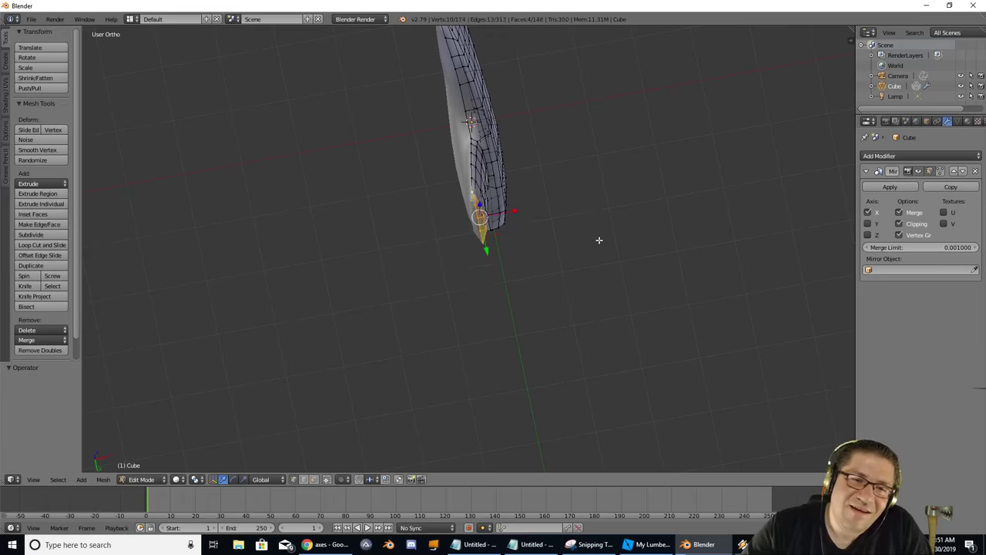
key("ctrl+z")
key("ctrl+z")
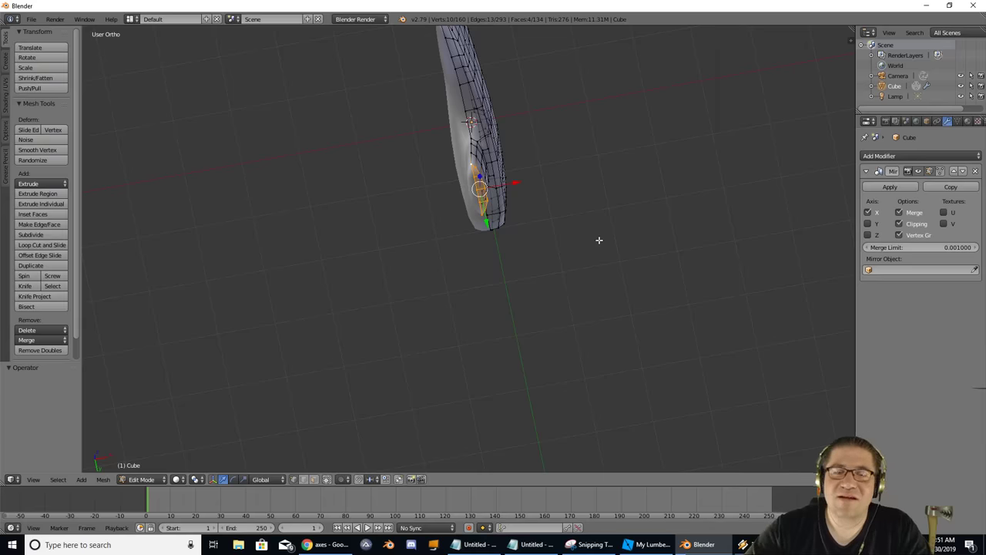
key("KP_1")
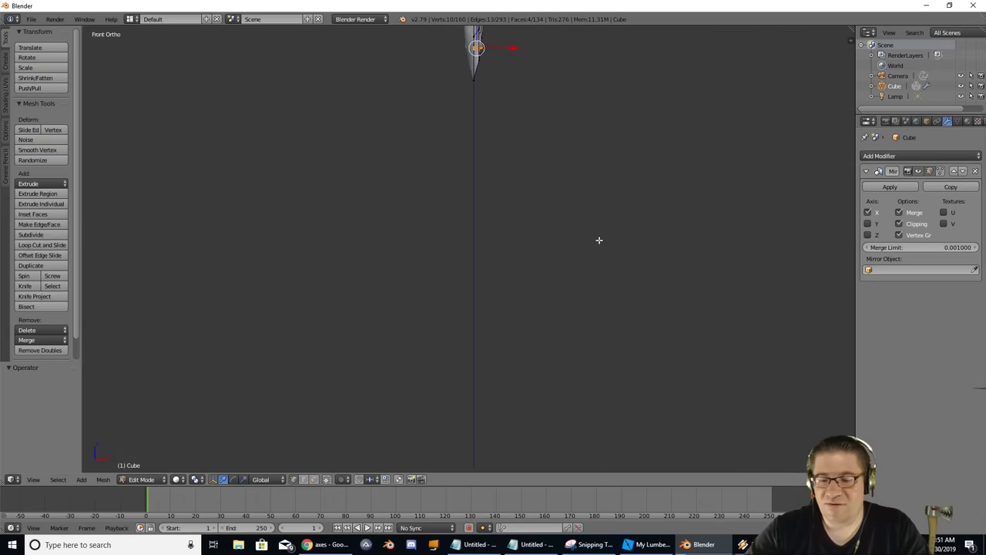
Check the tapered mesh from above, then try extruding the tip and undo it.
key("KP_7")
key("KP_1")
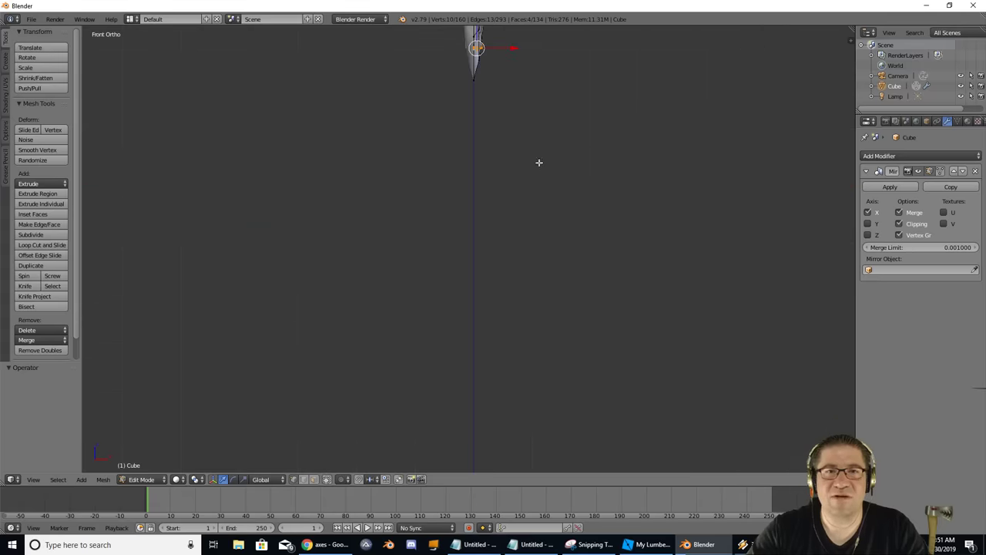
middle_click_drag(539, 162, 534, 262, "shift")
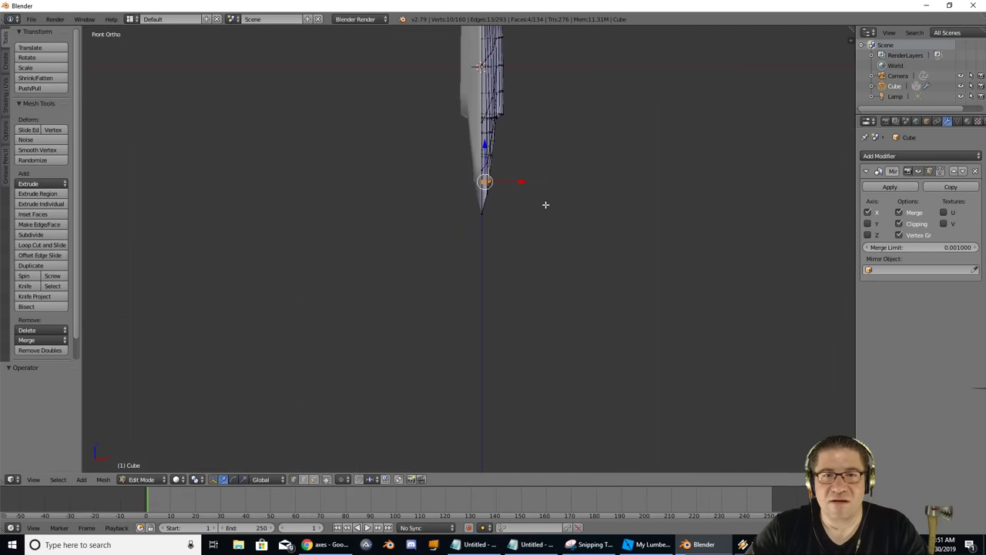
key("e")
left_click(552, 347)
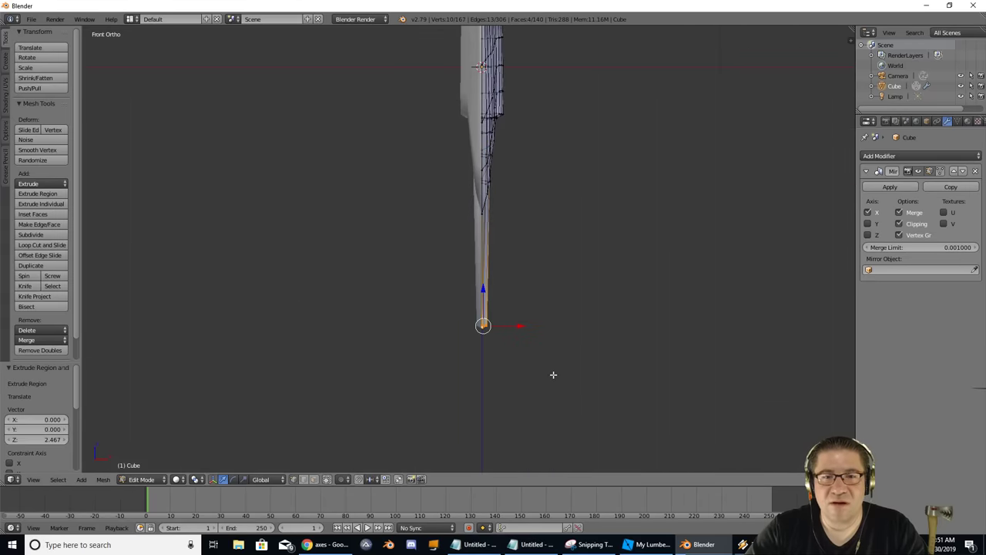
key("ctrl+z")
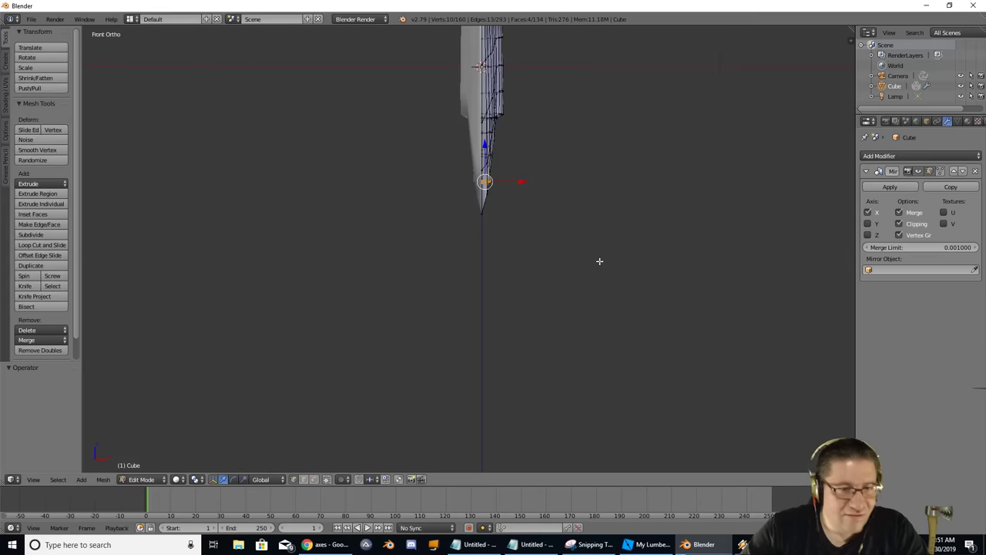
Tilt the bottom end and extrude it 0.149 units straight down along Z.
key("r")
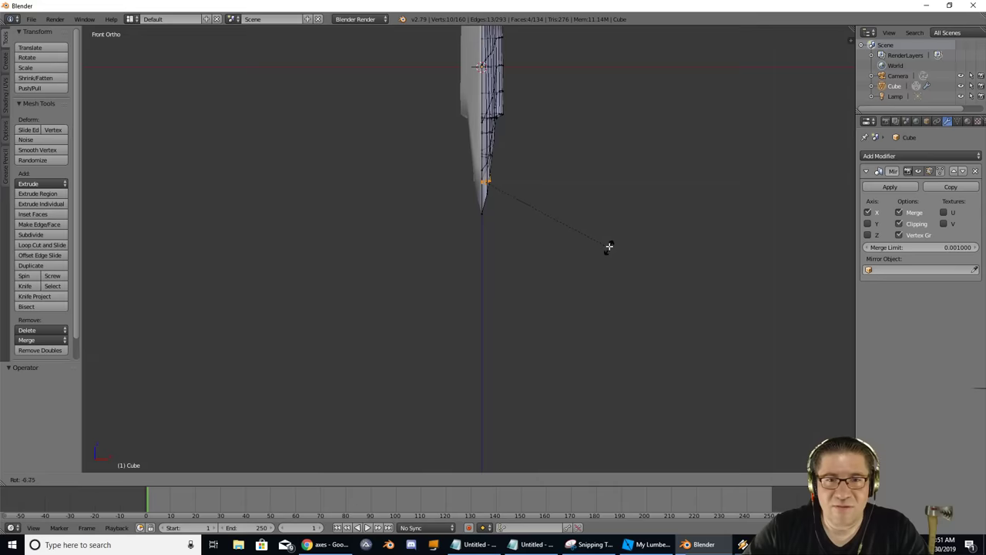
left_click(609, 237)
key("e")
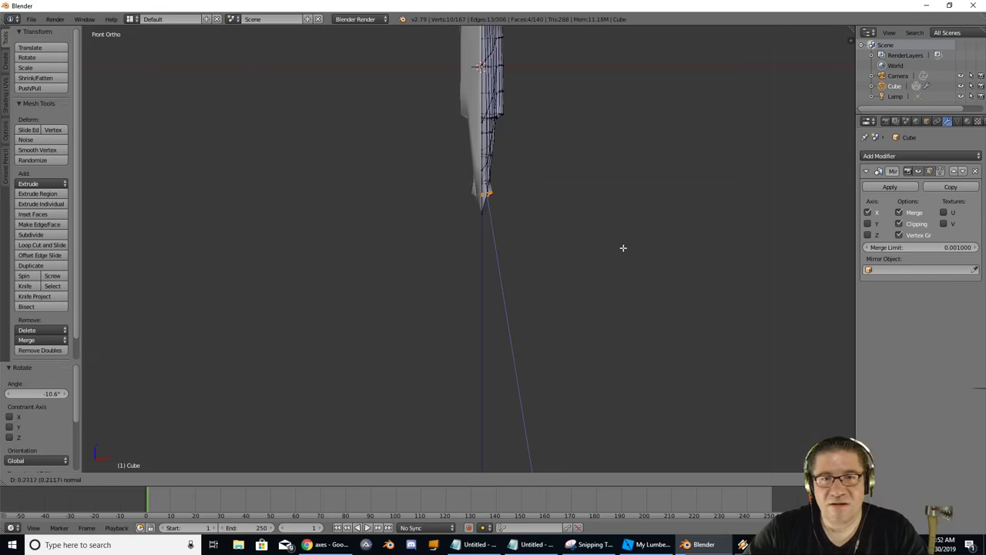
key("z")
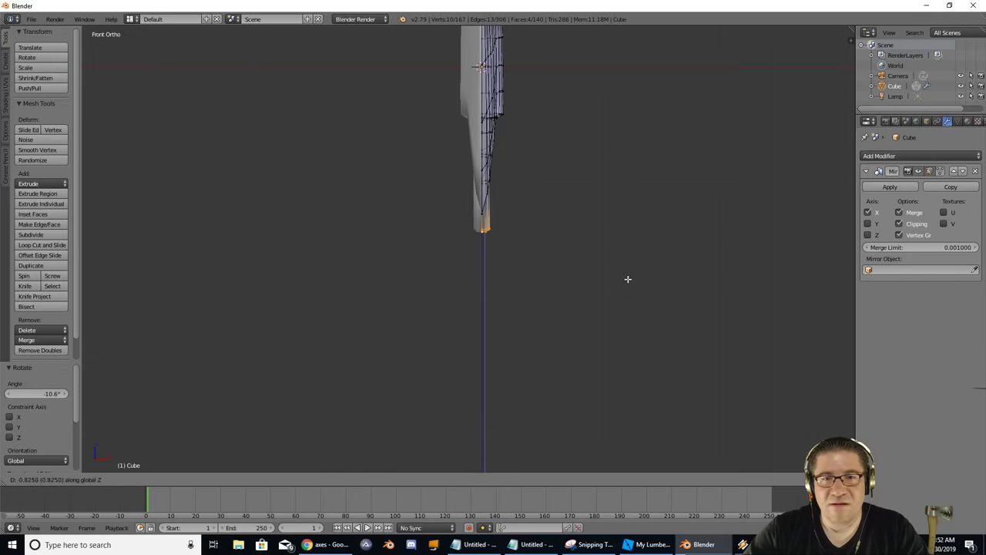
right_click(634, 227)
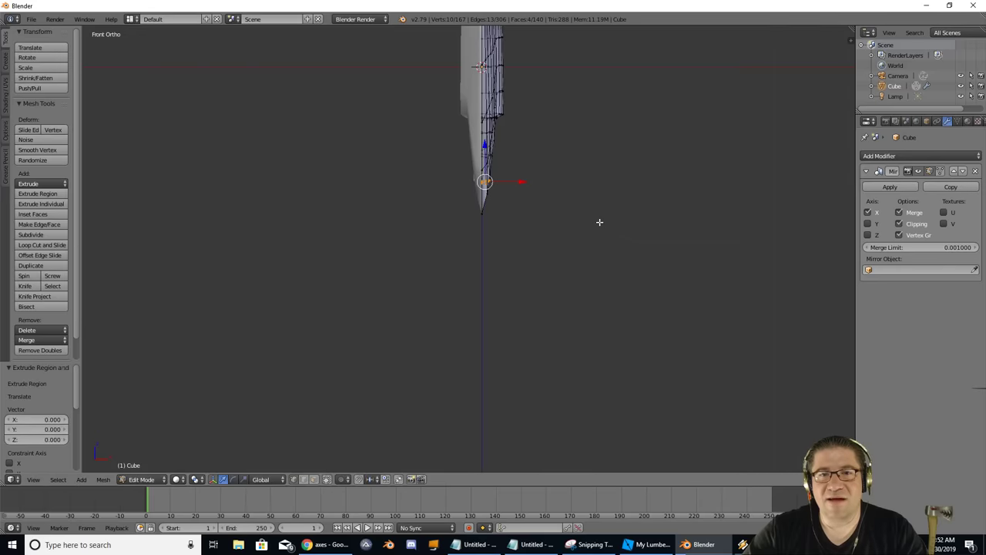
key("e")
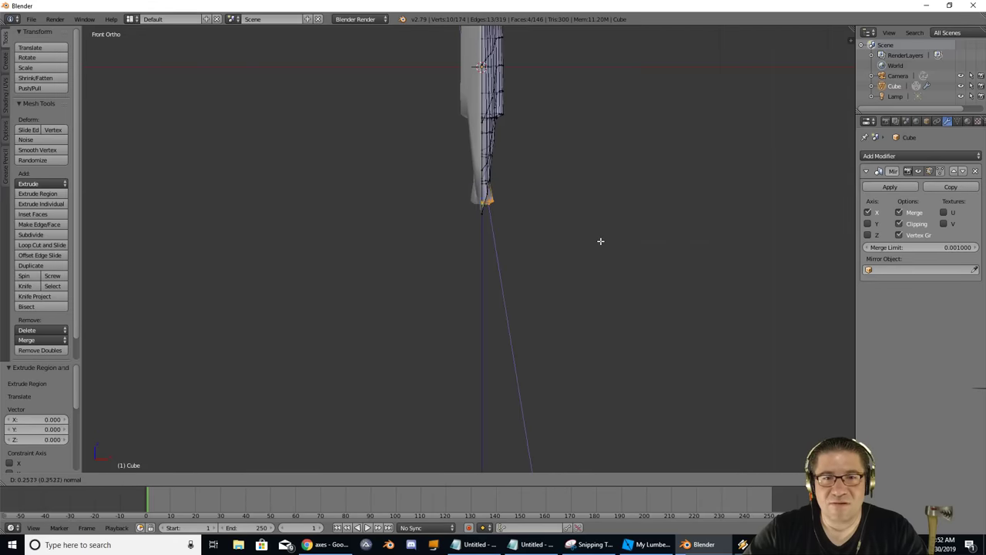
key("z")
key("z")
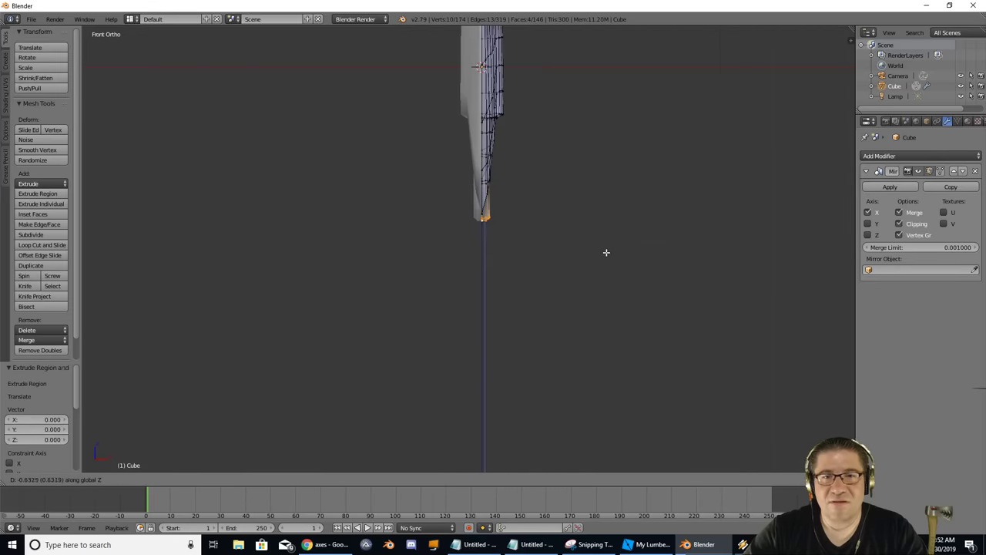
left_click(609, 227)
middle_click_drag(609, 228, 500, 226)
In Right Ortho, extrude a Z-locked handle segment, then tilt and shift its bottom edge.
key("KP_3")
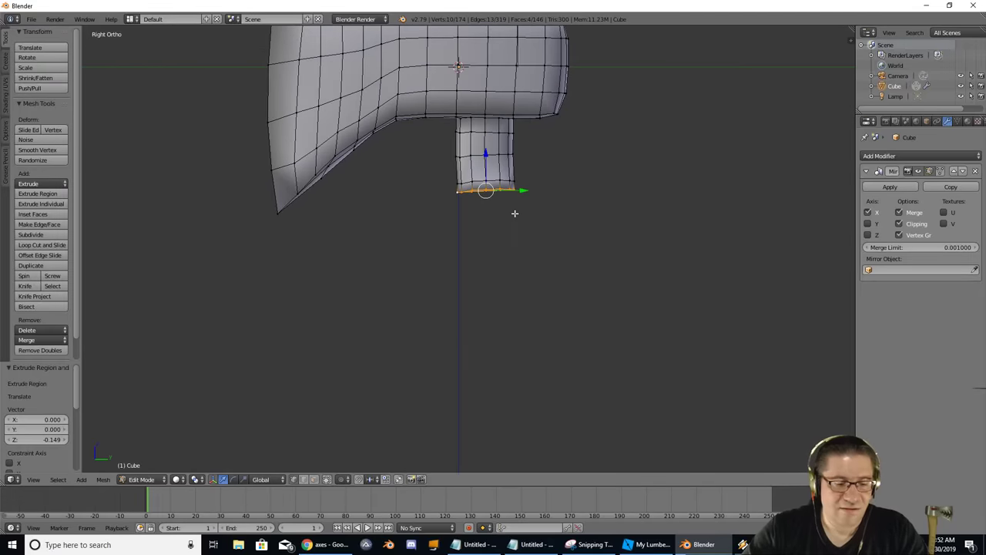
key("e")
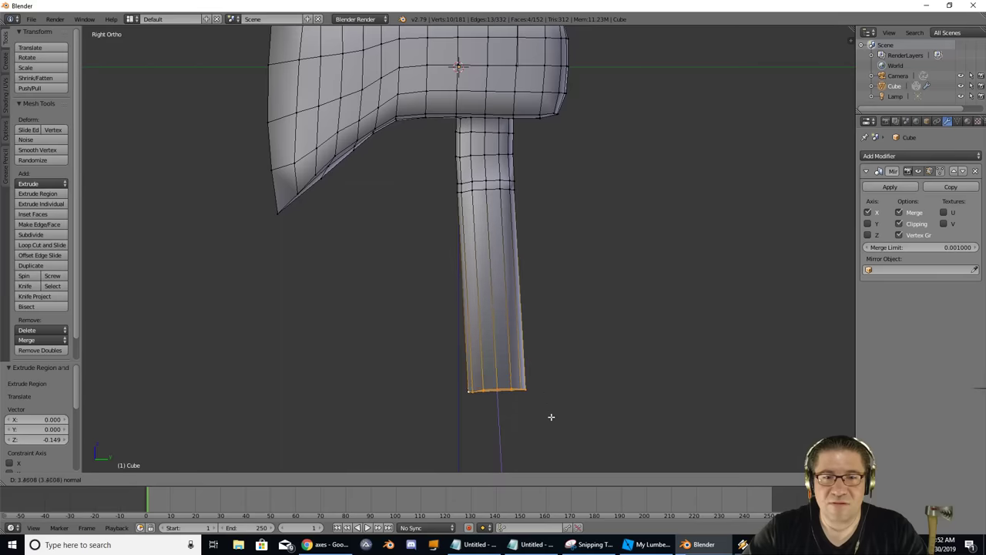
middle_click(571, 351)
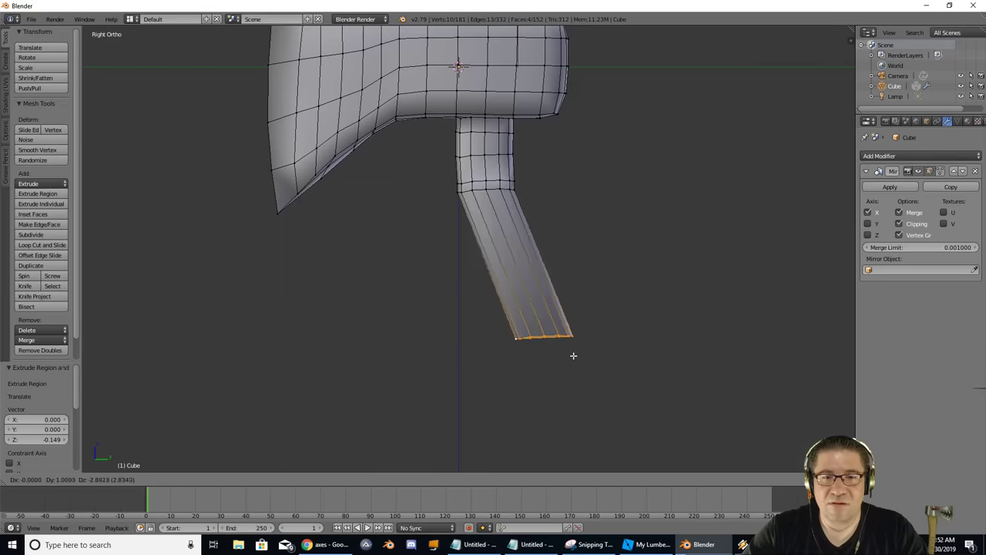
key("z")
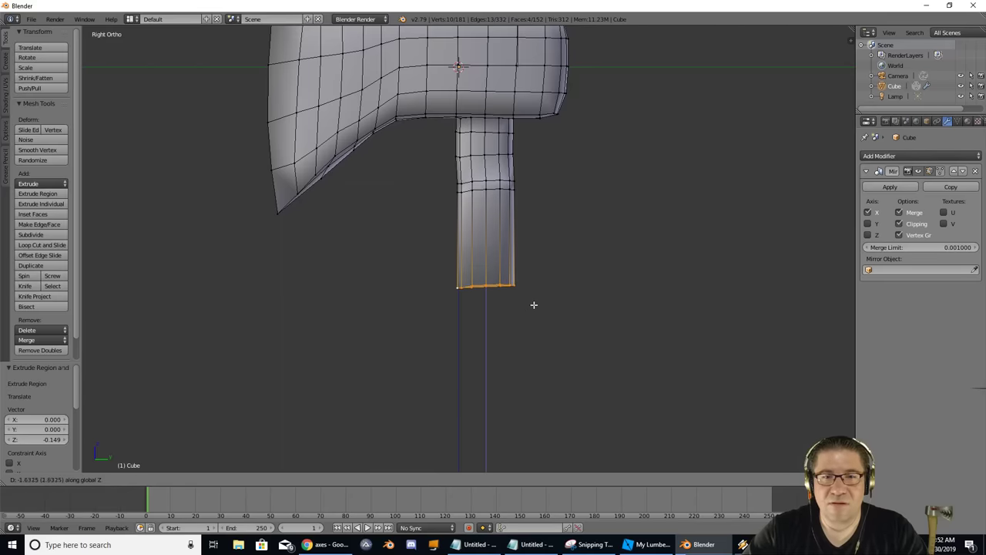
left_click(552, 264)
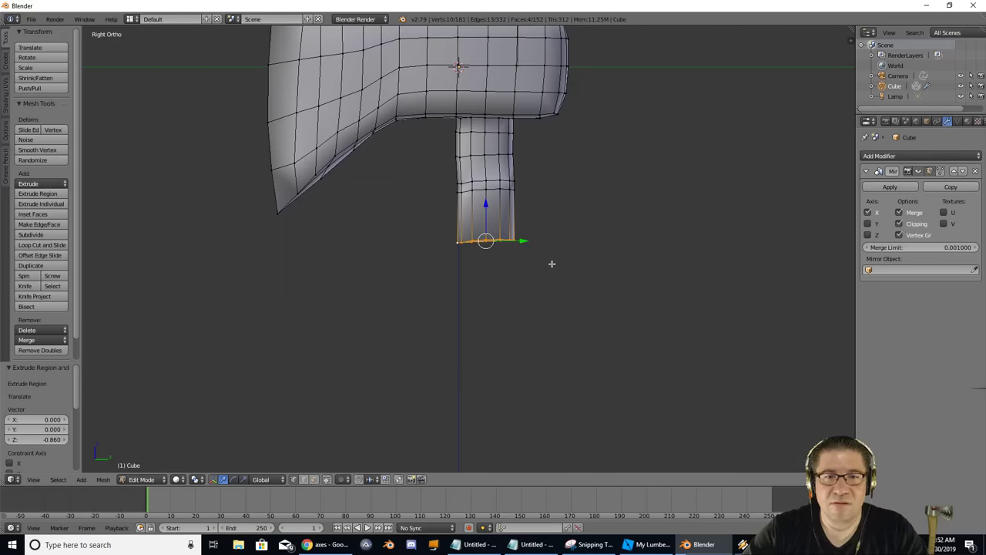
key("r")
left_click(555, 252)
key("g")
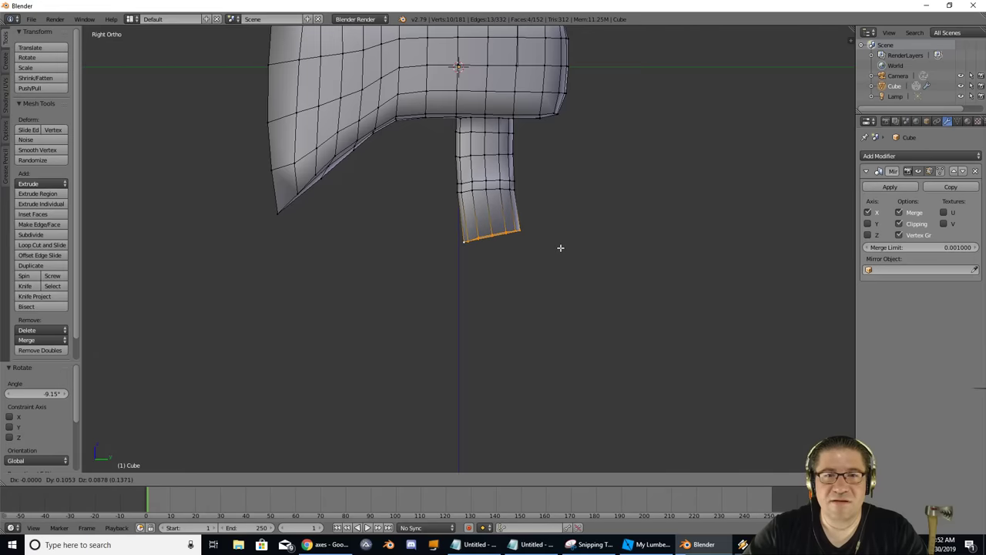
left_click(561, 247)
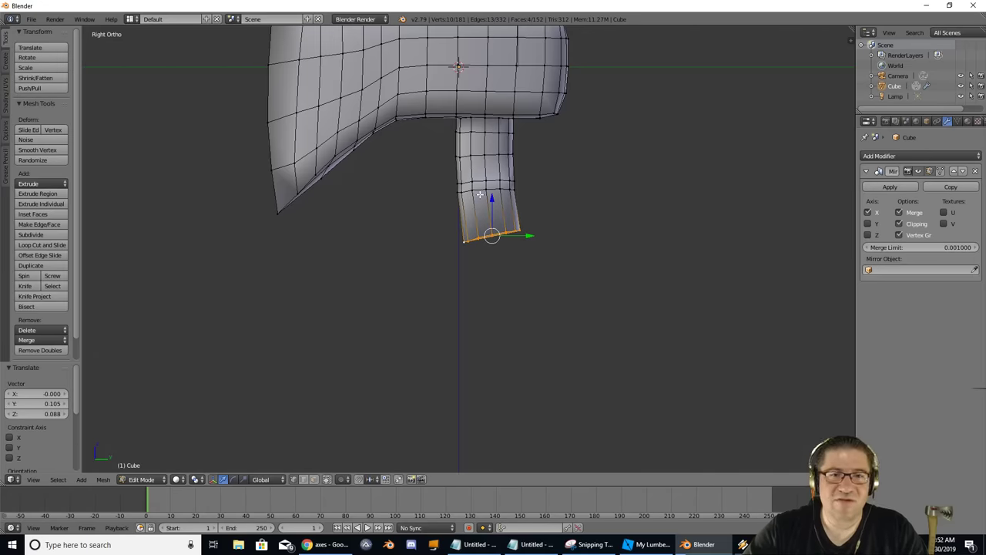
Box-select an edge loop on the handle and move it down.
key("a")
key("b")
left_click_drag(452, 185, 524, 193)
key("g")
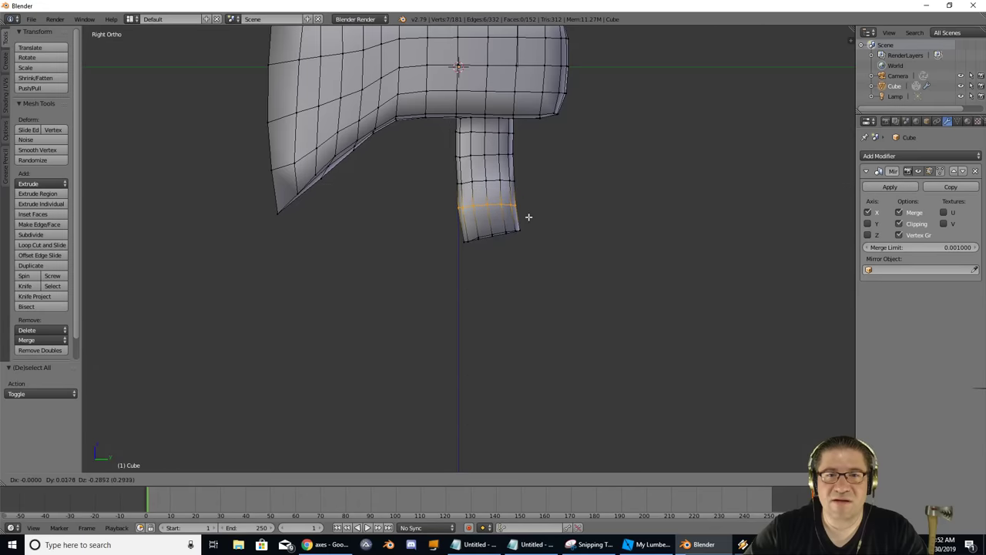
left_click(519, 209)
Extrude the bottom loop along its tilted direction and rotate it to form the kink.
key("a")
key("b")
left_click_drag(455, 215, 568, 275)
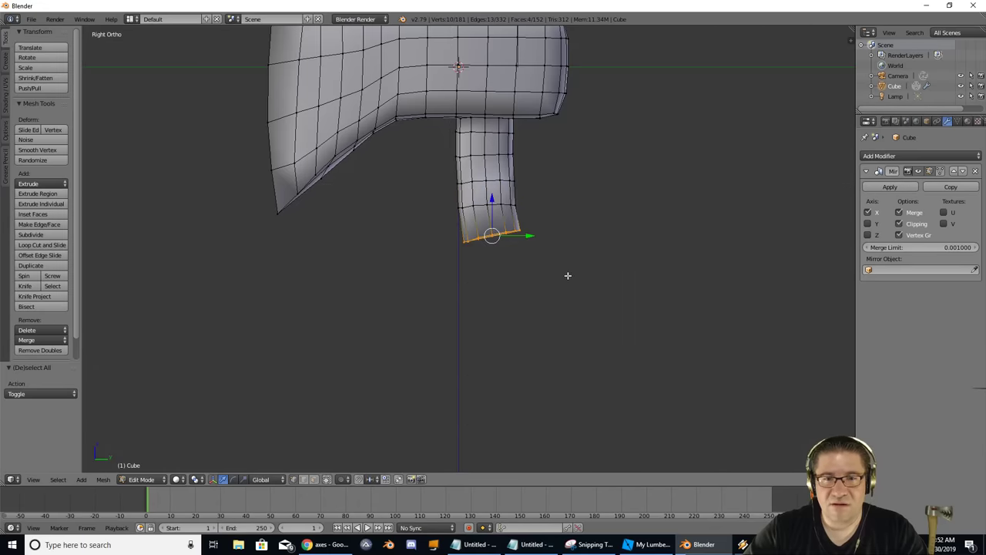
key("e")
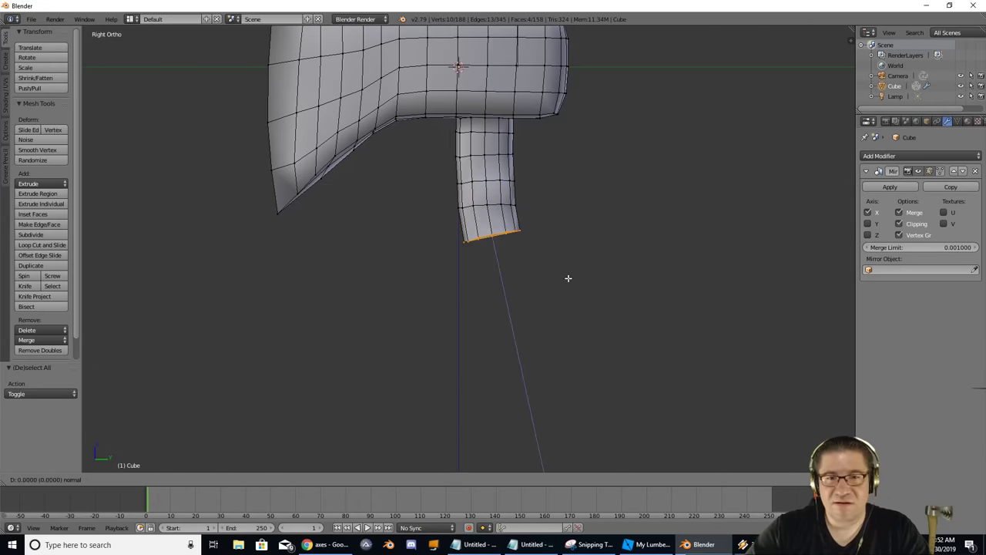
key("z")
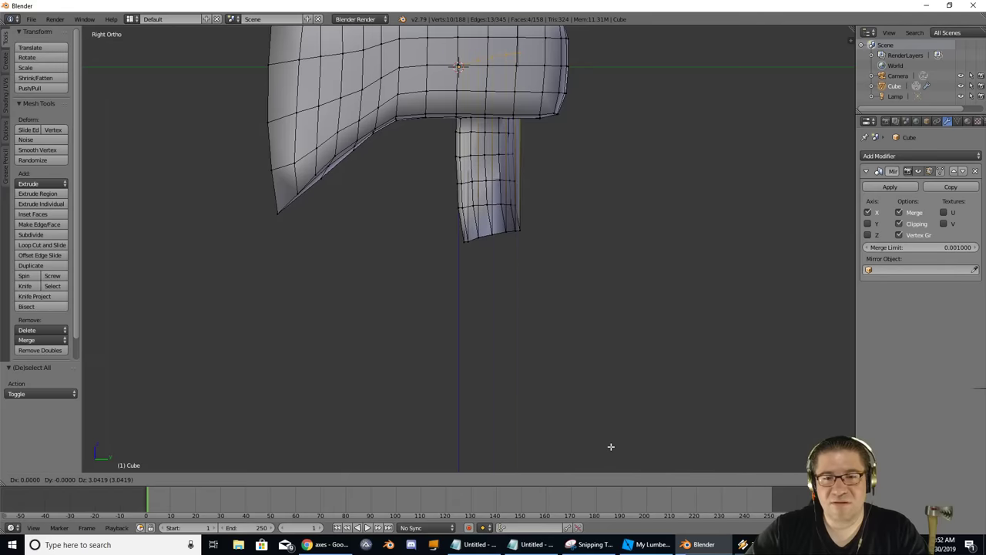
key("z")
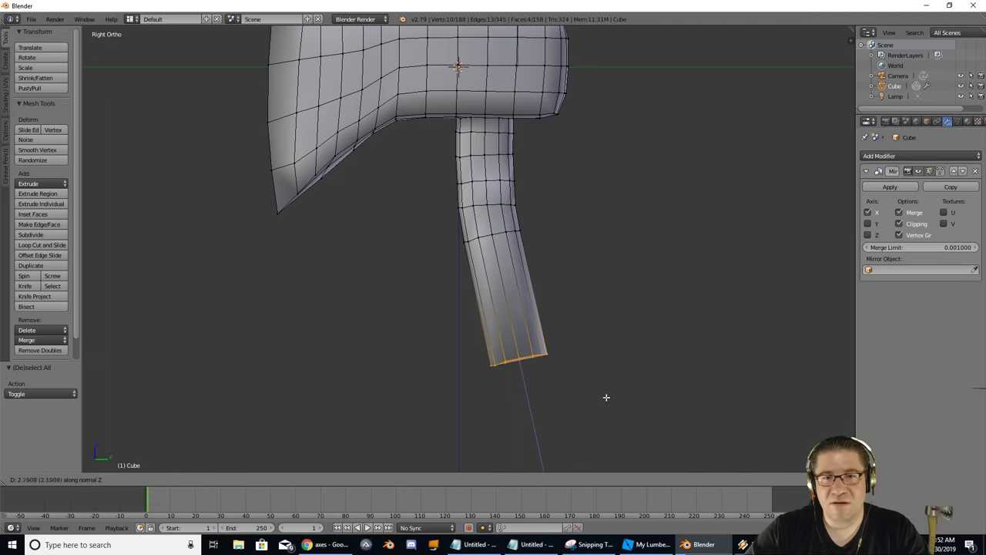
left_click(588, 325)
key("r")
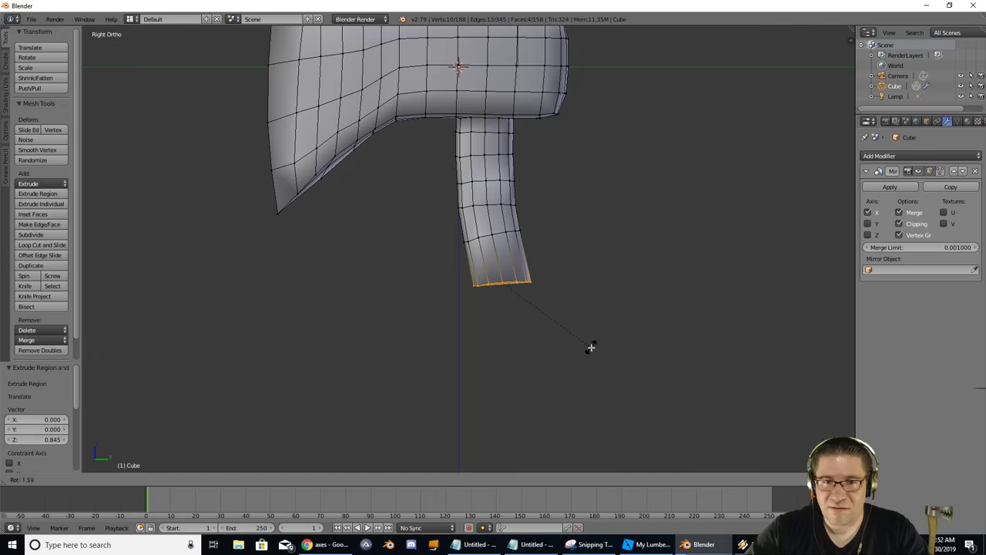
left_click(591, 349)
Add a rotated lower section and a straight vertical end, then nudge the end ring.
key("e")
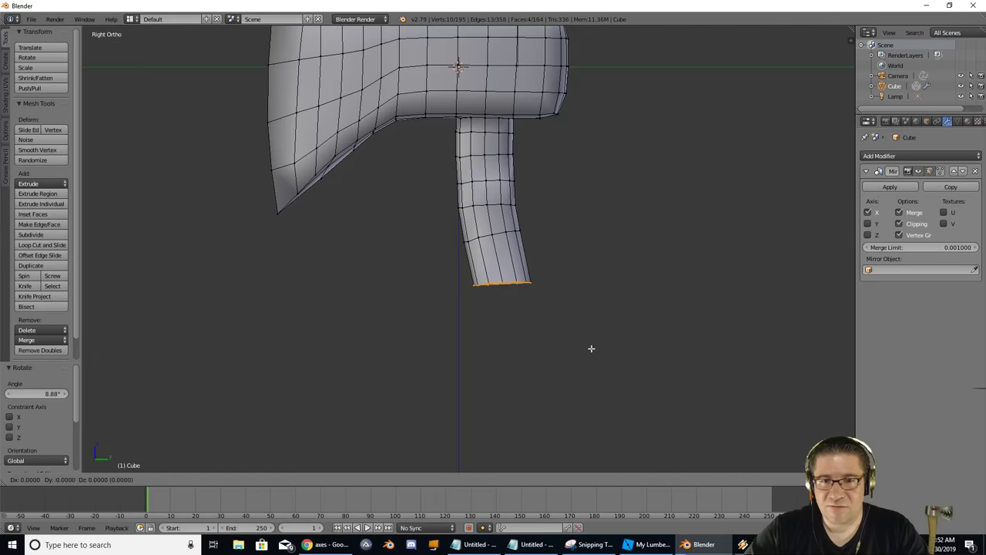
left_click(594, 418)
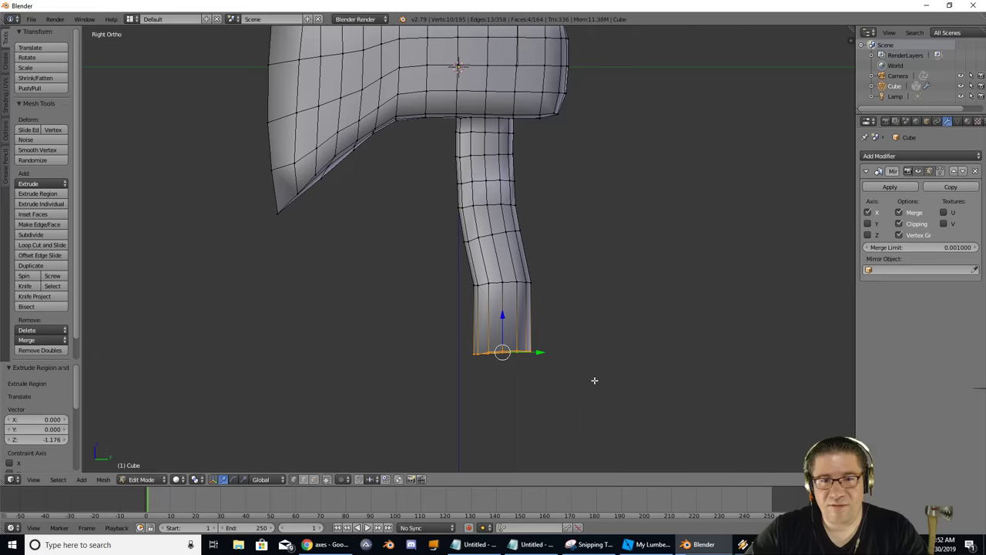
key("r")
left_click(588, 389)
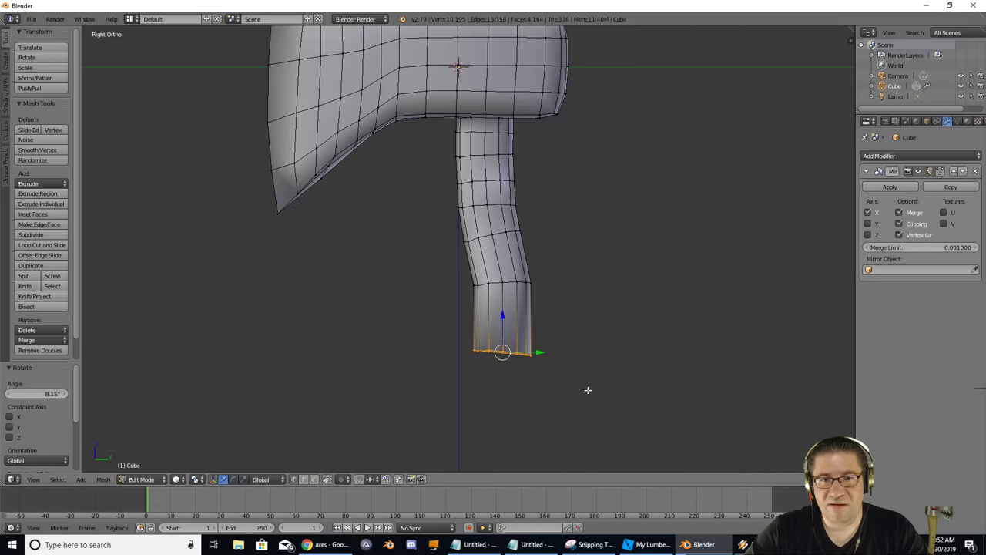
key("e")
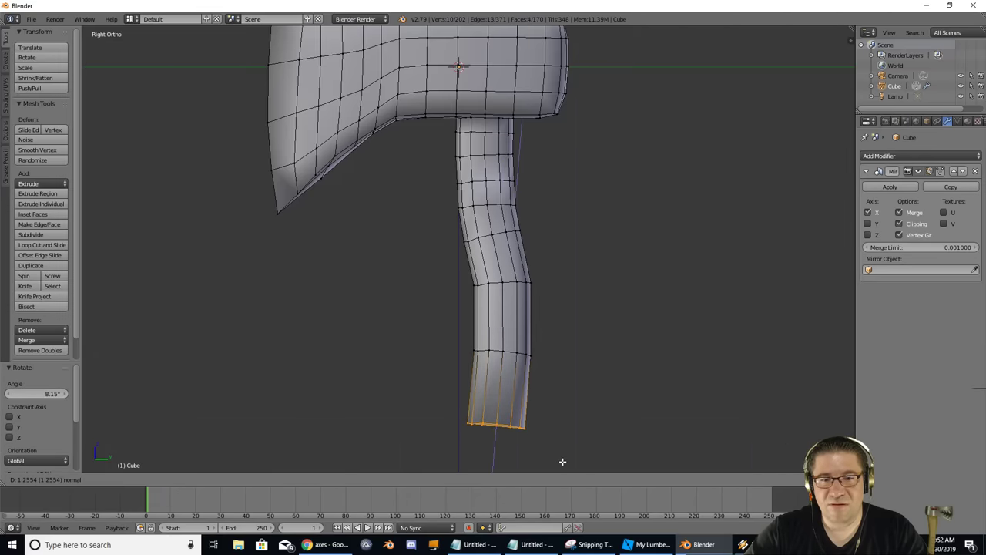
key("z")
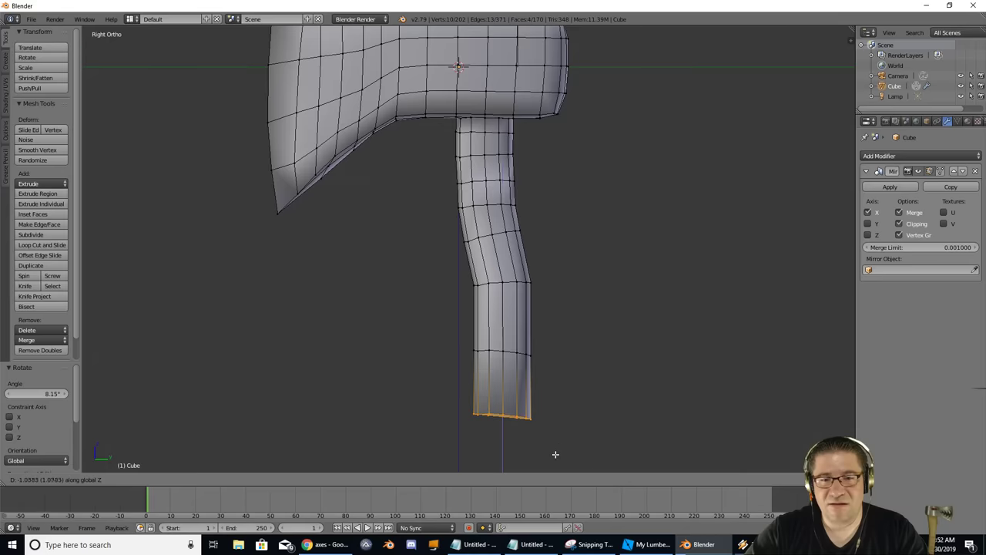
left_click(554, 456)
key("g")
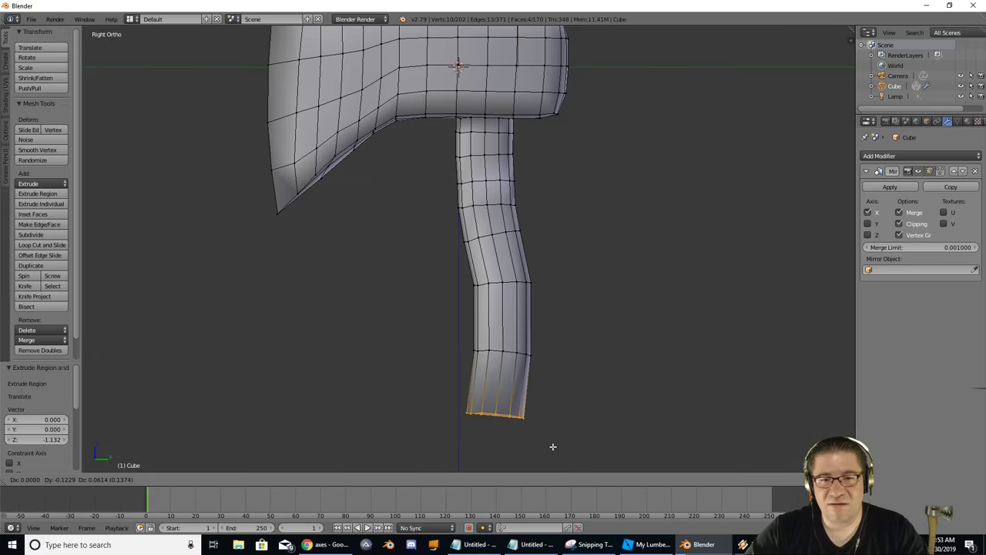
left_click(555, 445)
Box-select edge rings along the handle, then undo the last handle edits.
key("a")
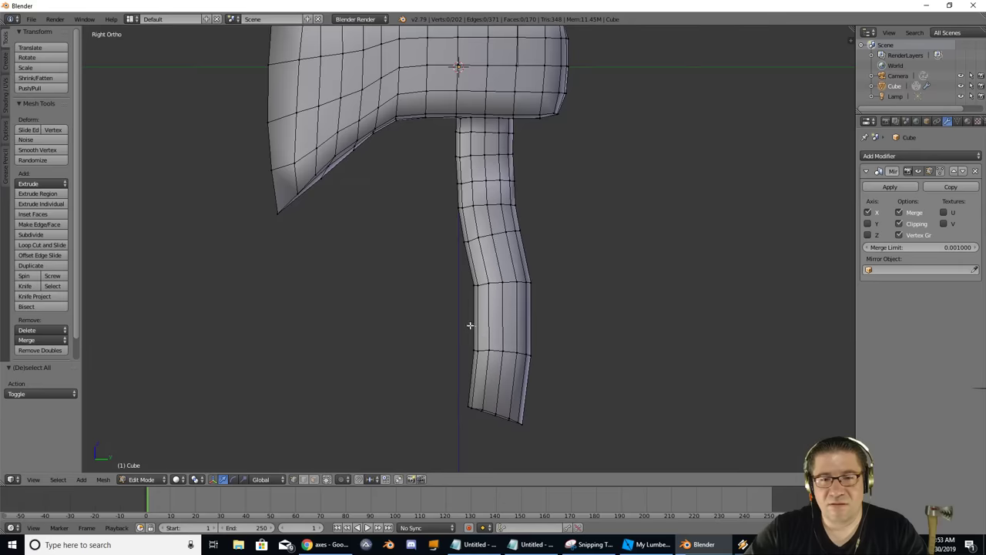
left_click_drag(524, 373, 545, 378)
key("b")
left_click_drag(465, 327, 566, 380)
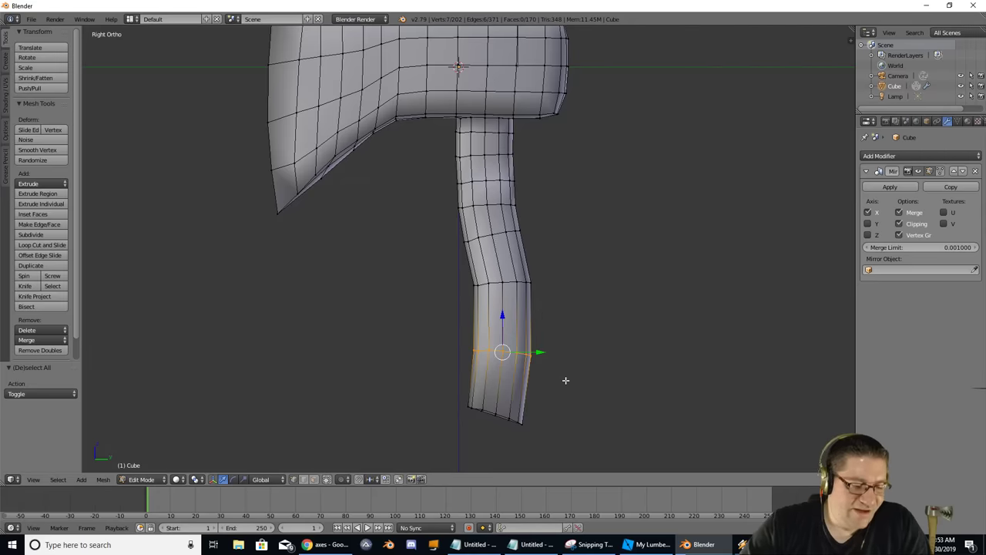
key("ctrl+z")
key("ctrl+z")
key("ctrl+z")
key("ctrl+z")
key("ctrl+z")
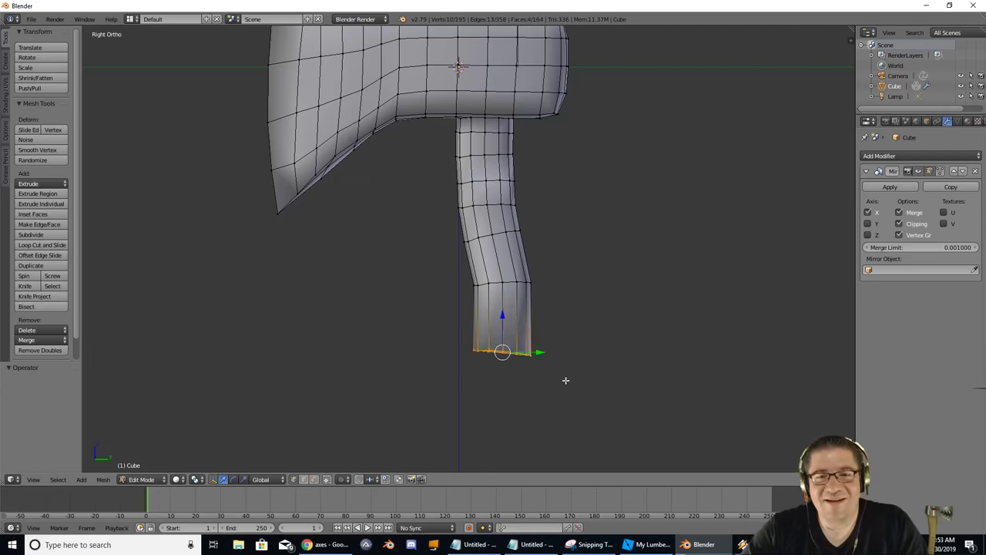
Undo three more handle extensions and scale the stub's end ring flat along Z.
key("ctrl+z")
key("ctrl+z")
key("ctrl+z")
key("ctrl+z")
key("ctrl+z")
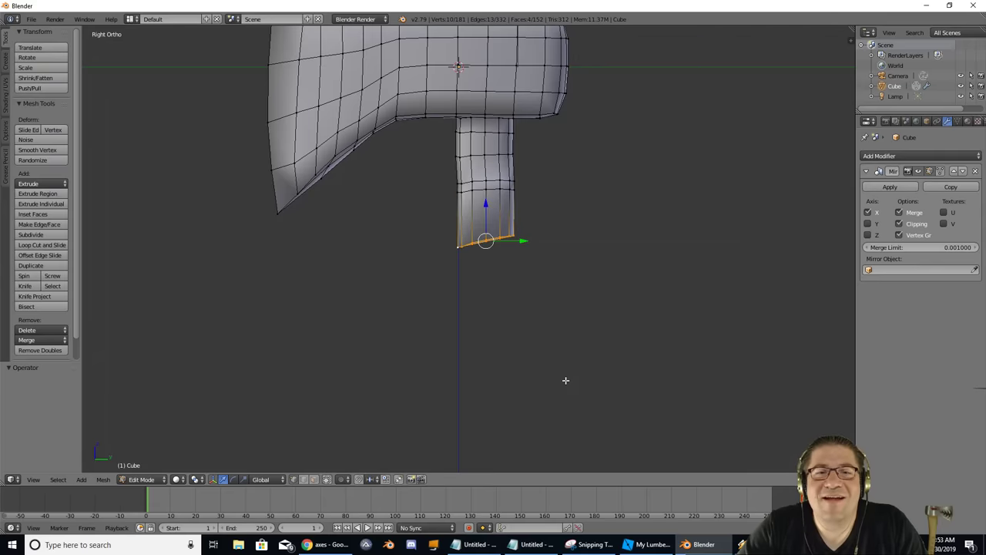
key("ctrl+z")
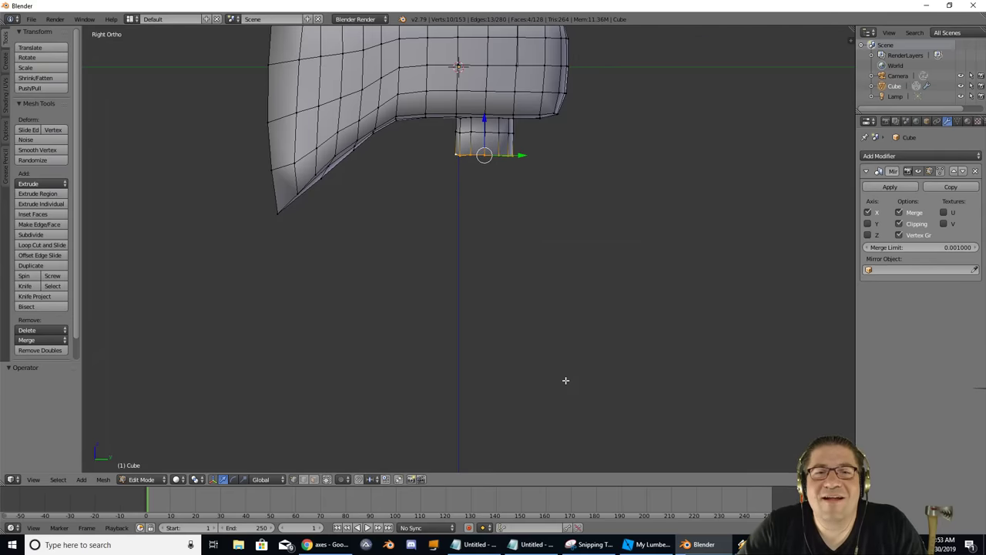
key("ctrl+z")
scroll(525, 227, "up", 2)
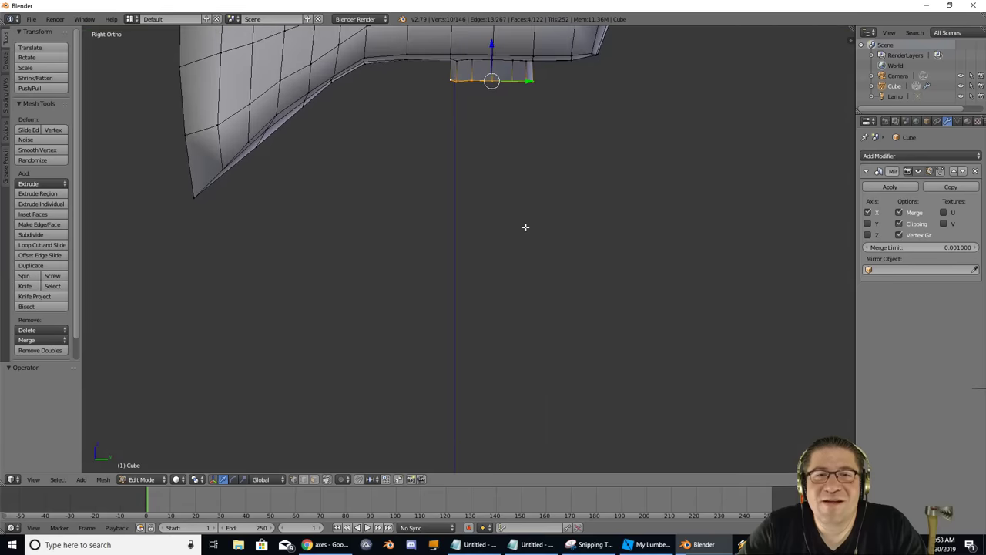
key("s")
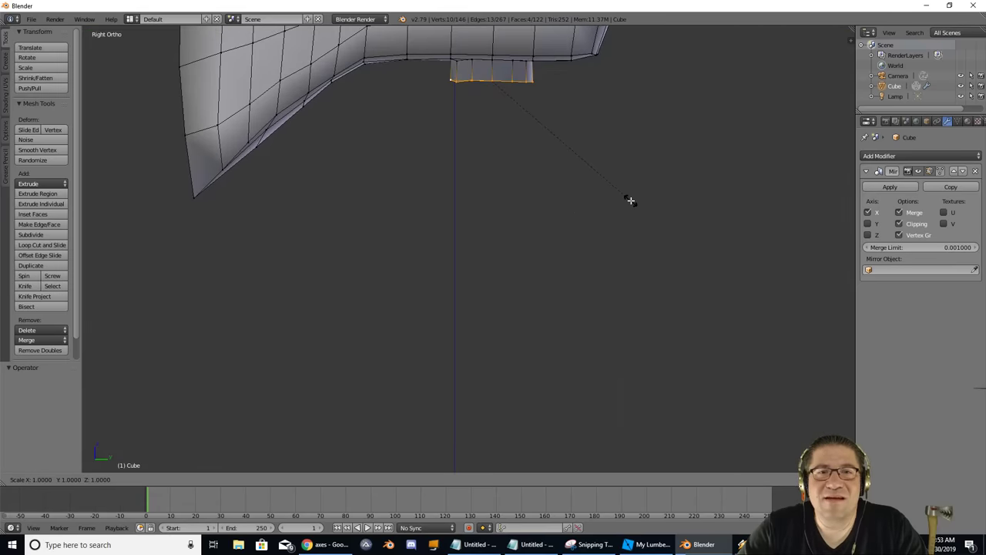
key("z")
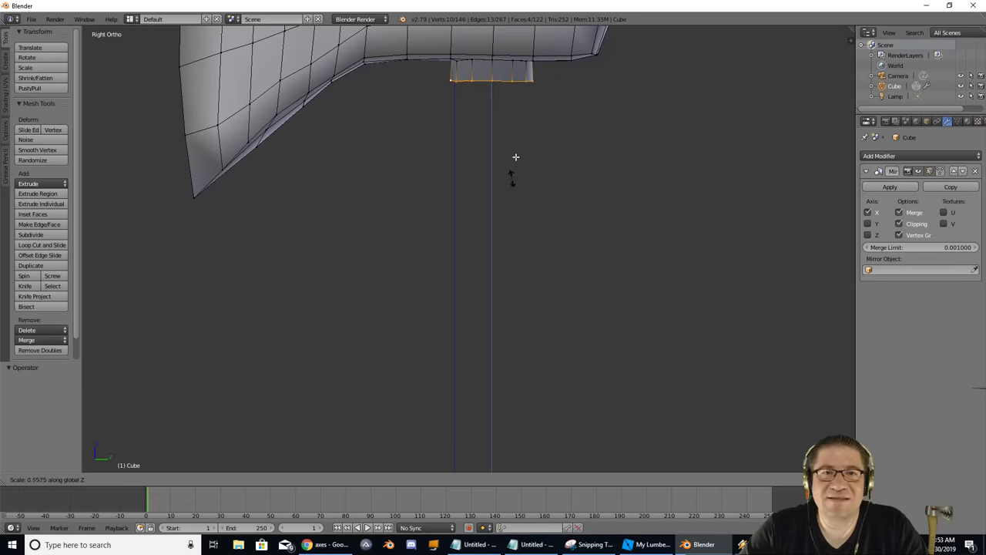
left_click(494, 78)
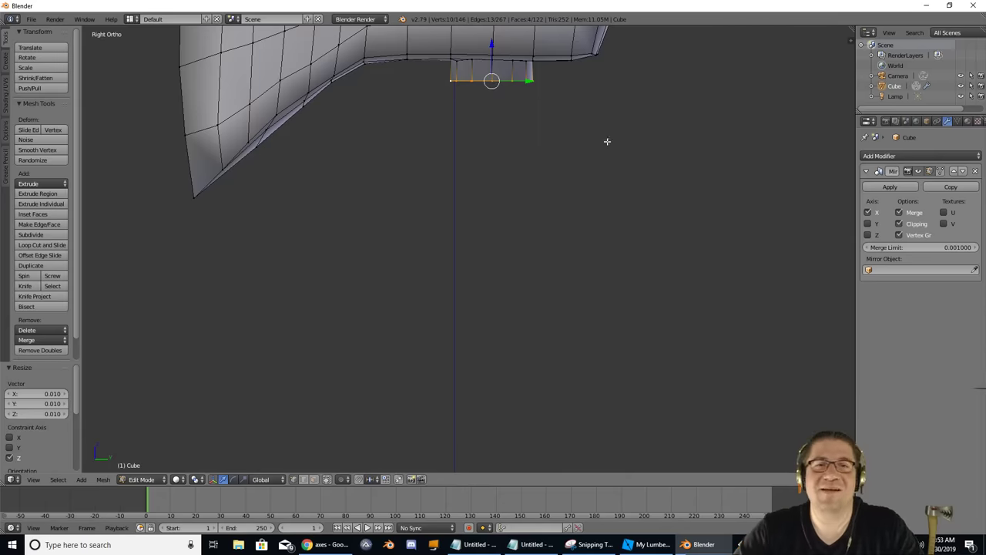
Nudge a single stub vertex slightly, then return to the side view.
middle_click_drag(608, 141, 639, 49)
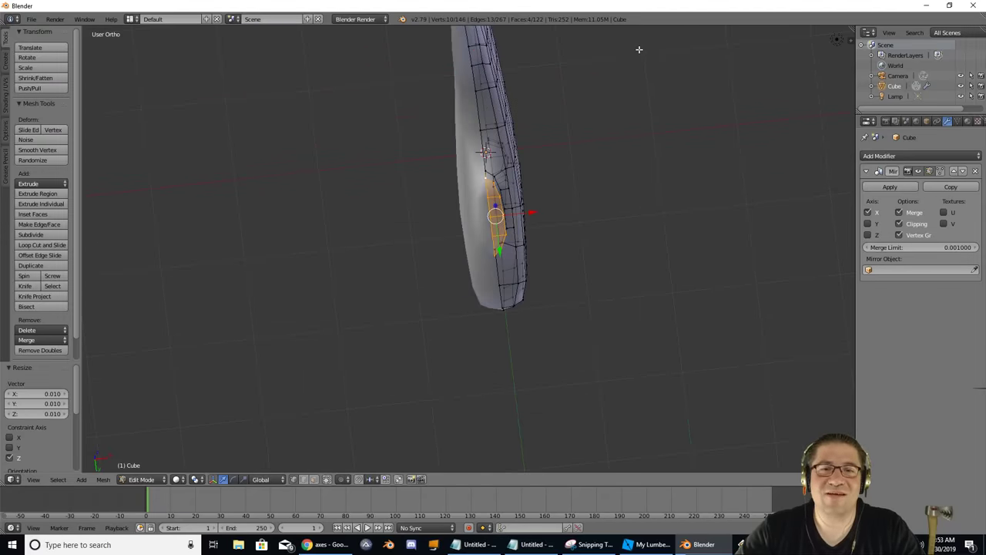
right_click(506, 234)
key("g")
left_click(505, 235)
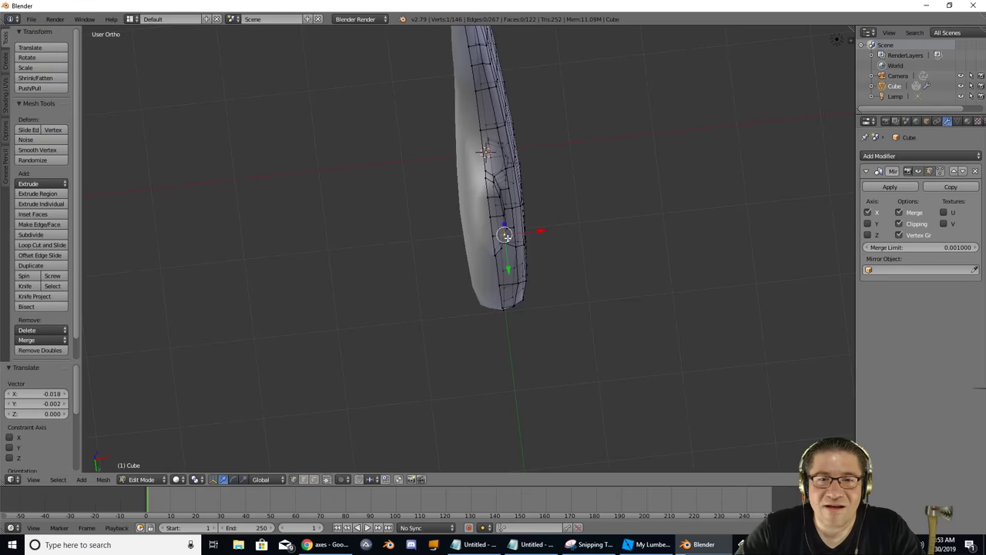
middle_click_drag(548, 230, 490, 269)
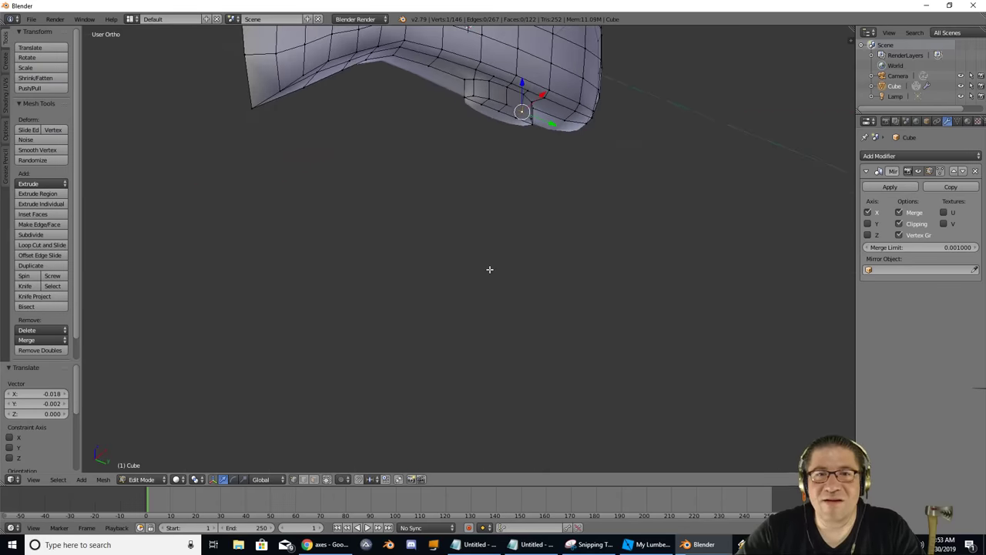
key("KP_3")
Box-select the stub's bottom ring and scale it along Z to 0.150.
key("a")
key("b")
left_click_drag(445, 75, 565, 90)
key("s")
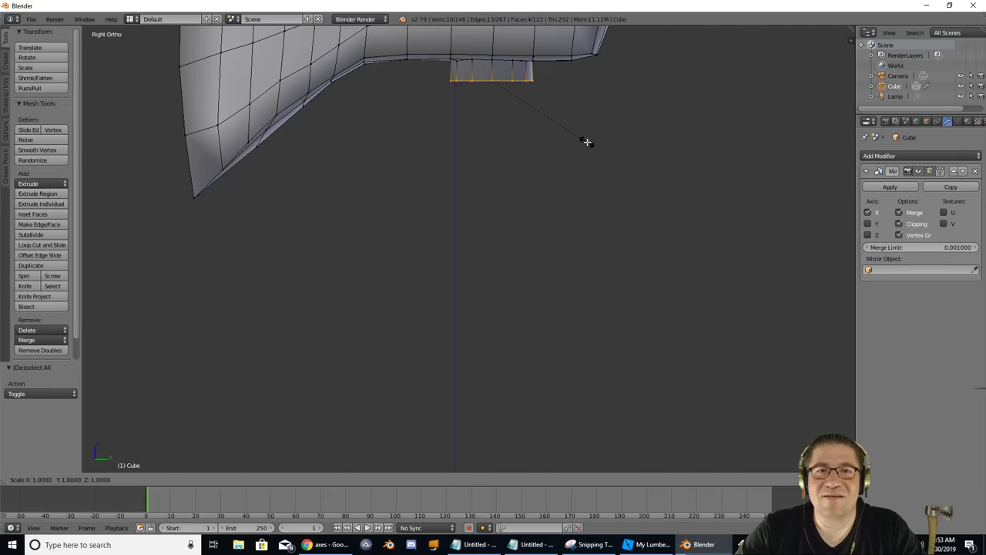
key("z")
left_click(505, 91)
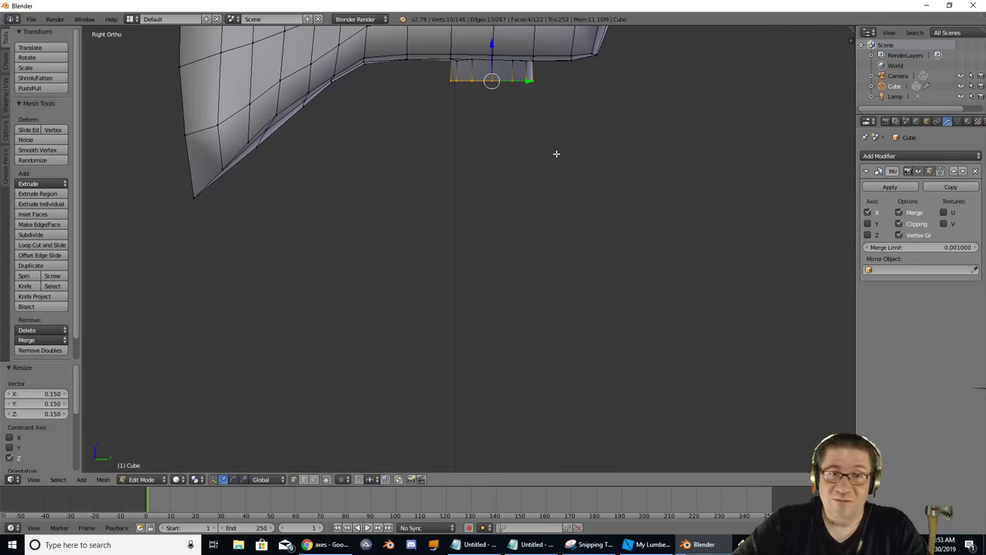
Extrude the first straight handle sections downward, redoing the second one.
key("e")
left_click(503, 133)
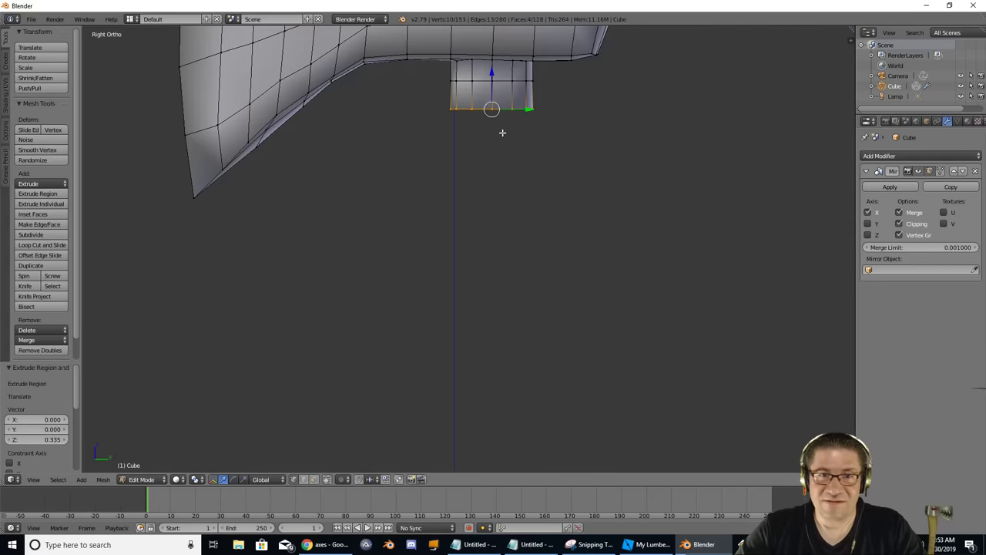
key("e")
left_click(502, 175)
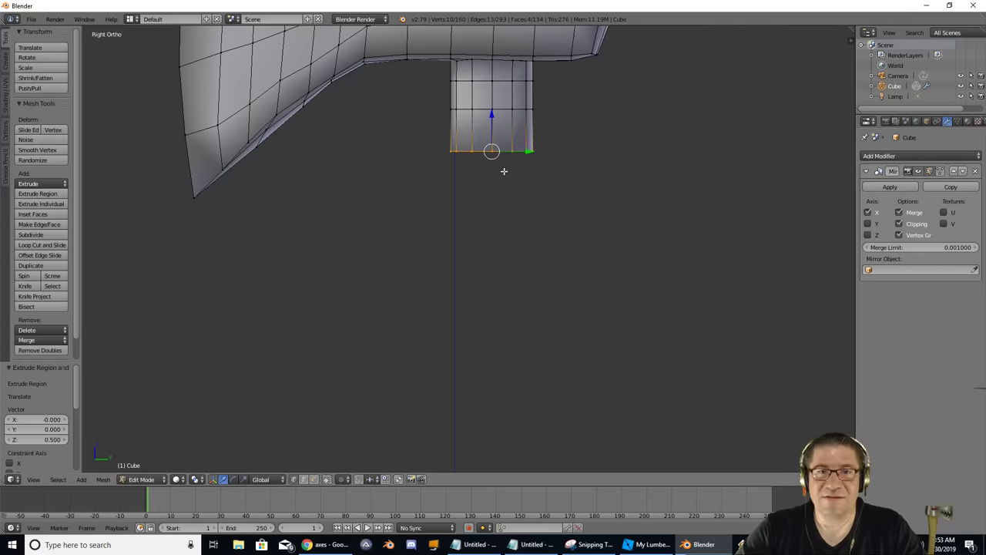
key("ctrl+z")
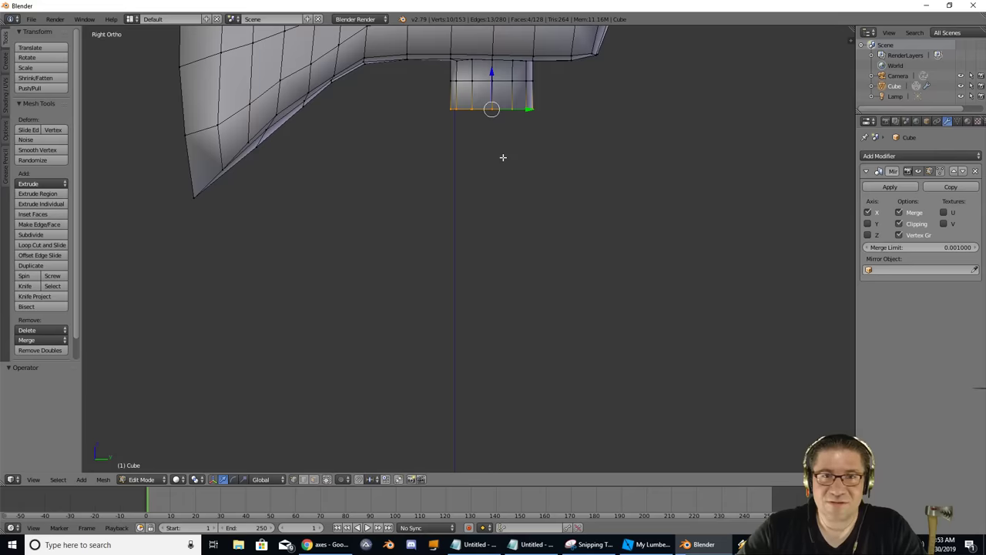
key("e")
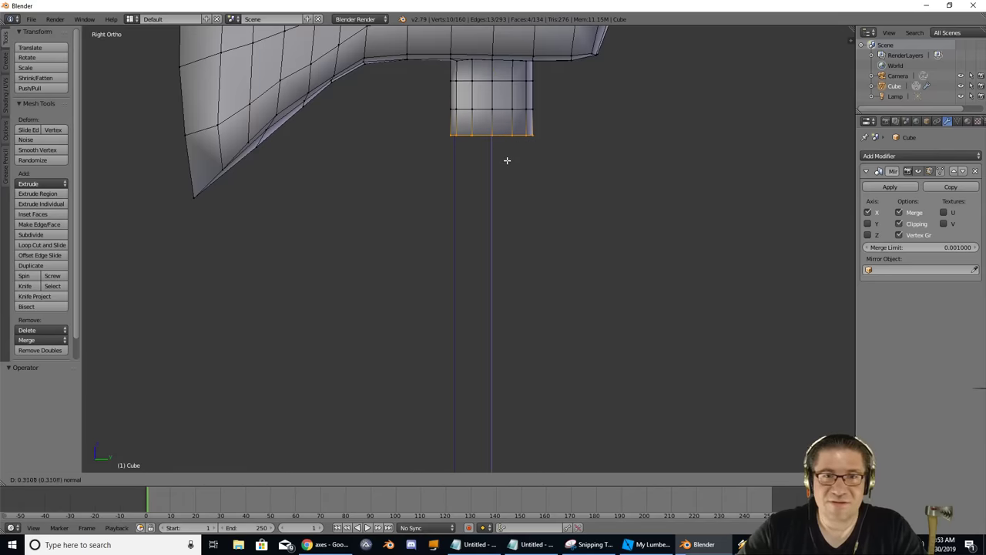
left_click(508, 164)
key("e")
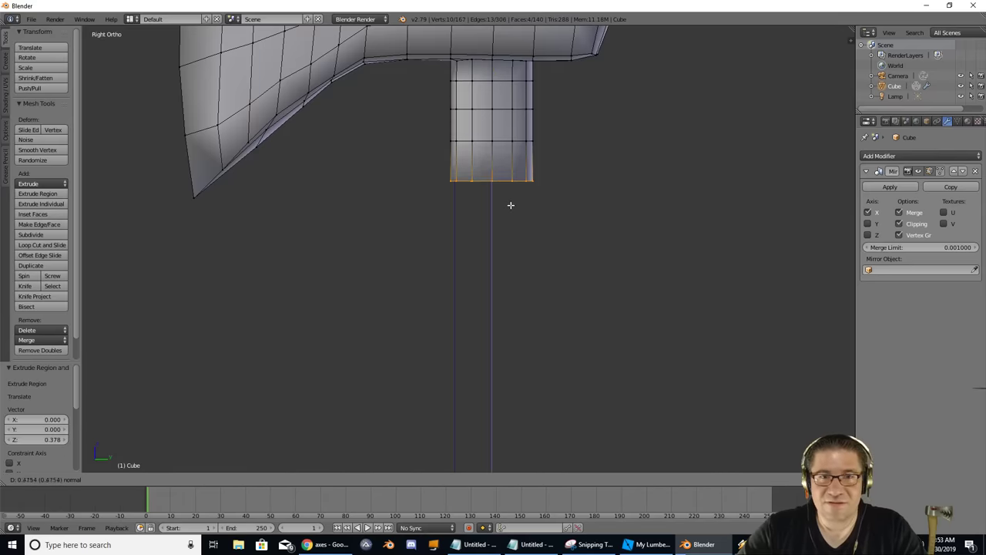
left_click(511, 205)
Extrude two more sections, pull the bottom edge up slightly, cancel an extra extrusion.
key("e")
left_click(511, 235)
key("e")
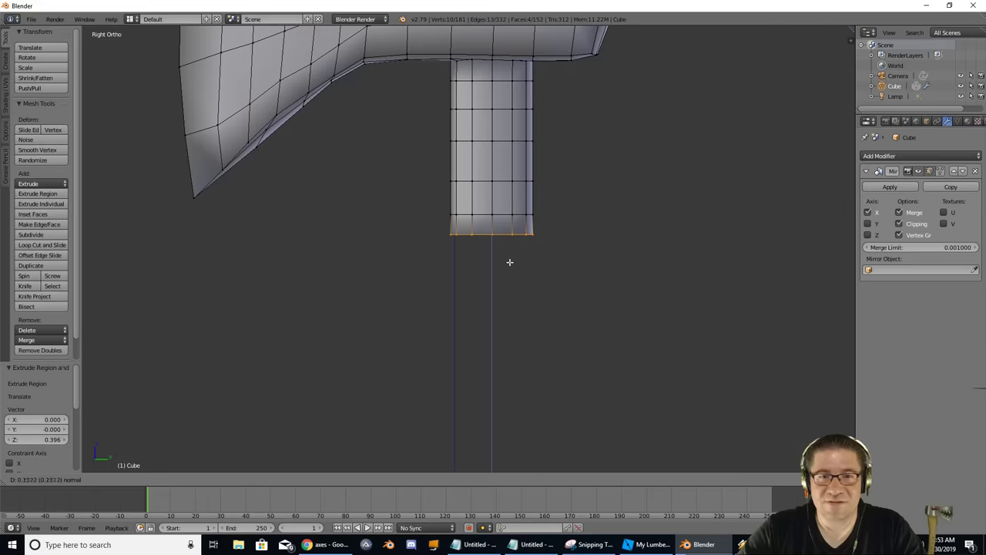
left_click(508, 281)
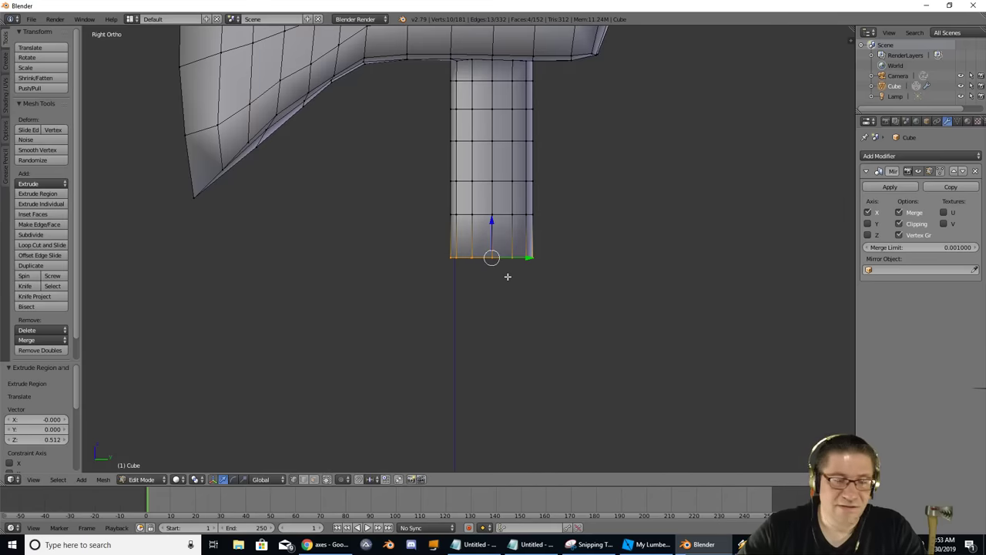
key("g")
left_click(507, 259)
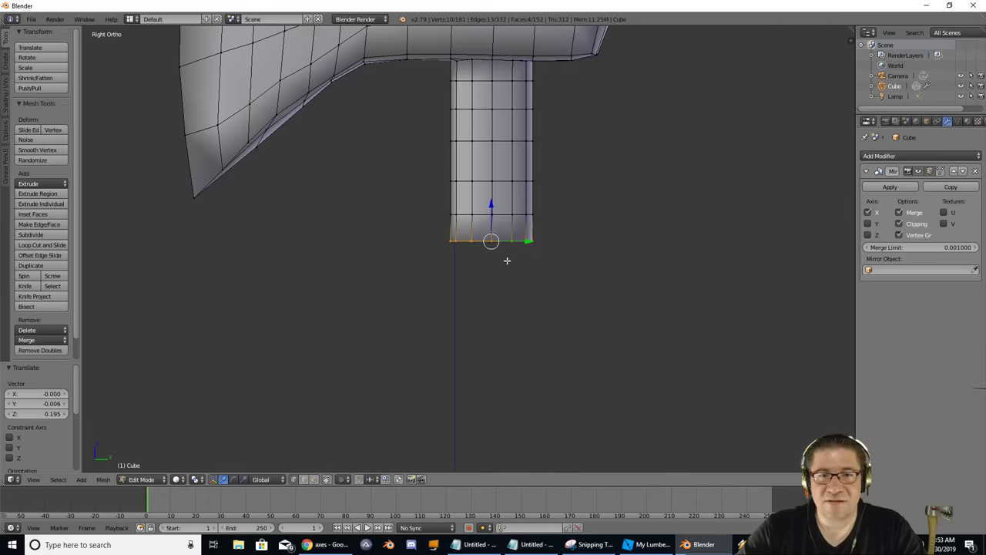
key("e")
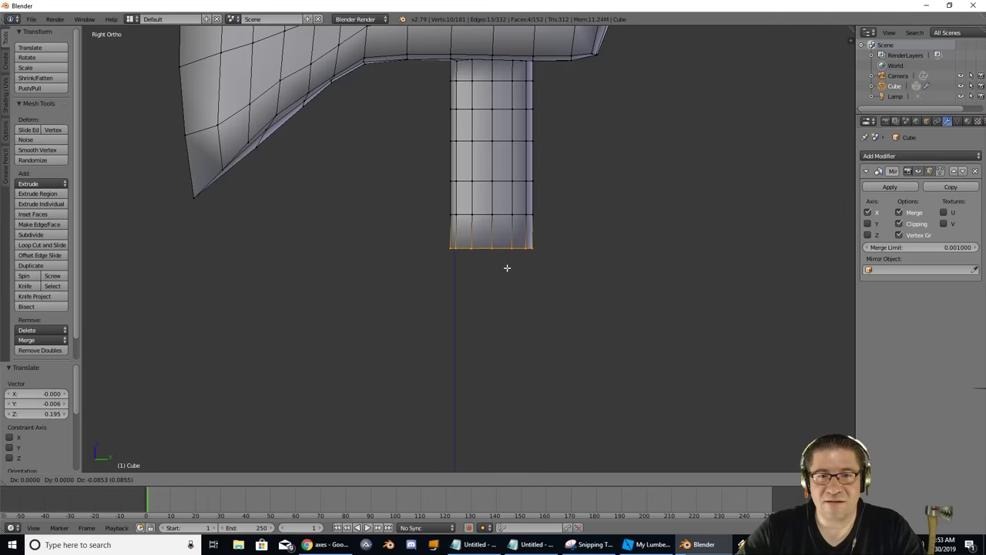
right_click(506, 267)
Extrude two final sections, the latest 0.609 units below the head, and zoom out.
key("e")
left_click(511, 299)
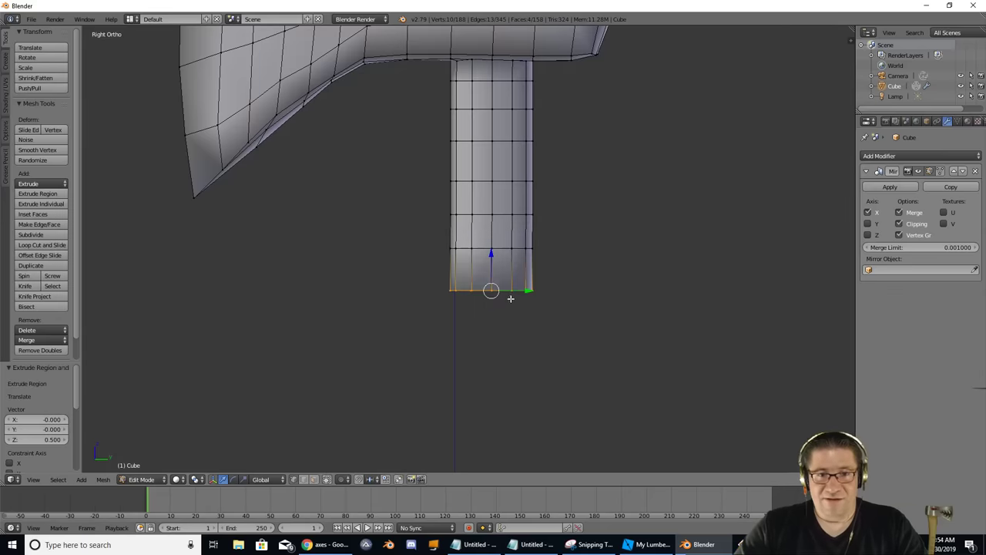
key("e")
left_click(506, 372)
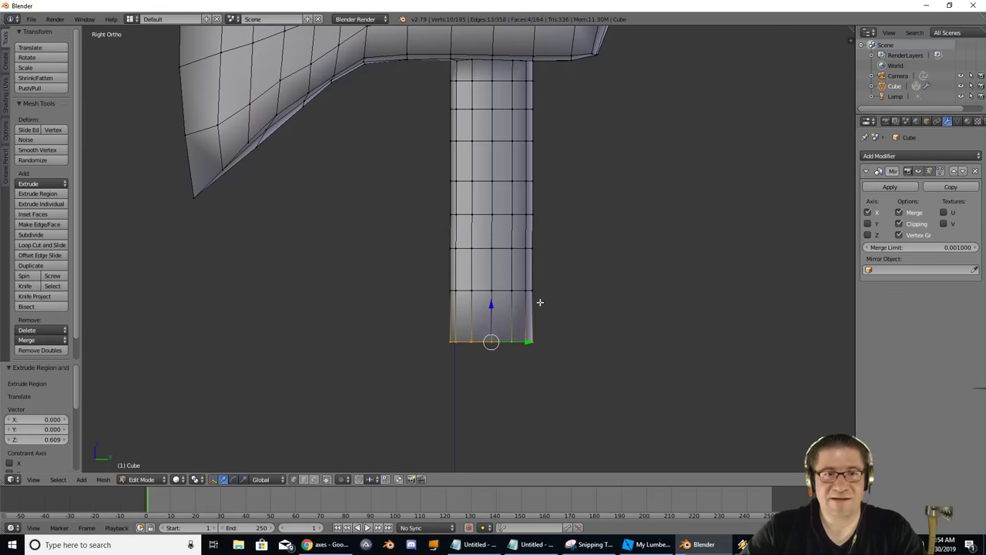
scroll(539, 302, "down", 3)
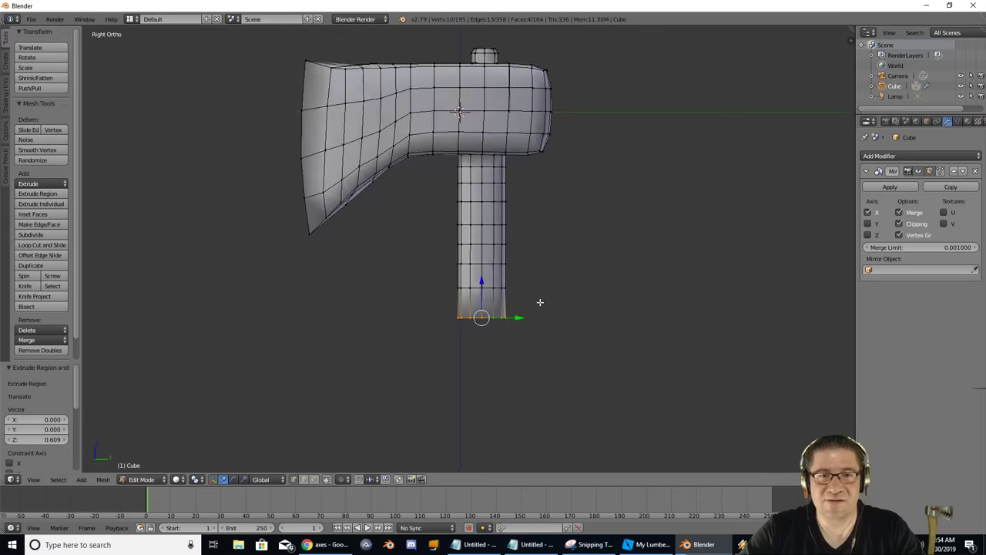
Tilt the handle's bottom ring and extrude an angled section from the handle end.
scroll(540, 303, "down", 1)
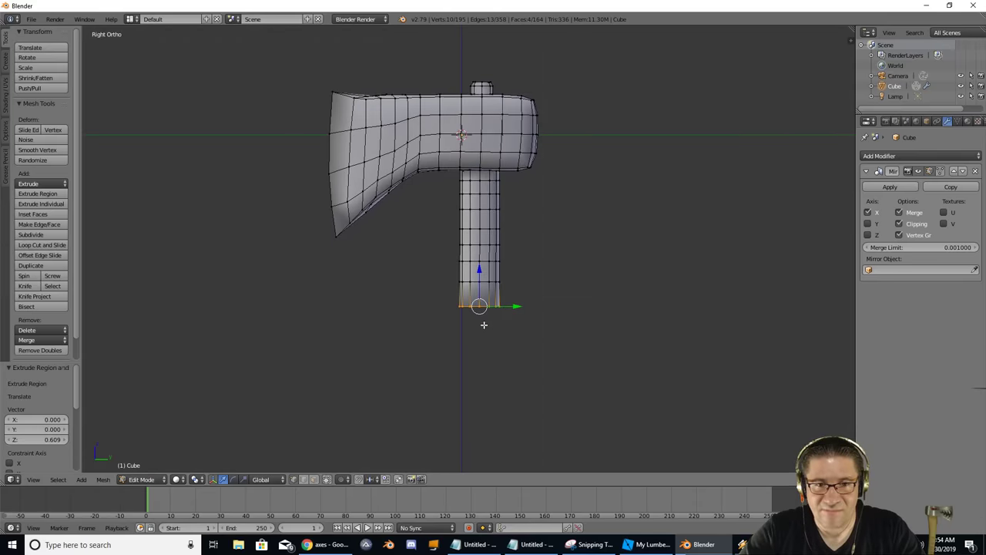
key("a")
key("b")
left_click_drag(452, 293, 518, 322)
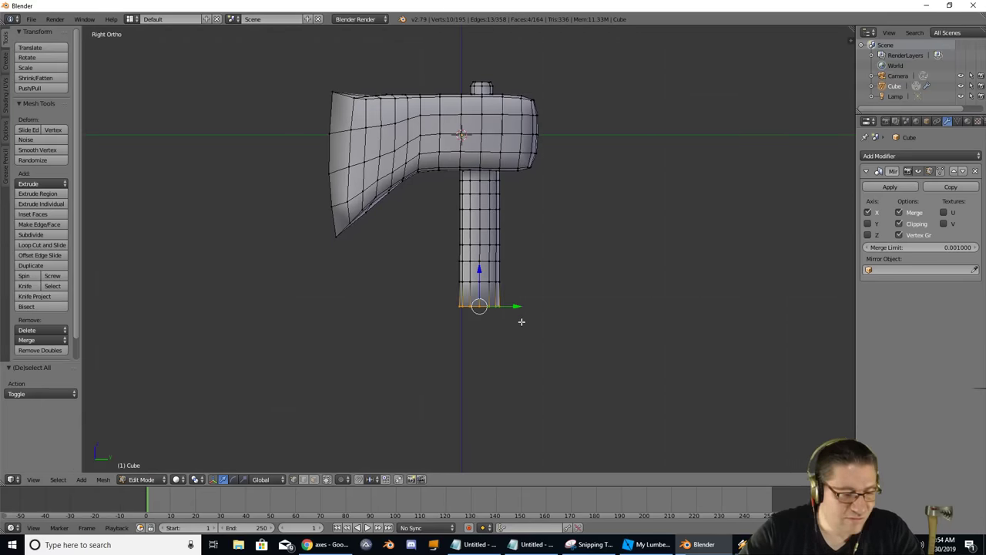
key("r")
left_click(501, 341)
key("e")
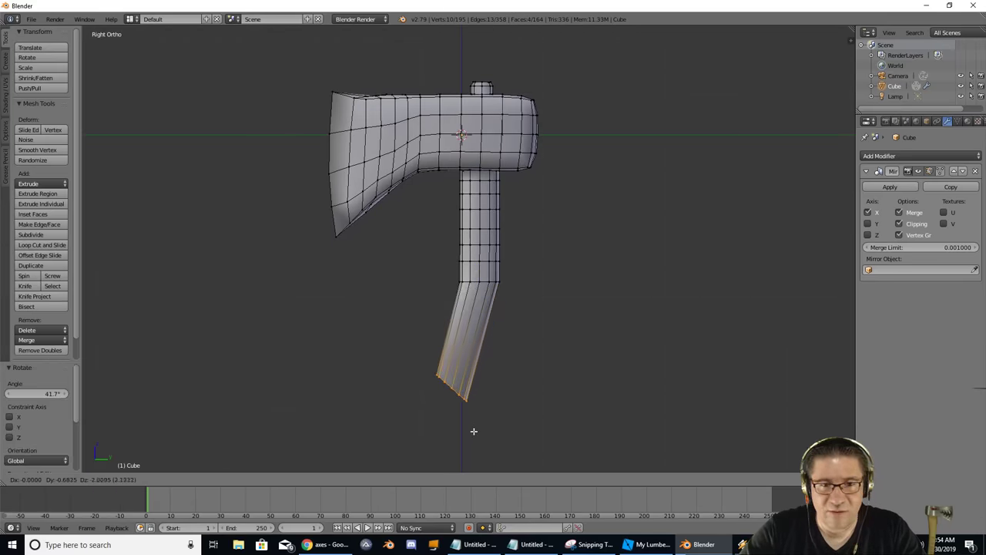
left_click(460, 463)
Select the vertices at the handle's tip and stretch them further down.
key("a")
key("b")
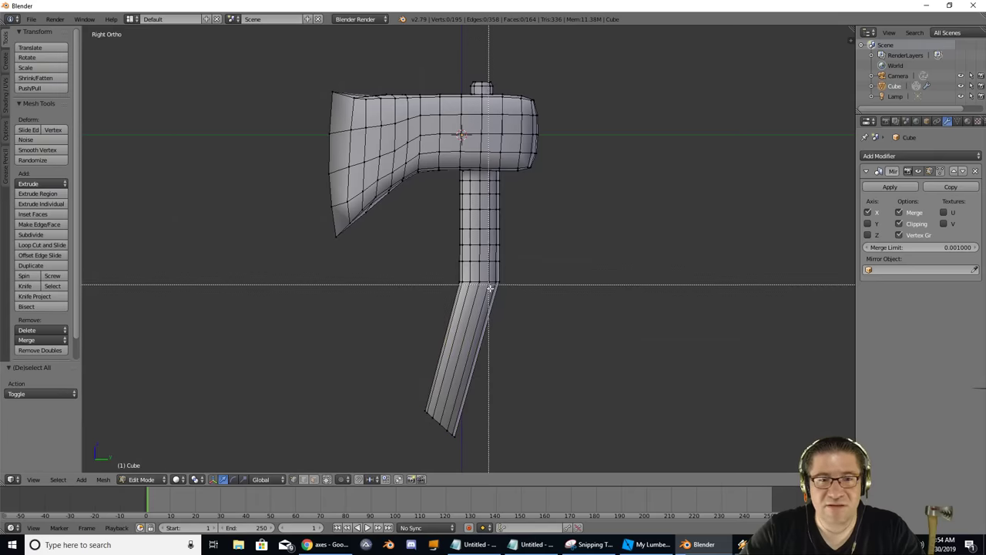
left_click_drag(537, 302, 543, 270)
key("Tab")
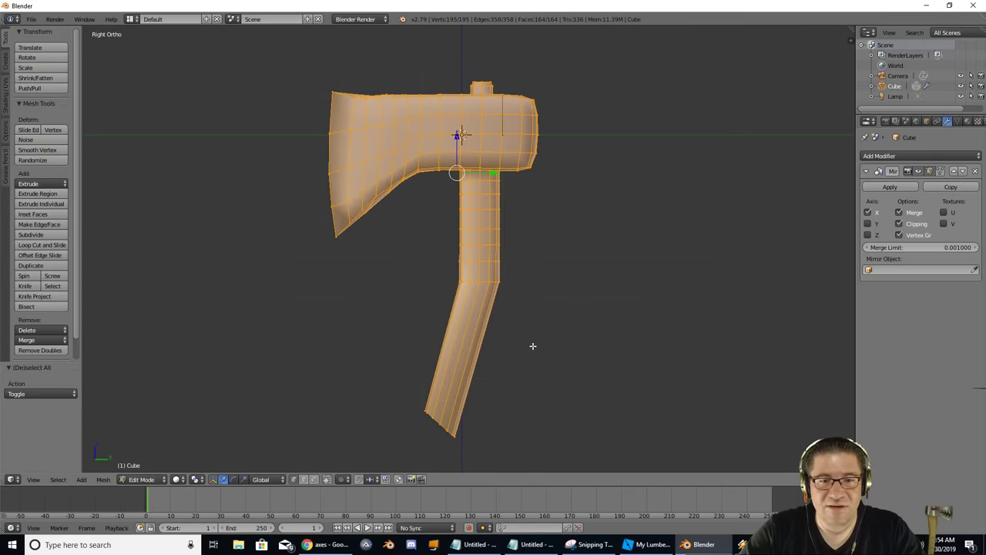
key("Tab")
key("a")
key("b")
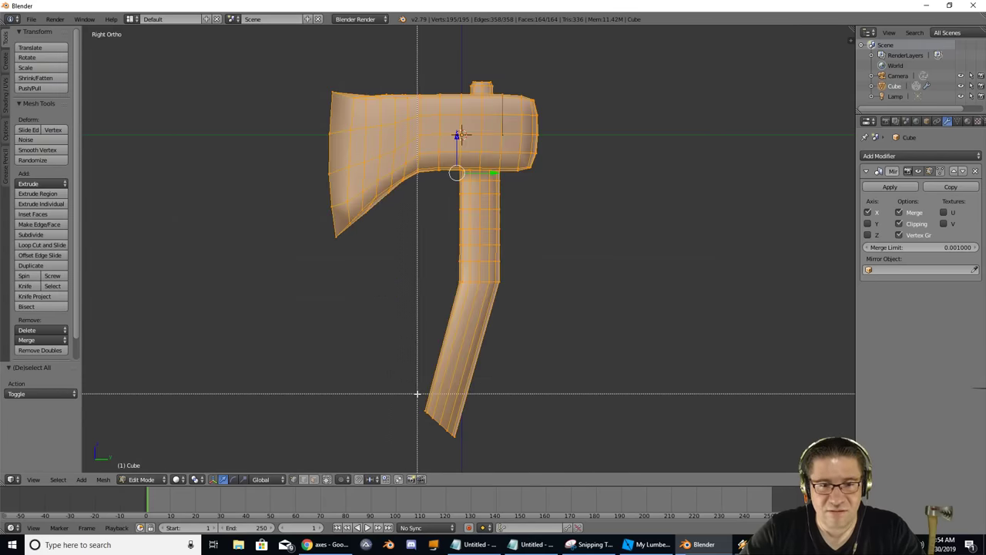
key("a")
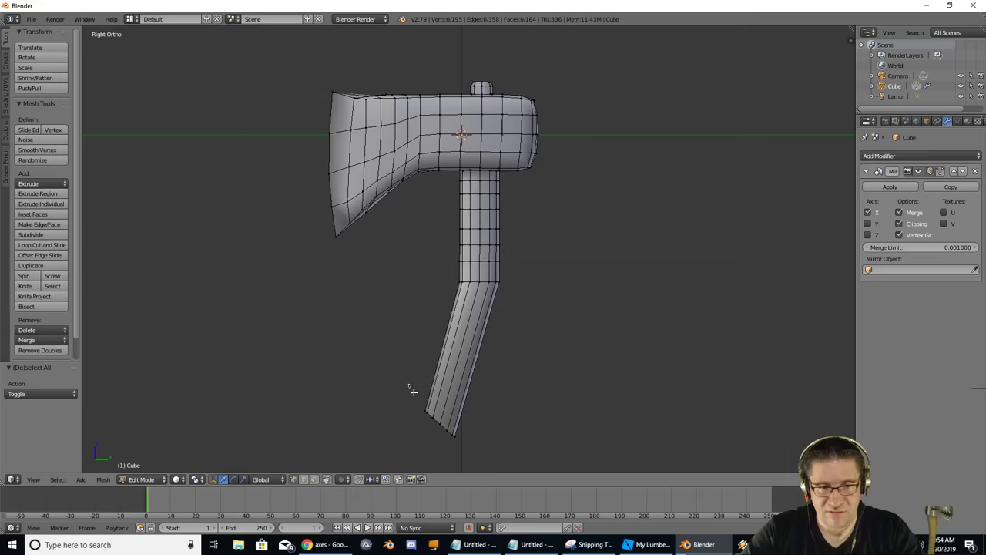
left_click_drag(413, 392, 504, 433)
key("g")
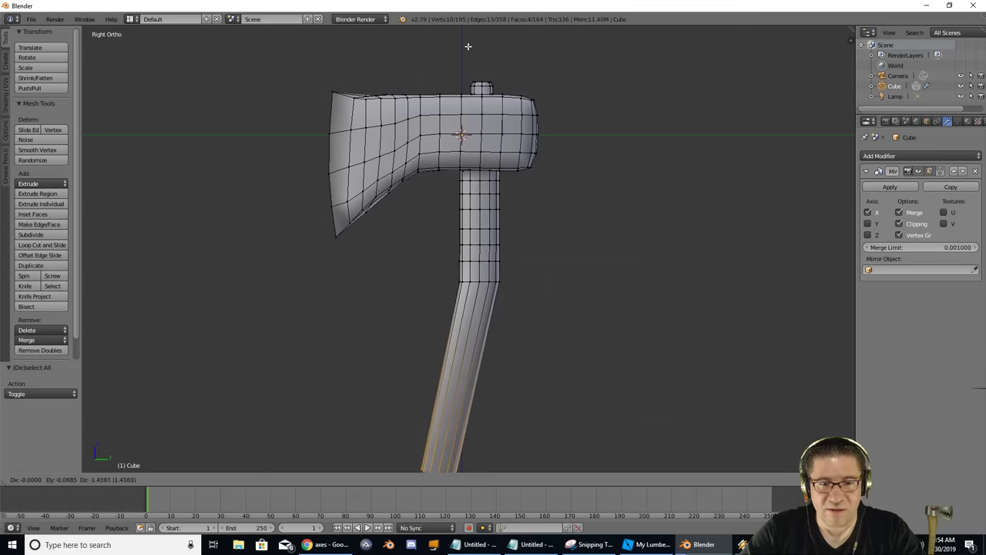
left_click(493, 80)
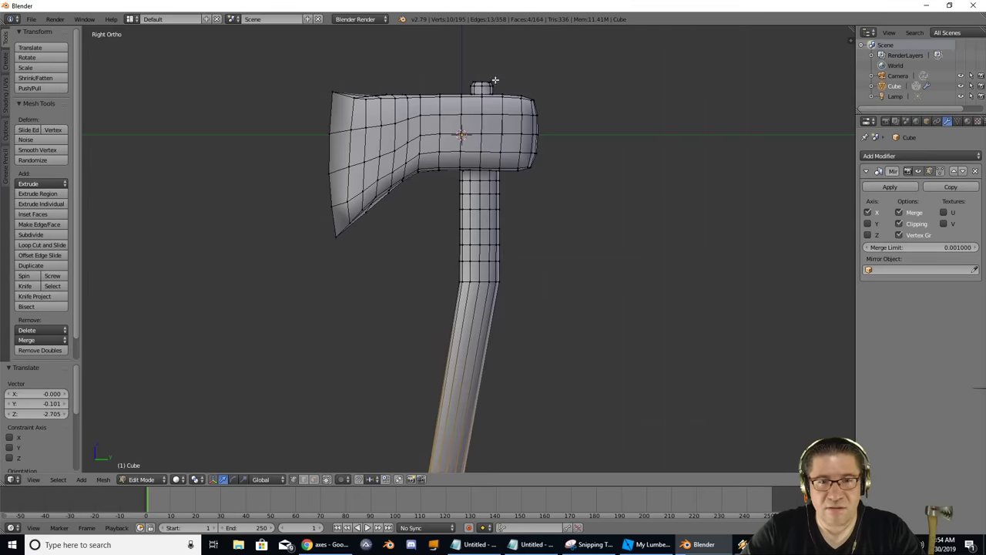
Move the edge loop at the handle's bend and rotate it.
scroll(567, 172, "down", 1, "shift")
scroll(568, 171, "down", 5, "shift")
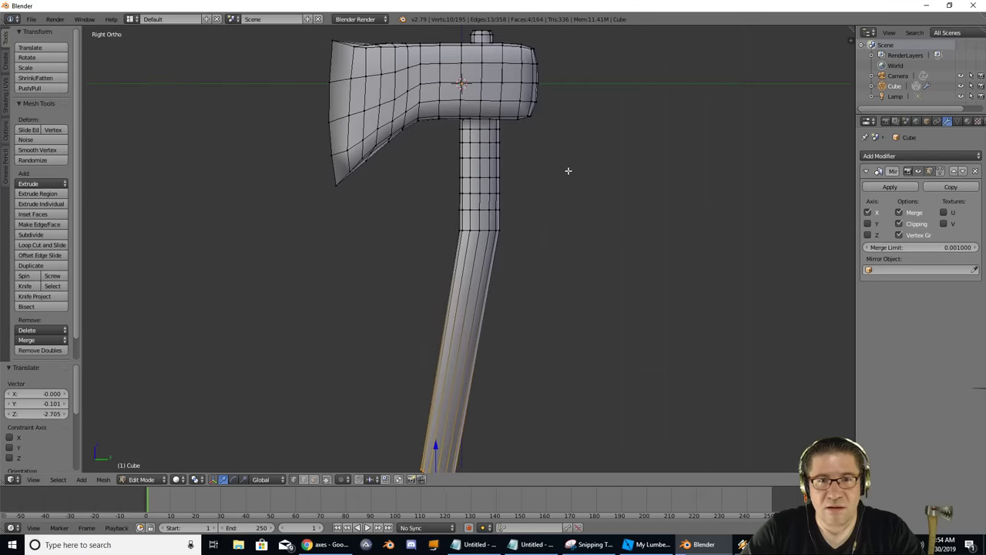
key("a")
key("b")
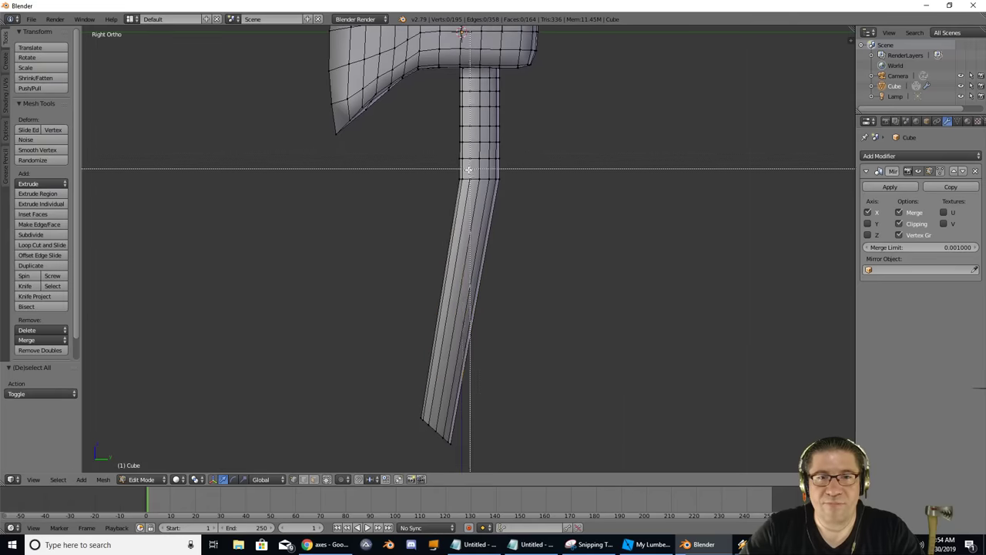
left_click_drag(449, 162, 501, 185)
key("g")
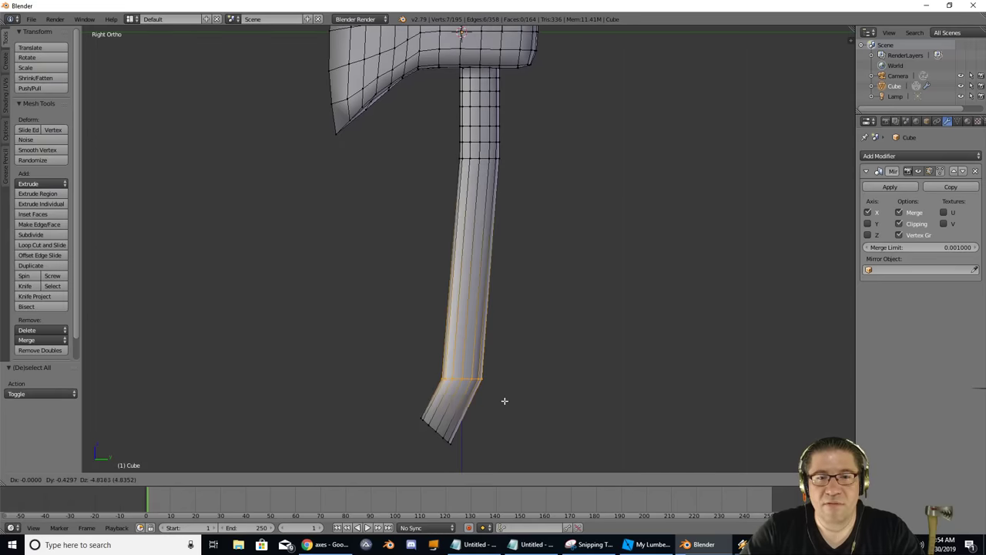
left_click(506, 415)
key("r")
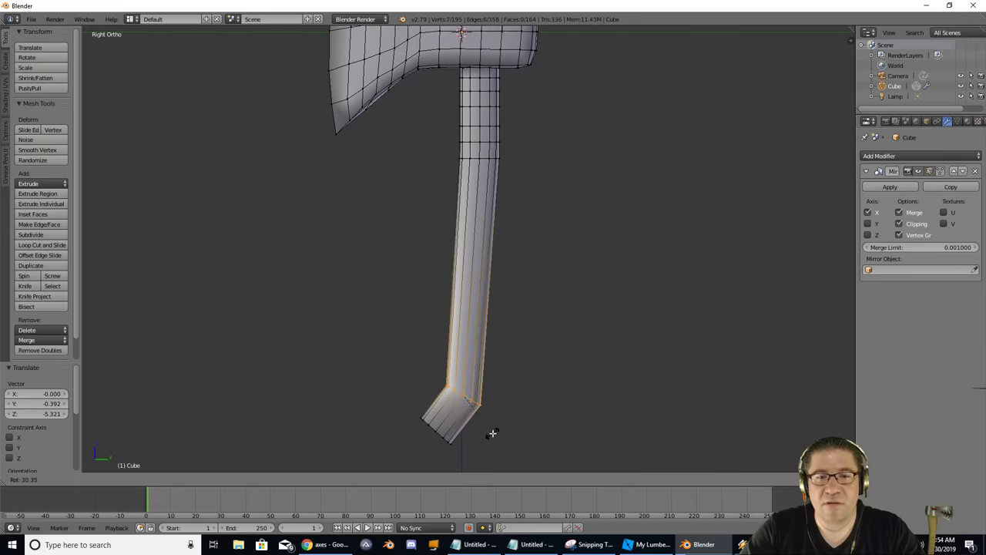
left_click(497, 427)
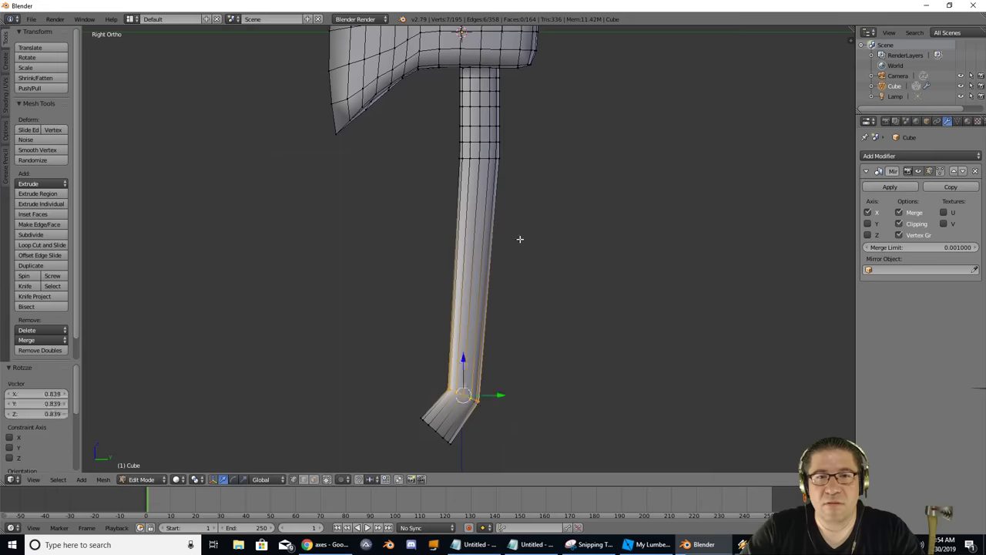
Move the edge loop above the bend down the handle and tilt it 17.5°.
key("a")
key("b")
left_click_drag(450, 143, 528, 186)
key("g")
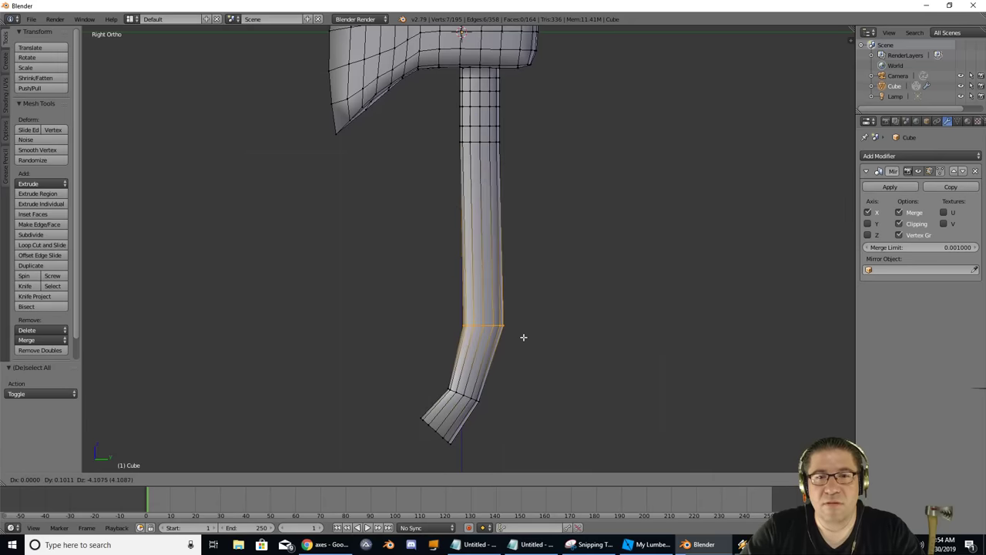
left_click(523, 374)
key("r")
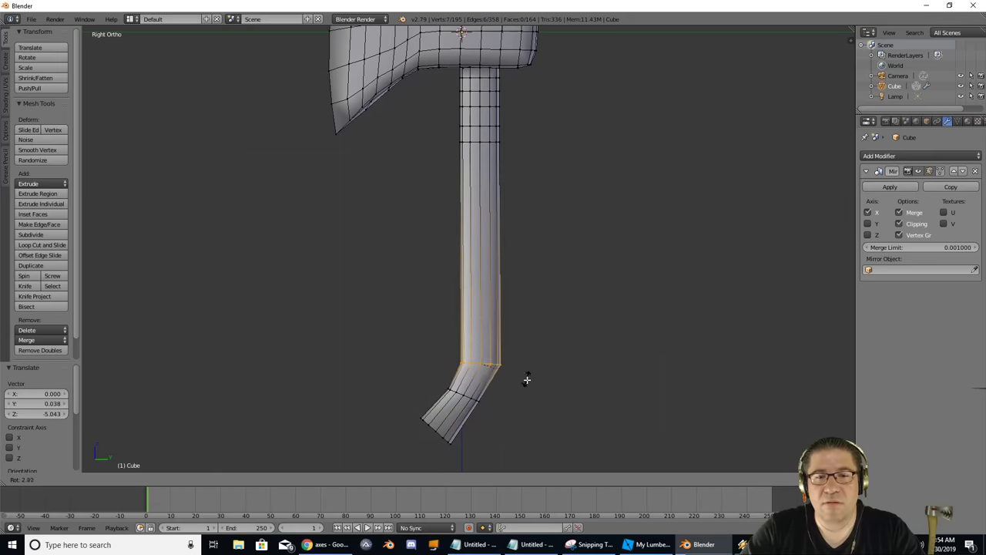
left_click(517, 386)
Taper the tilted loop to 0.87 scale, then shift an upper handle loop down.
key("s")
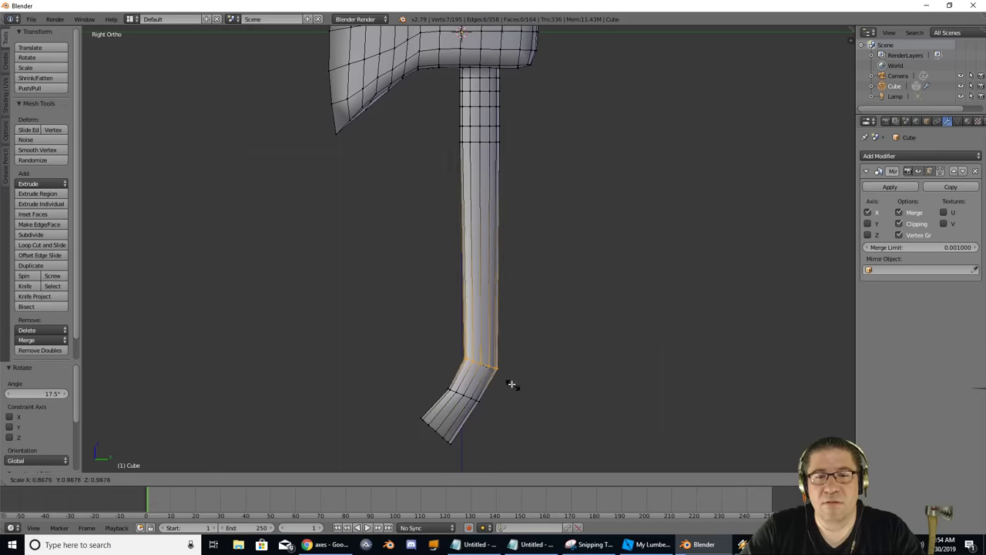
left_click(510, 387)
key("a")
key("b")
left_click_drag(457, 137, 491, 166)
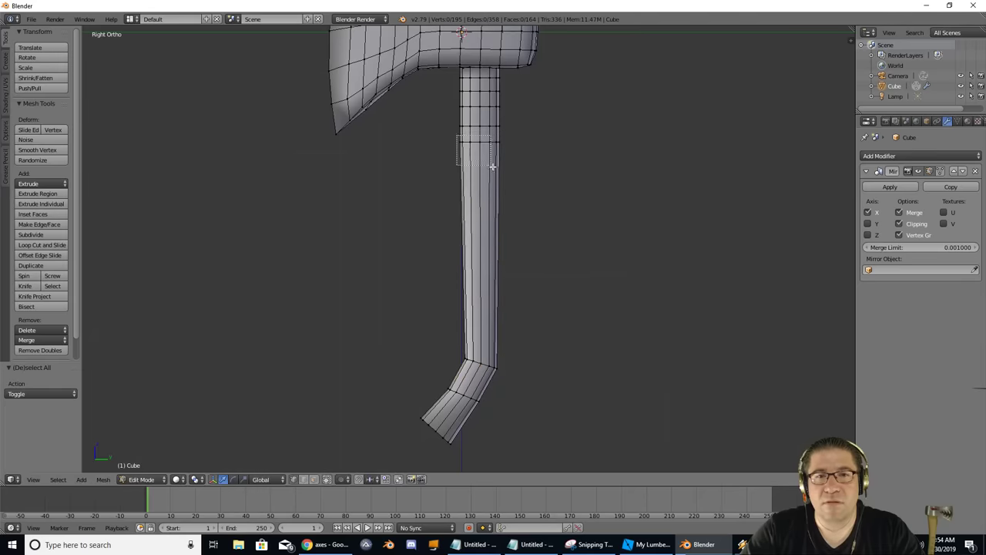
key("g")
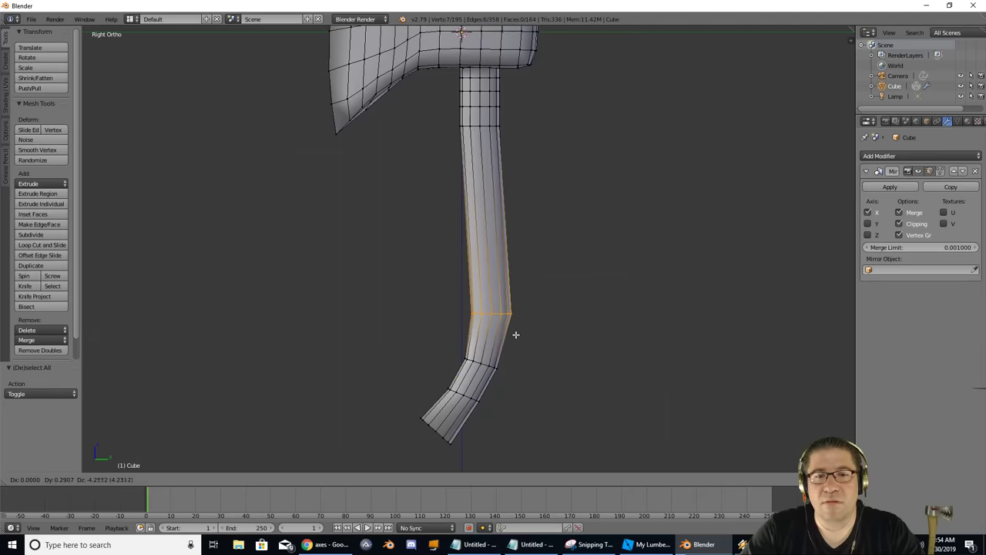
left_click(511, 343)
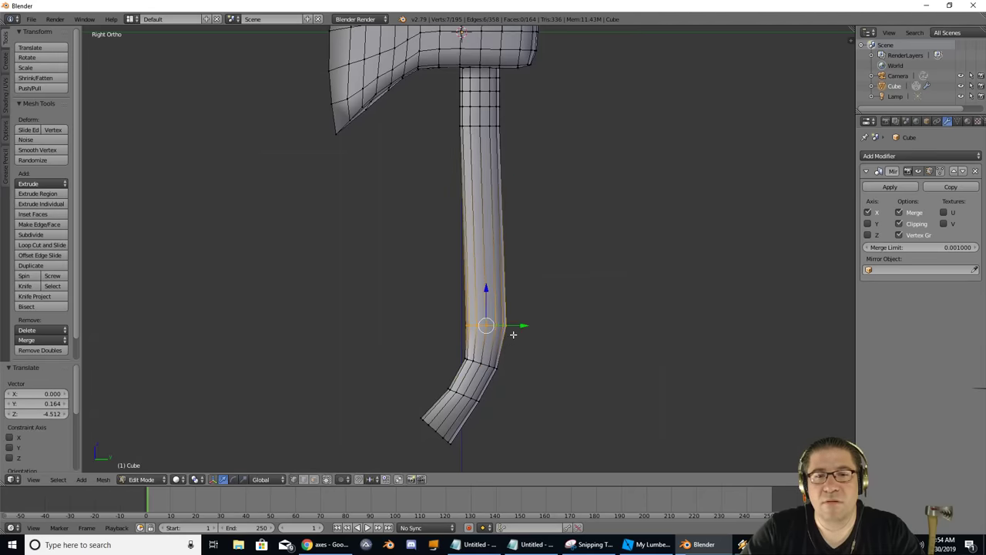
Move the next upper handle edge loop down to continue the wave.
key("a")
key("b")
left_click_drag(461, 111, 517, 146)
key("g")
key("Escape")
key("a")
key("b")
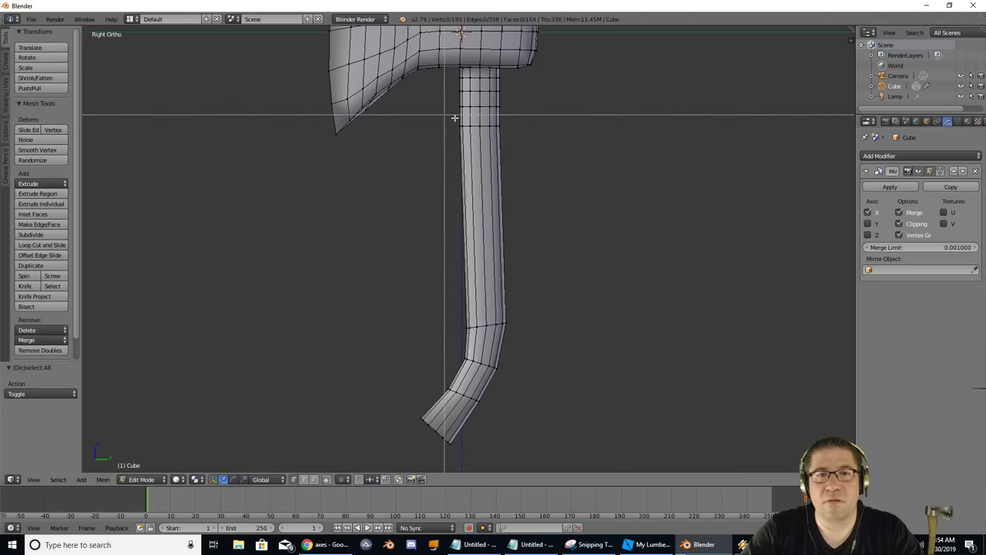
left_click_drag(441, 114, 508, 139)
key("g")
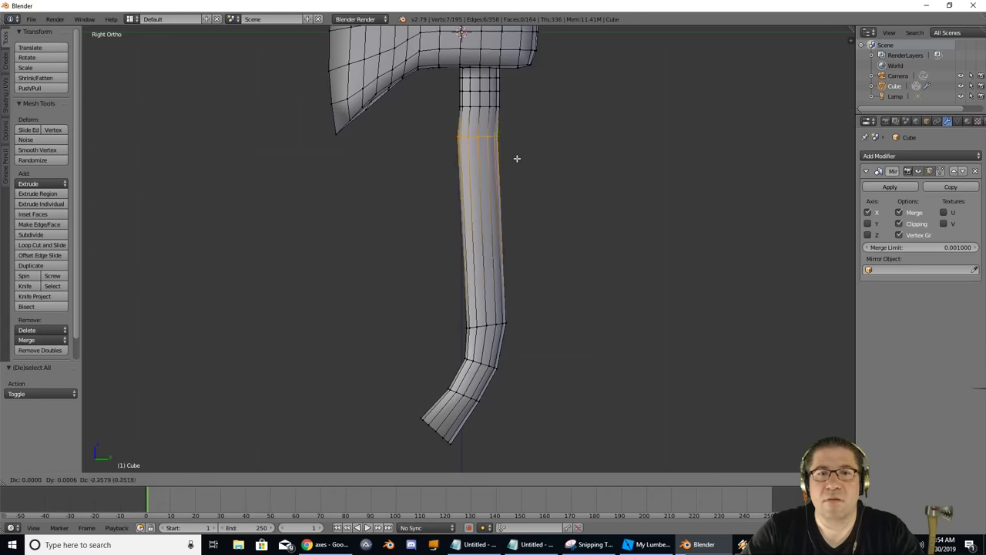
left_click(525, 291)
Shift two edge loops near the handle top sideways and down into the wave.
key("a")
key("b")
left_click_drag(451, 96, 495, 116)
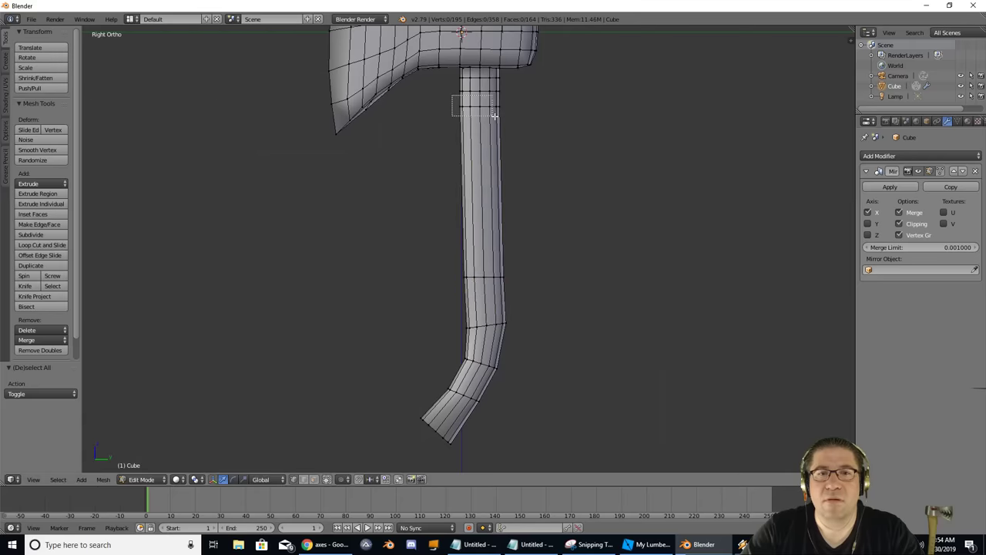
key("g")
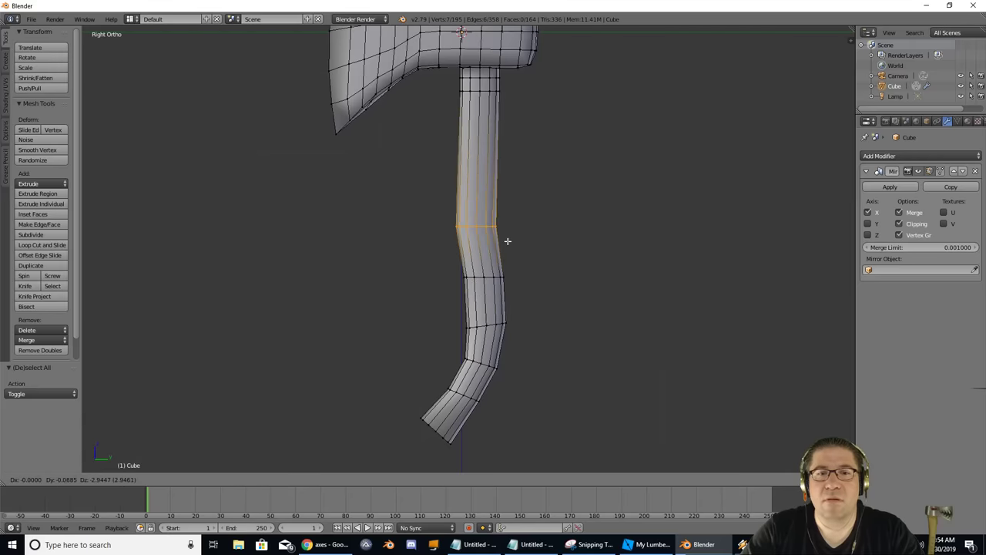
left_click(508, 226)
key("a")
key("b")
left_click_drag(453, 81, 517, 110)
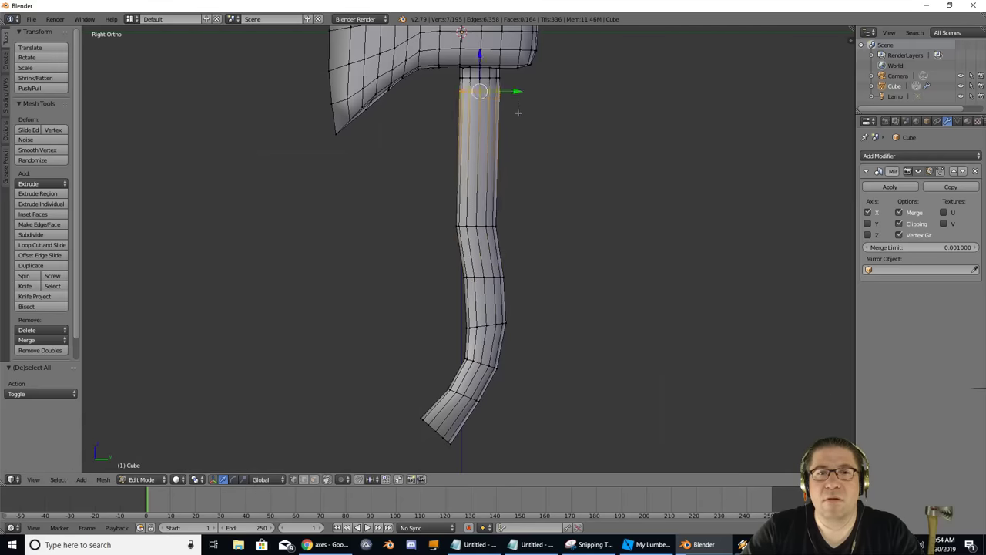
key("g")
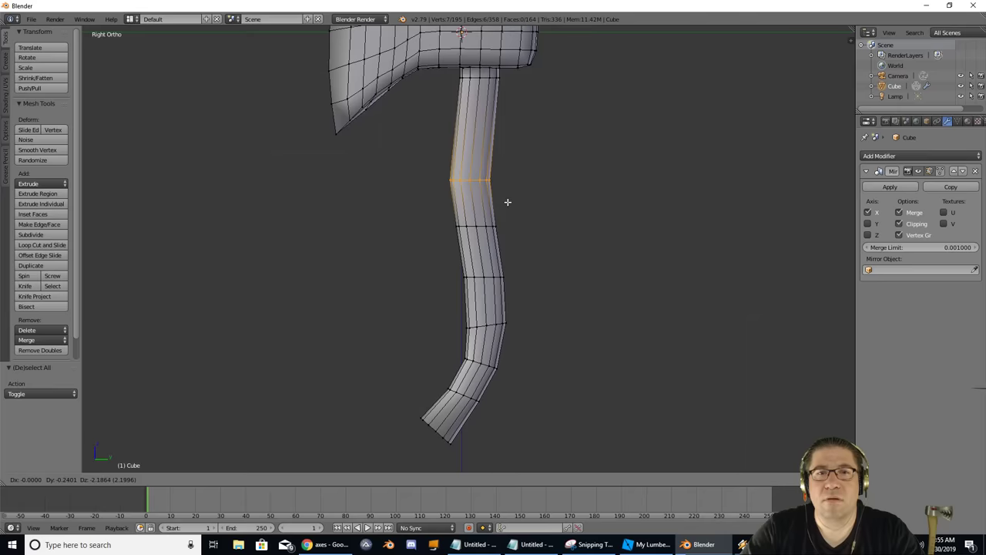
left_click(509, 199)
Reposition the top edge loop of the handle and check the handle's loops.
key("a")
key("b")
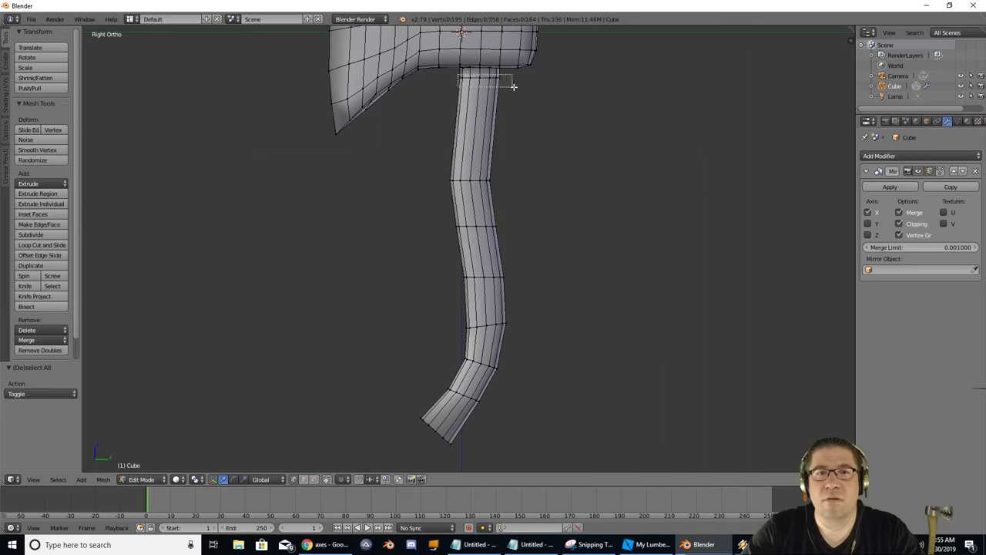
left_click_drag(514, 87, 514, 88)
key("g")
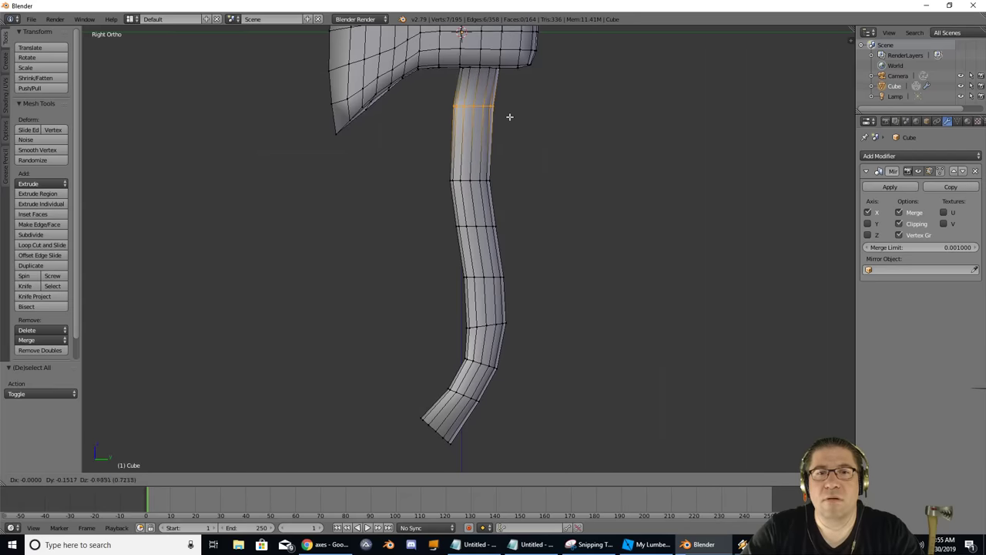
left_click(512, 118)
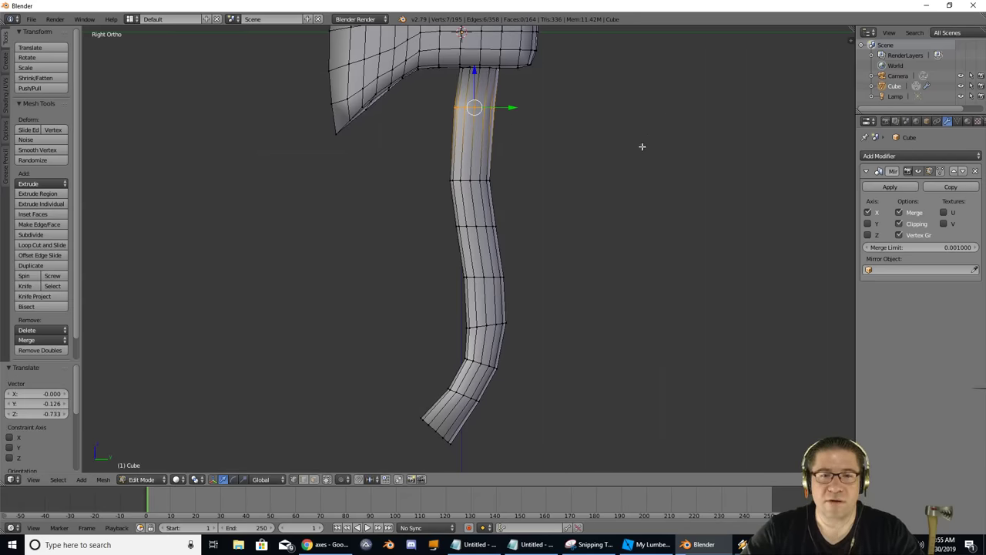
key("a")
key("b")
left_click_drag(413, 95, 567, 452)
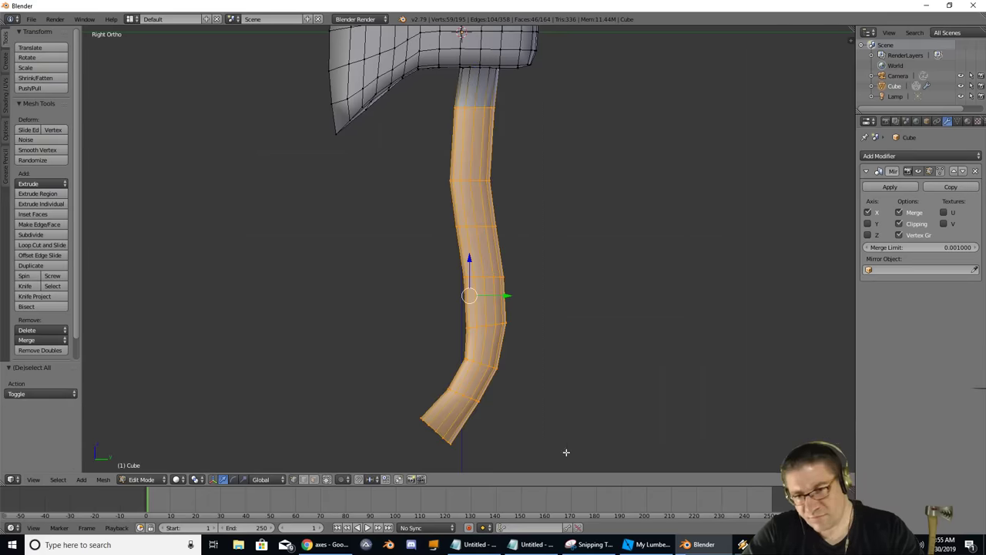
key("a")
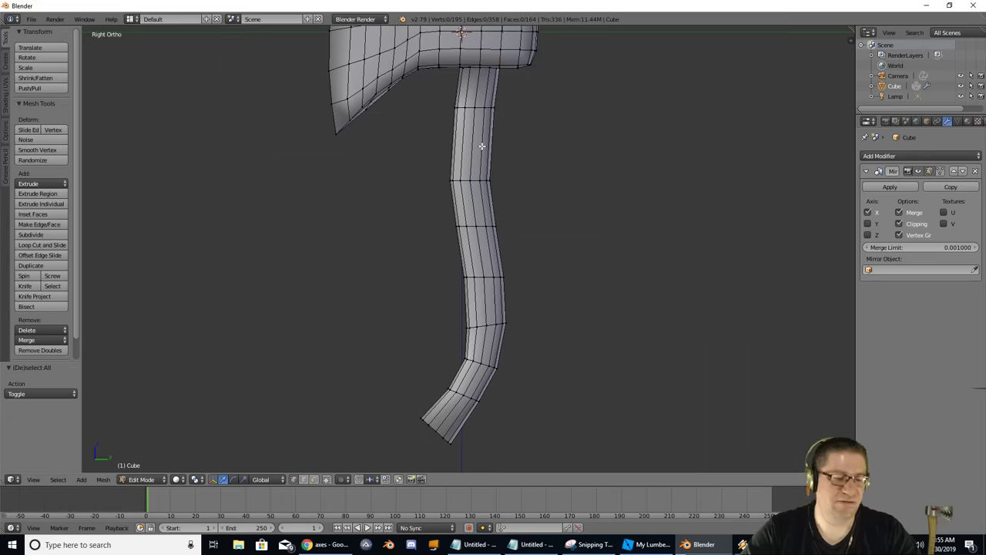
left_click(24, 275)
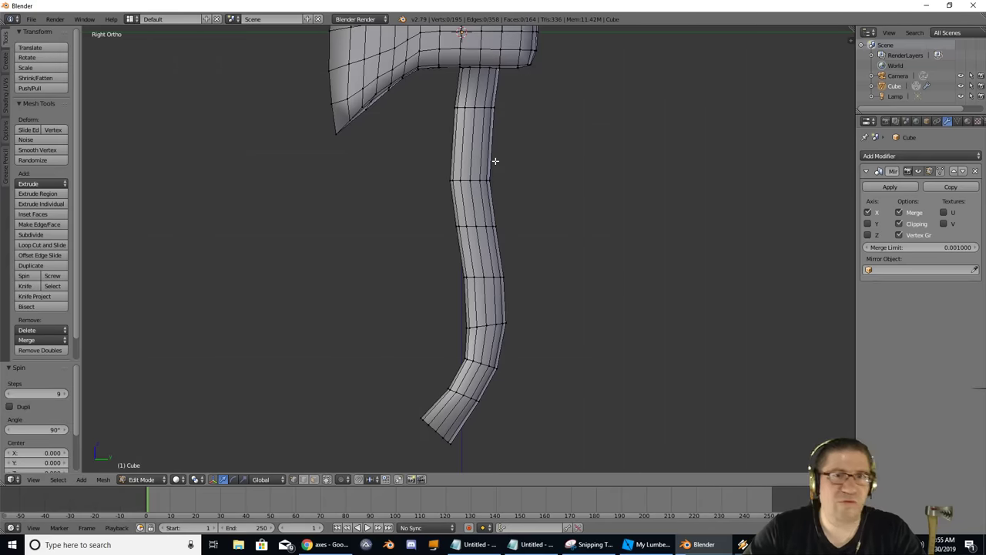
Nudge the handle's top edge loop and raise the loop below it.
key("a")
key("b")
key("Escape")
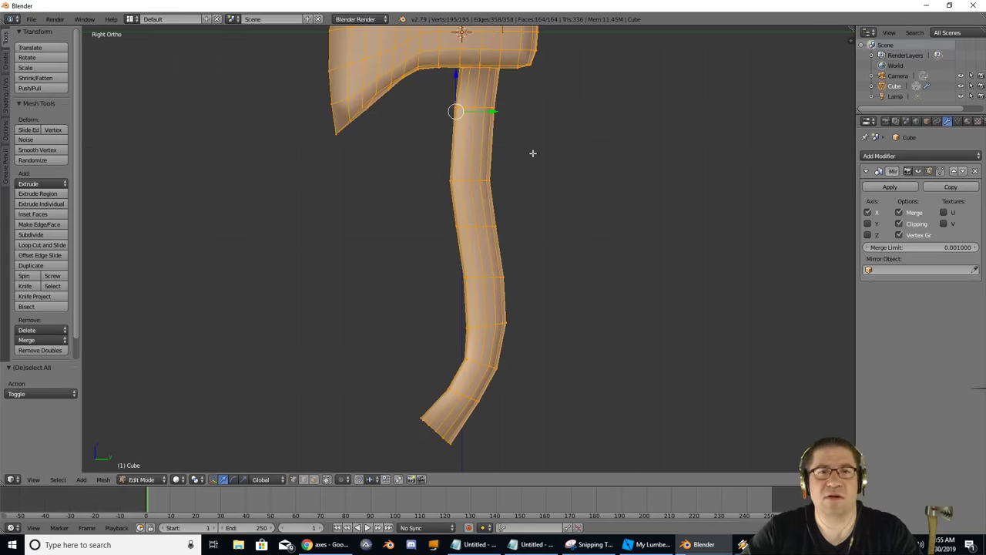
key("a")
key("a")
key("a")
key("b")
left_click_drag(451, 102, 494, 113)
key("g")
left_click(505, 110)
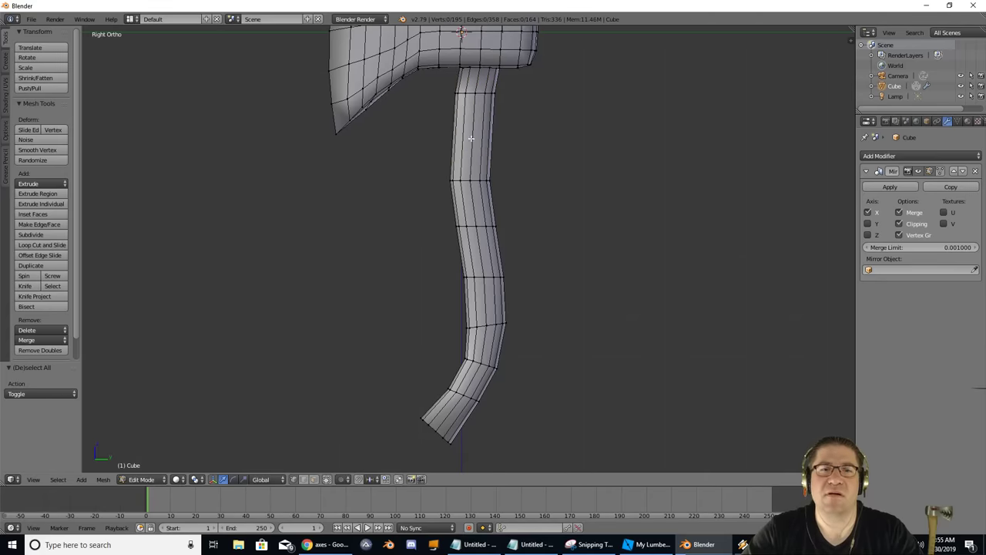
right_click(493, 181, "alt")
key("g")
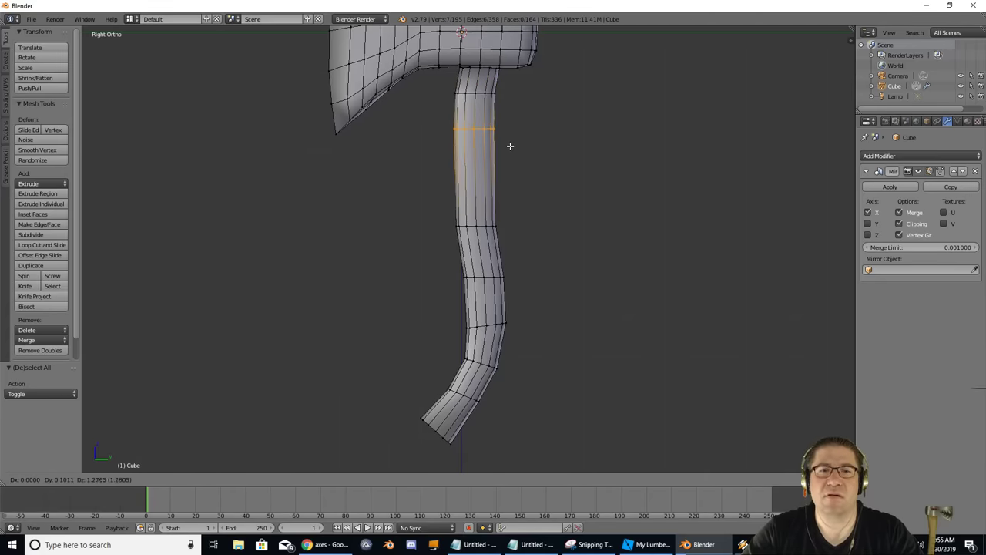
left_click(511, 147)
Raise the mid-handle and lower-handle edge loops to reshape the wave.
key("a")
key("b")
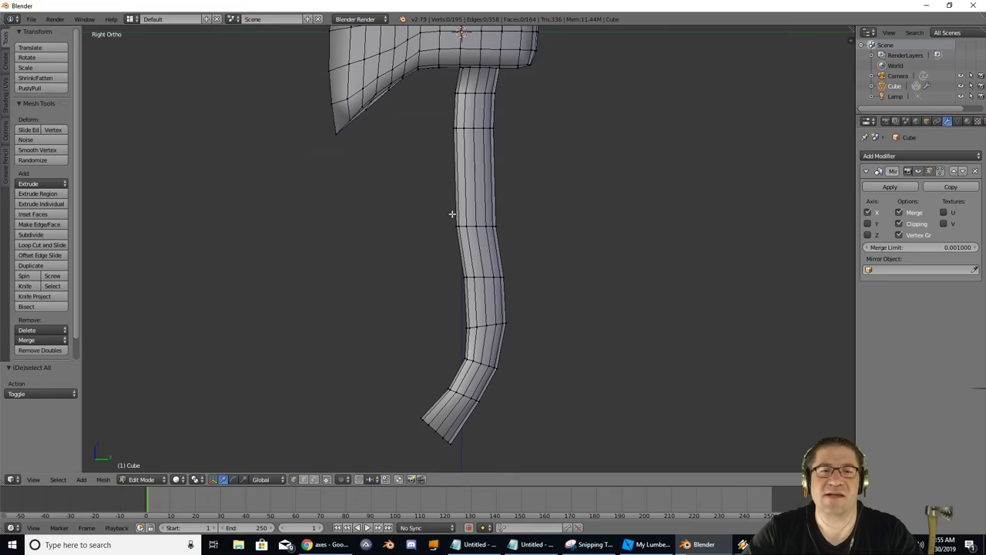
right_click(494, 226, "alt")
key("g")
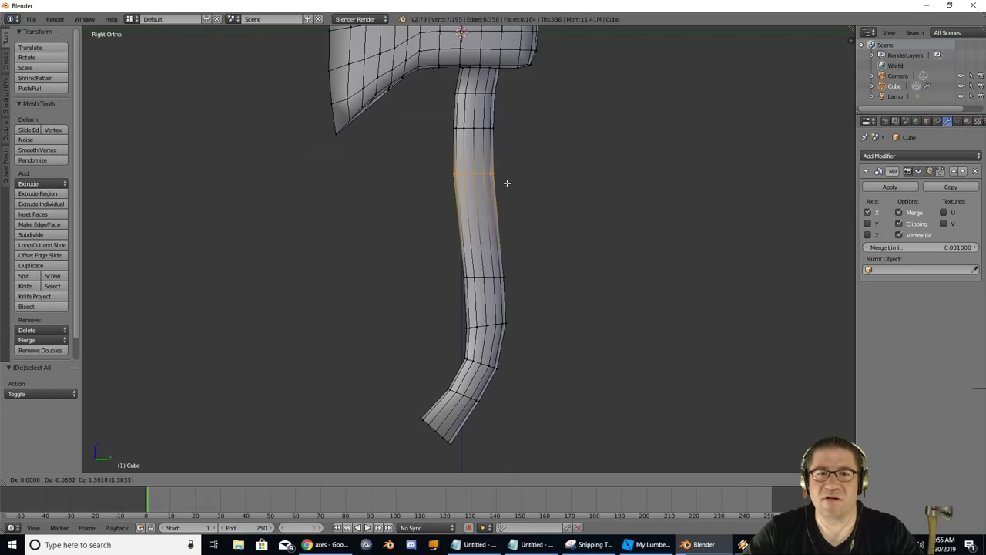
left_click(508, 180)
key("a")
key("b")
left_click_drag(455, 256, 513, 294)
key("g")
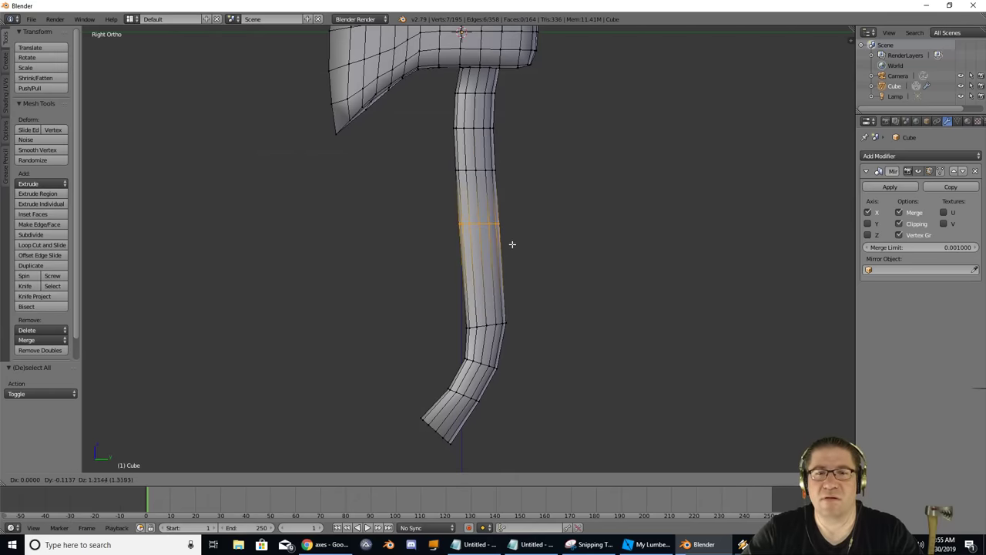
left_click(512, 240)
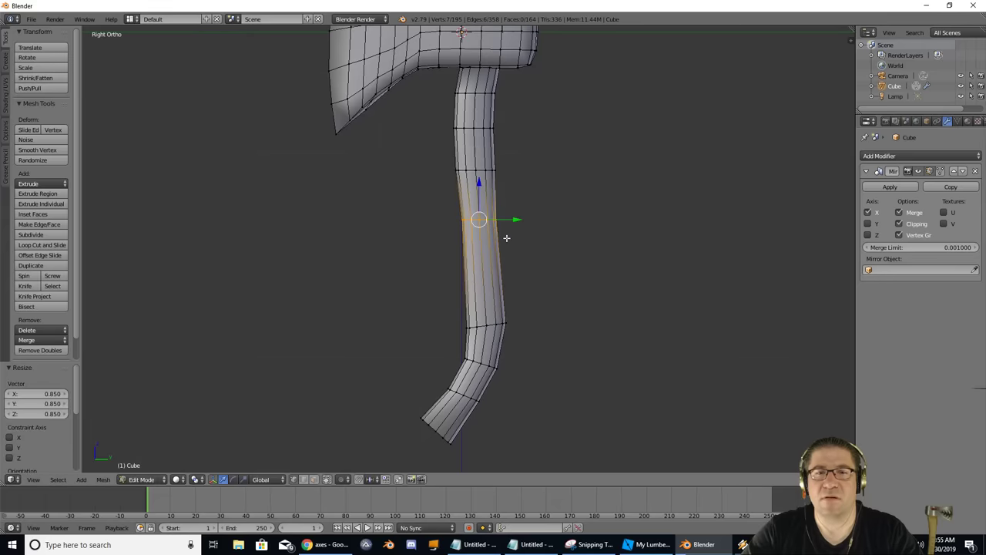
Scale down the upper handle loop and the loop just below the head.
key("a")
key("b")
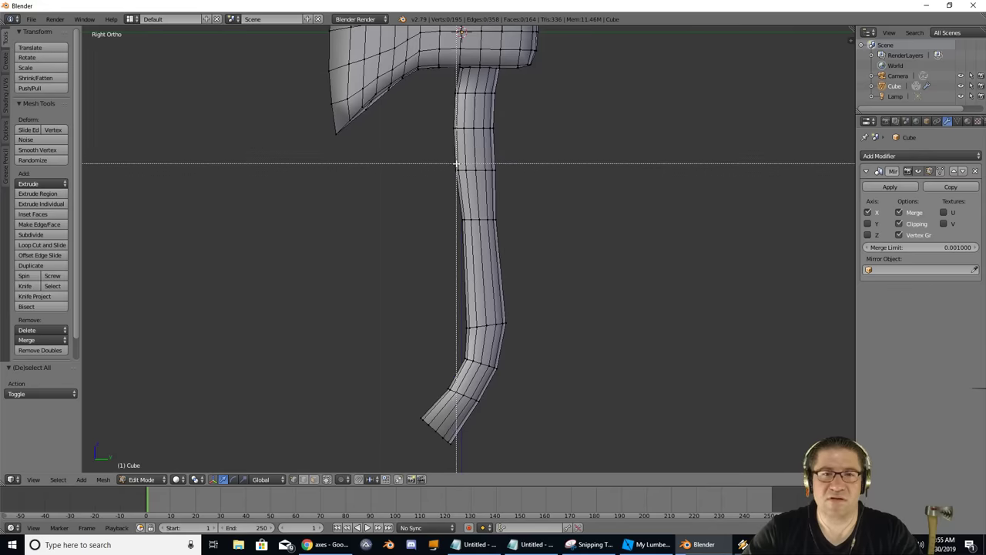
left_click_drag(447, 159, 533, 185)
key("s")
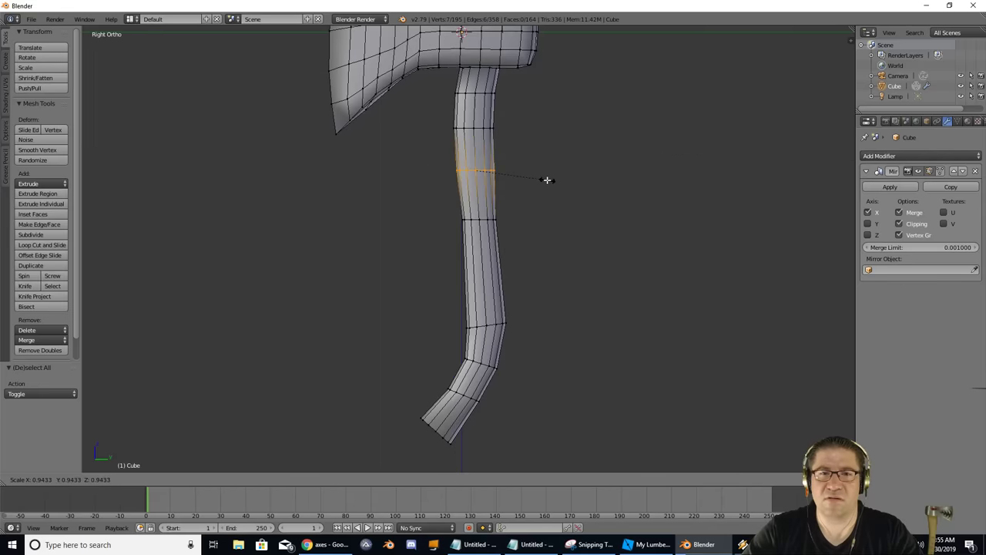
left_click(540, 179)
key("a")
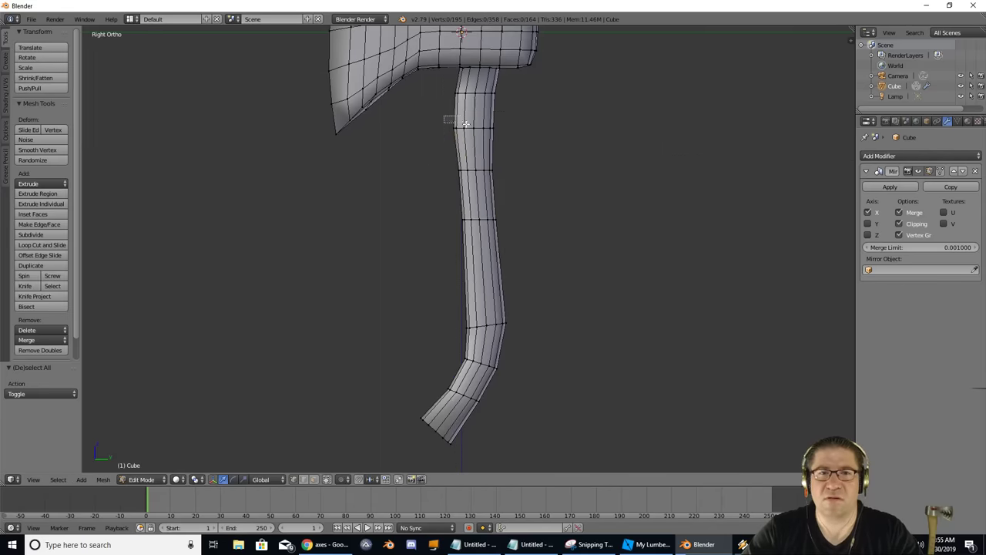
left_click_drag(514, 137, 515, 137)
key("s")
left_click(515, 137)
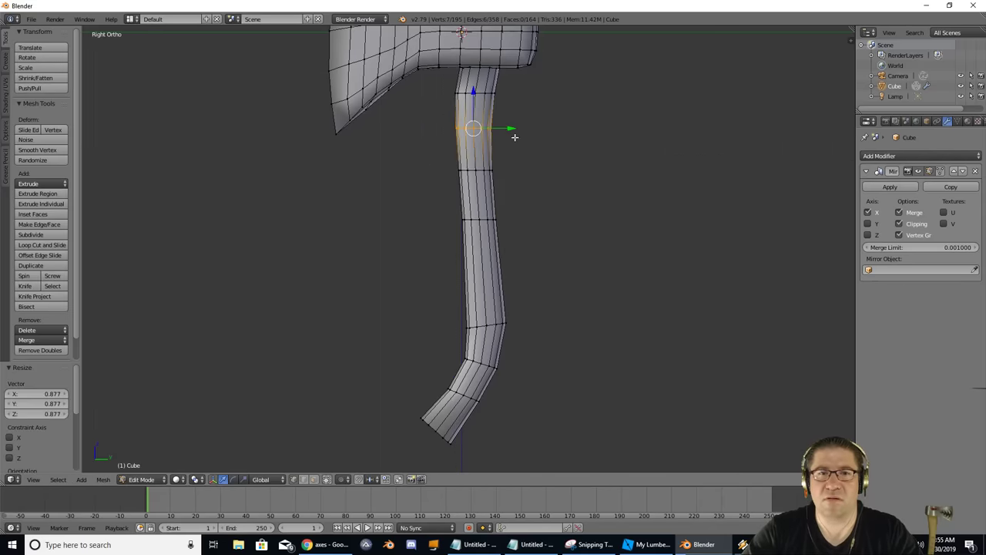
Move, rotate and shrink a lower handle loop, then shift it up the handle.
key("a")
key("b")
left_click_drag(460, 300, 522, 337)
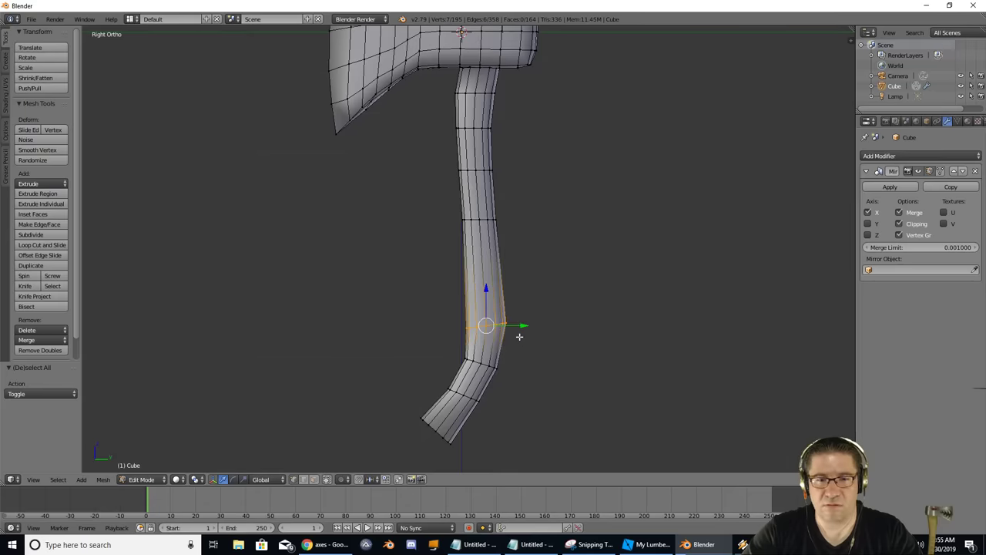
key("g")
left_click(522, 304)
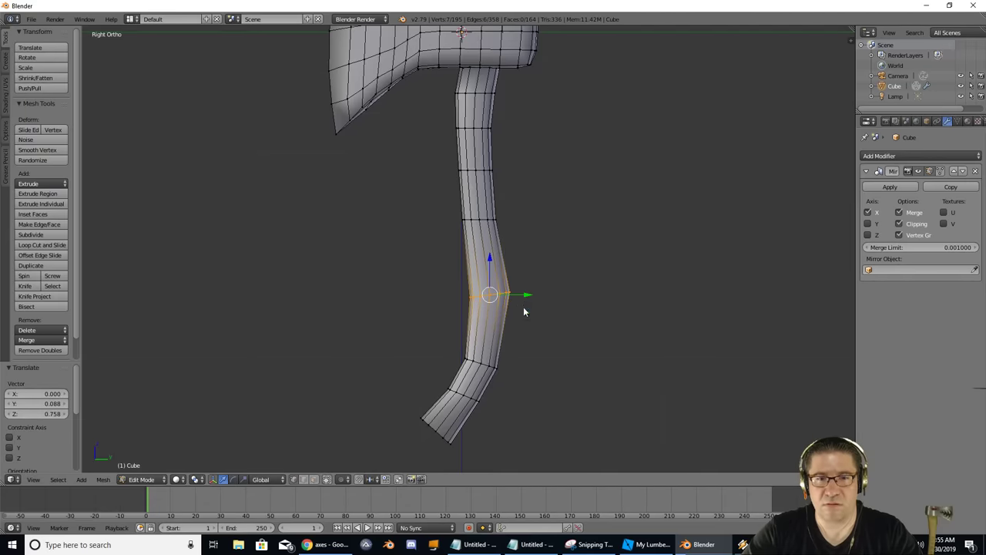
key("w")
key("Escape")
key("r")
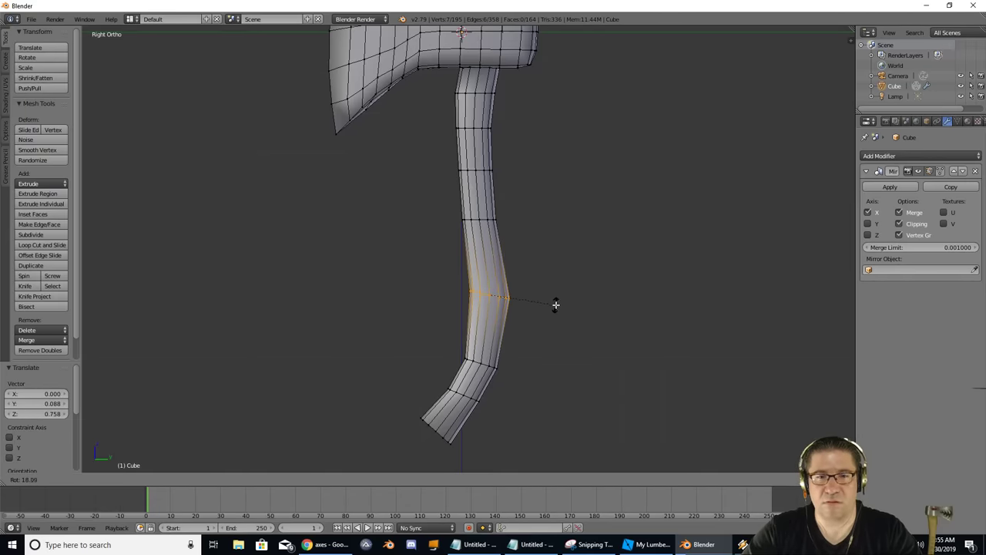
left_click(560, 292)
key("s")
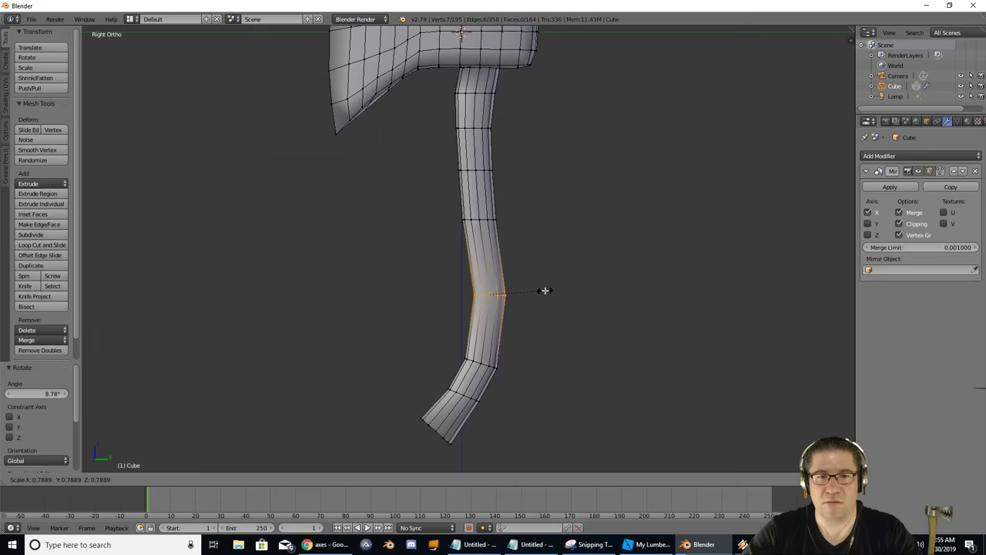
left_click(551, 293)
key("g")
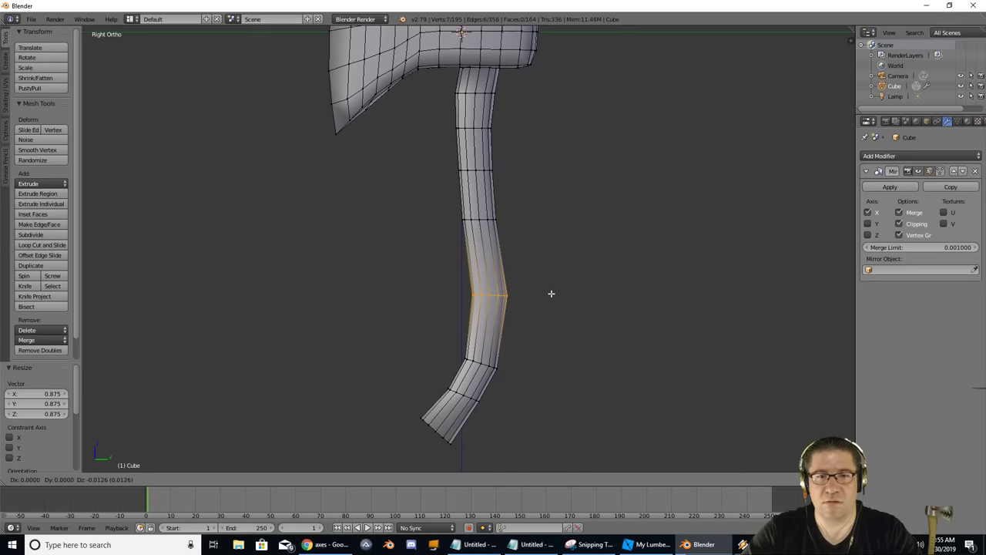
left_click(549, 269)
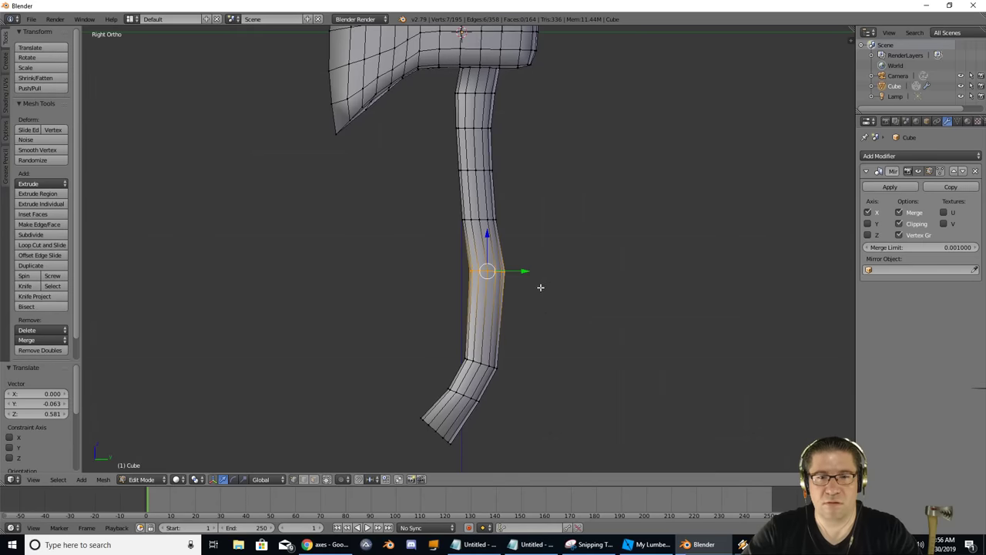
Raise and rotate the edge loop near the lower bend.
key("a")
key("b")
left_click_drag(445, 336, 510, 385)
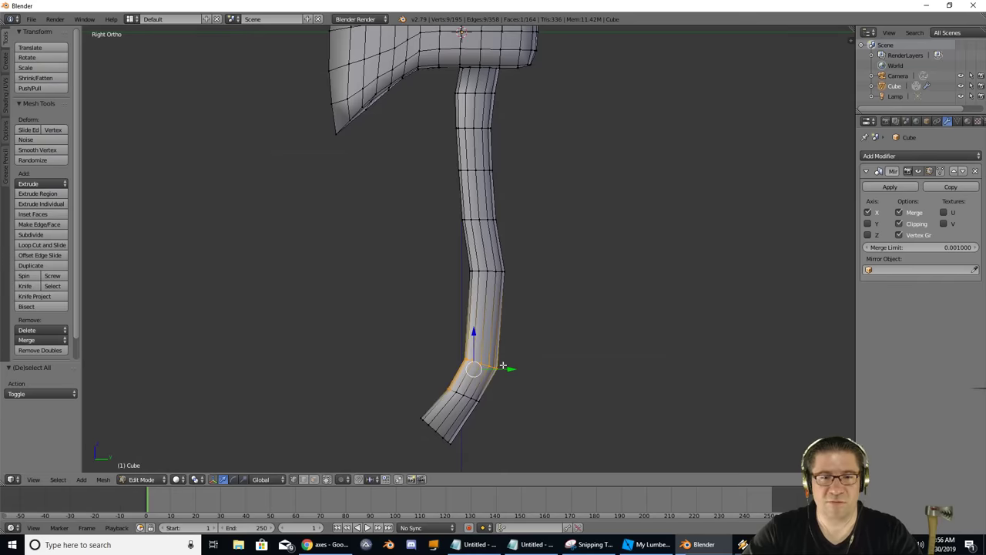
left_click(507, 367)
key("a")
key("b")
left_click_drag(460, 342, 512, 377)
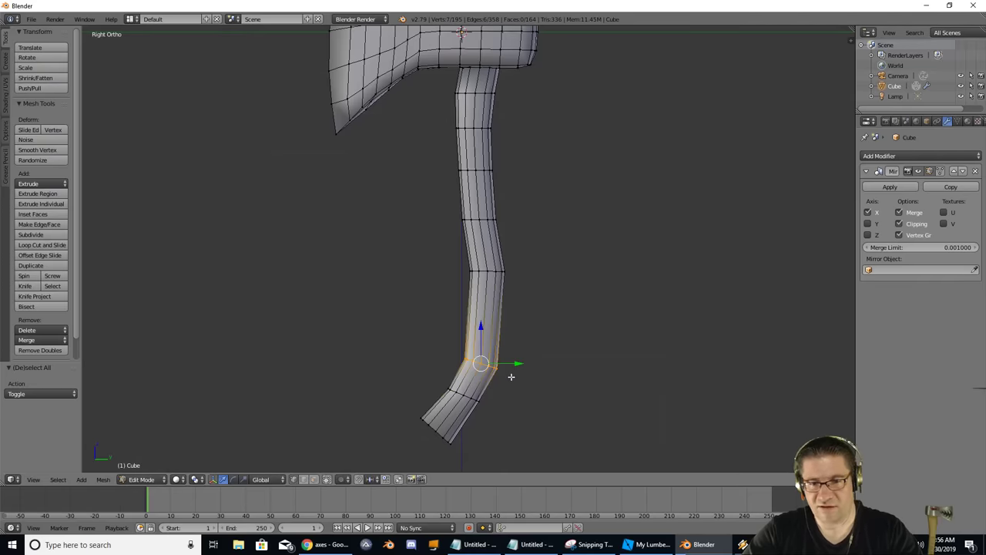
key("g")
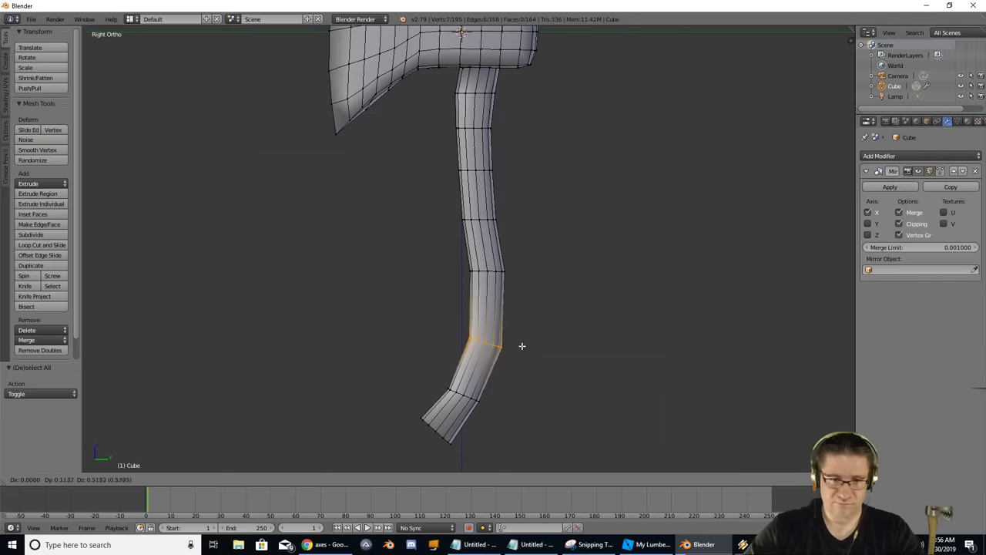
left_click(520, 334)
key("r")
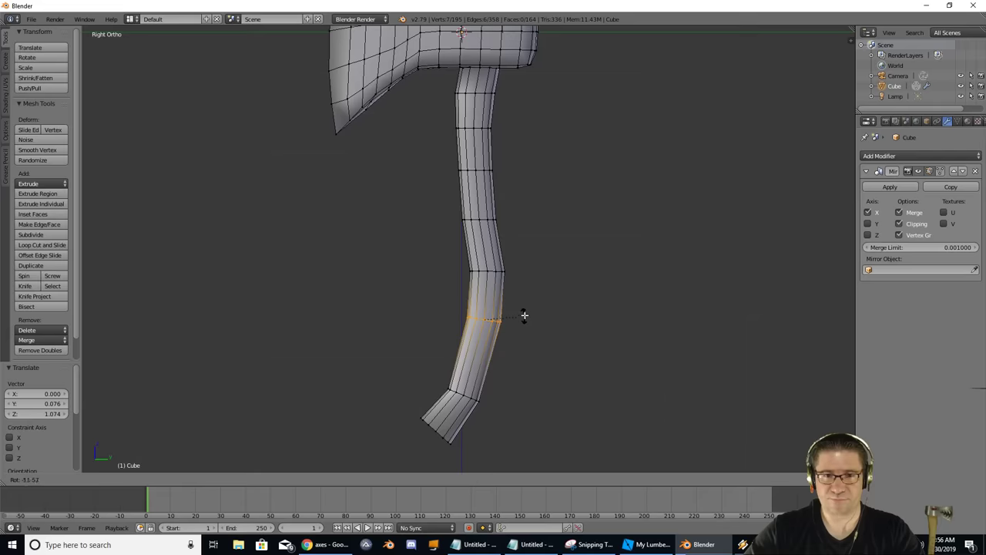
left_click(524, 314)
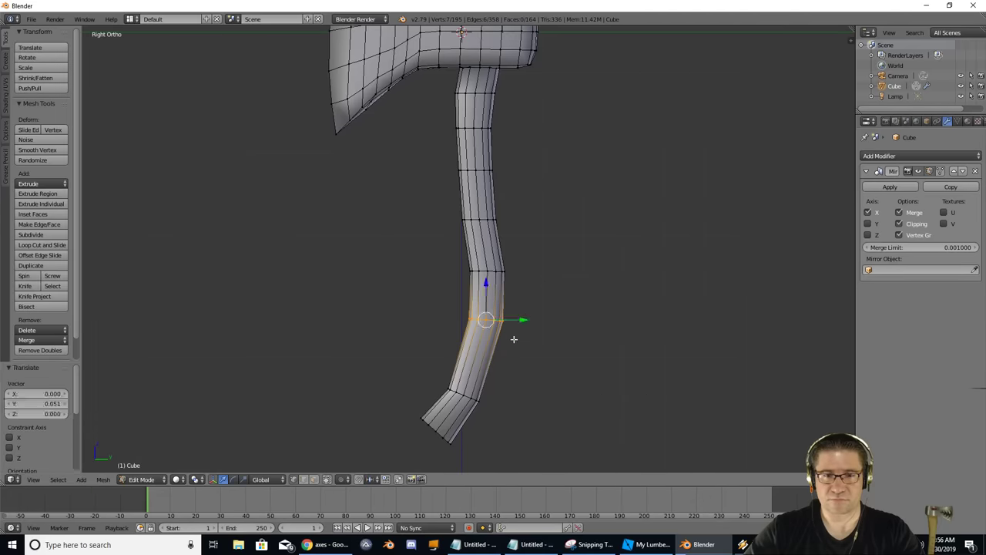
Move the loop in the lower handle to smooth the bend above the tip.
key("a")
key("b")
left_click_drag(439, 371, 492, 413)
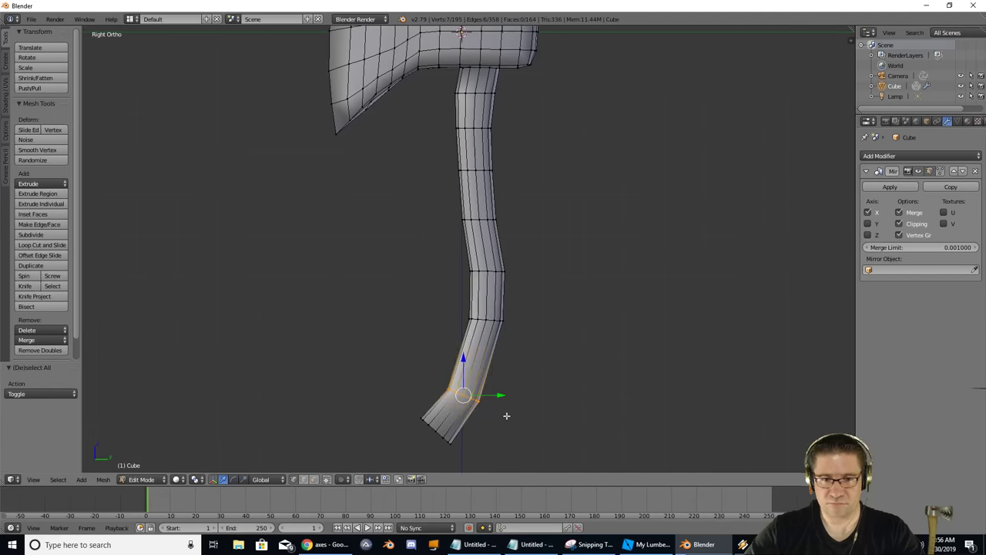
key("g")
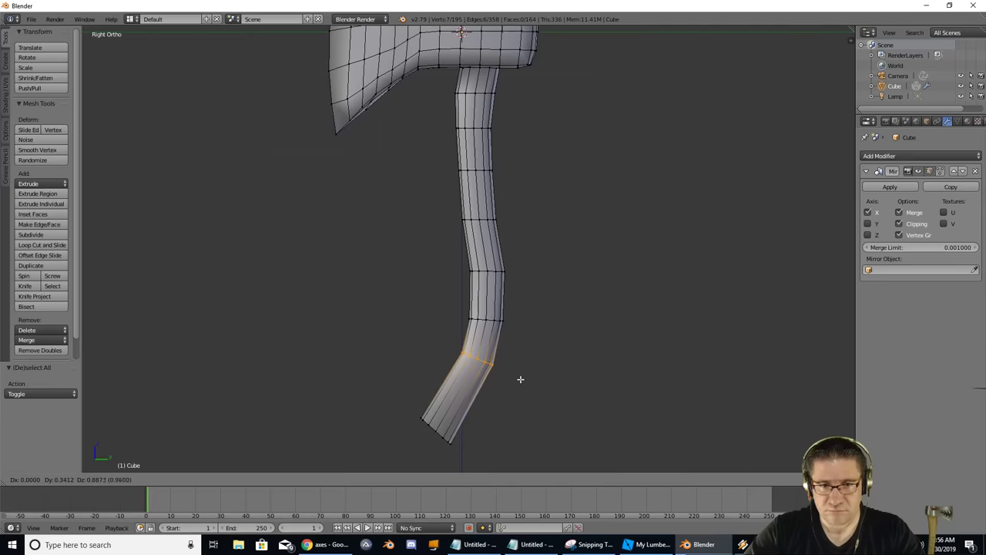
left_click(518, 385)
Box-select the handle's end loop and tilt it 25.3°.
key("a")
key("b")
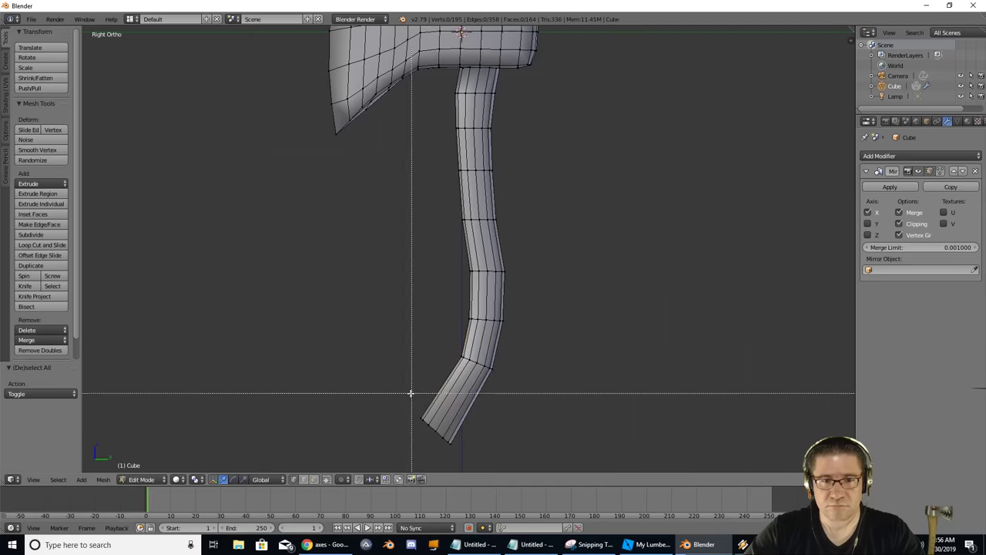
left_click_drag(409, 396, 466, 445)
key("r")
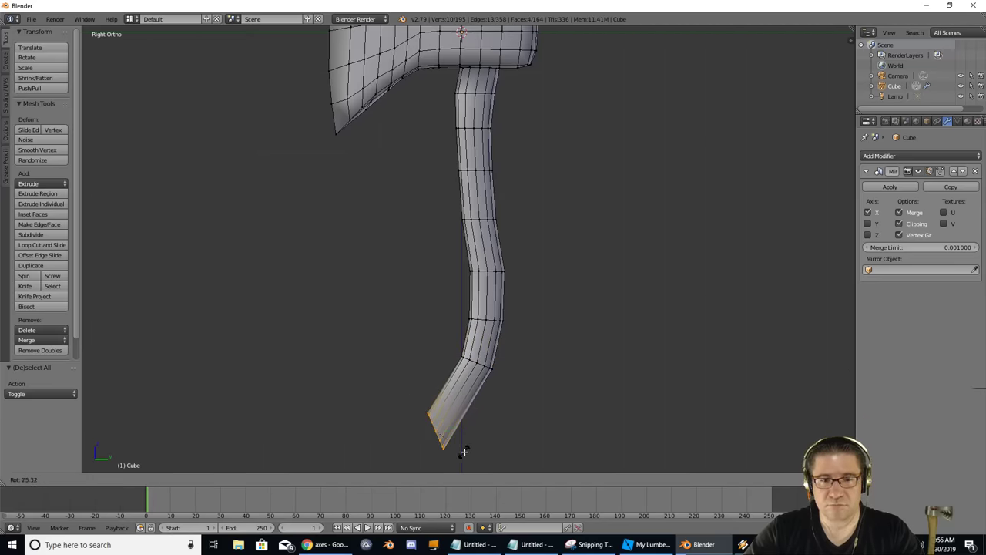
left_click(462, 449)
Shift the end loop to its new position and scale it up to 1.116.
key("g")
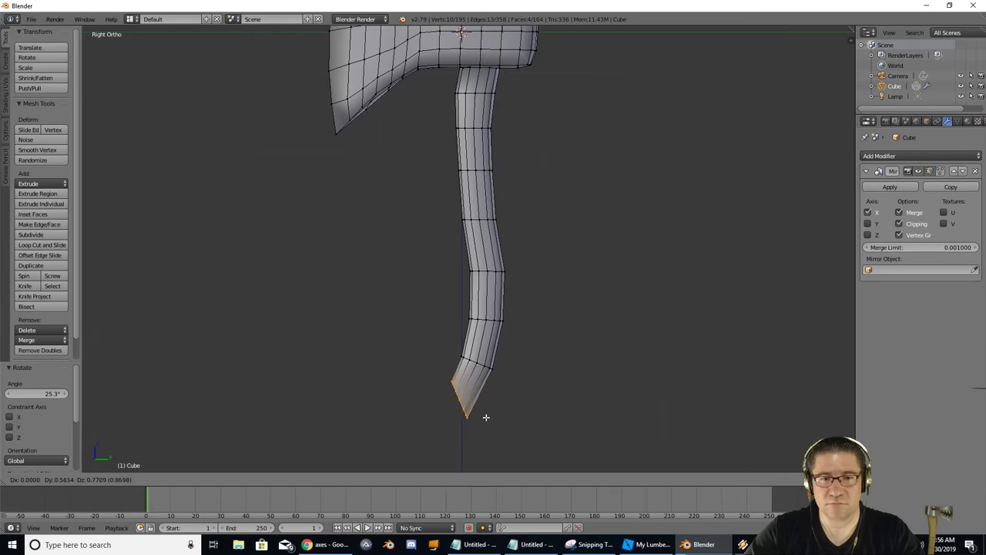
left_click(486, 418)
key("s")
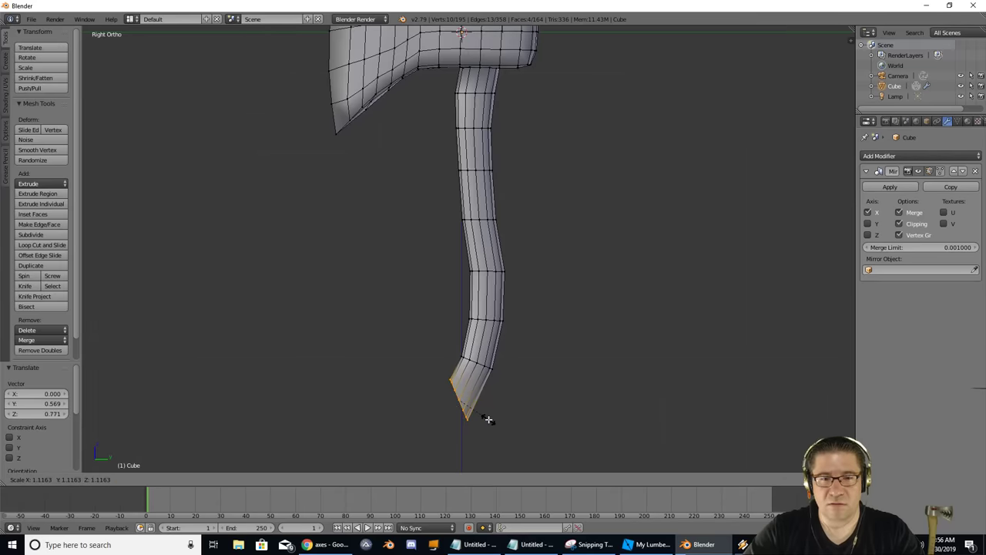
left_click(489, 418)
middle_click_drag(564, 354, 584, 326)
scroll(601, 292, "down", 5)
scroll(584, 326, "up", 4)
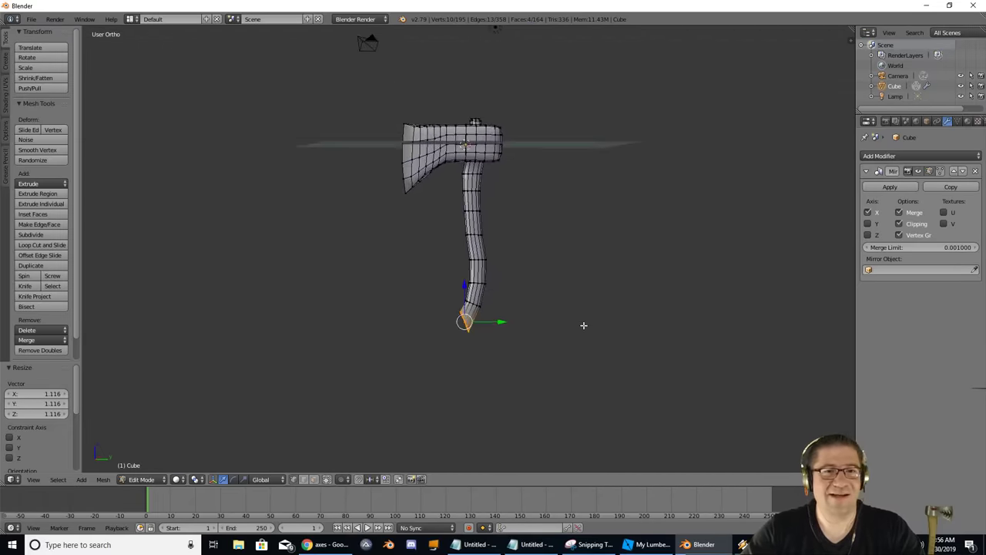
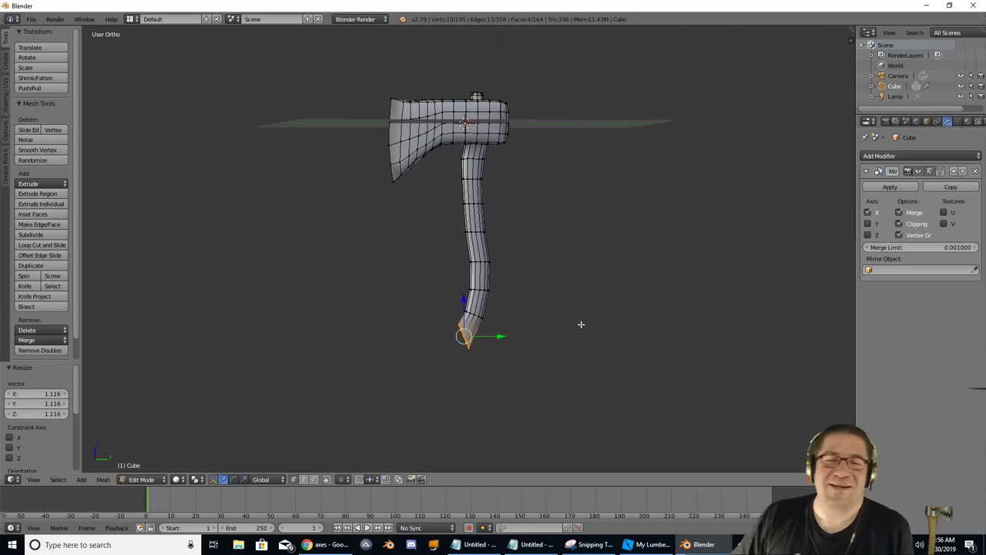
Box-select the whole axe handle, enlarge it, and lower it along Z.
key("a")
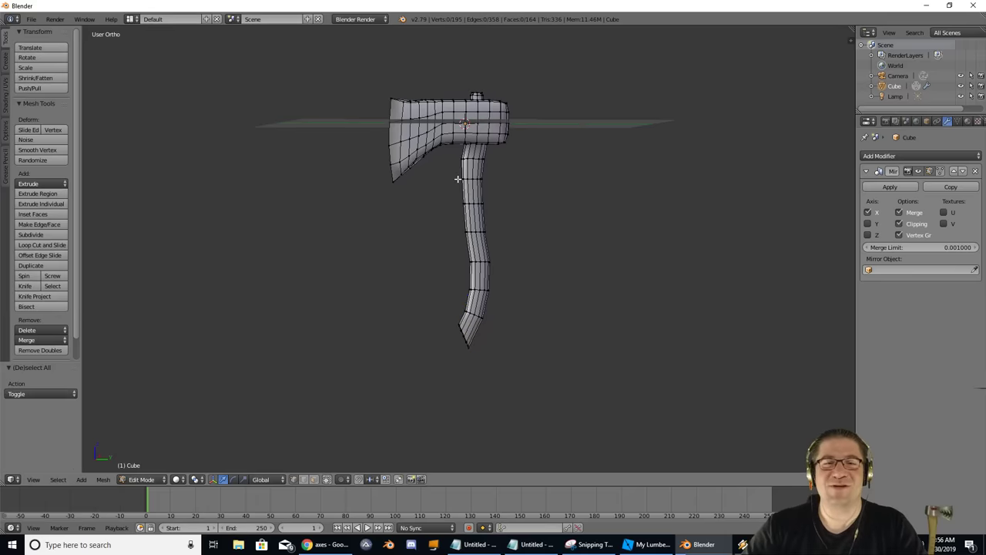
key("b")
left_click_drag(445, 151, 538, 362)
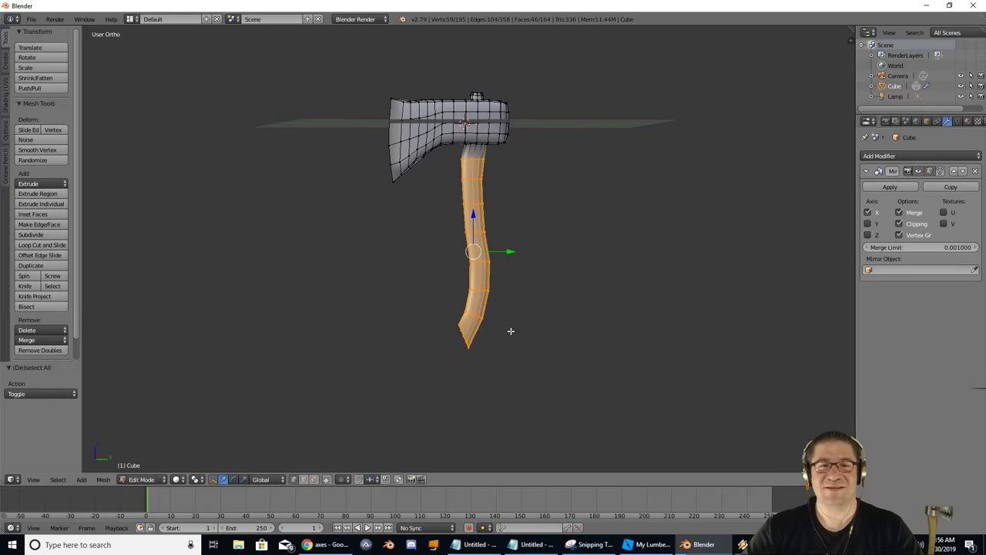
key("s")
left_click(617, 304)
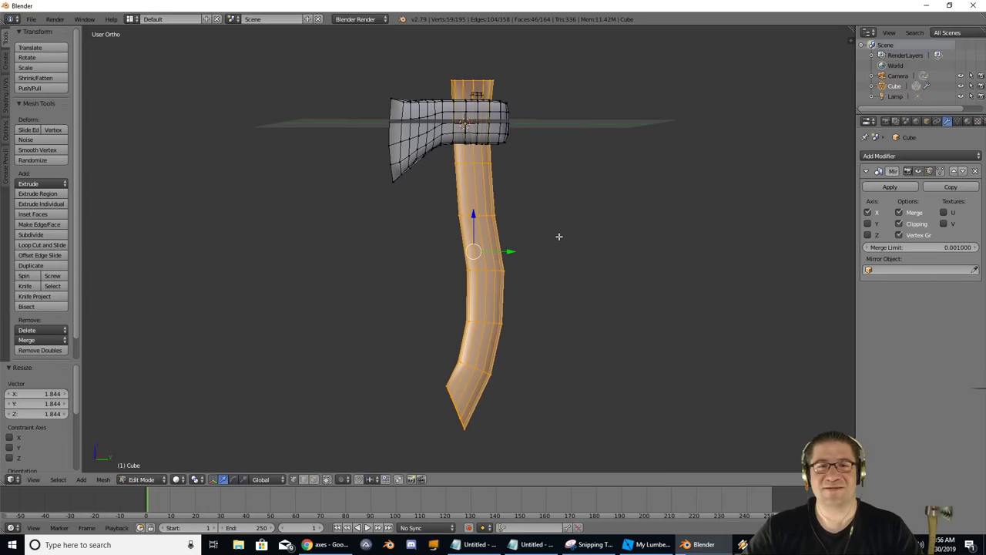
key("g")
key("z")
left_click(555, 294)
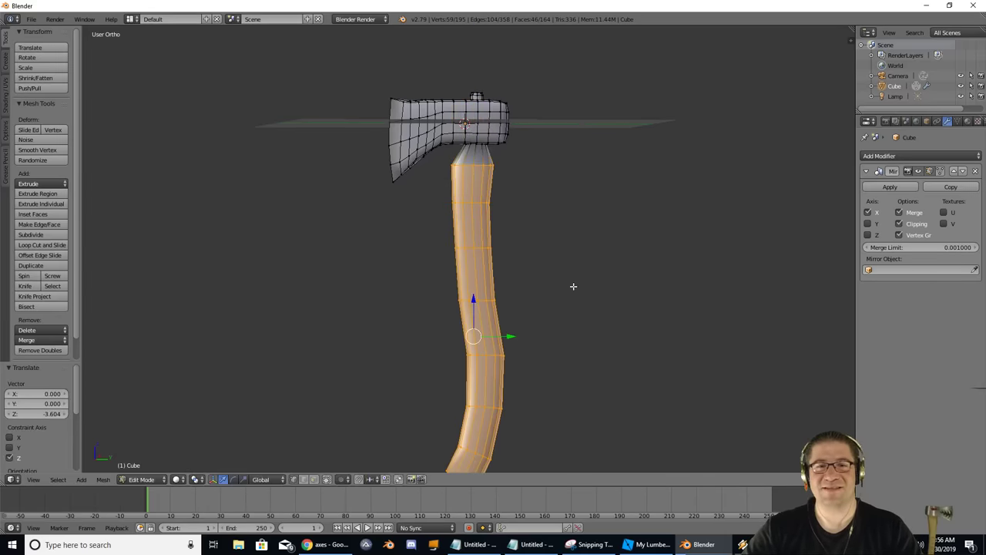
Slim the handle to 0.761 on Y, adjust its length on Z, and seat it under the head.
key("s")
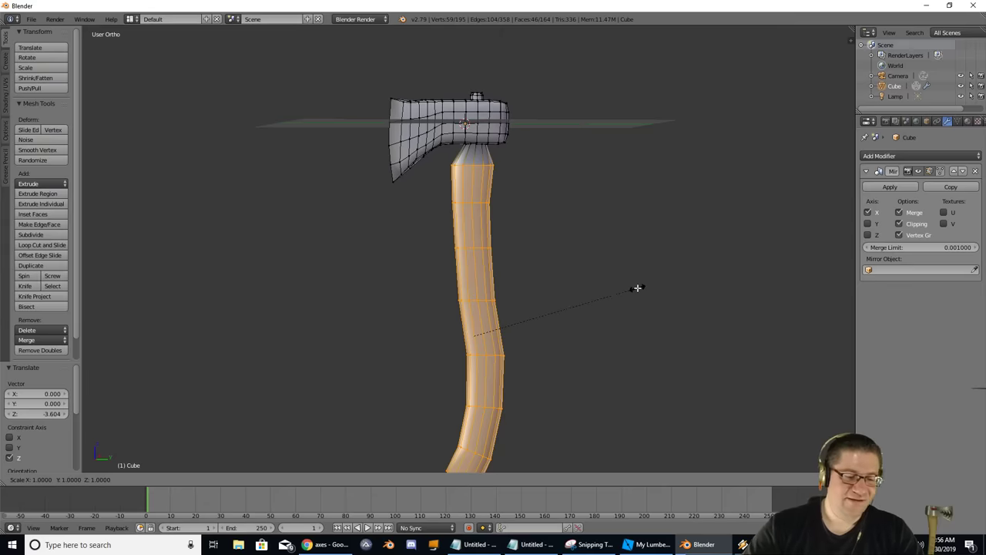
key("y")
left_click(588, 276)
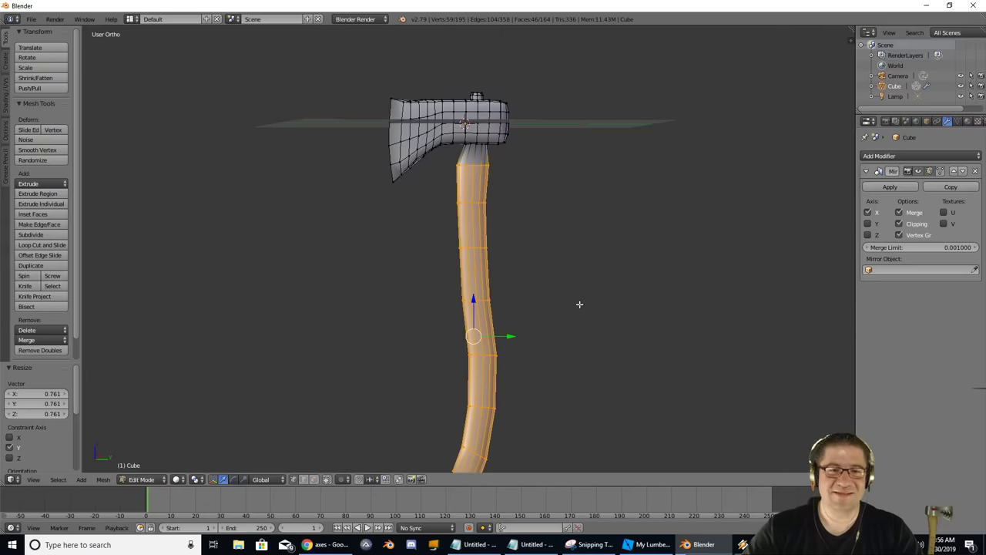
key("s")
key("z")
left_click(552, 287)
key("g")
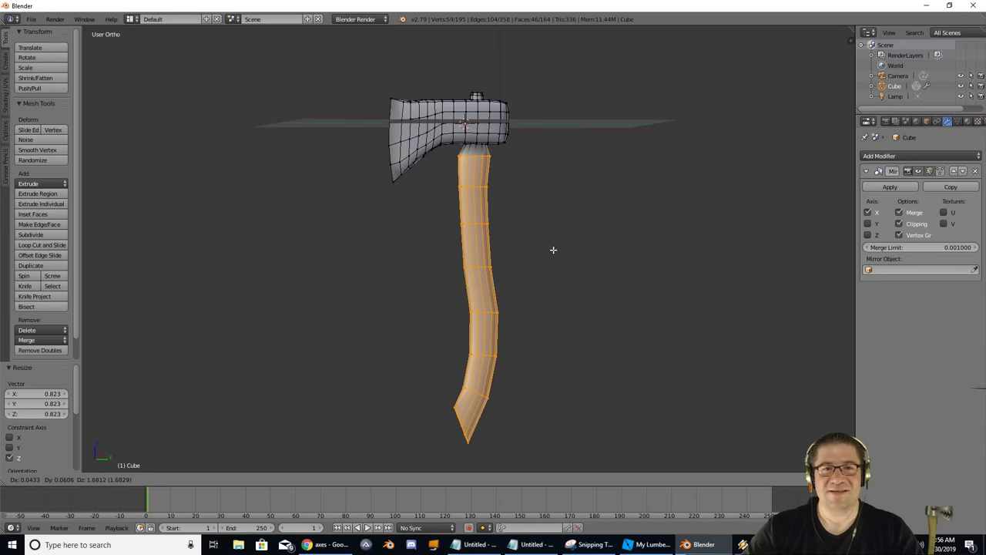
left_click(553, 249)
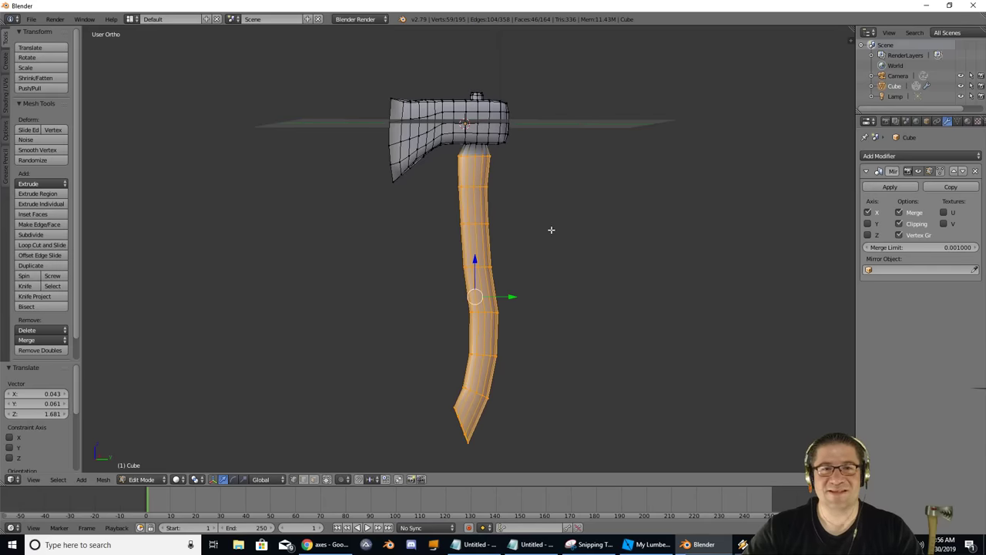
Turn on proportional editing, revert the handle to its shorter length, and reselect the handle-top vertices.
left_click(345, 480)
left_click(356, 456)
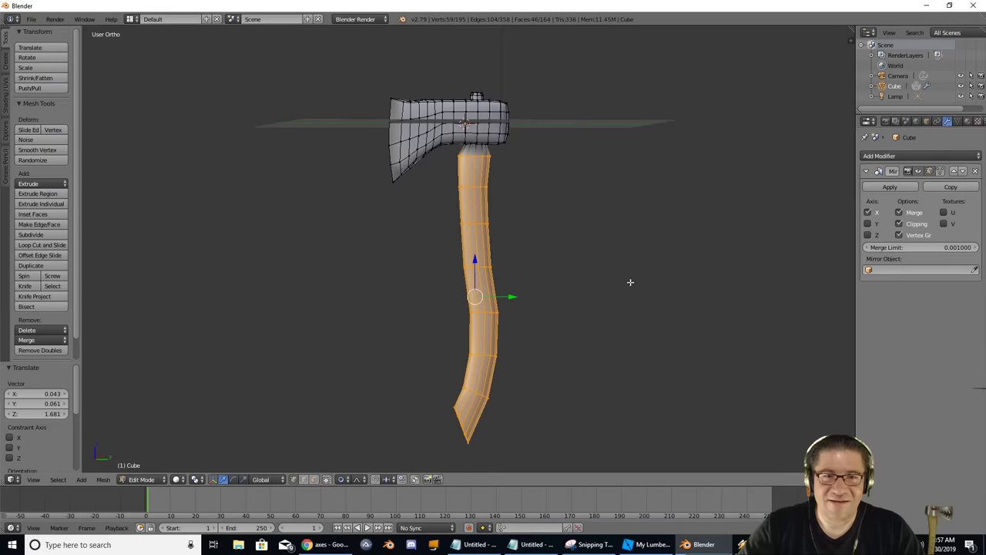
key("s")
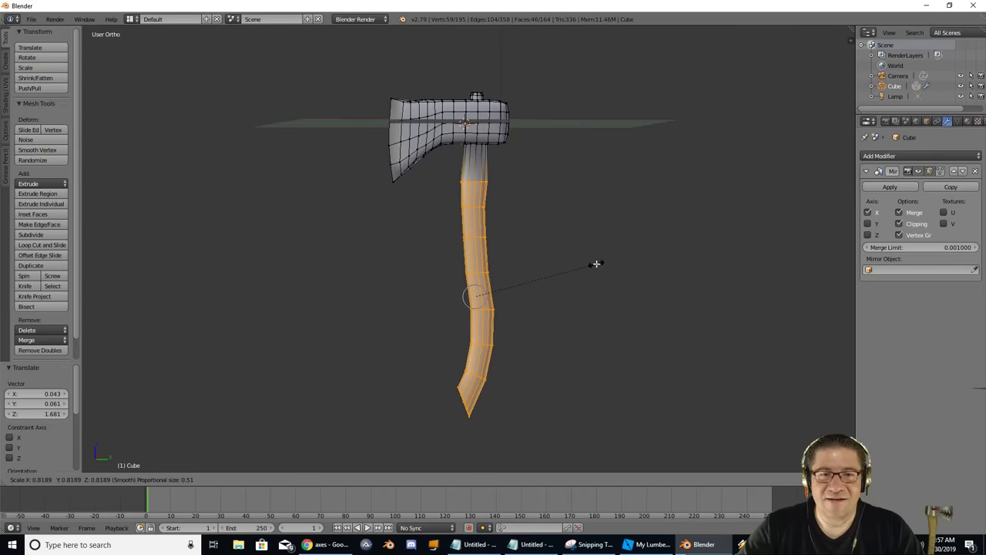
key("Escape")
key("ctrl+z")
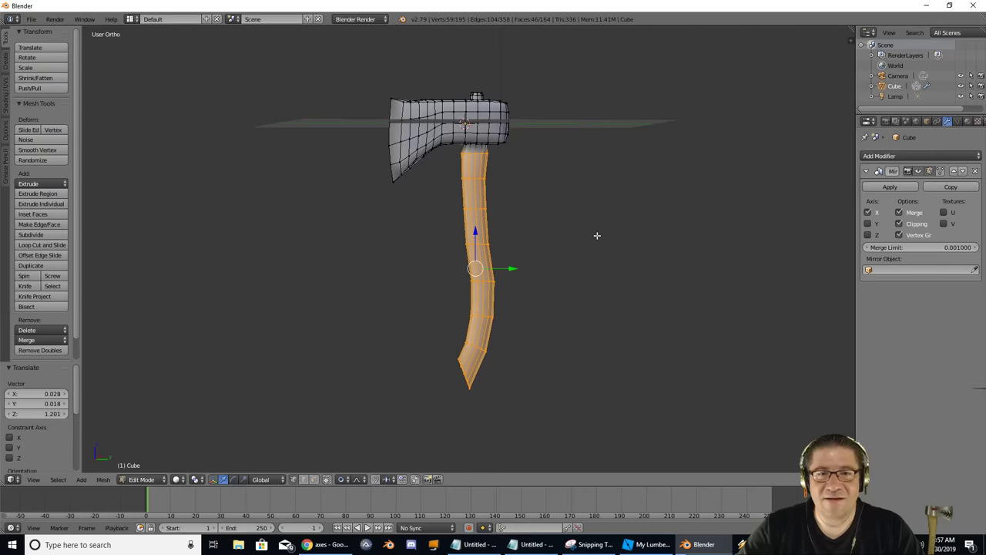
key("a")
key("b")
left_click_drag(458, 152, 513, 192)
key("a")
key("ctrl+z")
Select a vertex loop in the middle of the handle and thin it with proportional scaling.
key("a")
key("b")
key("a")
key("b")
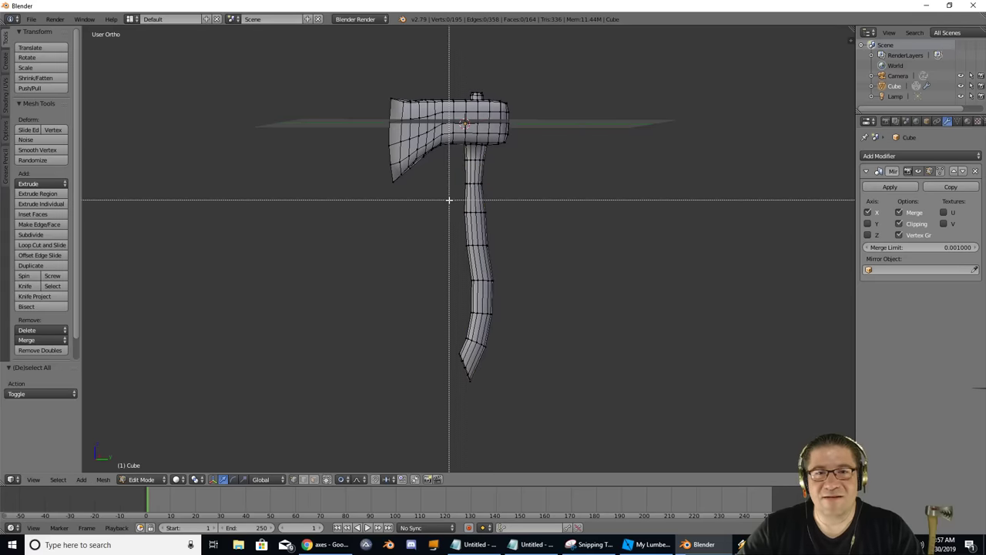
left_click_drag(449, 200, 497, 218)
key("s")
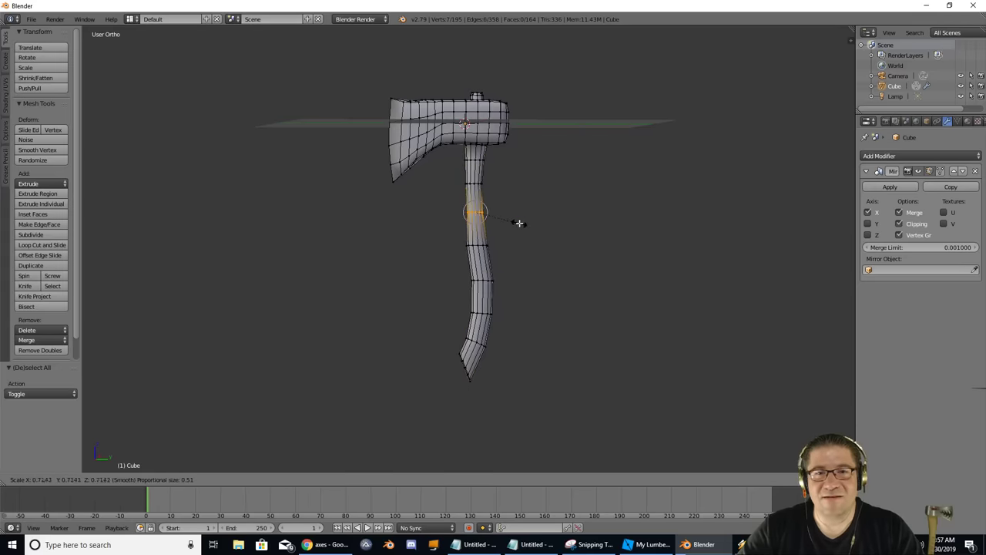
left_click(520, 223)
Thin the next loops down the handle, scaling one to 0.677.
key("a")
key("a")
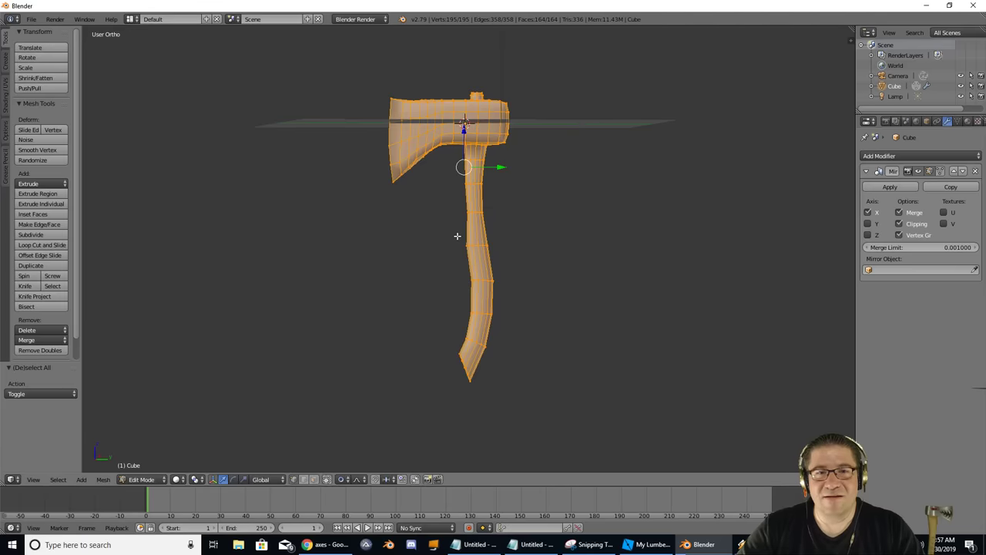
key("a")
key("b")
left_click_drag(455, 231, 523, 293)
key("s")
left_click(498, 252)
key("a")
key("b")
key("s")
left_click(515, 292)
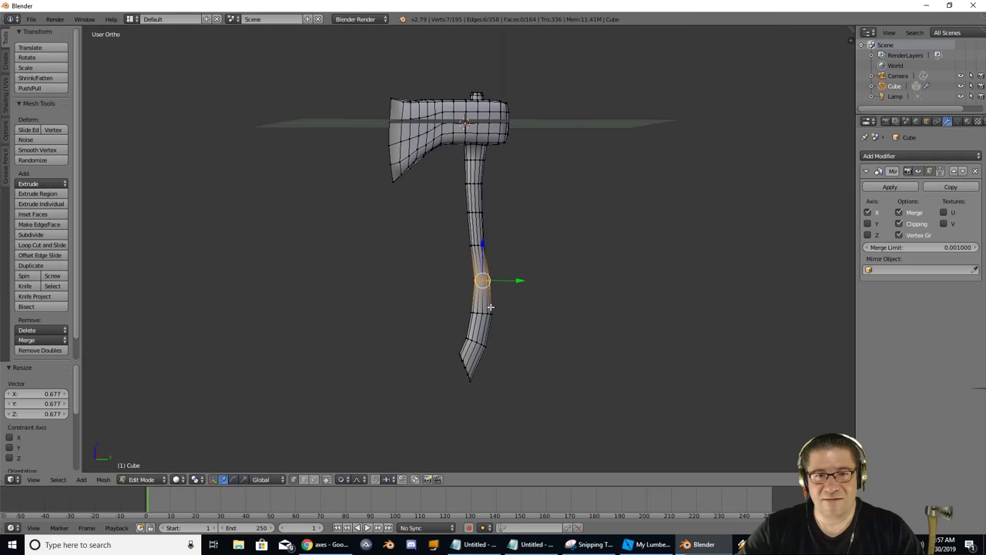
mouse_move(515, 299)
middle_mouse_down()
mouse_move(493, 291)
mouse_move(564, 286)
mouse_move(531, 288)
middle_mouse_up()
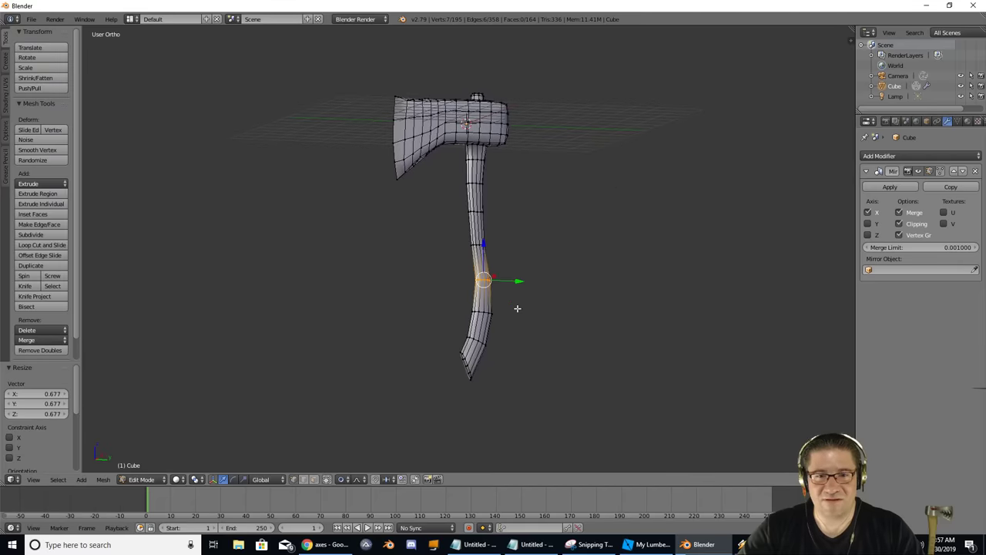
Resize the lower handle edge loop and narrow the handle's lower end.
key("a")
key("b")
left_click_drag(455, 293, 524, 326)
key("s")
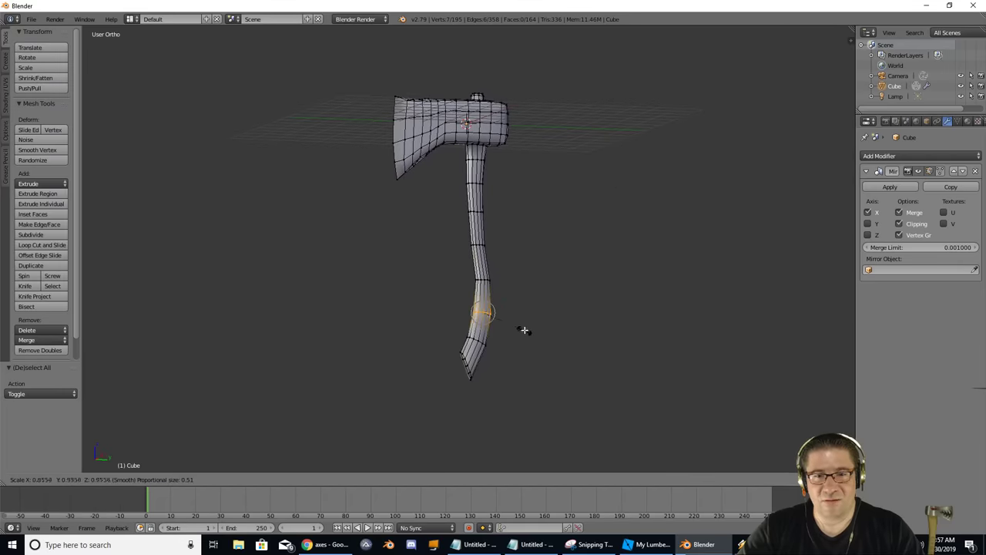
left_click(518, 328)
key("a")
key("b")
left_click_drag(454, 323, 518, 389)
key("s")
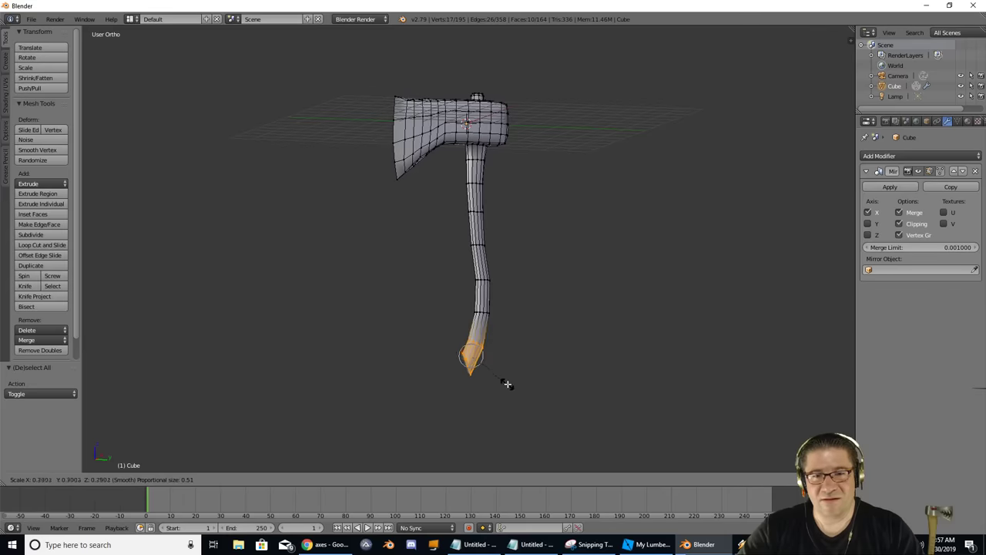
left_click(506, 383)
Resize and move the handle tip vertices to give the end an angled kick.
key("a")
key("b")
left_click_drag(461, 326, 494, 352)
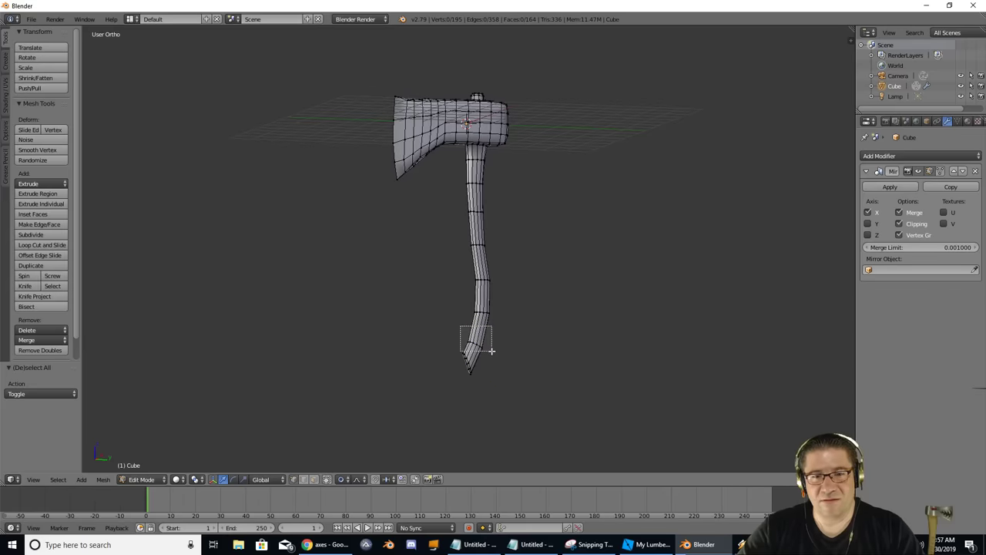
middle_click_drag(491, 351, 502, 344)
key("s")
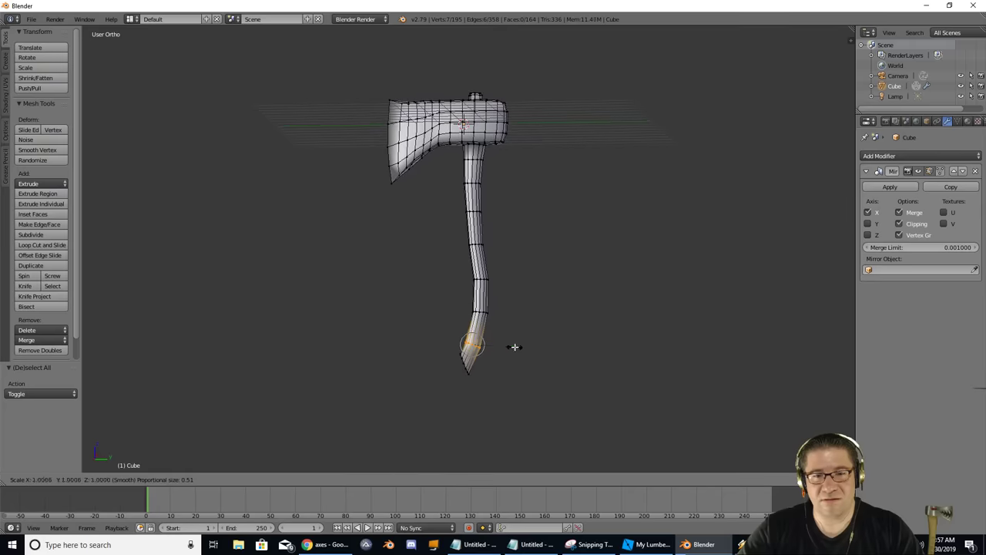
left_click(507, 345)
key("g")
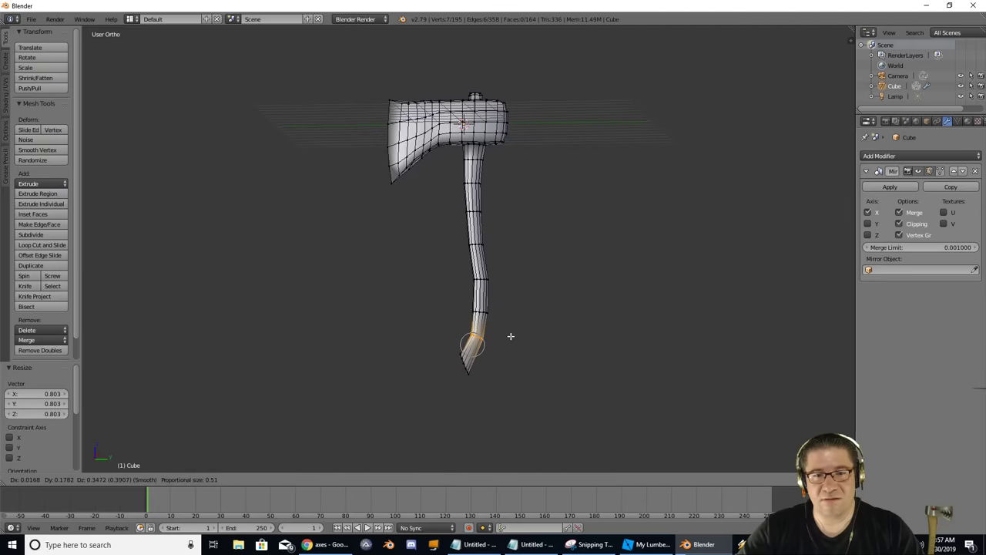
left_click(510, 336)
mouse_move(518, 328)
middle_mouse_down()
mouse_move(623, 313)
mouse_move(531, 328)
middle_mouse_up()
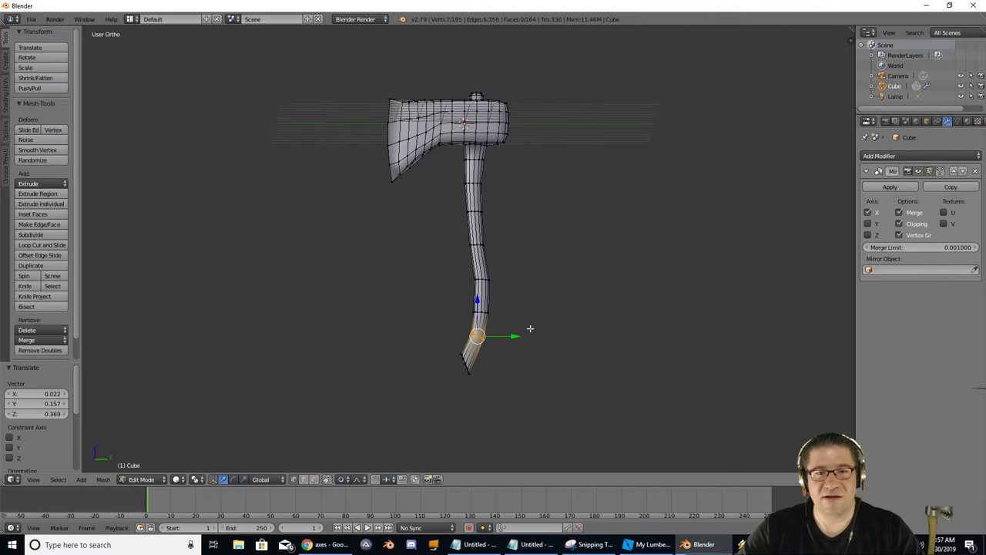
Deselect the mesh and switch to the Right Ortho view with numpad 3.
key("a")
key("b")
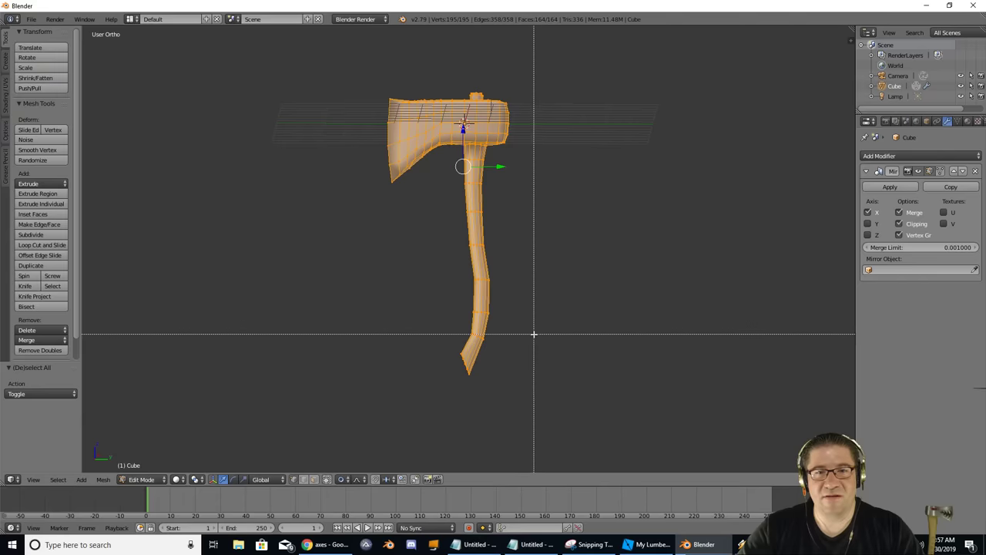
key("Escape")
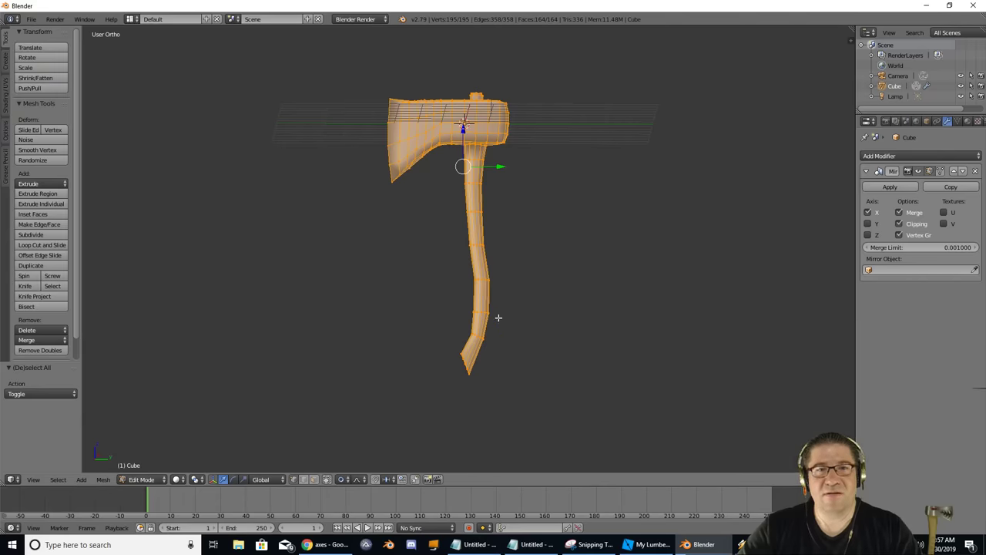
key("a")
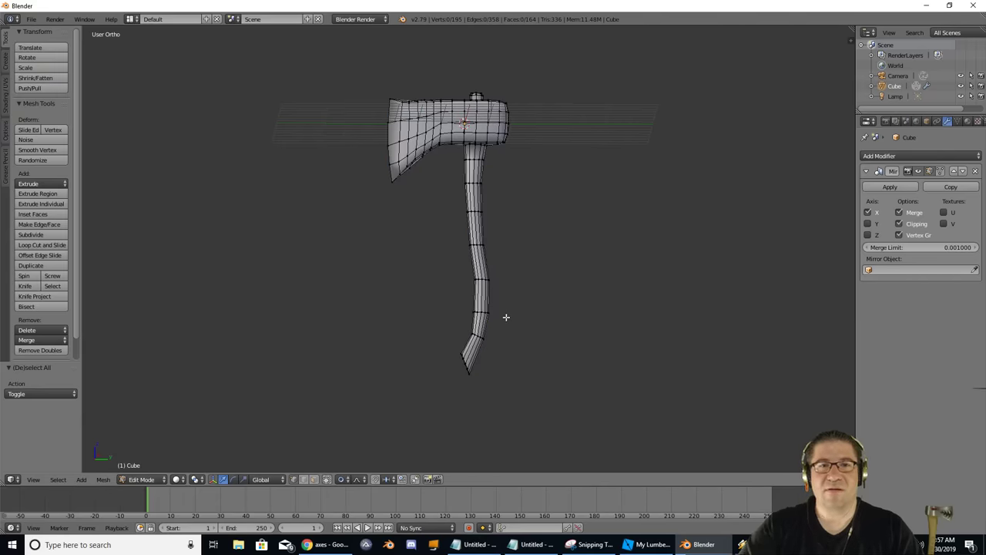
key("KP_3")
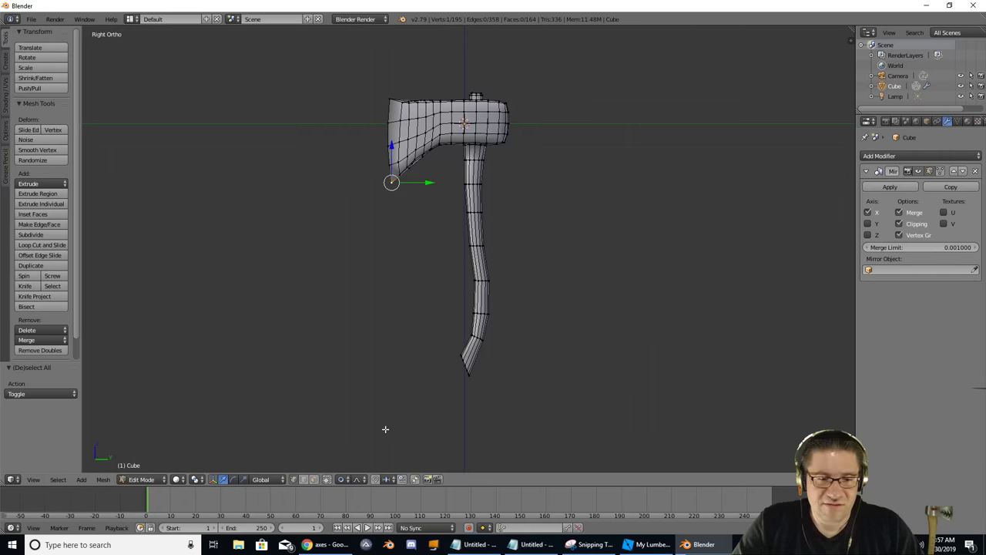
Limit proportional editing to connected geometry and proportionally move the selected blade vertex.
left_click(343, 480)
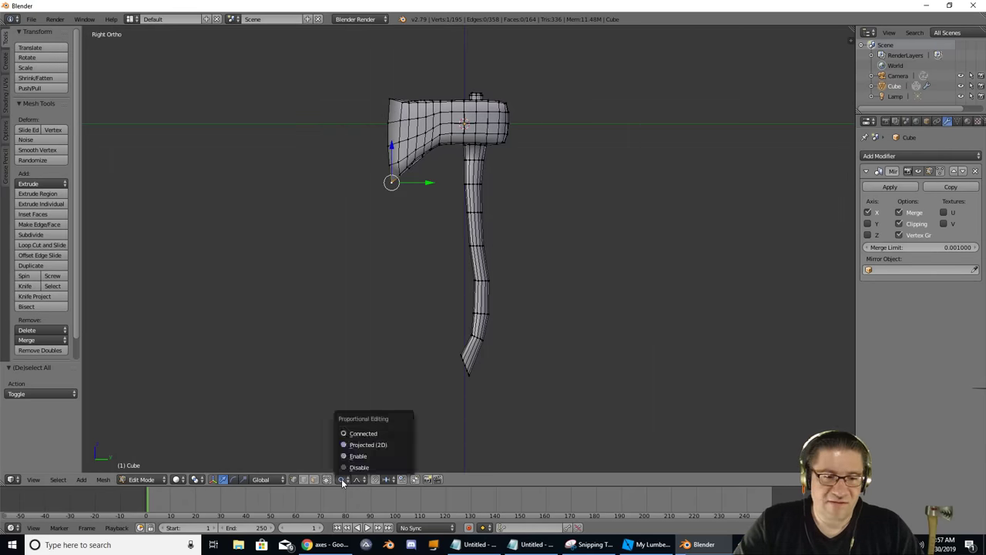
left_click(362, 433)
key("g")
scroll(404, 228, "down", 8)
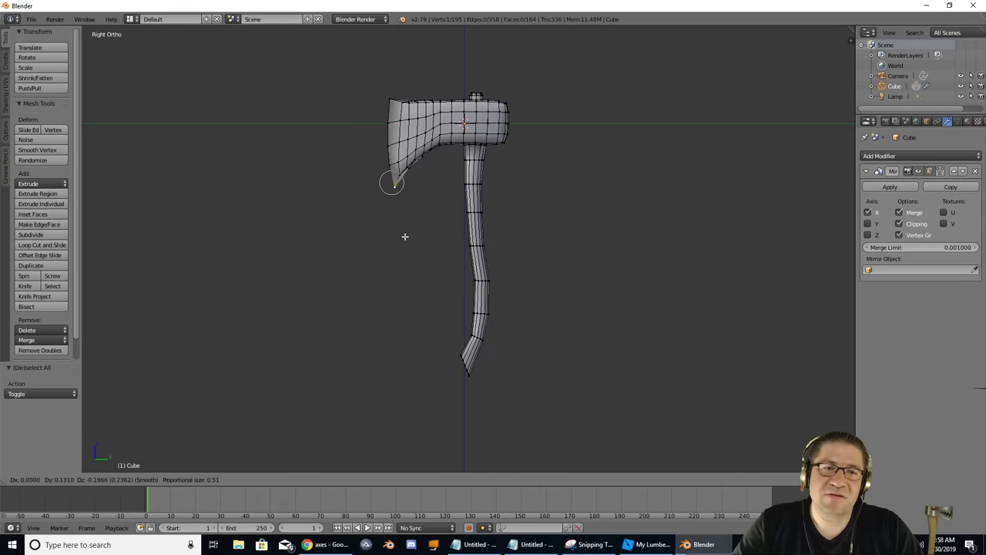
scroll(401, 216, "down", 7)
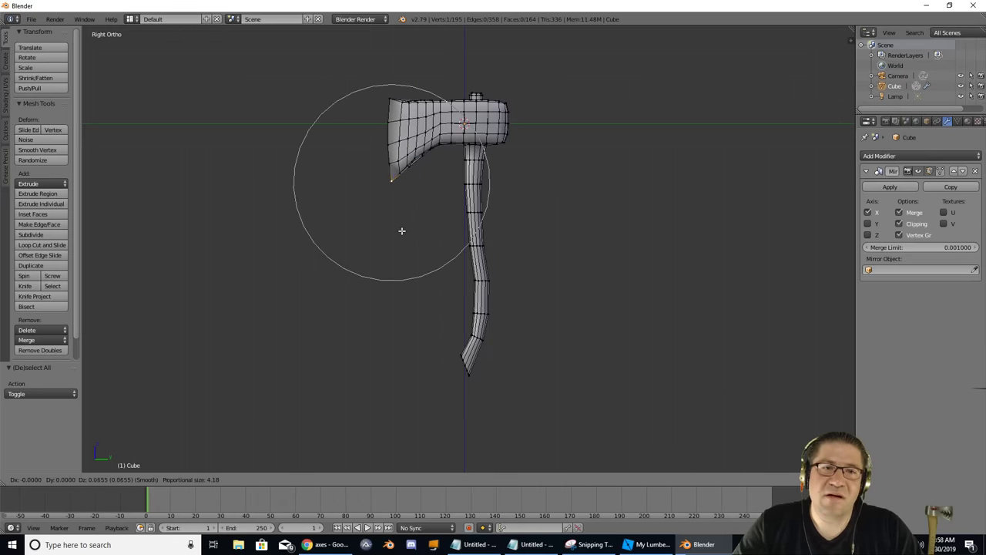
scroll(401, 226, "up", 5)
scroll(401, 227, "up", 3)
scroll(401, 224, "down", 3)
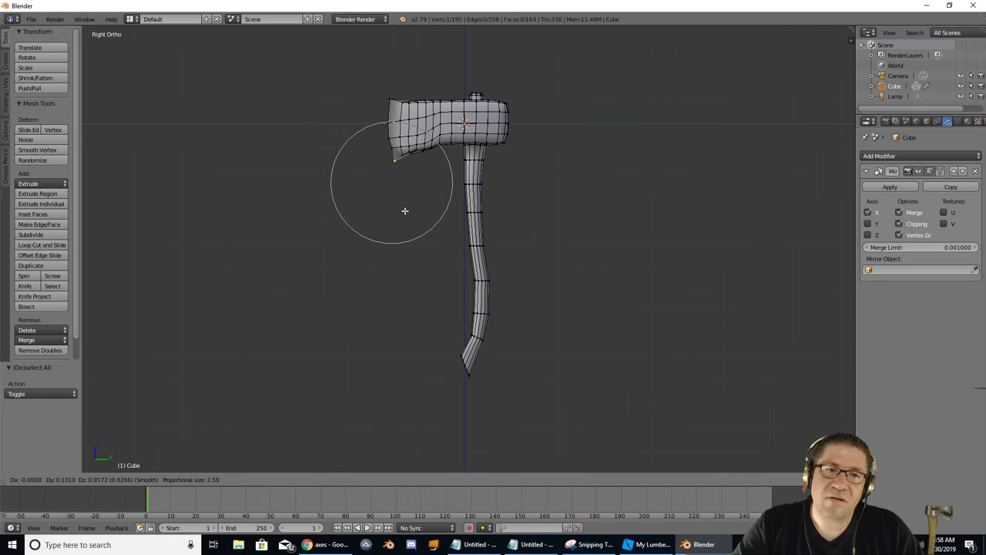
left_click(403, 205)
key("g")
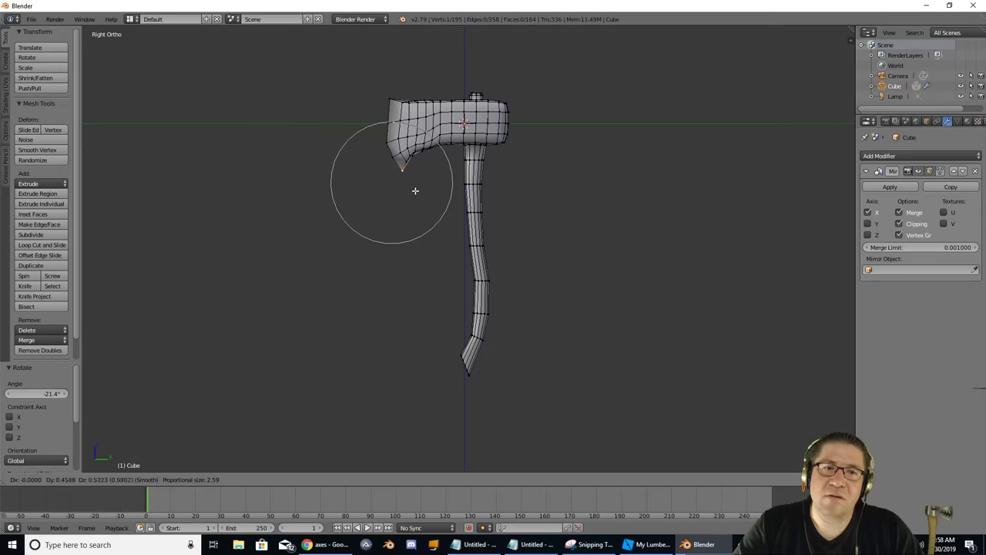
left_click(415, 183)
Rotate and raise the blade's top-left corner vertex with proportional falloff.
right_click(389, 98)
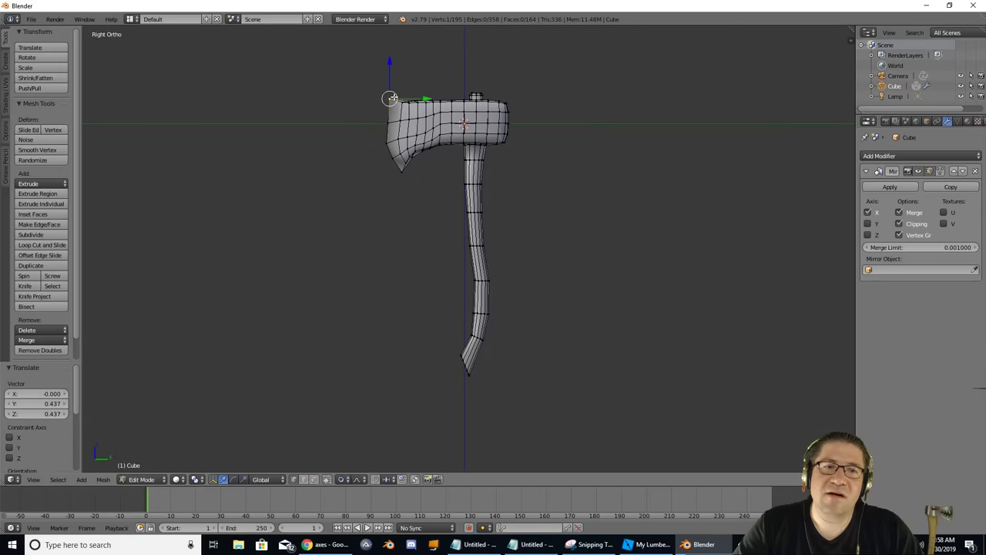
key("r")
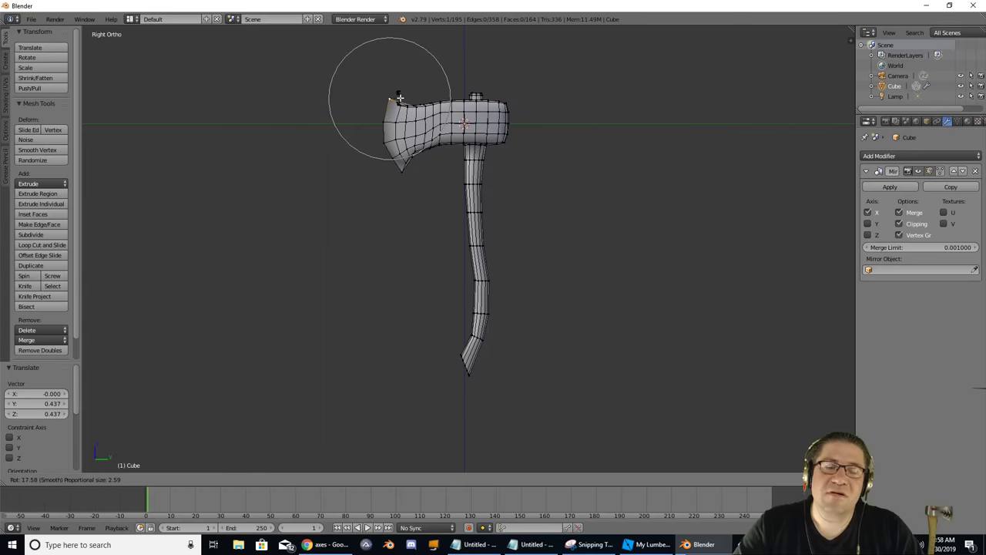
left_click(399, 97)
key("g")
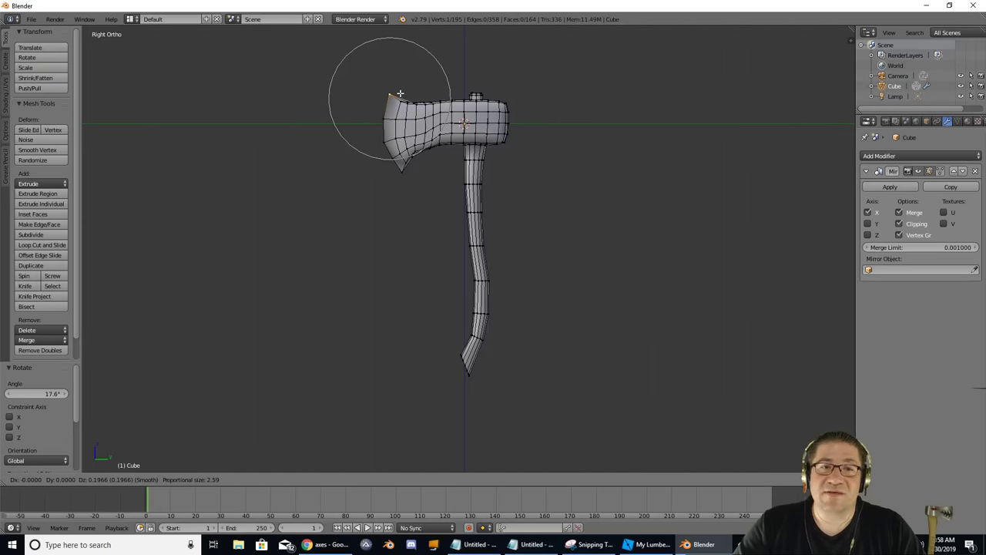
left_click(400, 93)
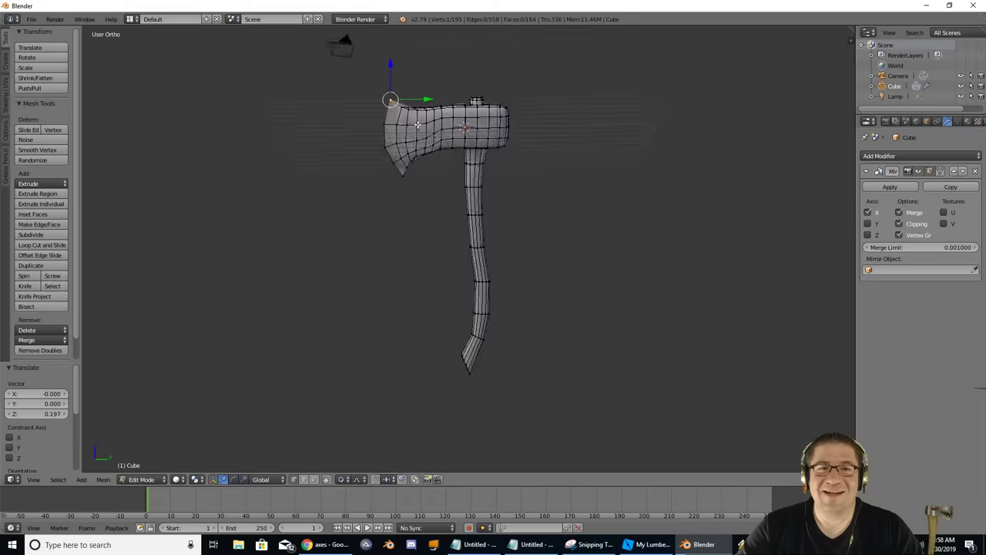
Select a blade-edge vertex and pull it outward with two proportional moves.
middle_click_drag(400, 93, 389, 115)
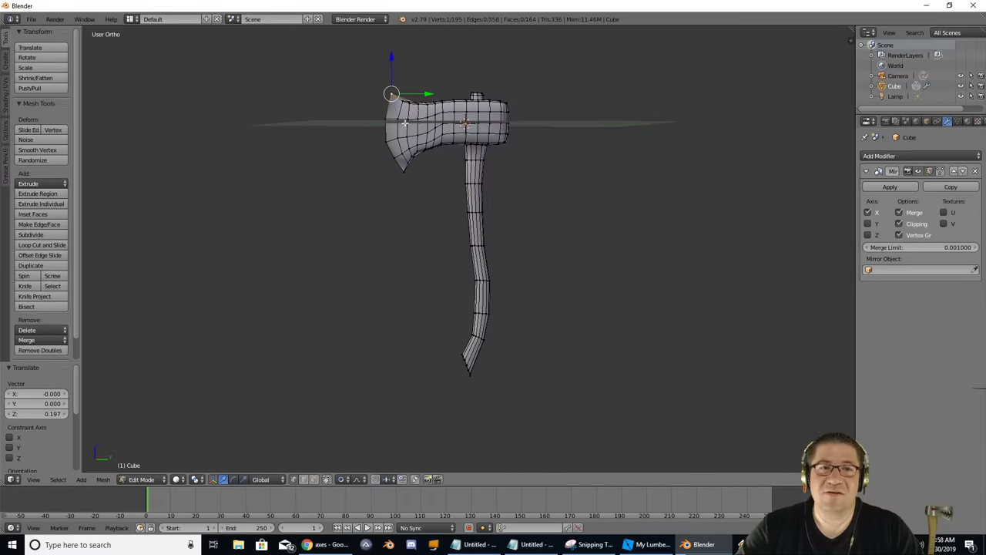
right_click(387, 115)
key("g")
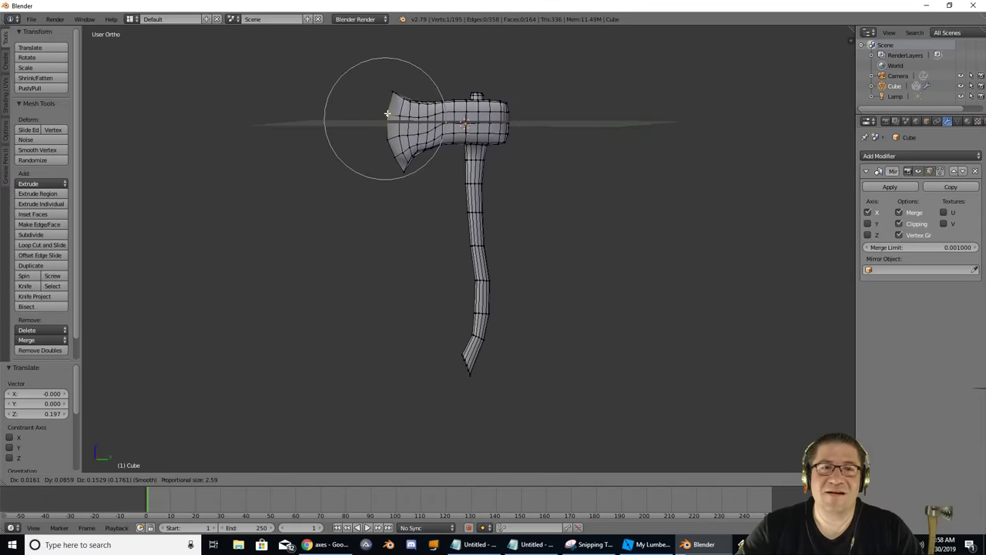
scroll(386, 113, "down", 8)
scroll(387, 113, "up", 7)
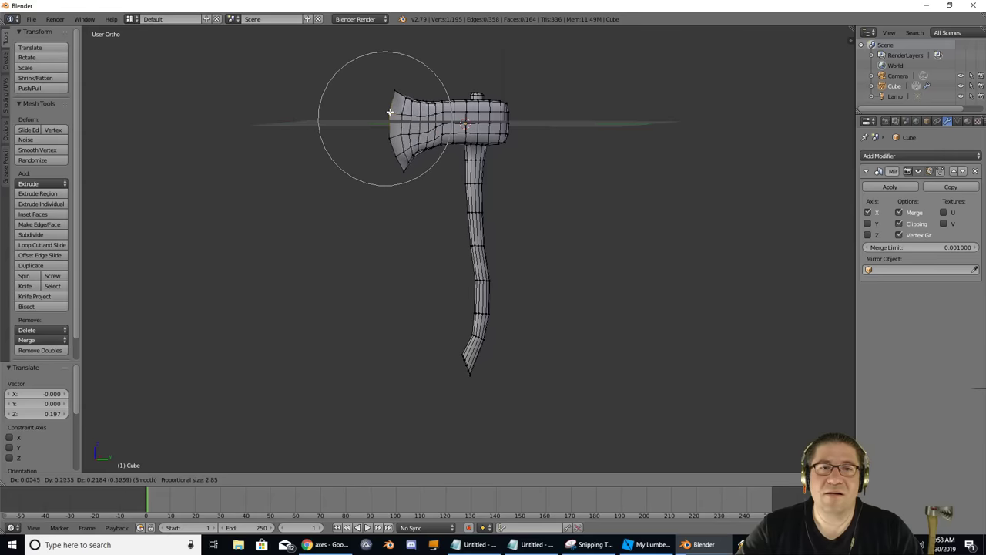
left_click(394, 110)
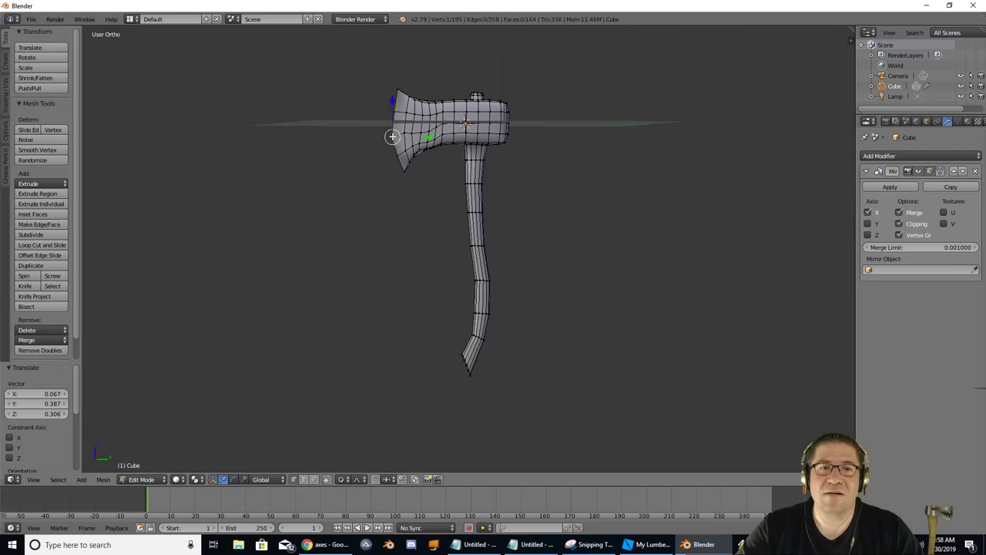
key("g")
left_click(397, 113)
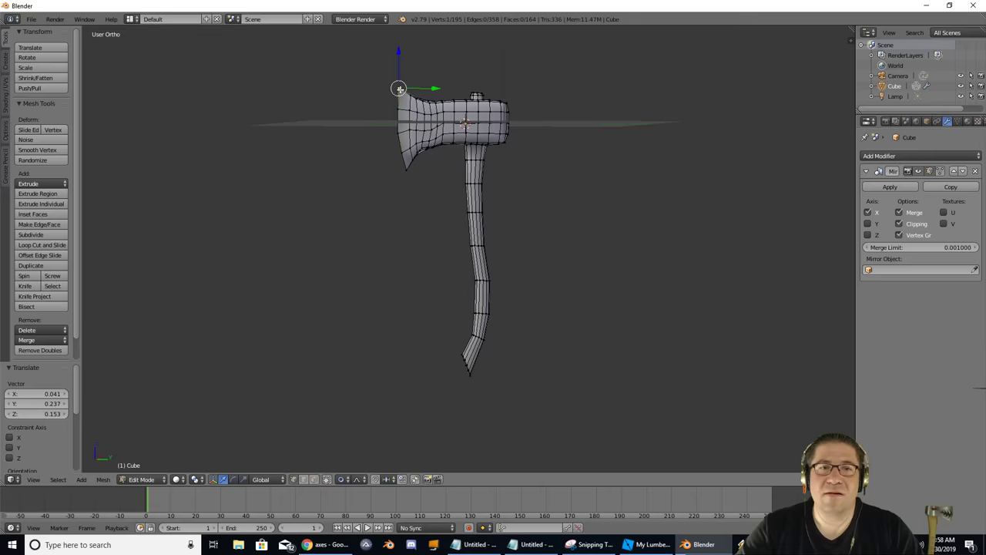
Raise and rotate the blade tip into a sharper, taller point.
key("g")
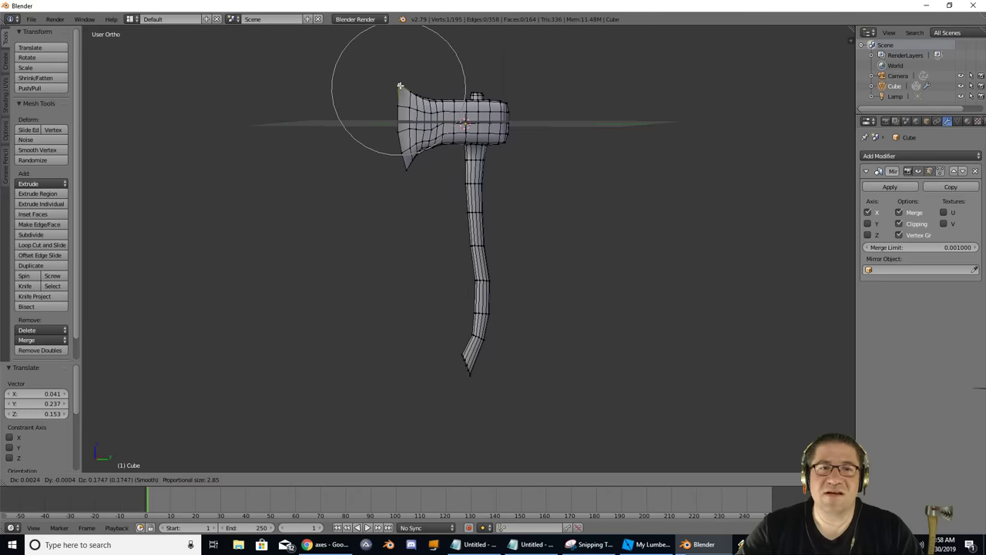
scroll(401, 94, "down", 2)
scroll(401, 94, "up", 15)
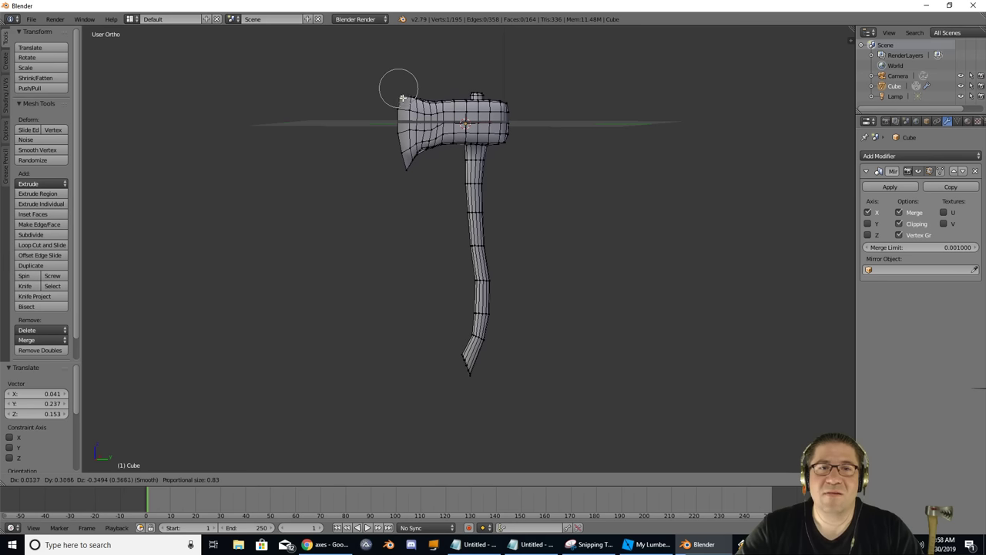
key("r")
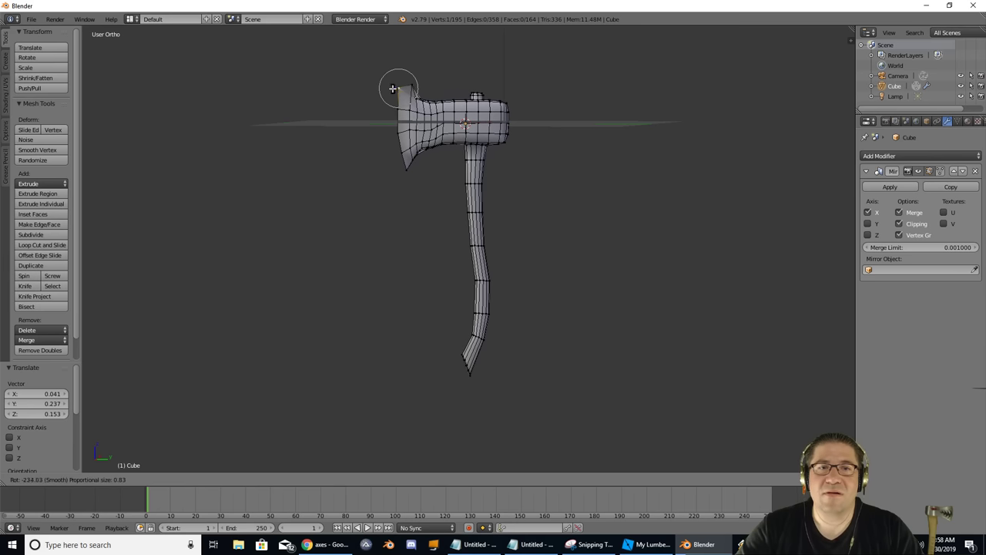
left_click(381, 77)
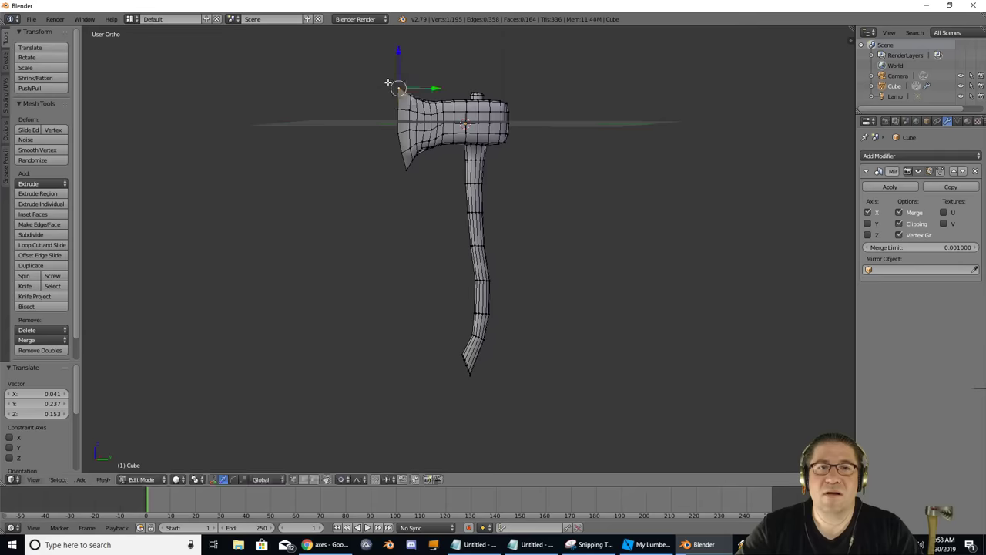
scroll(408, 105, "up", 4)
scroll(407, 106, "down", 3)
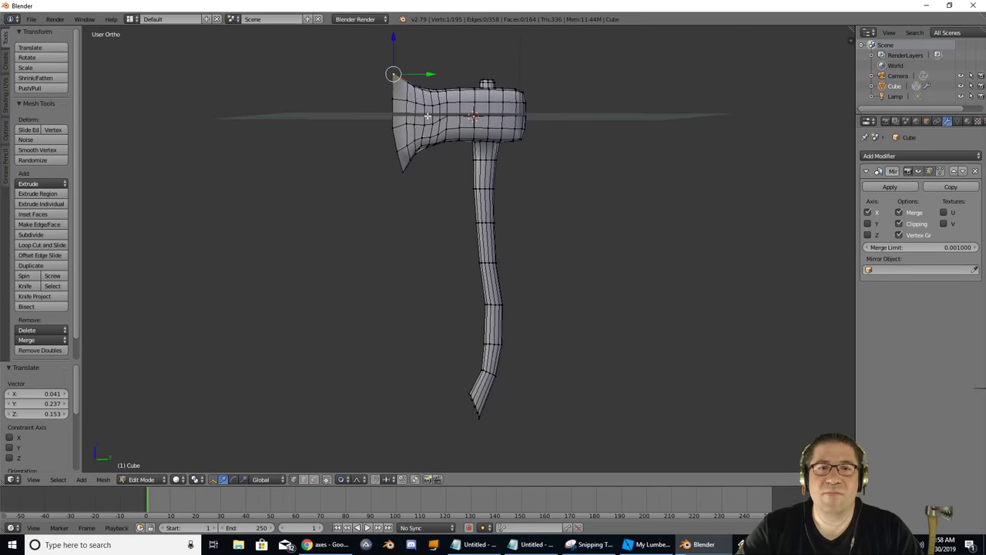
middle_click_drag(431, 114, 448, 169, "shift")
Box-select the blade's cutting-edge vertices and flatten them along Z.
key("a")
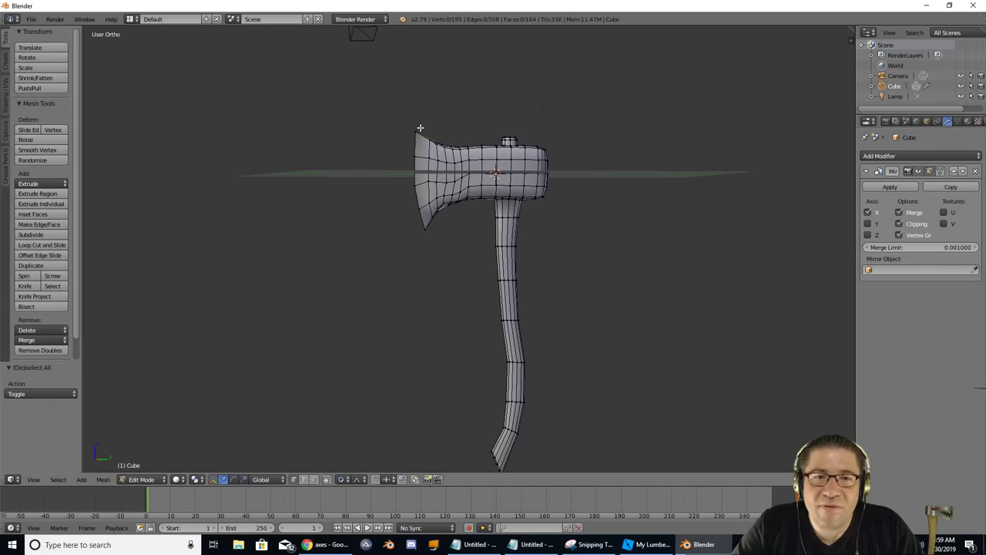
key("a")
key("b")
right_click(426, 101)
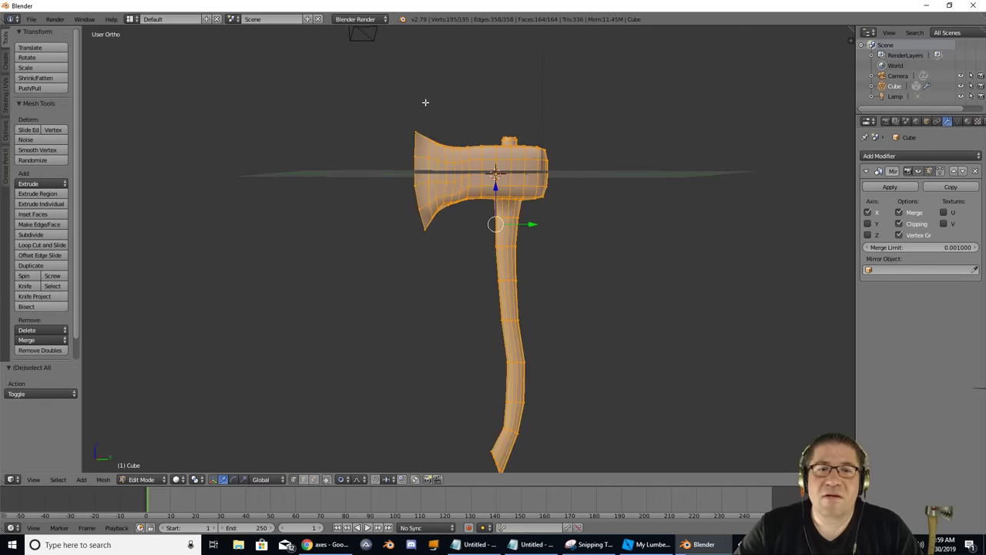
key("a")
key("b")
left_click_drag(387, 105, 434, 246)
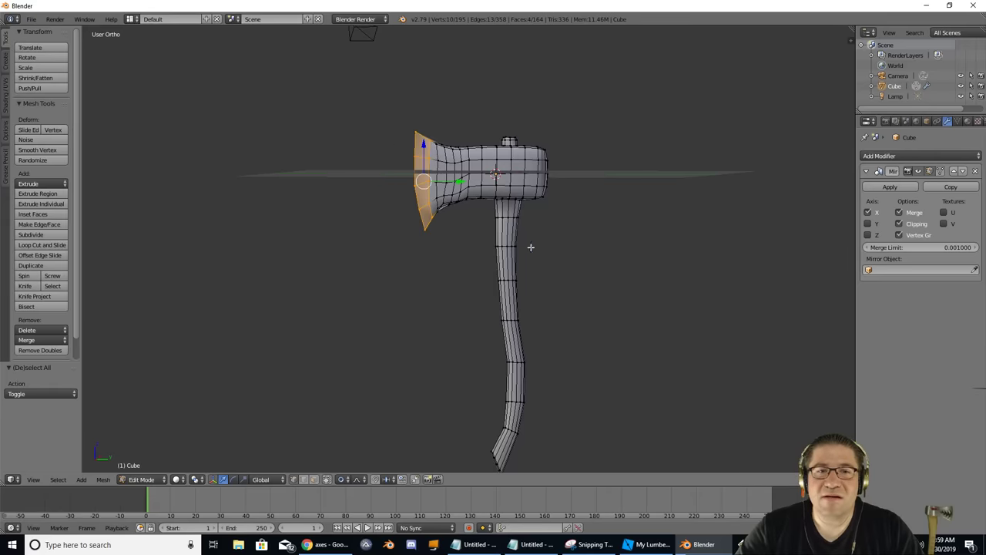
key("s")
key("z")
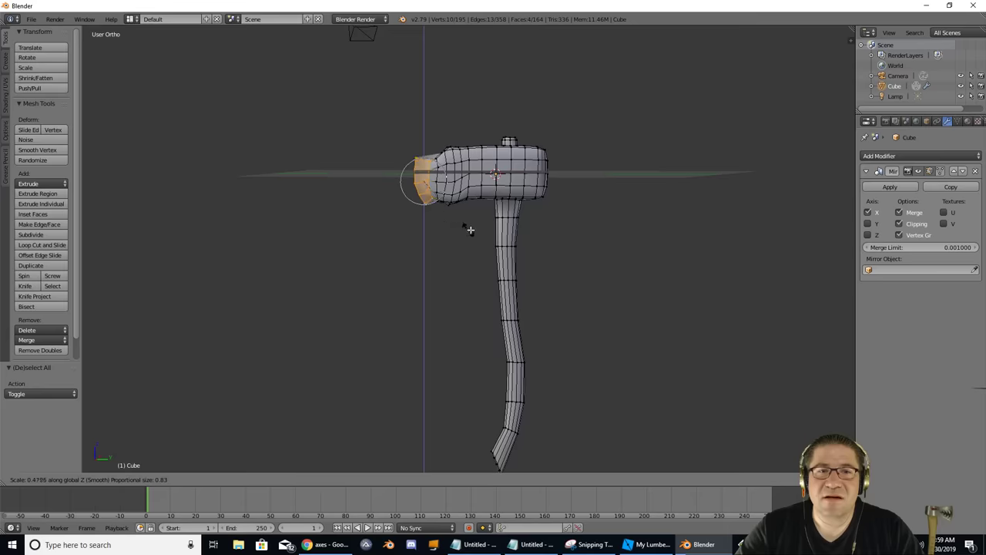
left_click(531, 221)
Select the front half of the blade and apply Smooth Vertex three times.
key("a")
key("b")
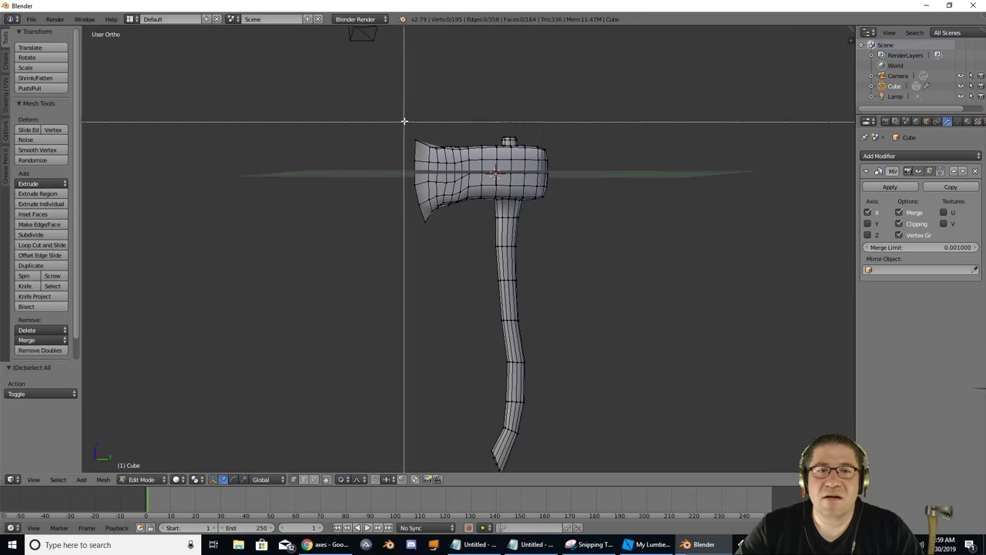
left_click_drag(405, 121, 476, 241)
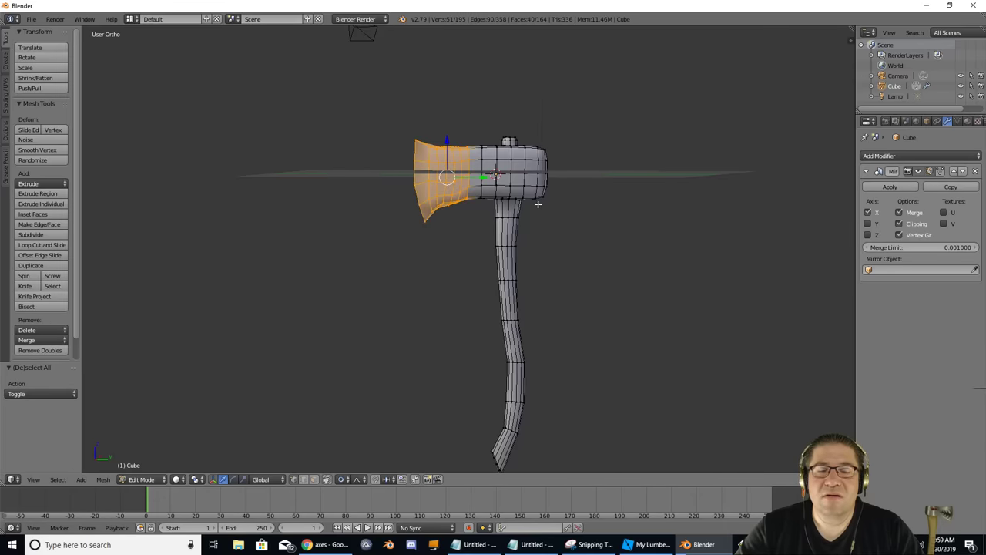
left_click(39, 150)
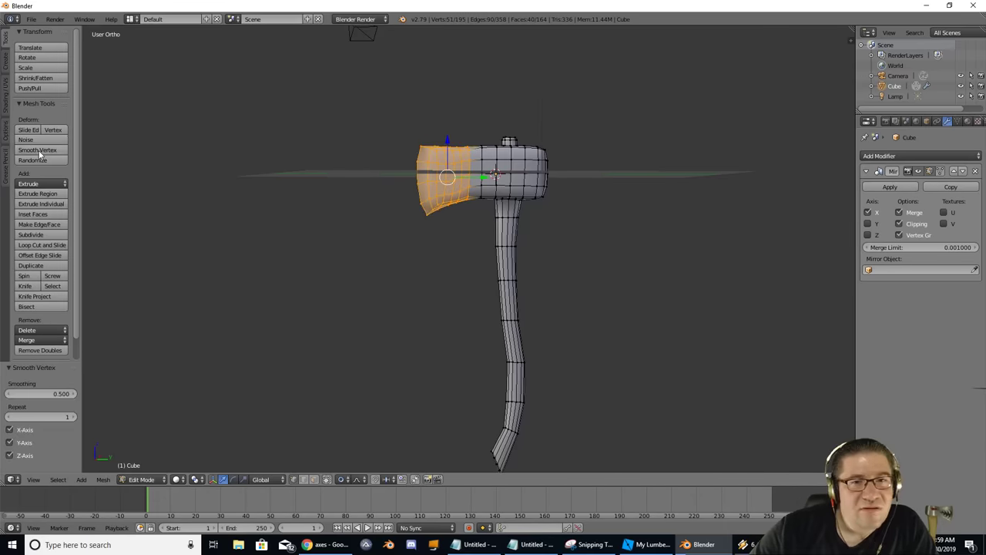
left_click(39, 153)
left_click(38, 151)
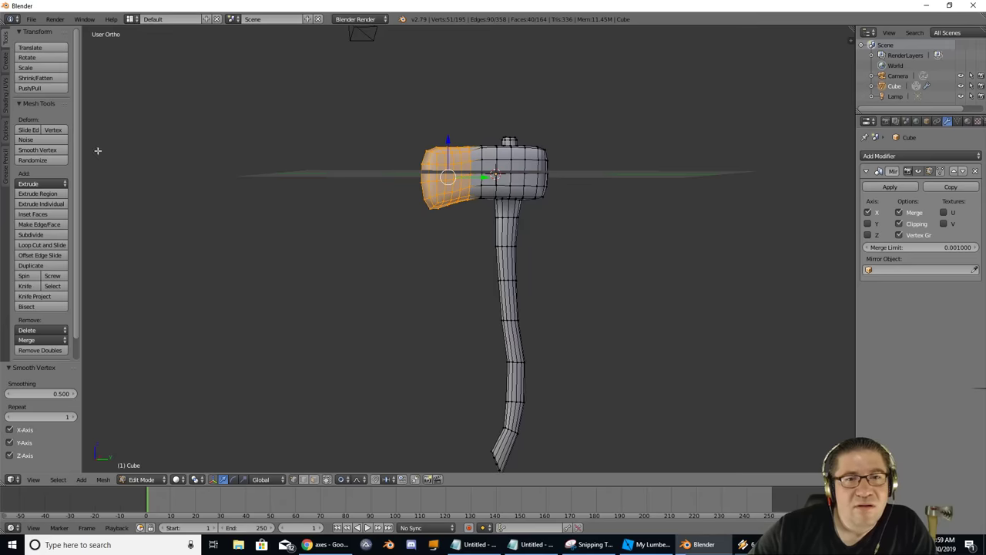
Select the blade's front edge, disable proportional editing, and move the edge -0.251 on Y.
right_click(434, 146)
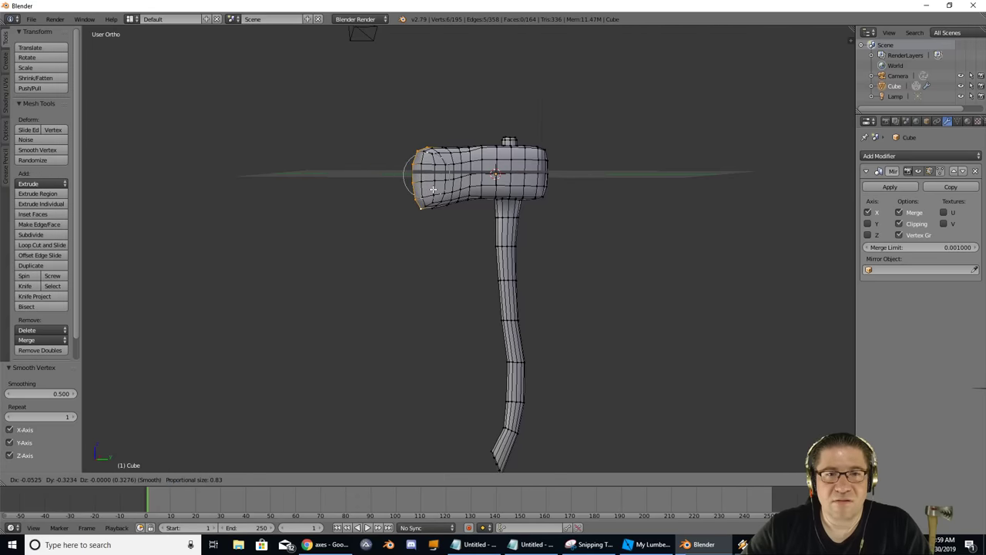
left_click(342, 479)
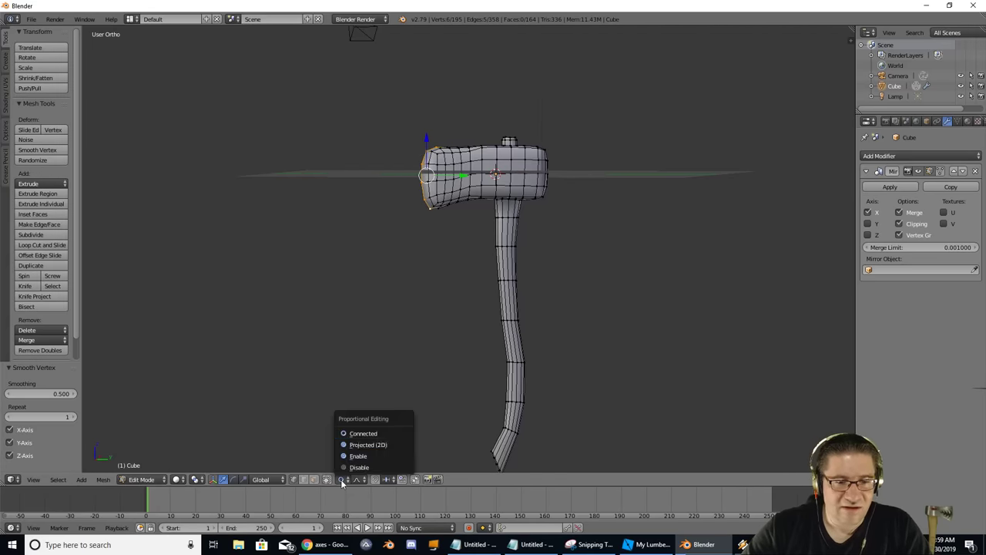
left_click(358, 467)
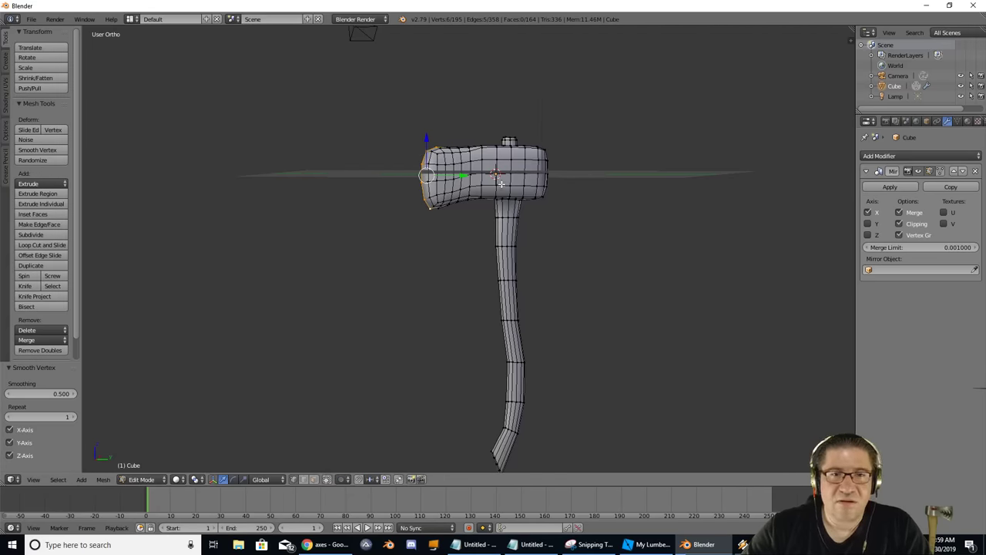
key("g")
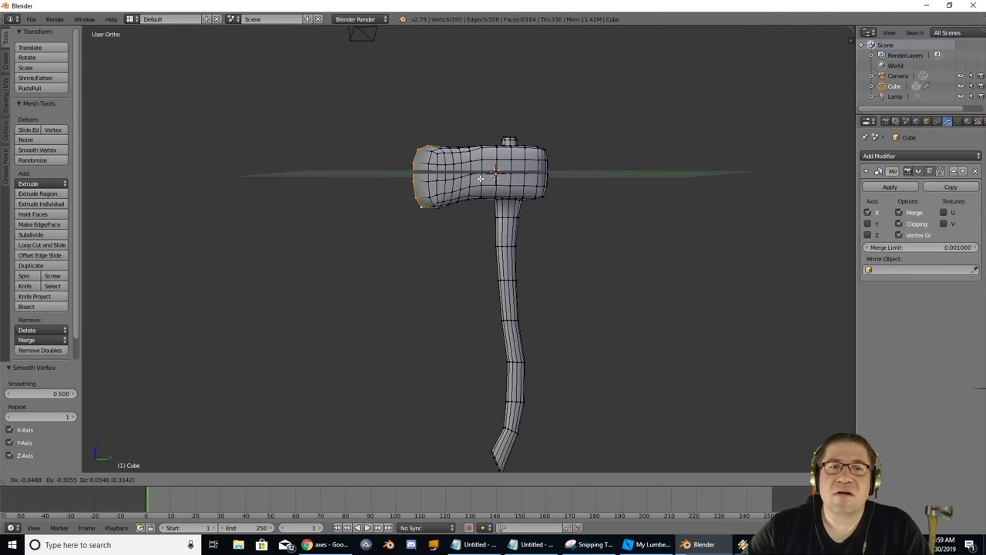
left_click(481, 180)
middle_click_drag(484, 179, 380, 161)
Nudge the blade's top-front corner vertex up into place.
right_click(393, 104)
key("g")
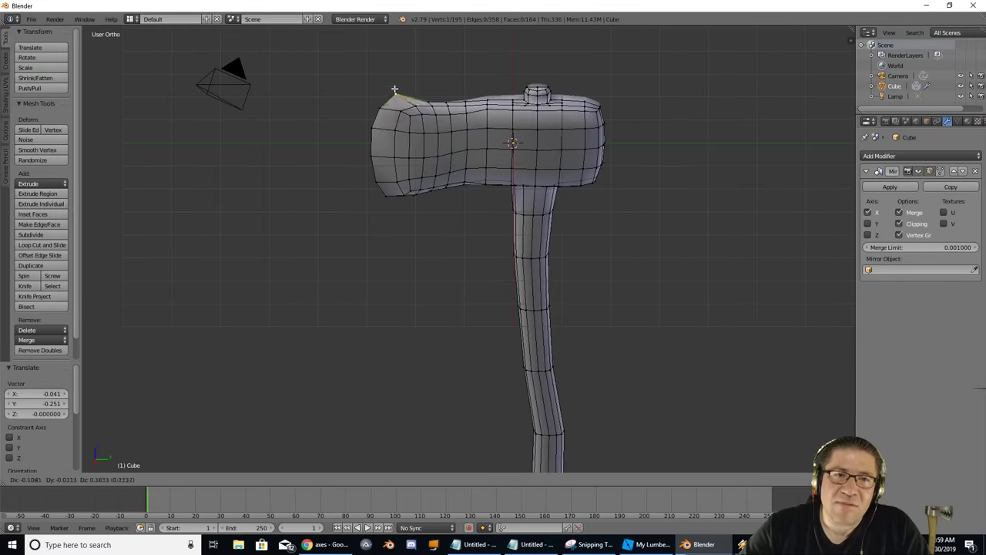
right_click(393, 91)
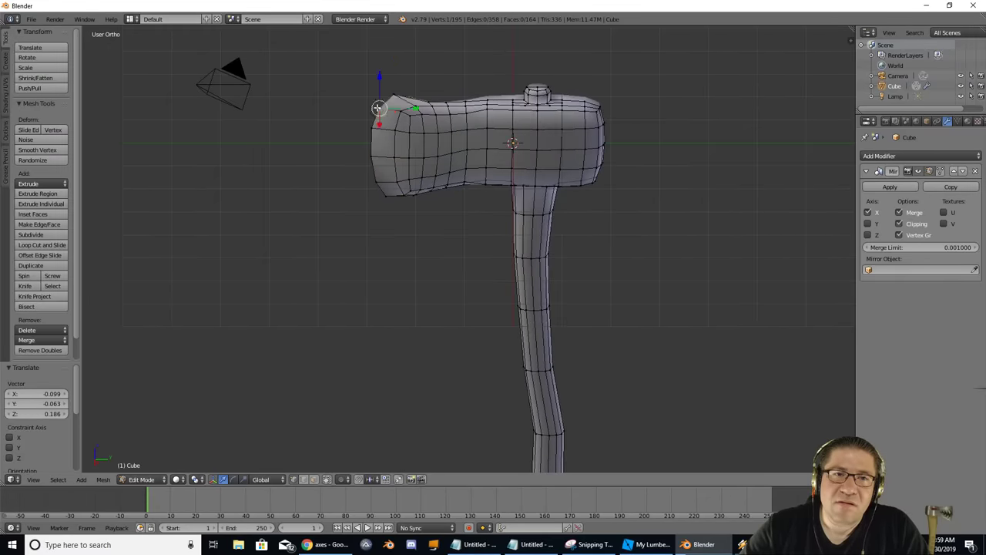
left_click_drag(383, 107, 383, 108)
key("g")
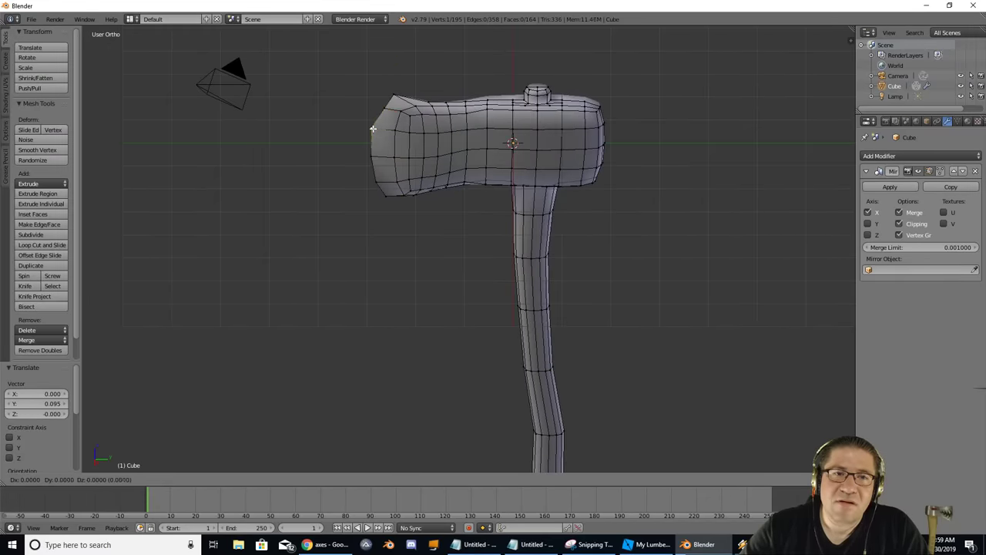
left_click(379, 138)
Reposition the lower-left corner vertices, shifting the lowest cutting-edge vertex 0.179 on Y.
right_click(371, 156)
left_click_drag(372, 156, 380, 155)
key("g")
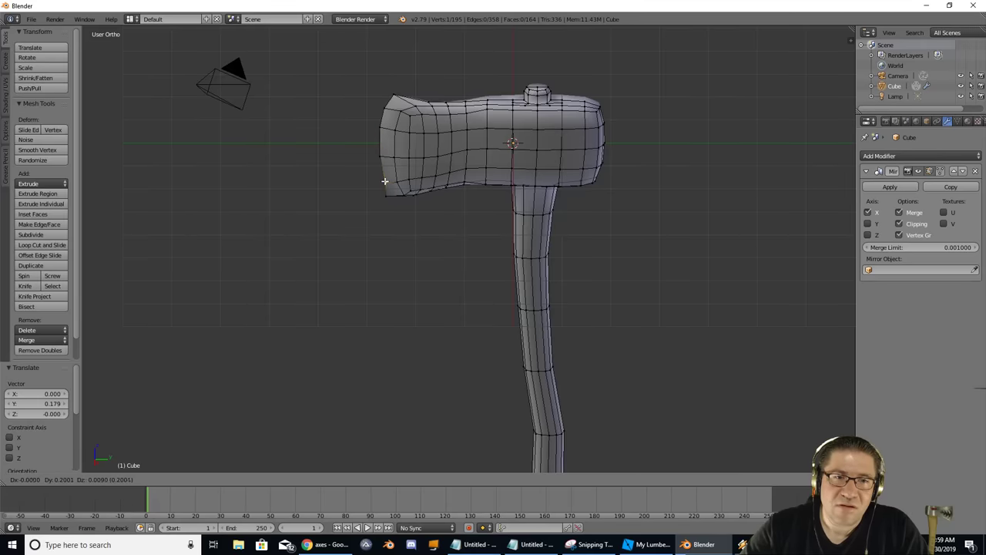
left_click(385, 181)
right_click(385, 194)
key("g")
left_click(394, 196)
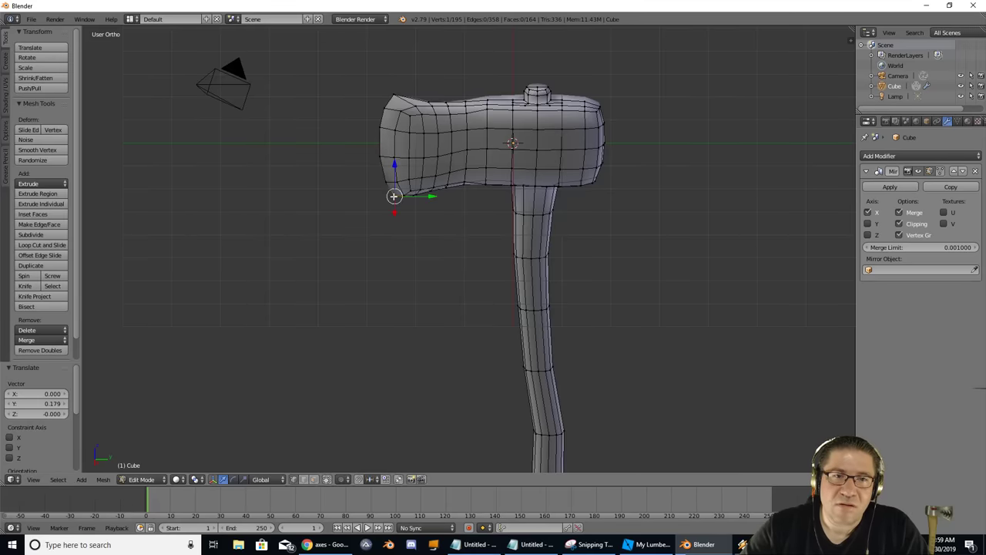
middle_click_drag(394, 195, 484, 195)
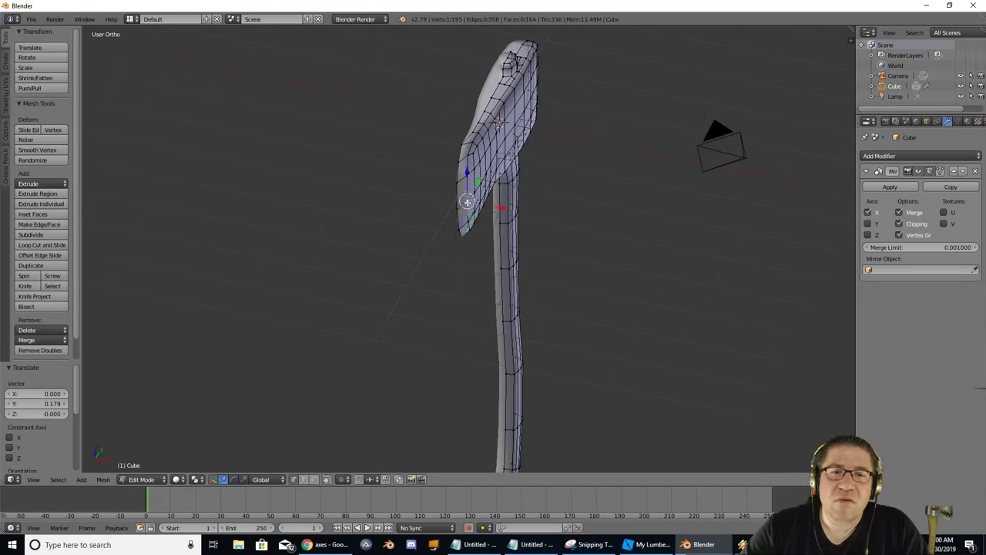
From the top view, box-select the axe blade section and scale it to 0.606 along X.
key("KP_7")
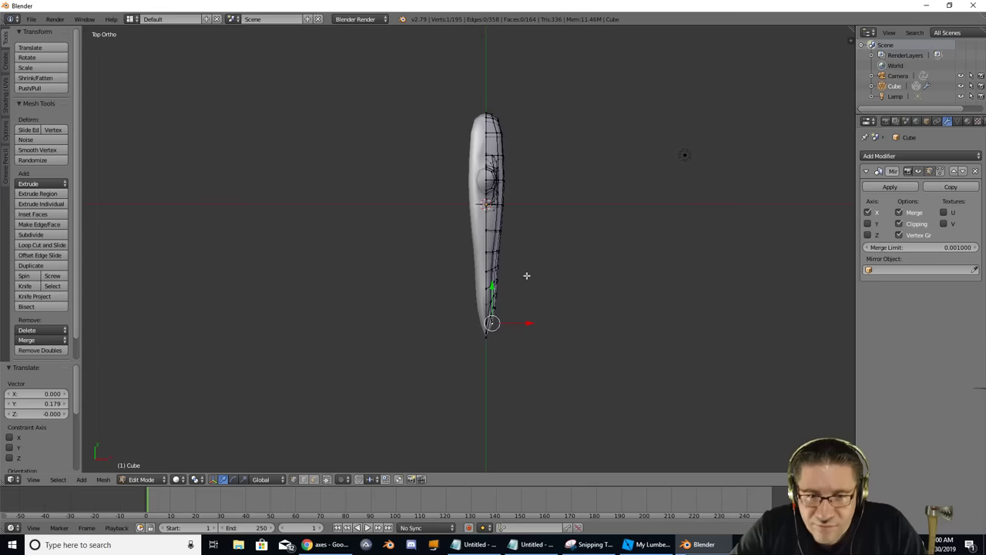
scroll(524, 337, "up", 5)
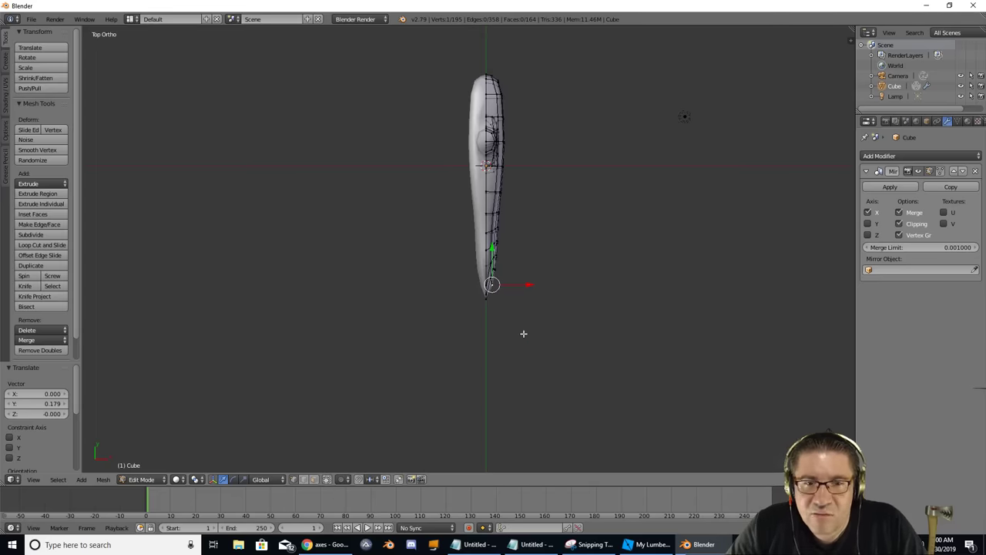
middle_click_drag(575, 252, 474, 322, "shift")
key("a")
key("b")
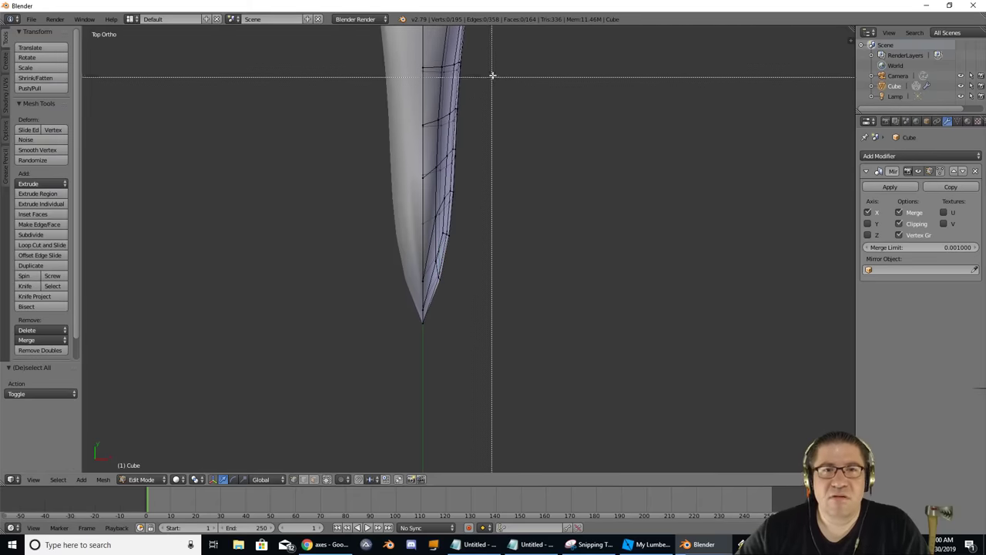
left_click_drag(506, 58, 404, 367)
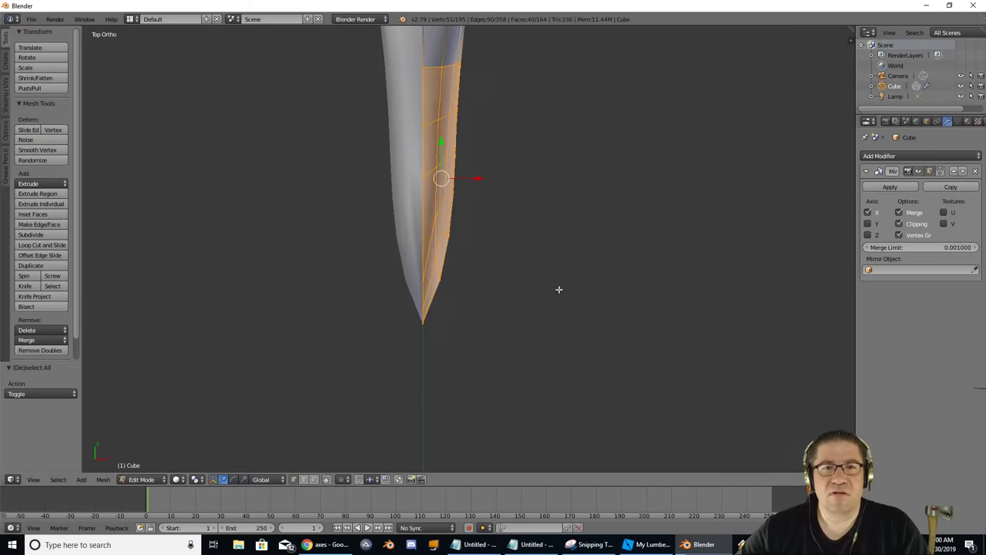
key("s")
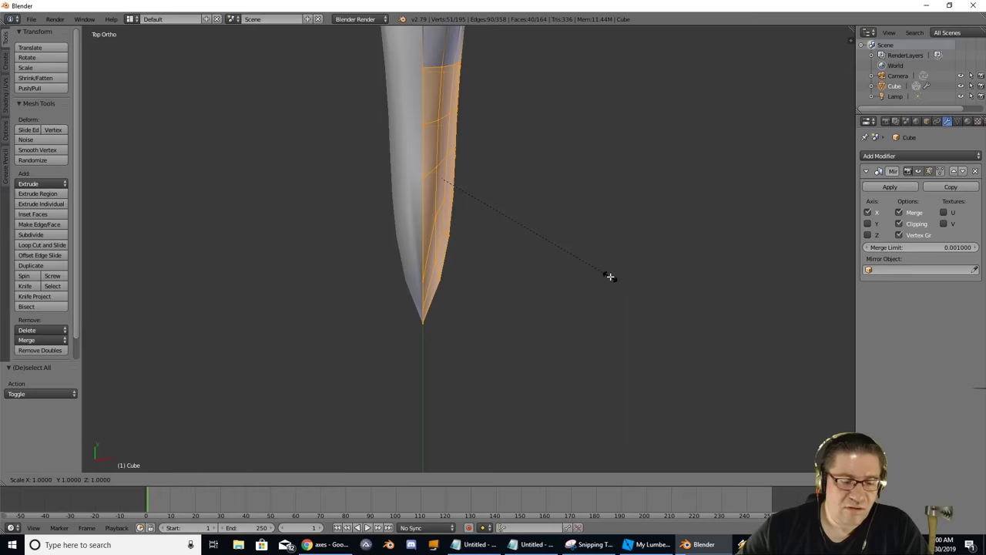
key("x")
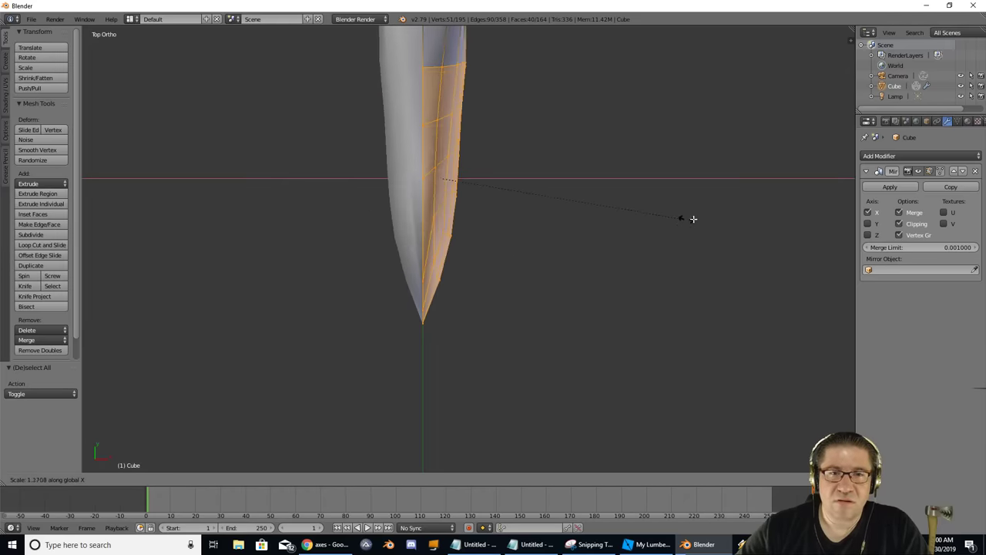
left_click(552, 216)
Shift the blade 0.060 along X, then scale it to 1.664 along X to thicken the head.
key("g")
key("x")
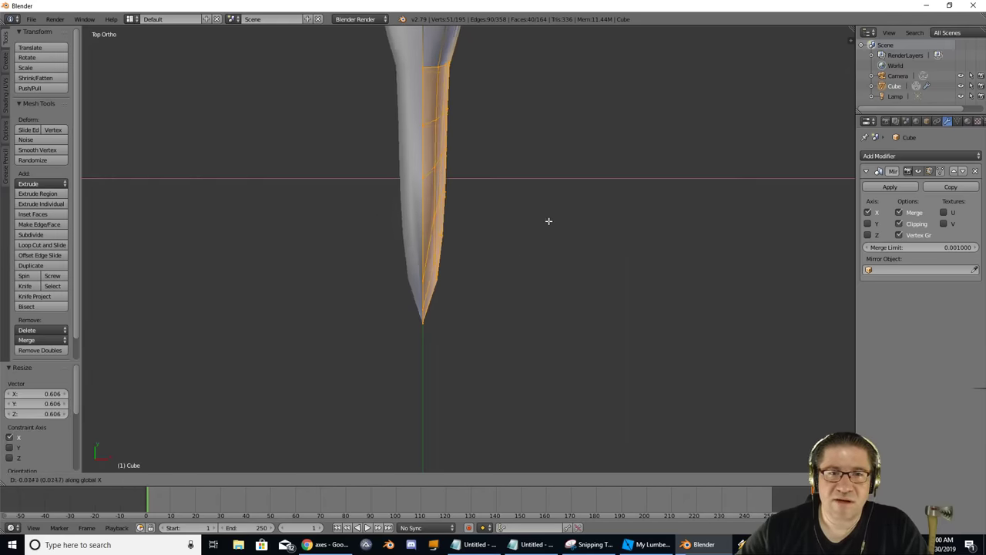
left_click(544, 223)
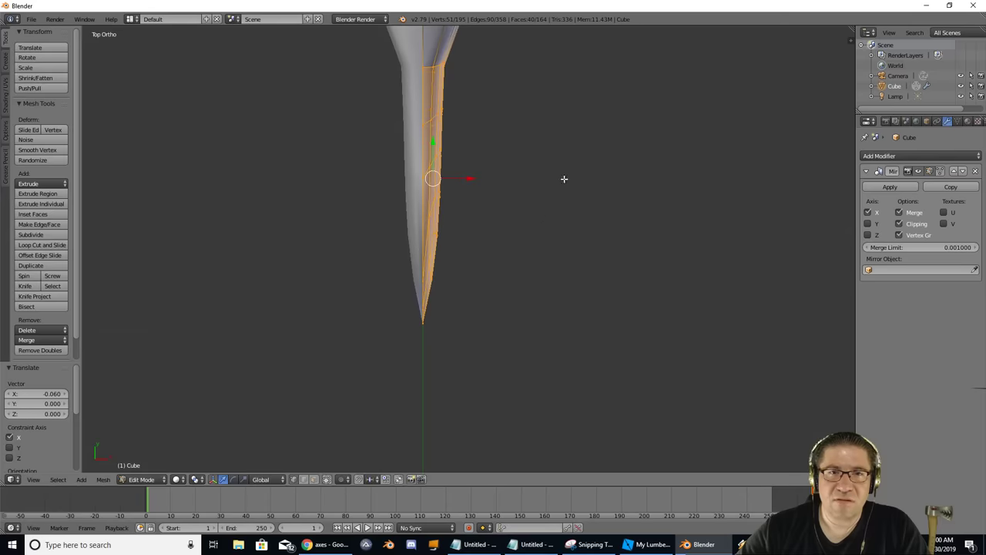
key("s")
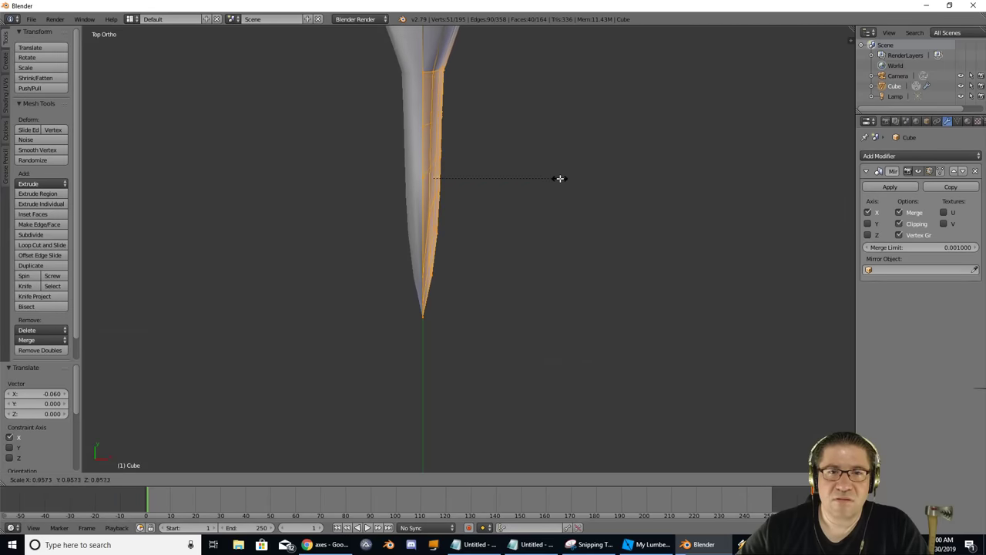
key("x")
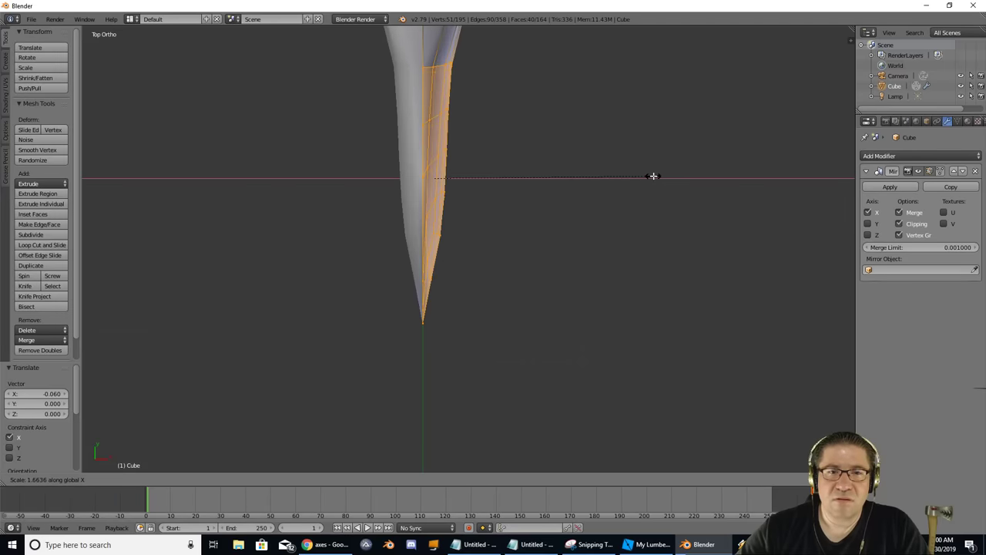
left_click(653, 176)
middle_click_drag(652, 174, 619, 110)
scroll(593, 123, "down", 4)
scroll(624, 111, "down", 4)
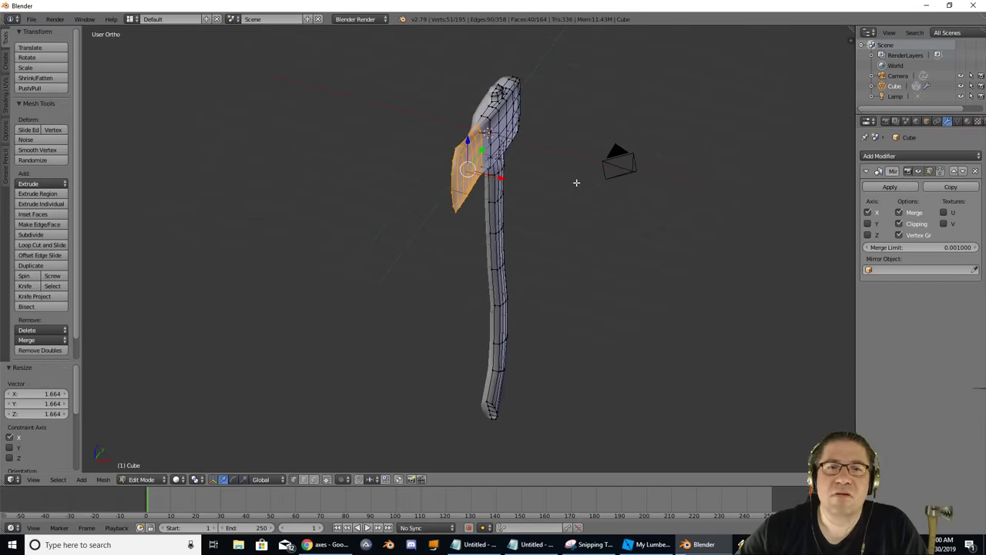
From a front view, select the left edge loop of the axe blade.
middle_click_drag(577, 183, 467, 152)
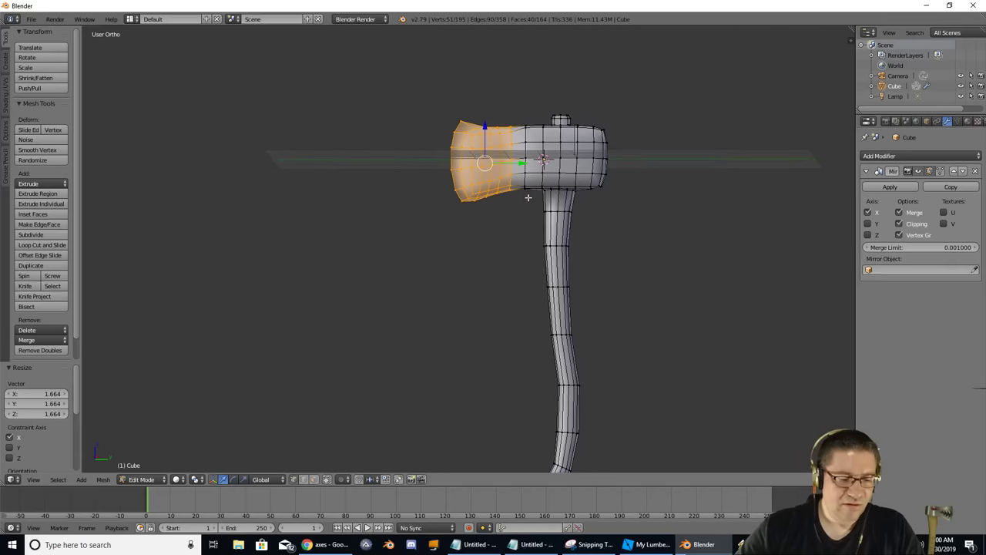
key("a")
right_click(458, 198)
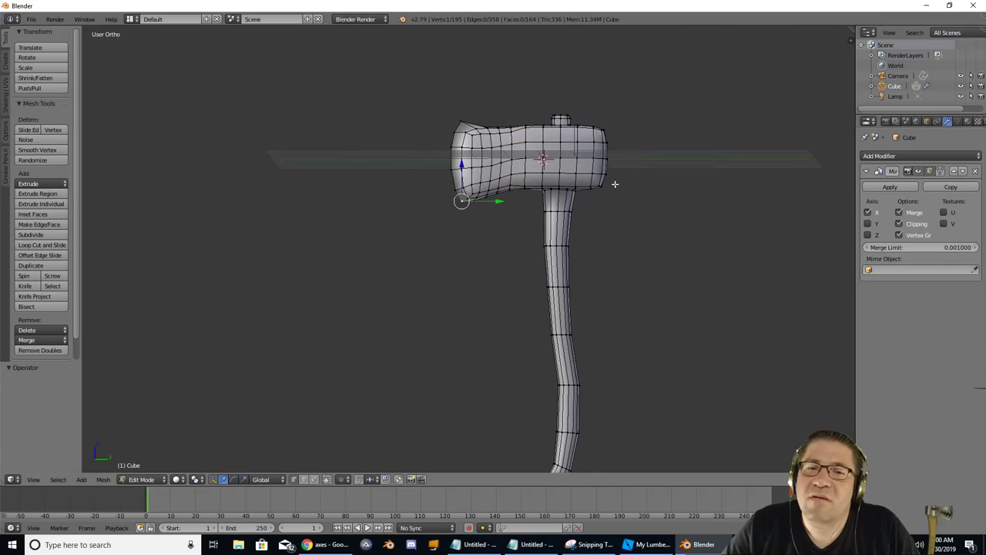
right_click(445, 165)
right_click(454, 132)
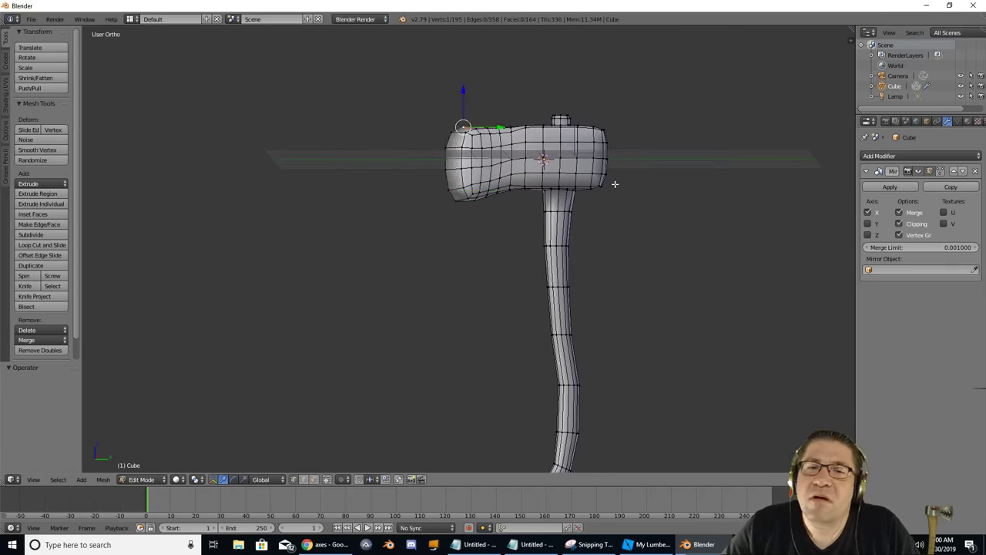
right_click(460, 162, "alt")
Grow the selection across the blade half, scale it up, and check the blade edge-on.
key("ctrl+KP_Add")
key("ctrl+KP_Add")
key("ctrl+KP_Add")
key("ctrl+KP_Add")
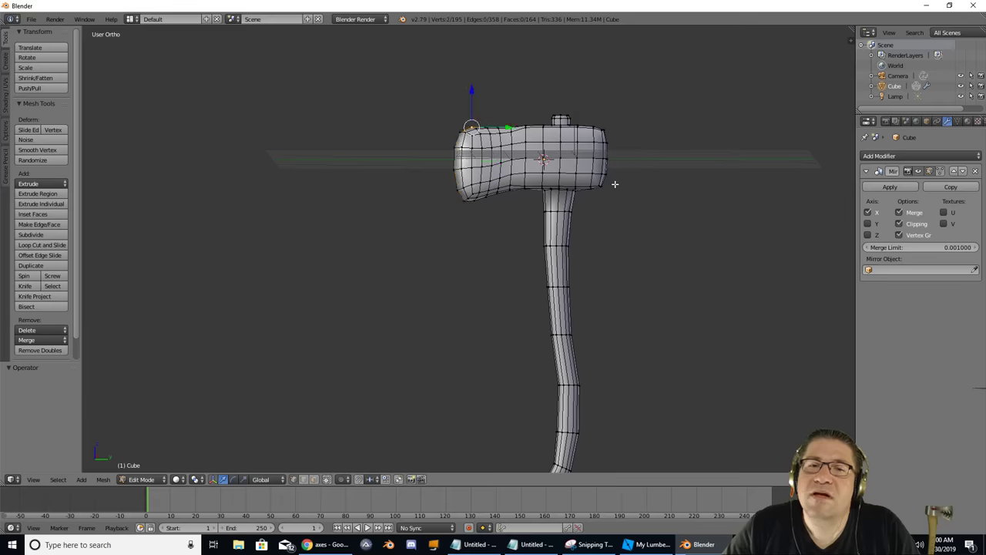
key("s")
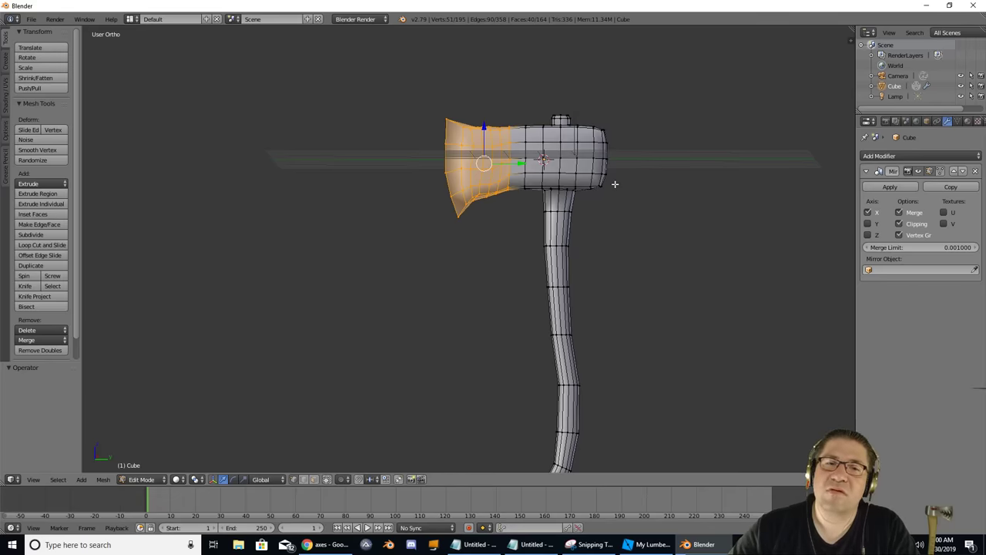
key("ctrl+z")
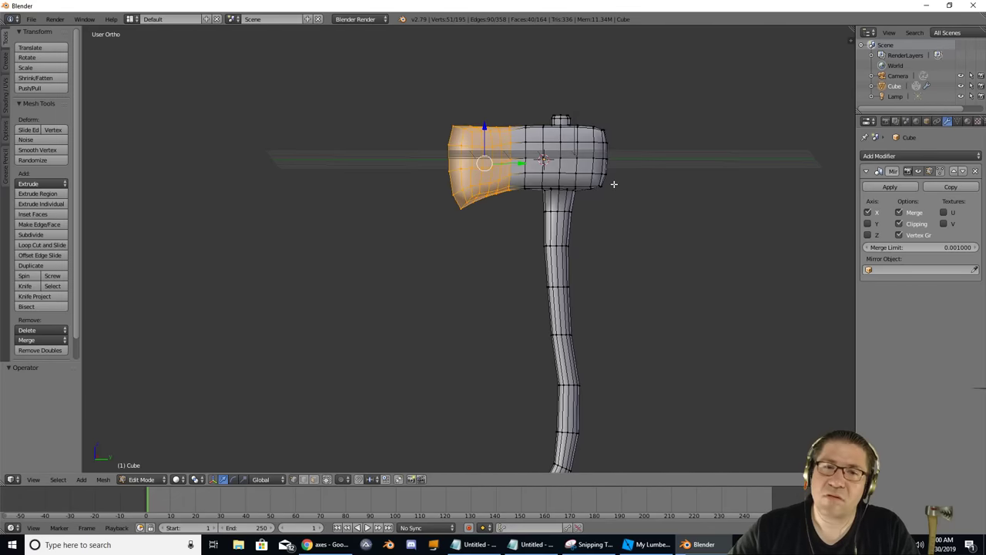
middle_click_drag(563, 174, 650, 222)
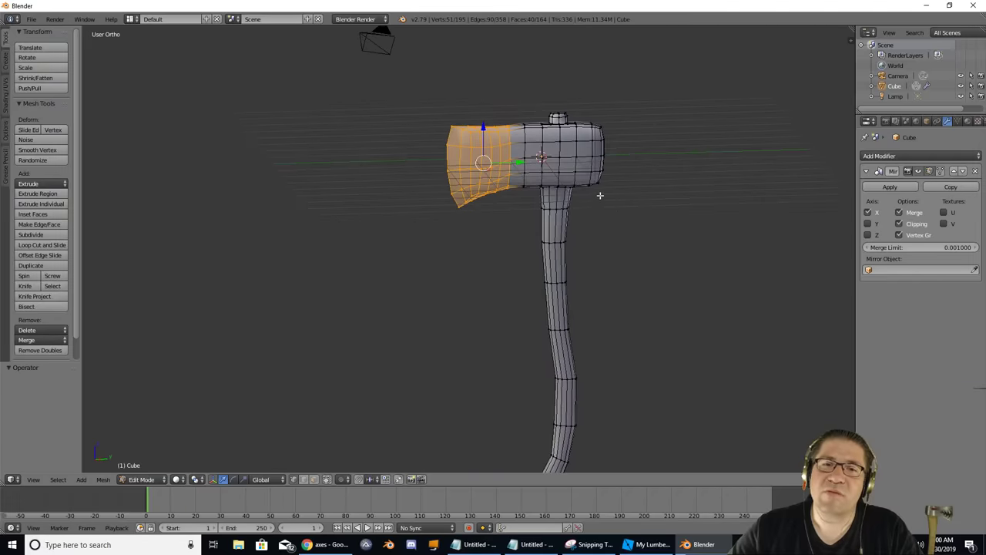
mouse_move(600, 195)
middle_mouse_down()
mouse_move(595, 187)
mouse_move(593, 210)
middle_mouse_up()
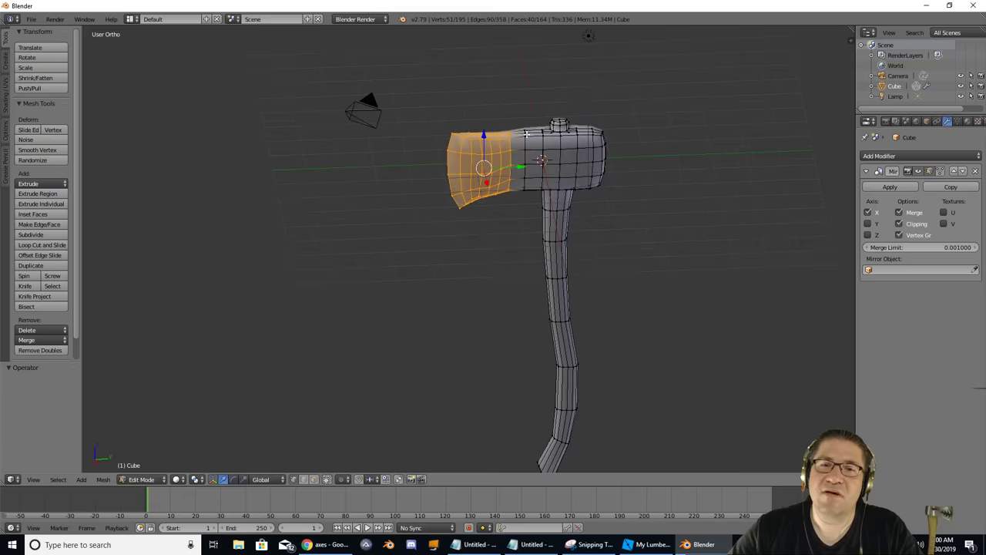
middle_click_drag(522, 128, 519, 112)
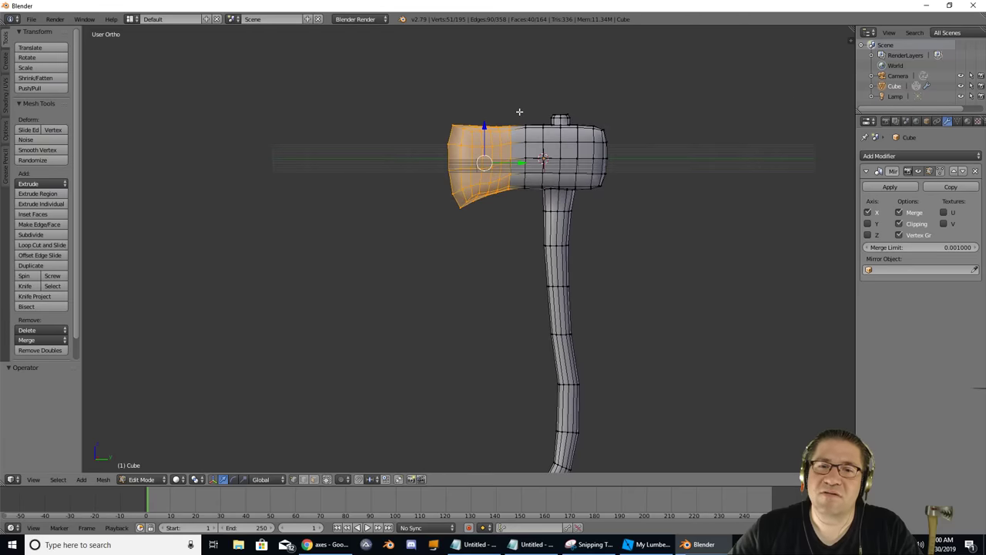
scroll(522, 262, "down", 2)
Select the axe handle, scale it to 1.072 and lower it slightly.
middle_click_drag(520, 256, 522, 248)
key("a")
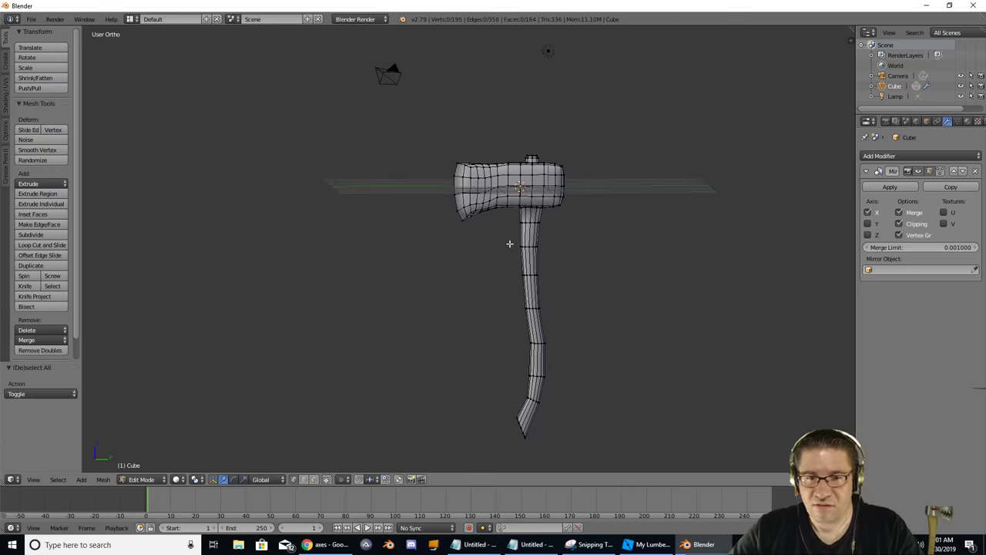
left_click_drag(510, 244, 598, 427)
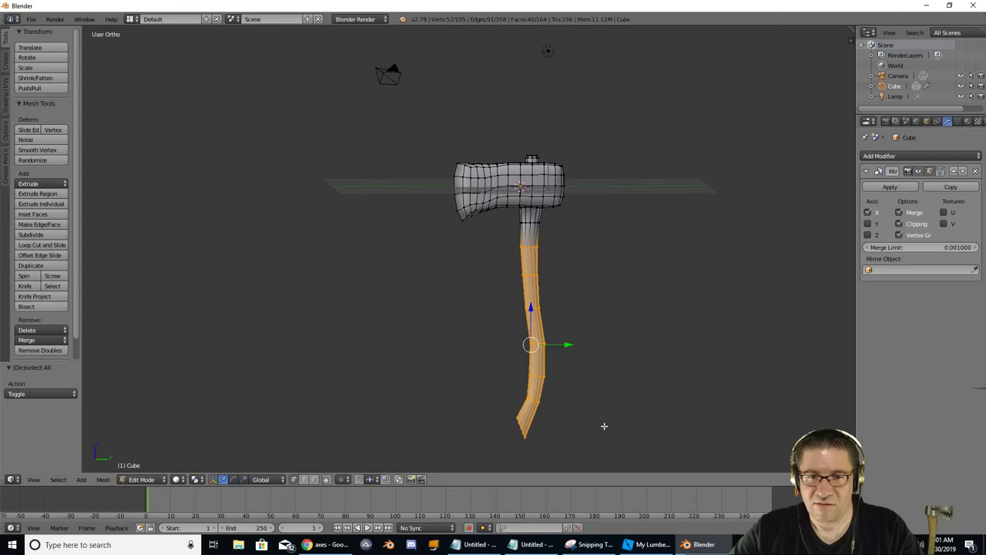
key("s")
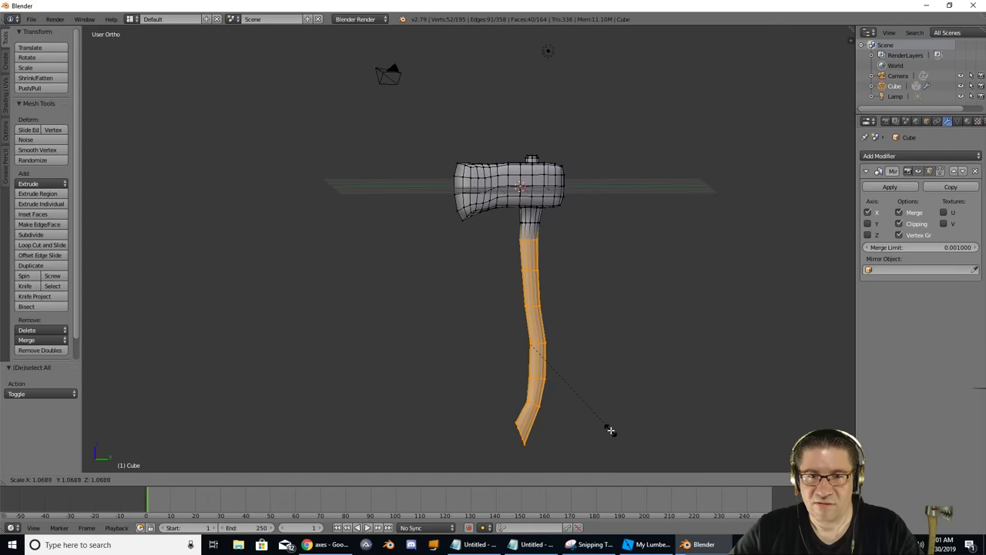
left_click(611, 430)
key("g")
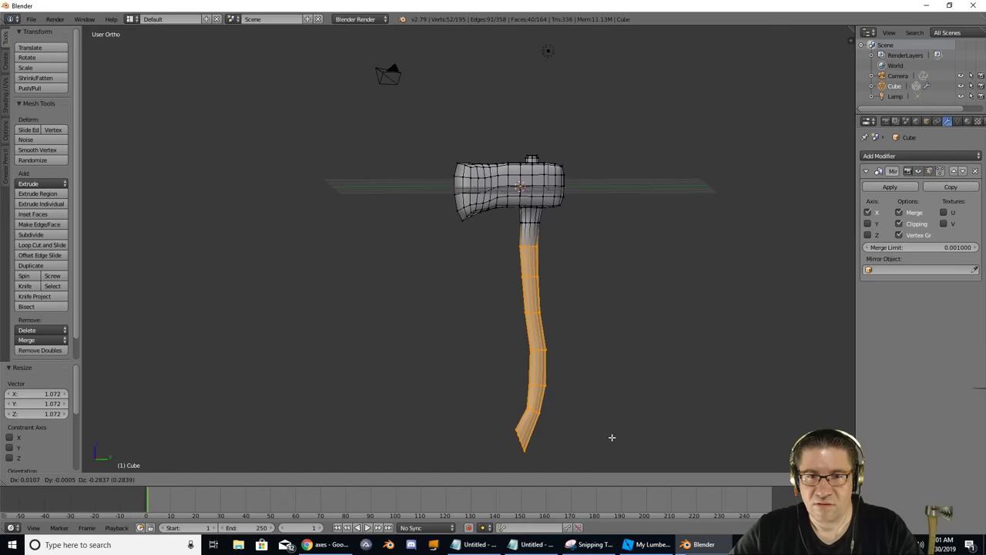
left_click(612, 437)
key("g")
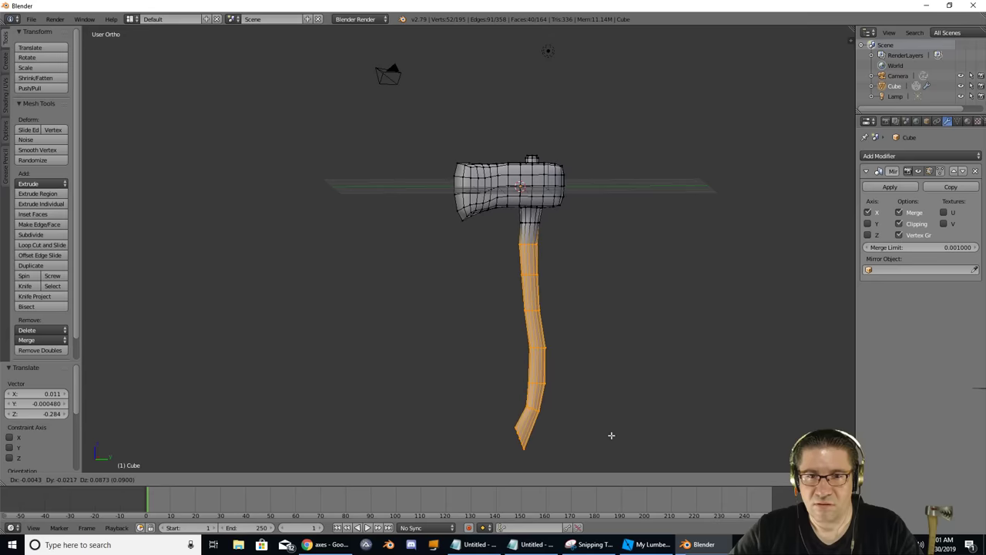
left_click(611, 435)
Rotate the handle's top vertex ring and move the handle's lower vertices.
key("a")
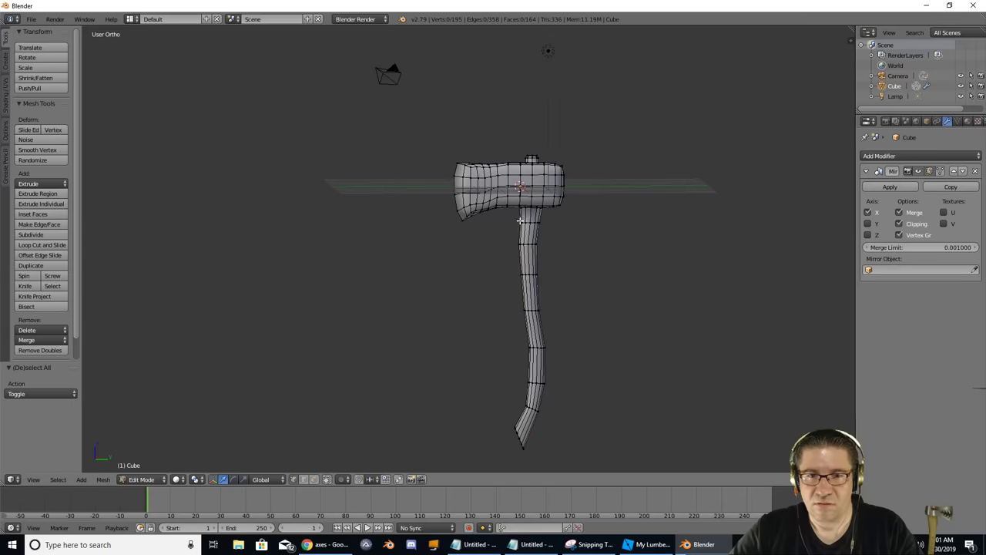
left_click_drag(551, 231, 568, 457)
key("r")
left_click(564, 241)
key("a")
key("b")
key("g")
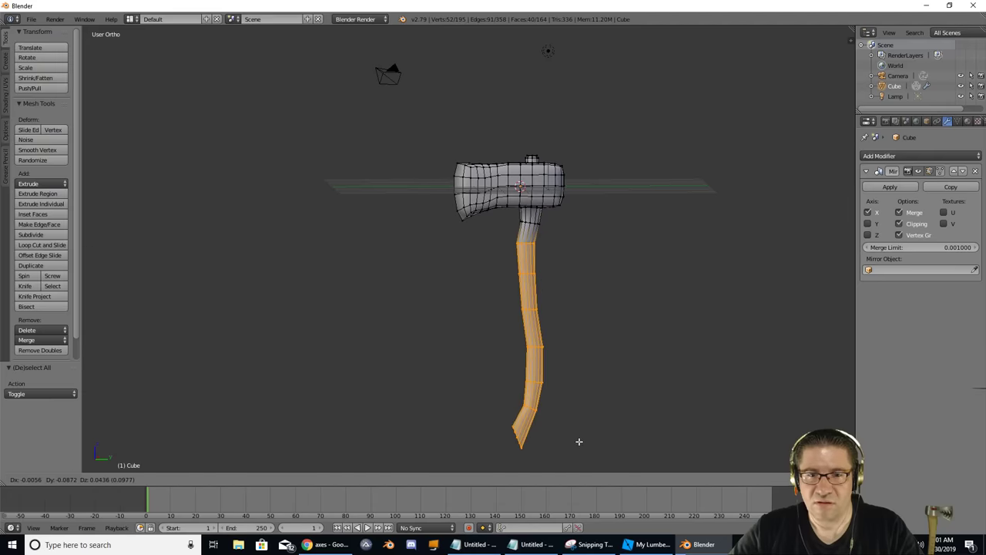
left_click(580, 441)
Rotate the ring at the top of the handle and shrink it.
key("a")
key("b")
left_click_drag(512, 233, 562, 252)
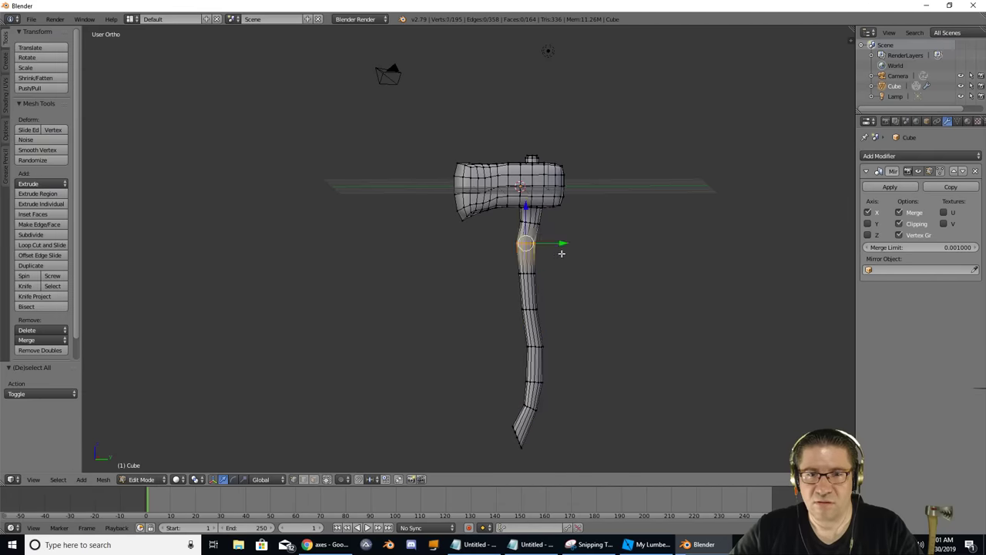
key("r")
left_click(563, 258)
key("s")
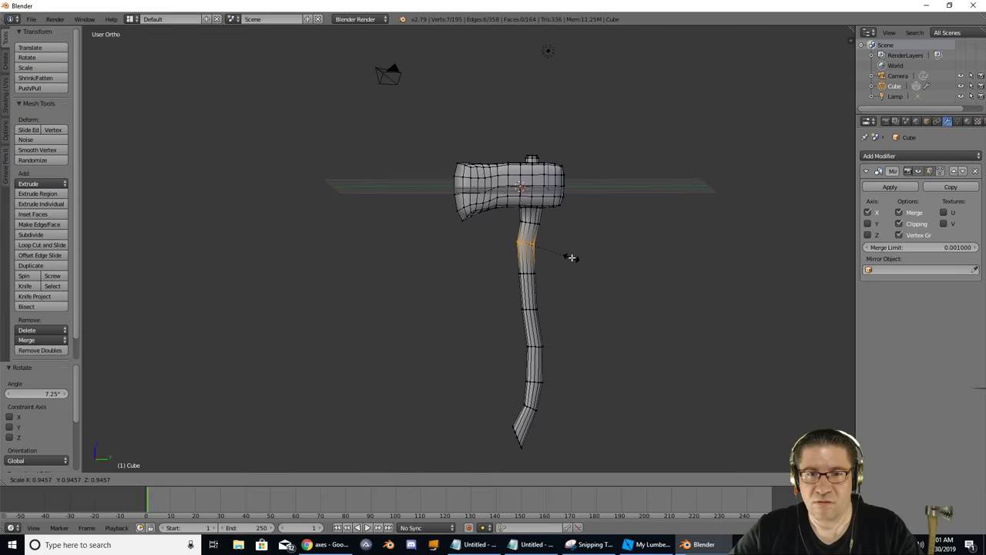
left_click(571, 258)
Move the ring just below the handle top into place where it meets the head.
key("a")
key("b")
left_click_drag(521, 213, 551, 234)
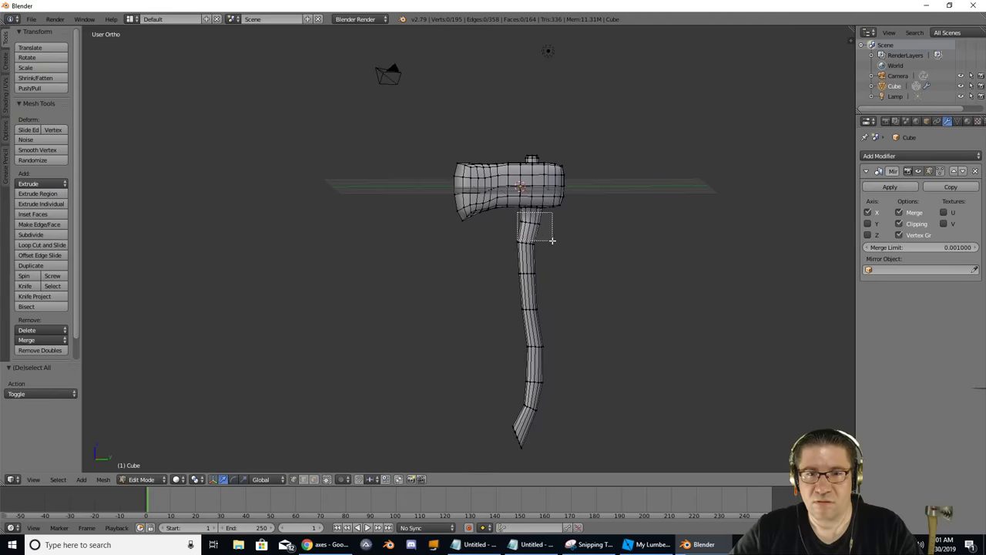
key("g")
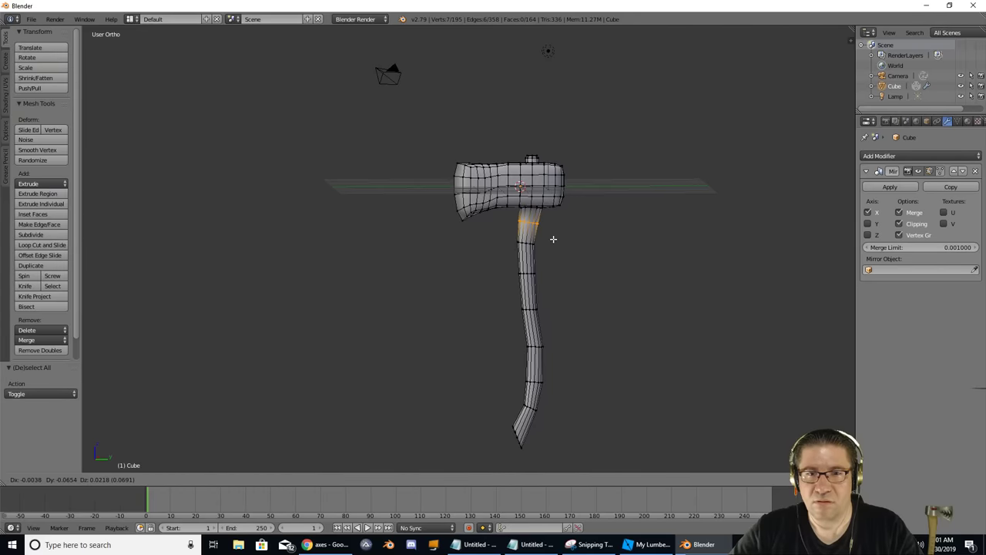
left_click(554, 239)
Return to Object Mode and compare the axe against the Gear Patrol reference photo in Chrome.
middle_click_drag(593, 344, 603, 320)
key("Tab")
key("alt+Tab")
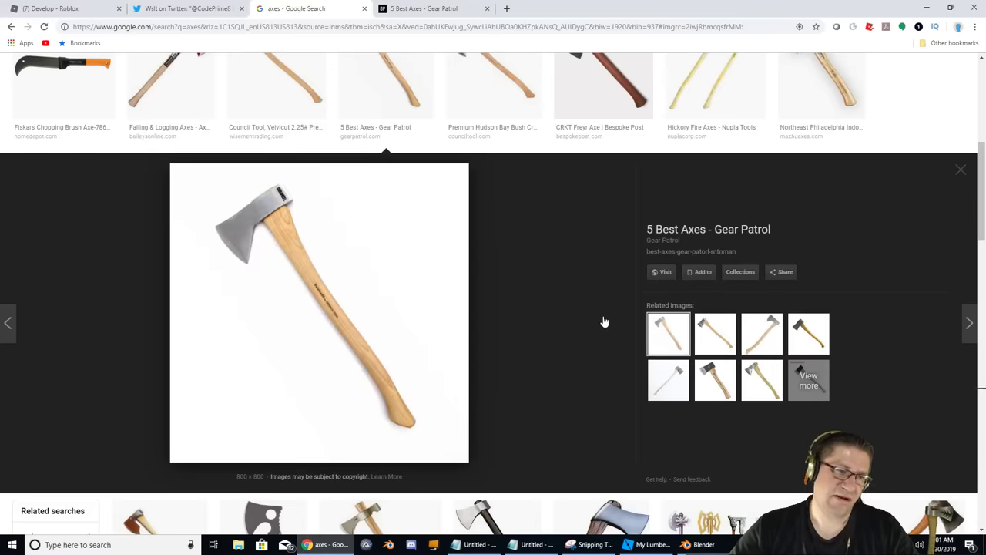
key("alt+Tab")
key("alt+Tab")
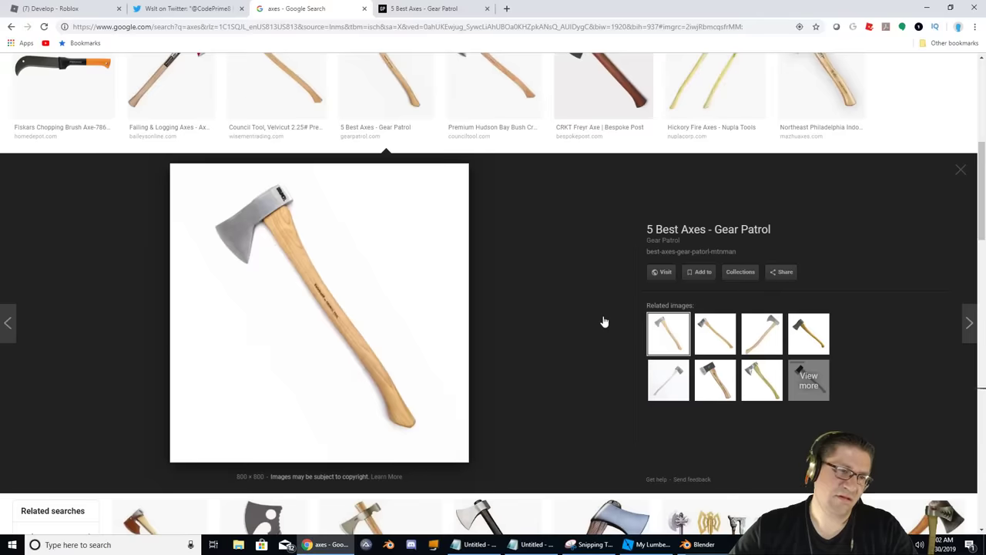
key("alt+Tab")
Back in Blender, orbit and zoom to a straight front view of the finished axe.
middle_click_drag(601, 300, 594, 321)
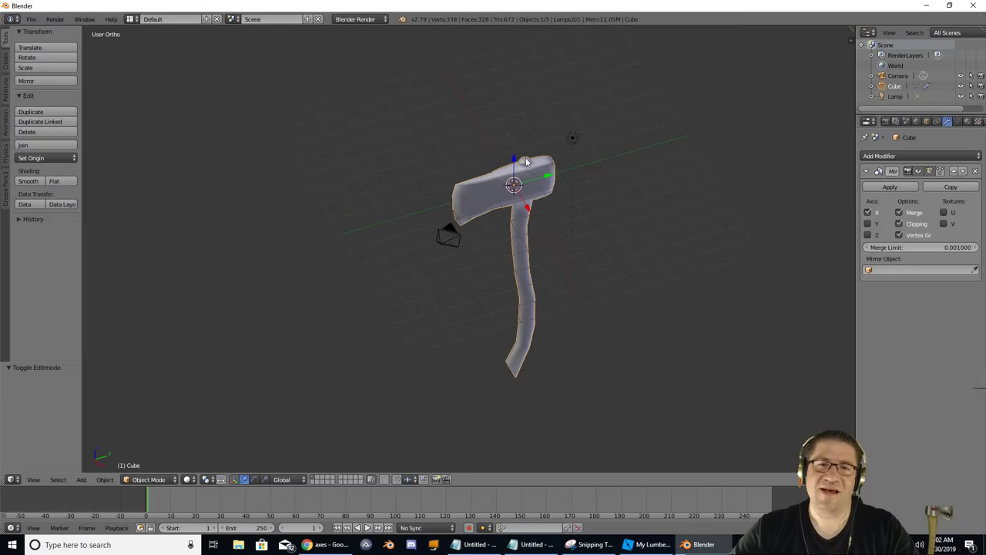
scroll(530, 169, "up", 4)
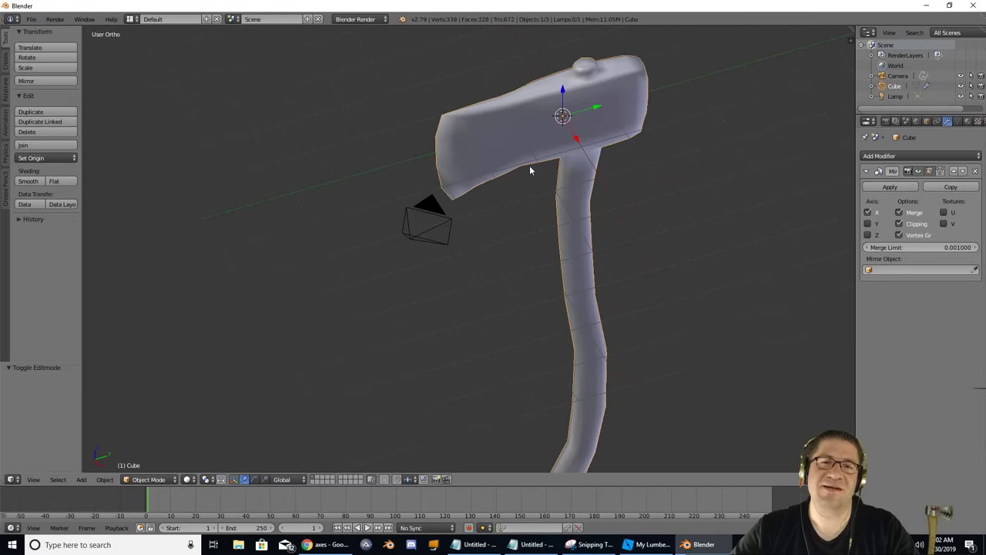
scroll(532, 165, "down", 2)
middle_click_drag(533, 165, 165, 34)
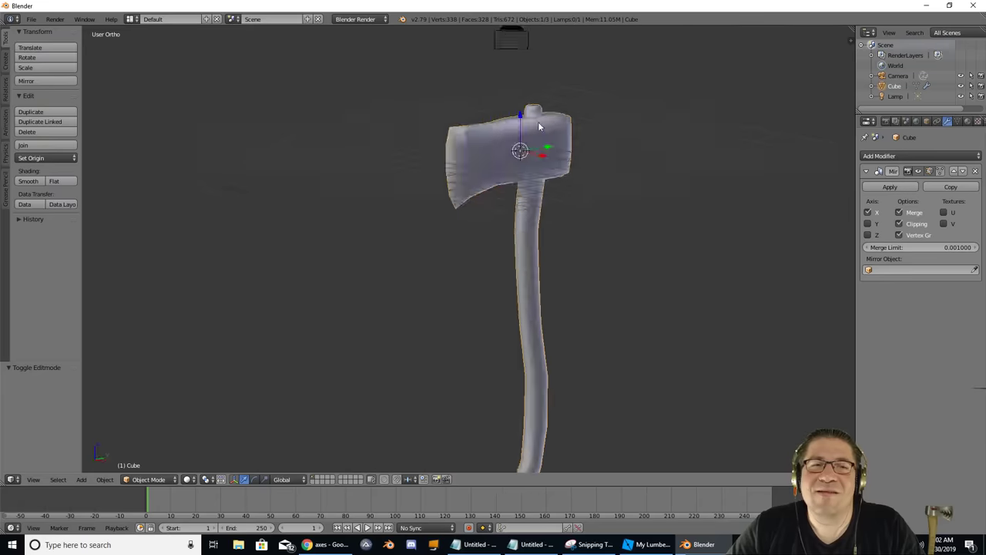
left_click(32, 19)
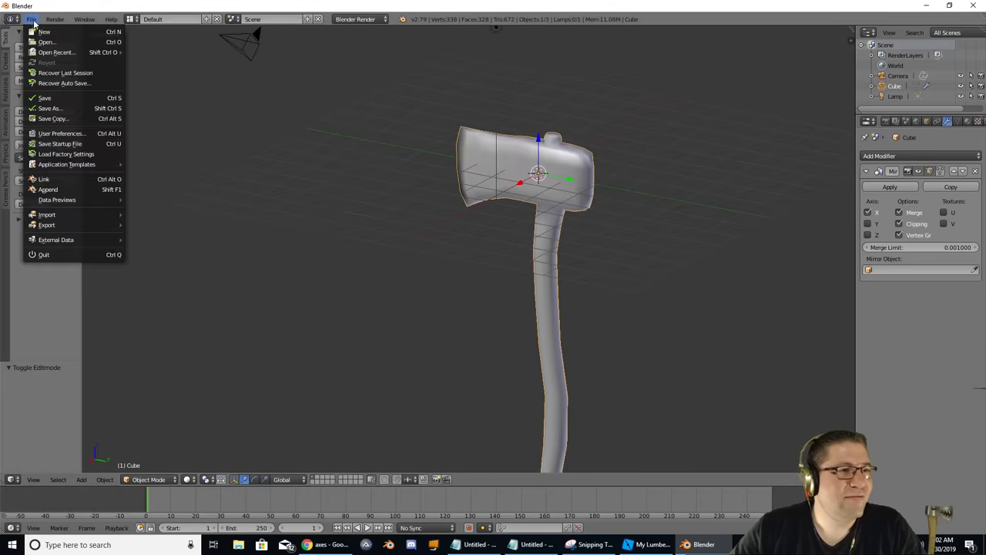
Use Save As to store the axe as FirstAxe.blend in the Blender Files folder.
left_click(48, 108)
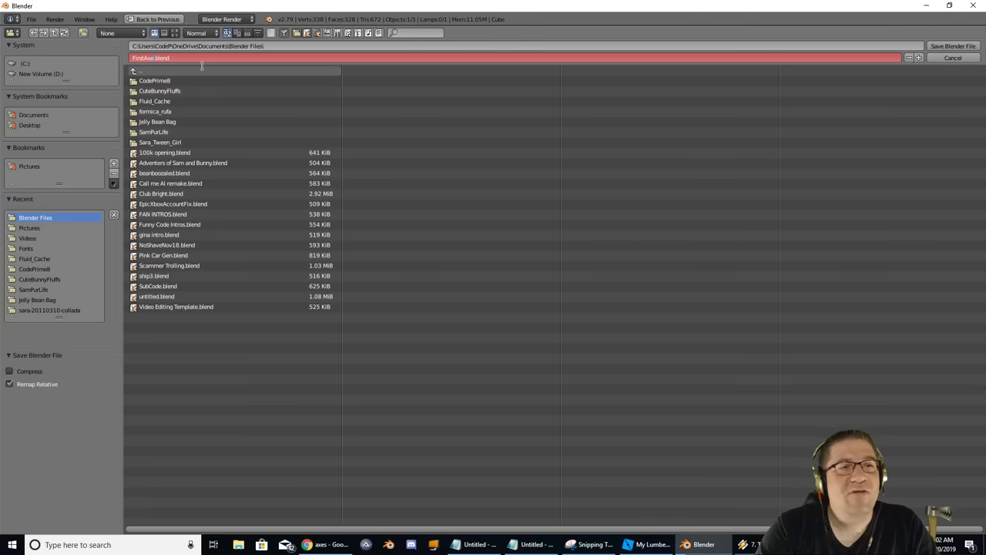
key("Return")
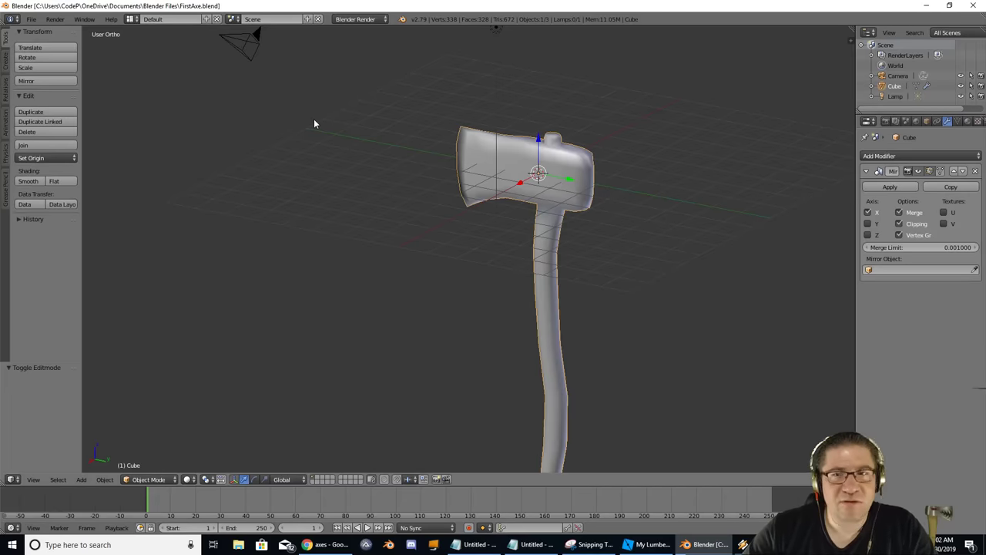
middle_click_drag(459, 157, 587, 136)
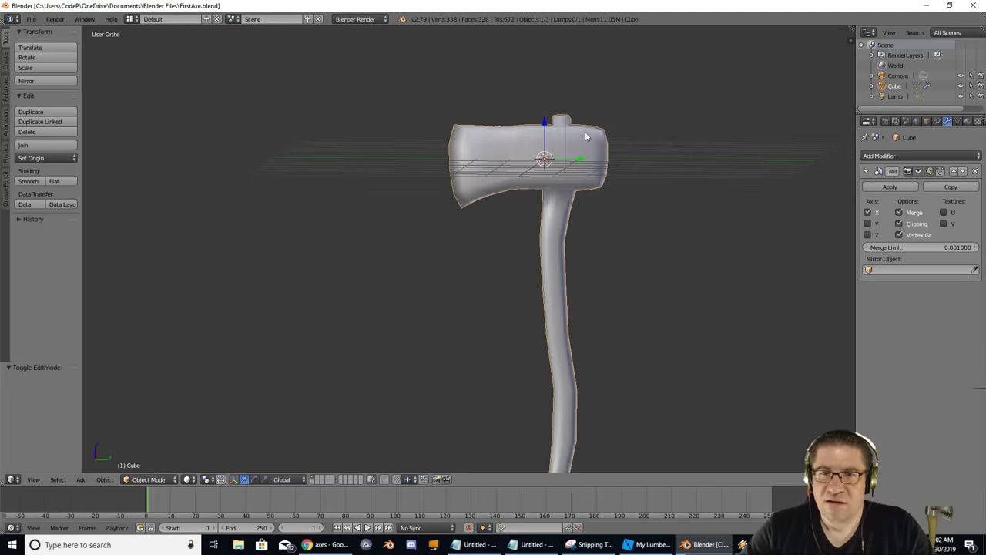
Export the axe as Wavefront FirstAxe.obj into Documents\ROBLOX, then minimize Blender.
left_click(31, 18)
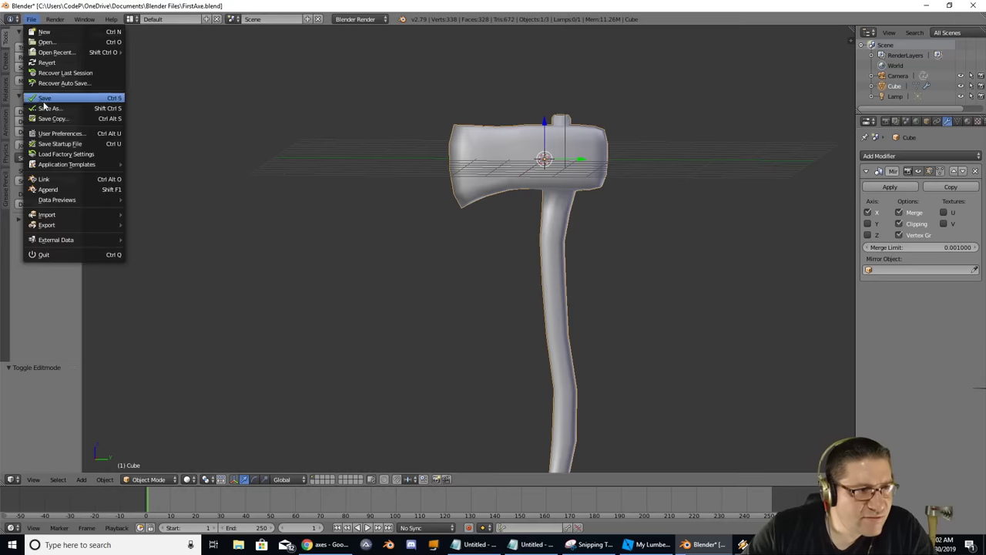
mouse_move(62, 225)
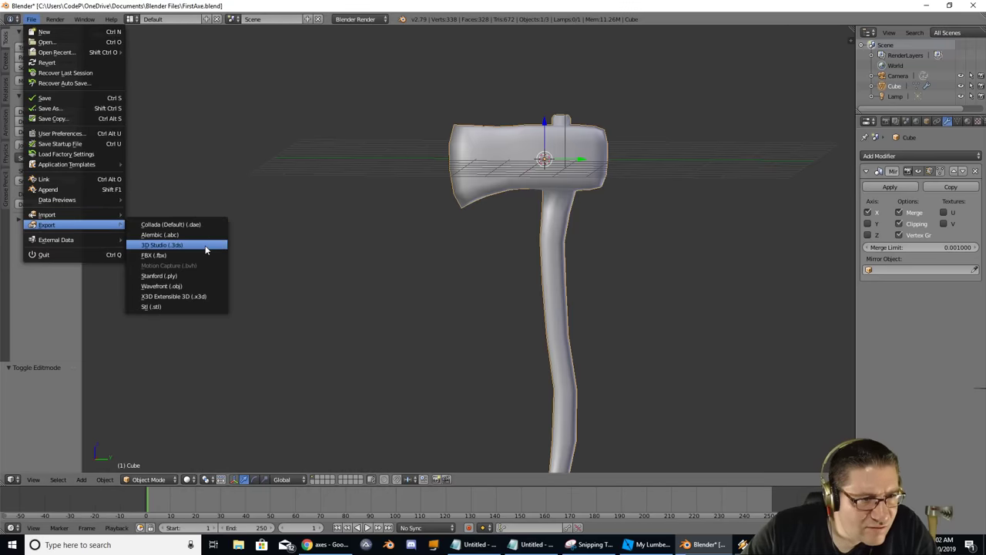
left_click(181, 286)
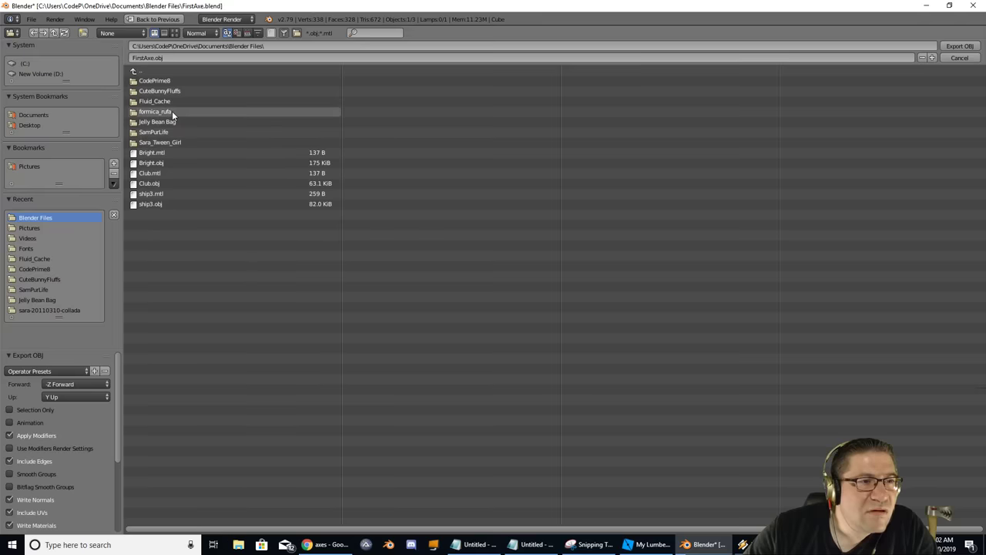
left_click(43, 115)
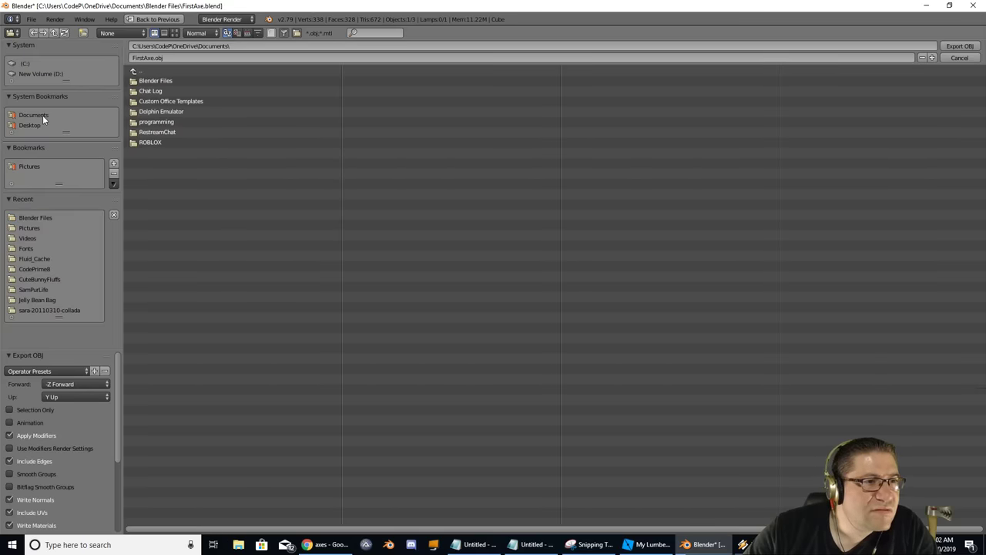
left_click(159, 143)
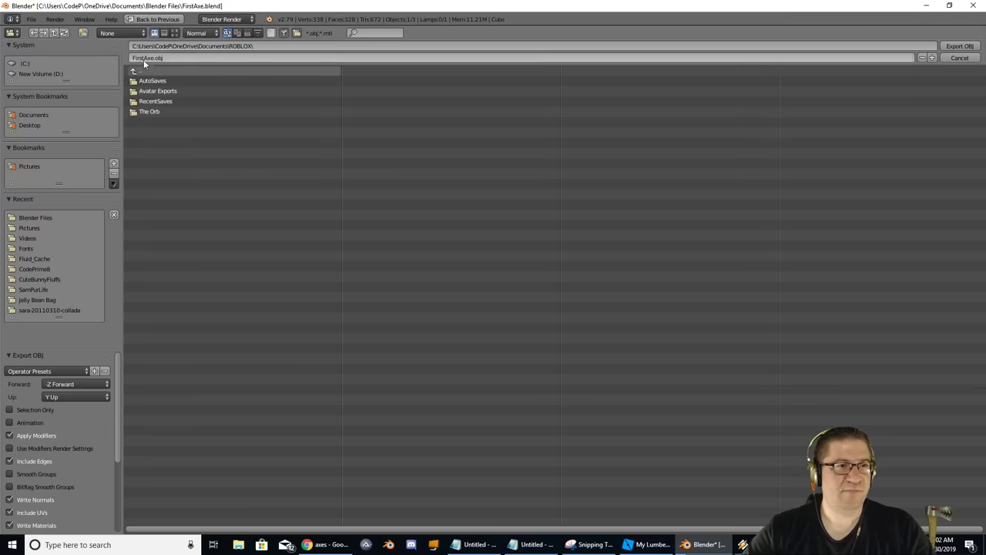
left_click(956, 47)
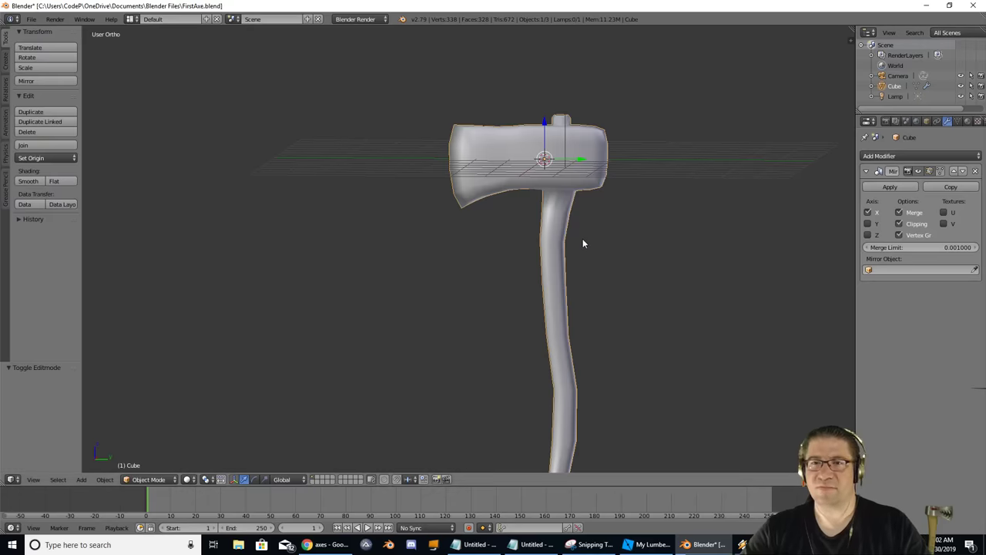
left_click(918, 9)
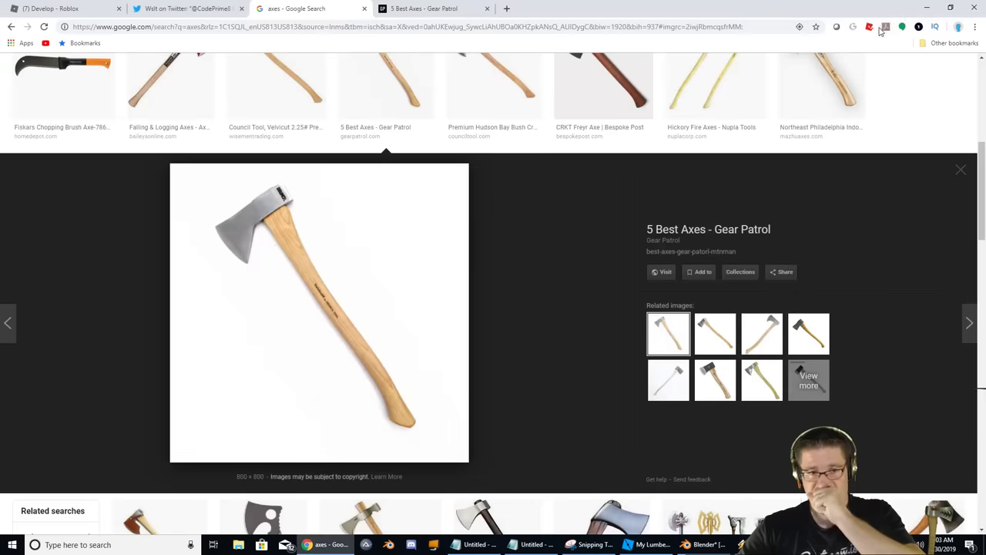
Bring Roblox Studio's My Lumber place to the front and glance through the File menu.
left_click(655, 549)
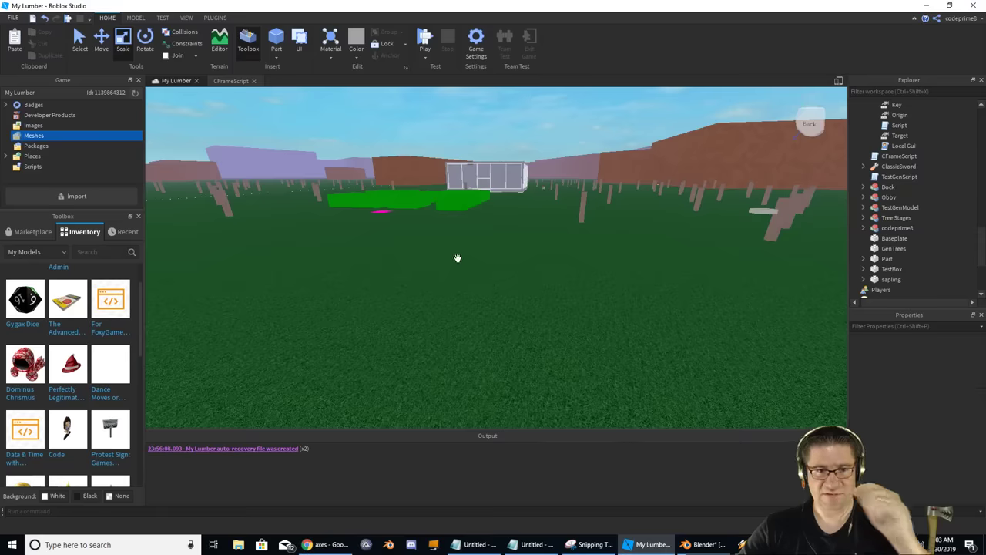
scroll(492, 259, "down", 1)
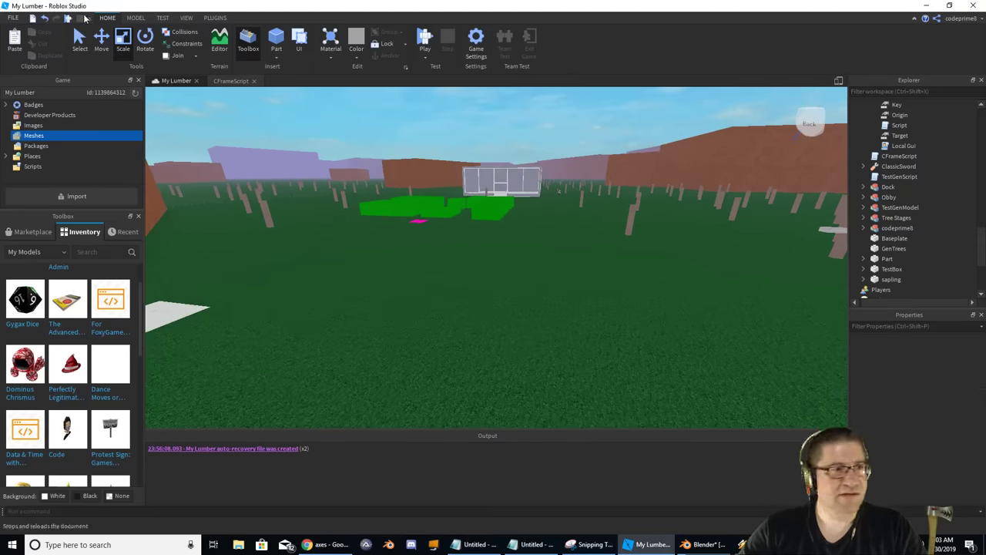
left_click(13, 17)
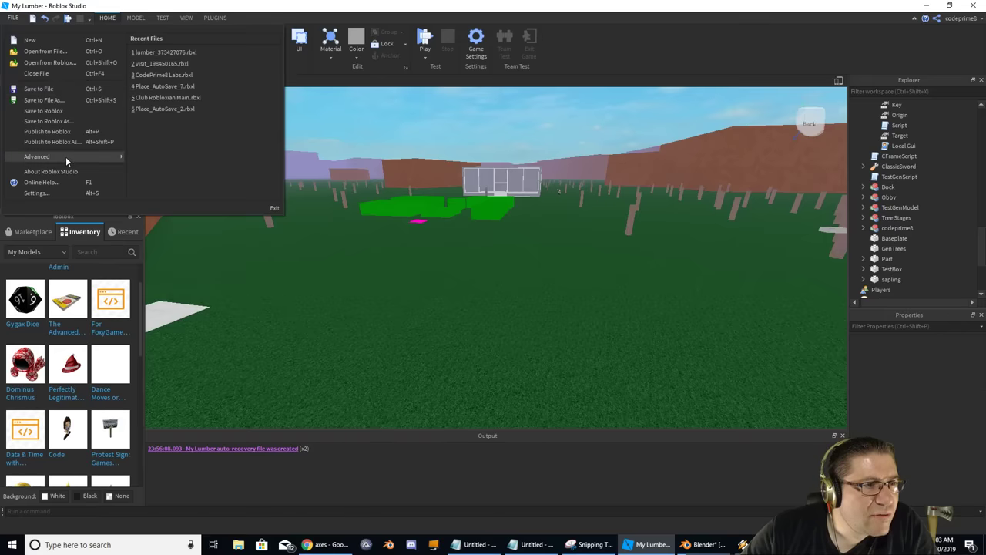
left_click(86, 233)
In the Game Explorer, choose Add Assets on the Meshes category to open the file picker.
left_click(32, 232)
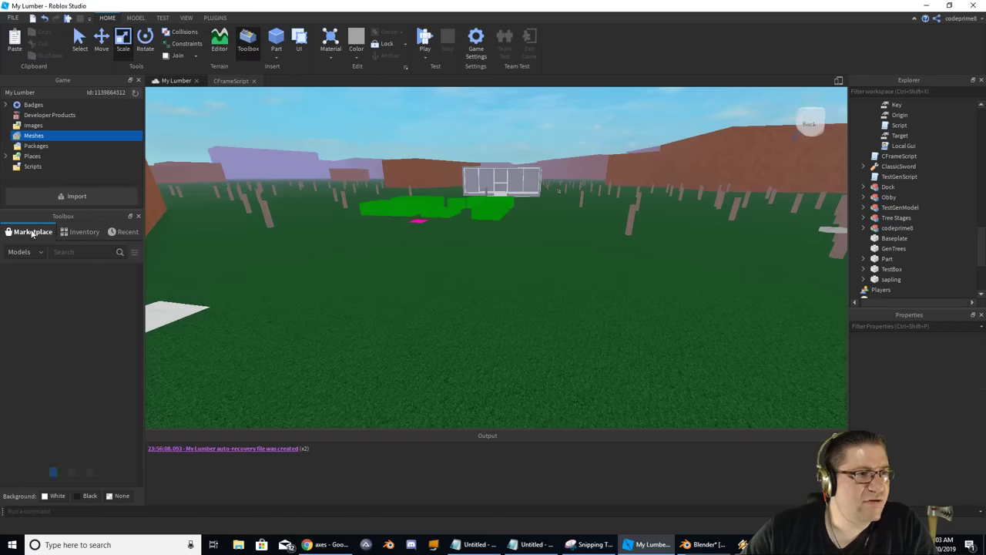
left_click(37, 127)
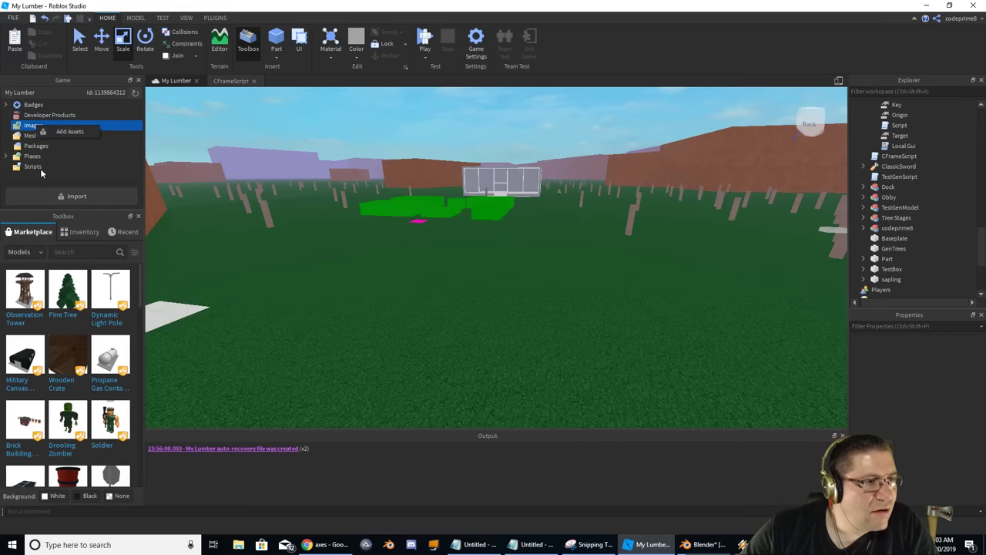
left_click(39, 168)
left_click(32, 137)
right_click(33, 138)
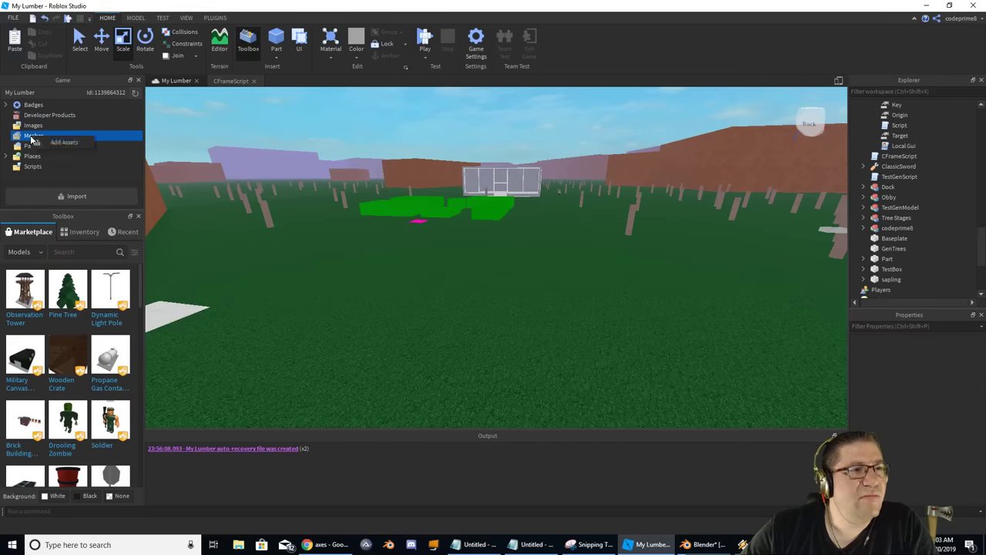
left_click(46, 143)
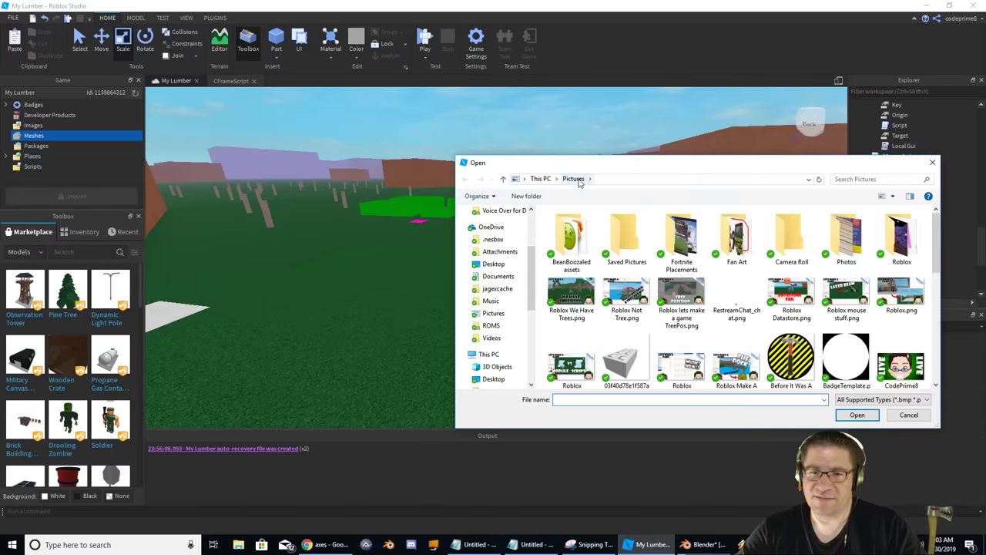
Open Documents\ROBLOX\FirstAxe.obj, tick 'Import file as single mesh' and apply to all.
left_click(498, 278)
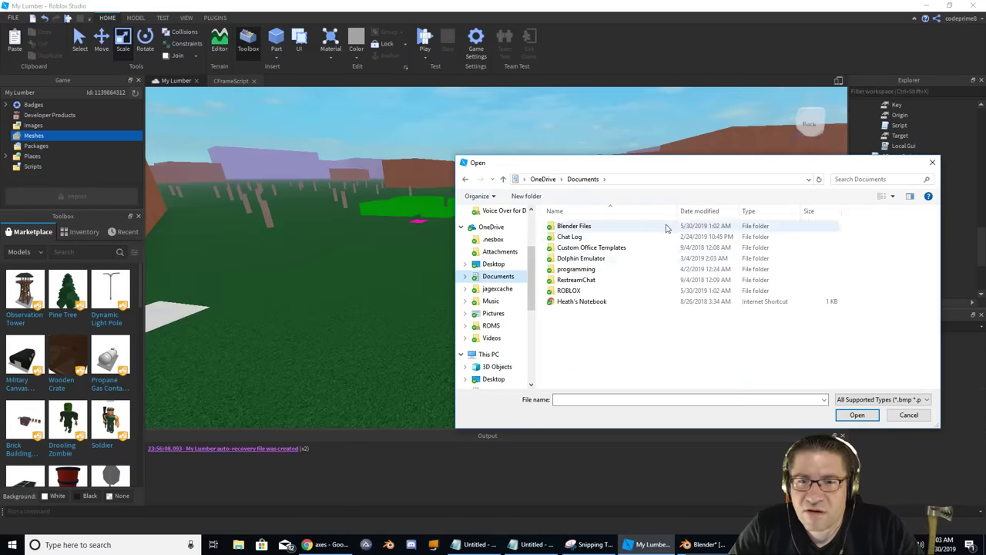
double_click(662, 291)
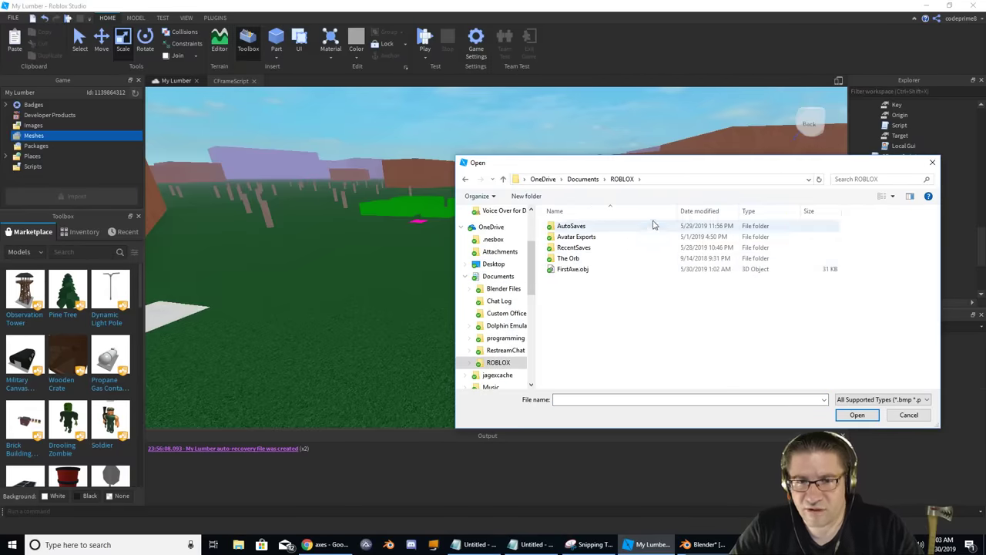
left_click(572, 269)
left_click(857, 415)
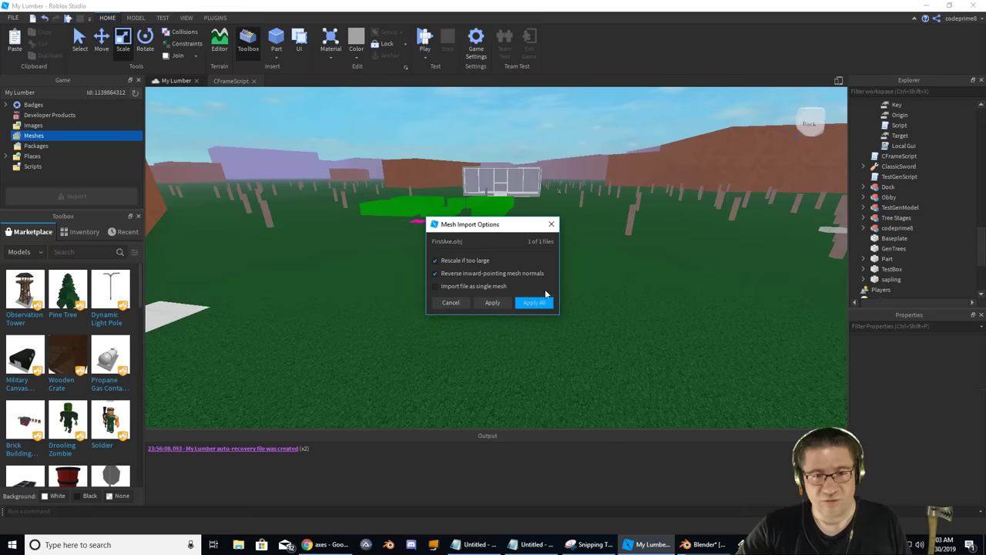
left_click(444, 290)
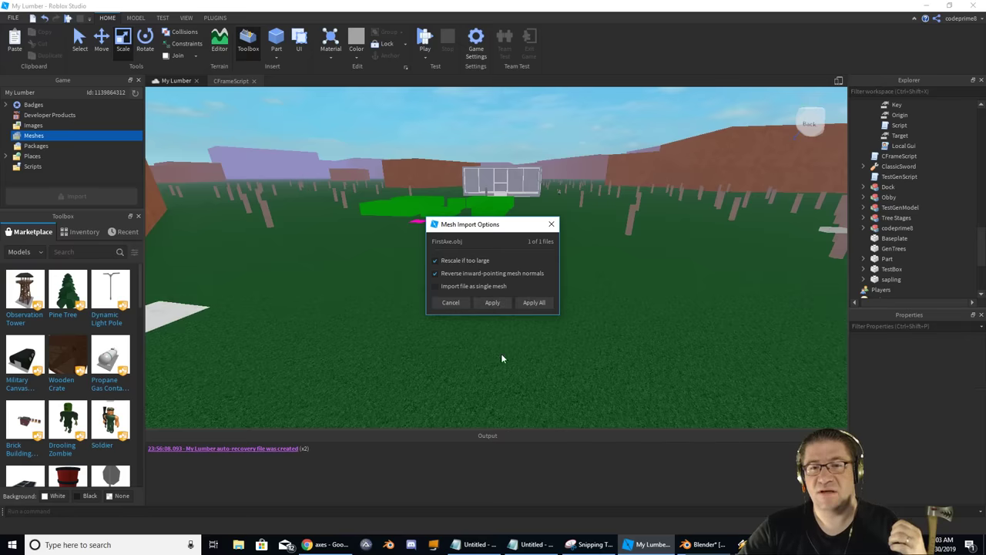
left_click(493, 304)
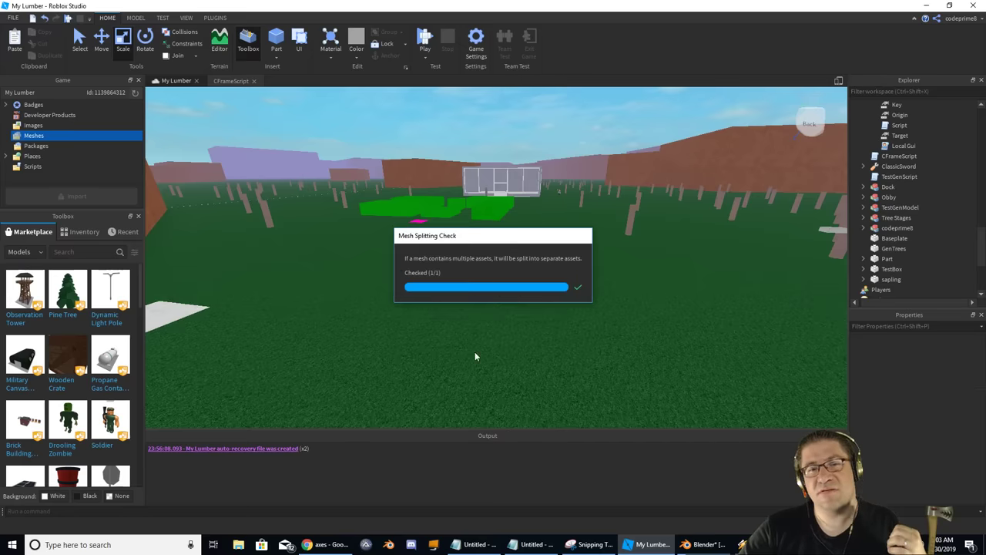
Fly the camera over the level toward the white path and trees, then show the MODEL tab.
key("a")
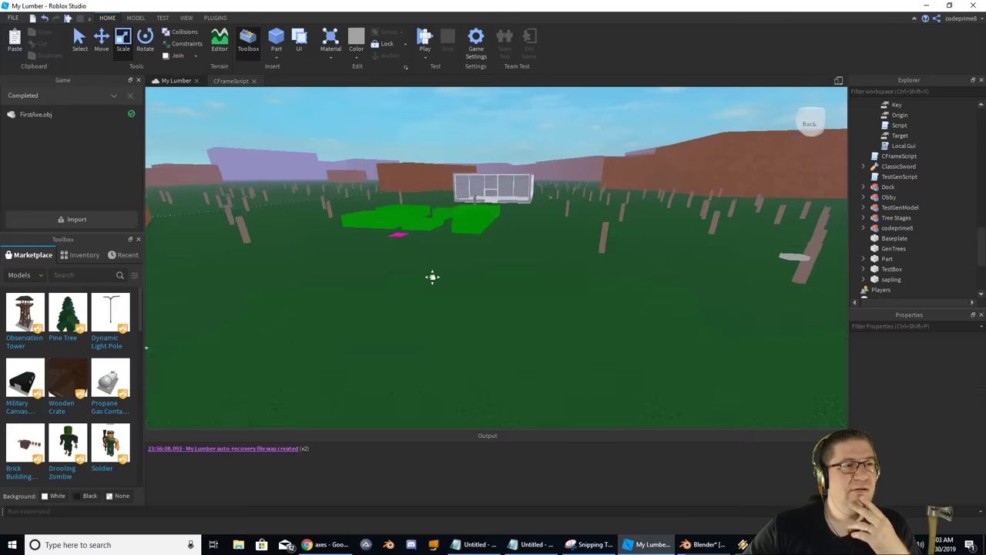
key("d")
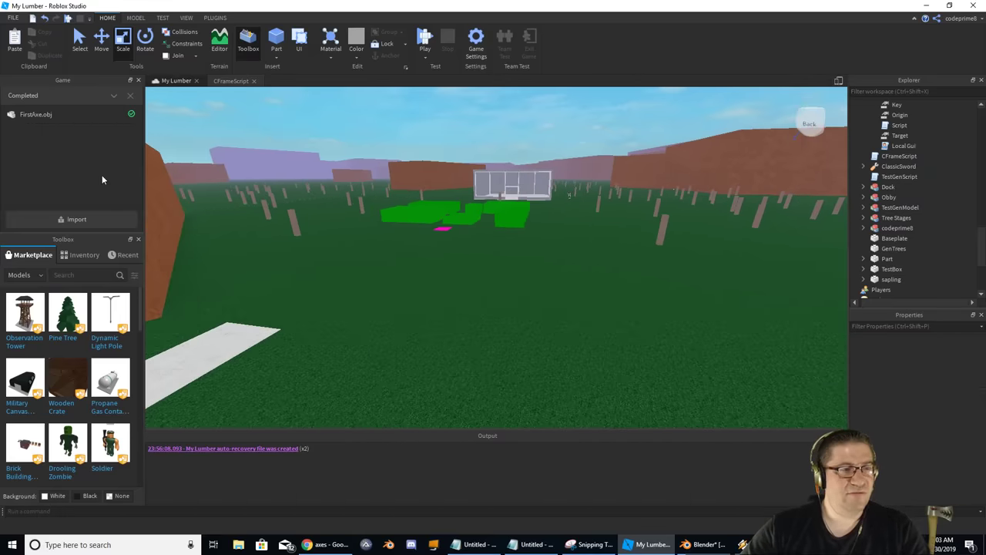
right_click_drag(394, 268, 418, 275)
key("w")
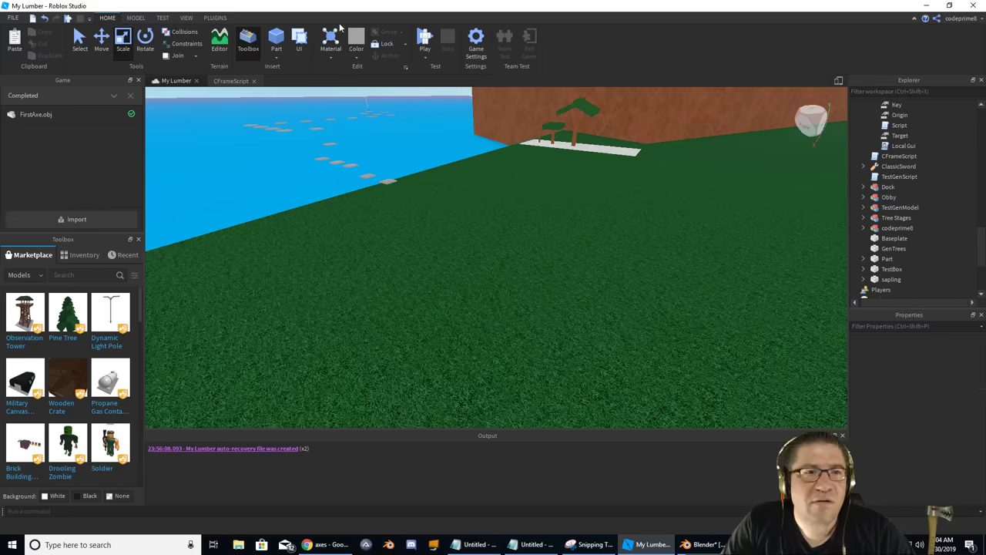
left_click(136, 17)
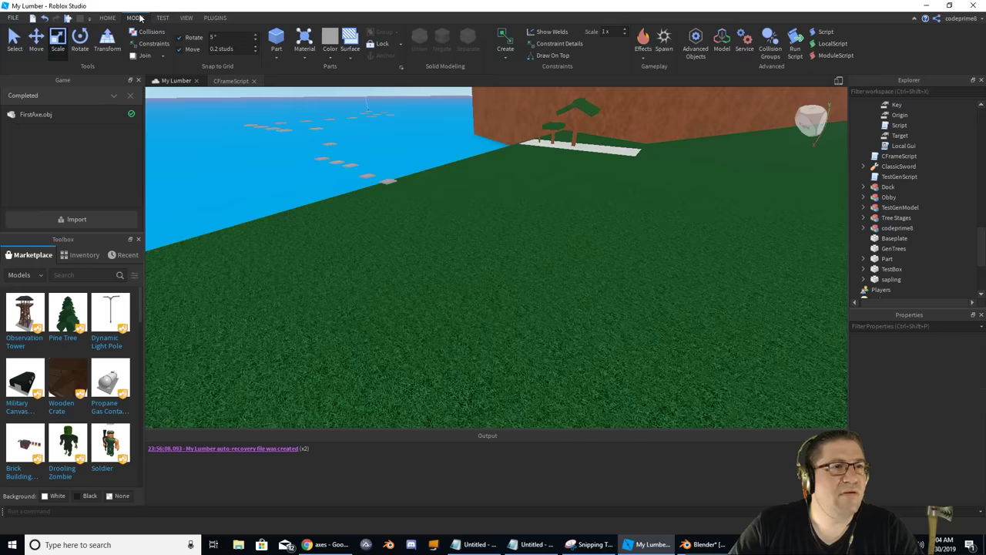
Insert a new Part, drag it toward the camera, and add a BlockMesh child to it.
left_click(275, 39)
left_click_drag(502, 256, 432, 320)
right_click(893, 269)
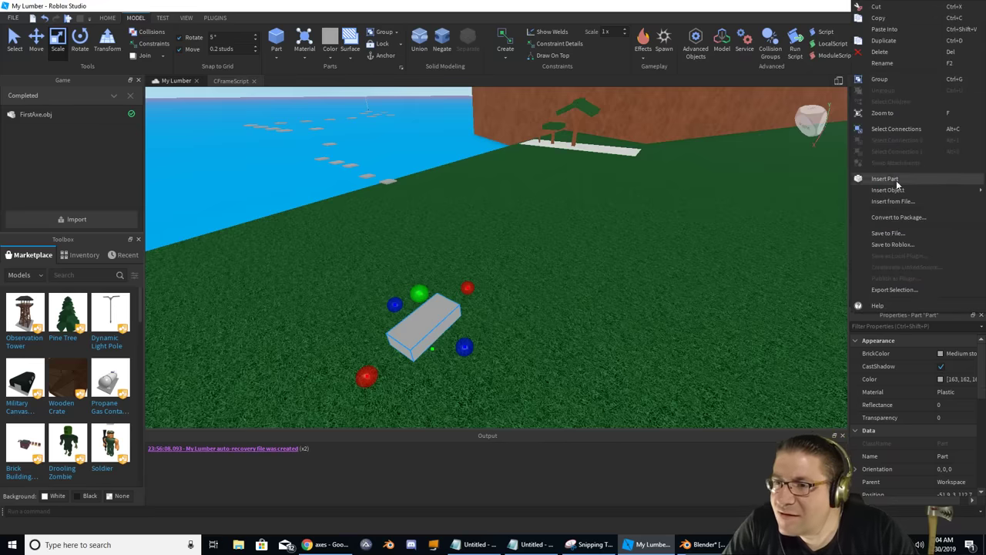
key("Escape")
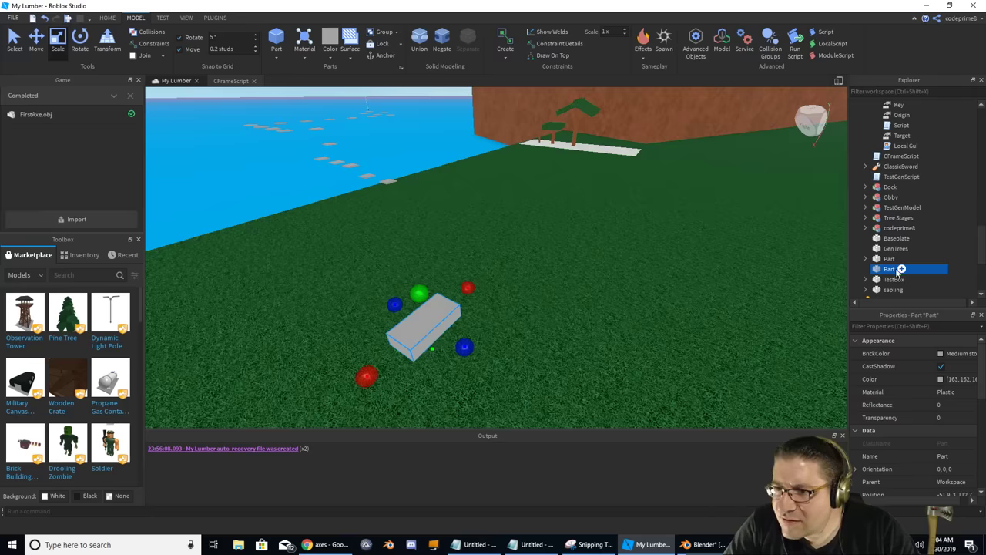
left_click(901, 268)
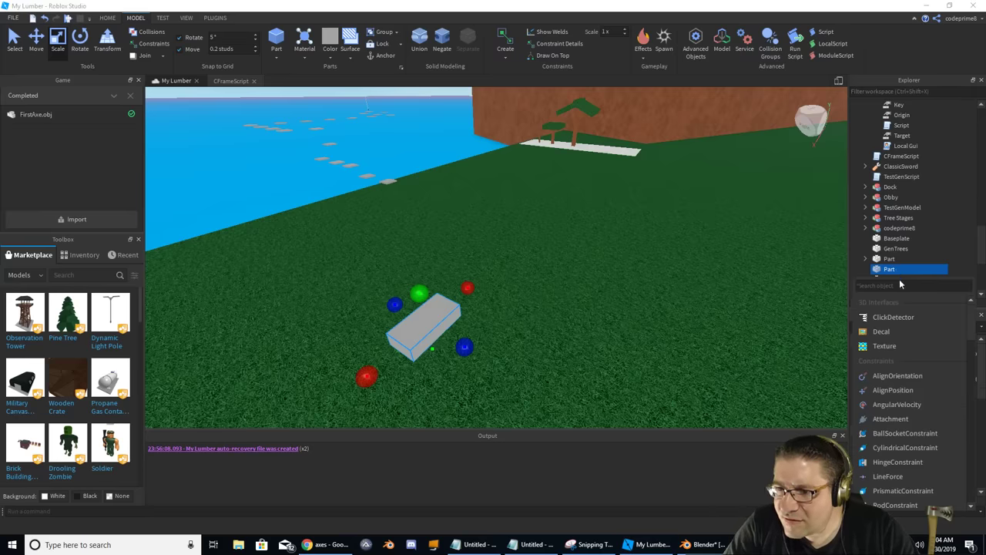
type("mesh")
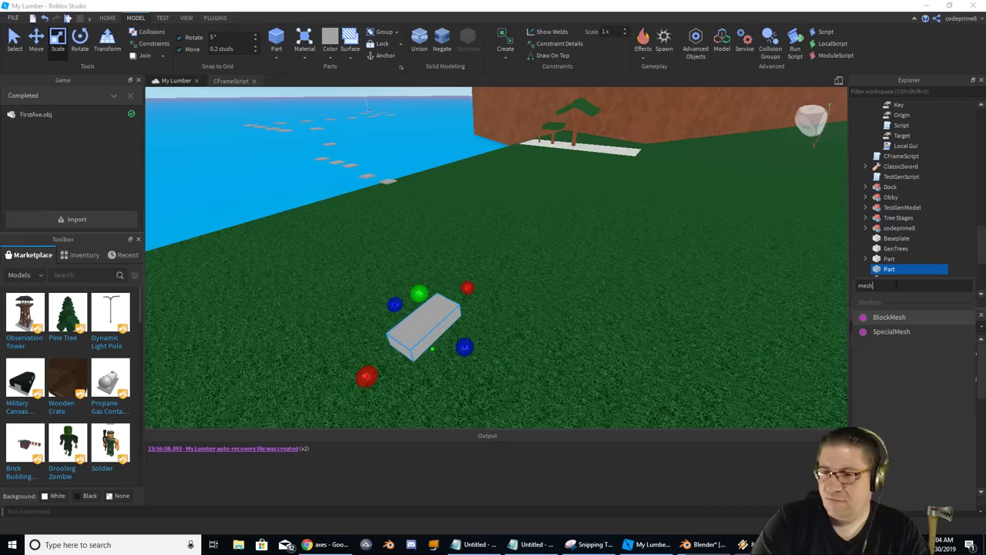
left_click(891, 318)
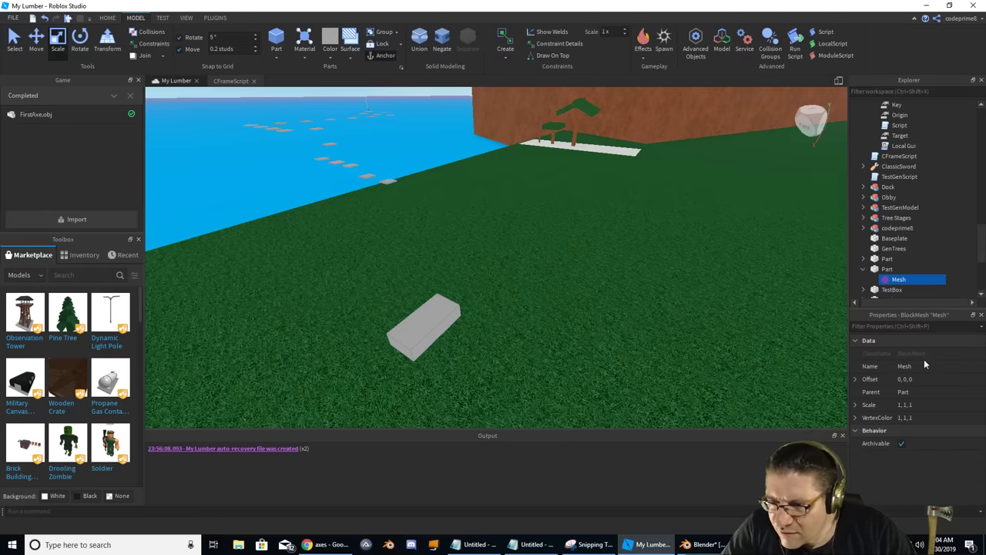
Inspect the BlockMesh's VertexColor and Offset properties.
left_click(915, 420)
left_click(855, 418)
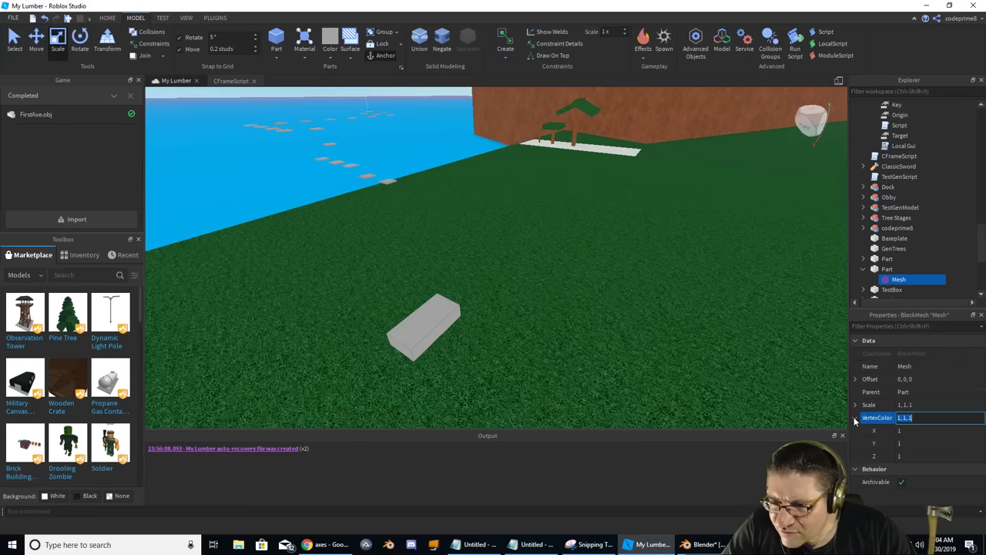
left_click(855, 378)
left_click(853, 376)
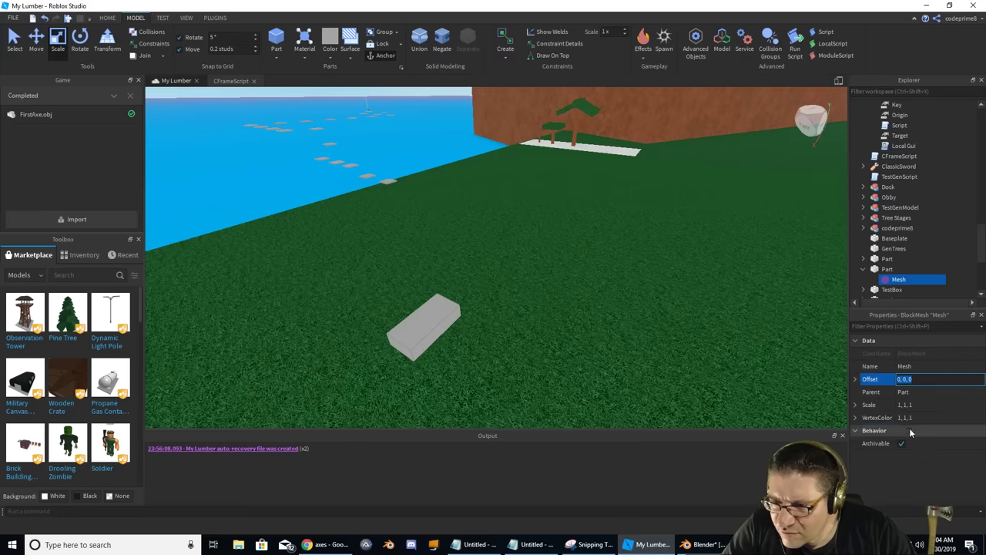
right_click(895, 280)
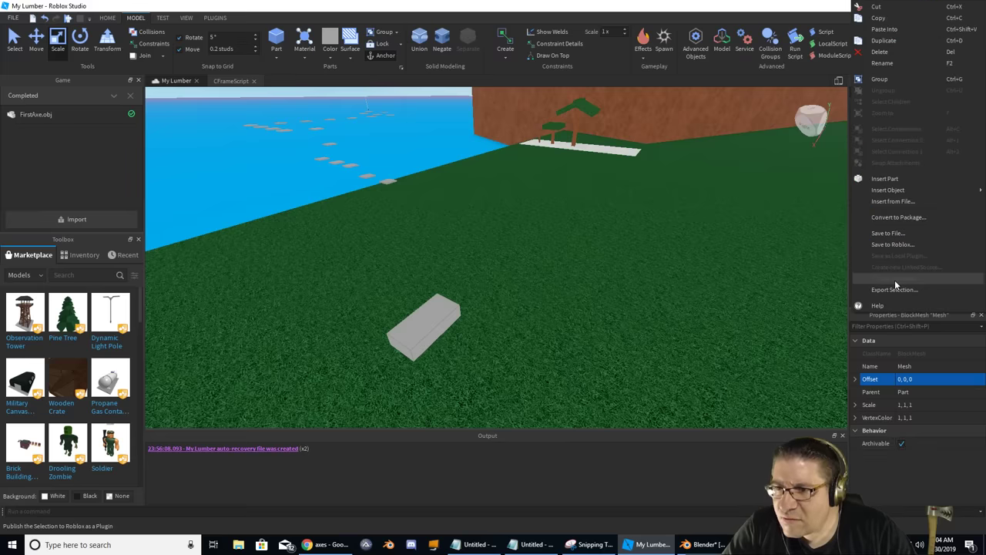
key("Escape")
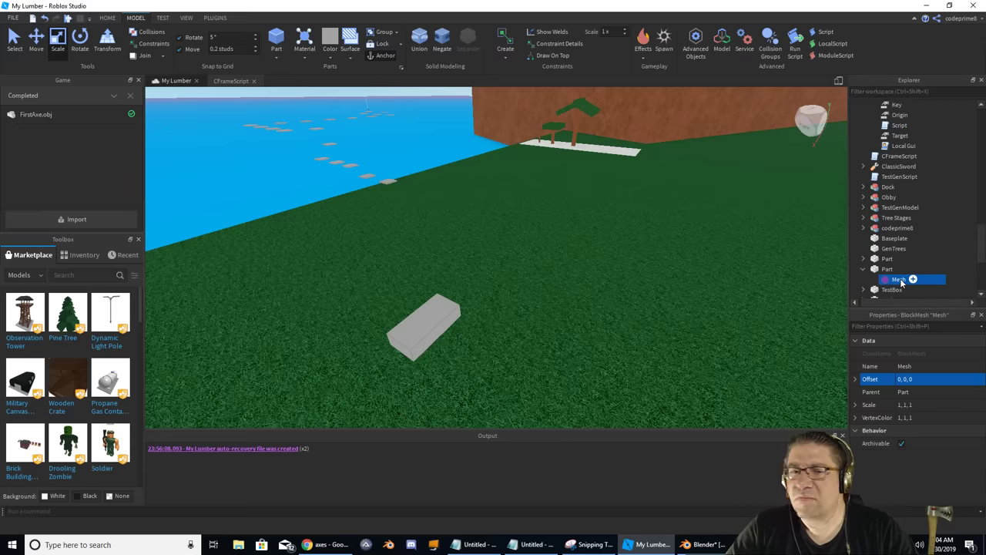
Switch the Toolbox category to Meshes and scroll through the results.
left_click(20, 275)
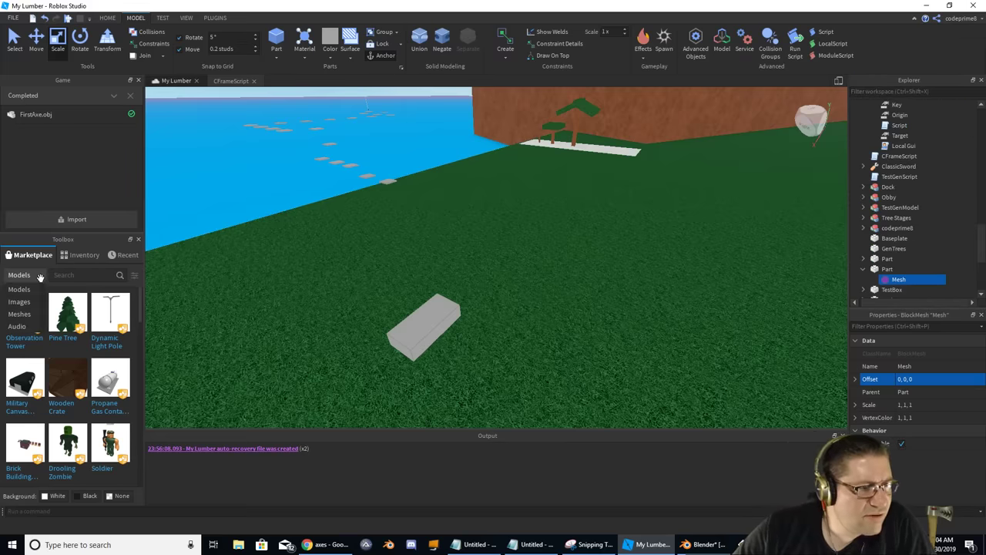
left_click(27, 314)
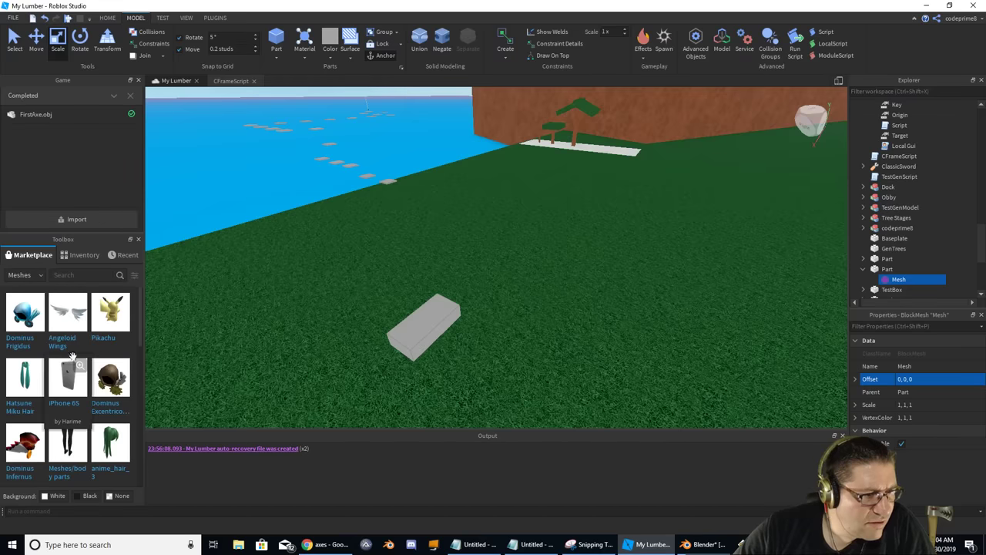
scroll(72, 356, "down", 2)
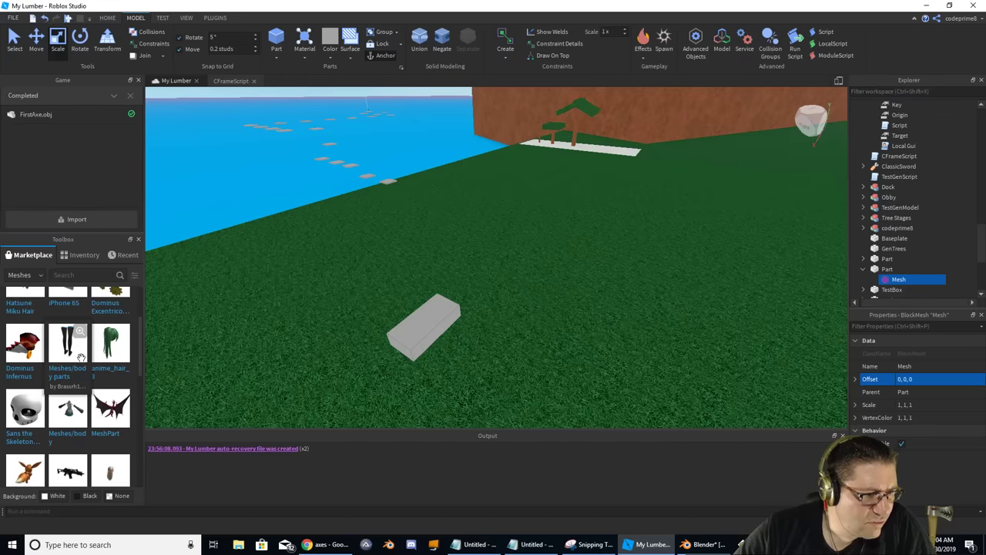
scroll(81, 356, "down", 5)
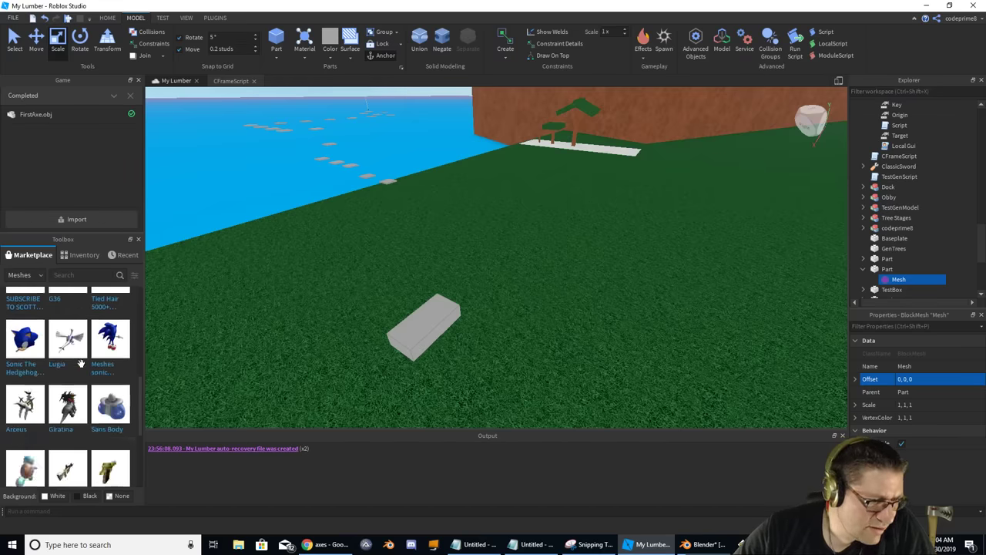
scroll(81, 362, "down", 3)
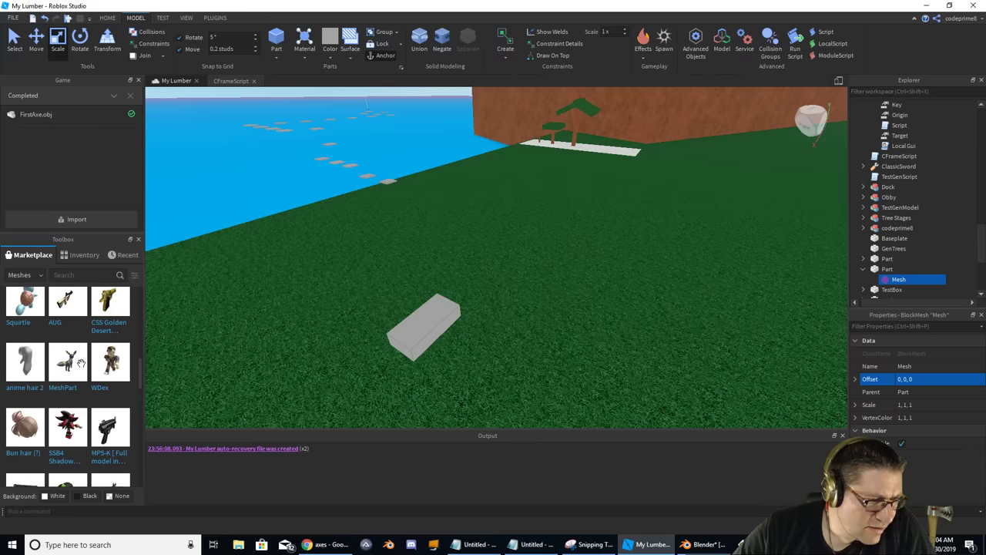
scroll(81, 362, "down", 6)
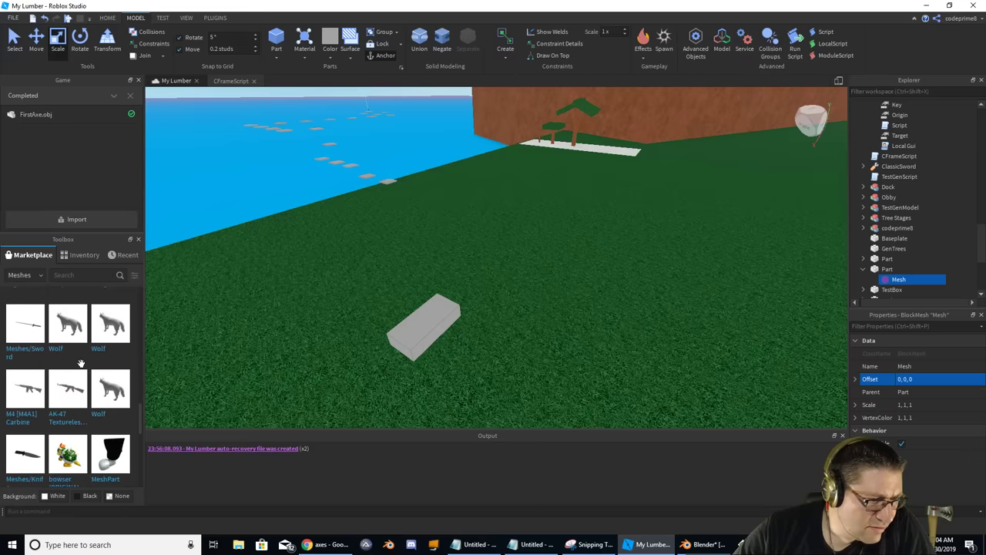
scroll(81, 362, "down", 2)
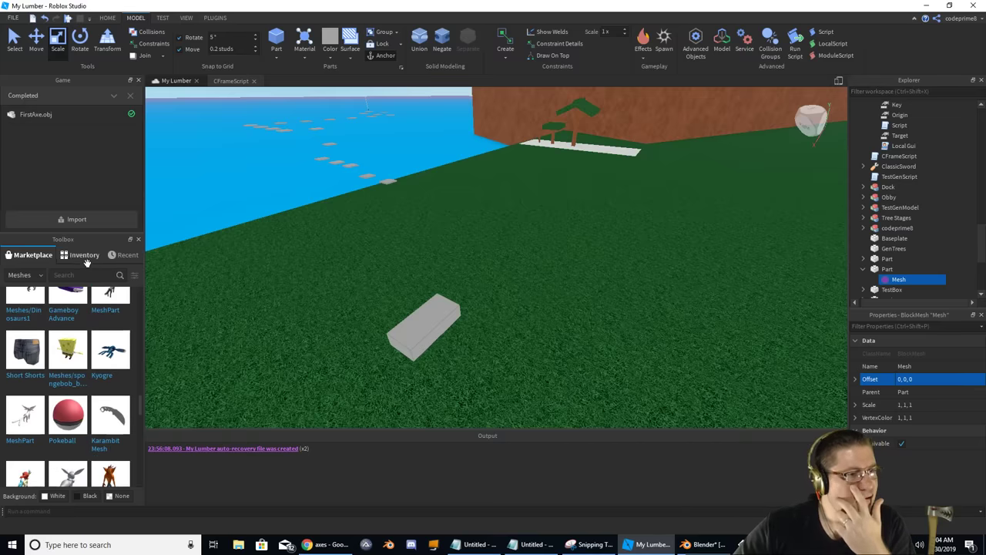
Insert the FirstAxe mesh from My Meshes in the inventory.
left_click(85, 255)
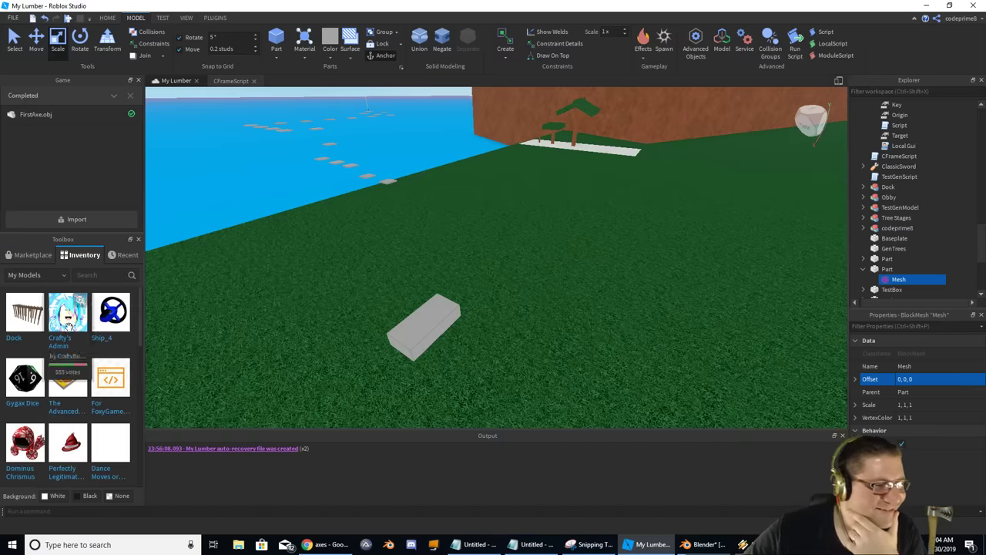
left_click(46, 276)
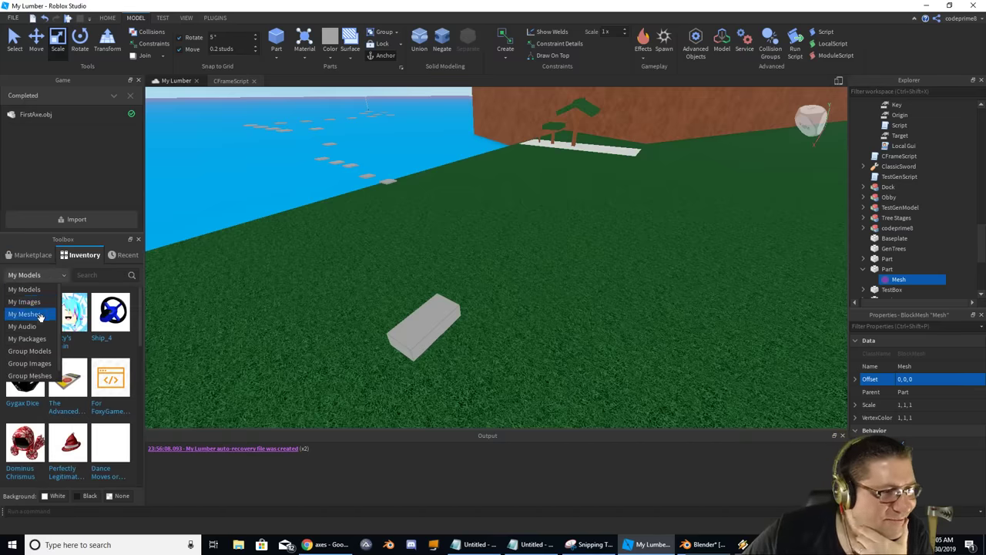
left_click(25, 315)
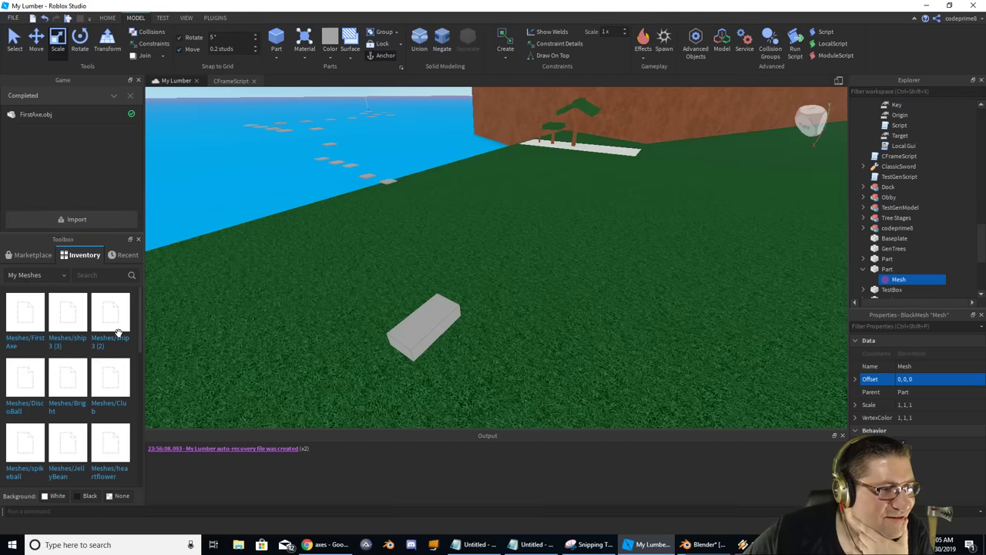
left_click(26, 324)
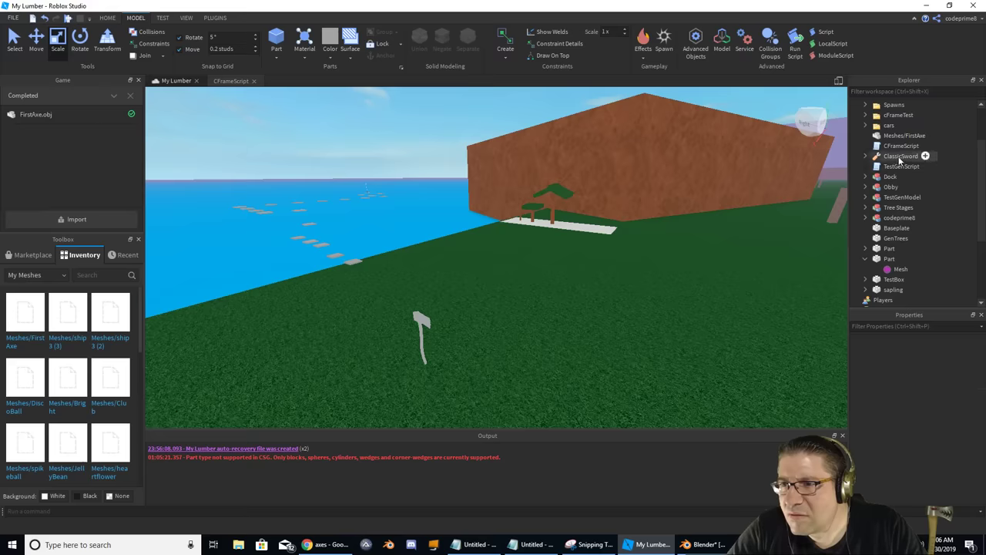
Delete the leftover test Part and select the Meshes/FirstAxe part in Explorer.
left_click(899, 156)
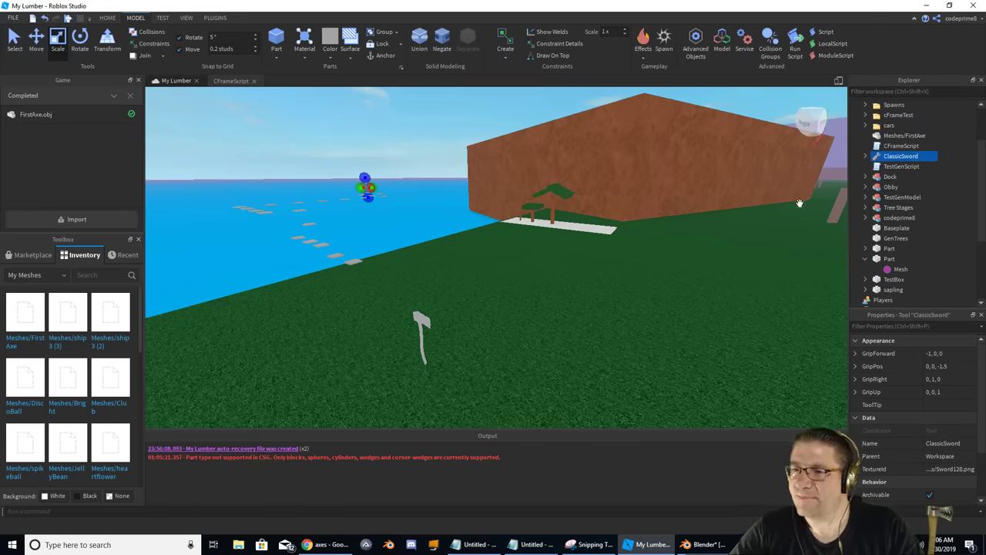
left_click(890, 260)
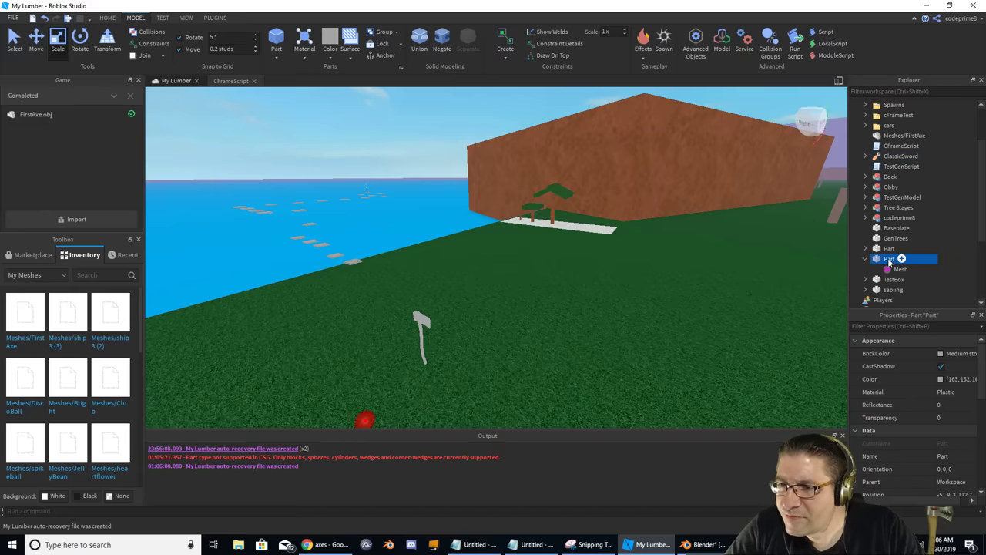
right_click(890, 262)
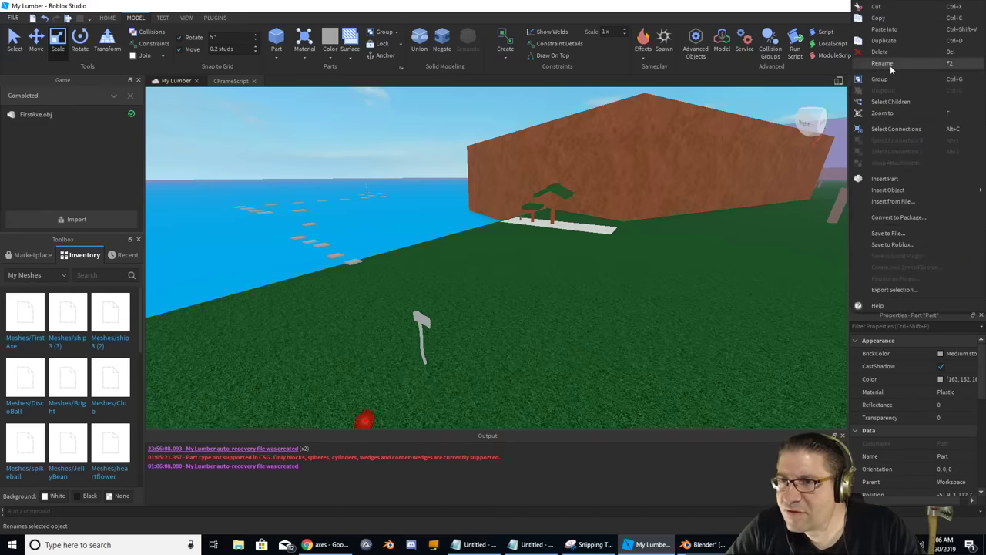
left_click(880, 51)
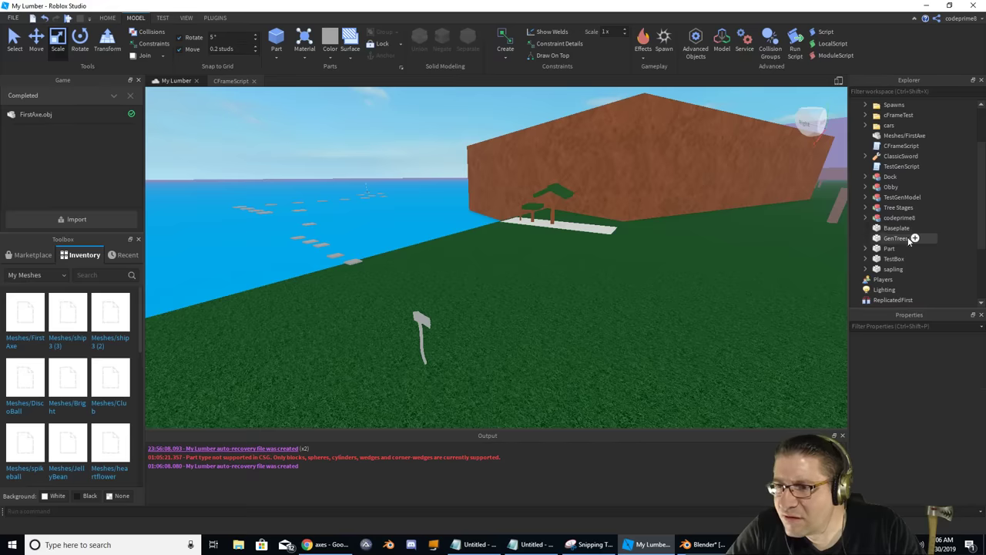
left_click(900, 167)
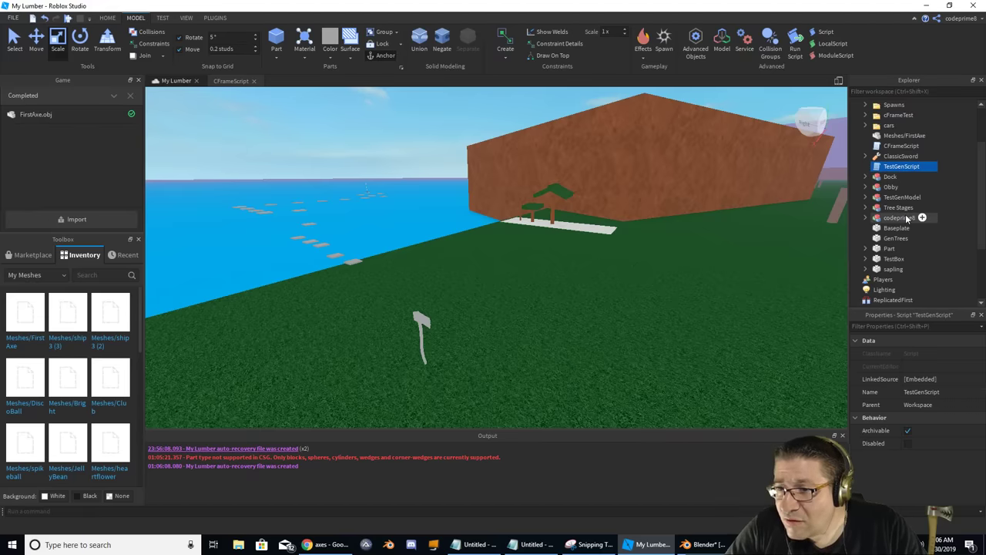
left_click(908, 137)
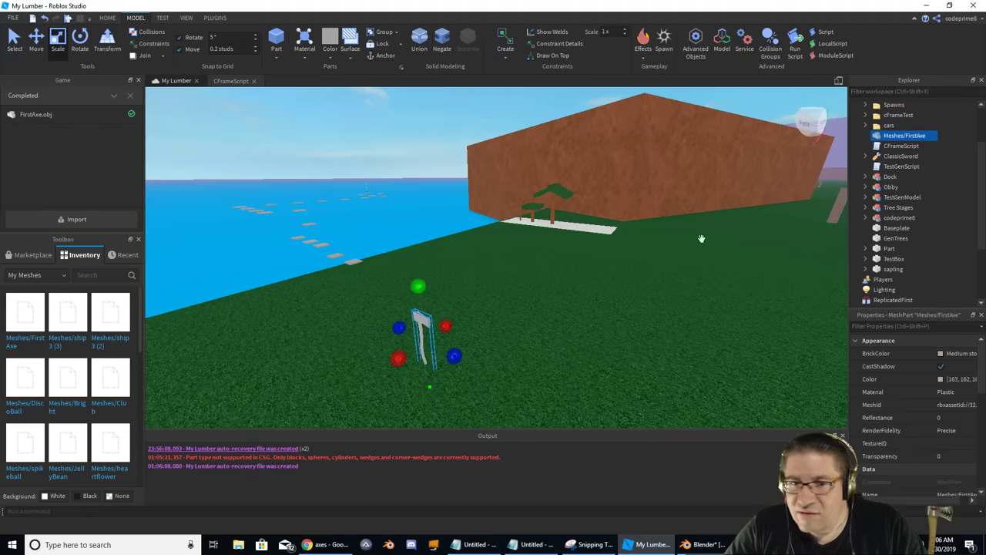
Focus the camera on the axe and drag it closer along the ground.
key("f")
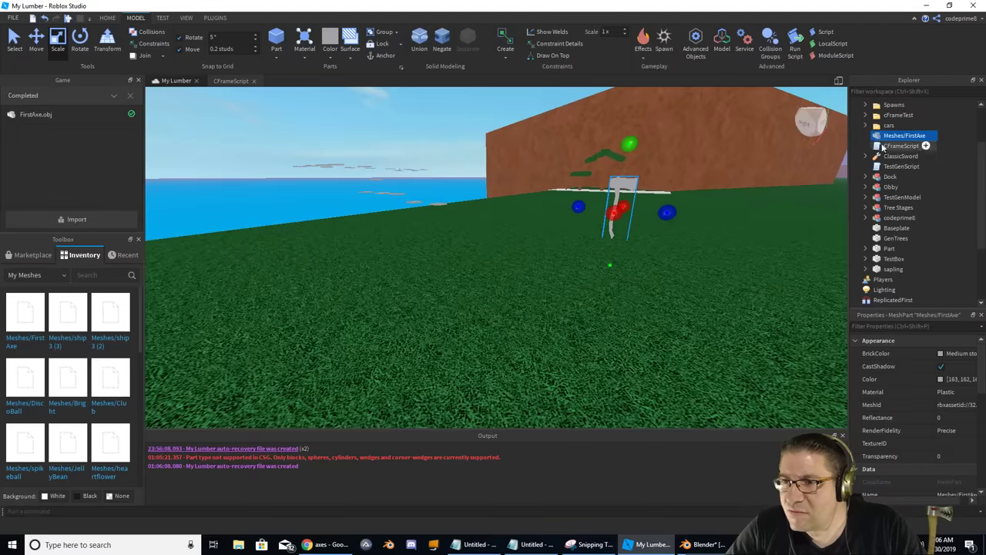
right_click_drag(761, 197, 764, 200)
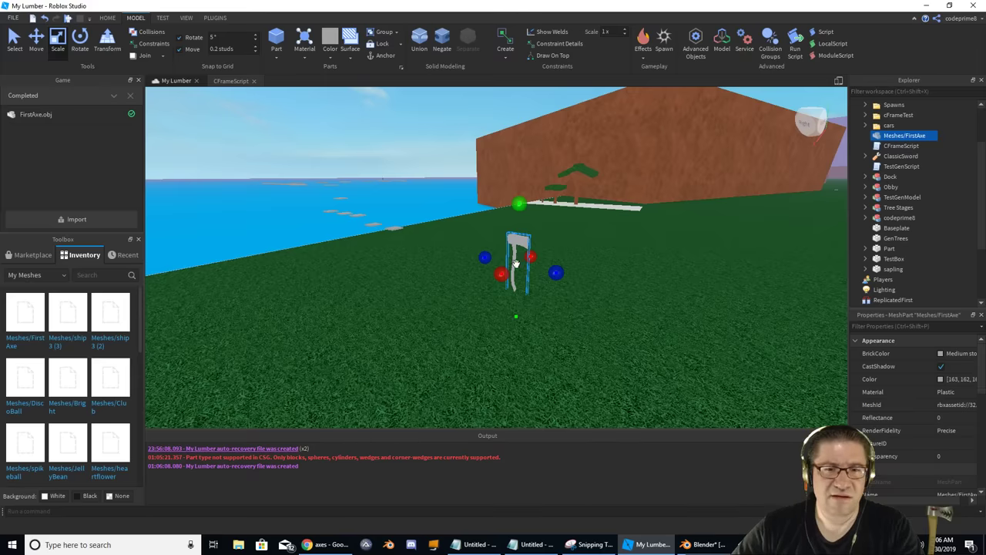
left_click_drag(517, 263, 494, 316)
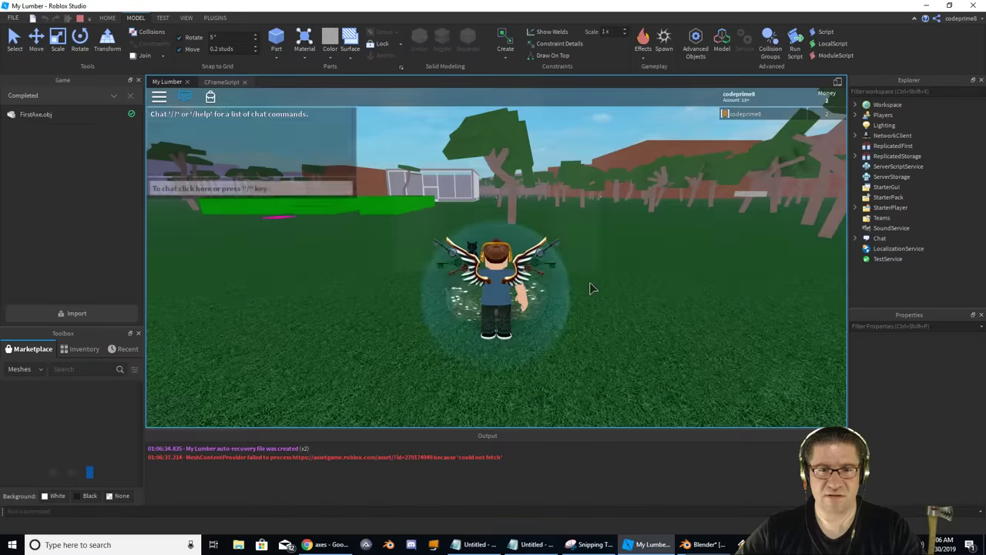
Walk the avatar toward the axe in a play test, stop it, and return to Blender.
key("s")
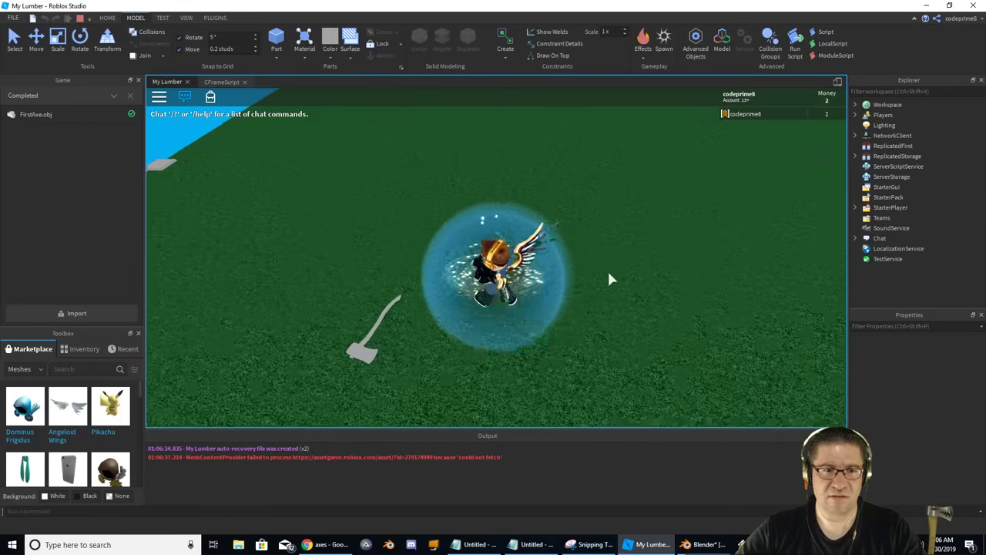
right_click_drag(609, 279, 609, 279)
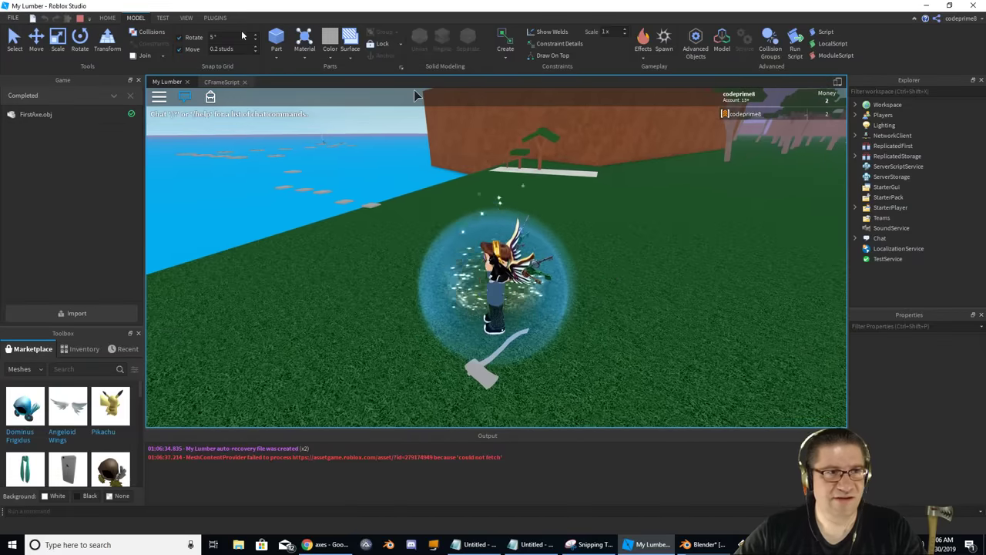
left_click(80, 18)
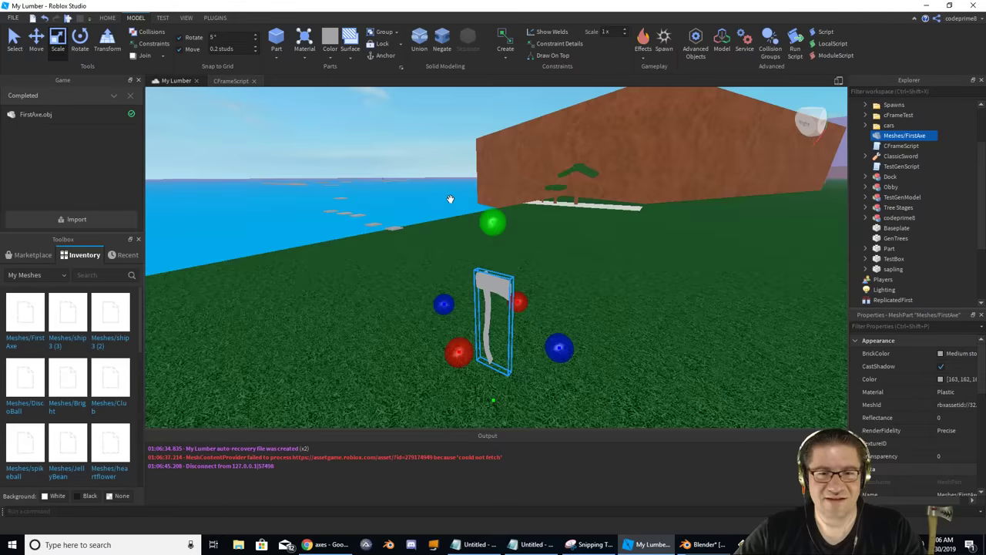
mouse_move(479, 237)
right_mouse_down()
mouse_move(470, 220)
mouse_move(483, 233)
right_mouse_up()
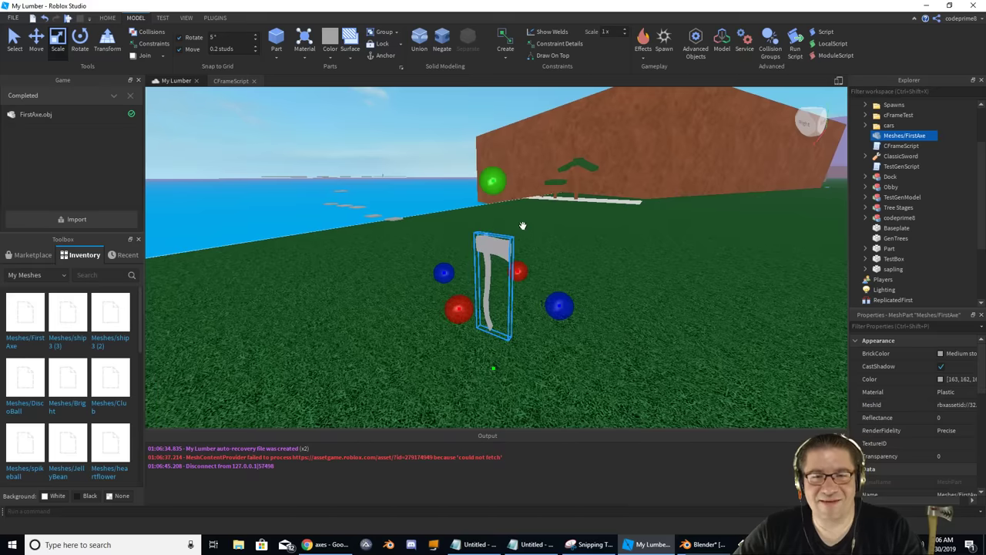
left_click(705, 544)
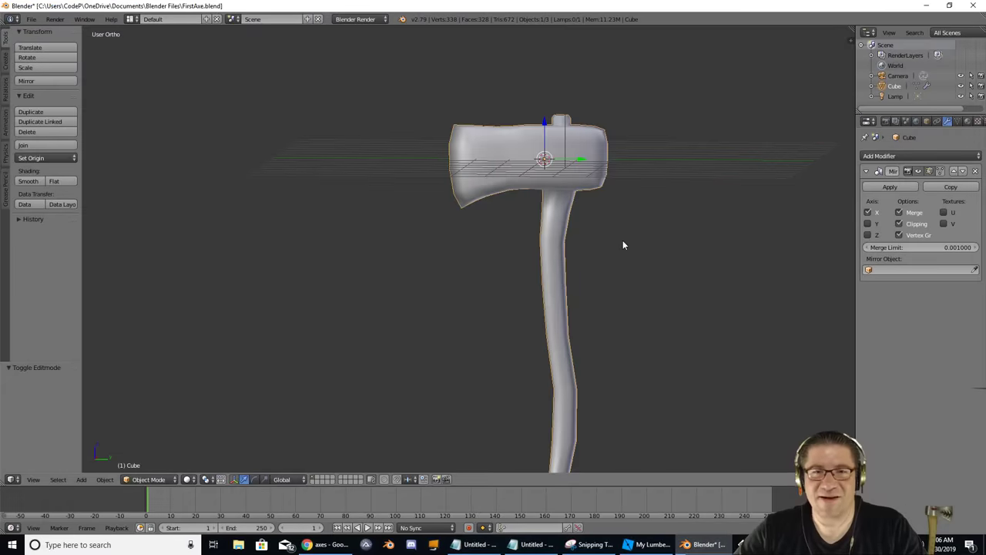
Enter Edit Mode and flatten the axe head vertically with a Z-axis scale.
middle_click_drag(630, 260, 649, 252)
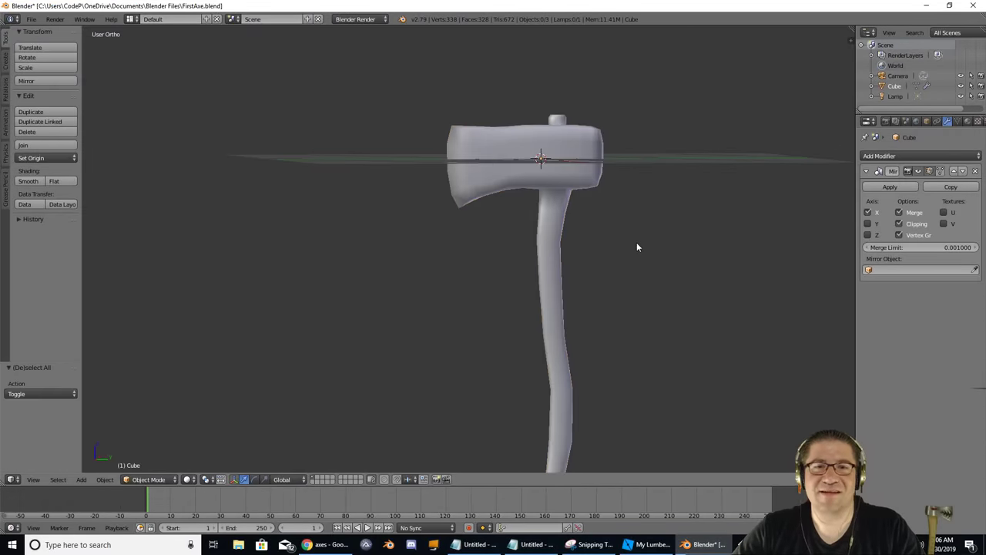
key("Tab")
key("a")
key("b")
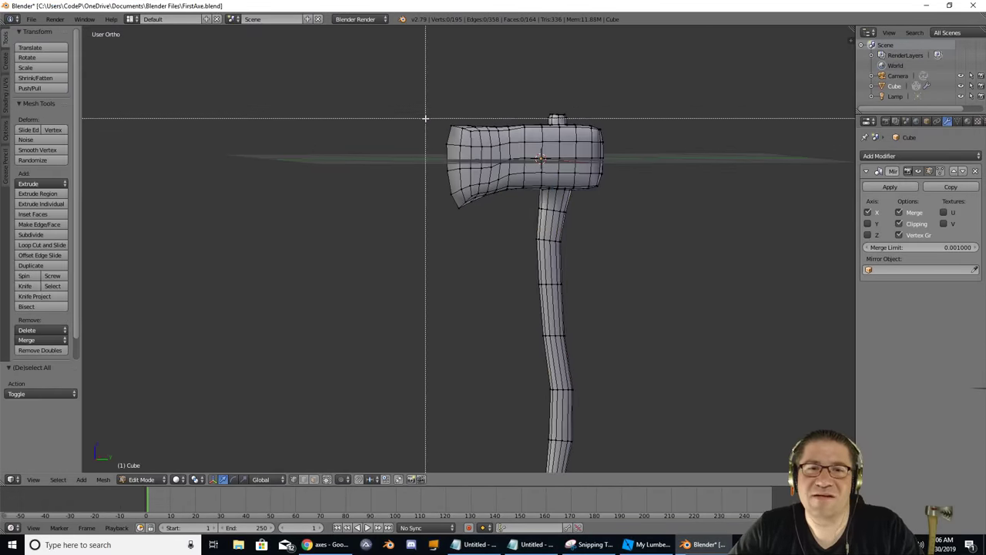
left_click_drag(424, 121, 617, 194)
key("a")
key("b")
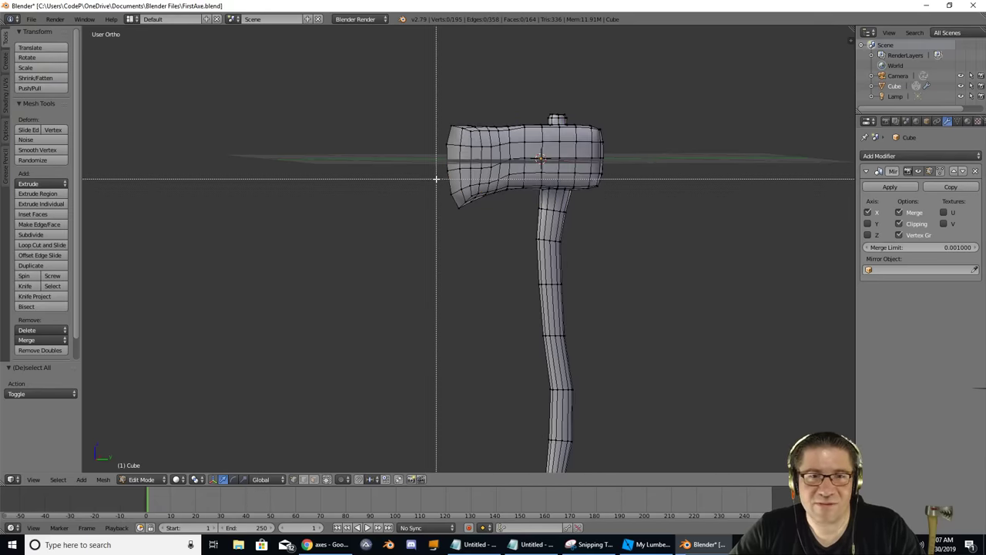
left_click_drag(450, 180, 451, 193)
key("b")
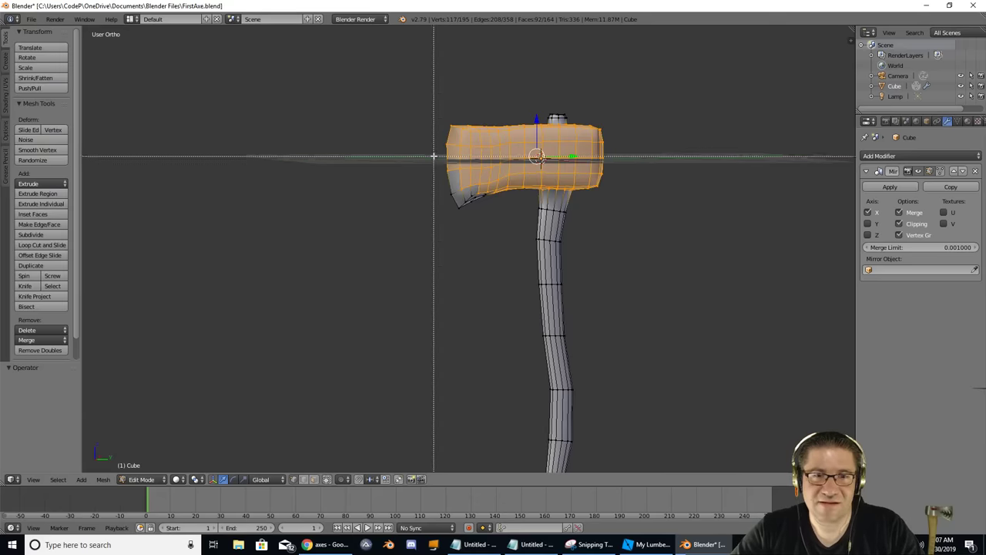
left_click_drag(434, 154, 499, 221)
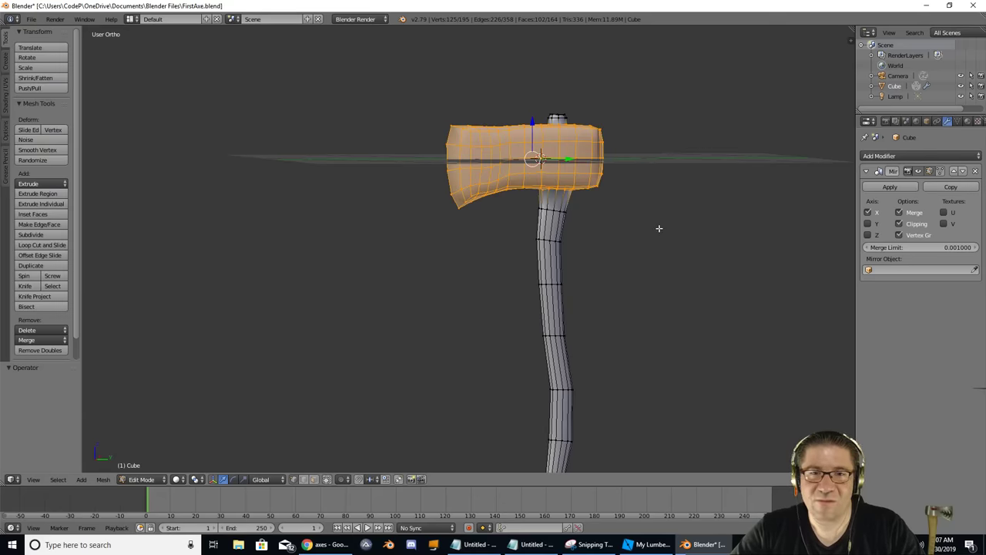
key("s")
key("z")
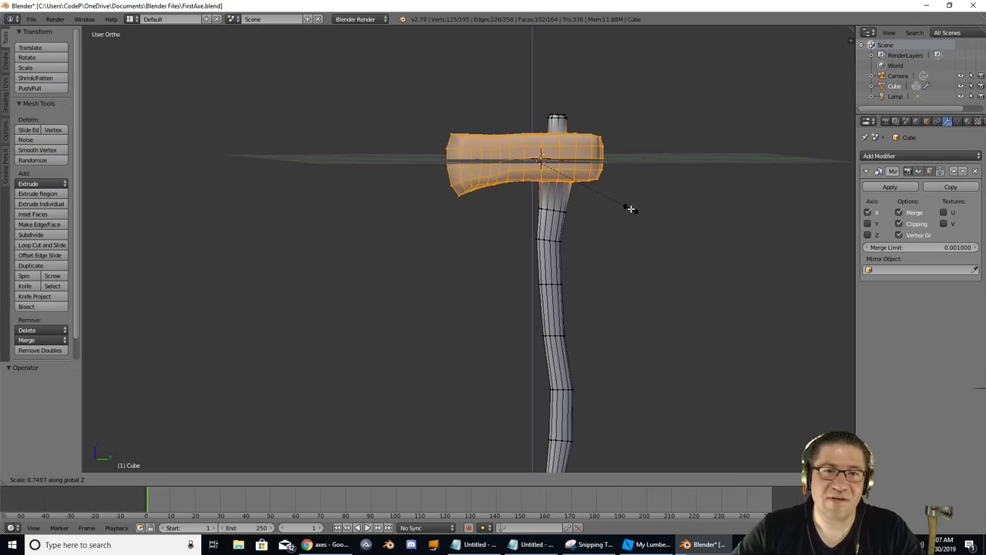
left_click(631, 209)
Lower the top of the handle along the Z axis.
key("a")
key("b")
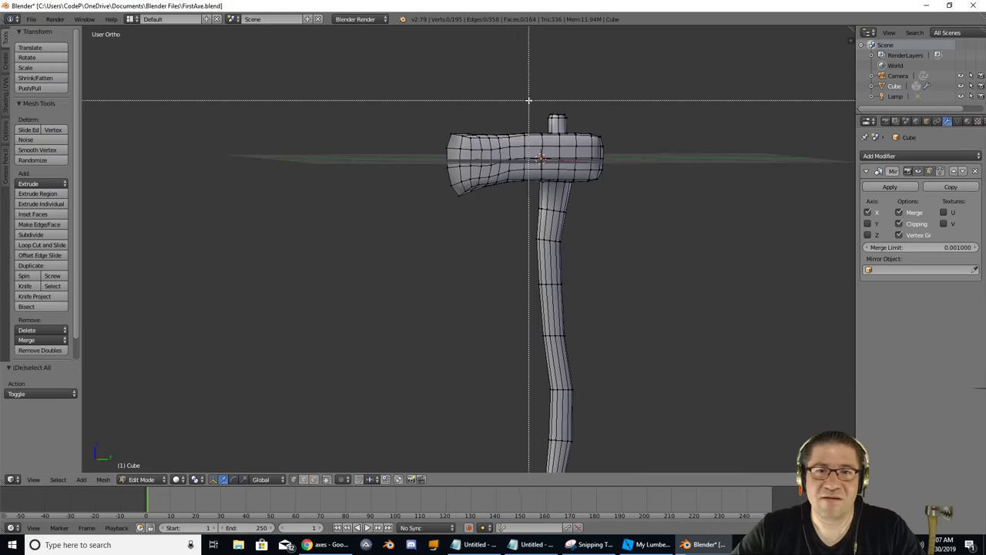
left_click_drag(529, 99, 581, 129)
key("g")
key("z")
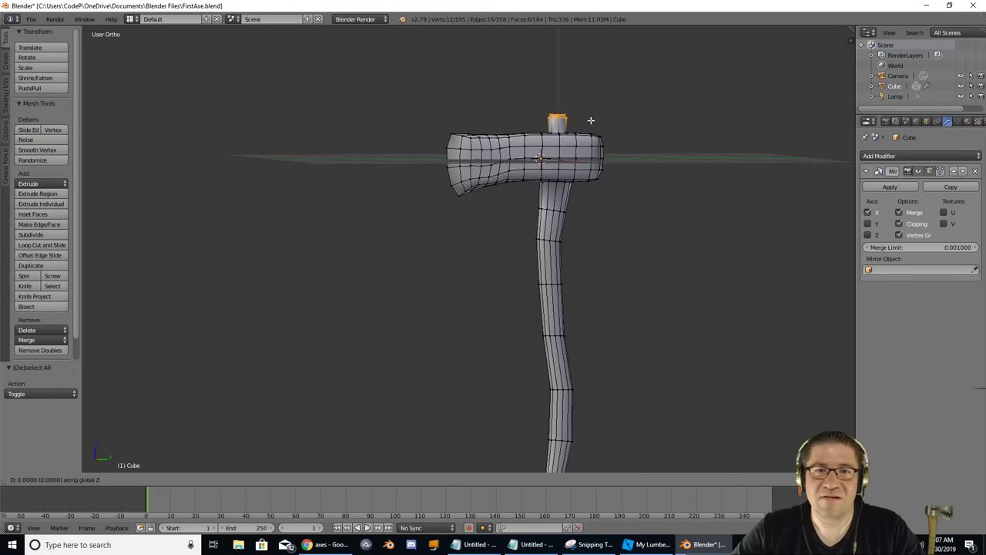
left_click(589, 134)
Rotate the blade's top corner slightly, checking it from the side.
middle_click_drag(572, 154, 568, 225)
scroll(592, 212, "down", 2)
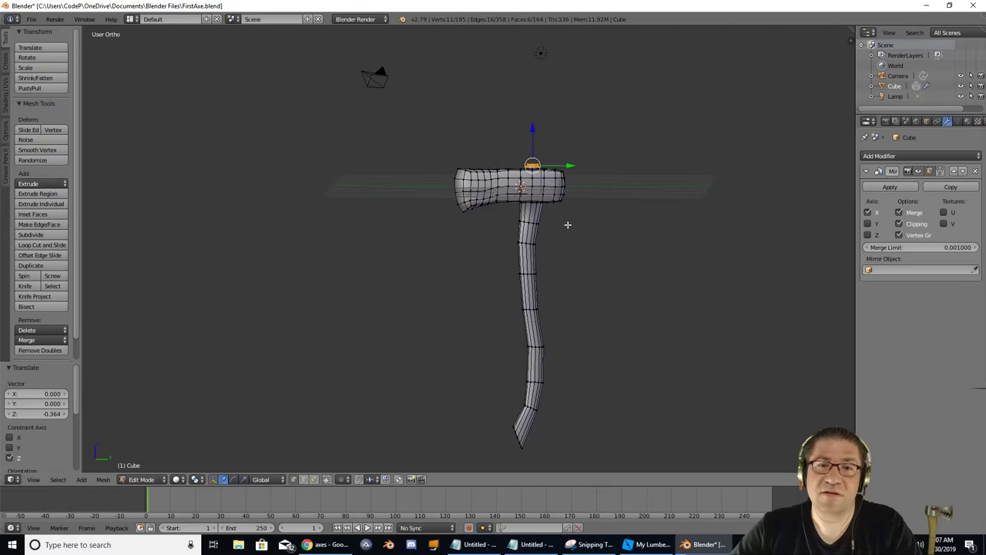
middle_click_drag(500, 181, 488, 171)
key("a")
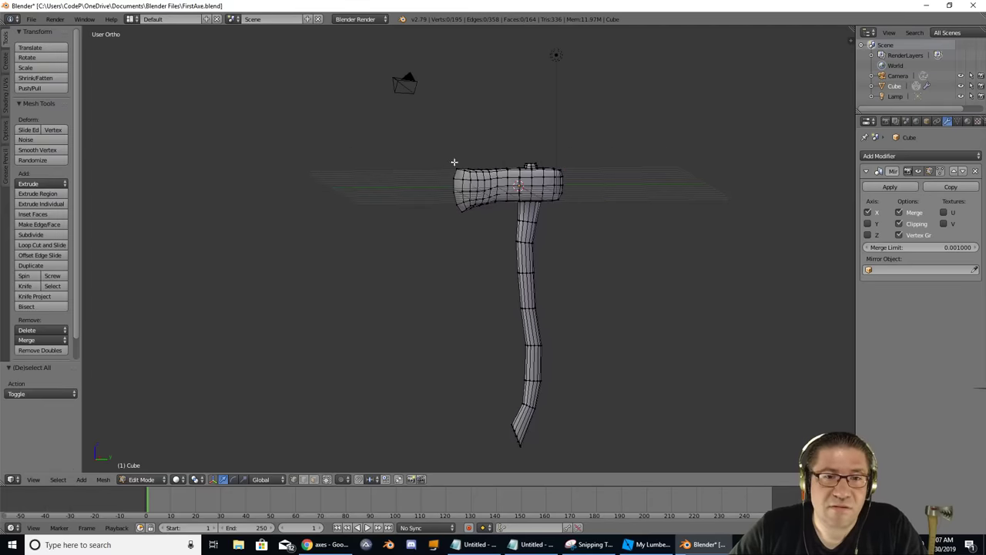
key("r")
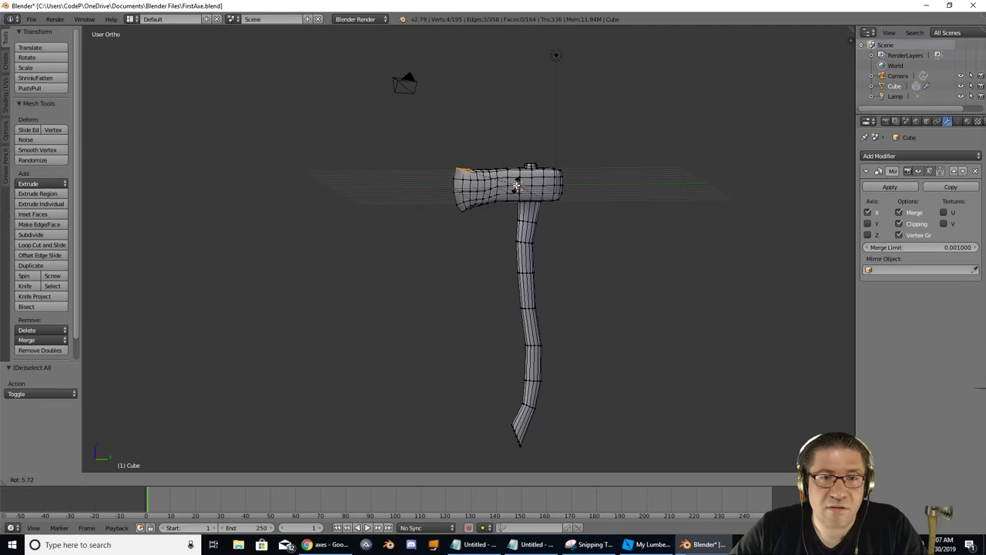
left_click(517, 182)
key("g")
right_click(517, 183)
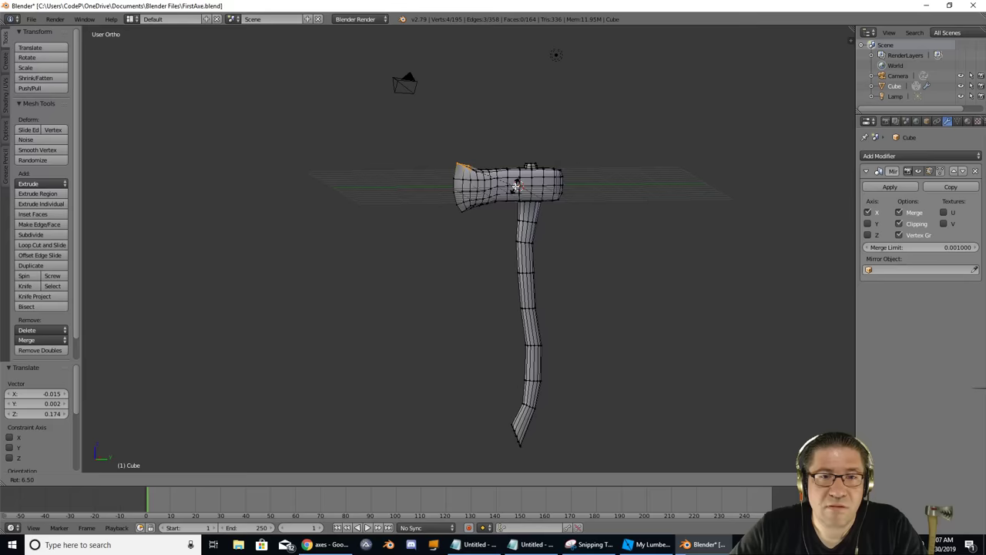
scroll(480, 184, "up", 1)
scroll(479, 183, "up", 1)
middle_click_drag(479, 183, 470, 174)
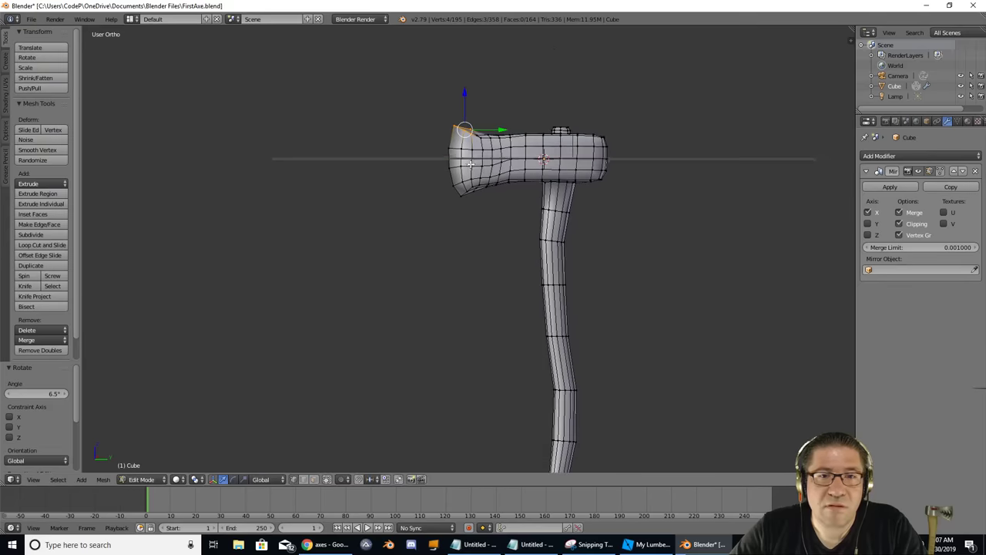
Flatten the blade-top vertices on Z, tilt them 3.67°, and nudge one vertex.
key("a")
key("b")
left_click_drag(450, 114, 503, 142)
key("s")
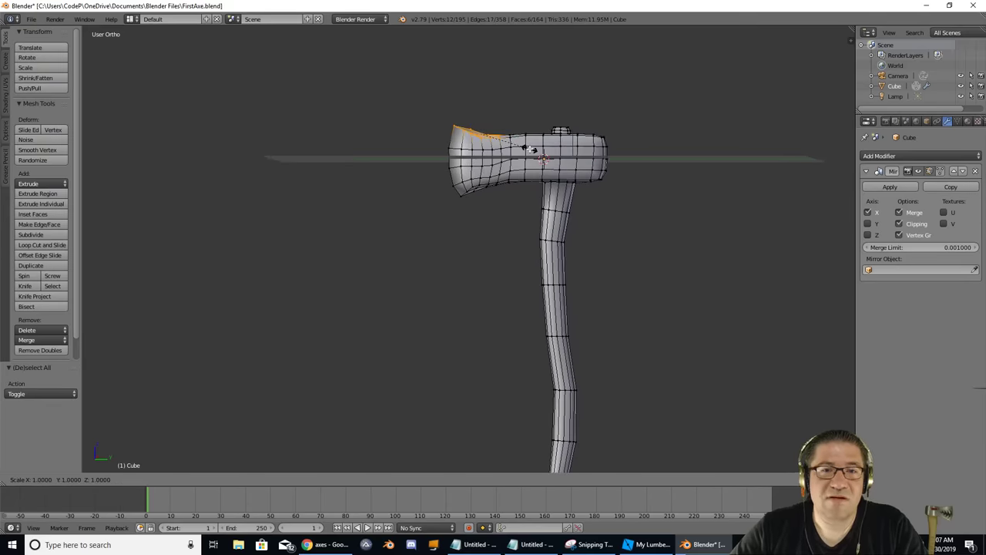
key("z")
left_click(499, 146)
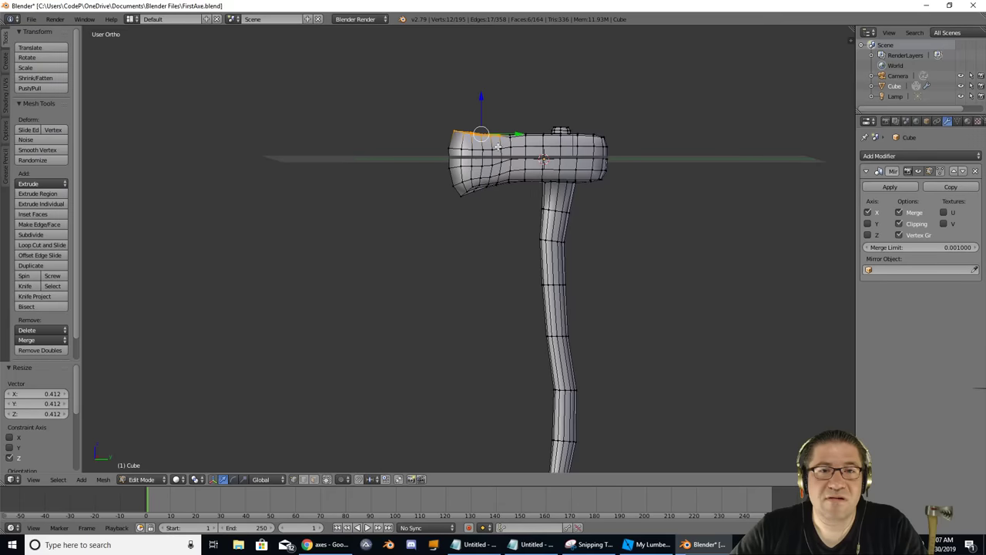
key("r")
left_click(529, 147)
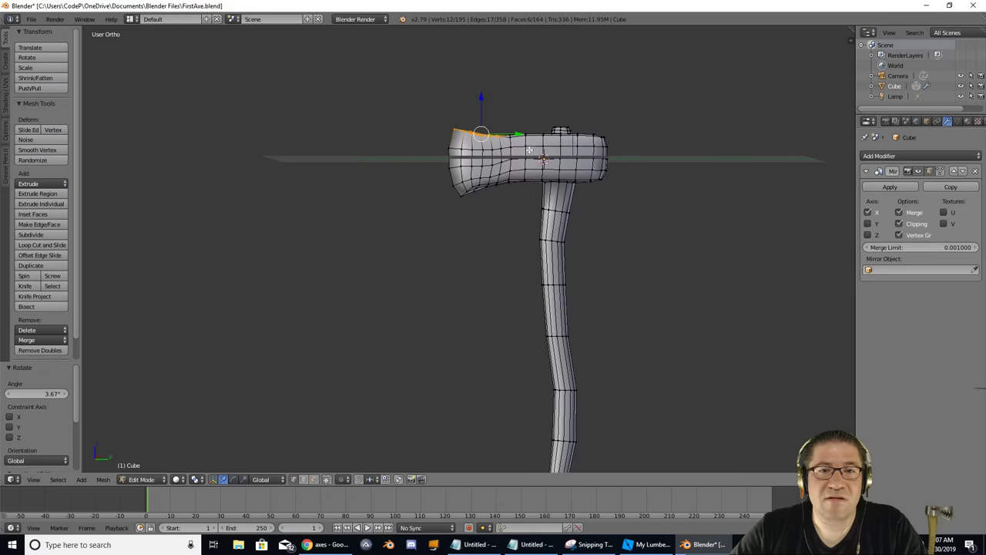
right_click(511, 139)
key("g")
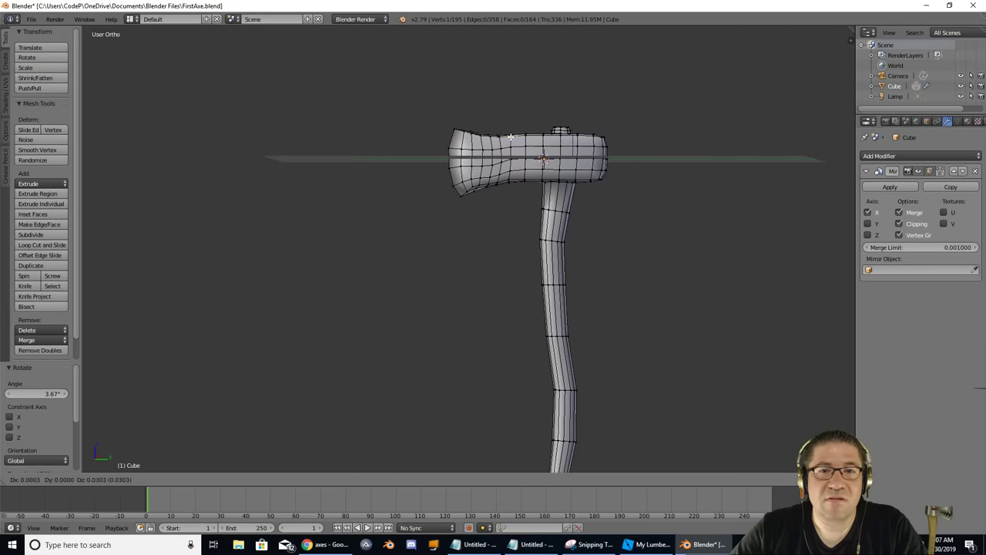
left_click(511, 137)
Nudge the blade into place and slightly shrink and reposition its outer edge.
key("a")
left_click_drag(440, 127, 505, 209)
key("g")
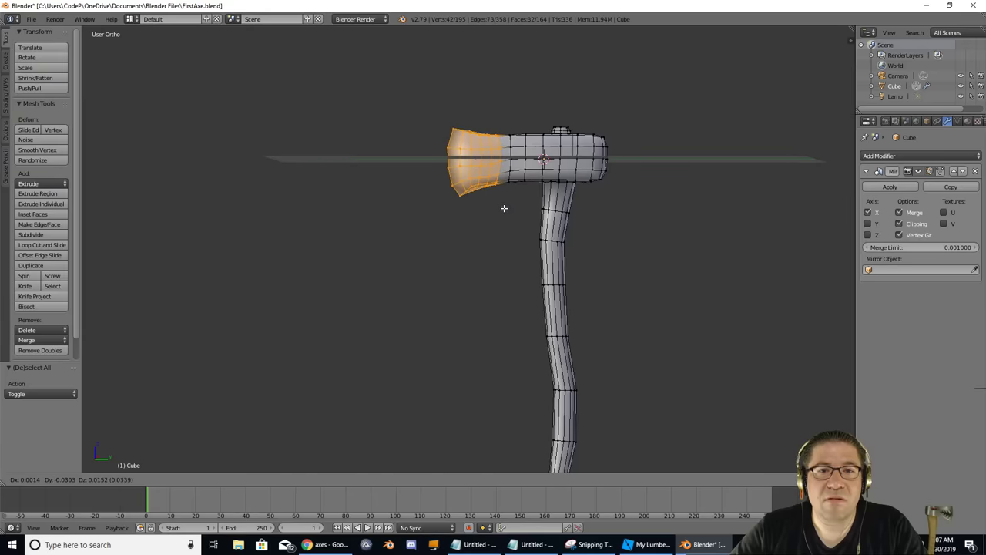
left_click(504, 208)
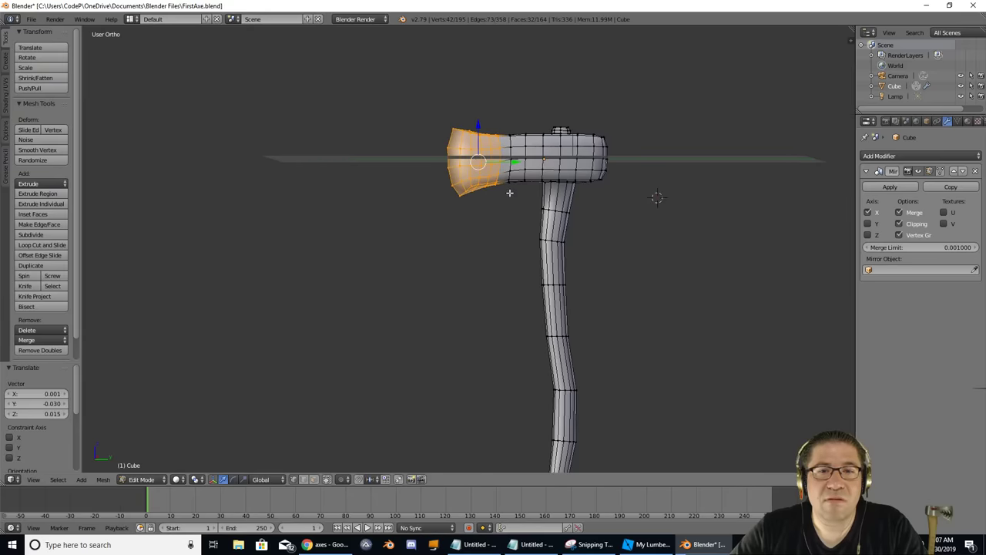
key("s")
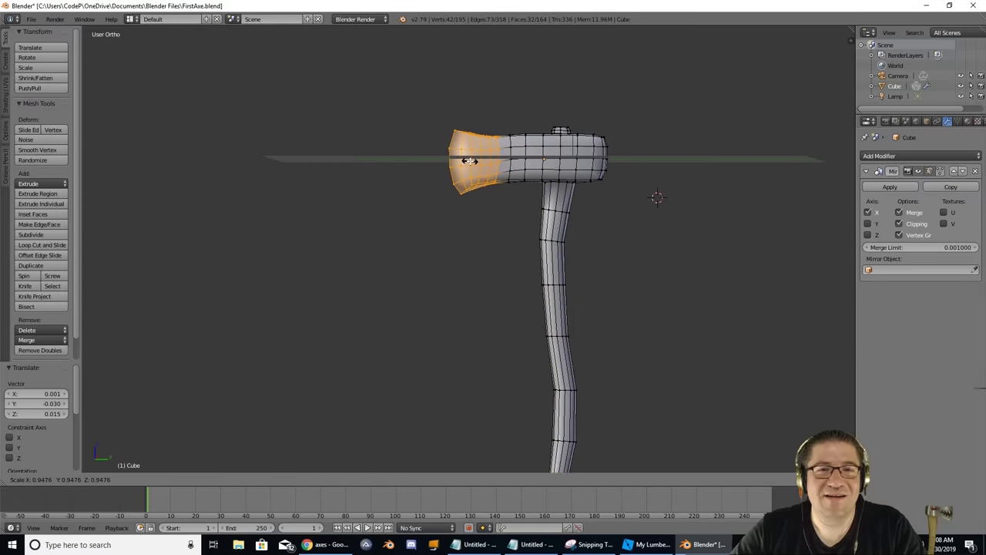
left_click(470, 160)
key("g")
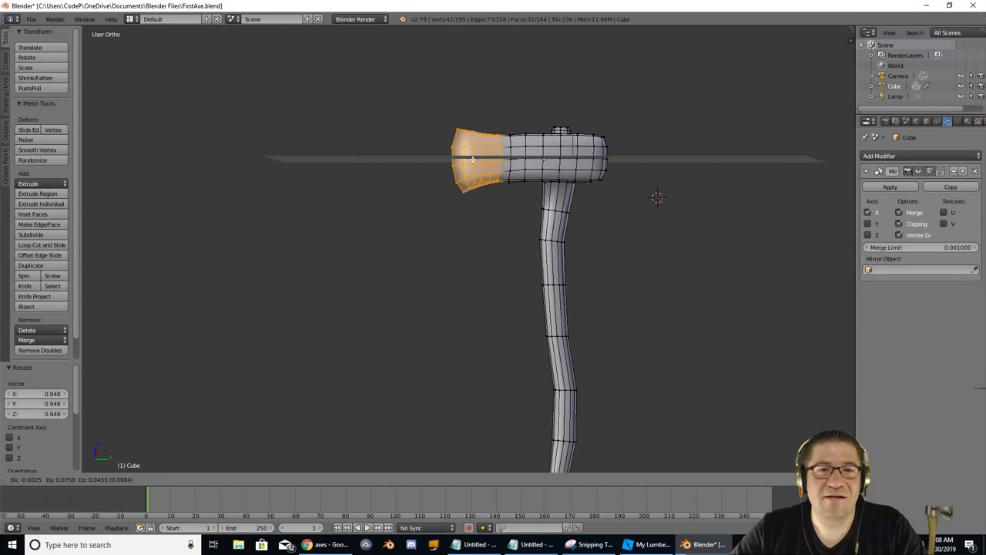
left_click(473, 160)
key("r")
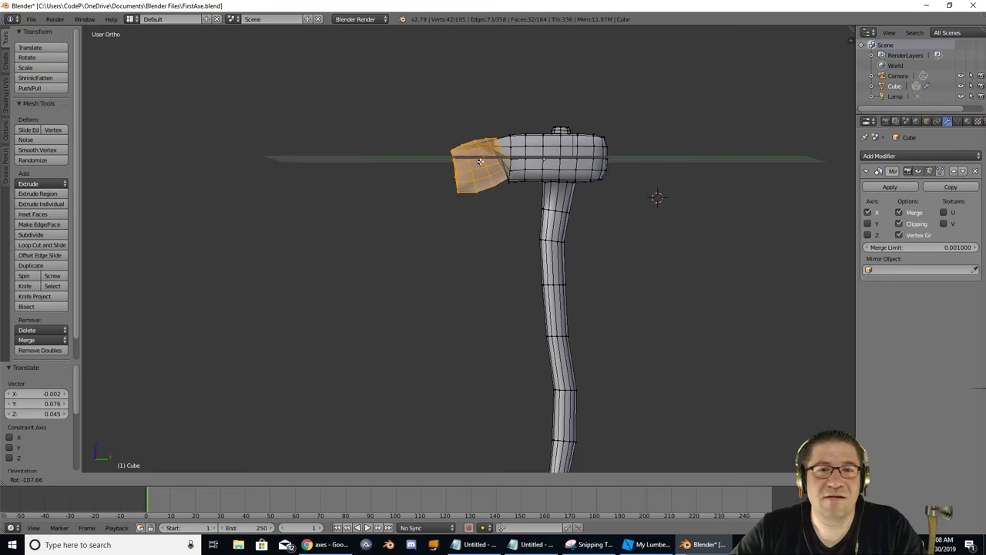
right_click(377, 60)
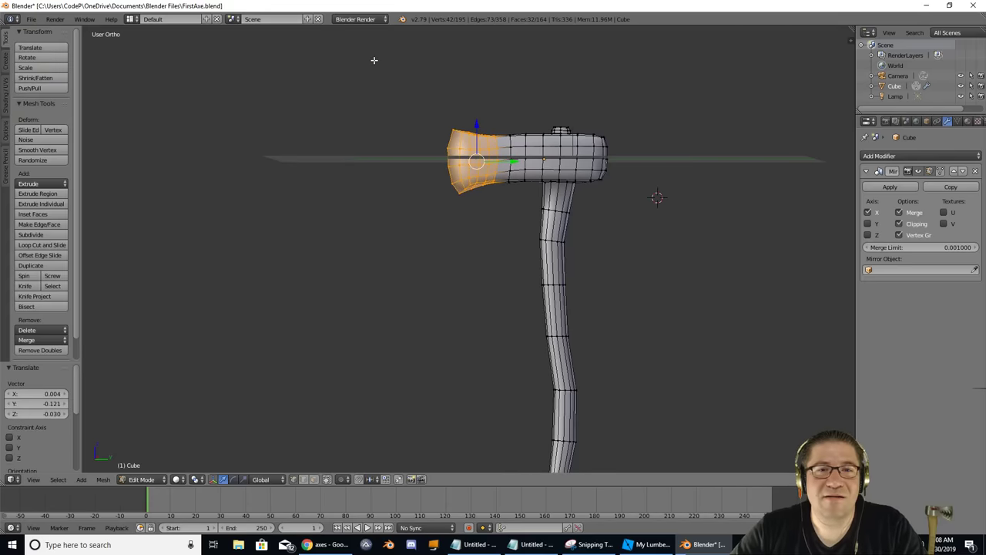
key("a")
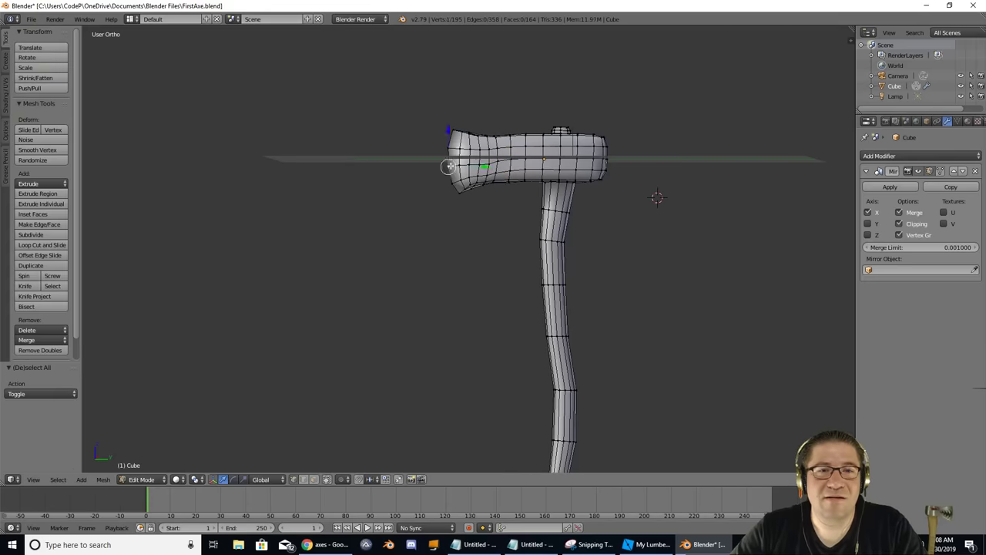
Enable proportional editing, try rotating and moving the blade, then undo both changes.
left_click(343, 479)
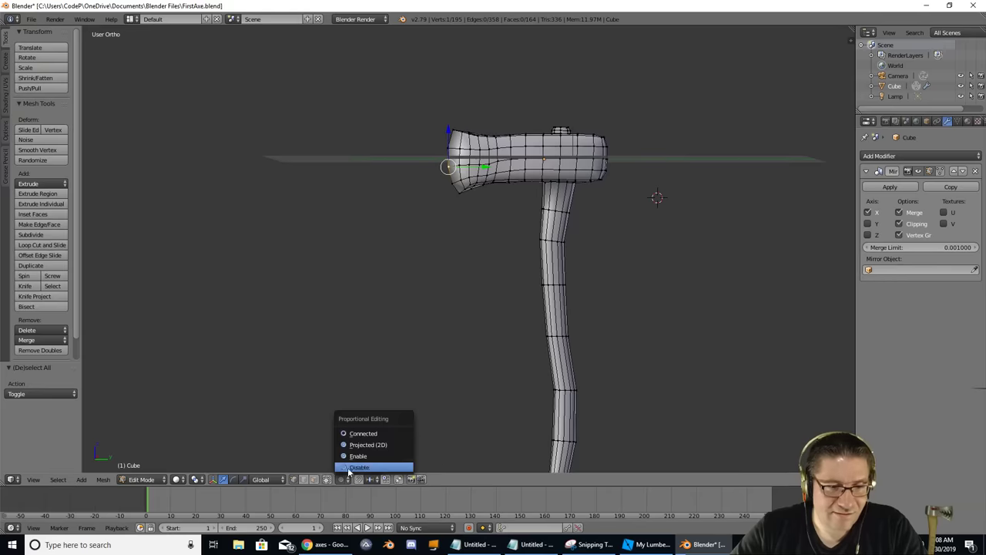
left_click(358, 466)
key("r")
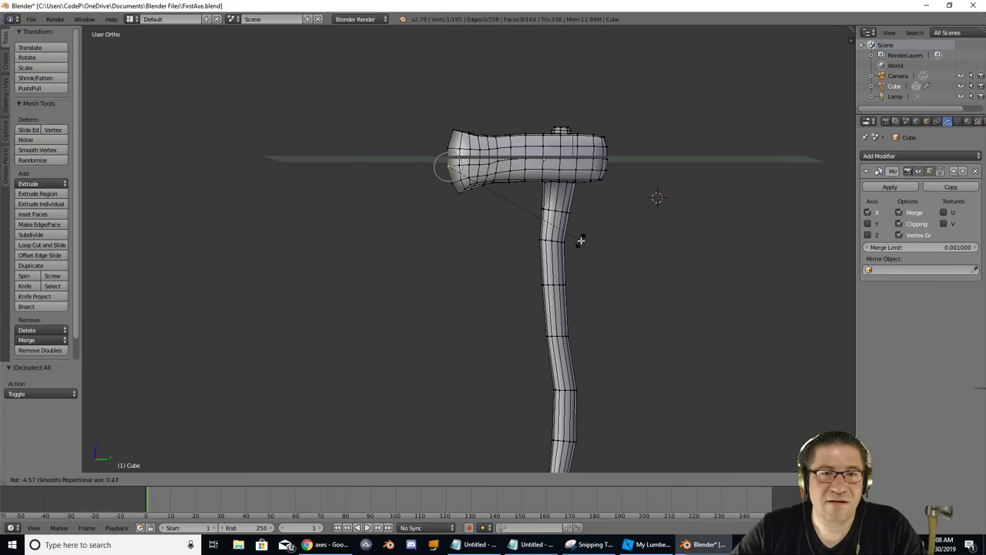
scroll(579, 242, "down", 10)
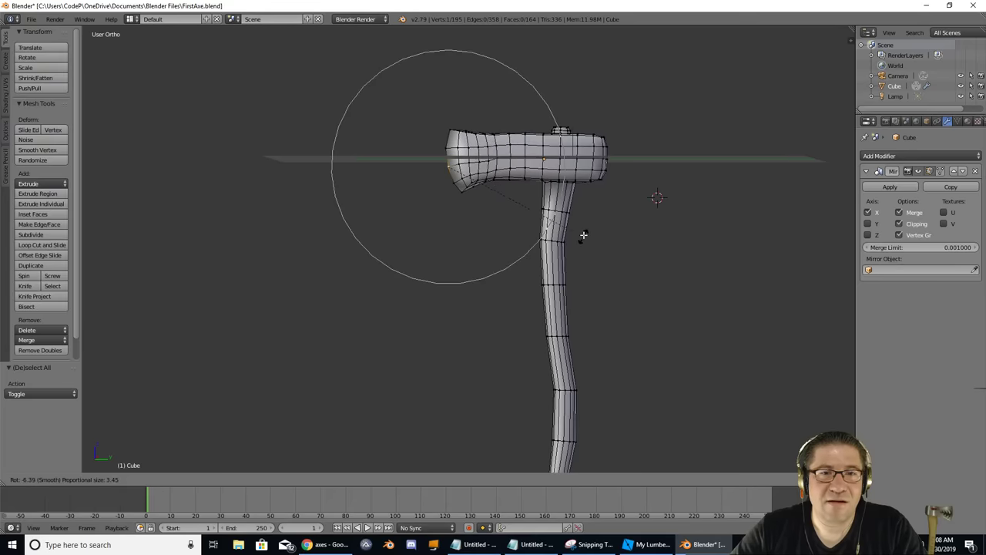
left_click(583, 234)
key("g")
left_click(592, 238)
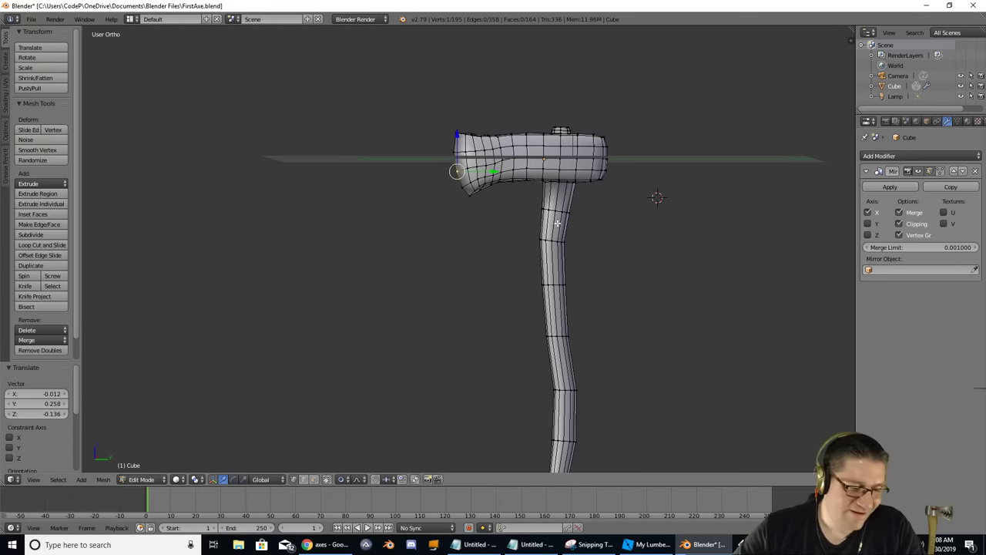
key("ctrl+z")
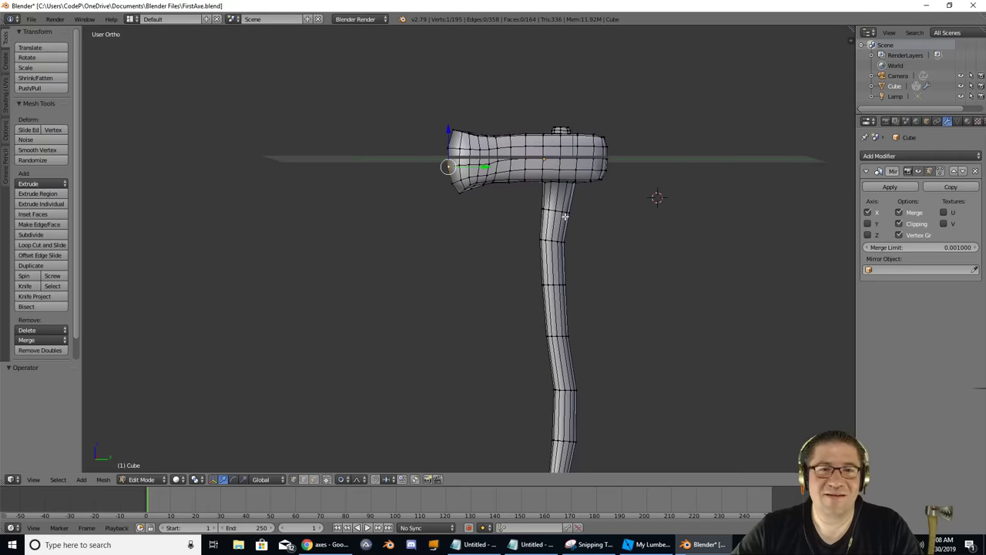
key("ctrl+z")
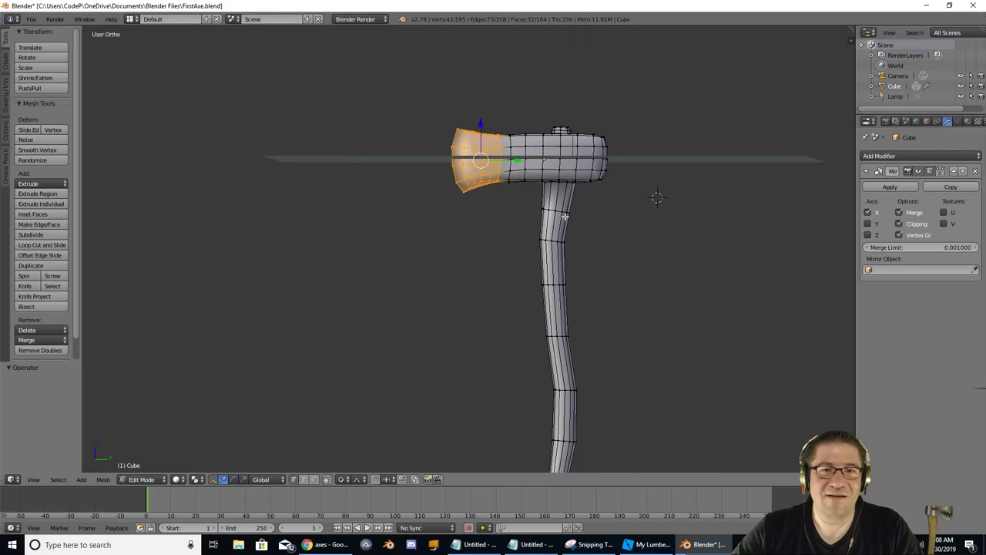
key("a")
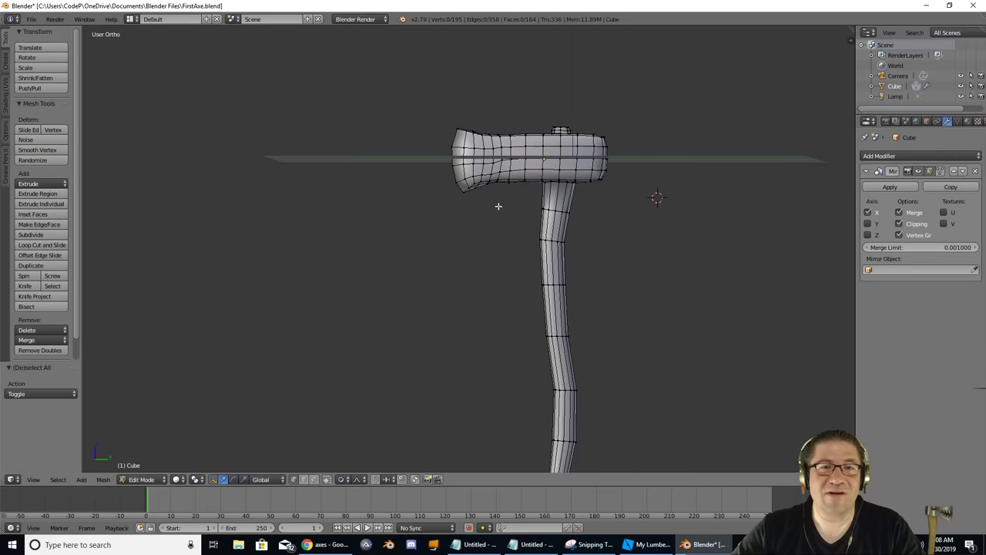
Orbit around the axe in perspective view to inspect it from several sides.
middle_click_drag(498, 206, 510, 245)
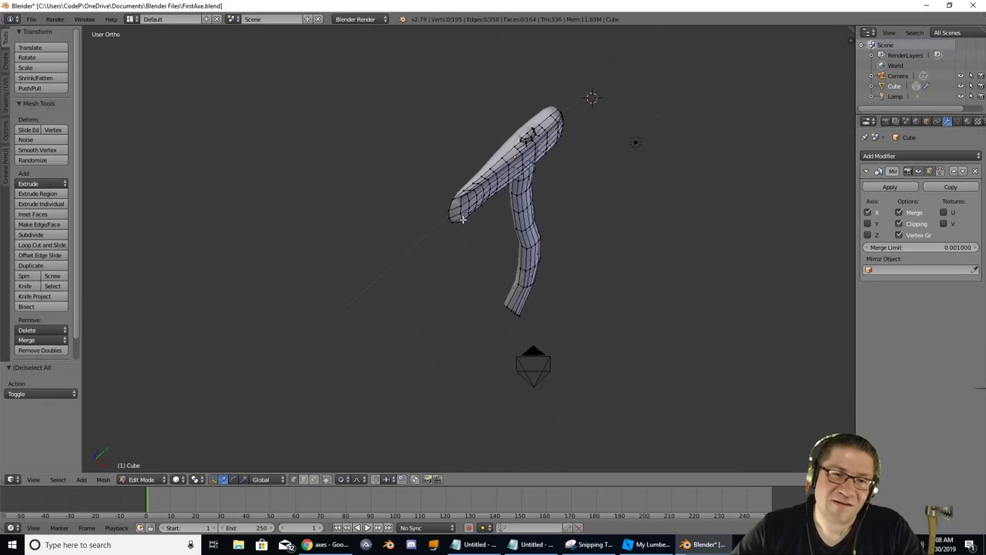
middle_click_drag(462, 219, 595, 81)
middle_click_drag(620, 53, 690, 61)
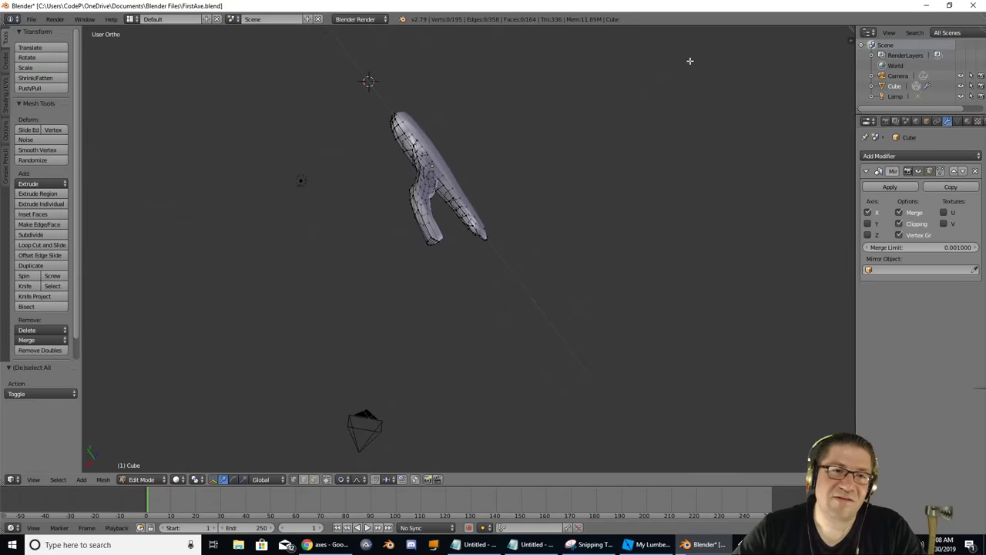
key("KP_5")
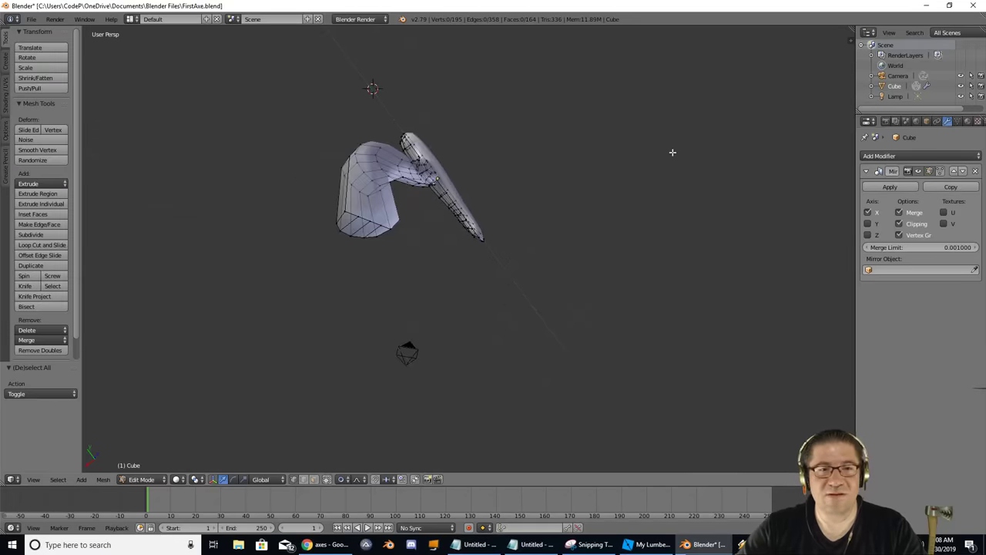
middle_click_drag(672, 152, 404, 250)
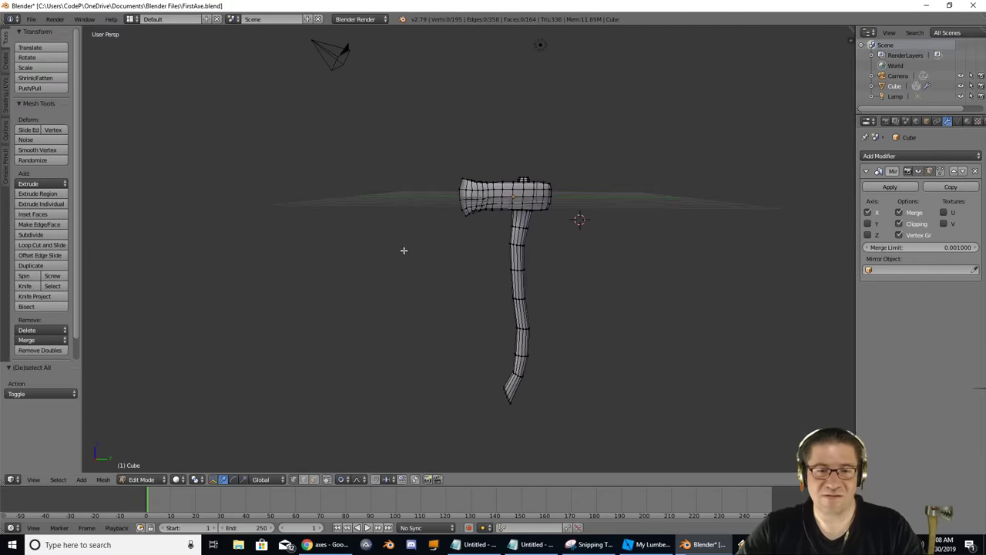
middle_click_drag(519, 359, 513, 333)
Box-select the lower handle and scale it down proportionally to slim it.
key("a")
key("b")
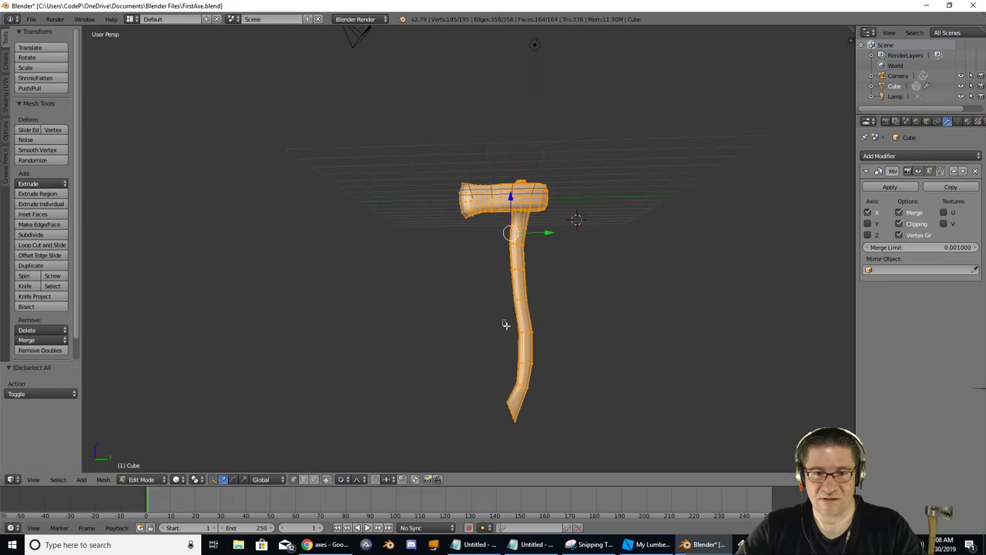
left_click_drag(504, 320, 552, 439)
key("a")
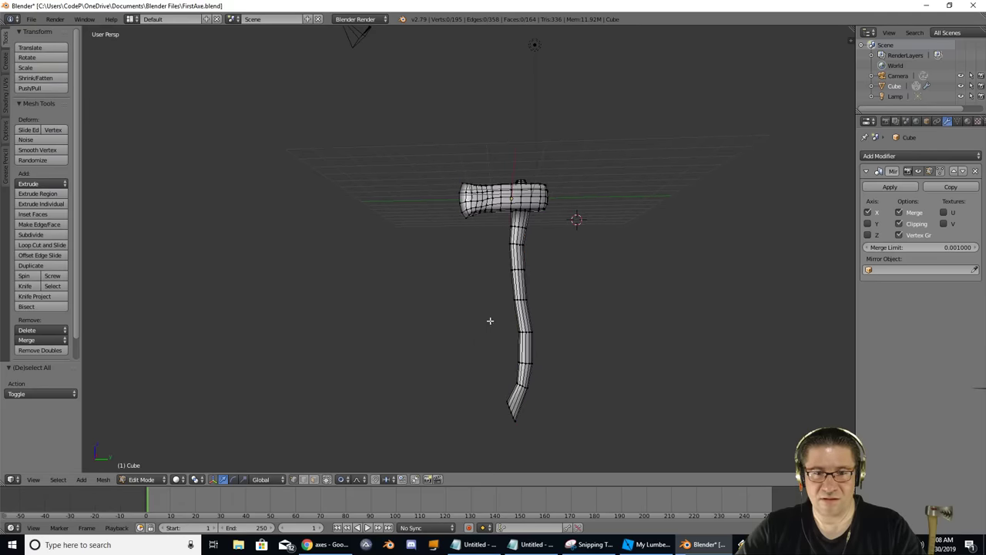
key("b")
left_click_drag(491, 321, 607, 420)
key("s")
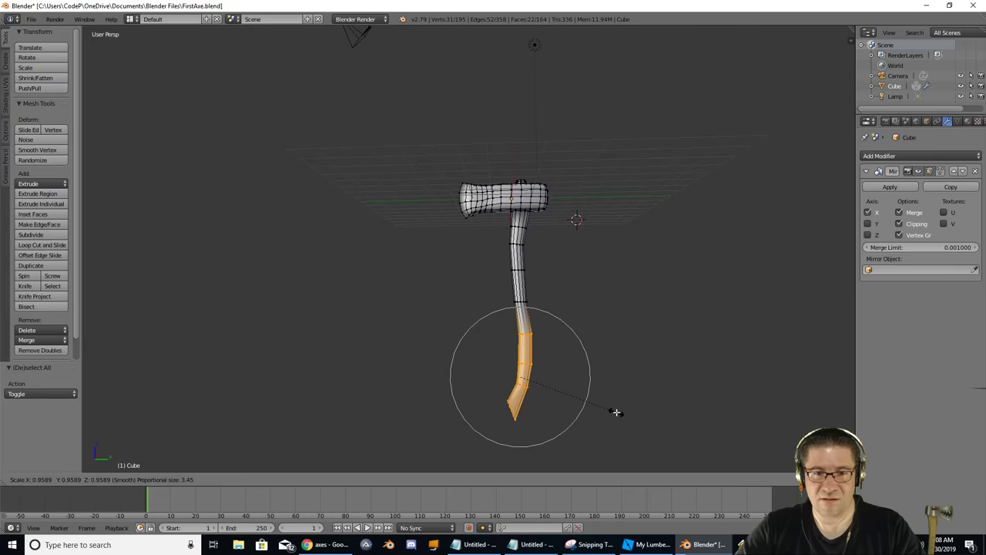
left_click(617, 412)
Scale down a lower-handle edge loop and the vertices near the handle end.
key("a")
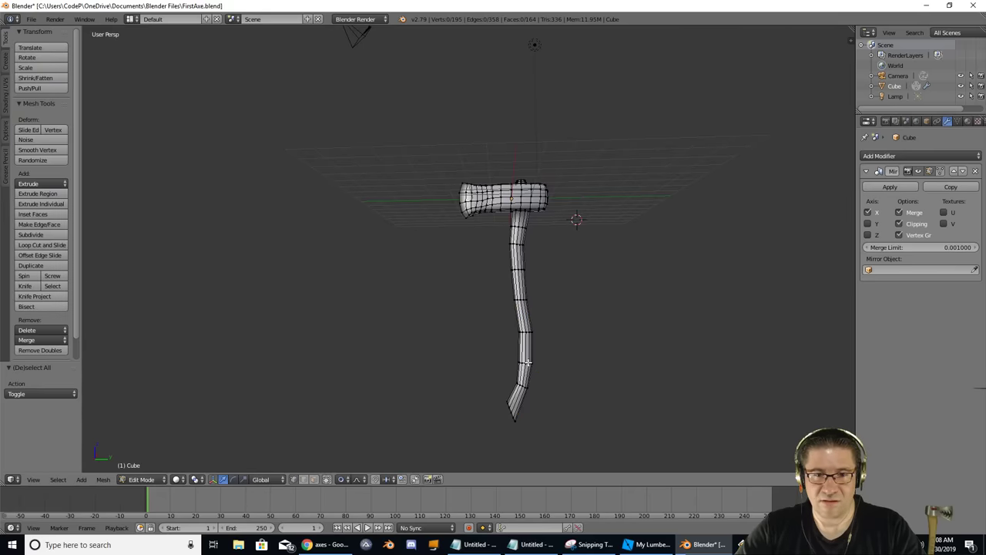
right_click(526, 363, "alt")
key("s")
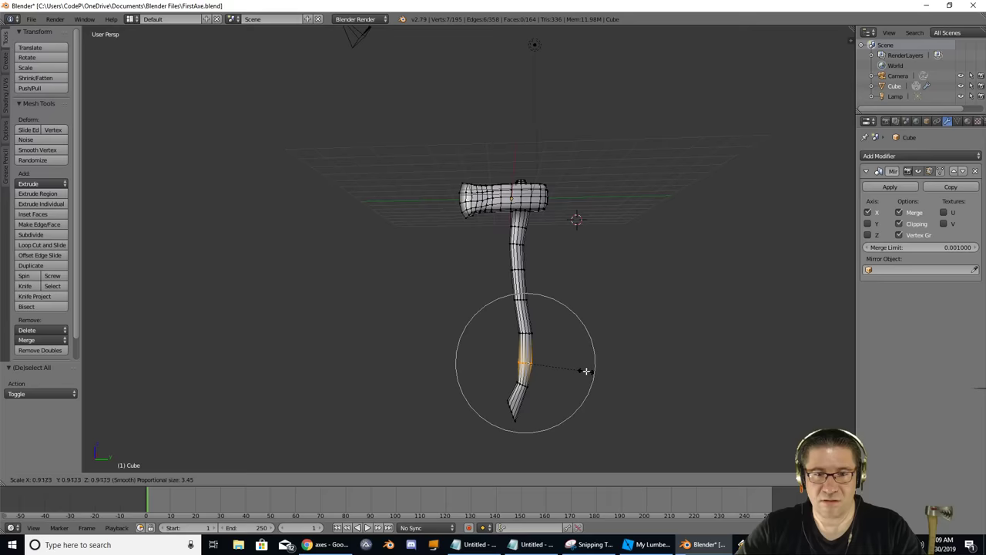
scroll(588, 371, "down", 8)
scroll(588, 370, "up", 10)
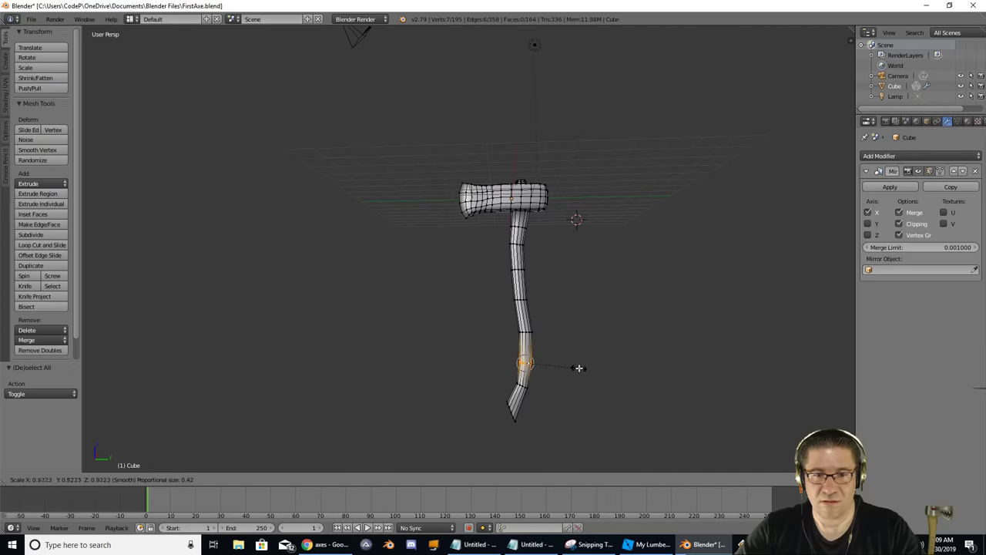
left_click(583, 369)
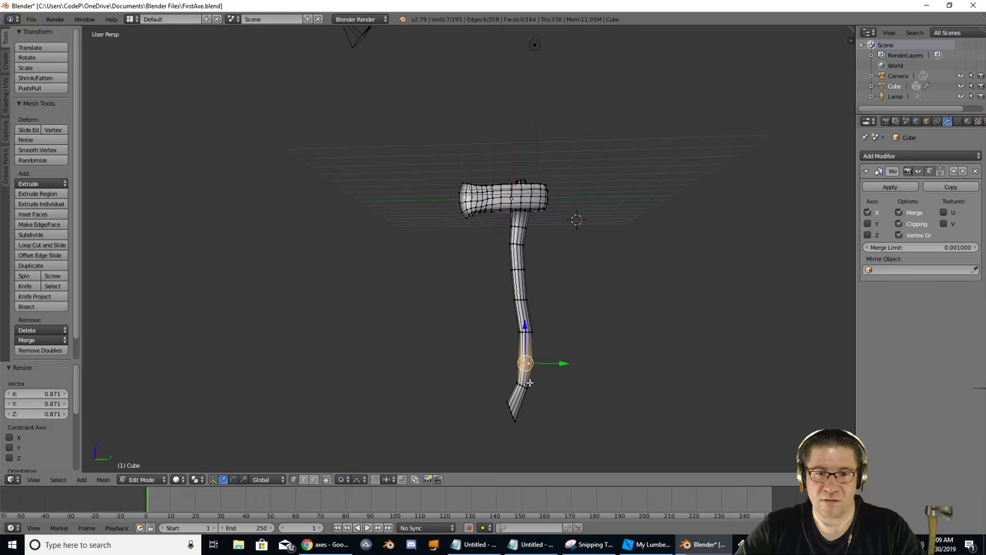
key("a")
key("b")
key("Escape")
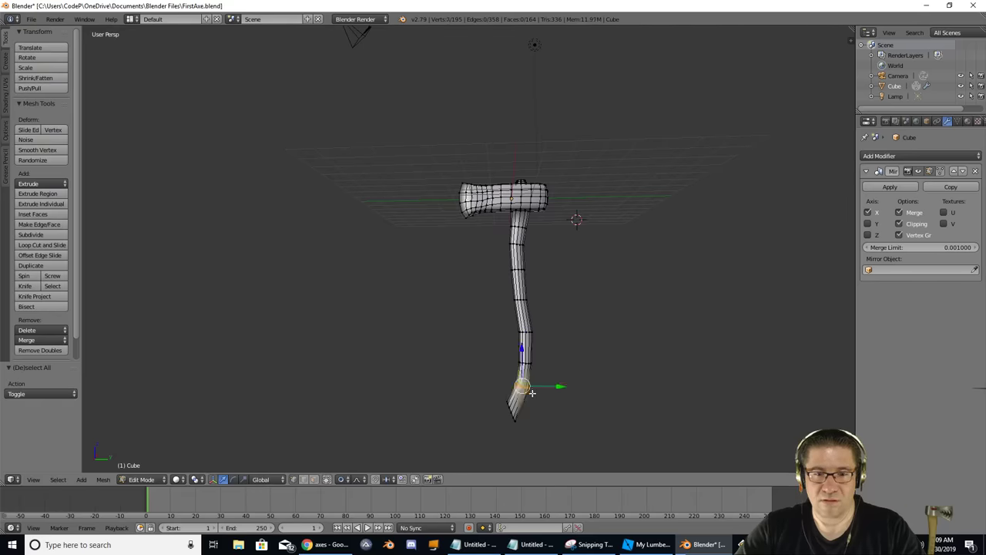
key("s")
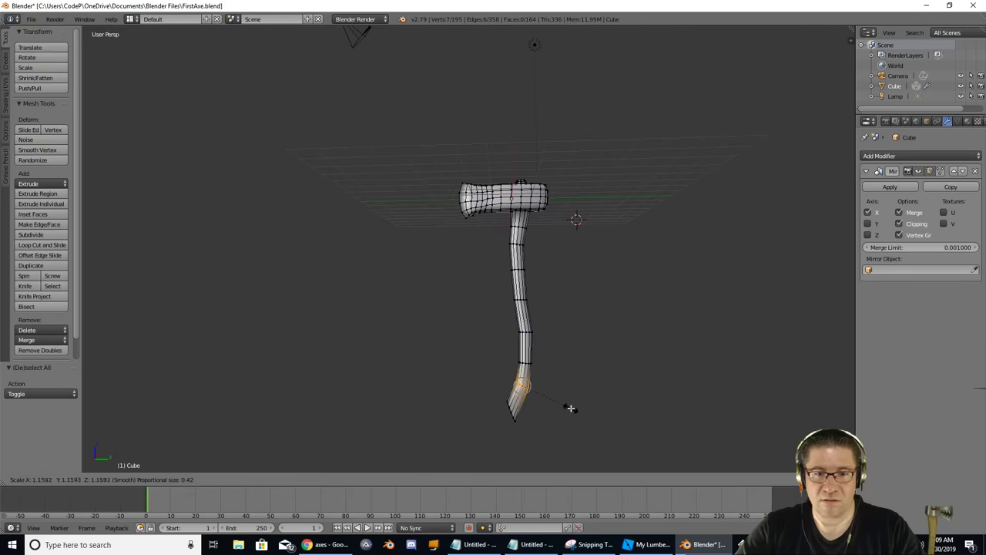
left_click(569, 407)
Move the handle tip up 0.349 on Z, scale it to 0.878, and save.
key("a")
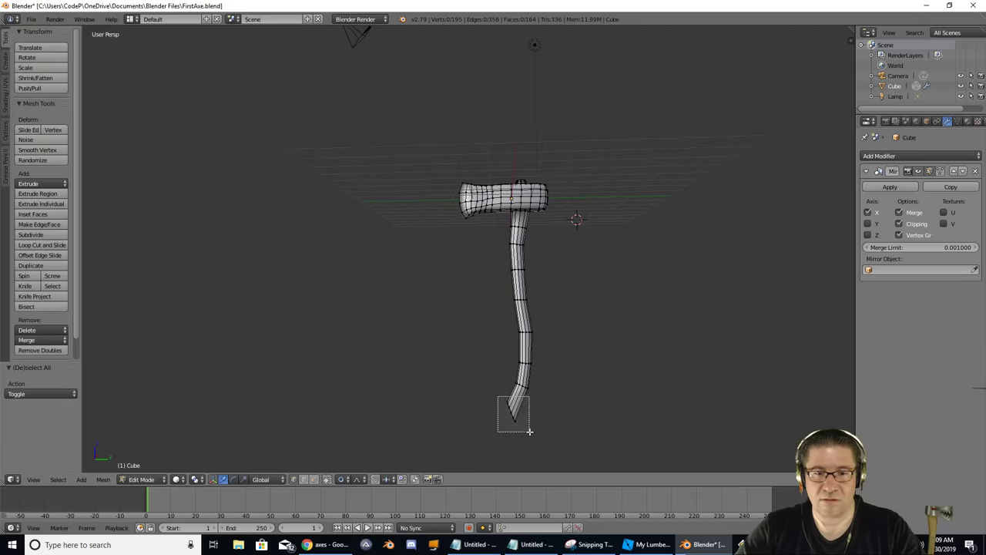
left_click_drag(530, 431, 530, 432)
key("g")
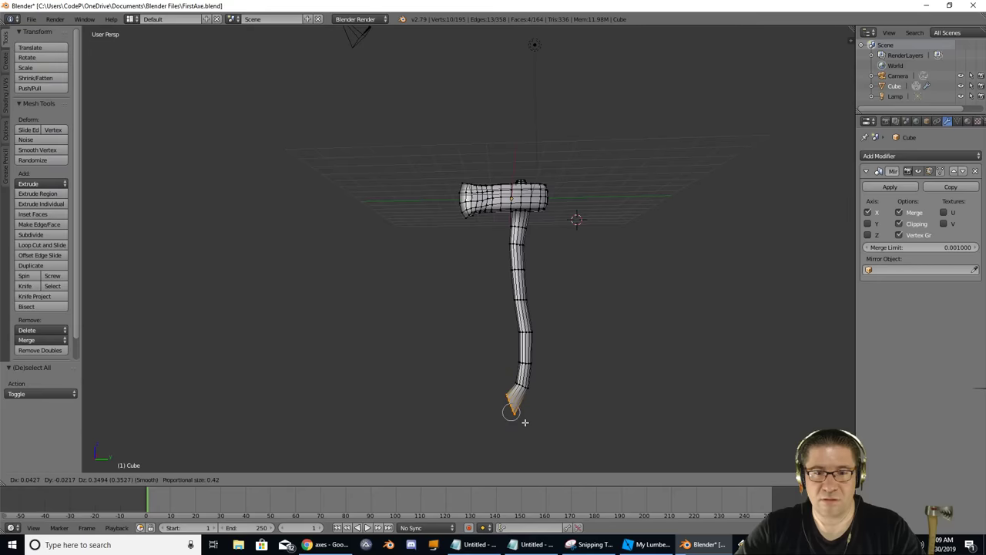
left_click(525, 422)
key("s")
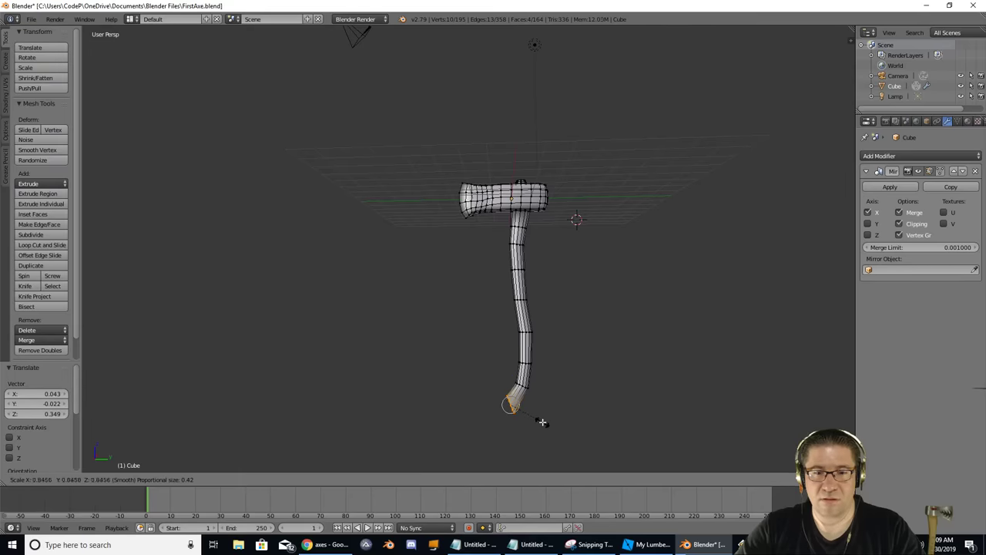
left_click(543, 423)
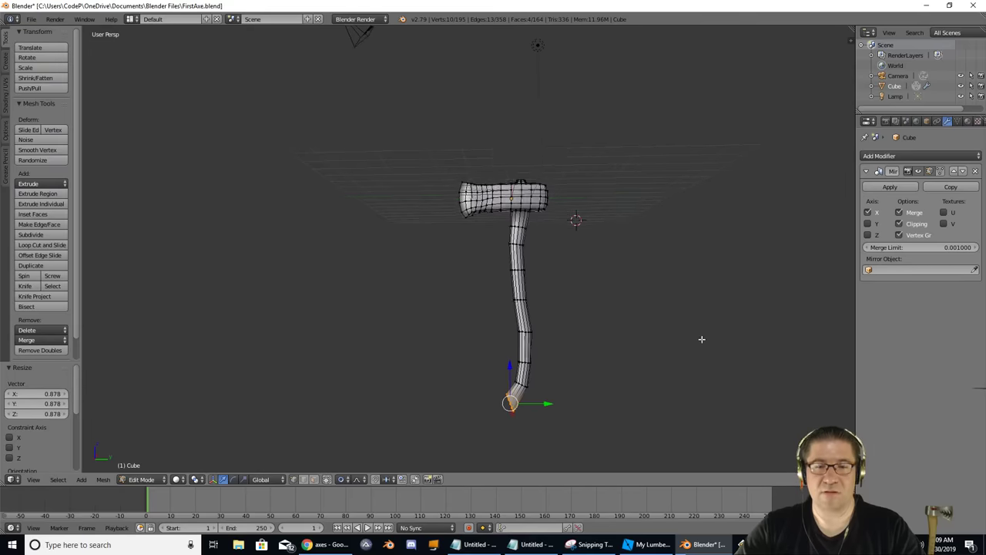
middle_click_drag(700, 339, 601, 351)
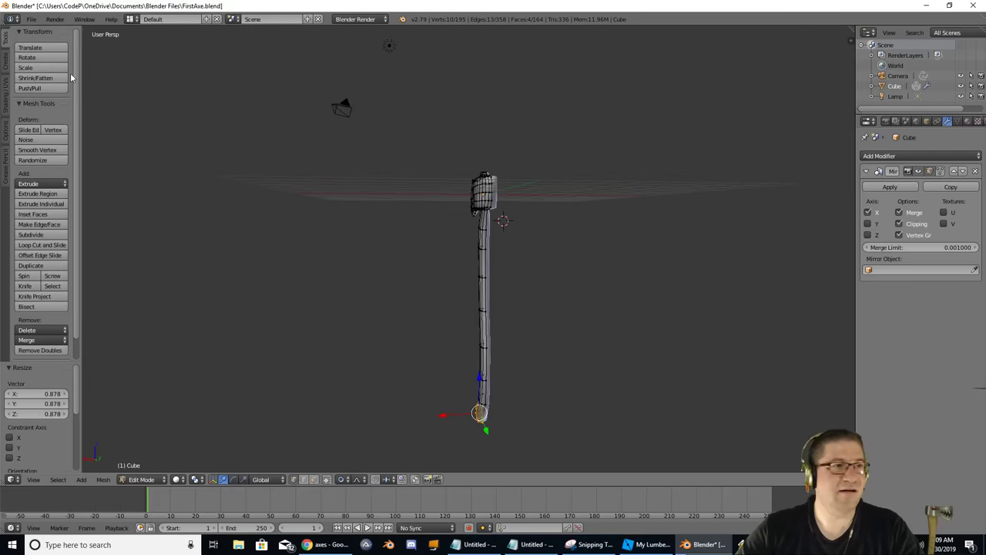
left_click(31, 19)
Save the model and export it as Wavefront OBJ, overwriting FirstAxe.obj in the ROBLOX folder.
left_click(35, 108)
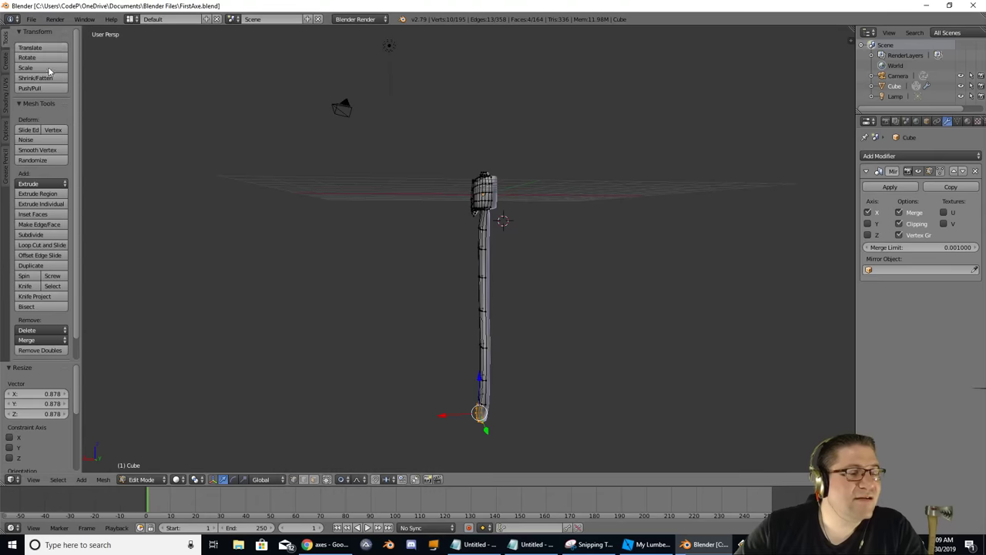
left_click(31, 19)
mouse_move(61, 228)
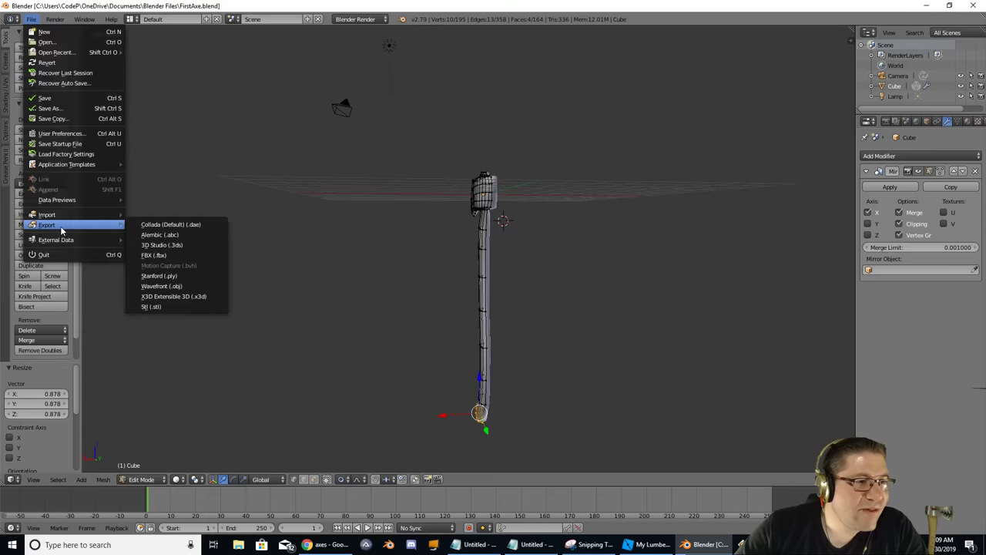
left_click(171, 287)
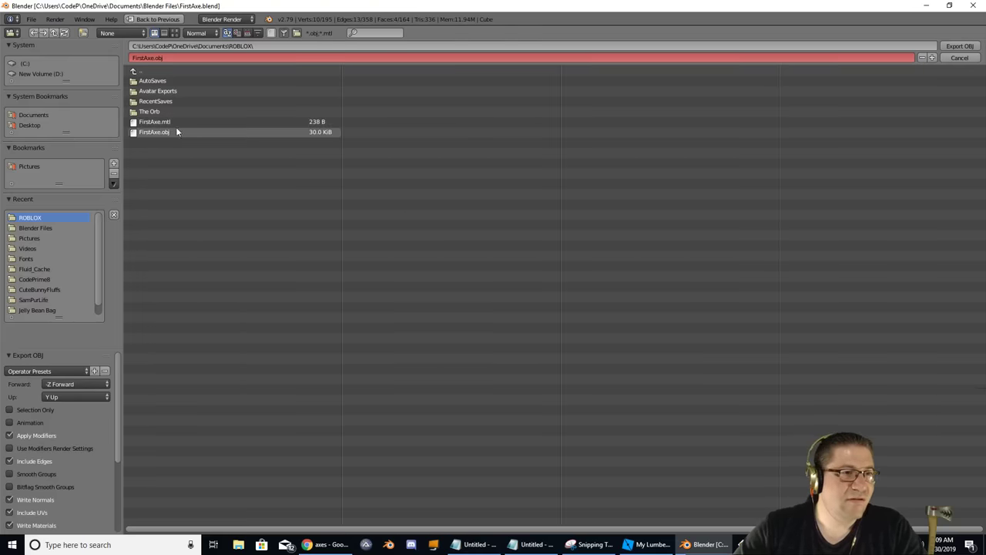
left_click(154, 132)
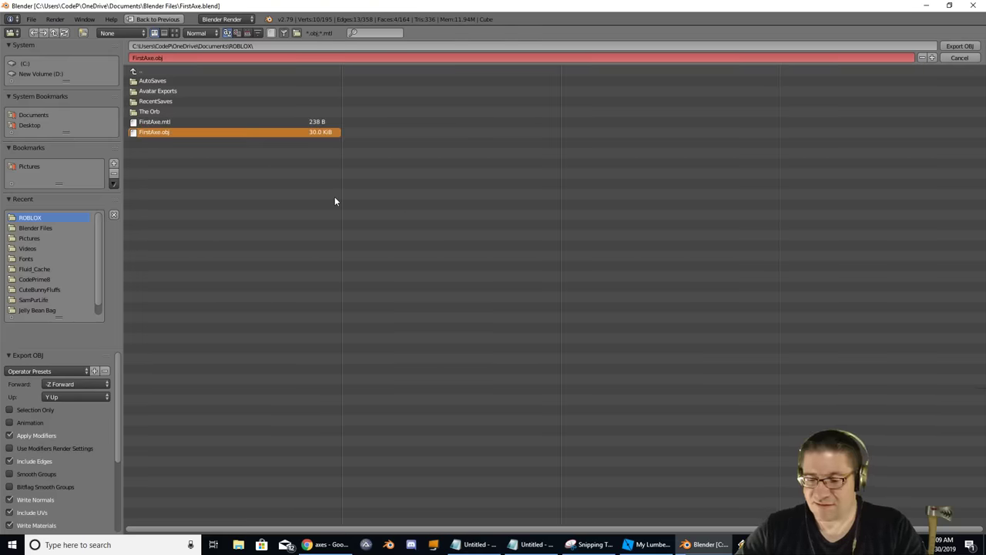
key("Return")
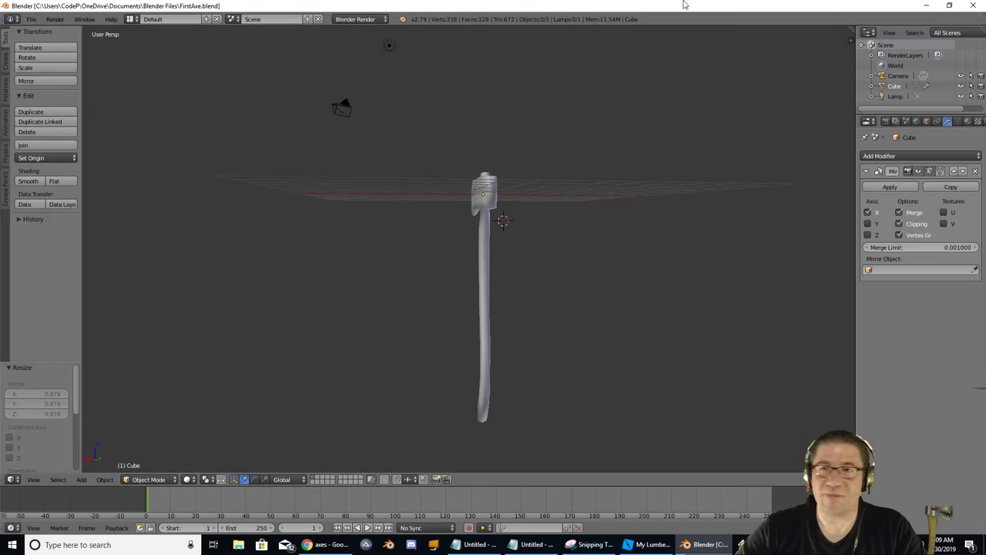
Back in Roblox Studio, delete the old Meshes/FirstAxe from the place.
key("alt+Tab")
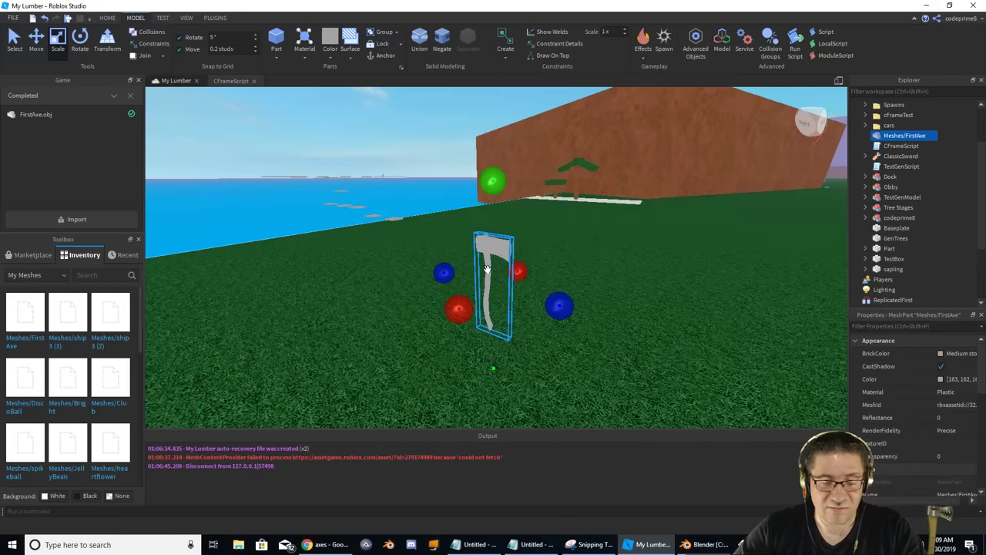
right_click(489, 260)
left_click(489, 245)
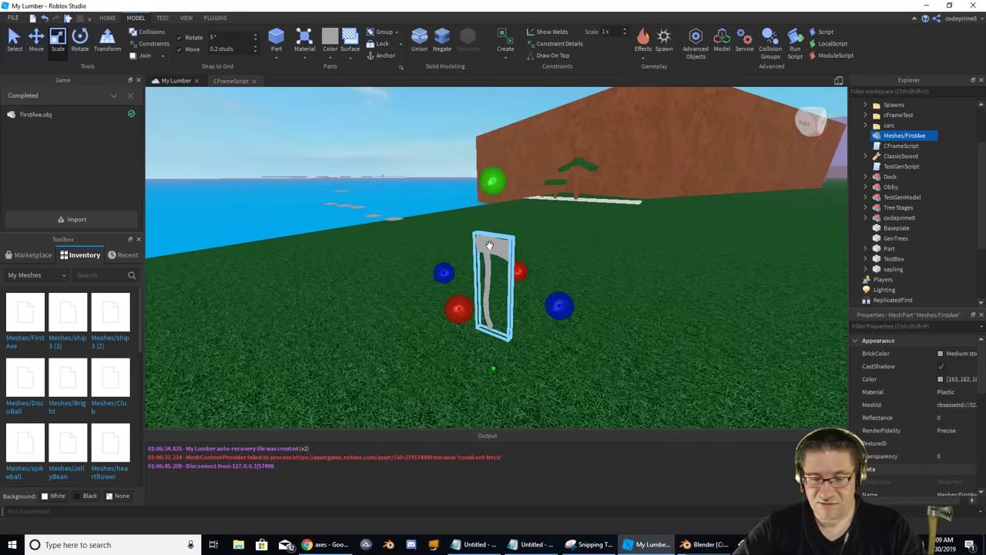
key("Delete")
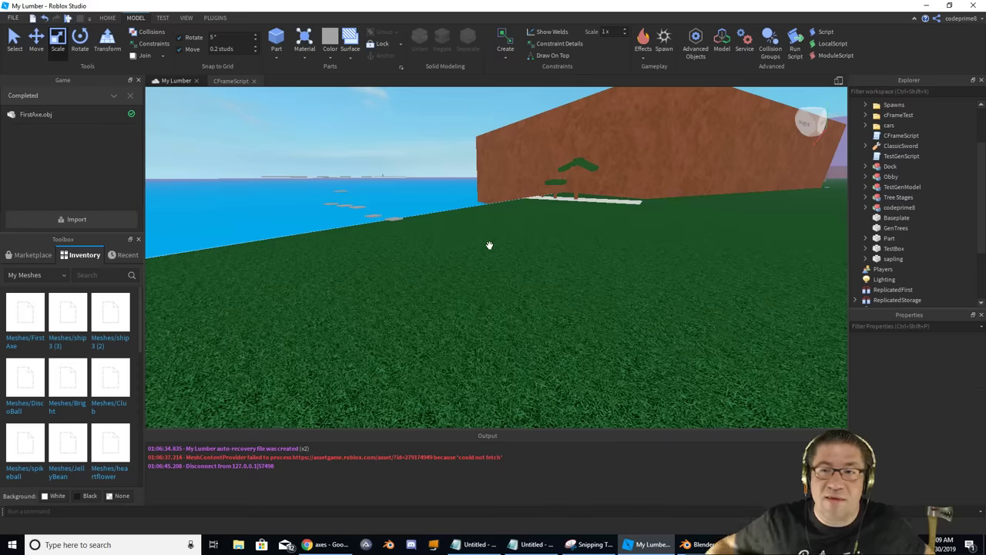
left_click(13, 17)
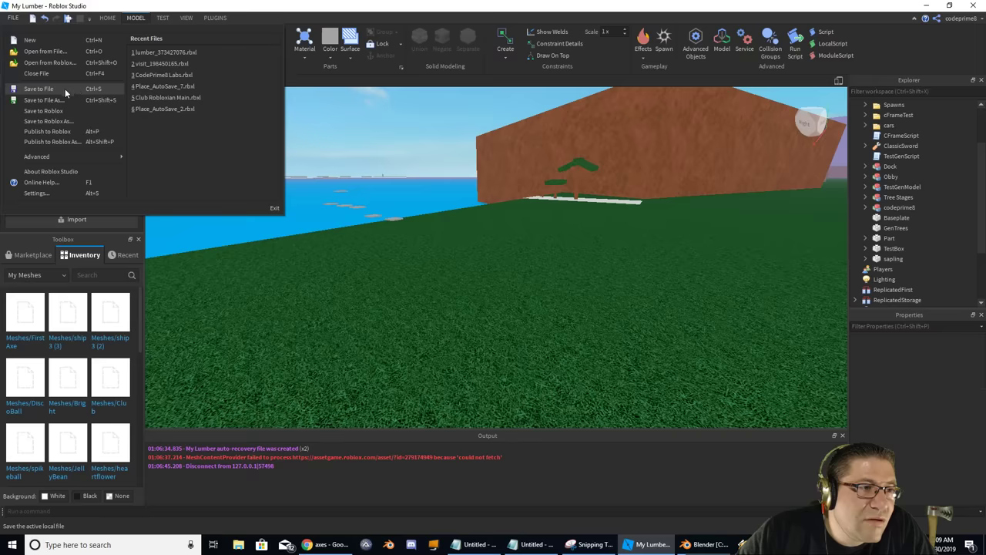
left_click(27, 232)
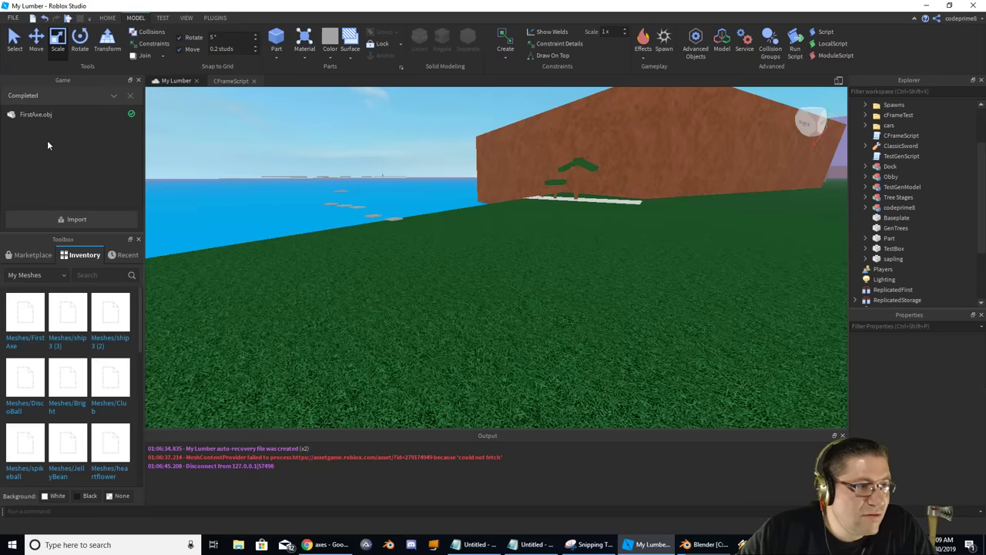
Import the updated FirstAxe.obj as a mesh with the default import options.
left_click(48, 216)
left_click(574, 269)
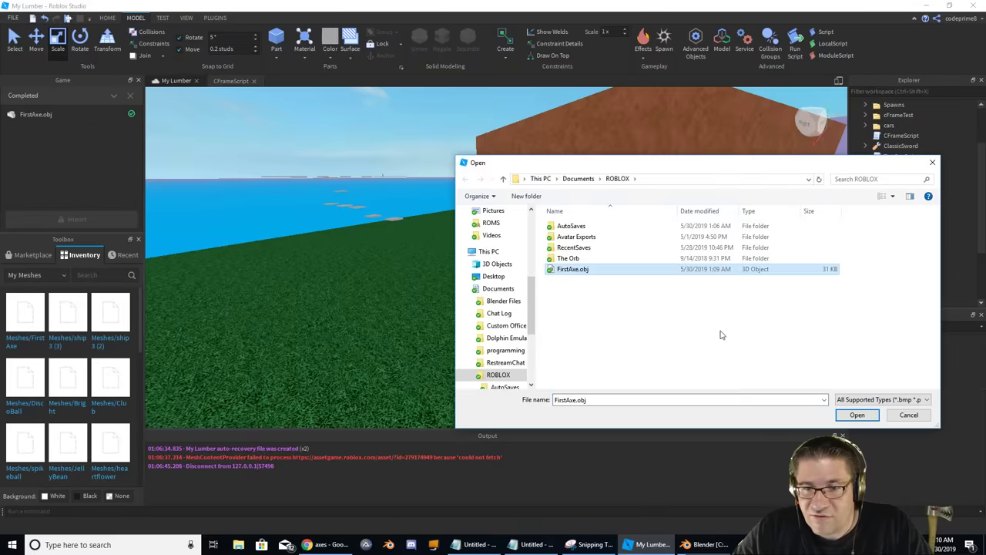
left_click(860, 416)
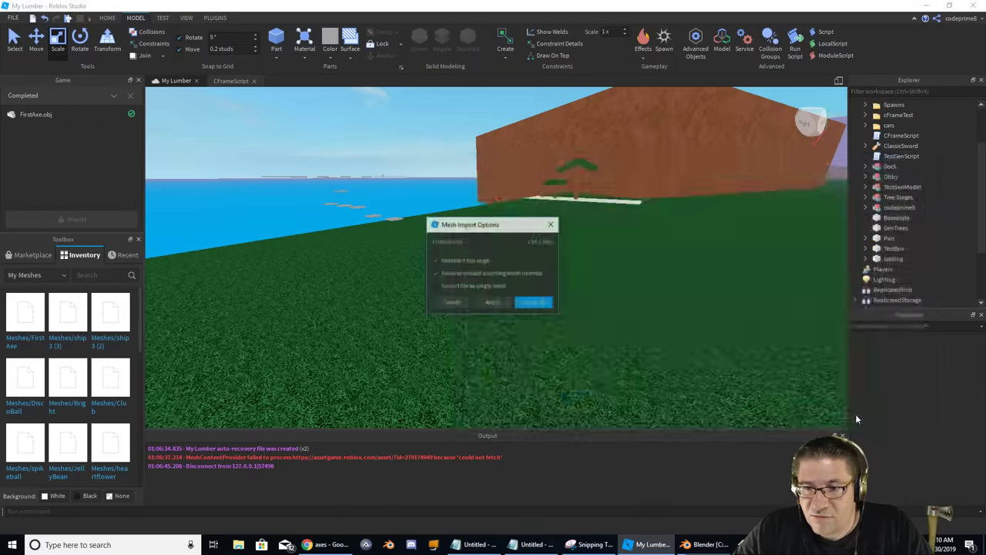
left_click(533, 303)
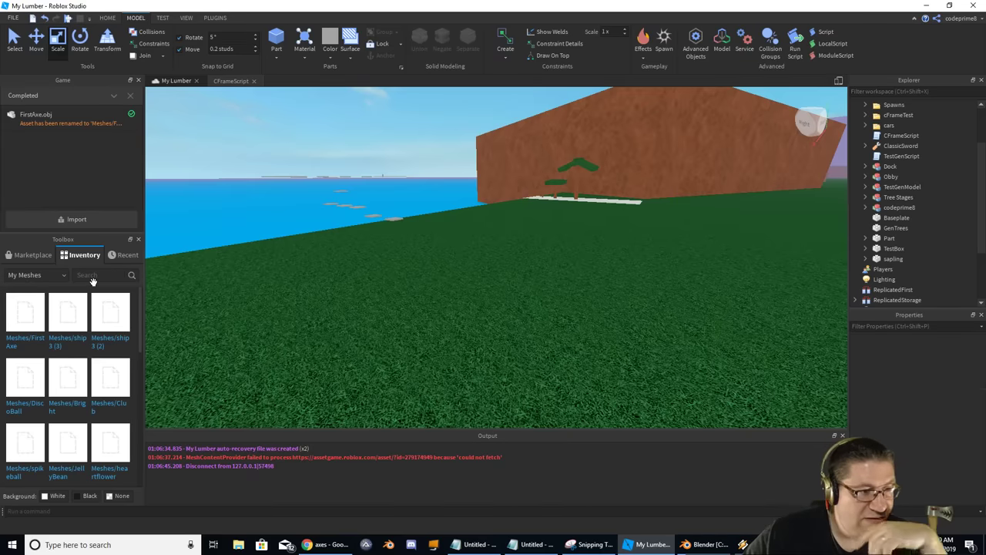
Refresh My Meshes, insert Meshes/FirstAxe (1), and drag its top scale handle down to shorten it.
mouse_move(20, 327)
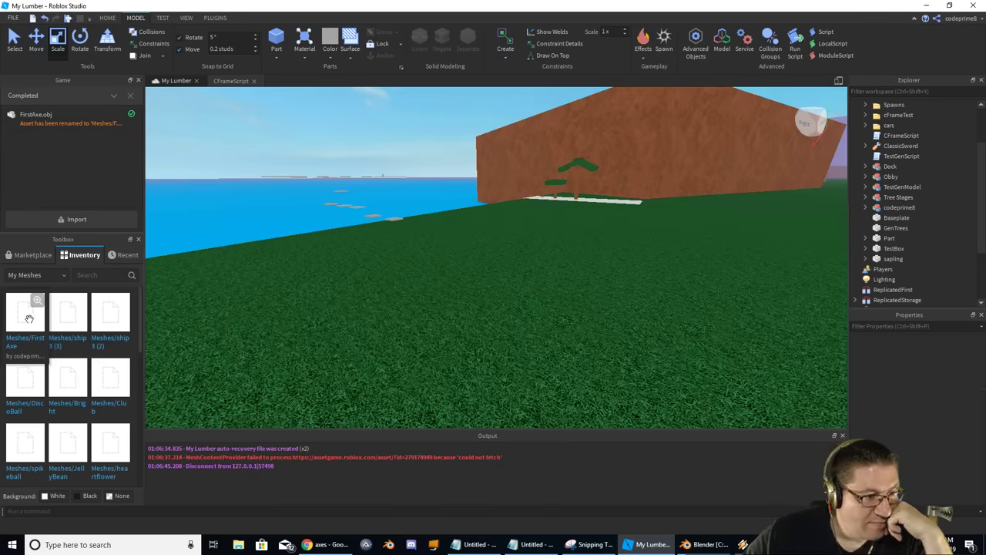
left_click(50, 276)
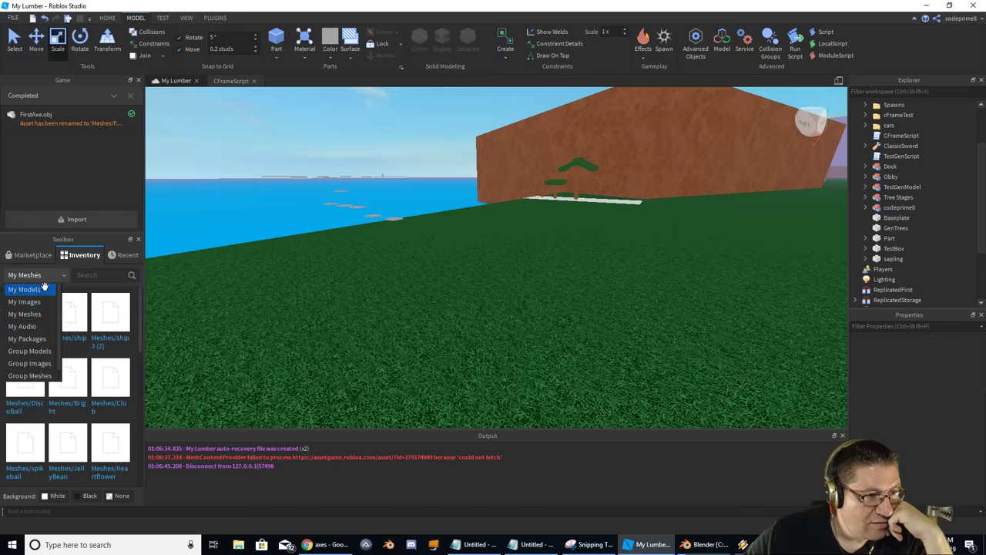
left_click(34, 303)
left_click(54, 276)
left_click(39, 316)
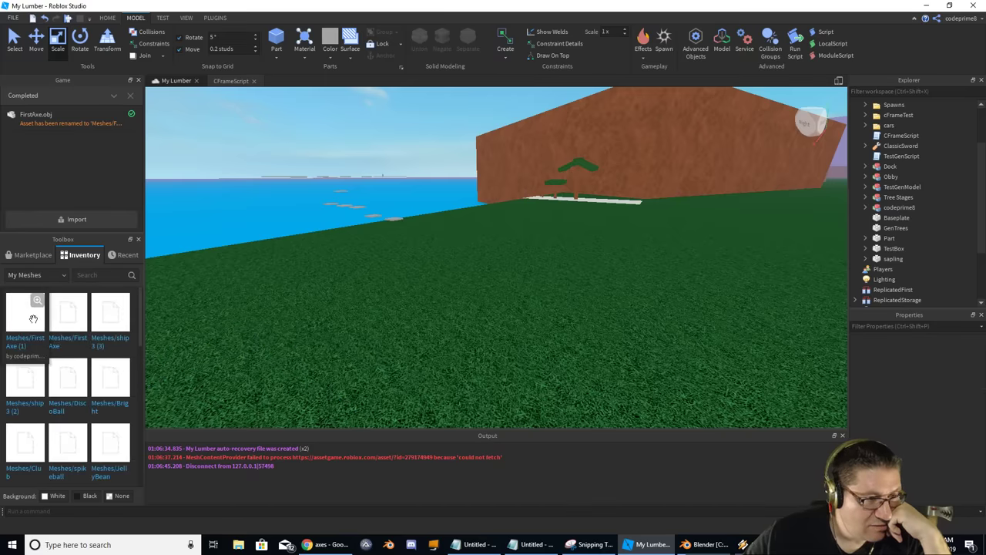
left_click(34, 319)
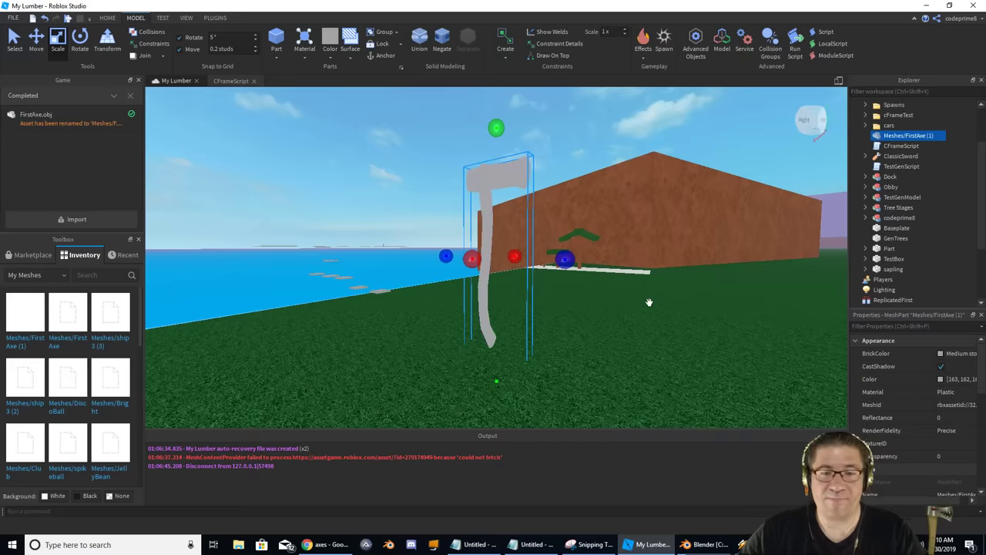
left_click_drag(497, 128, 496, 230)
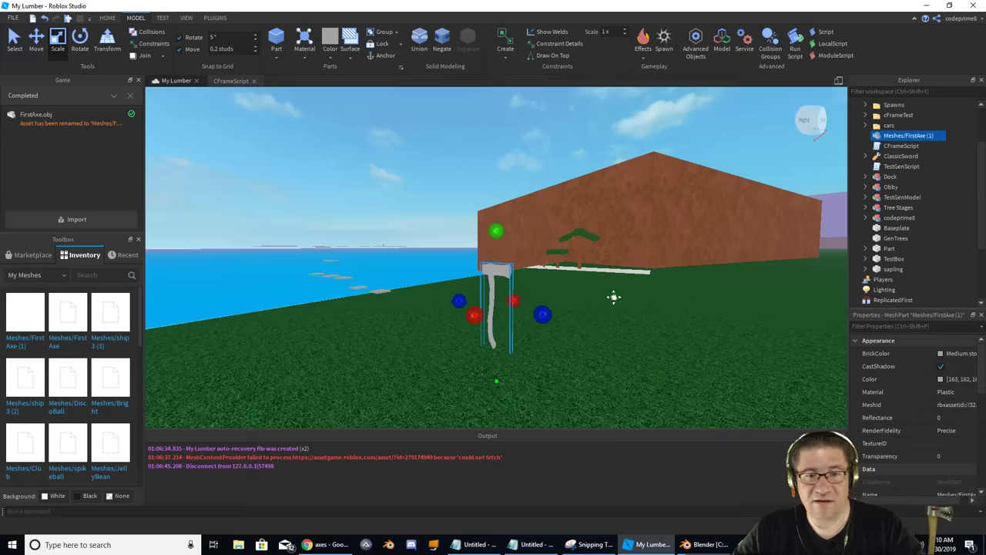
mouse_move(614, 297)
right_mouse_down()
mouse_move(565, 308)
mouse_move(628, 288)
mouse_move(614, 295)
right_mouse_up()
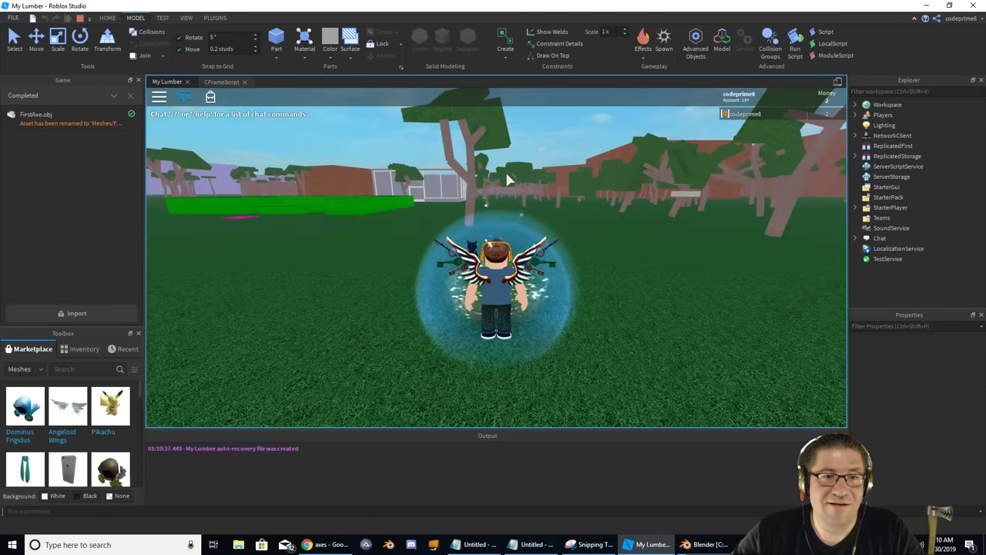
key("Escape")
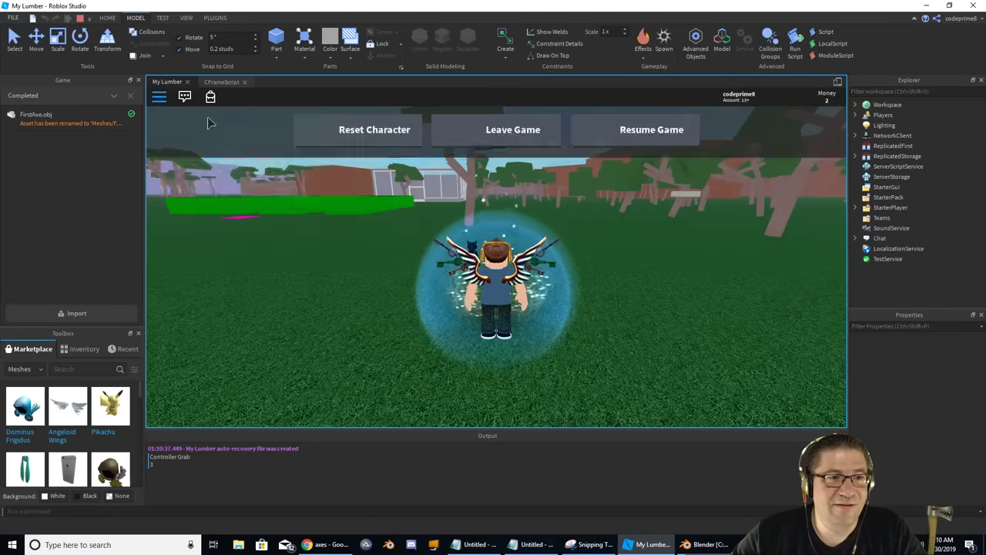
left_click(422, 140)
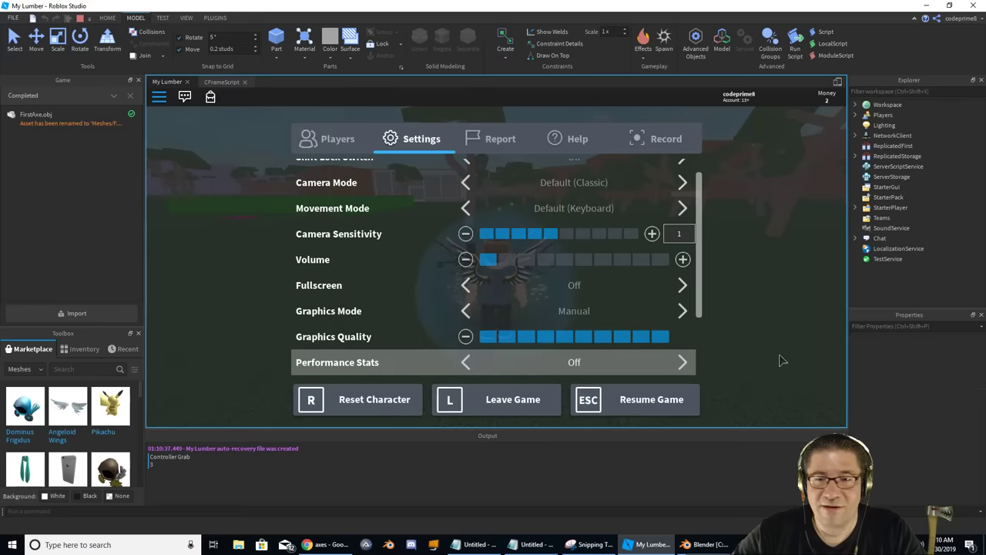
left_click(692, 401)
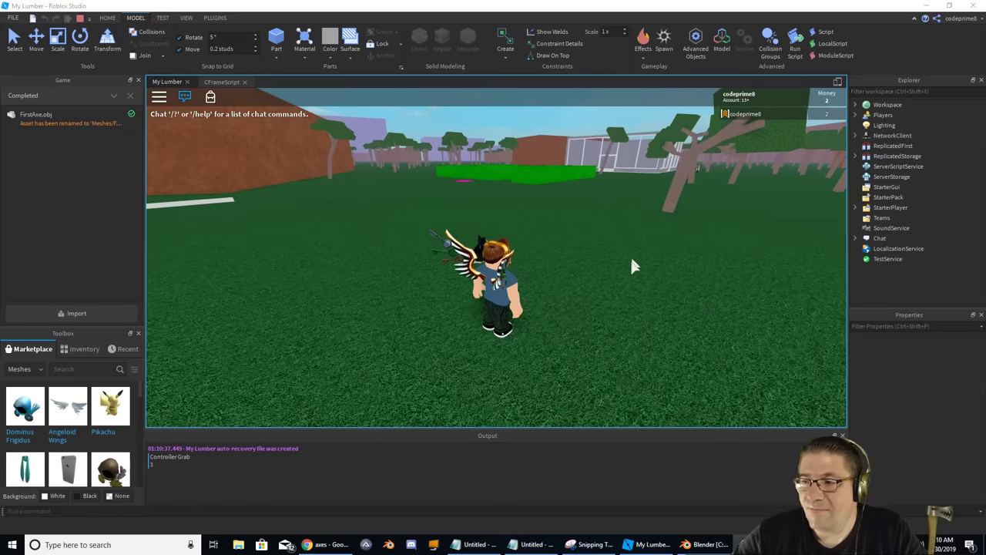
key("w")
right_click_drag(632, 264, 620, 273)
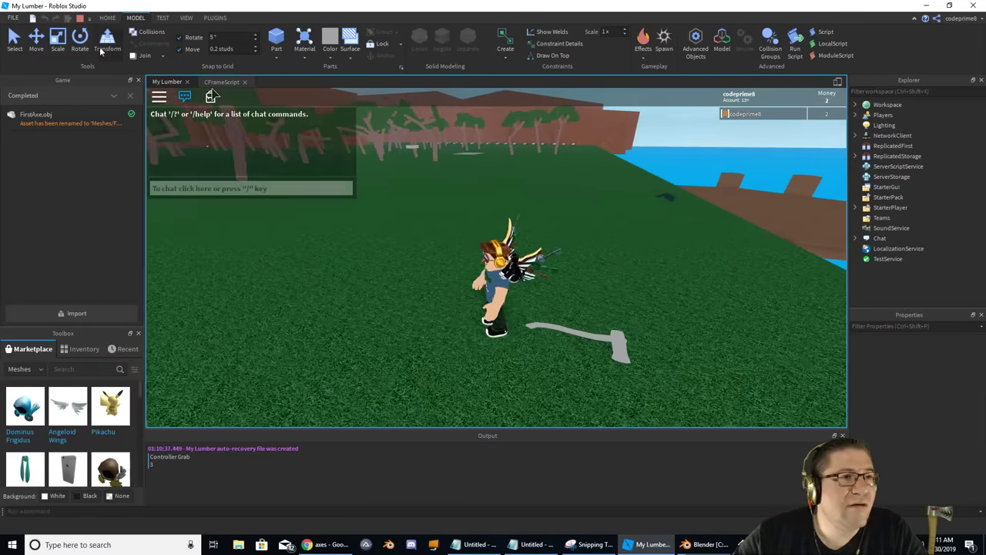
key("shift+F5")
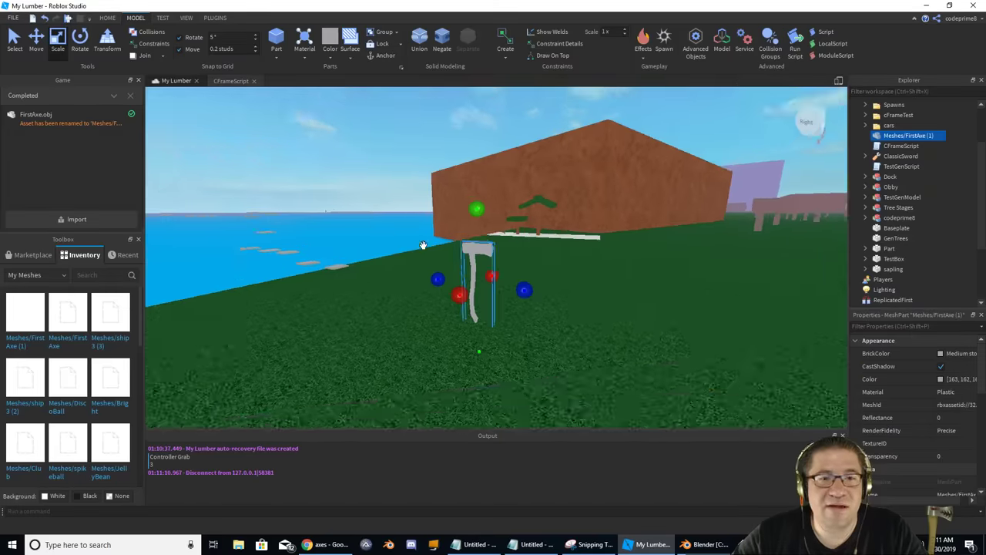
Deselect the axe mesh and select the ClassicSword tool.
right_click_drag(427, 246, 423, 245)
scroll(423, 245, "up", 8)
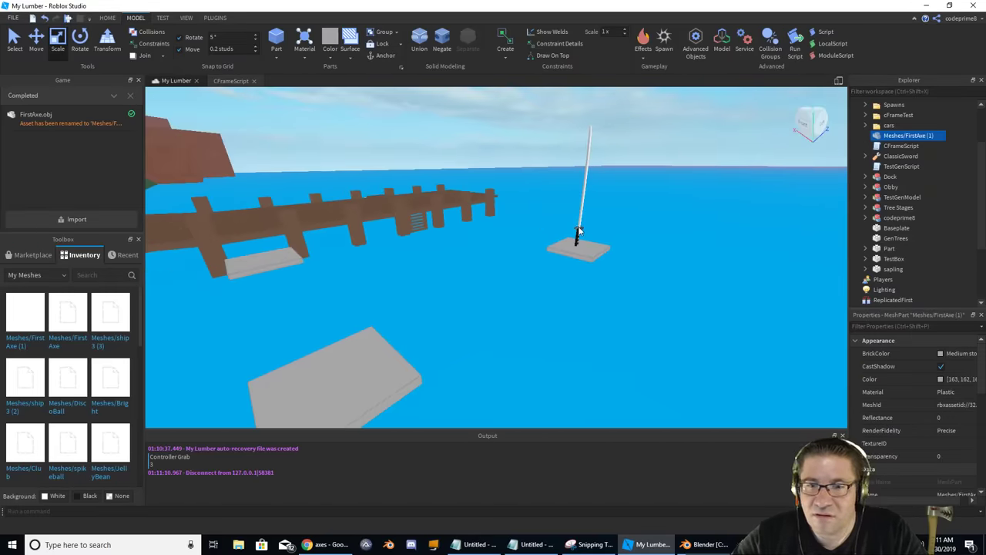
left_click(579, 231)
left_click(900, 156)
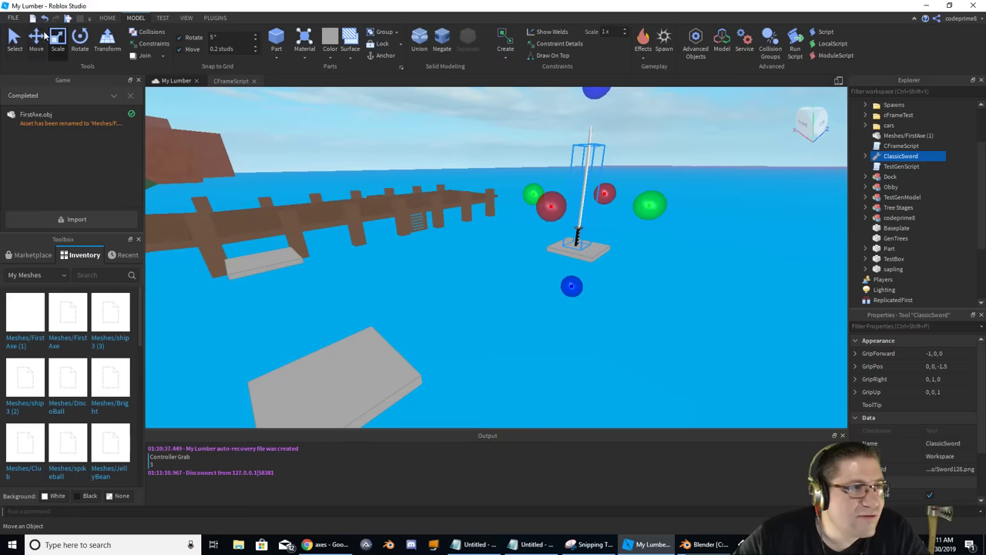
Duplicate the ClassicSword with Ctrl+D and move the copy from the water onto the grass.
left_click(36, 38)
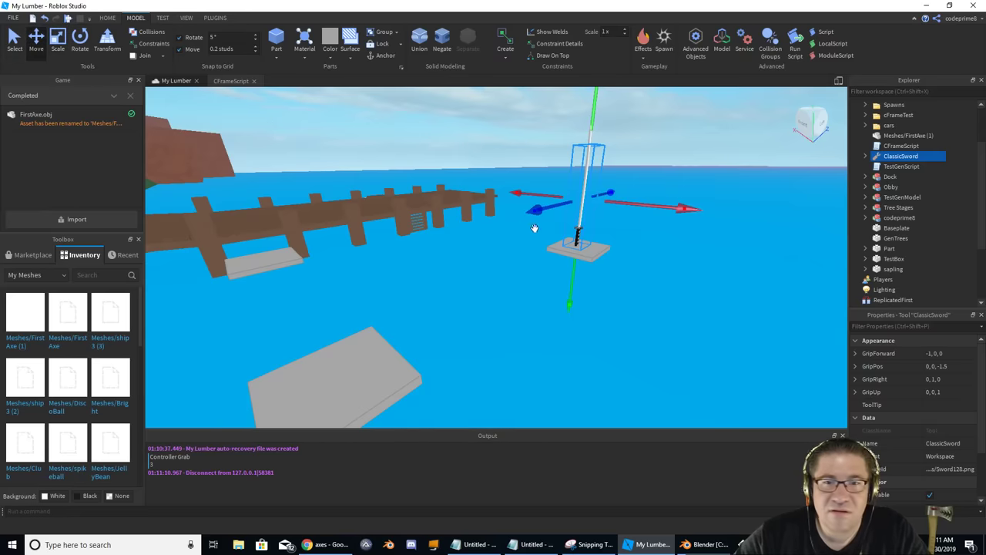
key("ctrl+d")
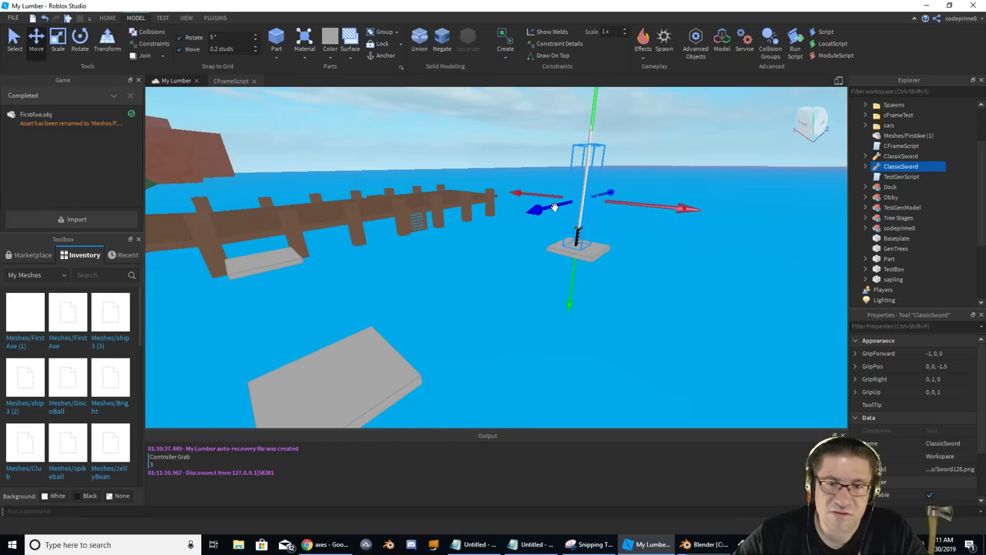
left_click_drag(552, 210, 485, 223)
right_click_drag(485, 223, 616, 233)
left_click_drag(633, 248, 349, 162)
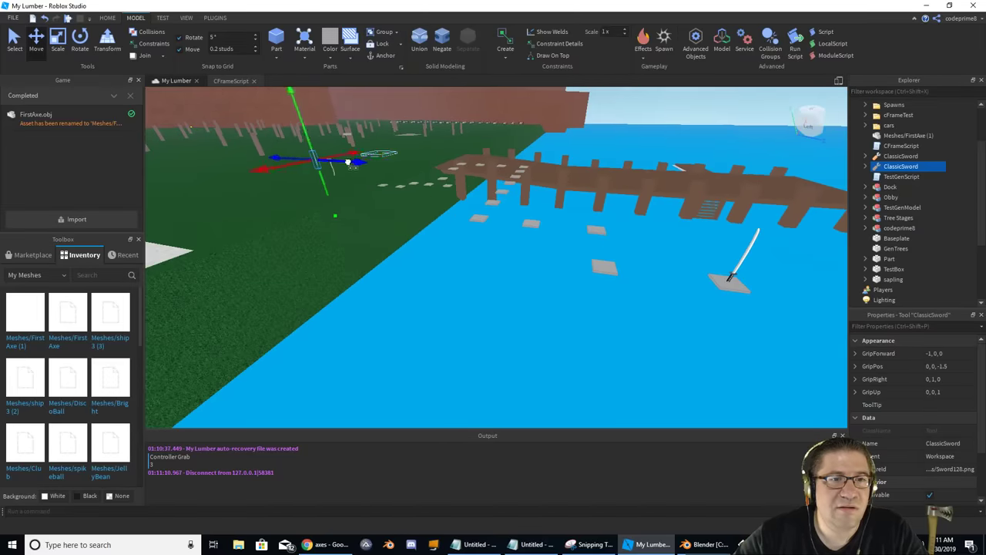
key("w")
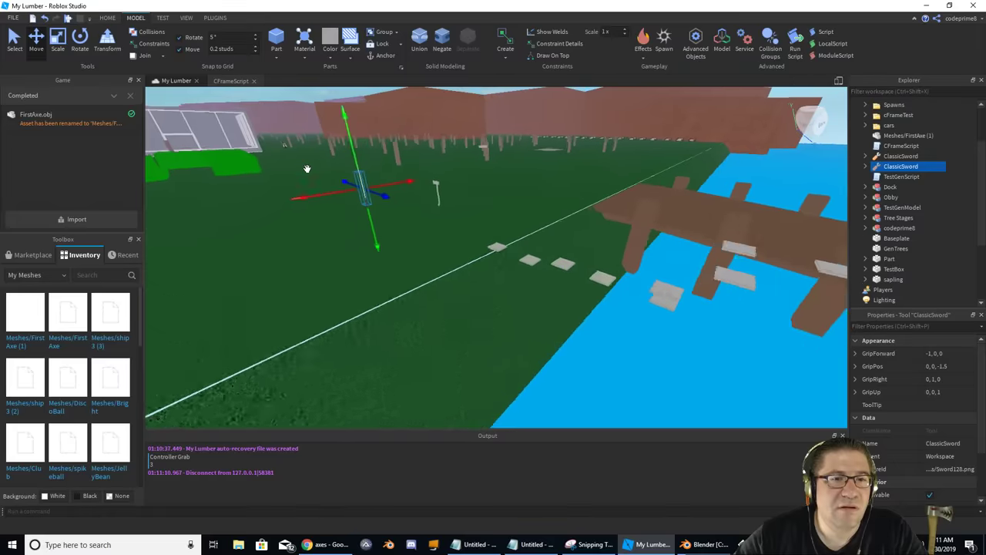
key("f")
left_click_drag(328, 236, 425, 113)
scroll(426, 114, "down", 5)
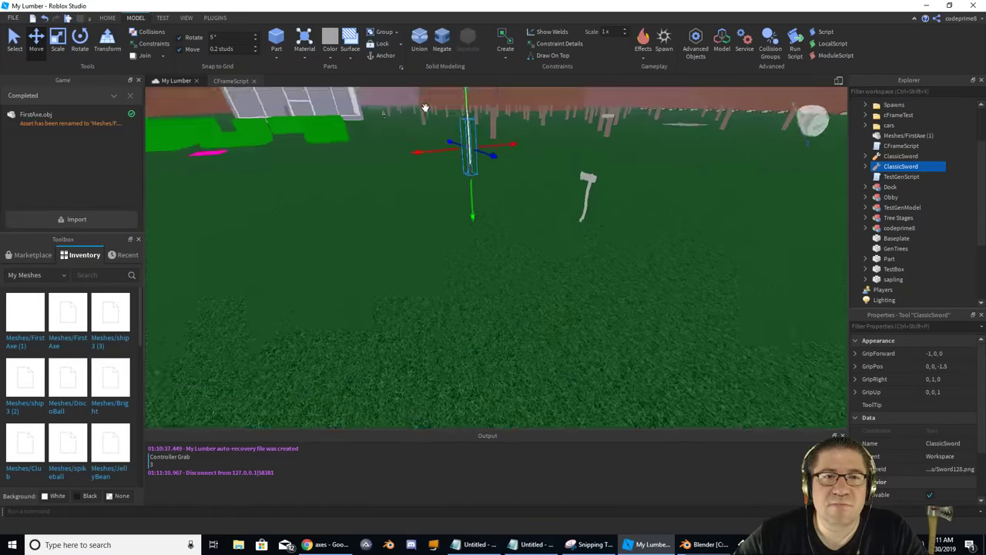
scroll(425, 113, "up", 3)
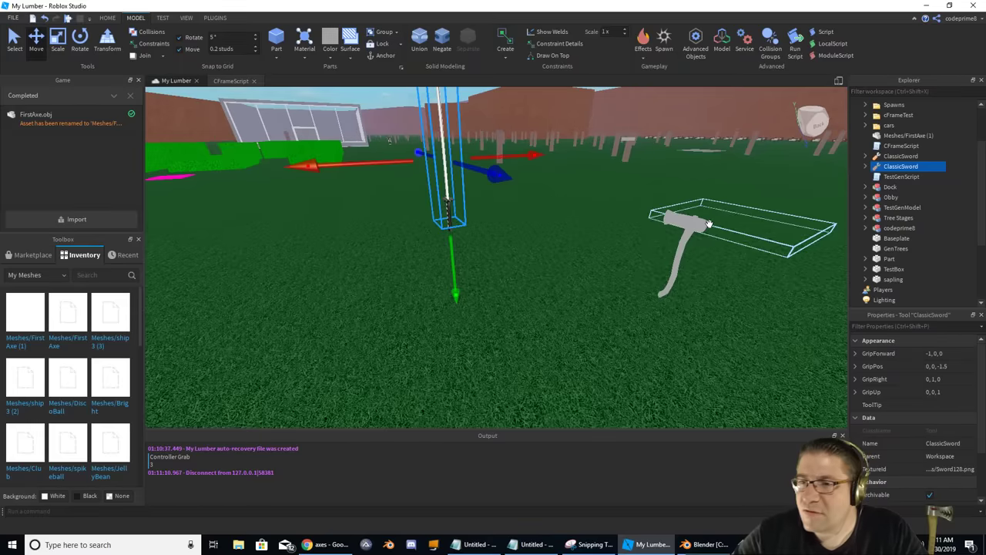
Select Meshes/FirstAxe (1) in the Explorer and put it into rename mode.
left_click(698, 227)
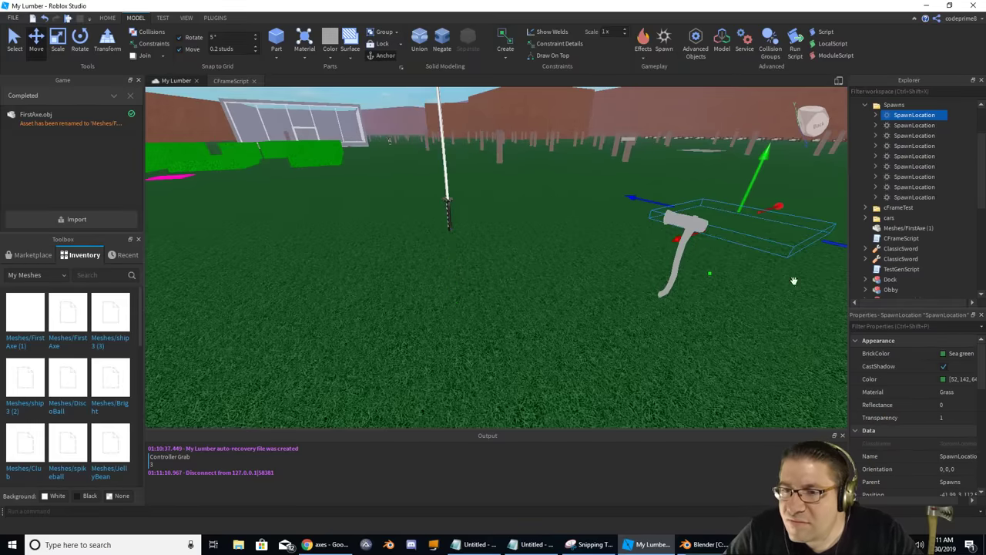
left_click(910, 228)
left_click(914, 232)
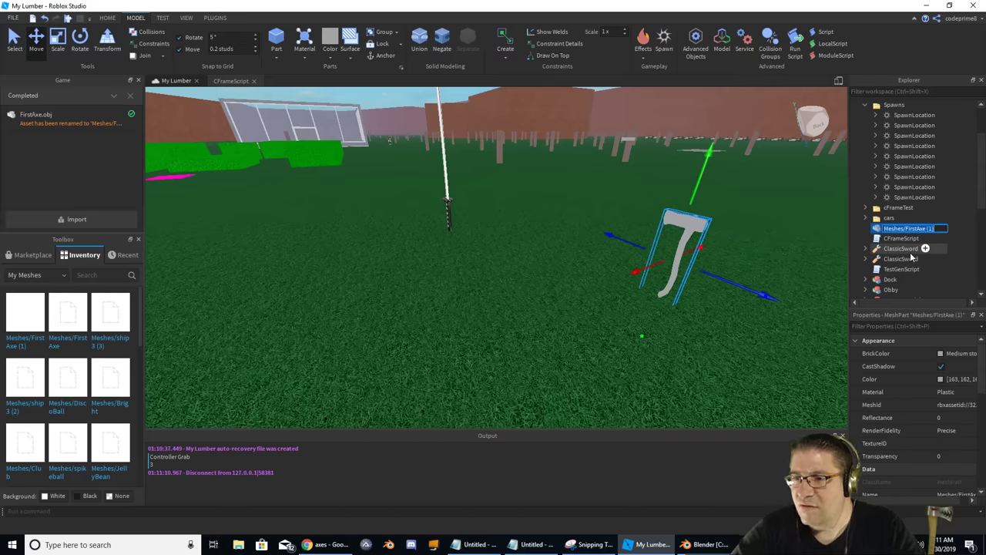
Rename the axe to AxeMesh, cut it, and paste it into ClassicSword > Handle.
type("AxeMesh")
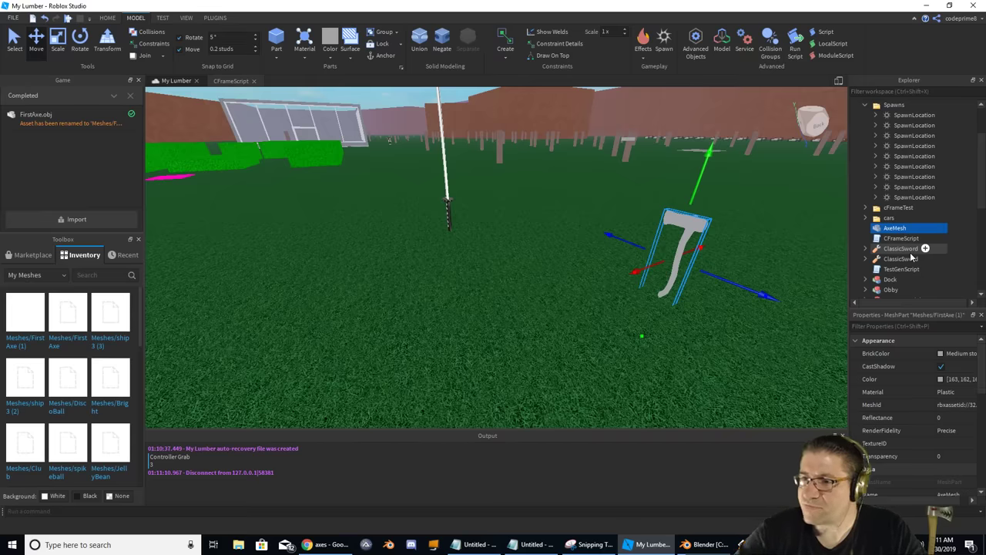
right_click(896, 229)
left_click(884, 246)
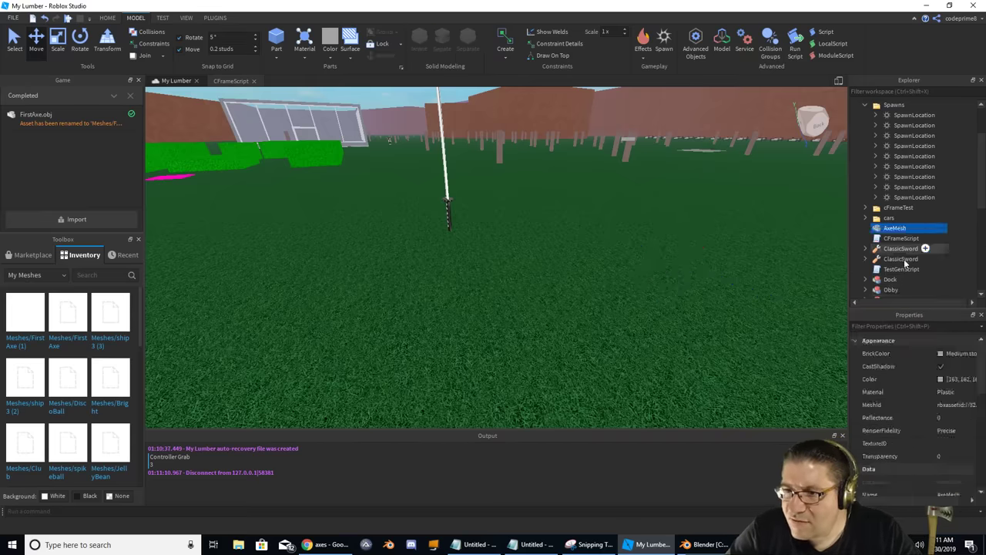
left_click(903, 248)
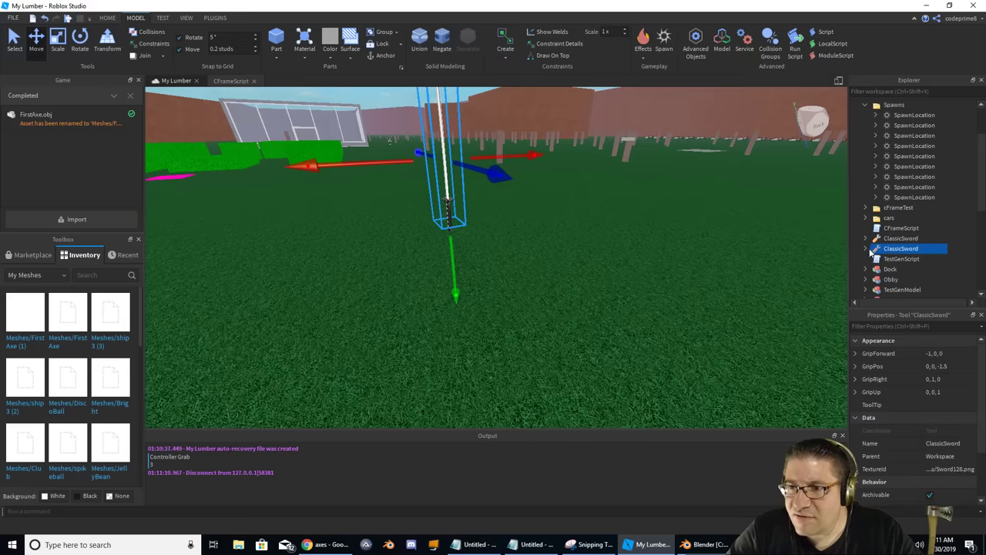
left_click(867, 249)
scroll(886, 255, "down", 1)
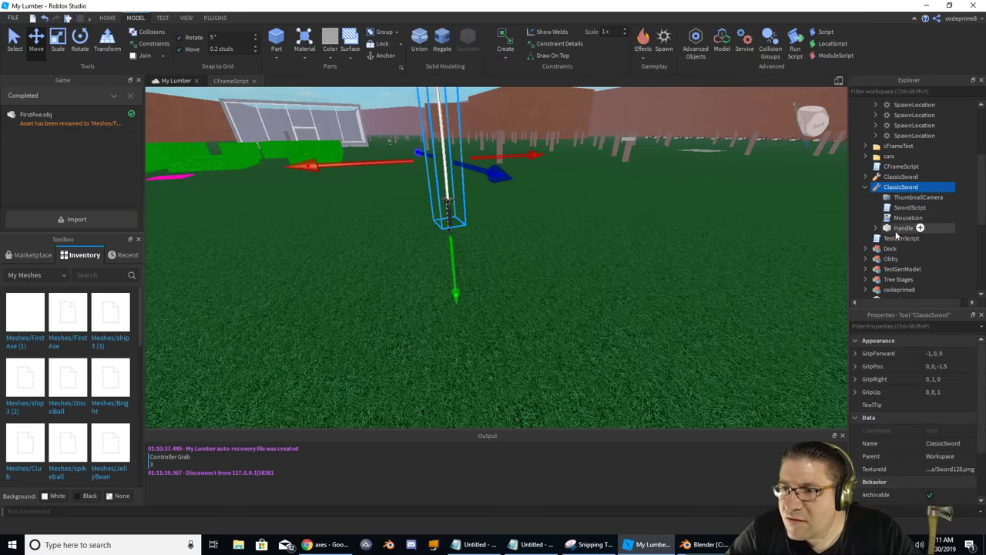
double_click(899, 228)
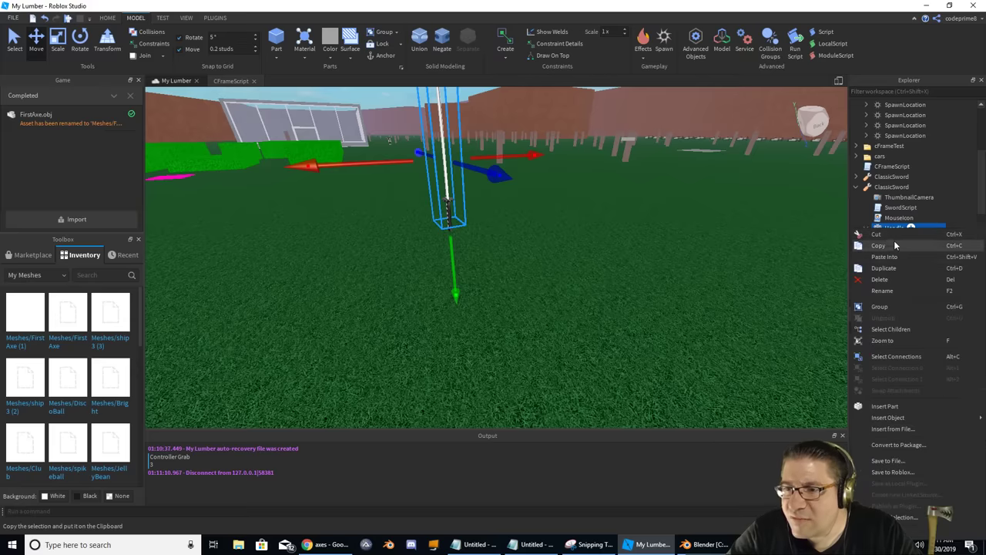
left_click(899, 257)
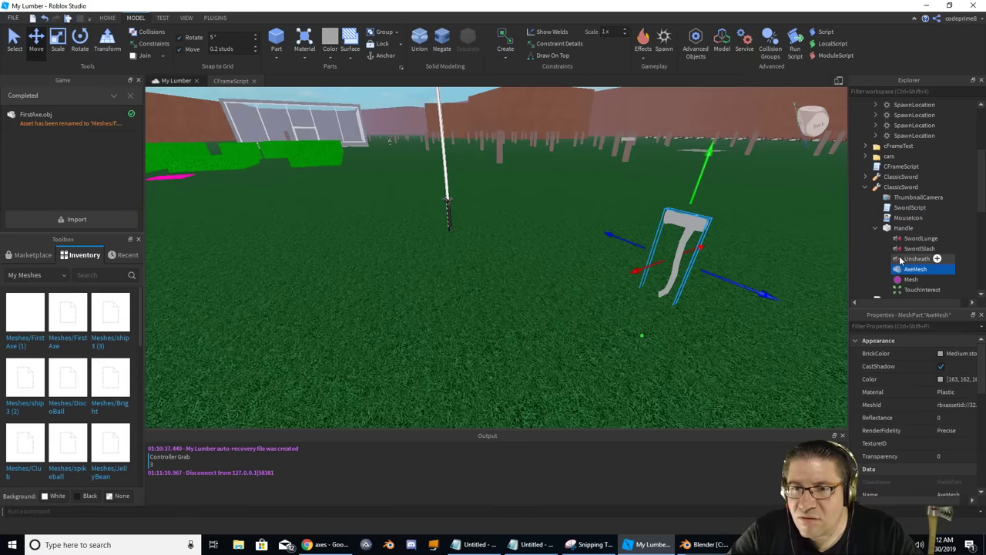
Move the AxeMesh beside the sword, rotate it 90°, and raise it along the sword.
left_click_drag(654, 265, 429, 331)
right_click_drag(468, 319, 470, 319)
right_click_drag(564, 206, 563, 205)
left_click(82, 40)
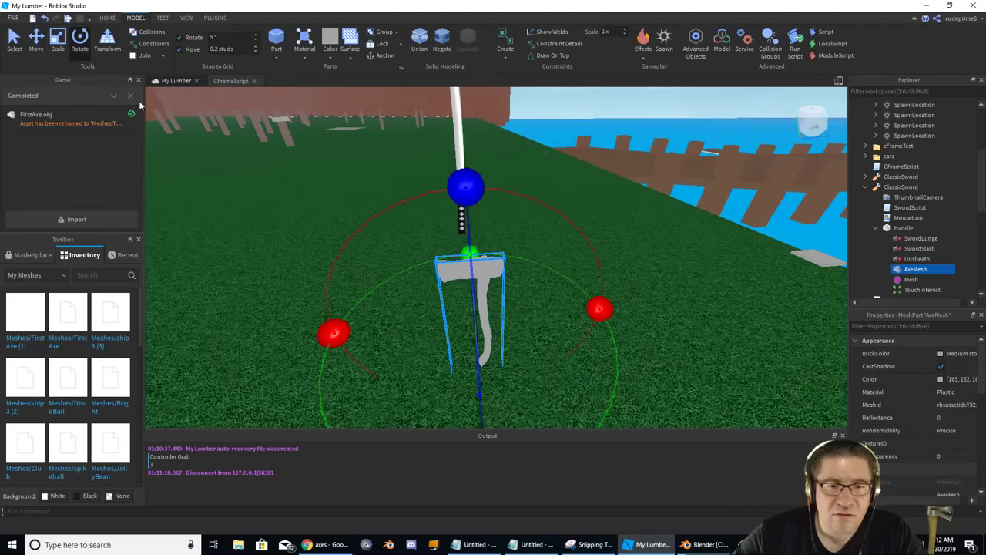
left_click_drag(468, 249, 480, 419)
left_click(36, 40)
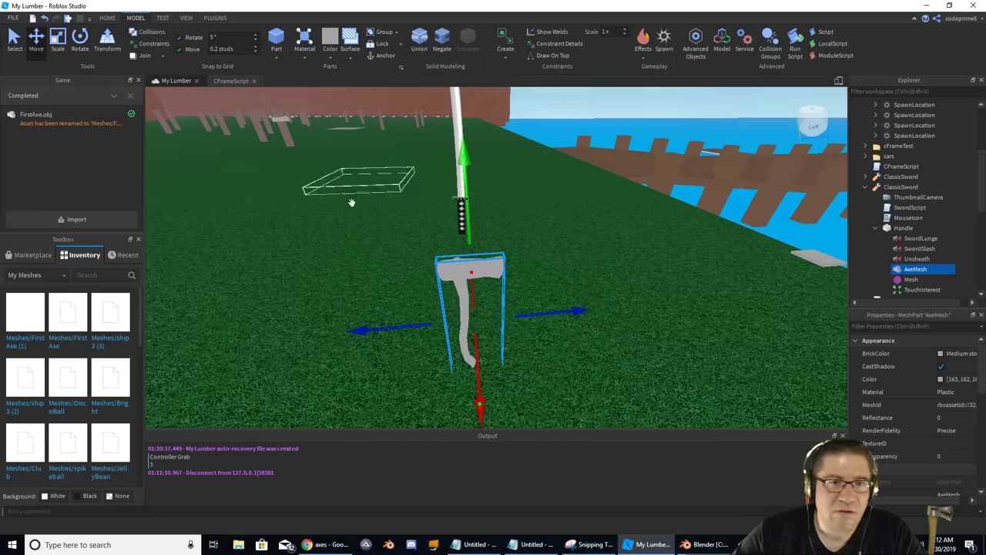
left_click_drag(463, 154, 487, 51)
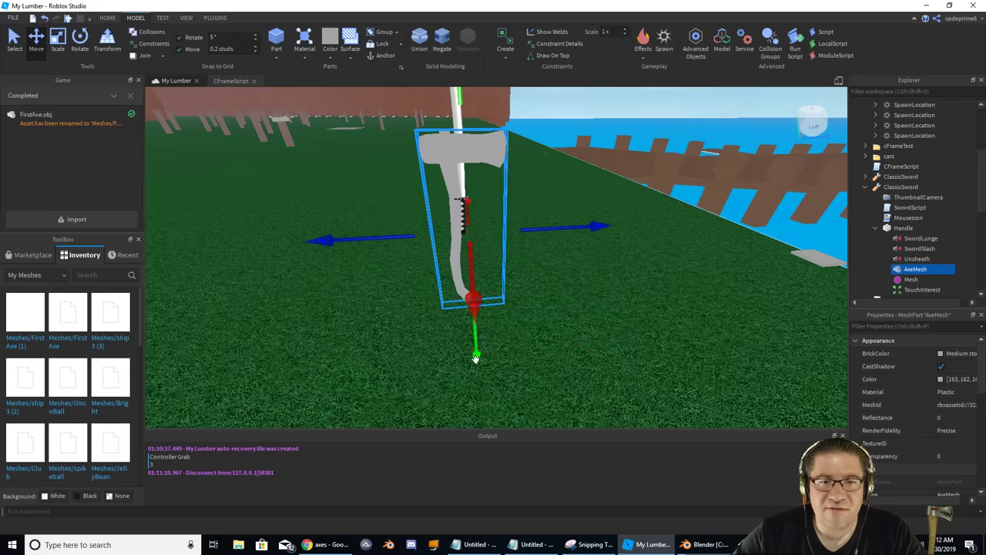
Raise the AxeMesh further, then scale it shorter from the top and narrower from both sides.
left_click_drag(476, 353, 484, 304)
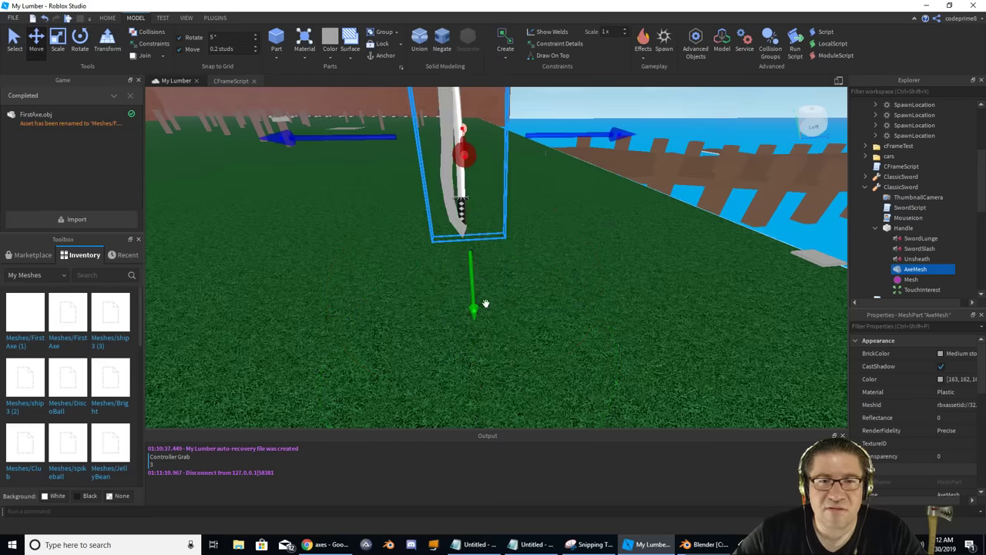
right_click_drag(485, 303, 343, 160)
left_click(57, 42)
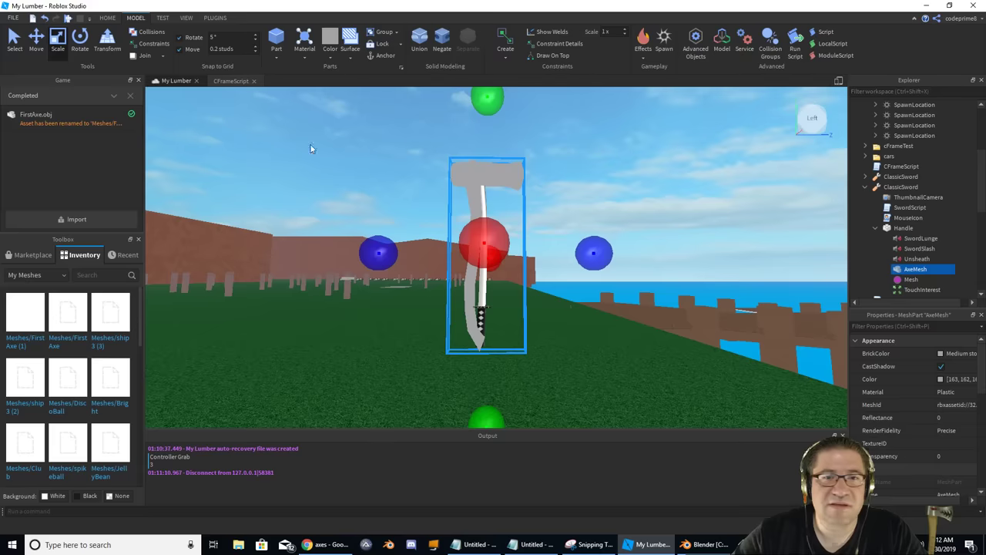
left_click_drag(488, 104, 490, 141)
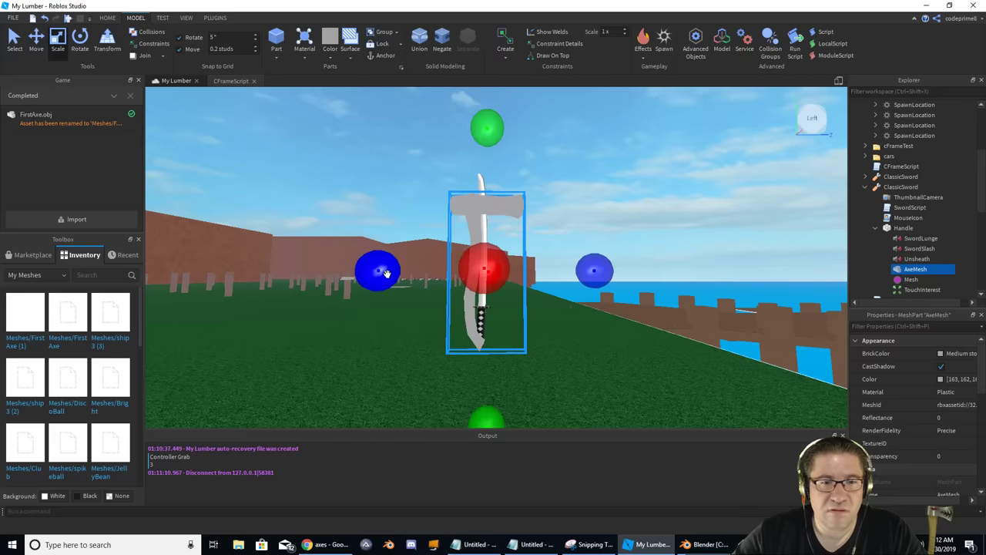
left_click_drag(386, 270, 409, 271)
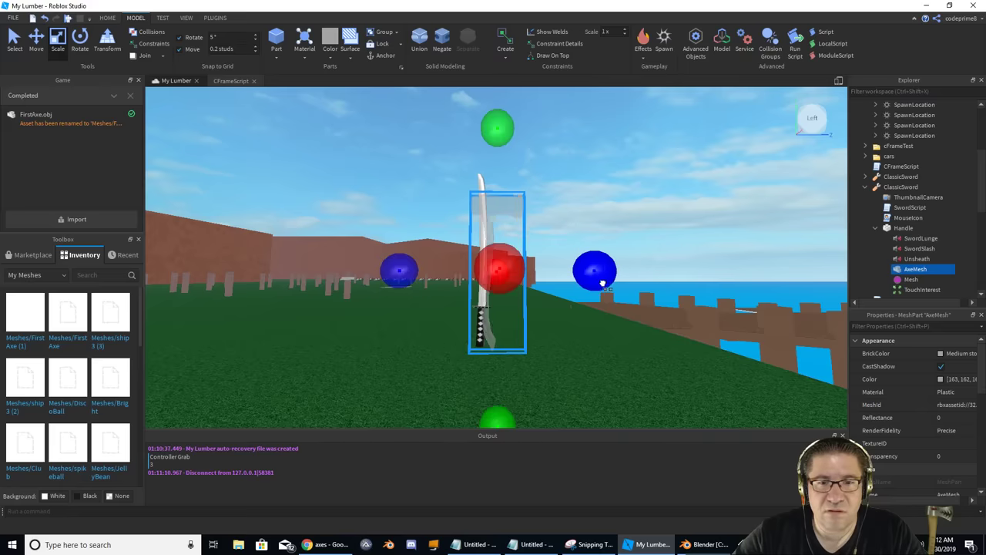
mouse_move(605, 284)
left_mouse_down()
mouse_move(584, 283)
mouse_move(605, 287)
mouse_move(596, 287)
left_mouse_up()
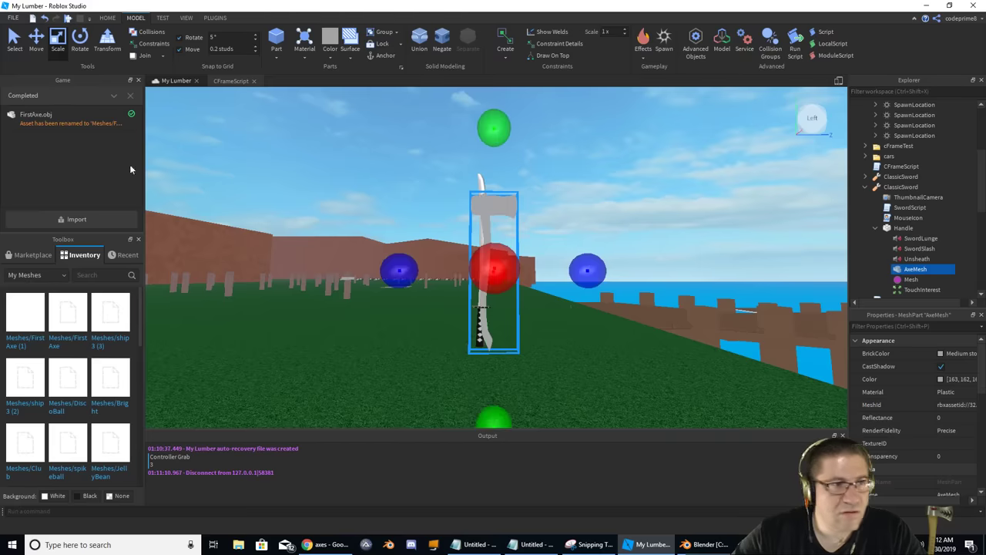
Nudge the AxeMesh with the Move arrows until it sits centred over the sword blade.
left_click(36, 42)
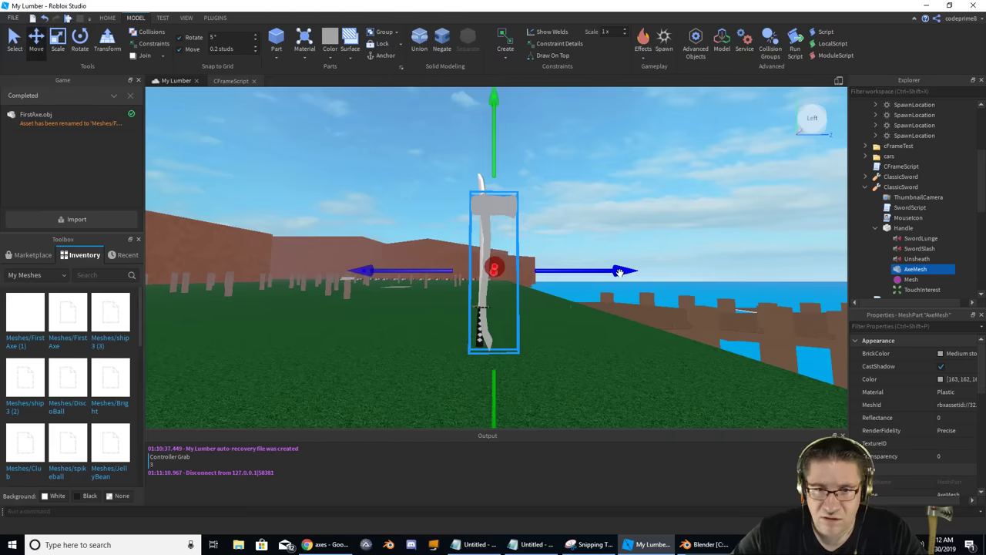
left_click_drag(624, 274, 622, 277)
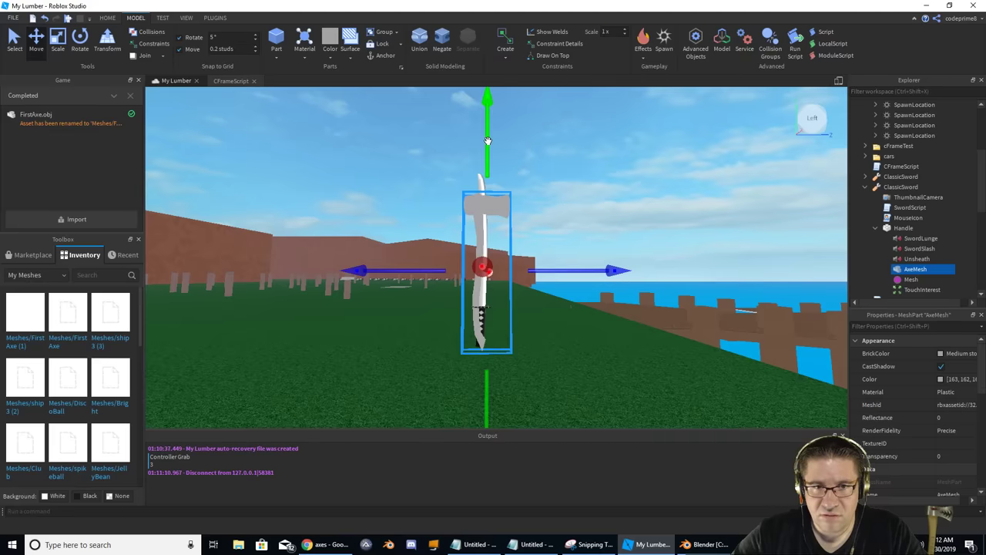
left_click_drag(488, 141, 490, 155)
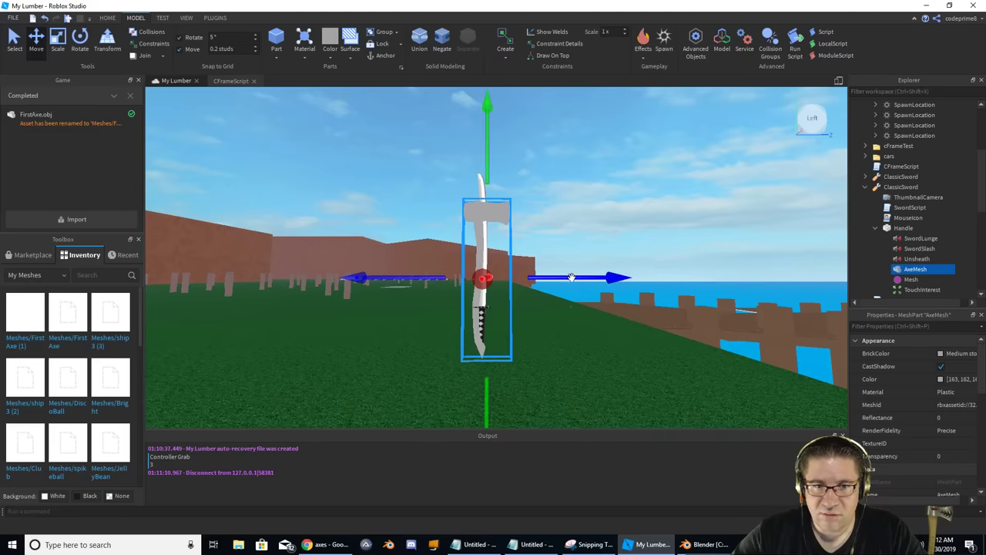
left_click_drag(571, 277, 576, 278)
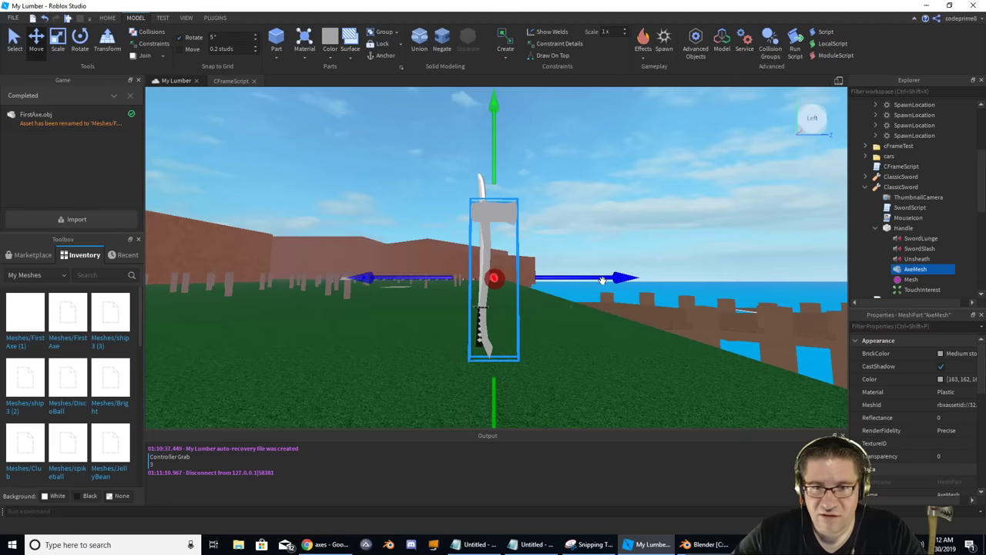
left_click_drag(603, 278, 599, 279)
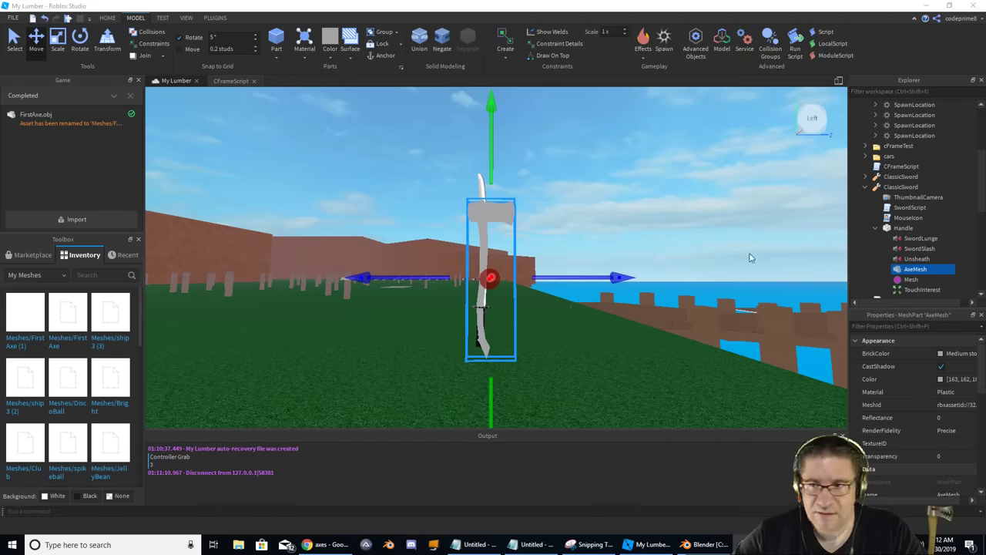
Delete the Handle's Mesh, restore it with Ctrl+Z, then start a play test with F5.
left_click(908, 279)
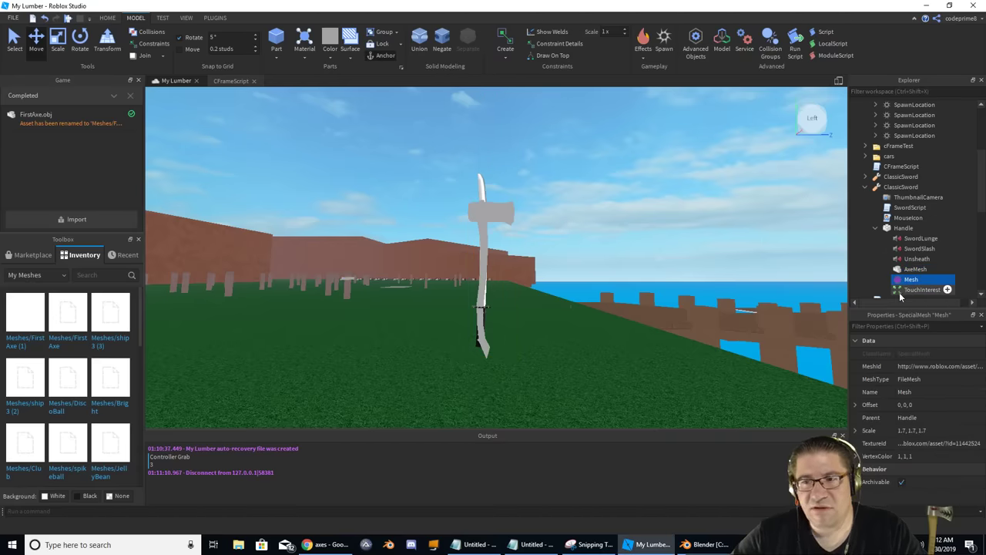
key("Delete")
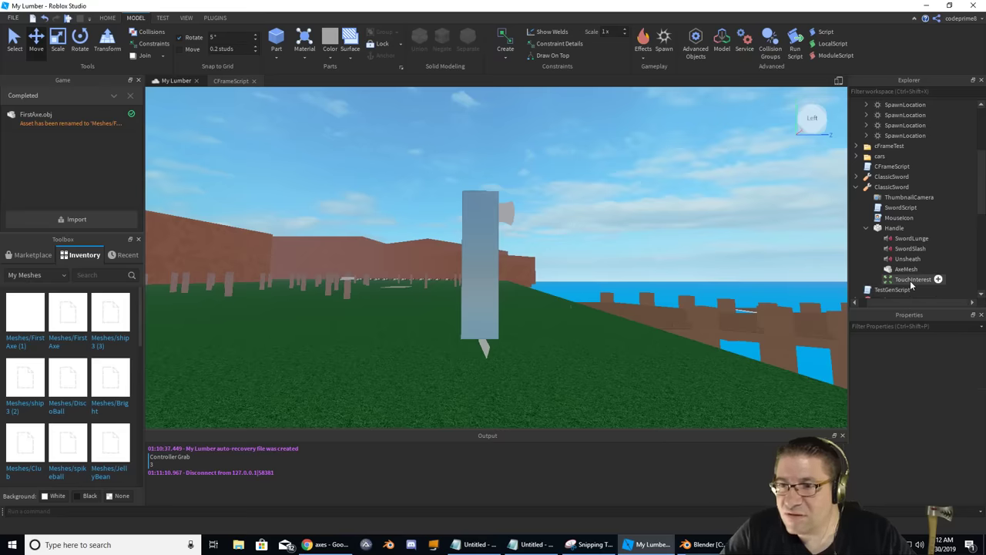
key("ctrl+z")
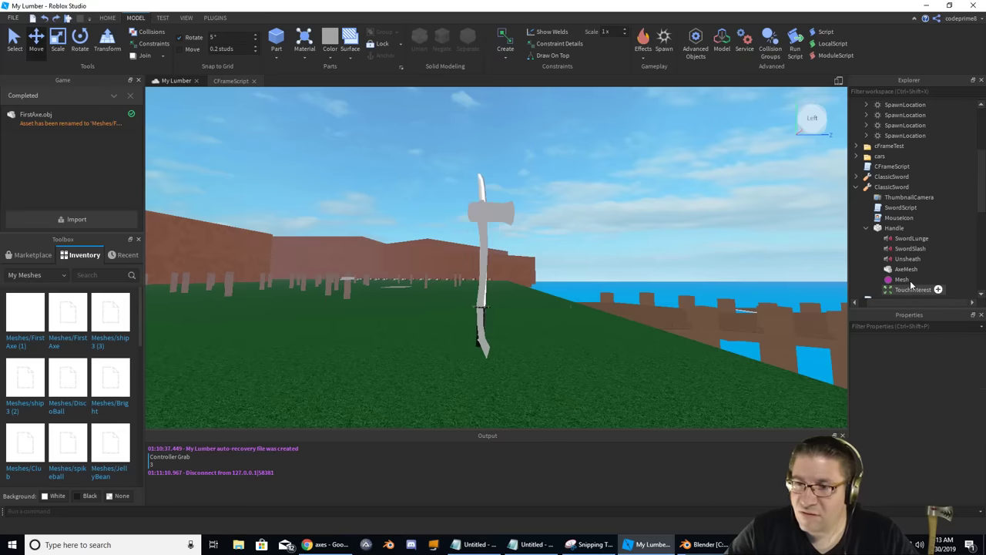
left_click(908, 280)
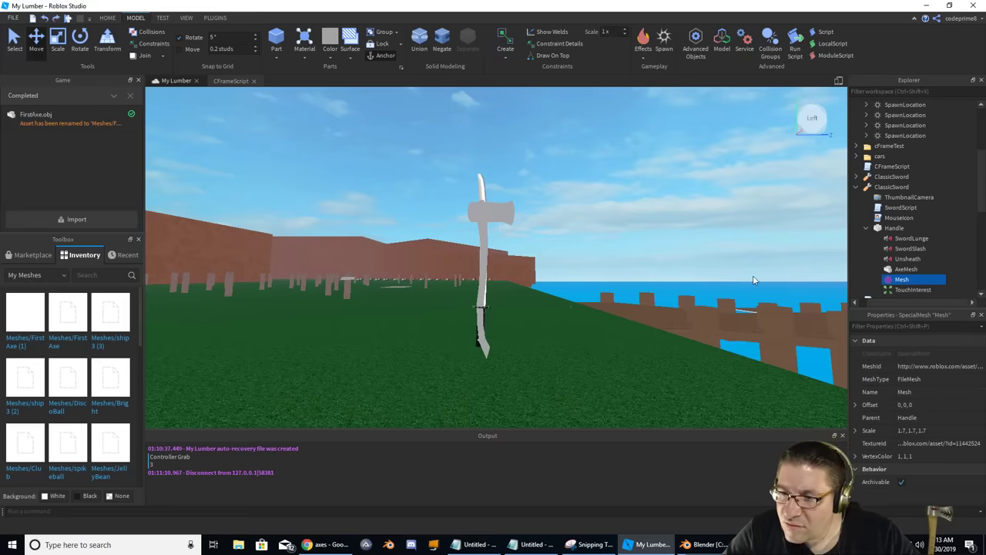
right_click_drag(713, 280, 665, 274)
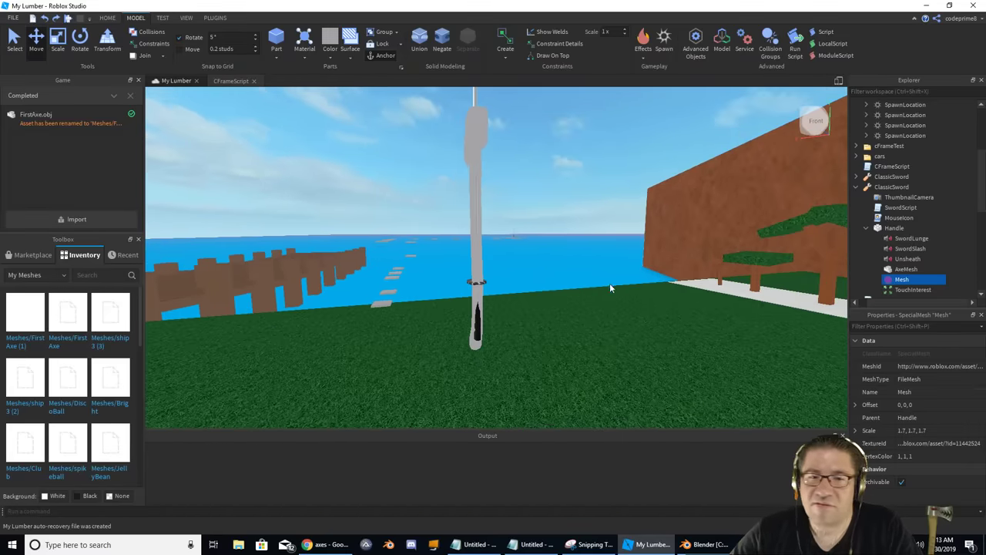
key("F5")
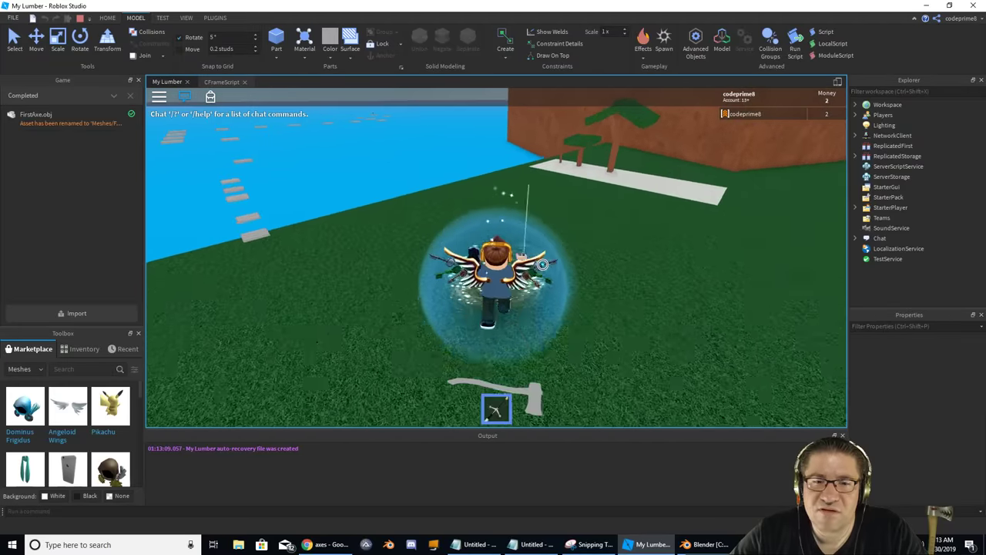
Swing the equipped ClassicSword in the game viewport and turn toward the brown wall.
left_click(543, 265)
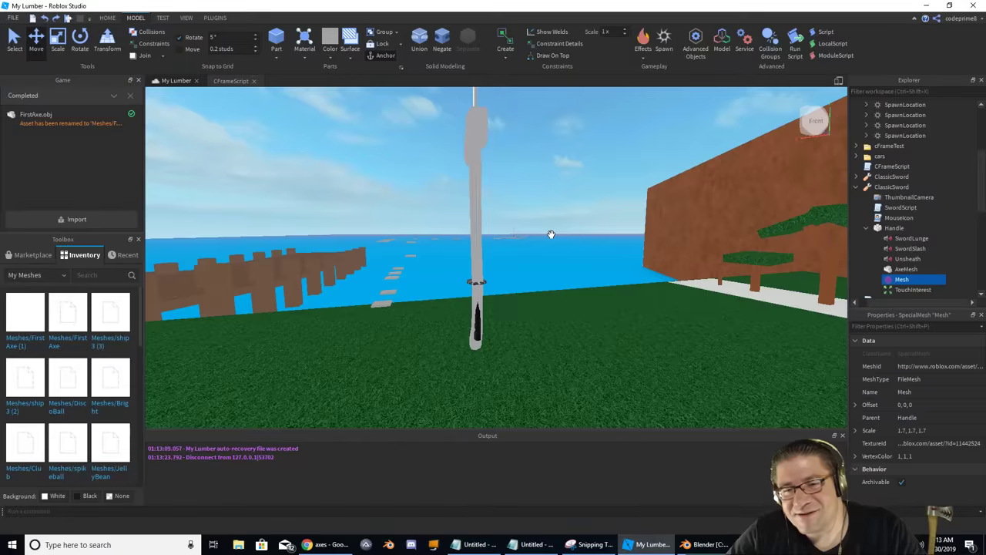
right_click_drag(551, 239, 521, 246)
Copy the AxeMesh's MeshId value, then delete the AxeMesh part.
key("f")
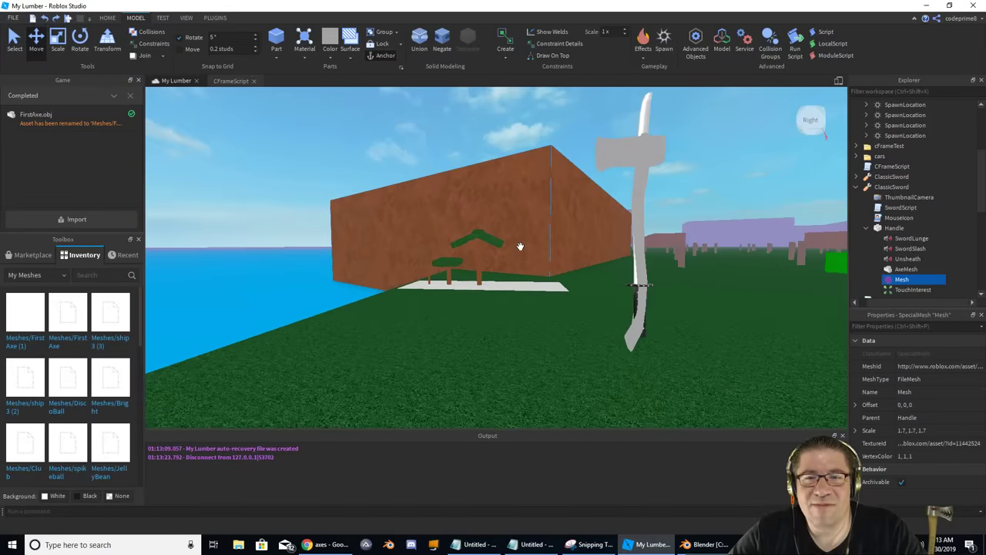
left_click(907, 269)
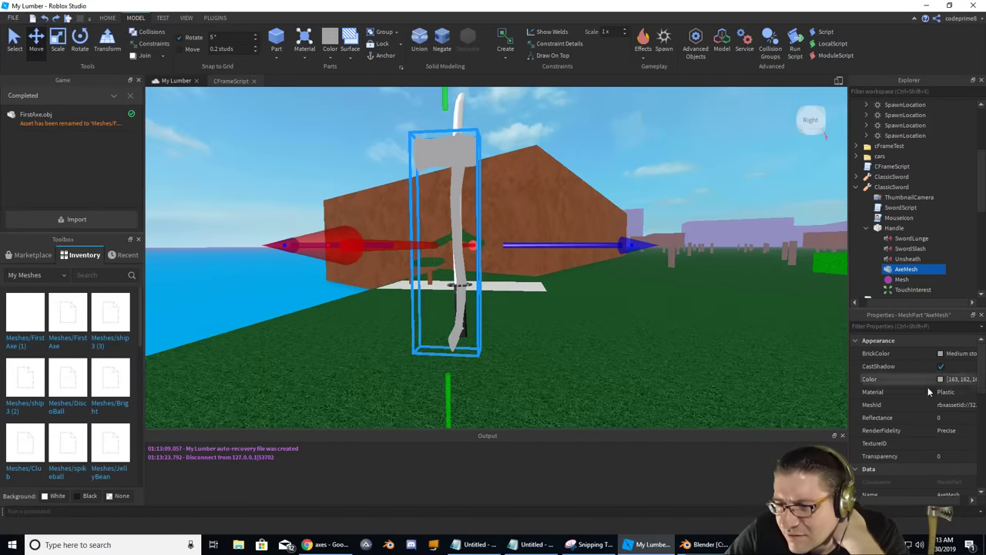
left_click(945, 405)
right_click(951, 410)
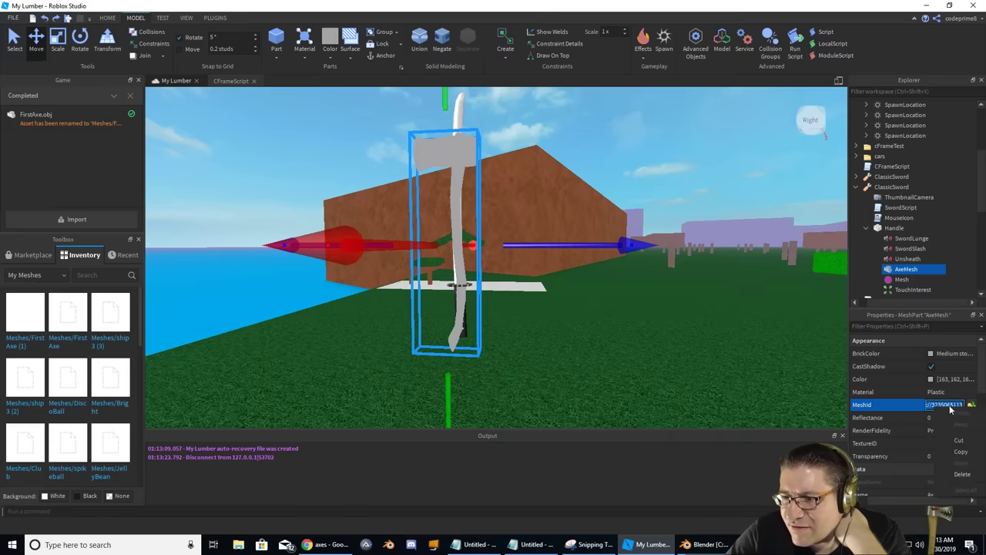
left_click(962, 452)
right_click(898, 269)
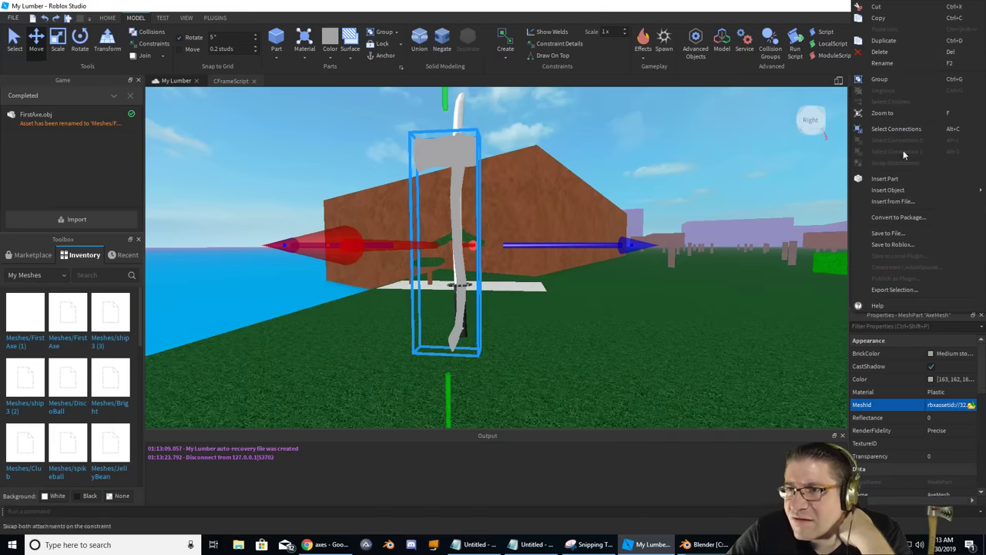
left_click(891, 46)
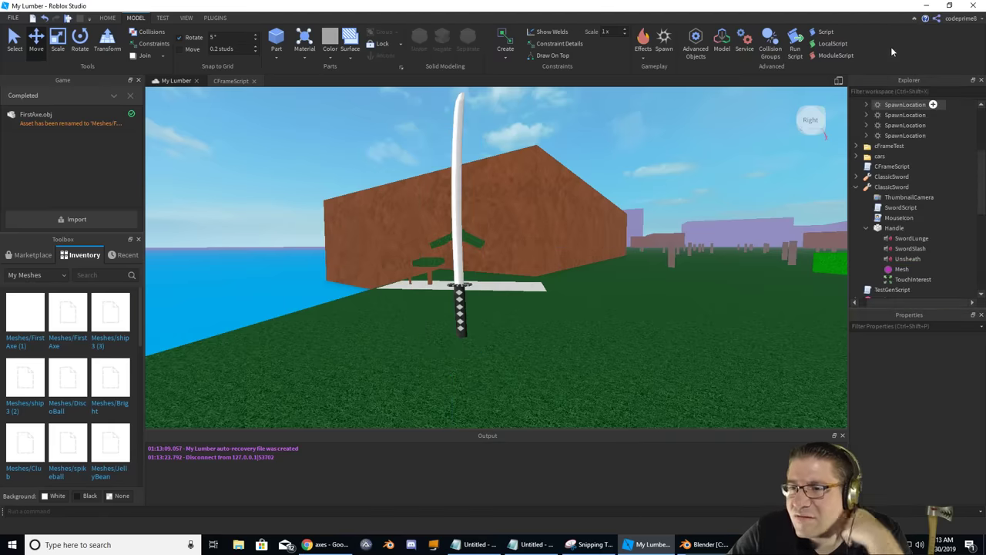
Paste the axe's id into the Handle Mesh's MeshId and inspect the resulting oversized axe.
left_click(901, 269)
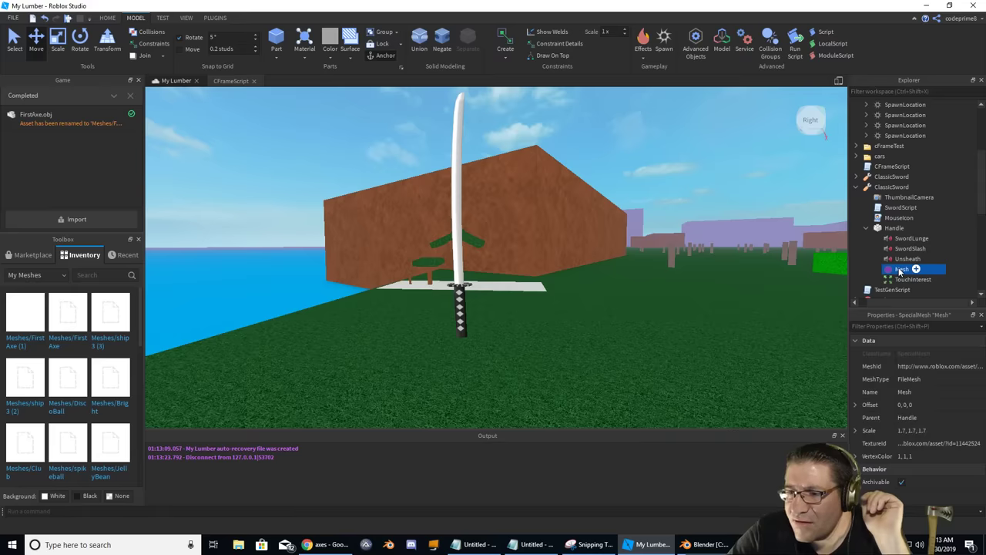
left_click(936, 366)
key("ctrl+v")
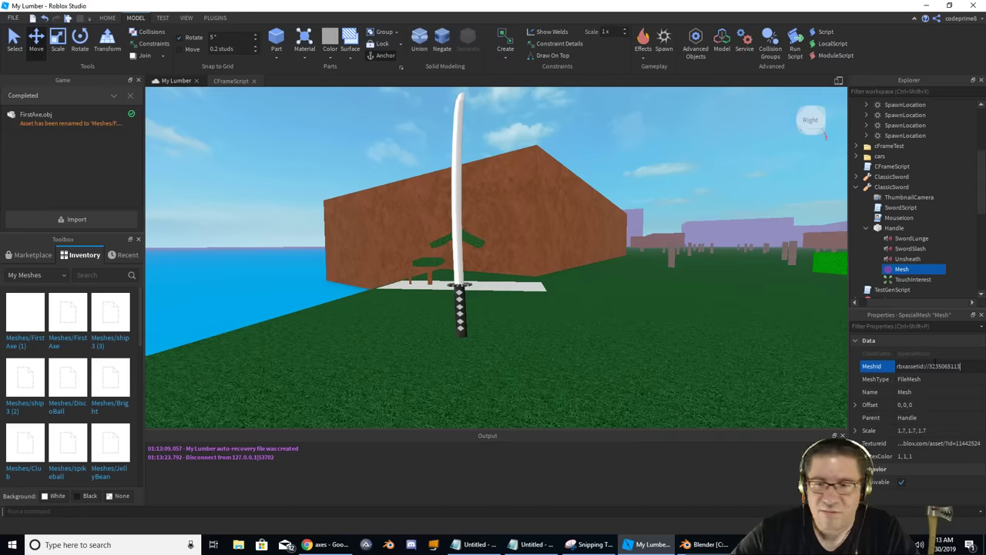
key("Return")
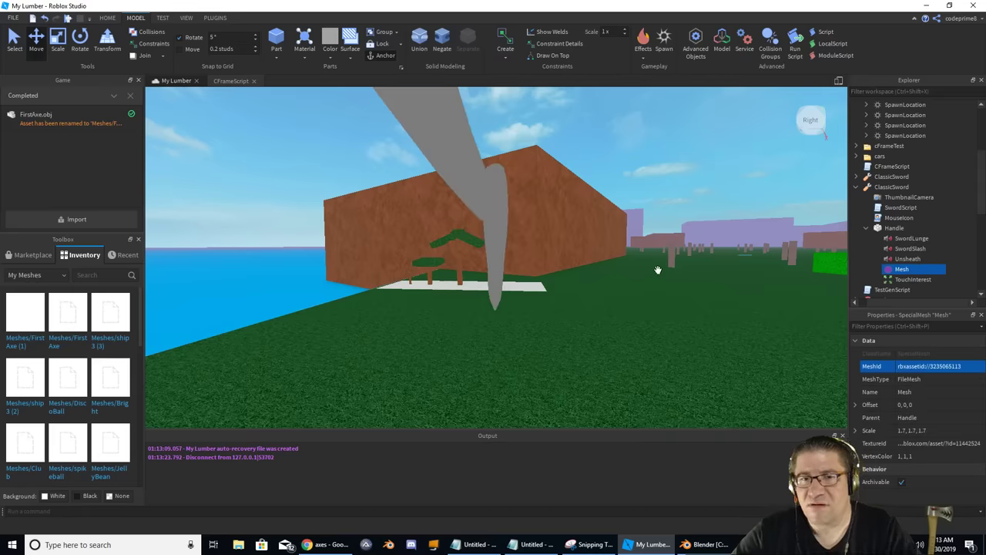
right_click_drag(657, 270, 668, 270)
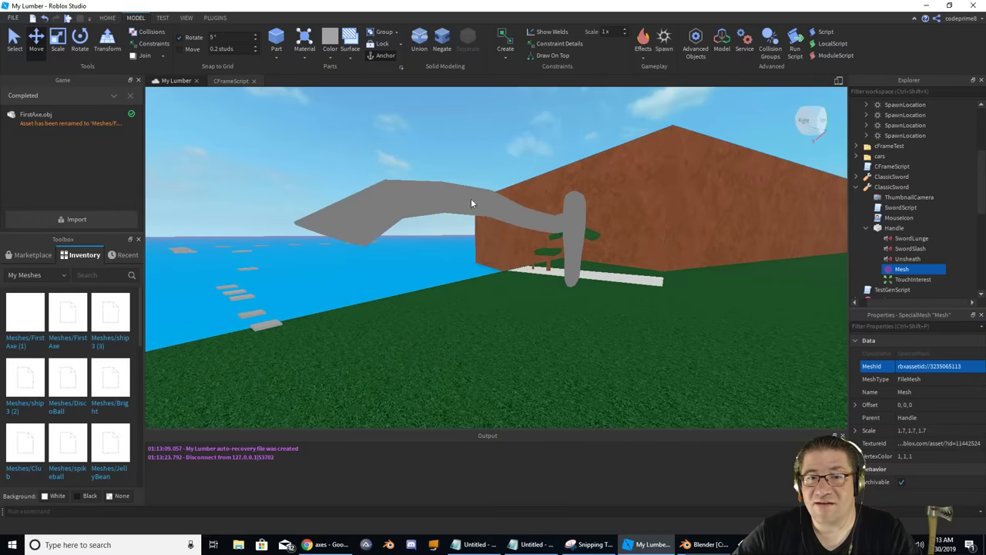
left_click(452, 201)
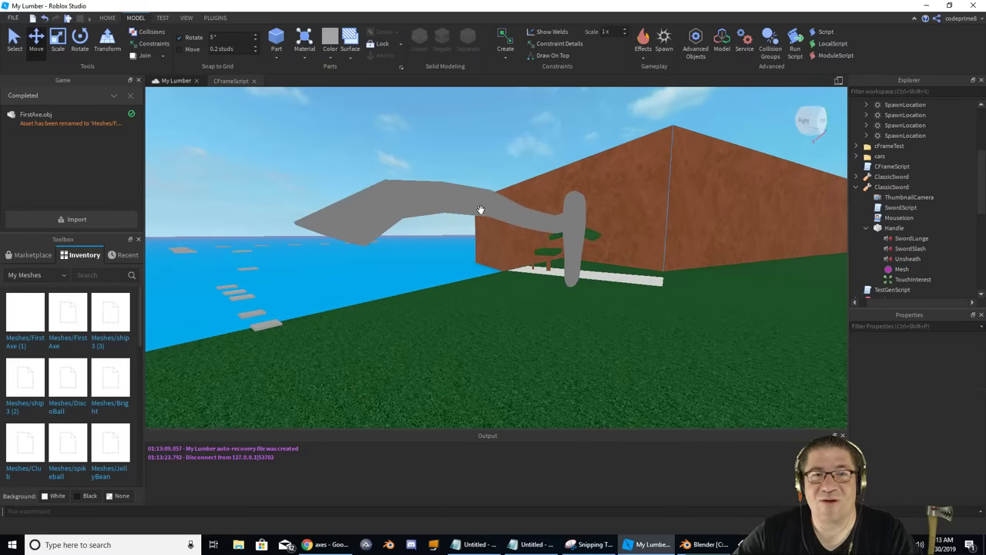
right_click_drag(480, 213, 481, 210)
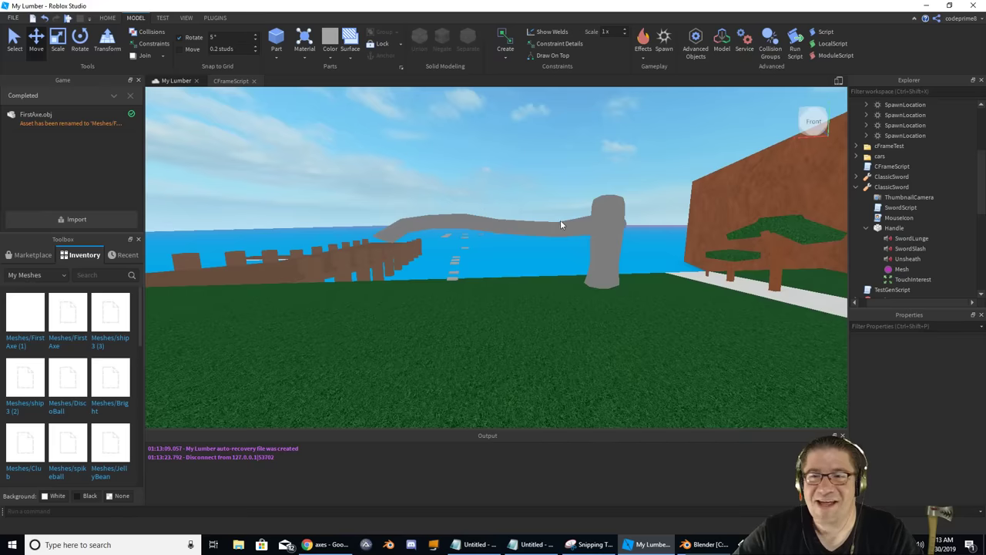
left_click(901, 269)
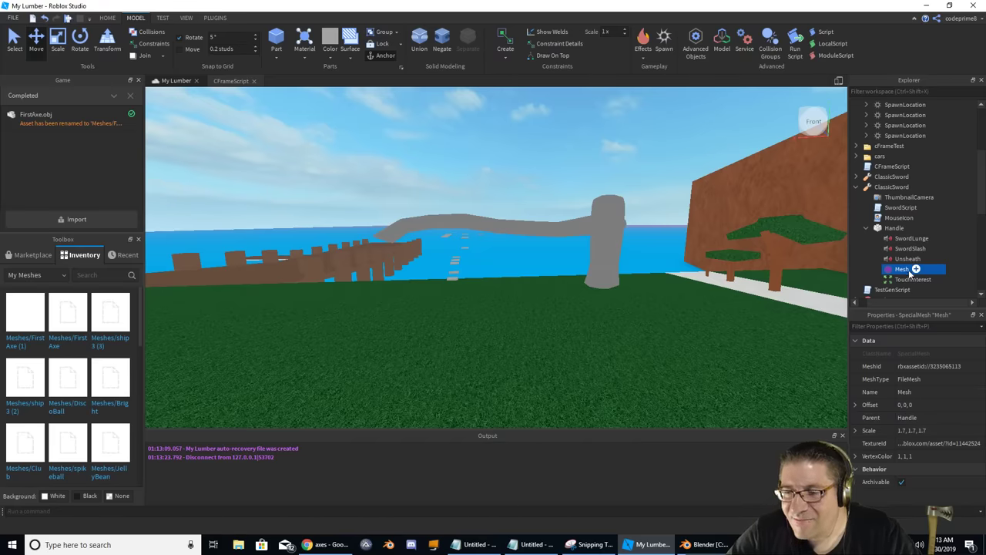
key("ctrl+z")
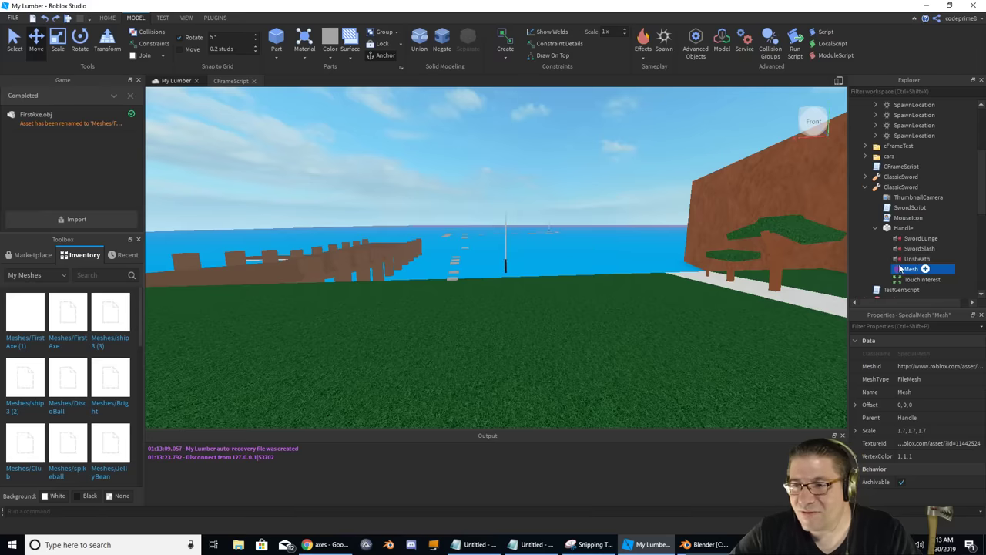
right_click(907, 269)
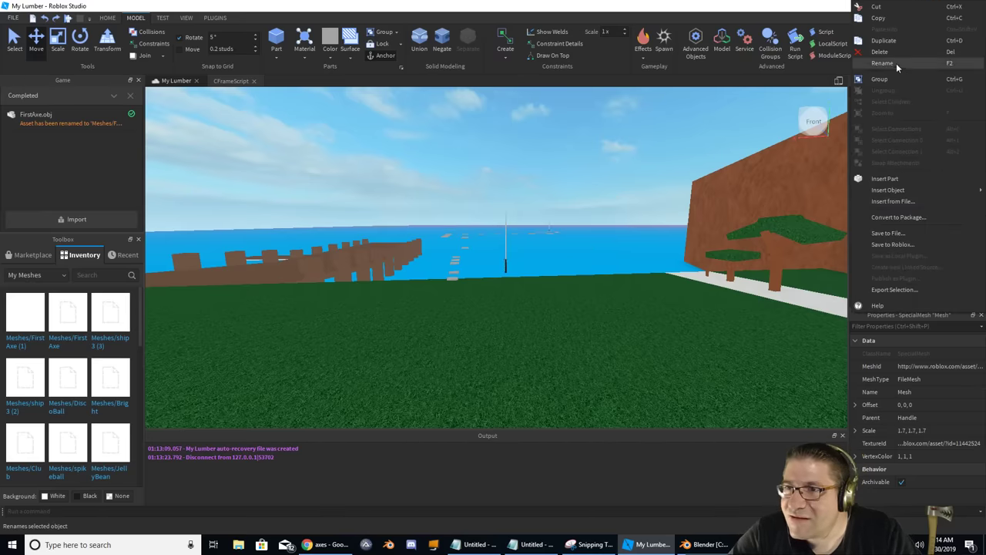
left_click(885, 40)
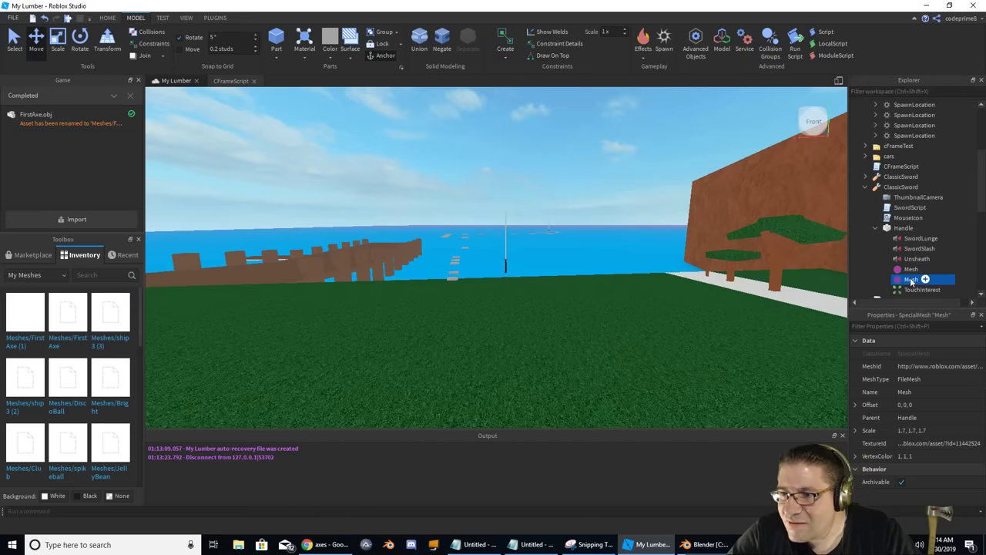
left_click(923, 365)
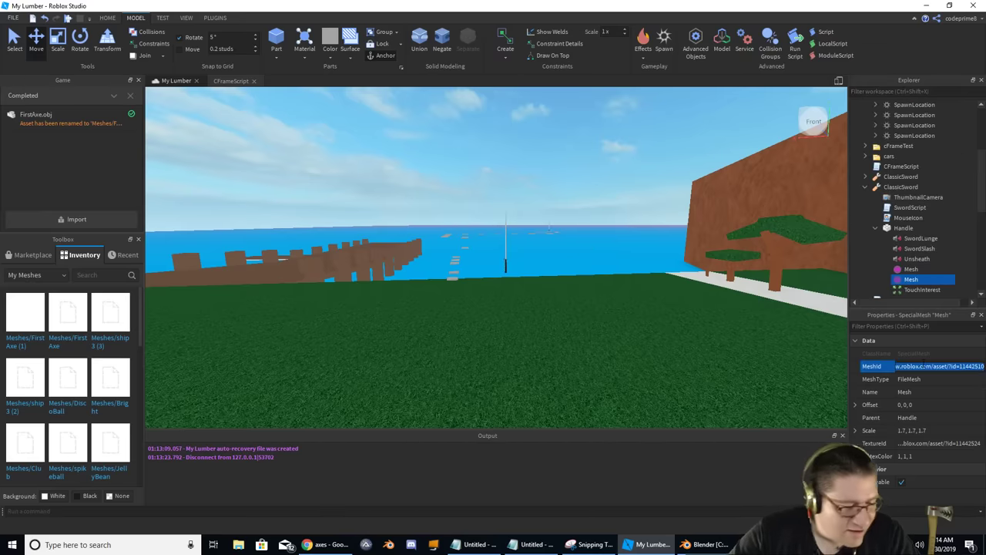
key("ctrl+v")
key("Return")
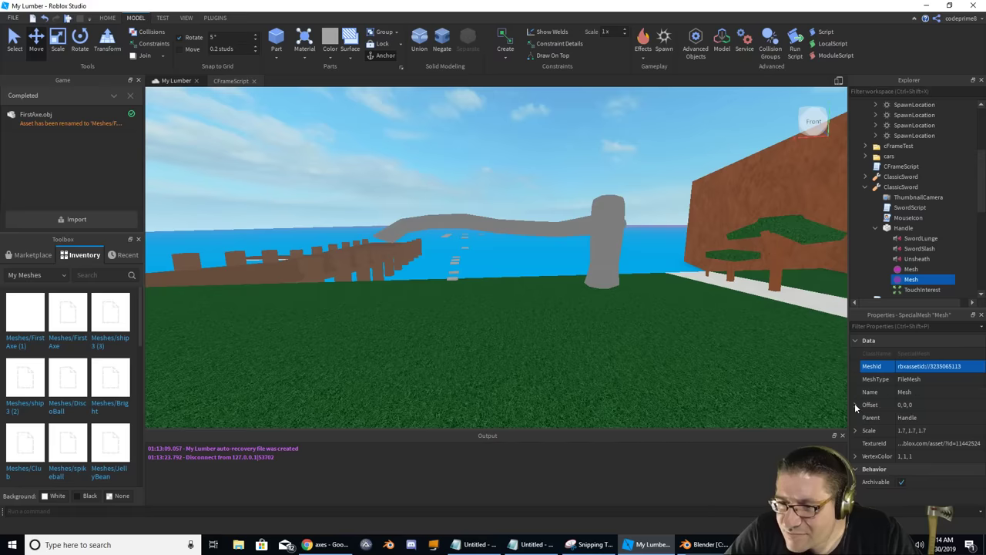
Set the mesh Scale to 0.5, 0.5, 0.5 and select the sword's Handle.
left_click(915, 429)
key("BackSpace")
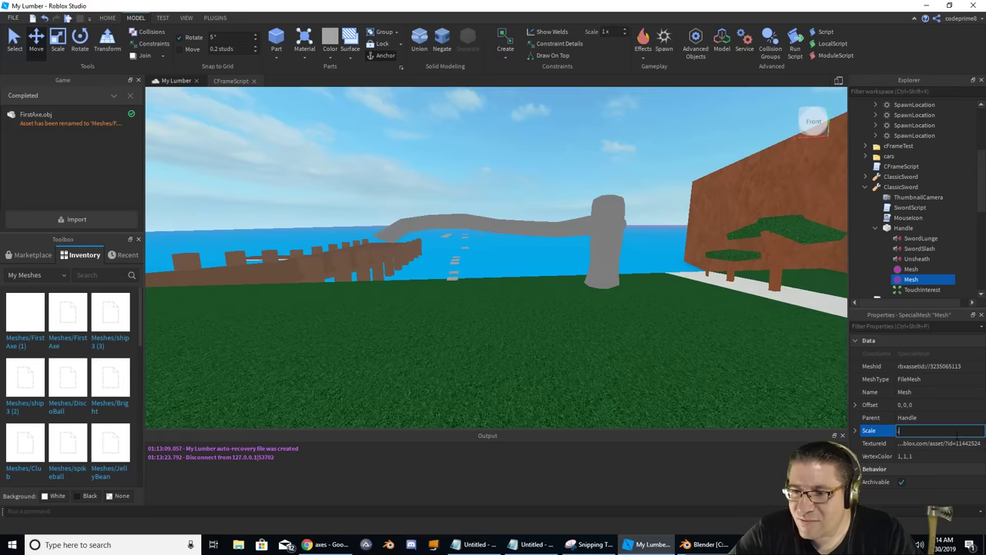
type(".5")
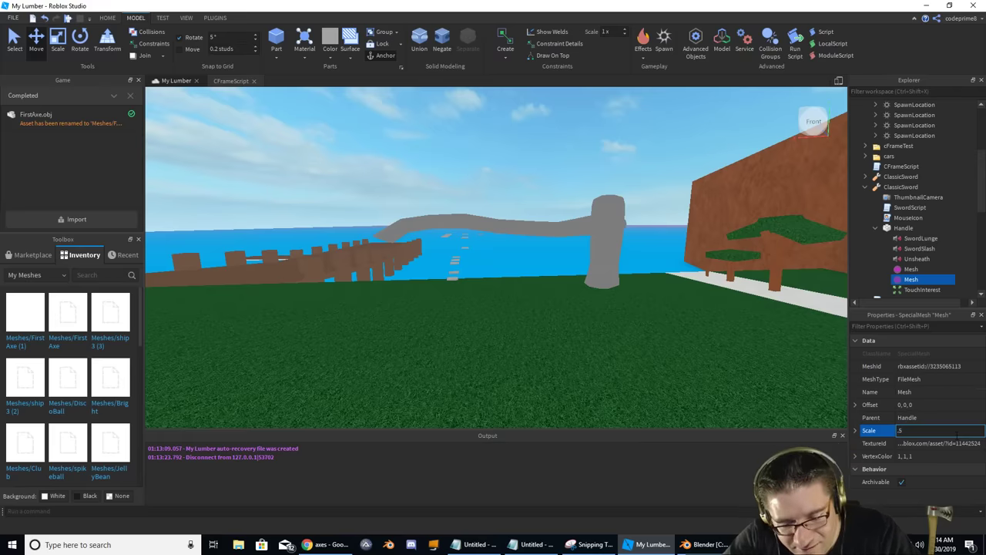
type(", 0.5, 0.5")
key("Return")
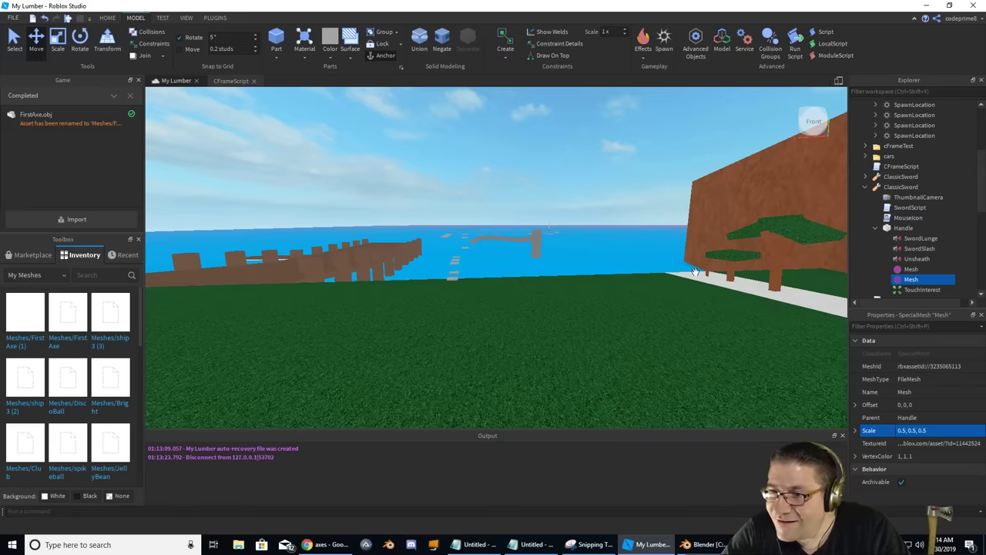
left_click(897, 228)
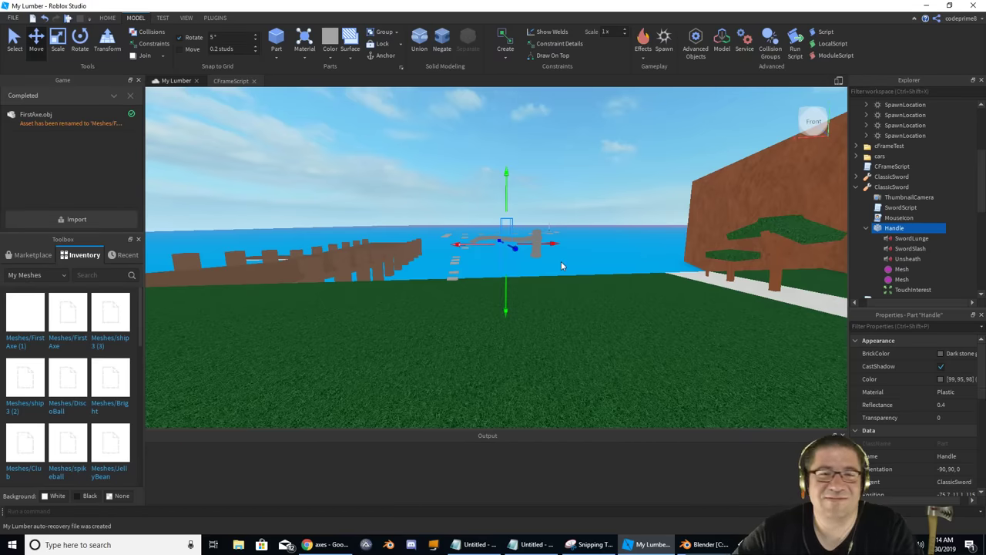
key("F5")
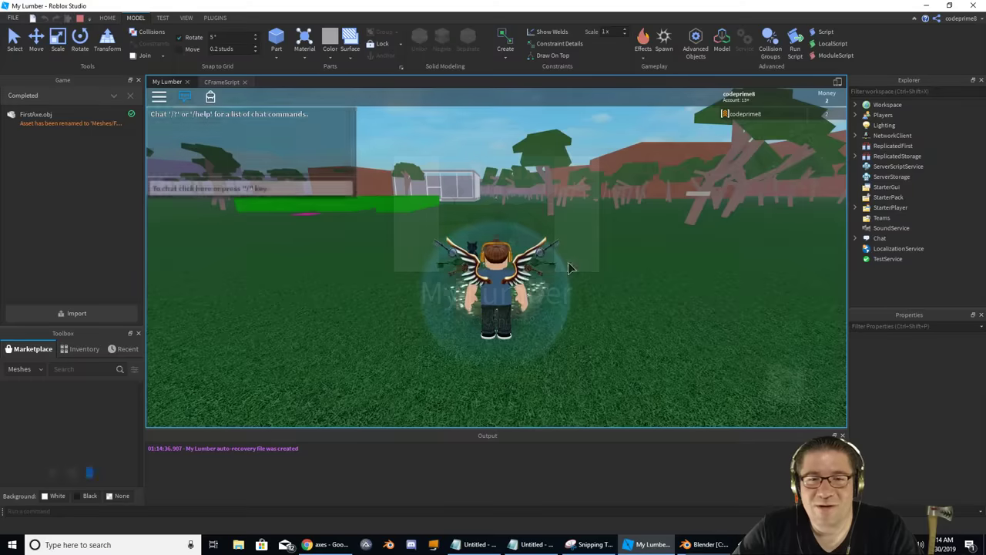
right_click_drag(539, 281, 537, 276)
key("w")
key("1")
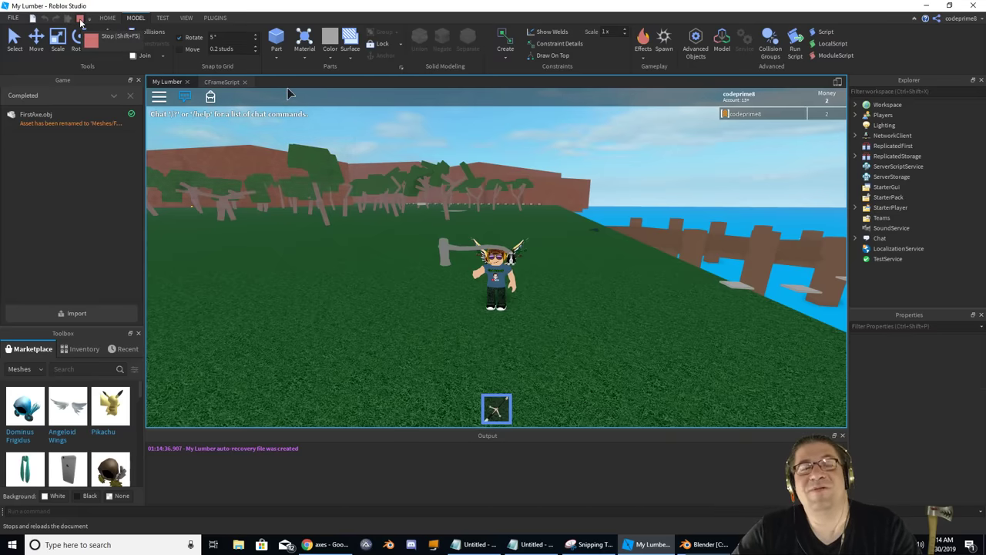
left_click(80, 22)
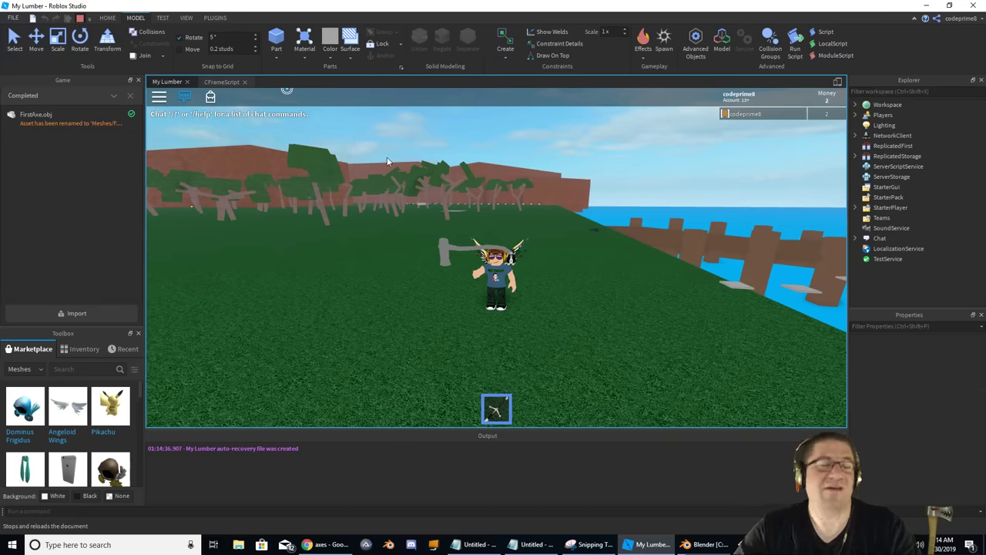